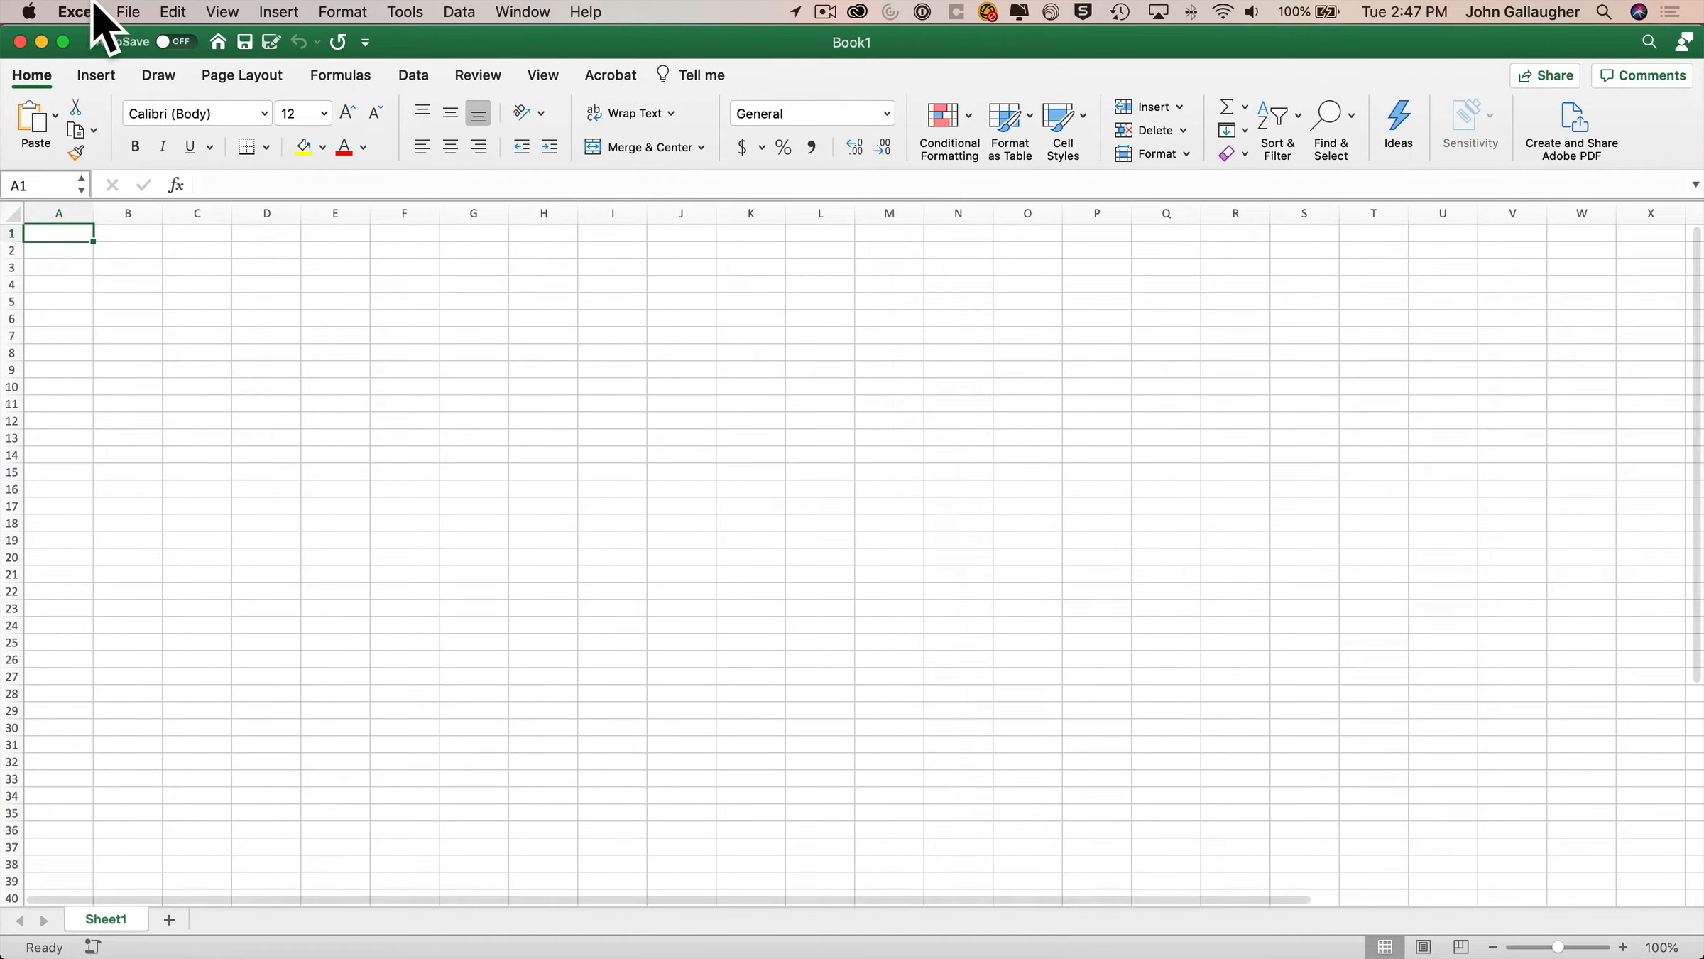
- Save the new blank workbook as "sort + filter + tables" in the Excel Book Exercises folder
{"action": "left_click", "coordinate": [127, 12]}
{"action": "left_click", "coordinate": [185, 175]}
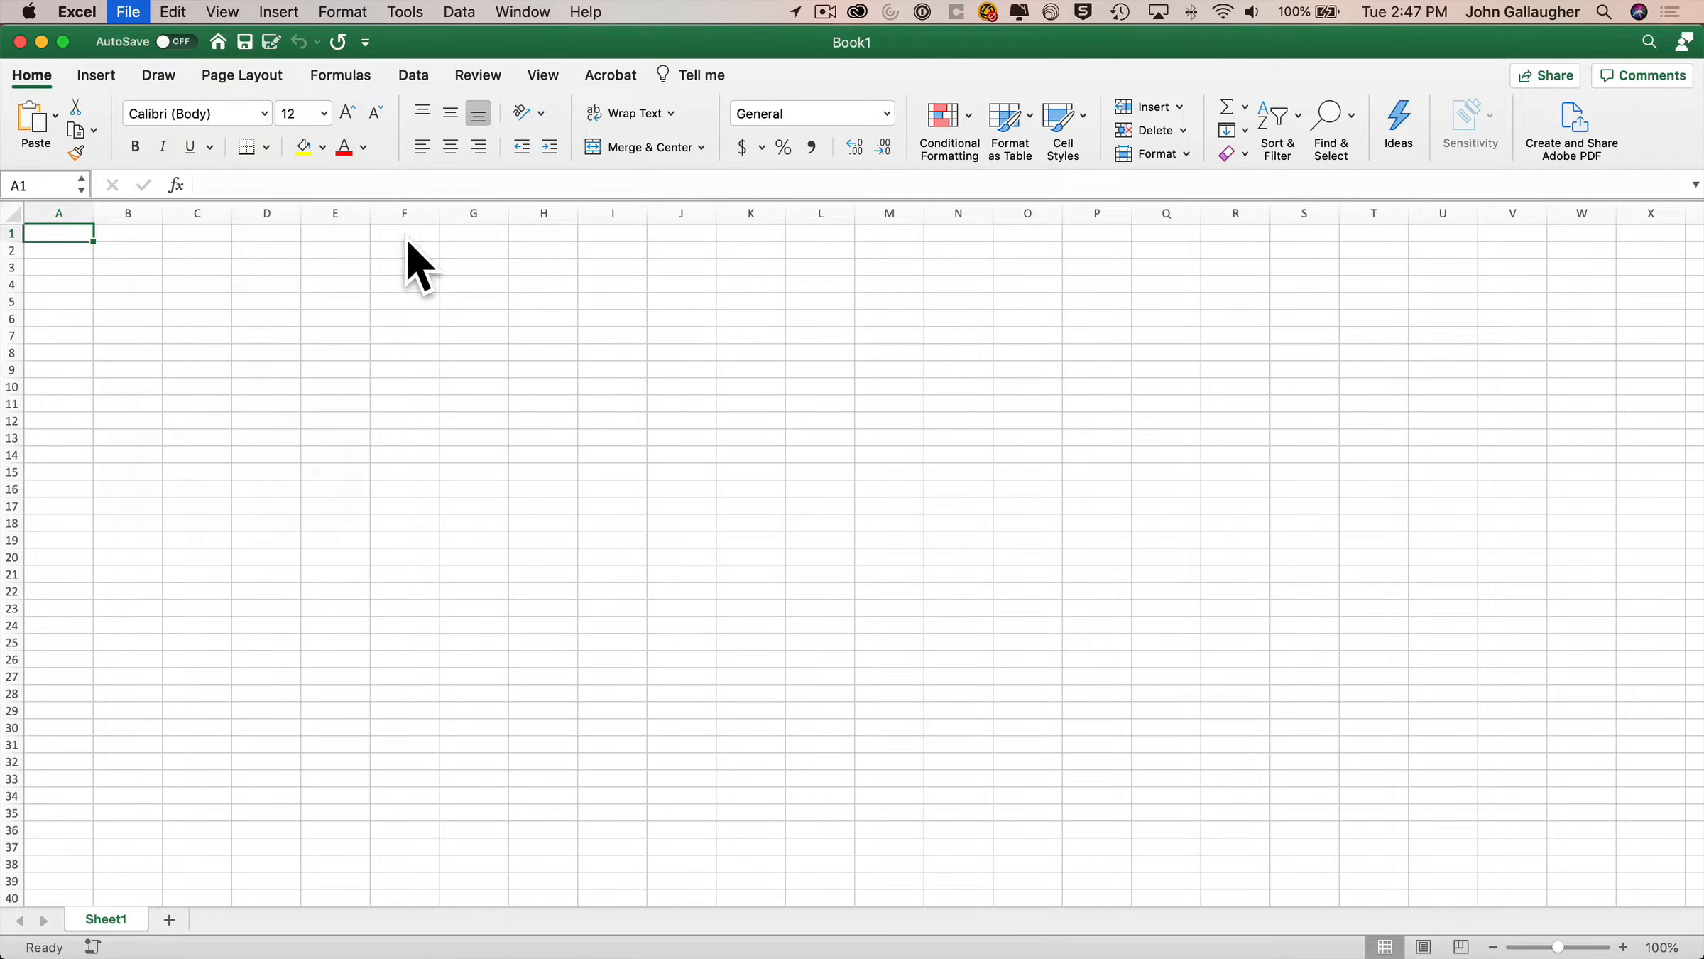
{"action": "type", "text": "sort + filter + tables"}
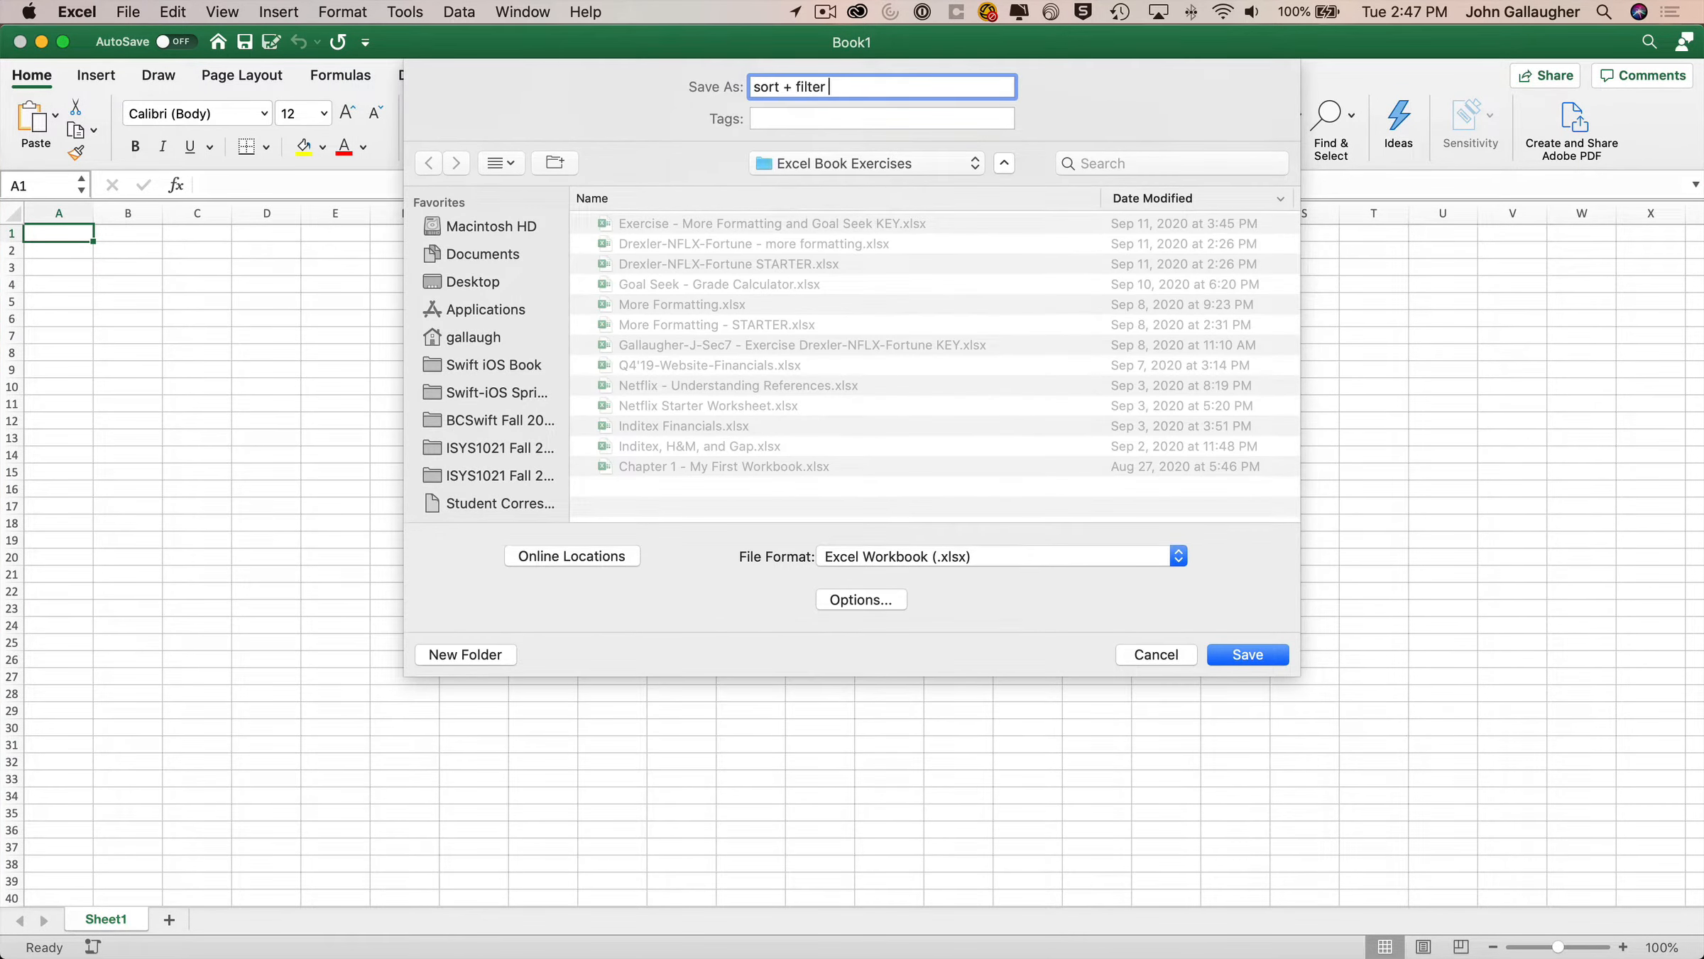
{"action": "key", "text": "Return"}
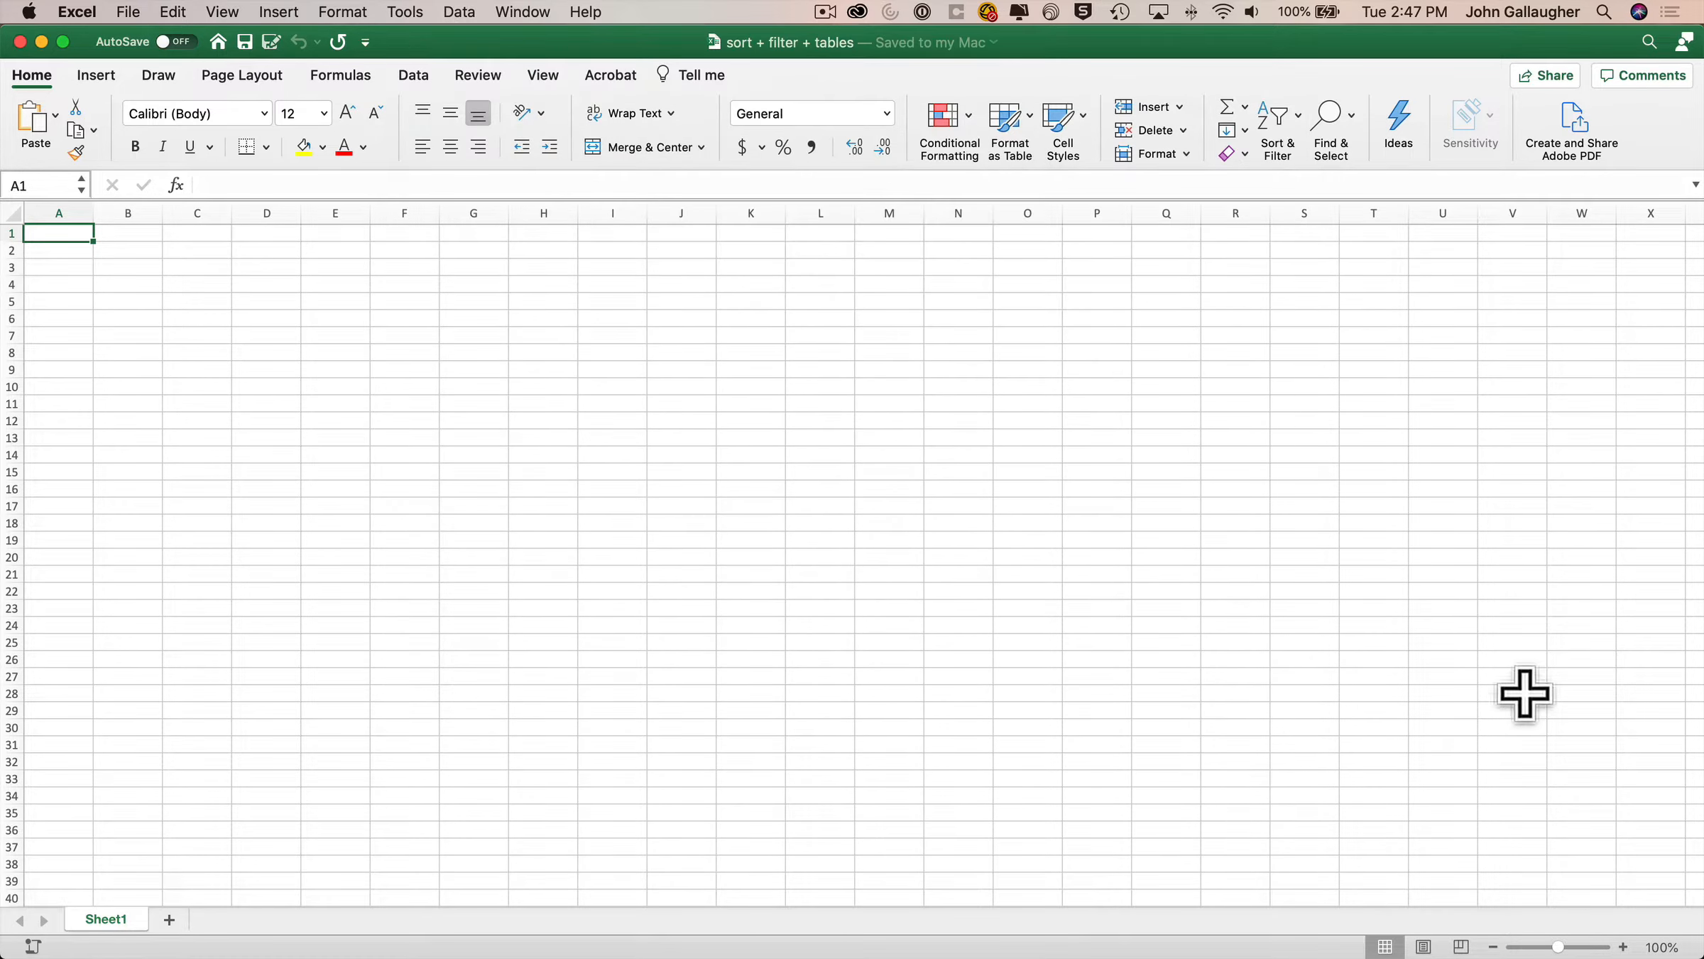
- Set the worksheet zoom to 200%
{"action": "left_click", "coordinate": [1662, 947]}
{"action": "left_click", "coordinate": [778, 254]}
{"action": "left_click", "coordinate": [896, 486]}
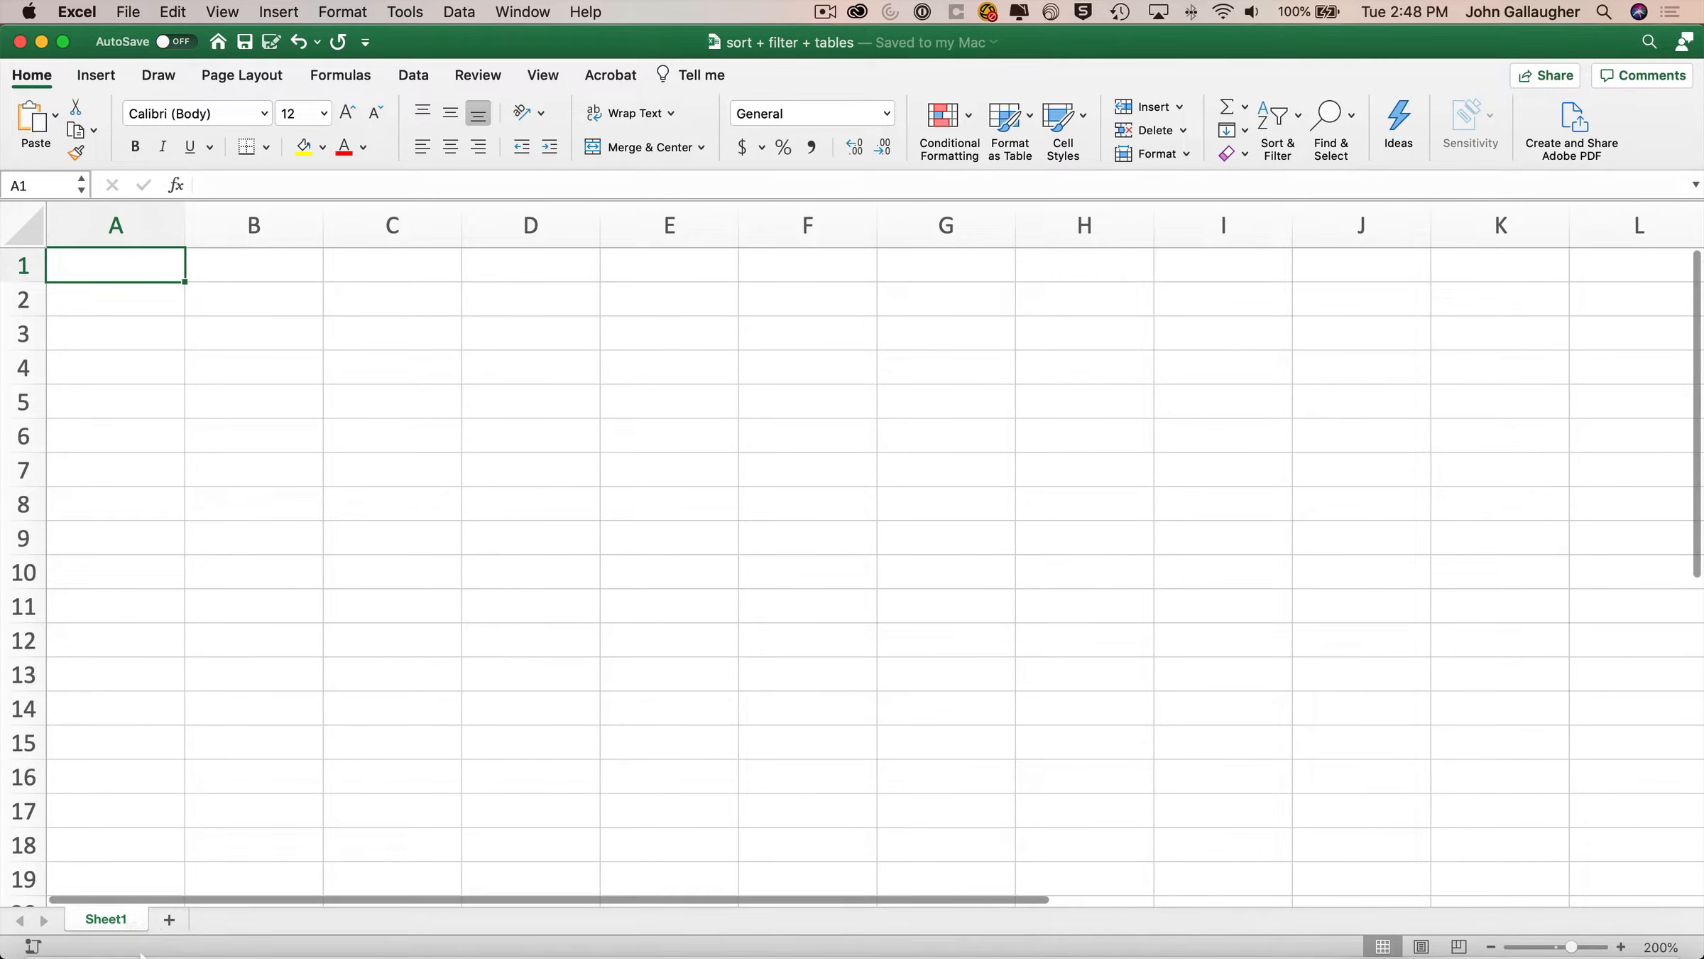
- Switch to Chrome and open the Wikipedia list of largest companies in the United States by revenue from the search results
{"action": "left_click", "coordinate": [145, 930]}
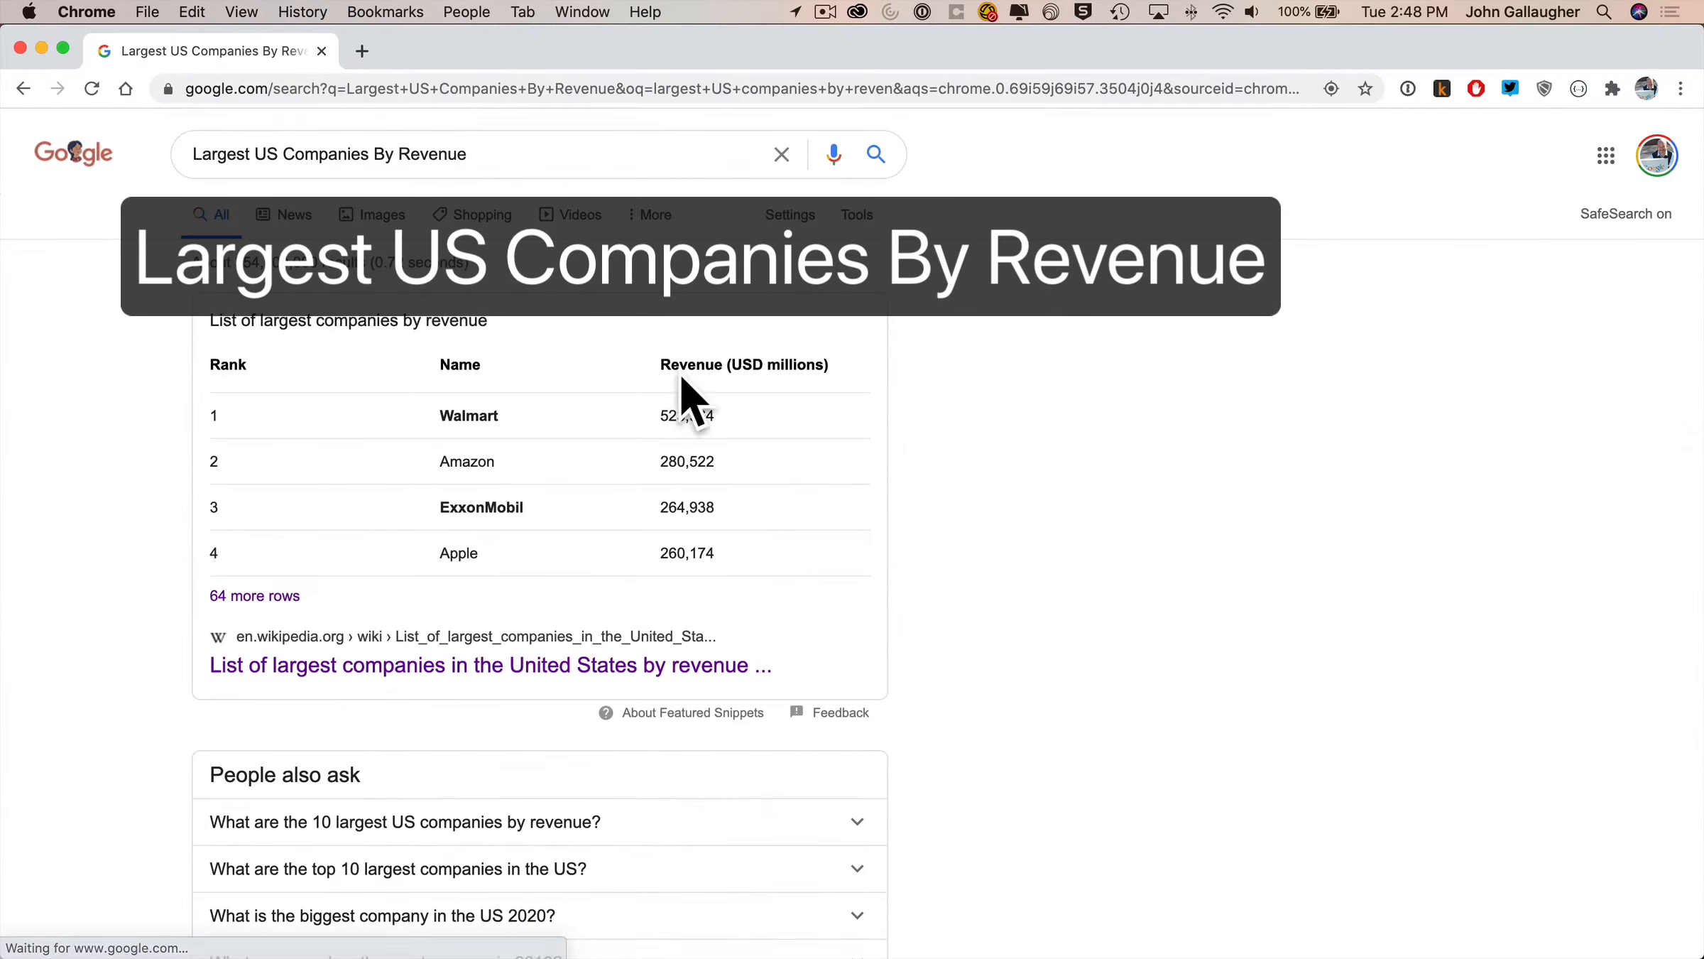
{"action": "left_click", "coordinate": [508, 666]}
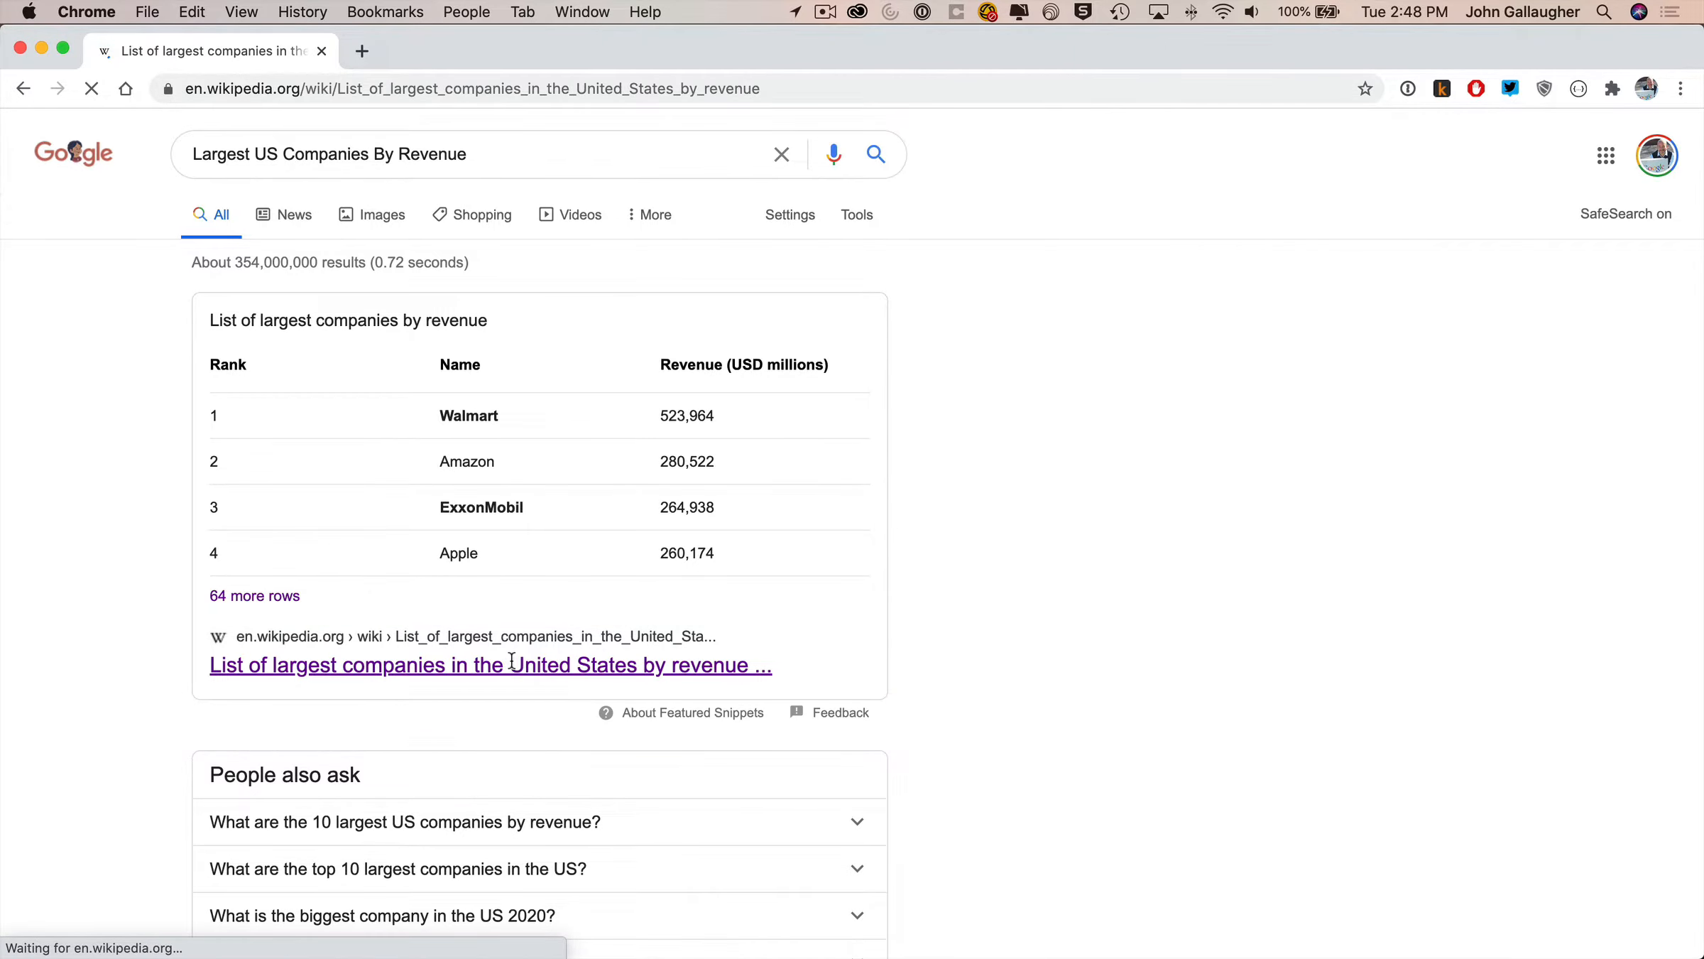
- Copy the entire revenue table, from the Rank header through company 500 in Columbus, Ohio, and switch back to Excel
{"action": "scroll", "coordinate": [512, 660], "scroll_direction": "down", "scroll_amount": 20}
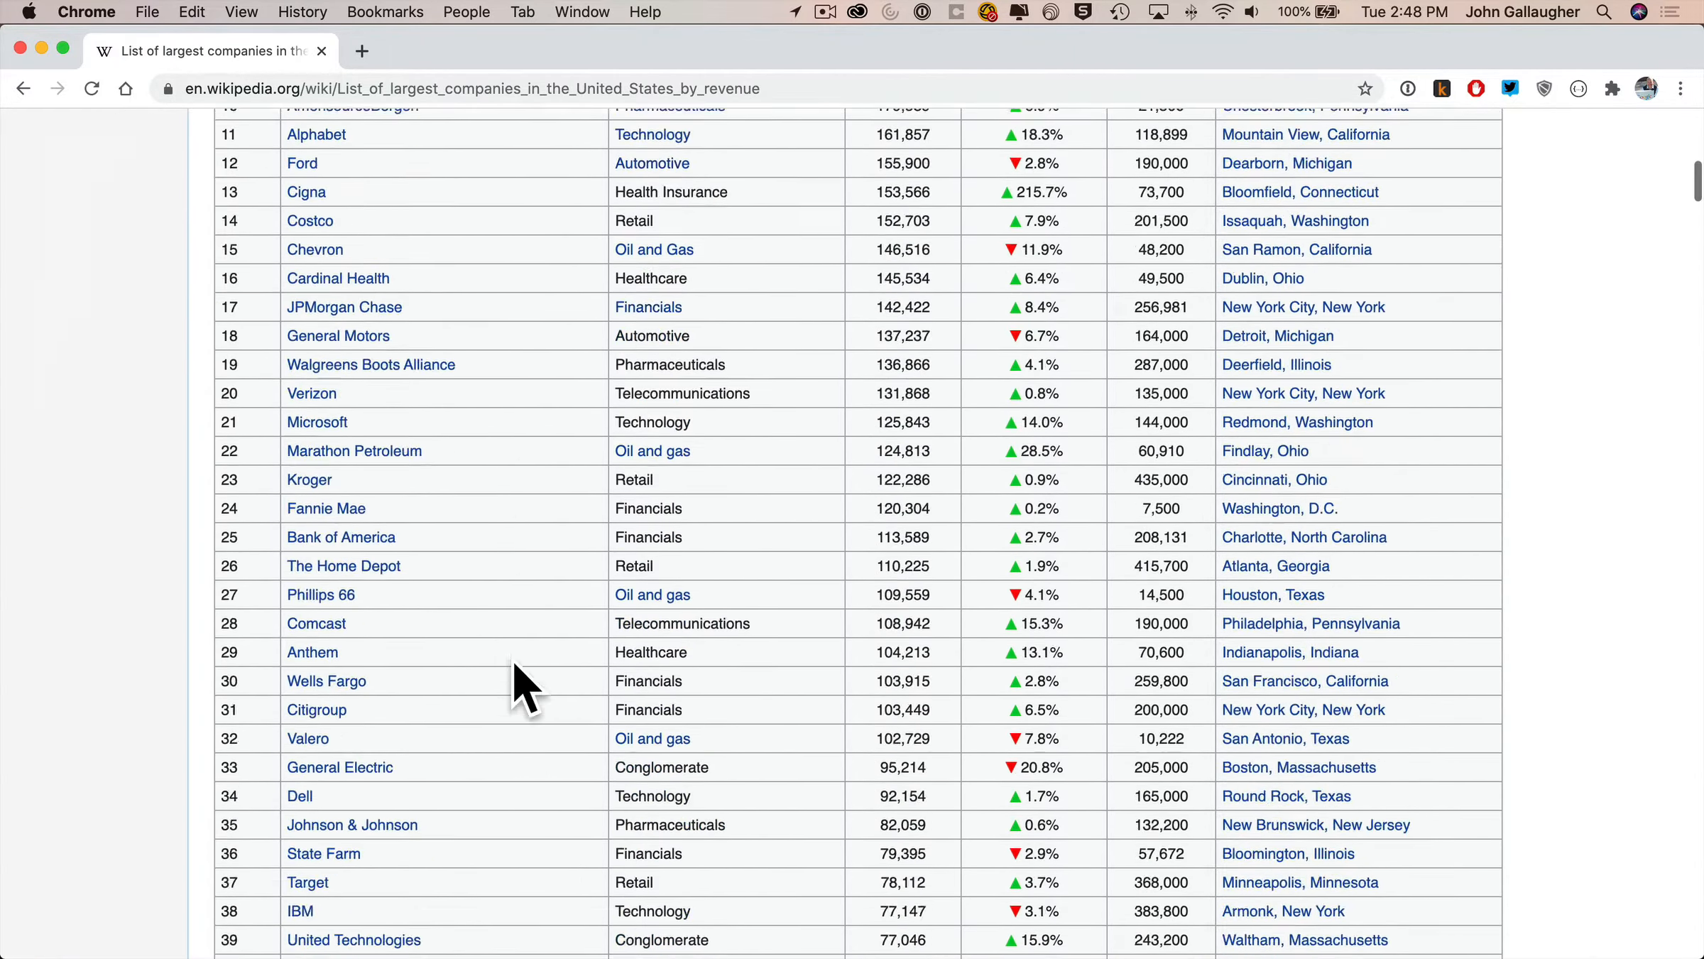
{"action": "scroll", "coordinate": [526, 688], "scroll_direction": "down", "scroll_amount": 20}
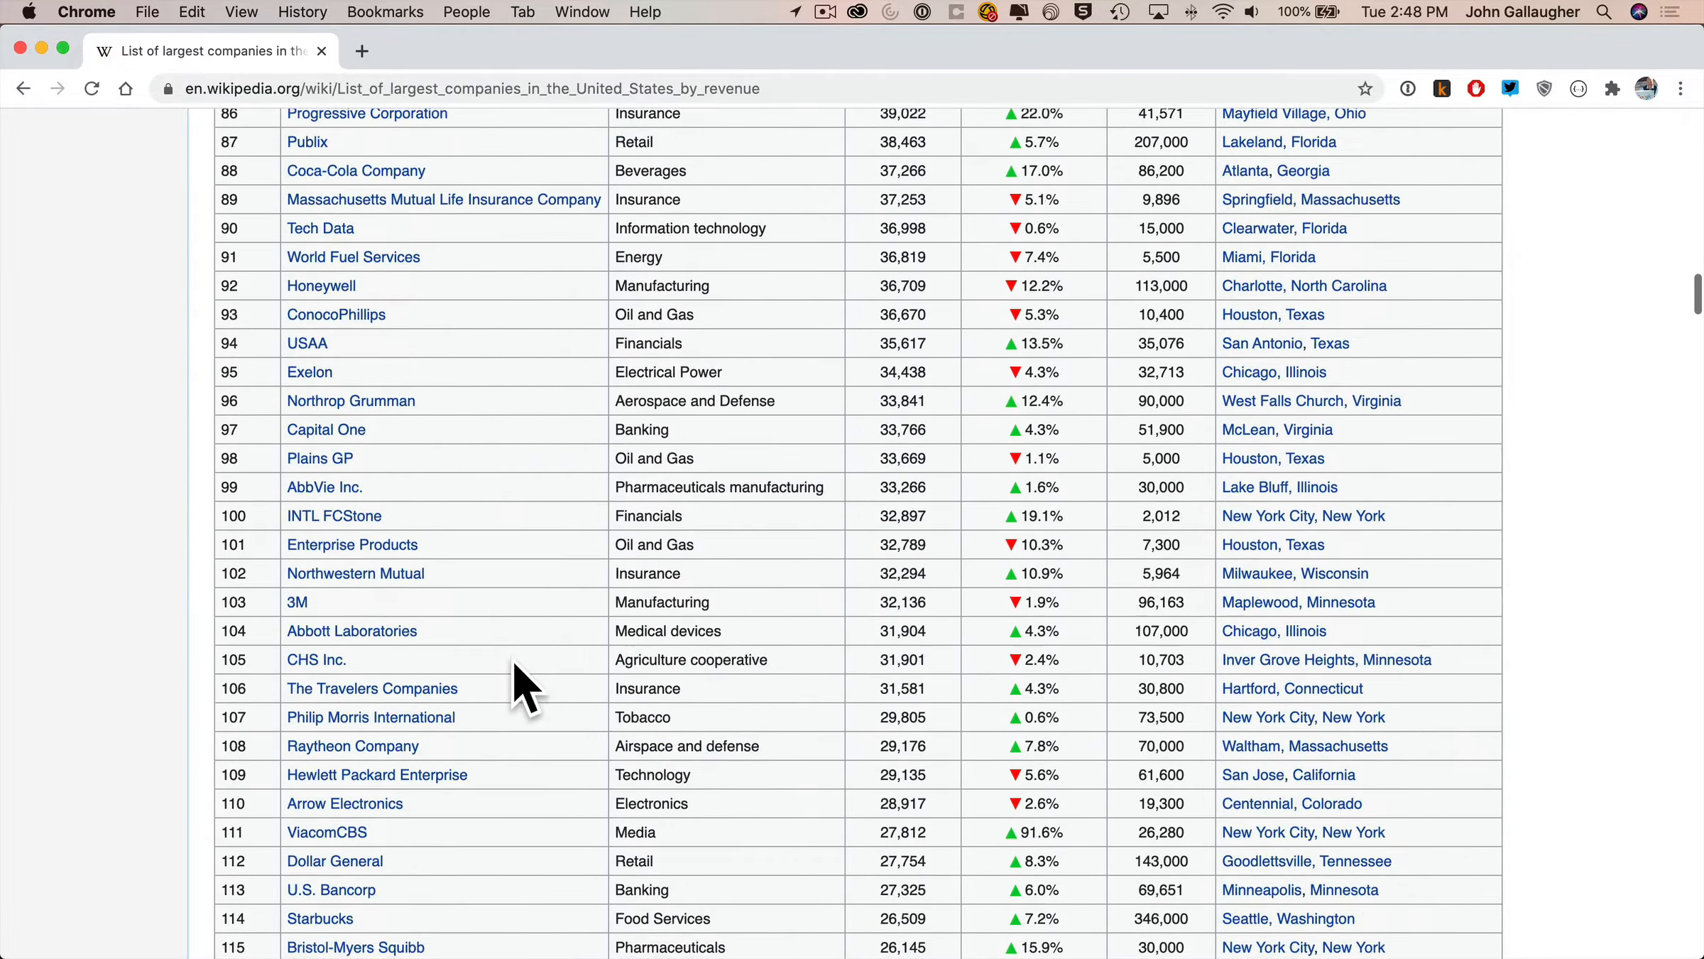
{"action": "scroll", "coordinate": [525, 688], "scroll_direction": "down", "scroll_amount": 20}
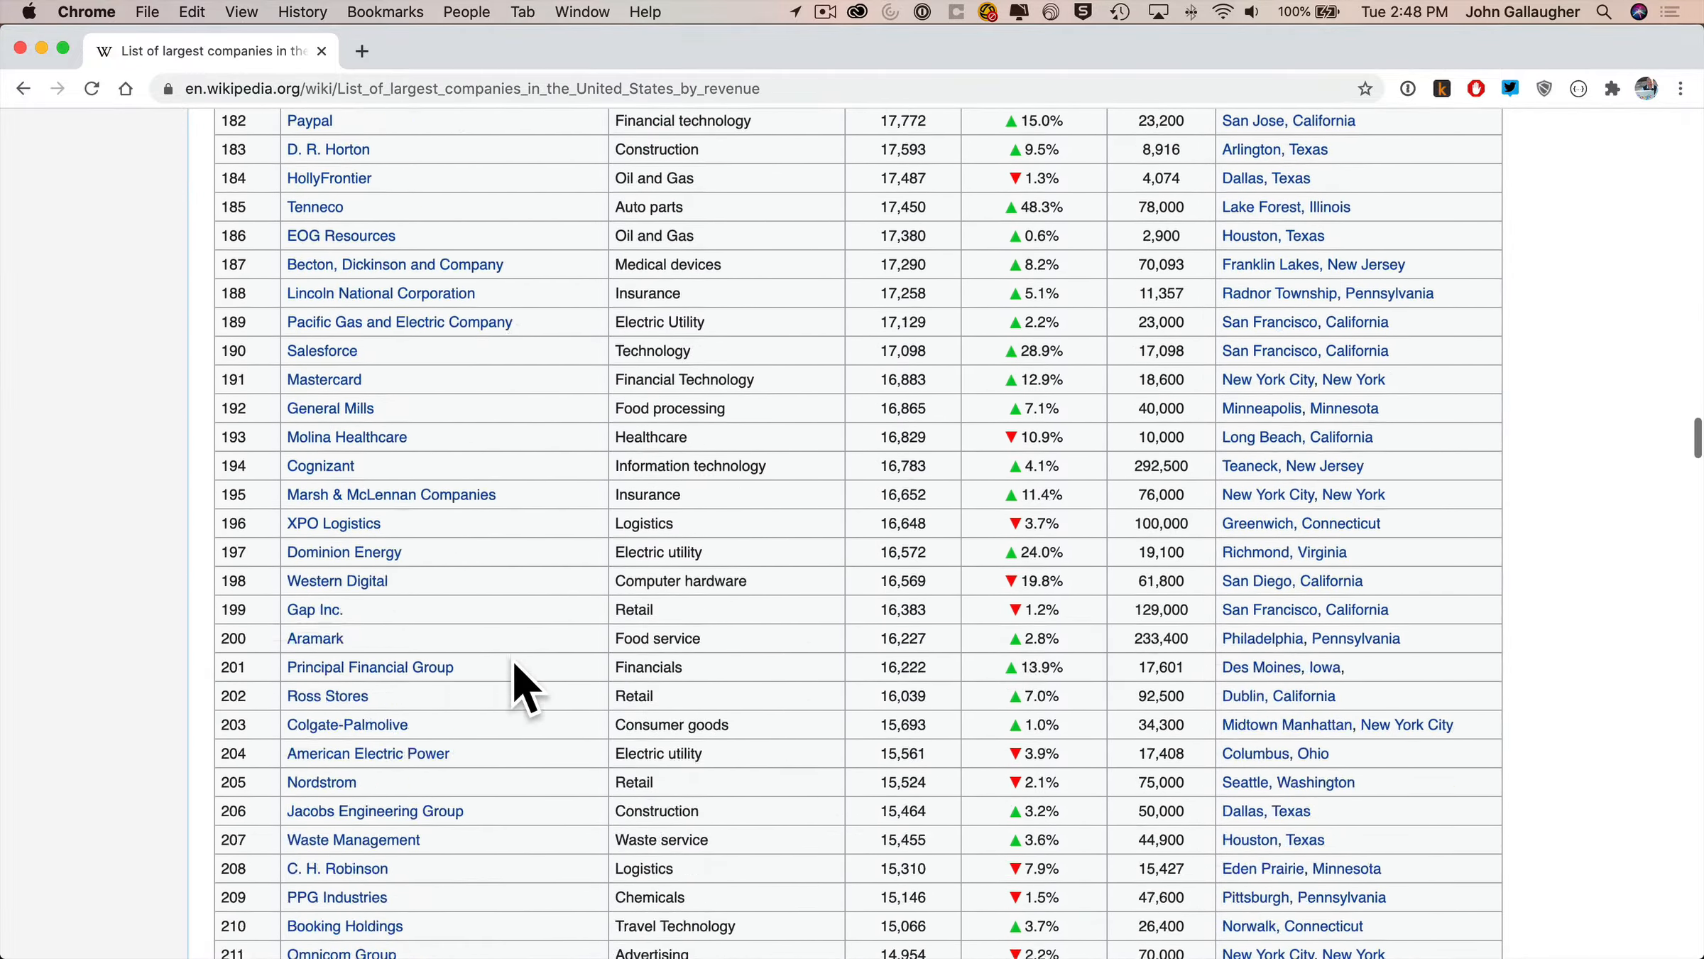
{"action": "scroll", "coordinate": [526, 688], "scroll_direction": "down", "scroll_amount": 20}
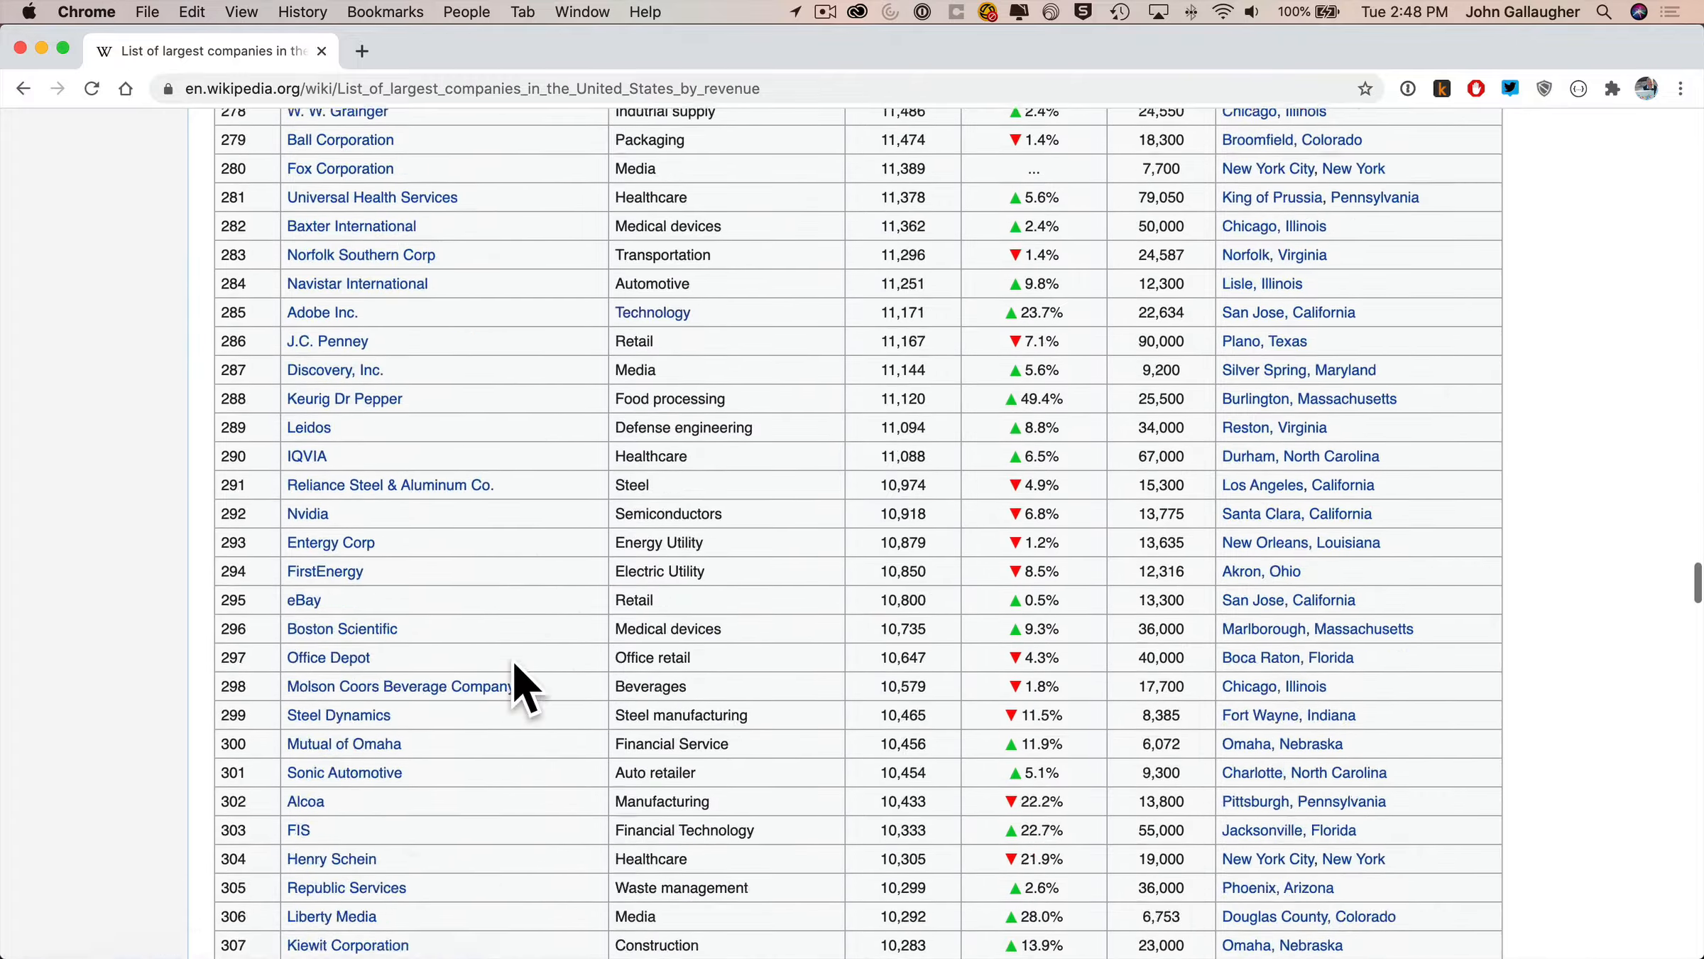
{"action": "scroll", "coordinate": [526, 689], "scroll_direction": "down", "scroll_amount": 20}
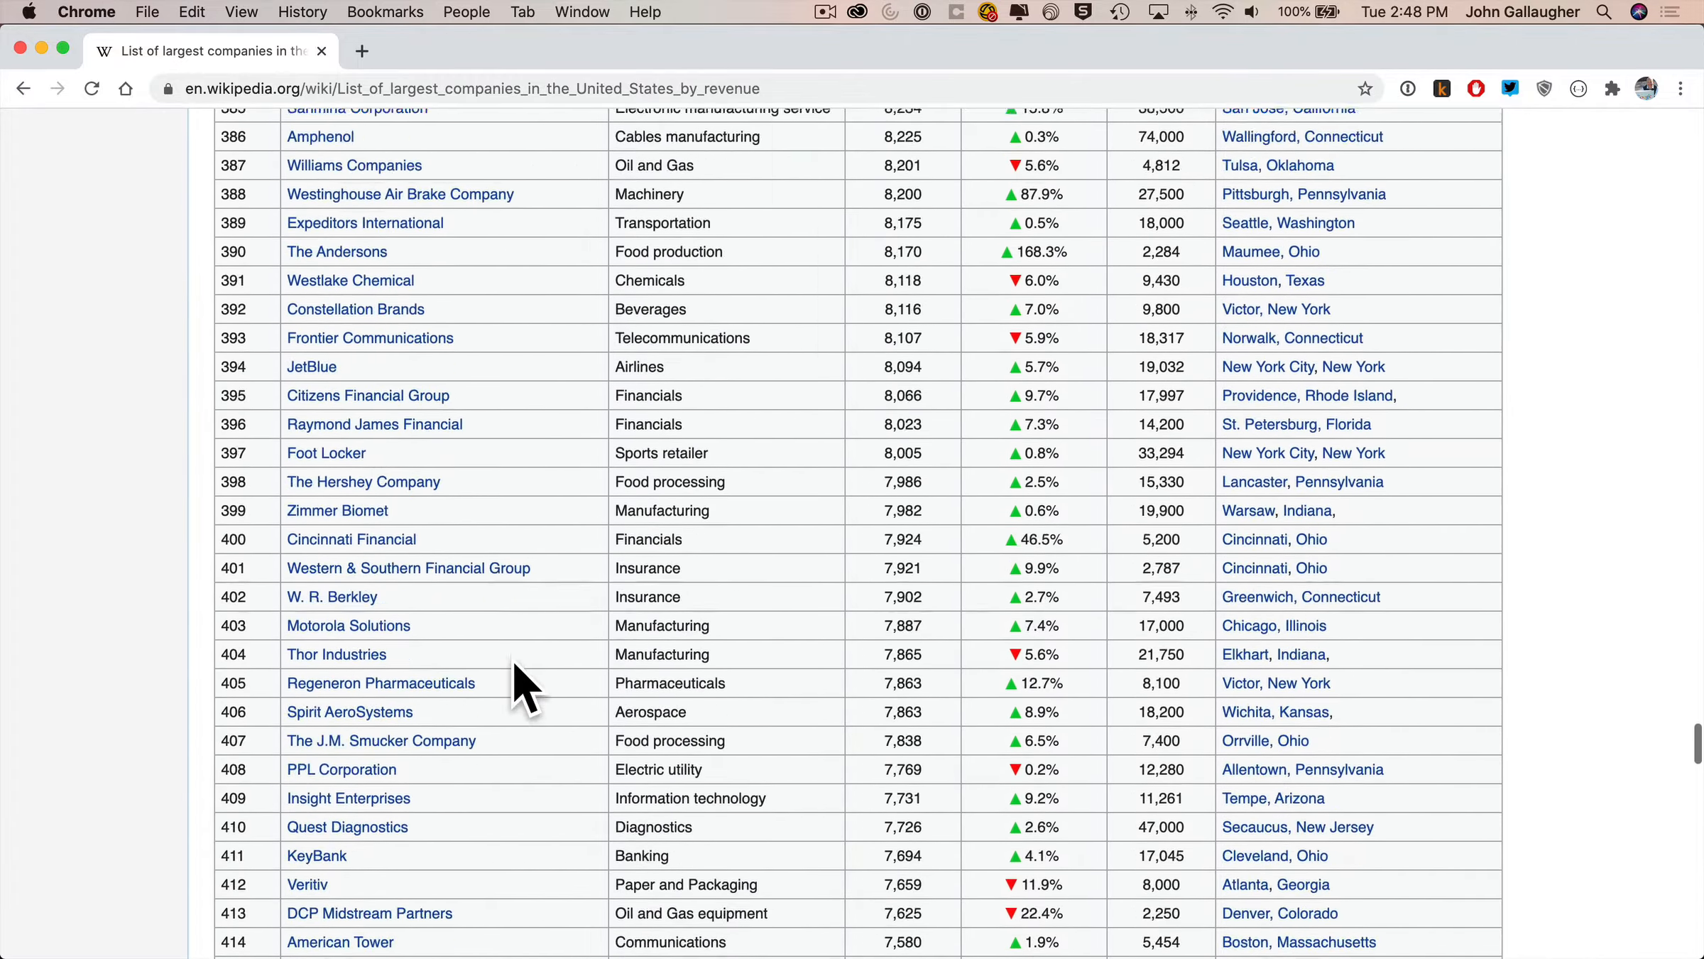
{"action": "scroll", "coordinate": [525, 689], "scroll_direction": "down", "scroll_amount": 20}
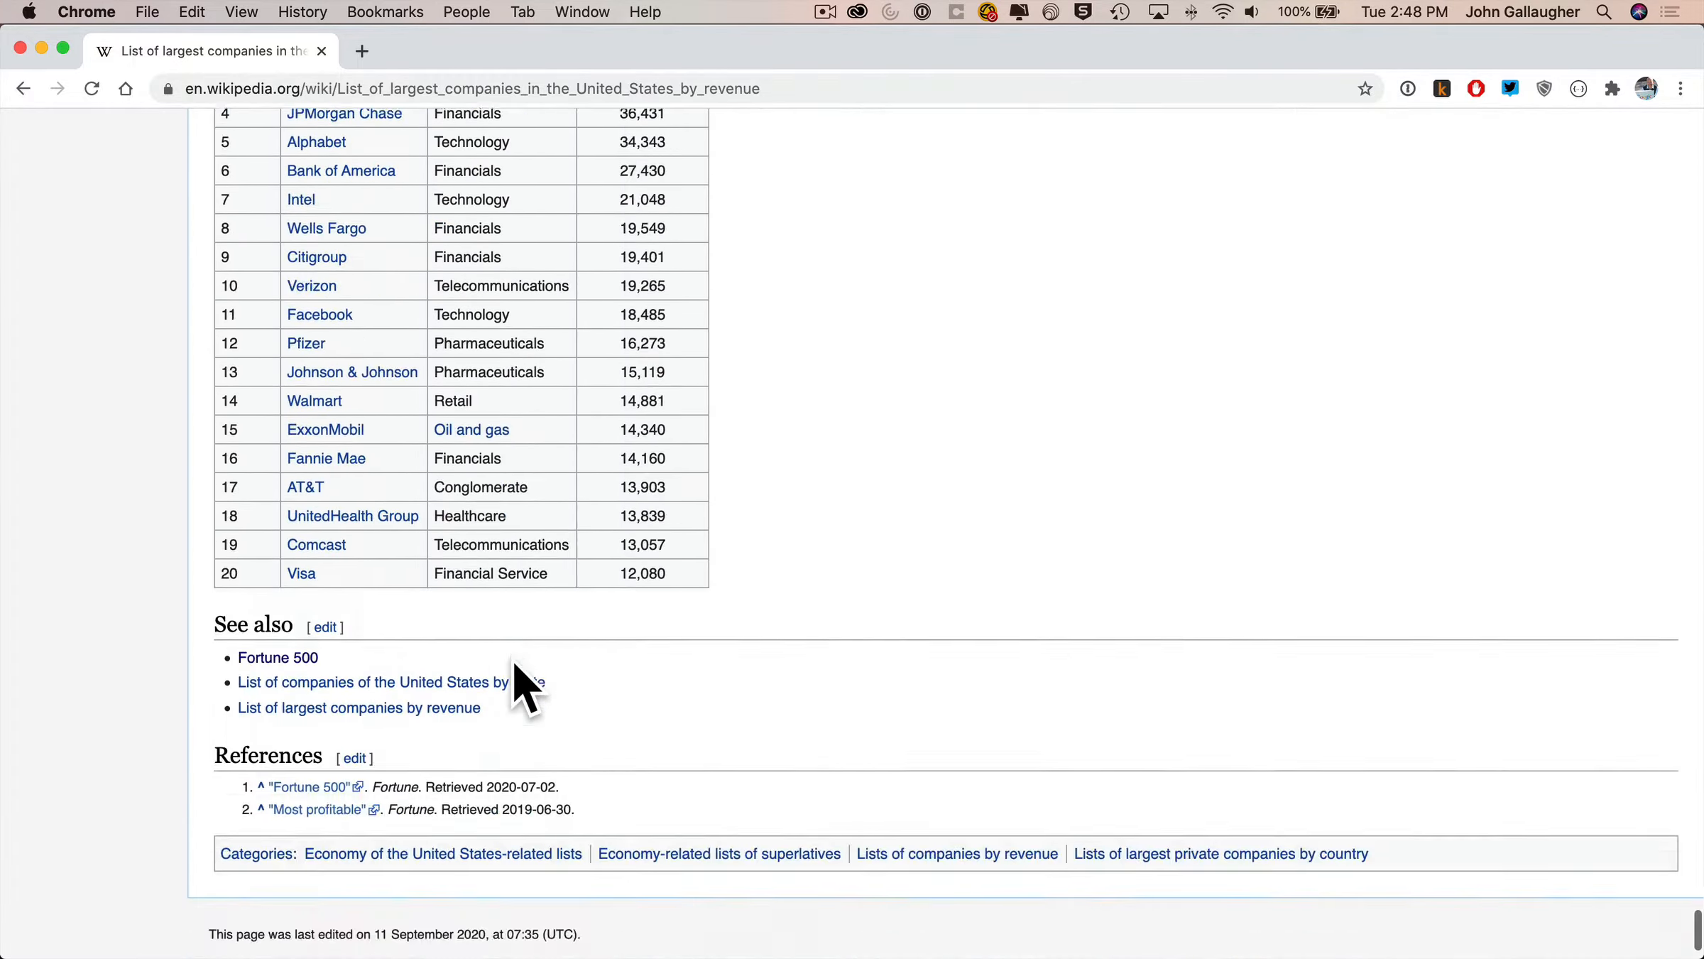
{"action": "scroll", "coordinate": [525, 689], "scroll_direction": "up", "scroll_amount": 15}
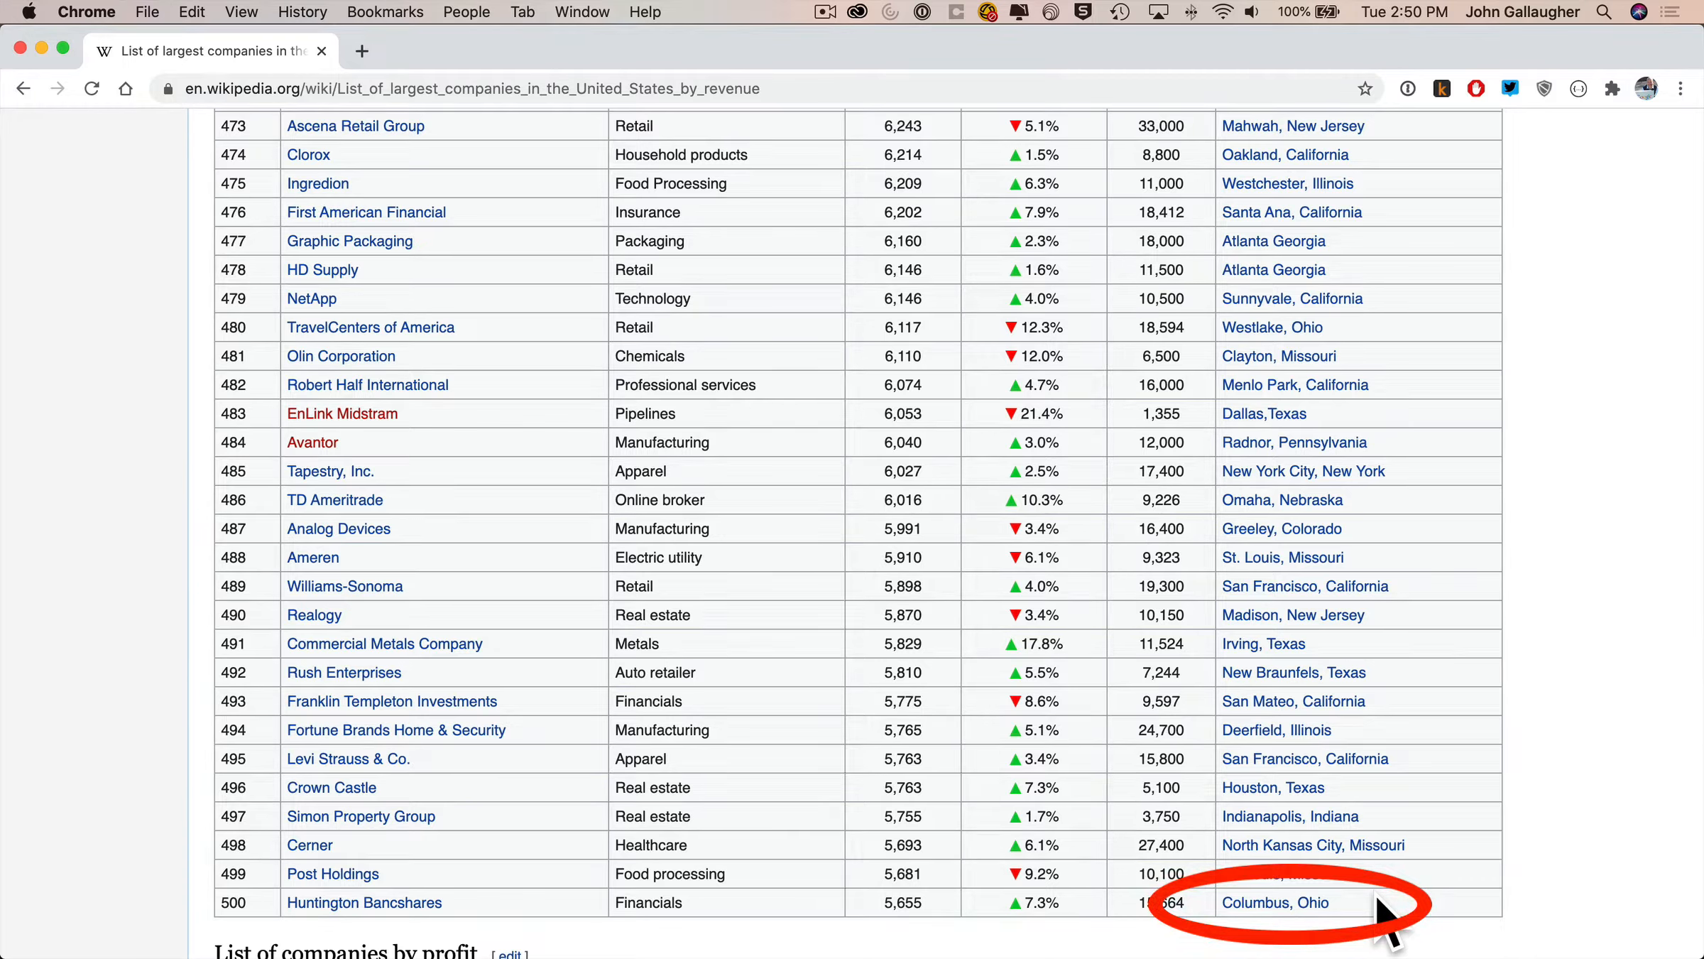
{"action": "left_click_drag", "start_coordinate": [1377, 898], "coordinate": [852, 479]}
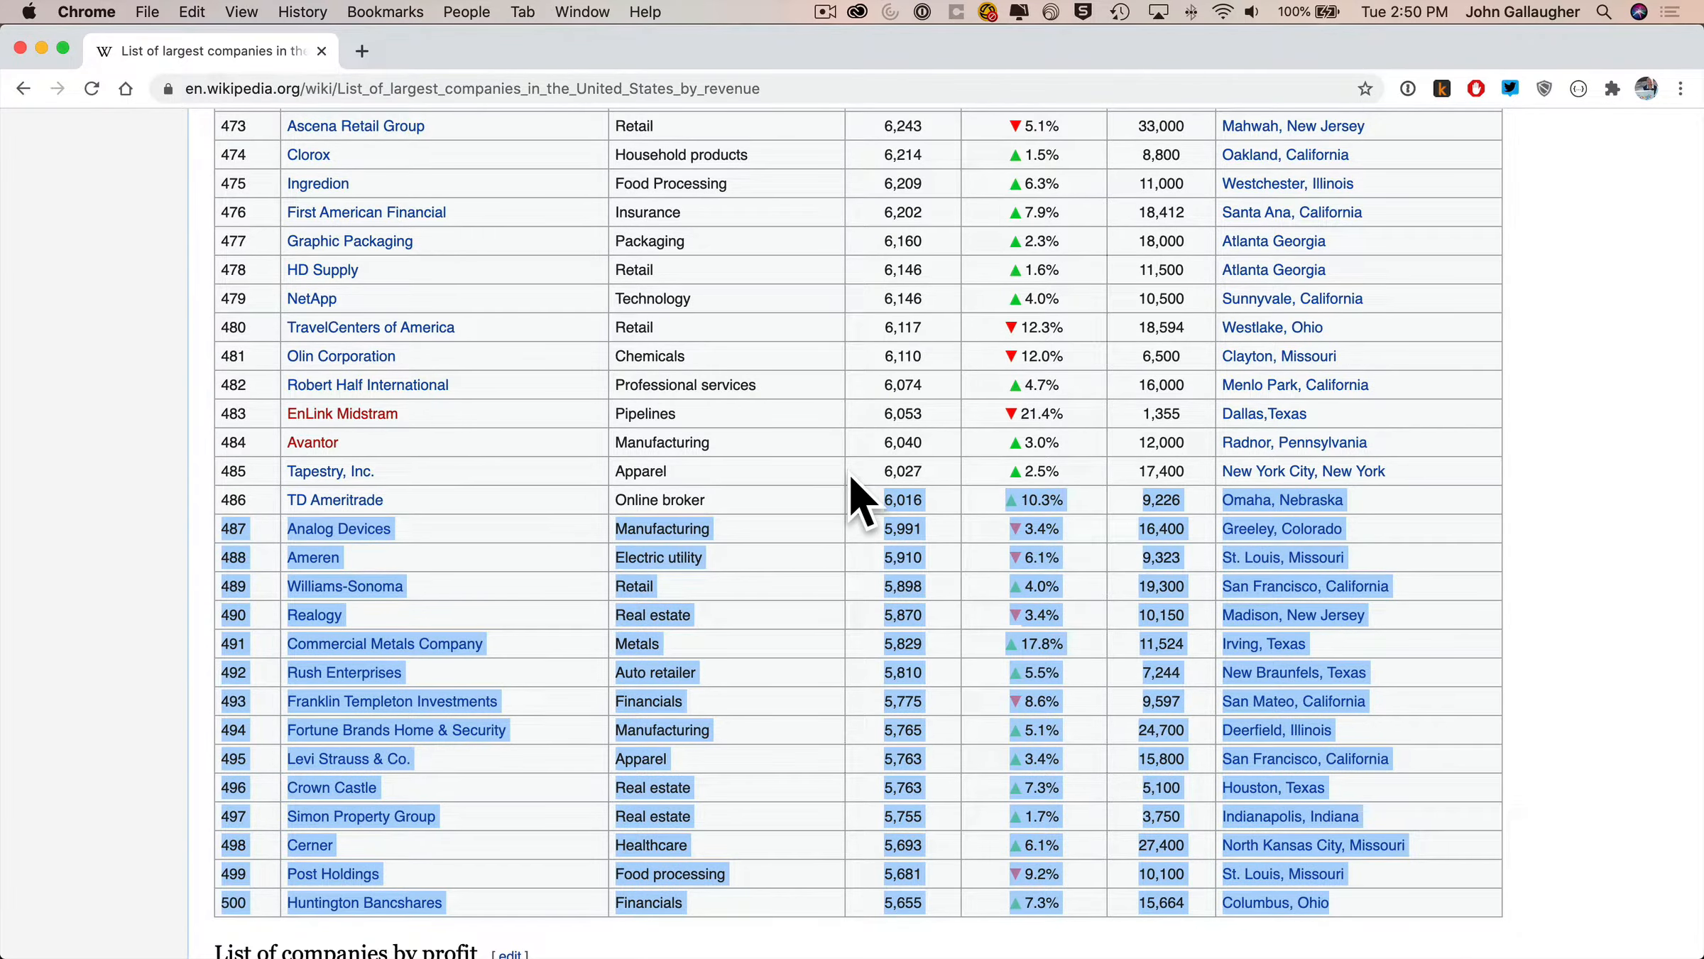
{"action": "left_click_drag", "start_coordinate": [852, 478], "coordinate": [220, 774]}
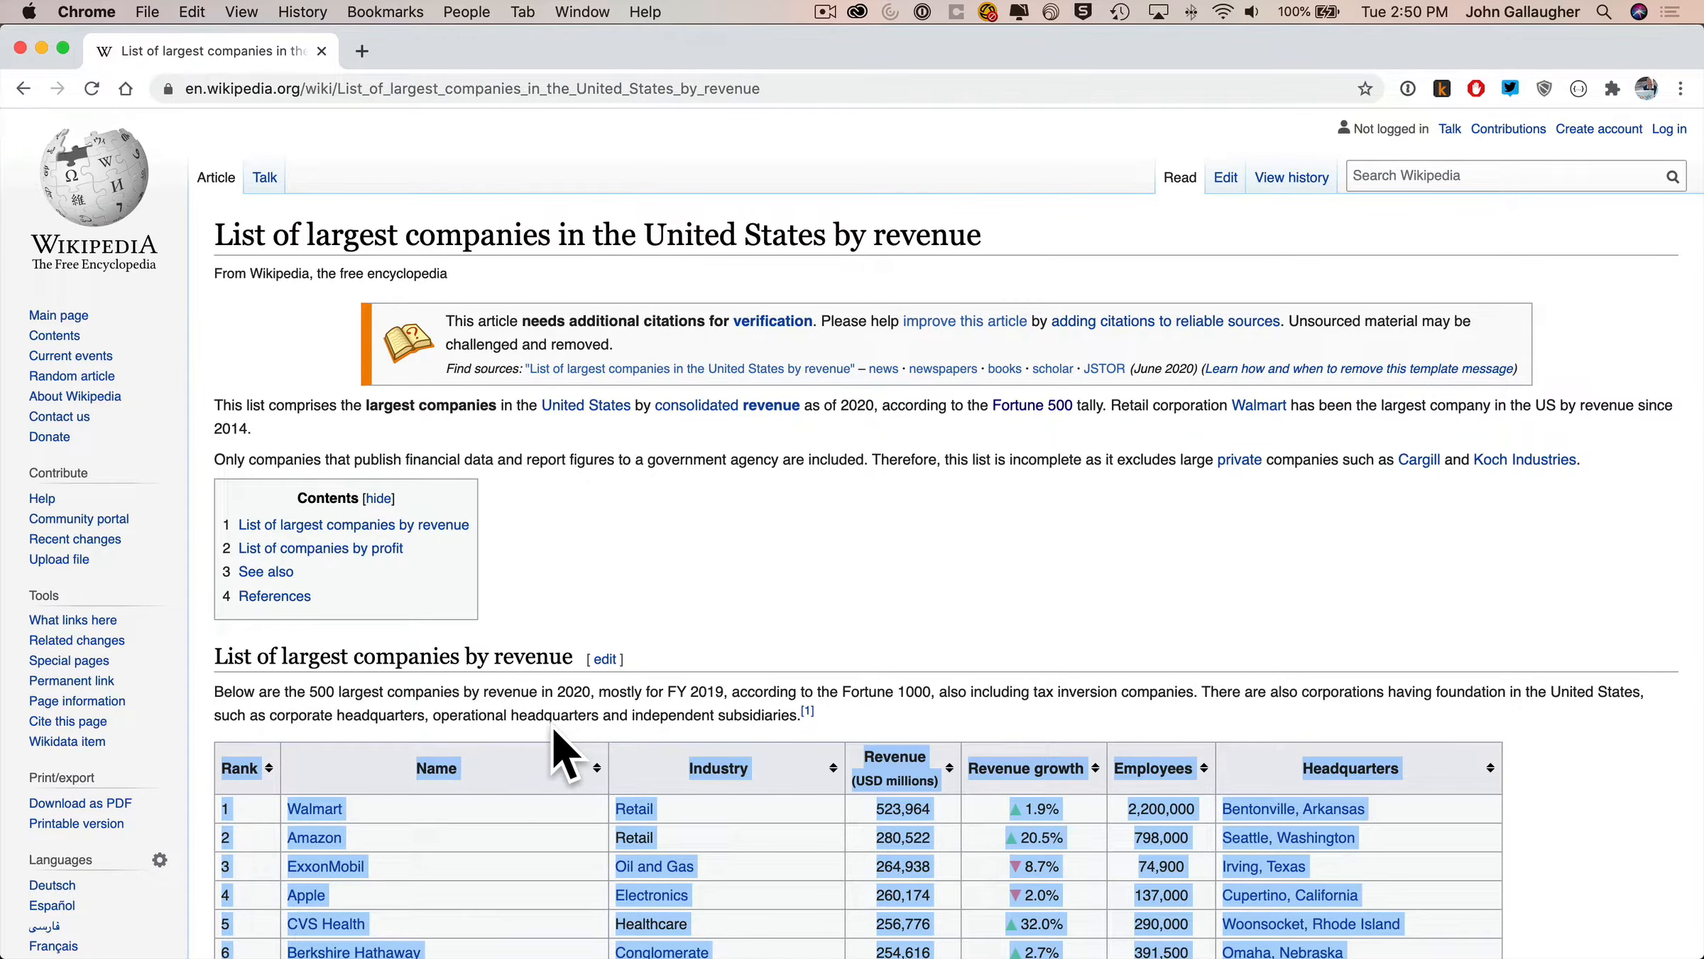
{"action": "key", "text": "super+Tab"}
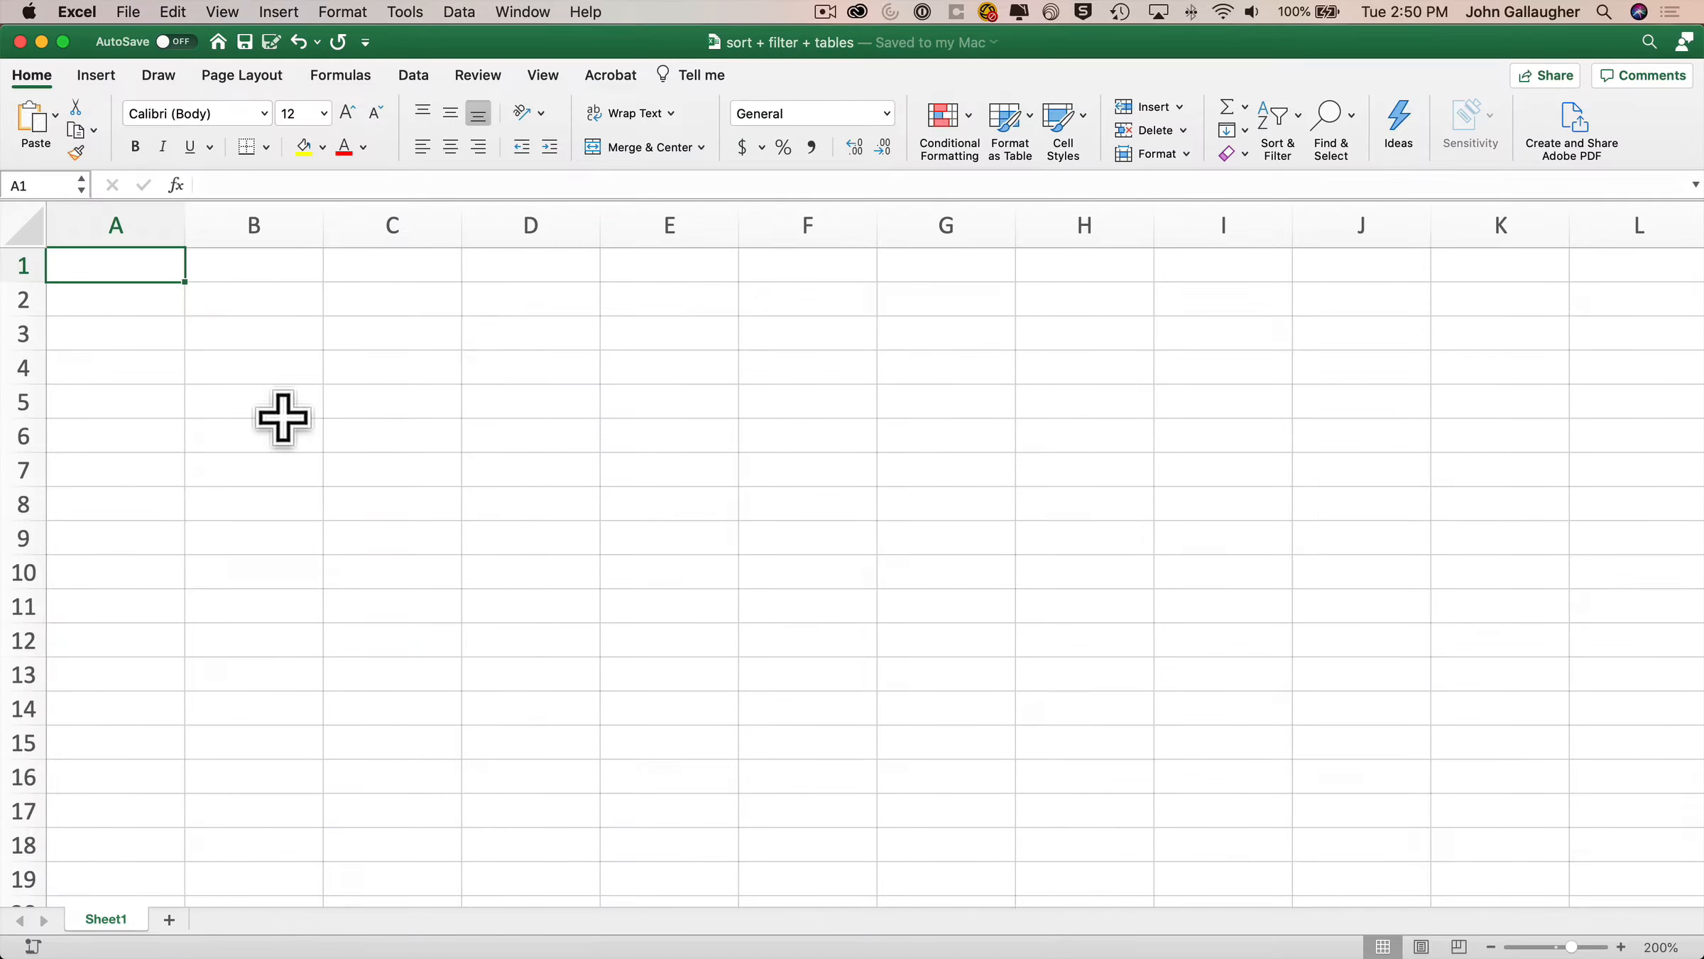
- Try pasting the table directly at cell A1 and moving one of its arrow pictures, and undo both
{"action": "key", "text": "super+v"}
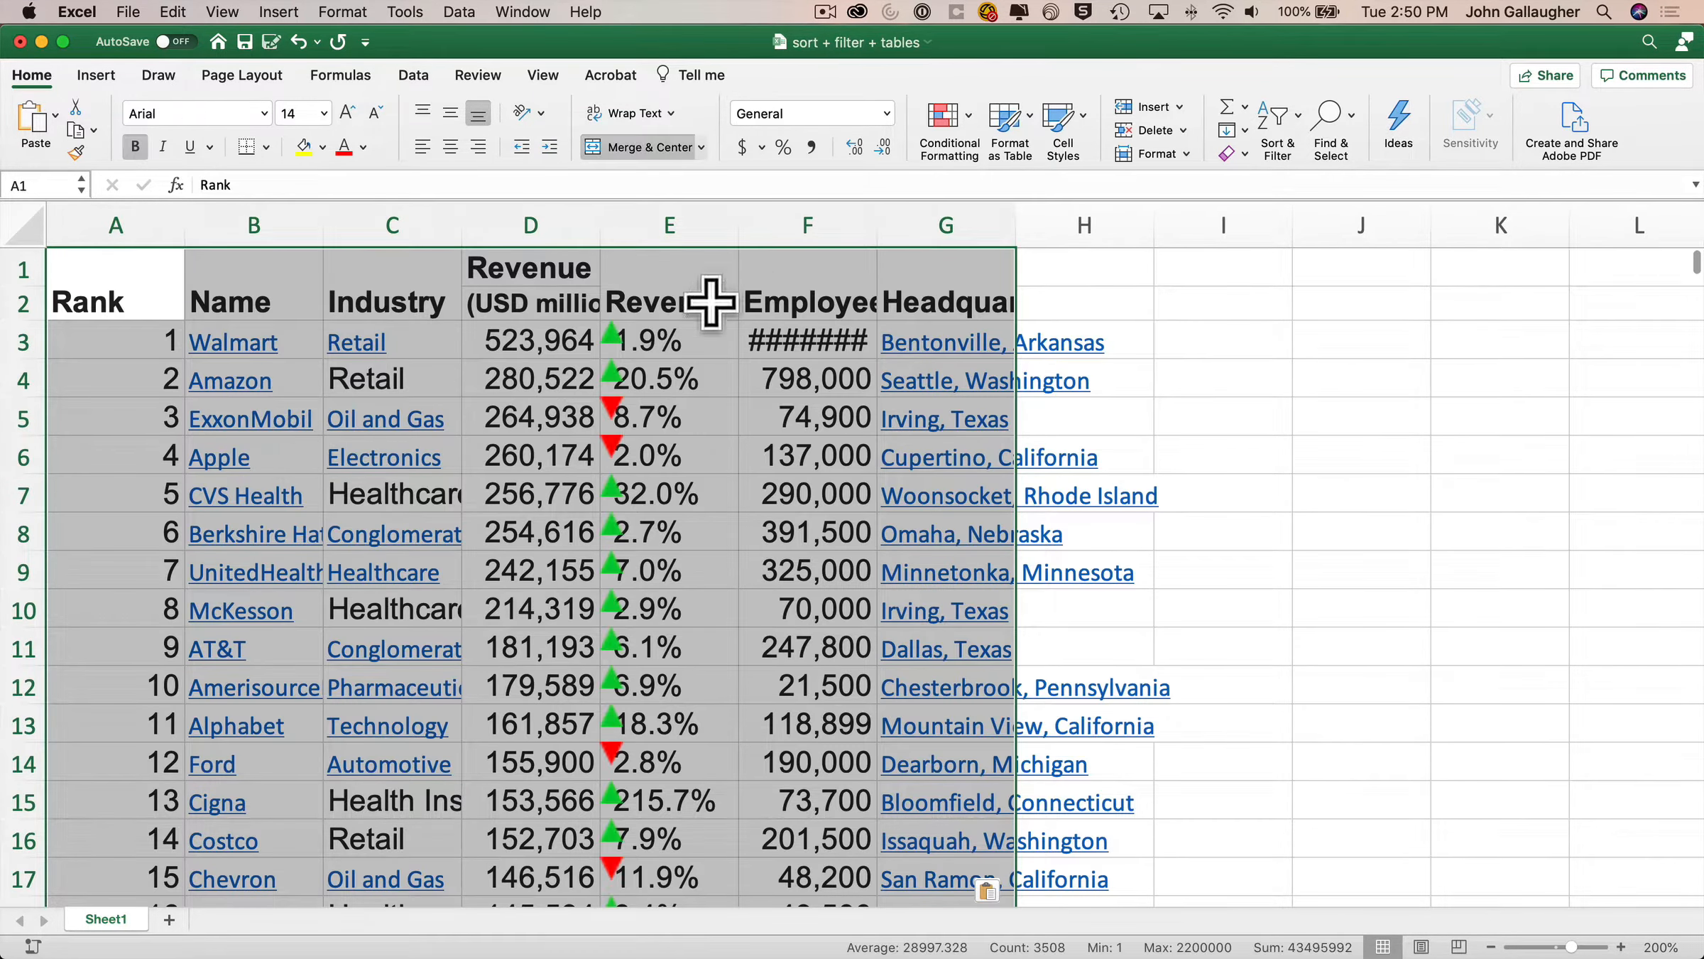
{"action": "left_click_drag", "start_coordinate": [612, 335], "coordinate": [772, 343]}
{"action": "key", "text": "super+z"}
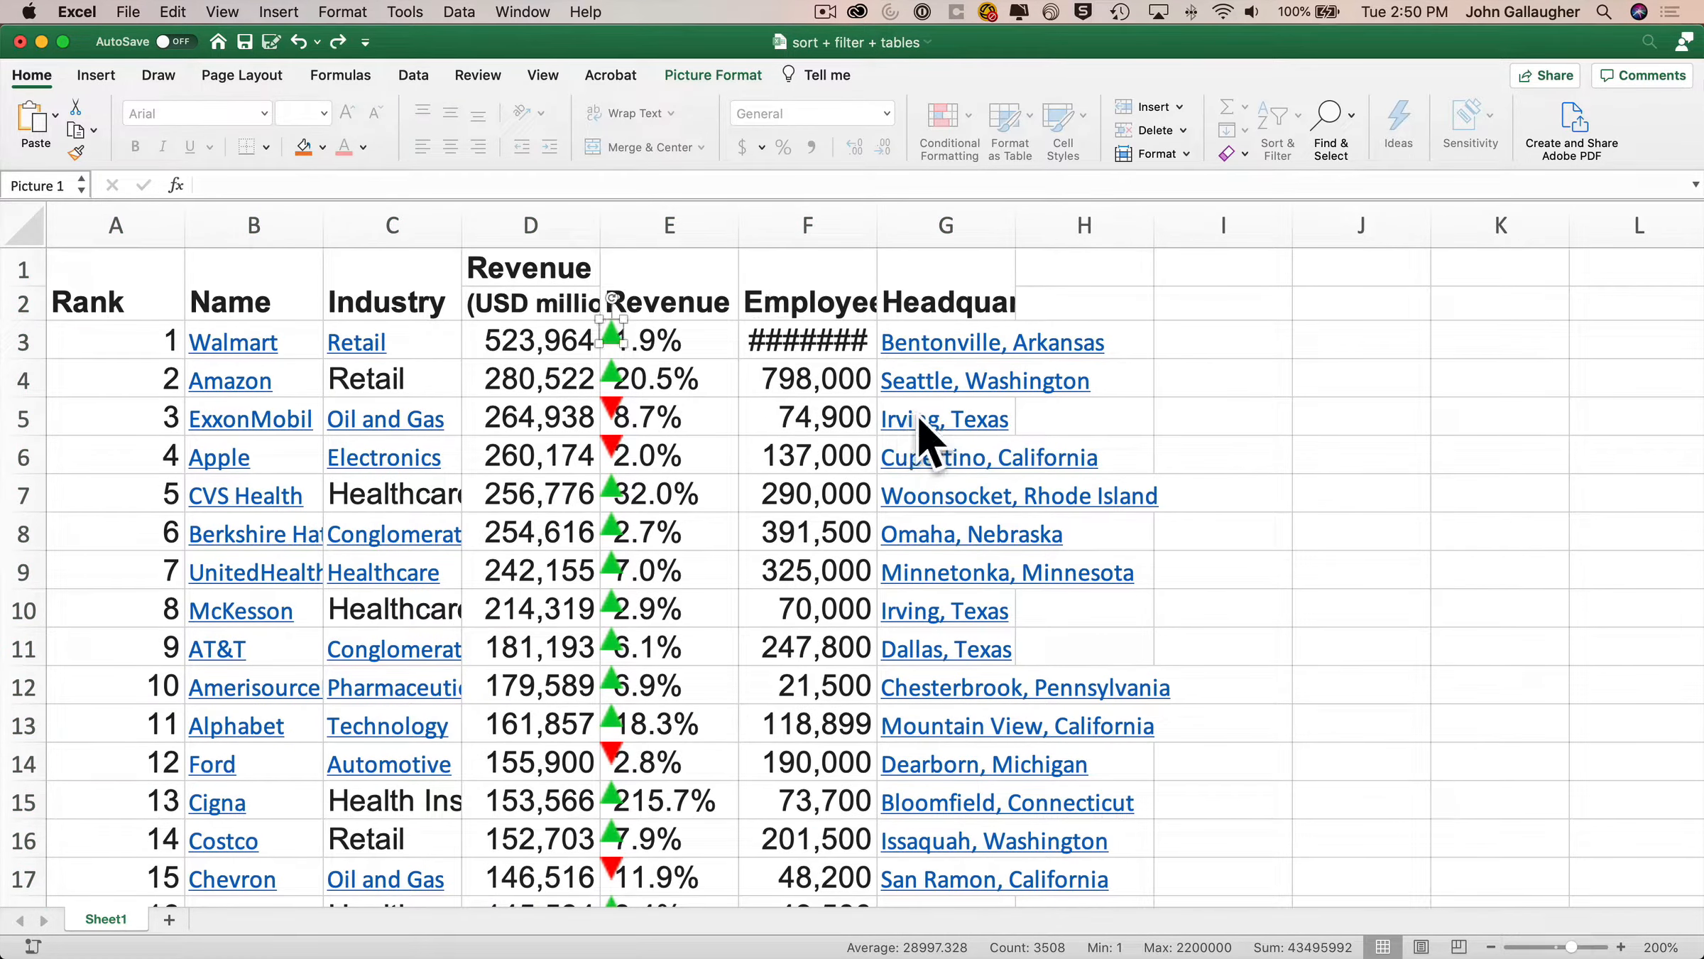
{"action": "key", "text": "super+z"}
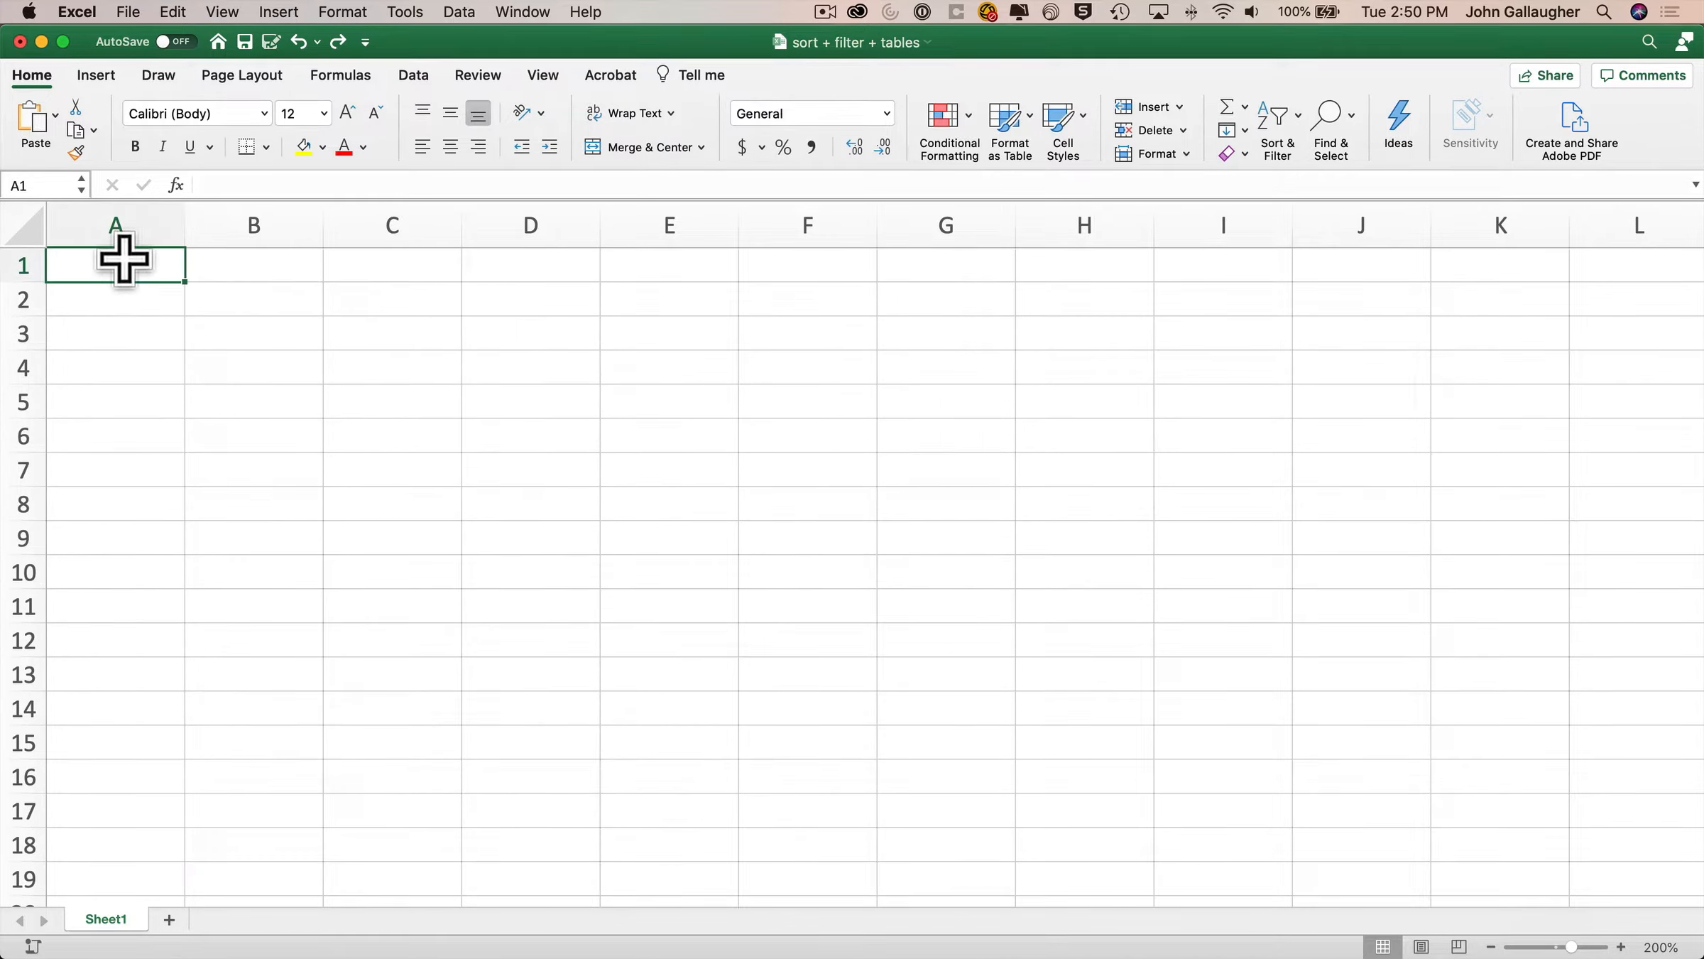
- Try pasting the table at cell A1 as Text with Paste Special, and undo it
{"action": "left_click", "coordinate": [55, 116]}
{"action": "left_click", "coordinate": [110, 241]}
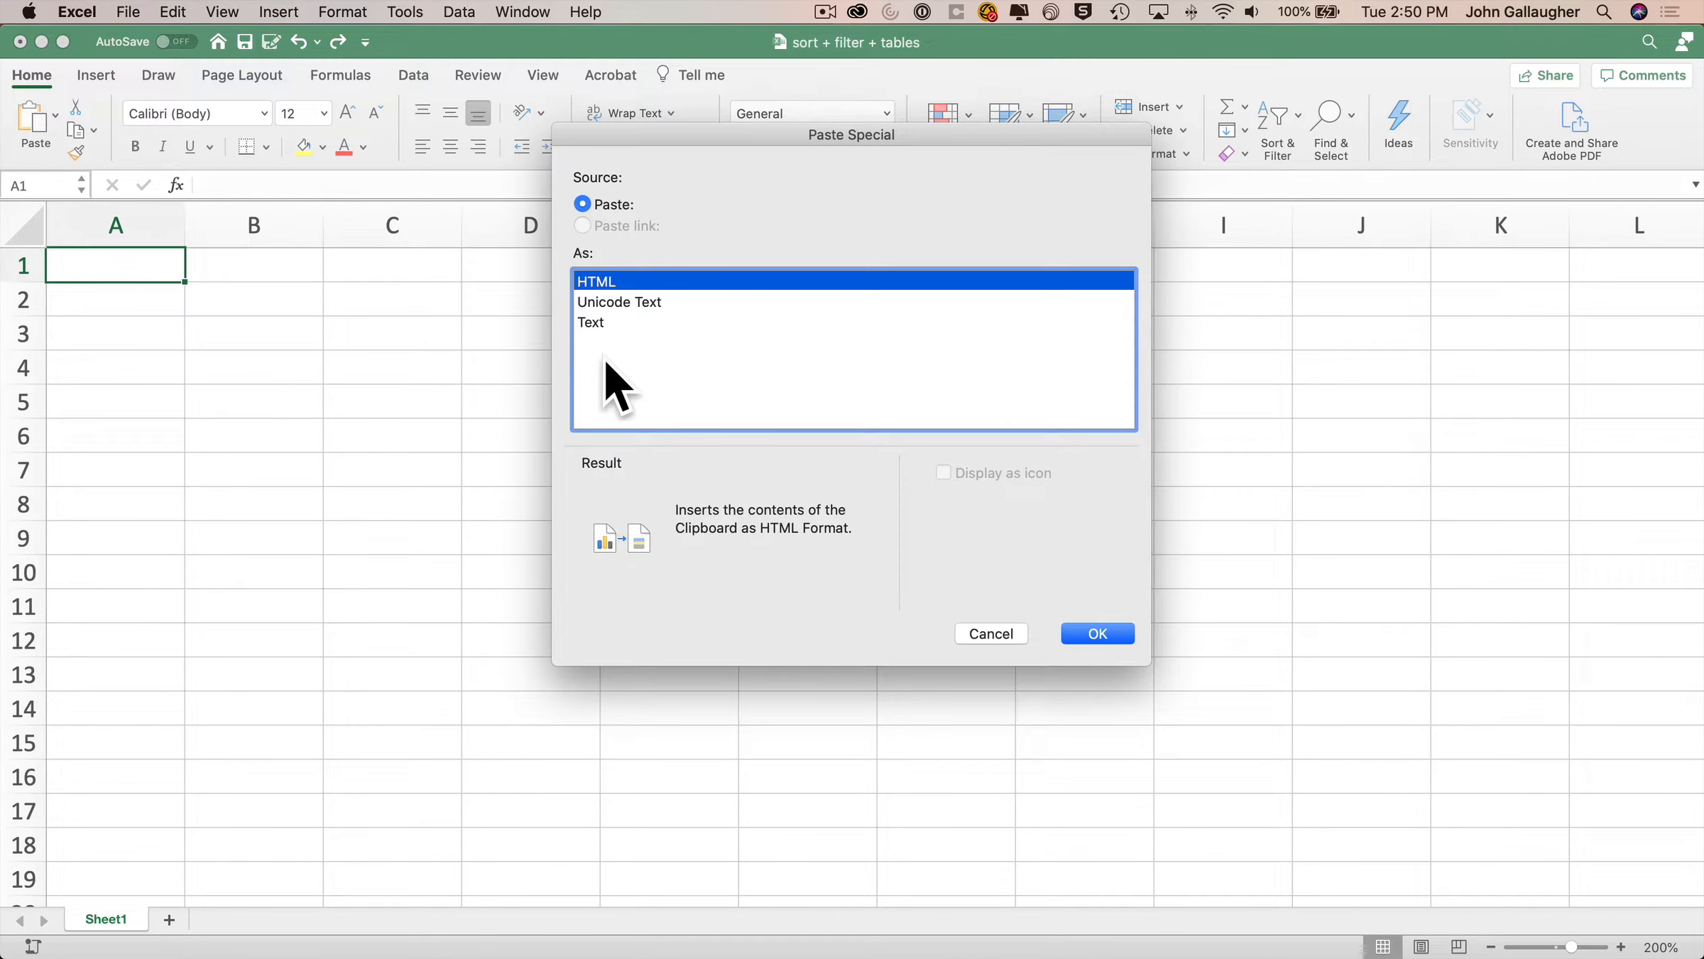
{"action": "left_click", "coordinate": [611, 325]}
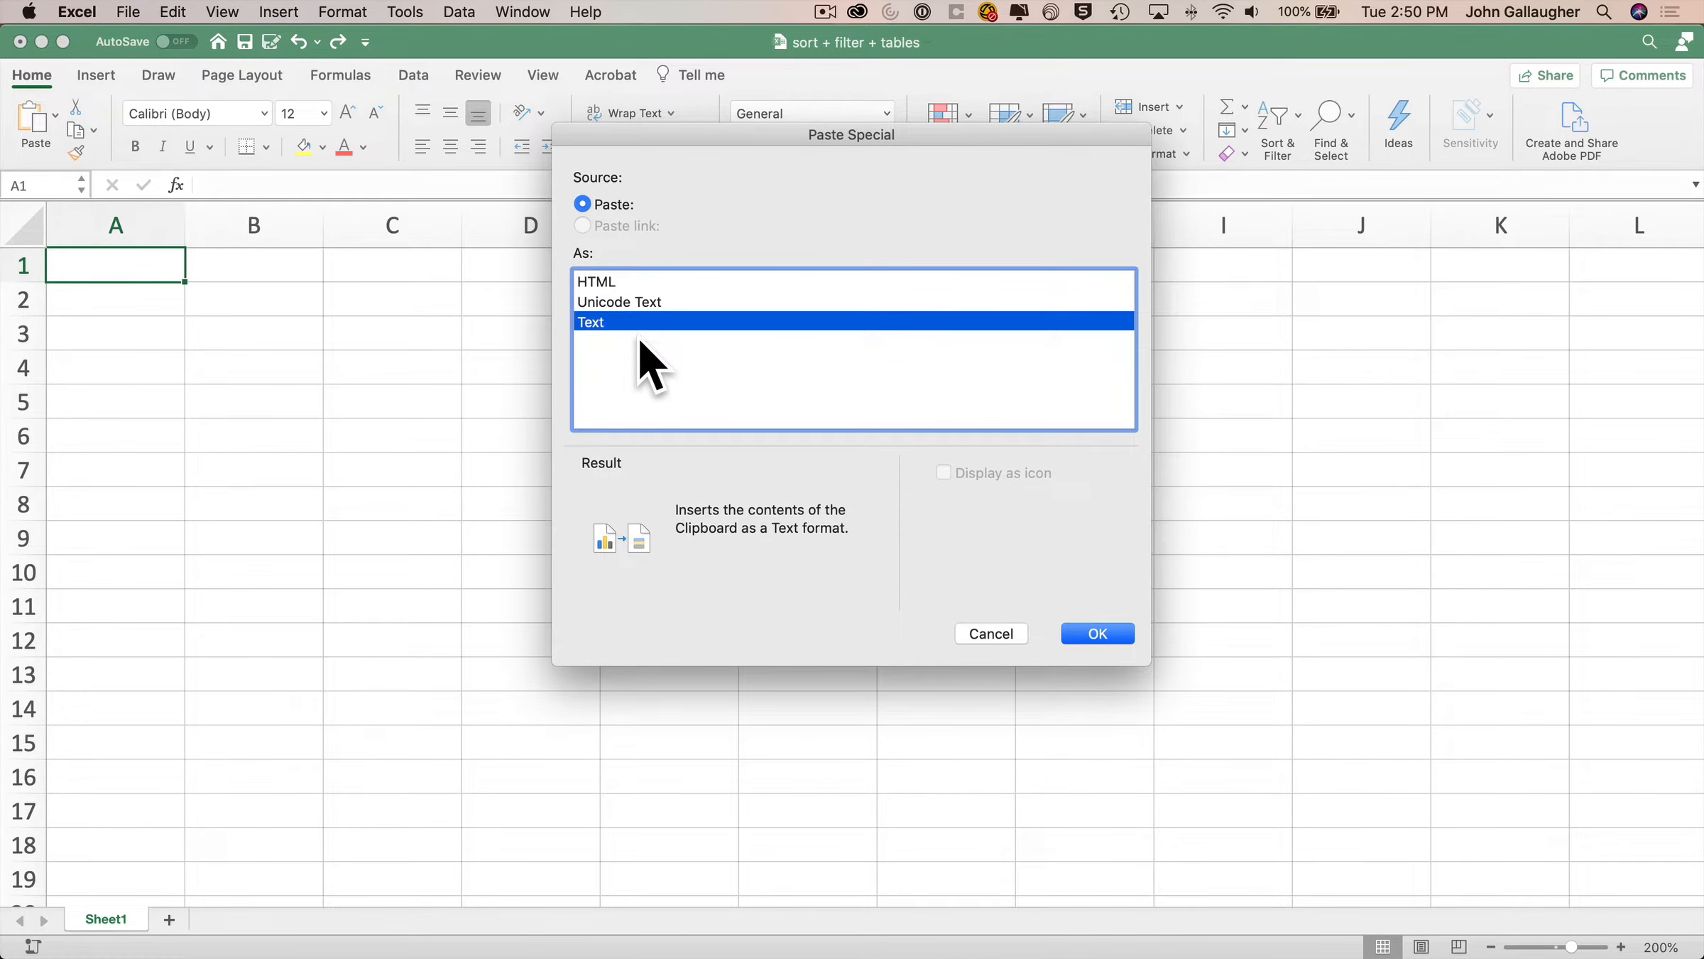
{"action": "left_click", "coordinate": [1119, 634]}
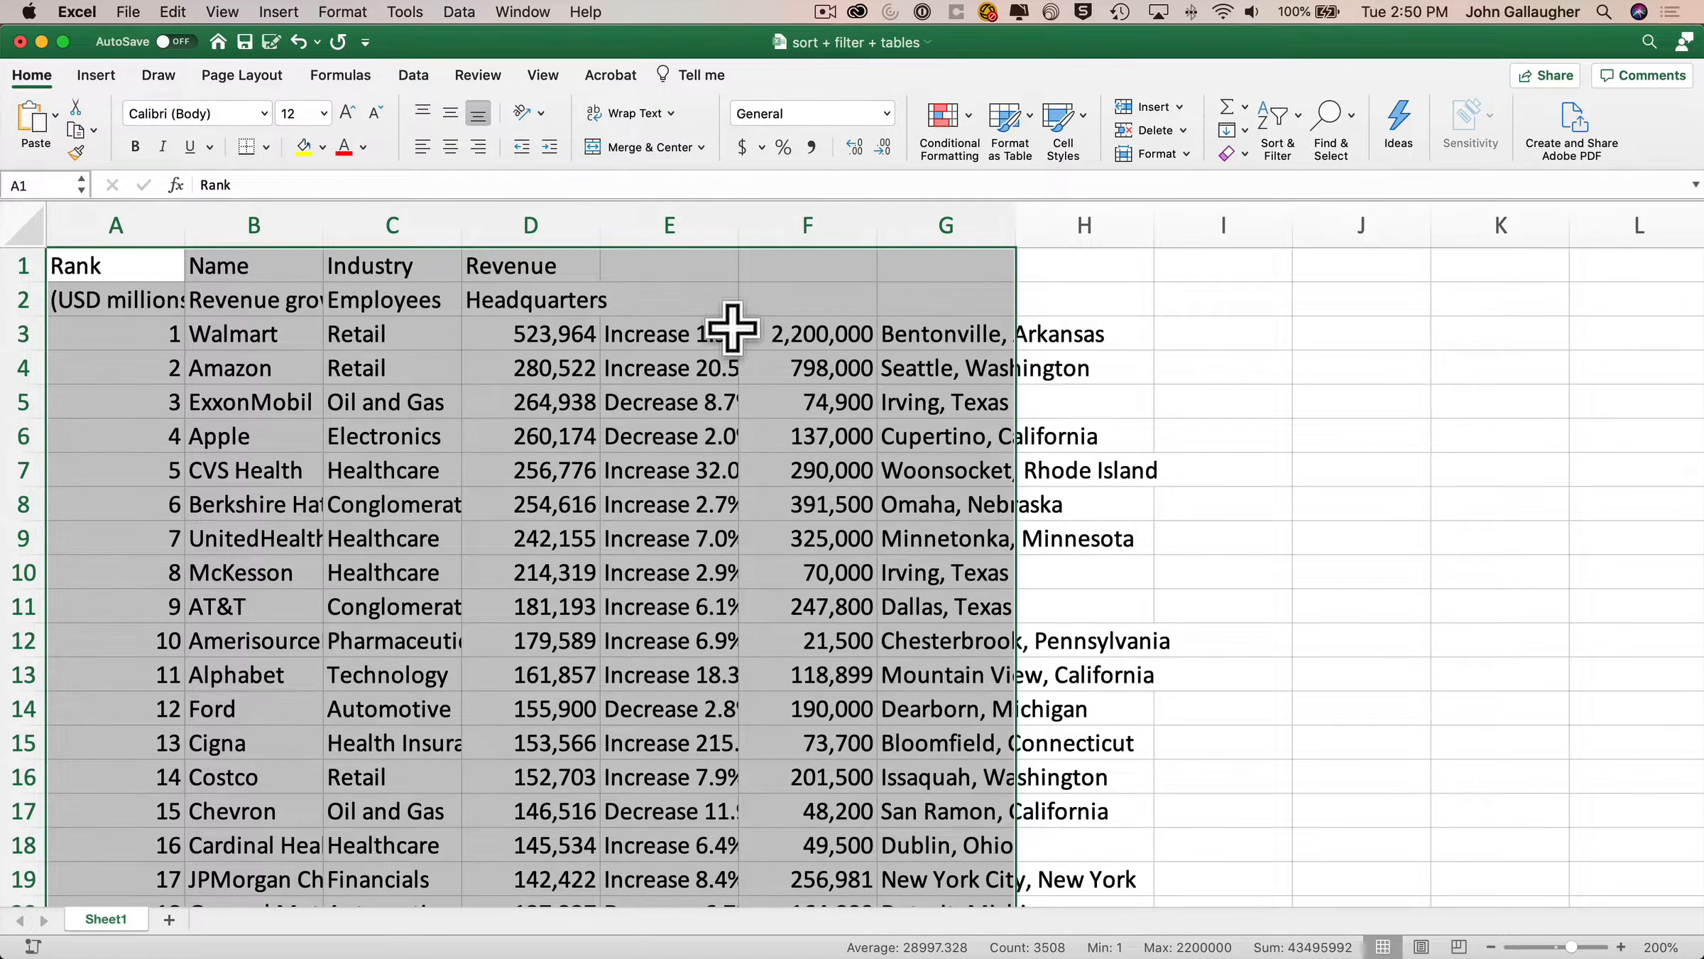
{"action": "key", "text": "super+z"}
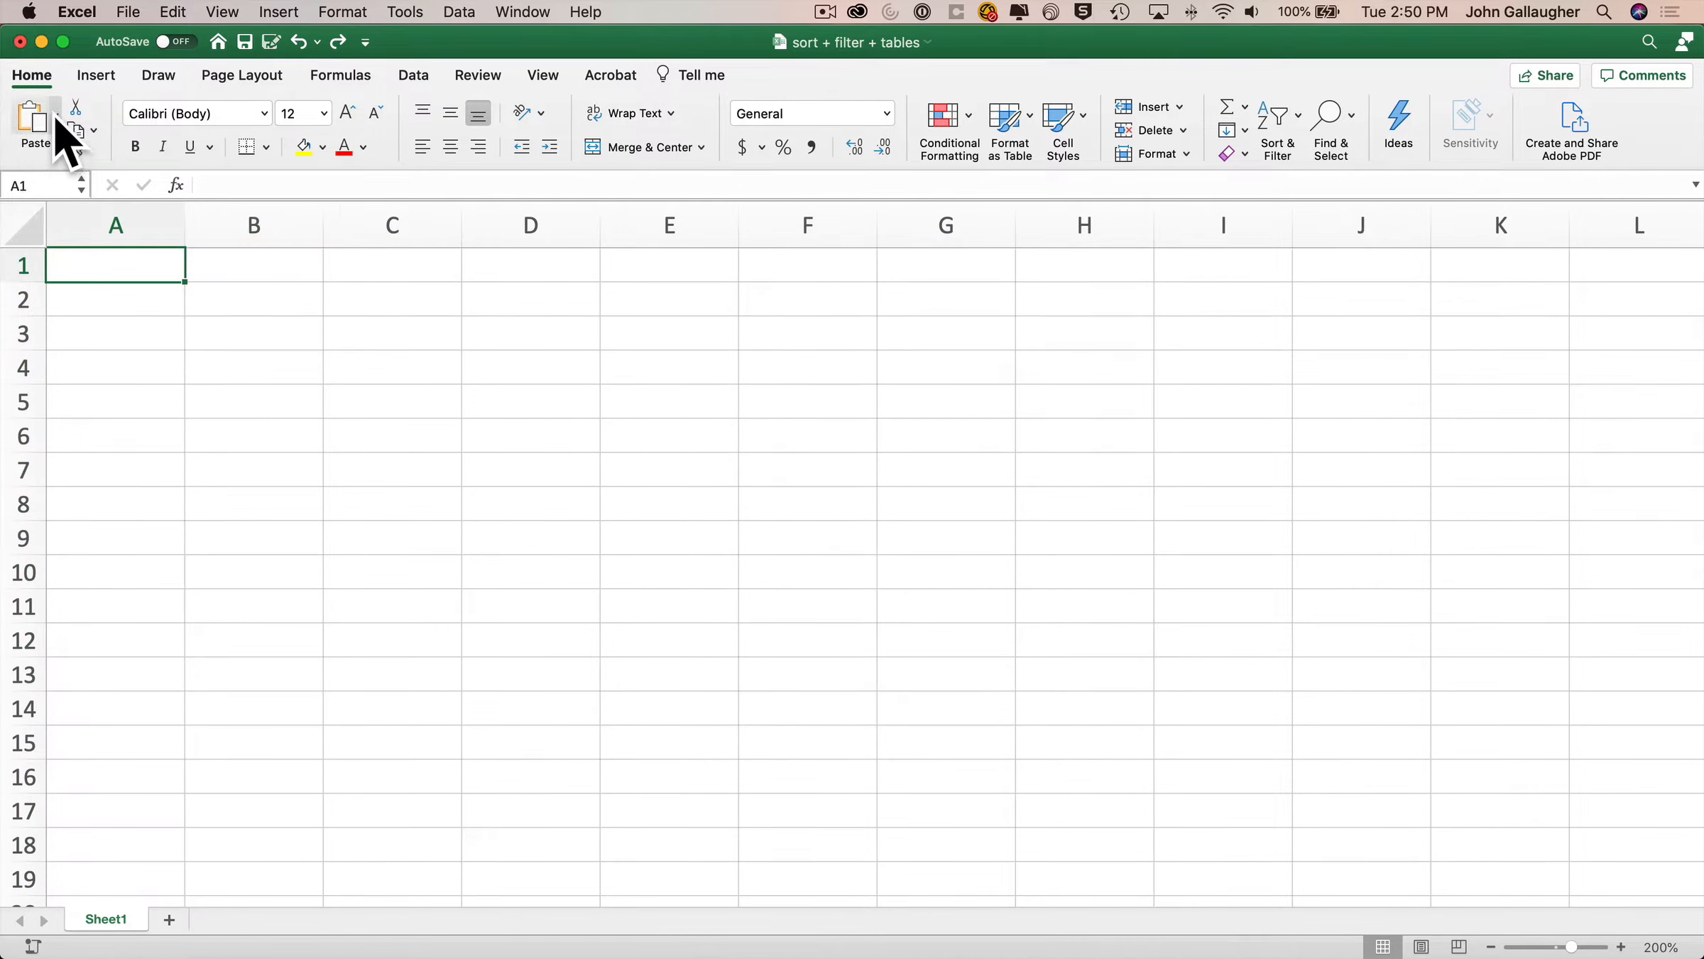
- Paste the copied table at cell A1 with the Match Destination Formatting option
{"action": "left_click", "coordinate": [55, 115]}
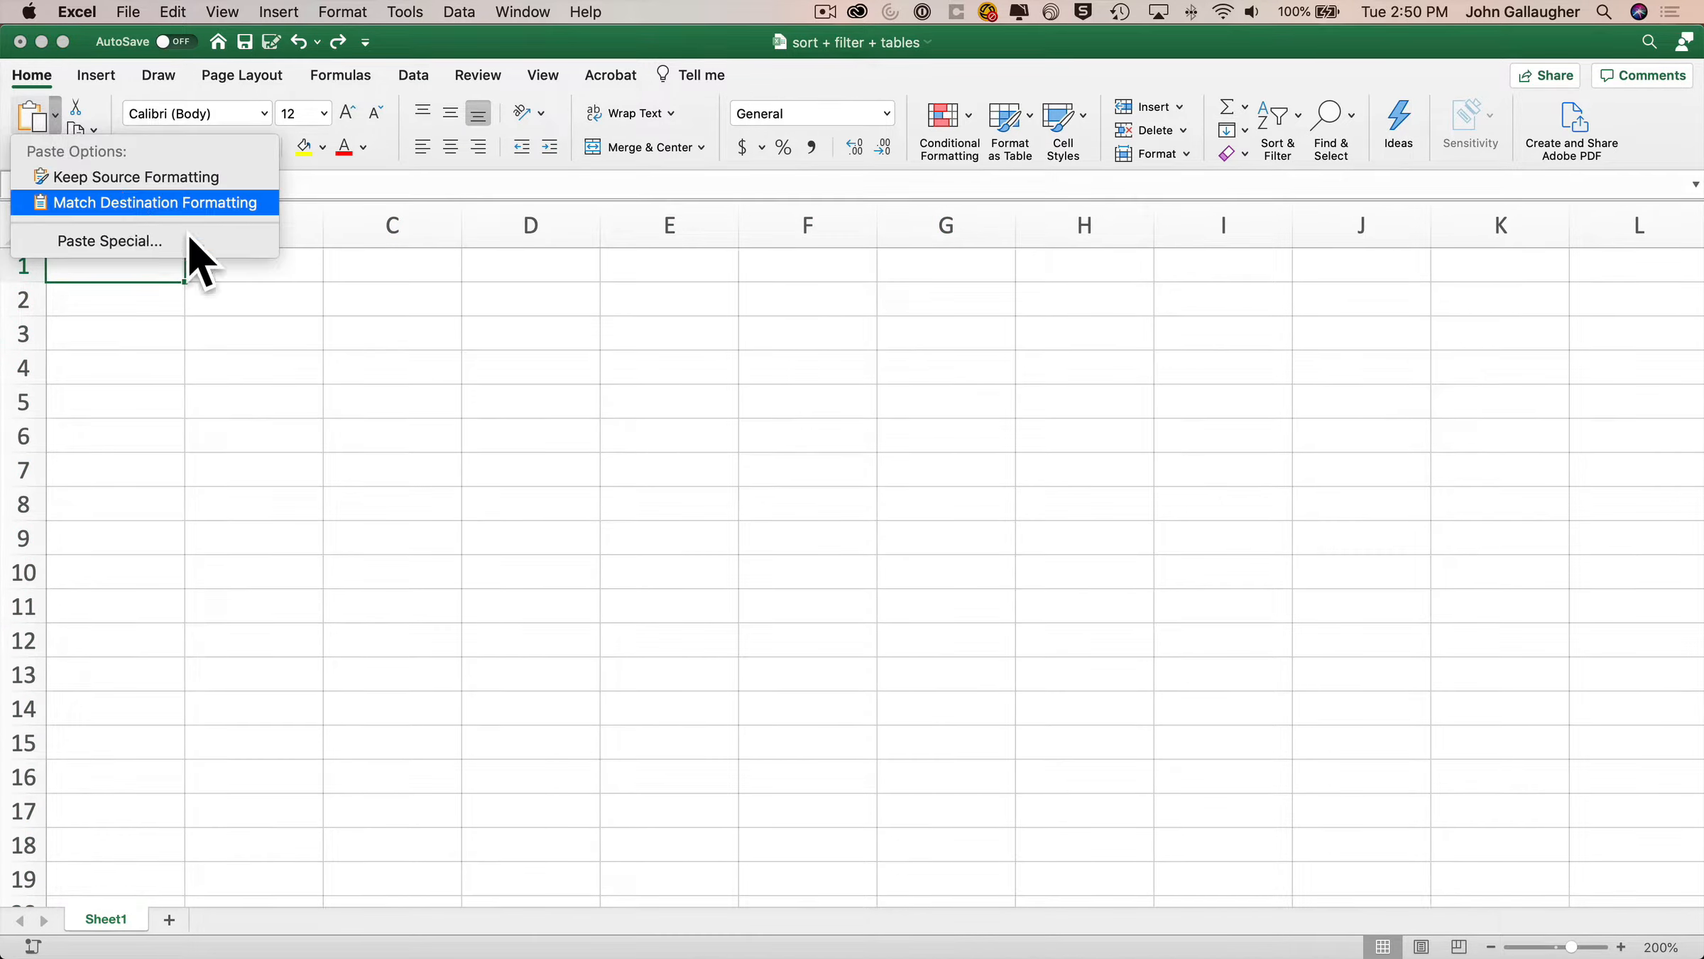
{"action": "left_click", "coordinate": [124, 198]}
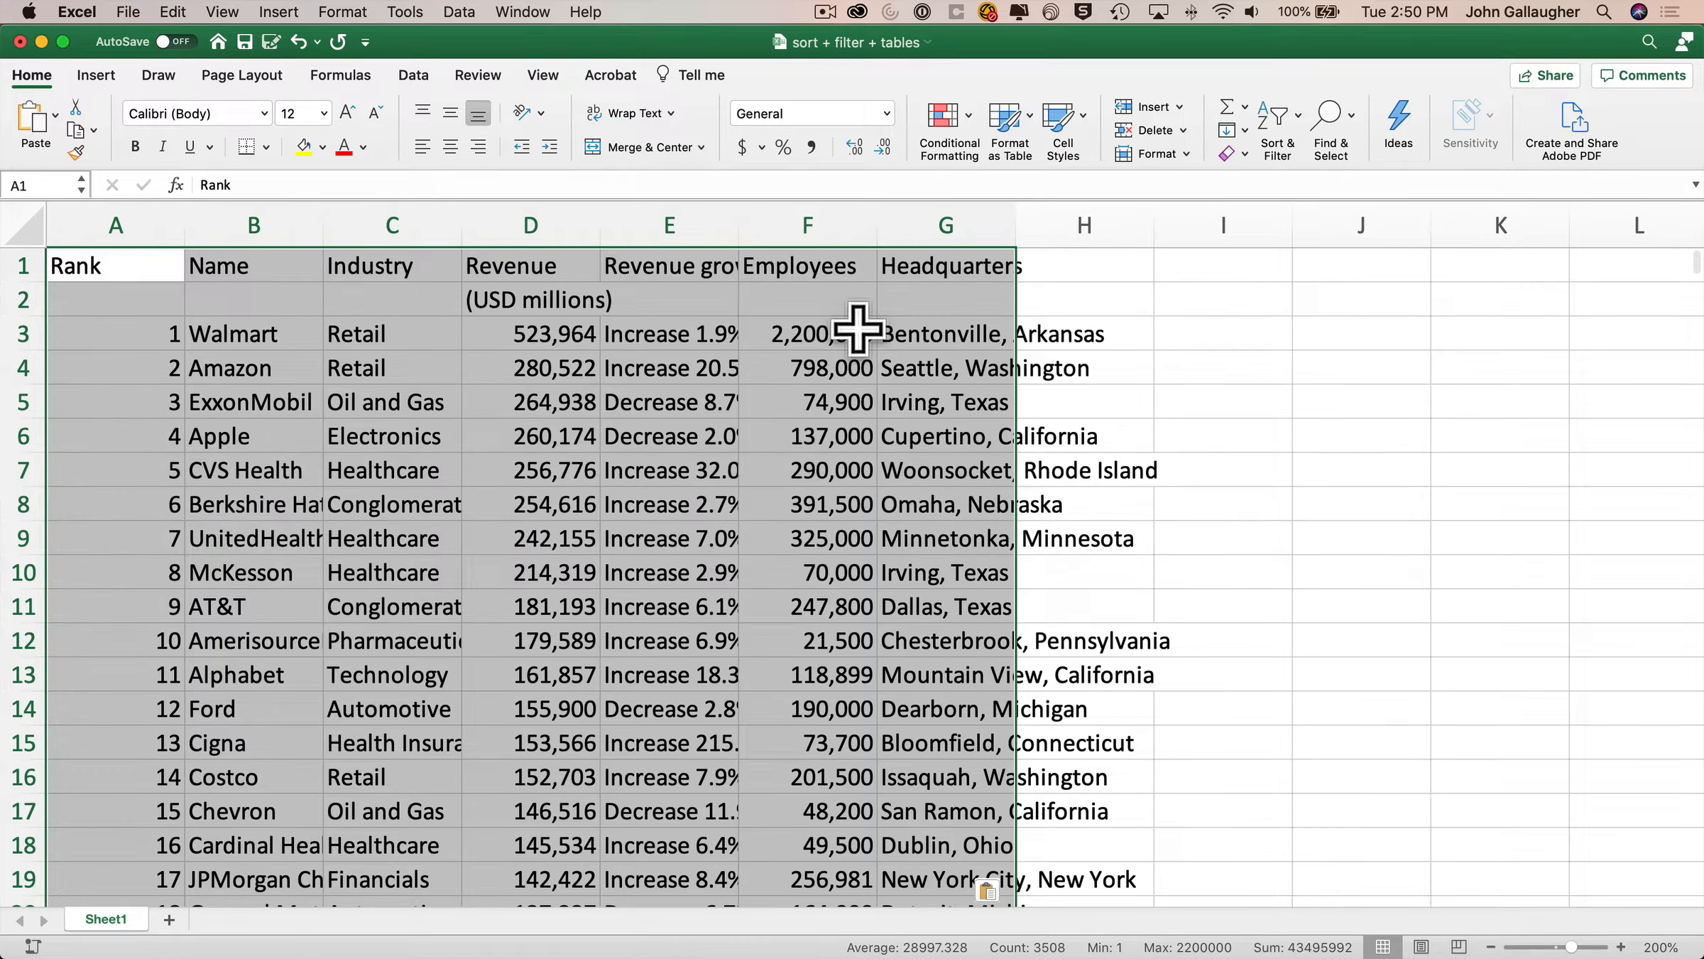
- Copy the "(USD millions)" text from D2 into the D1 header so it reads "Revenue (USD millions)"
{"action": "left_click", "coordinate": [506, 291]}
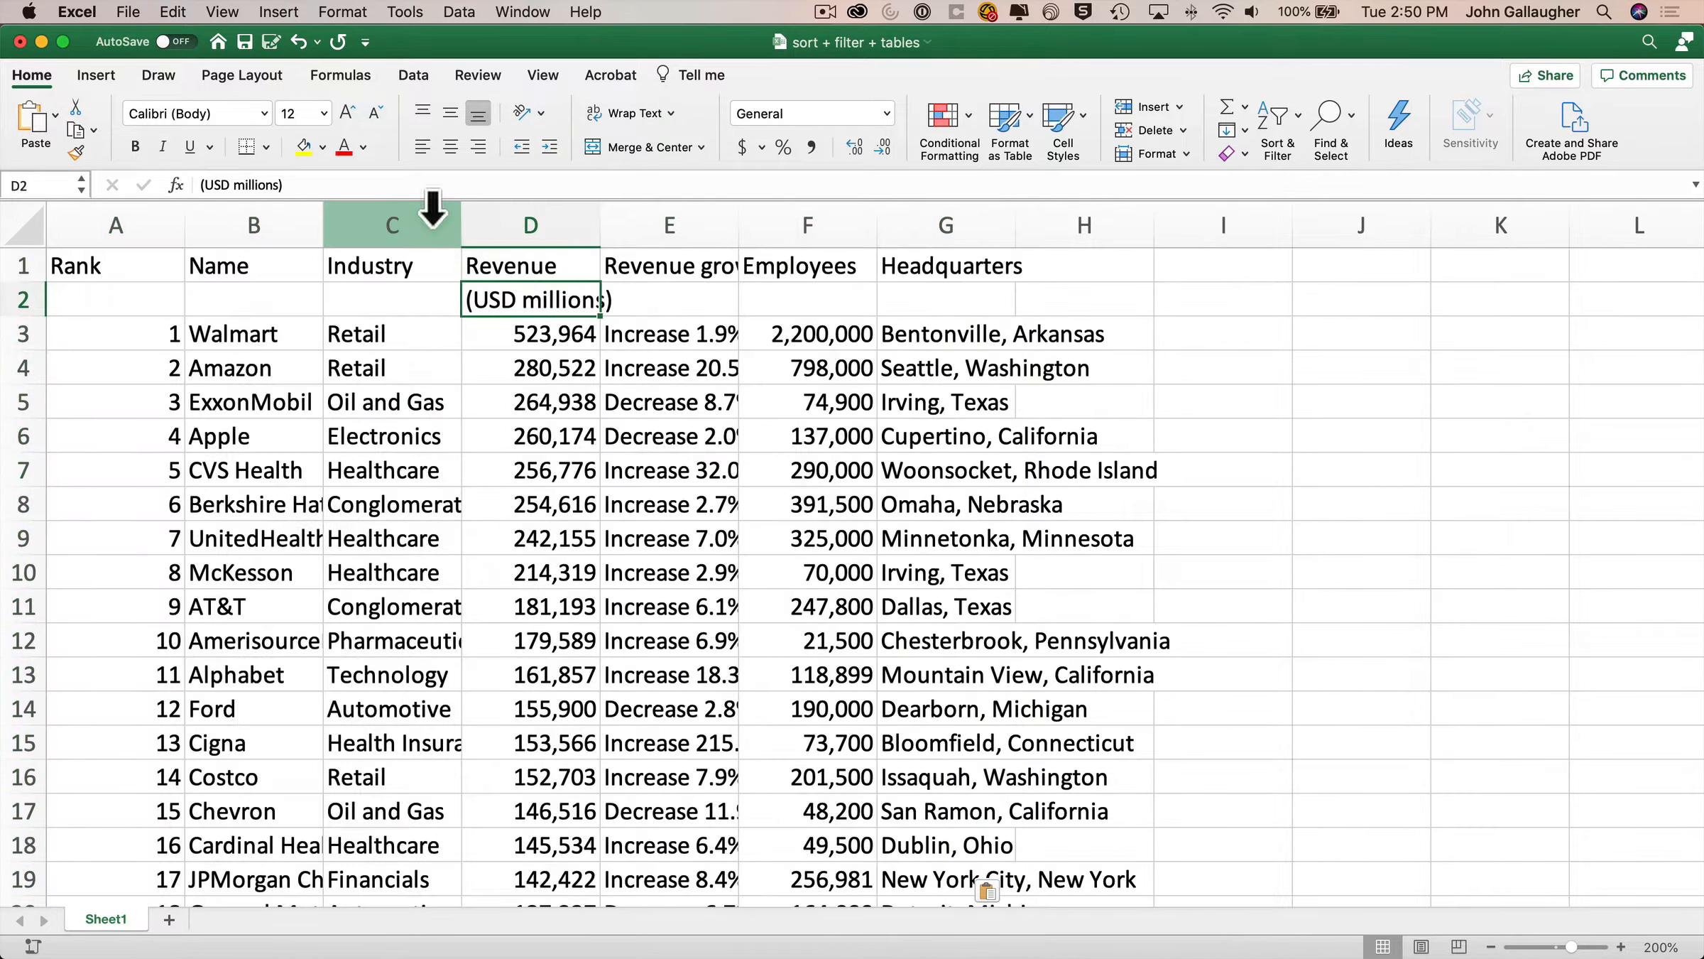
{"action": "key", "text": "super+c"}
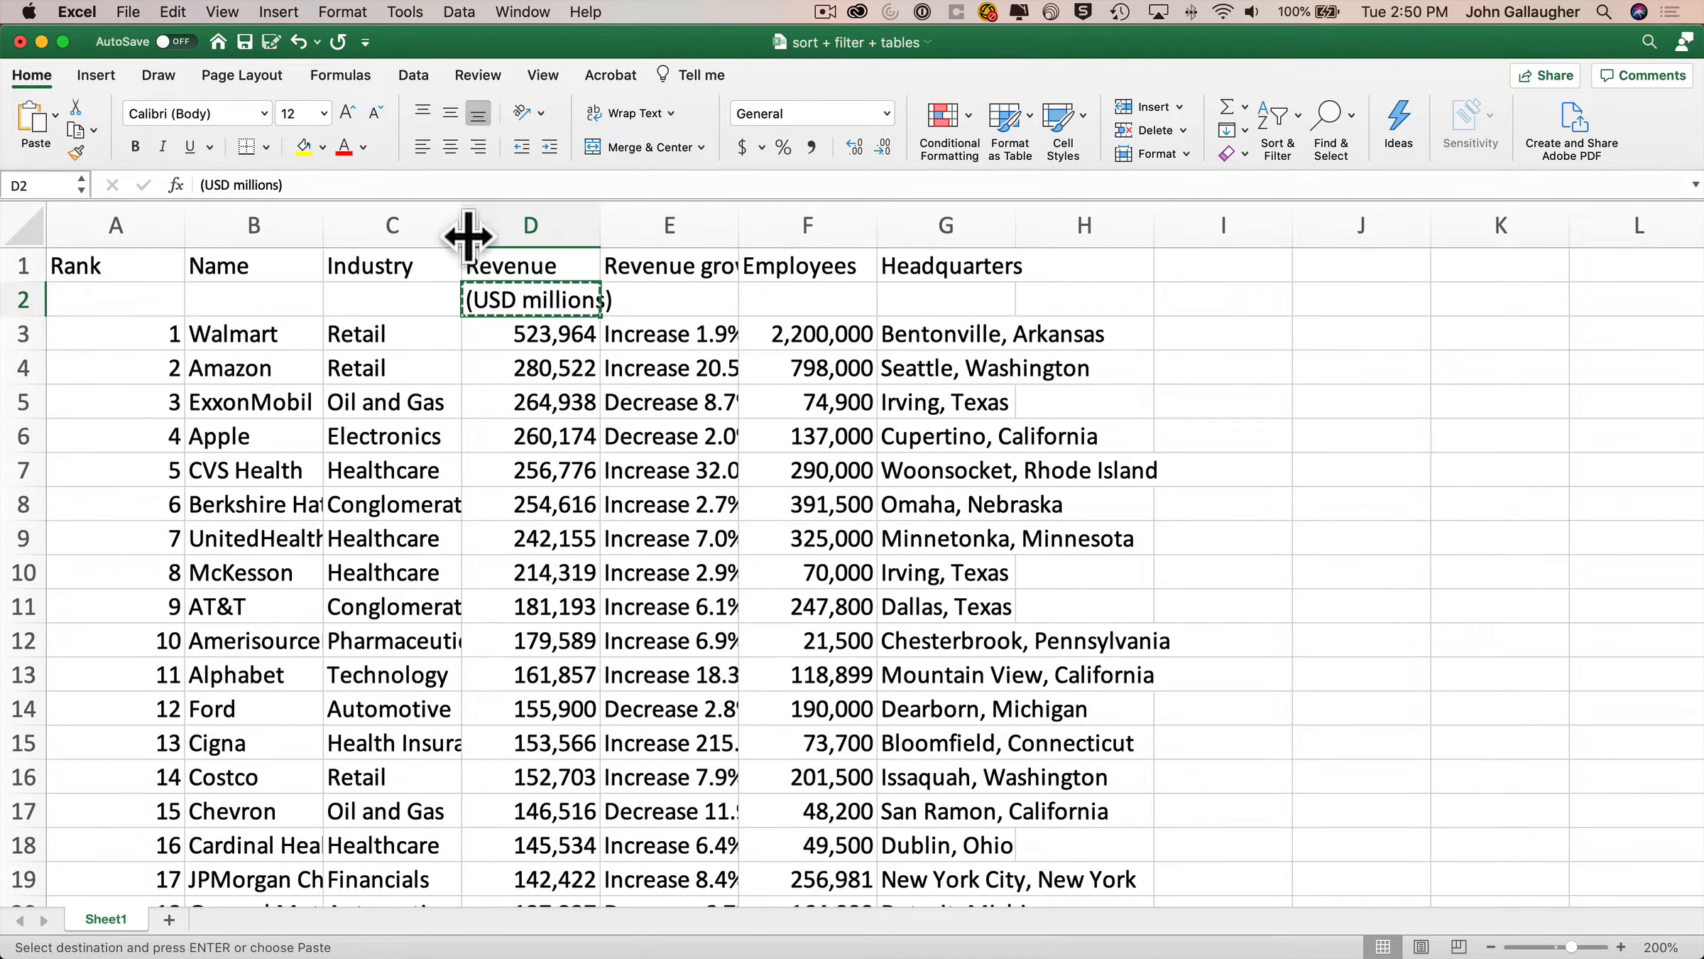
{"action": "left_click", "coordinate": [488, 264]}
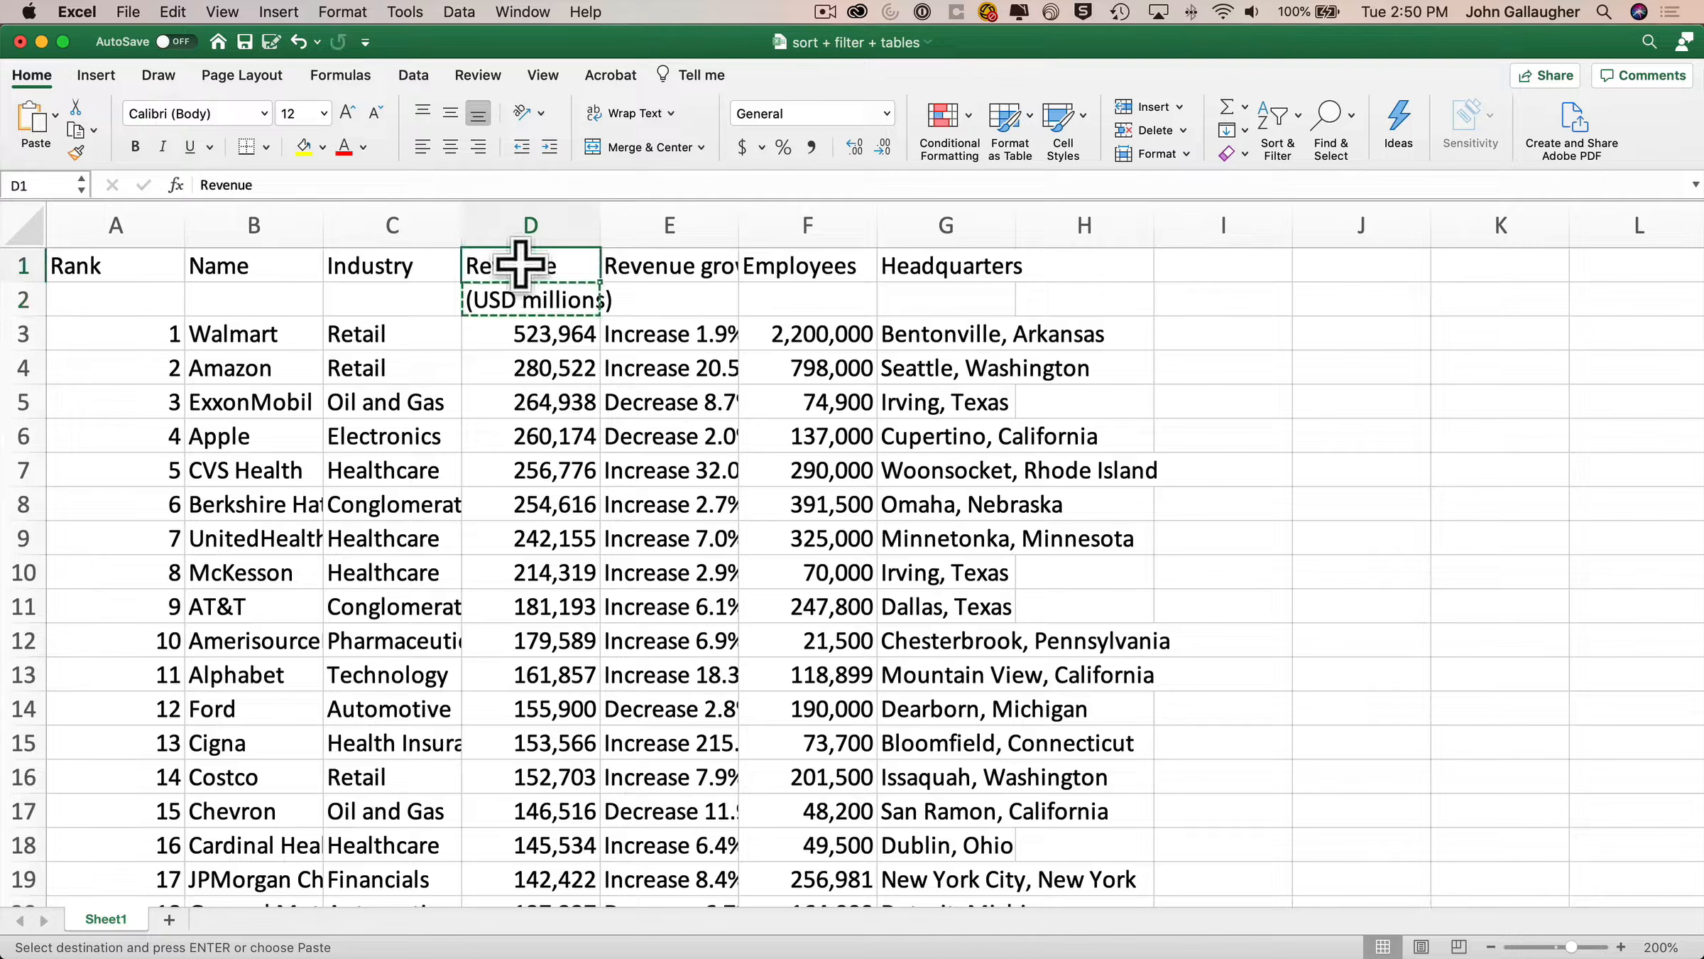
{"action": "left_click", "coordinate": [423, 186]}
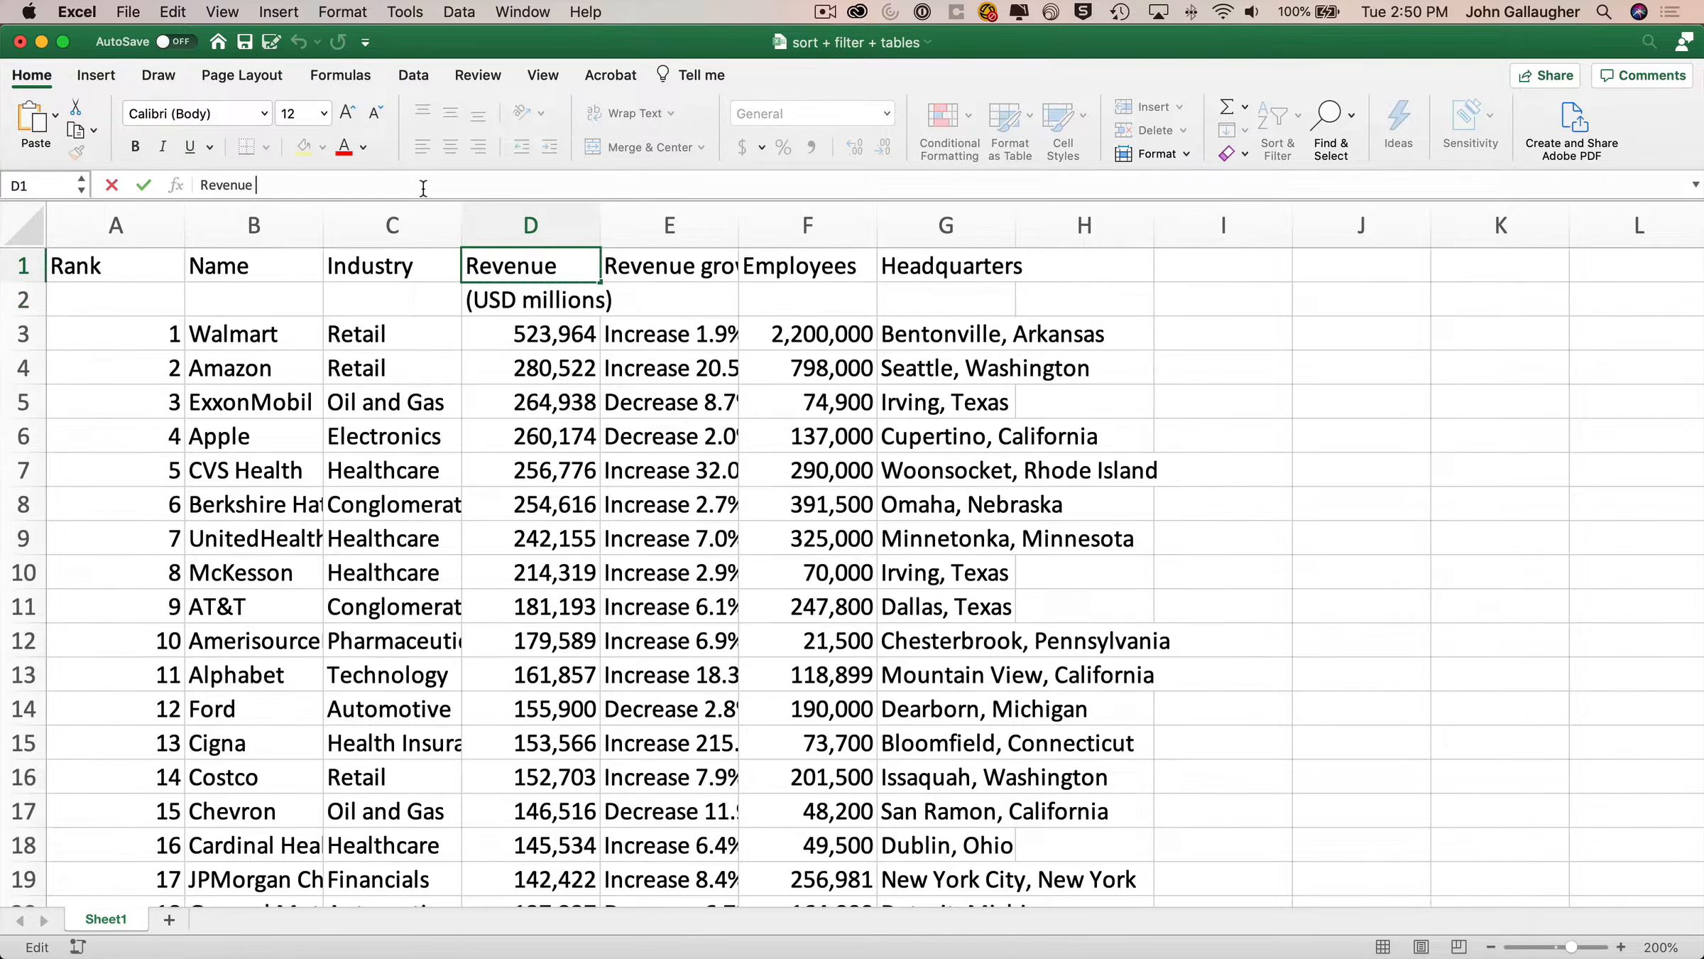
{"action": "key", "text": "super+v"}
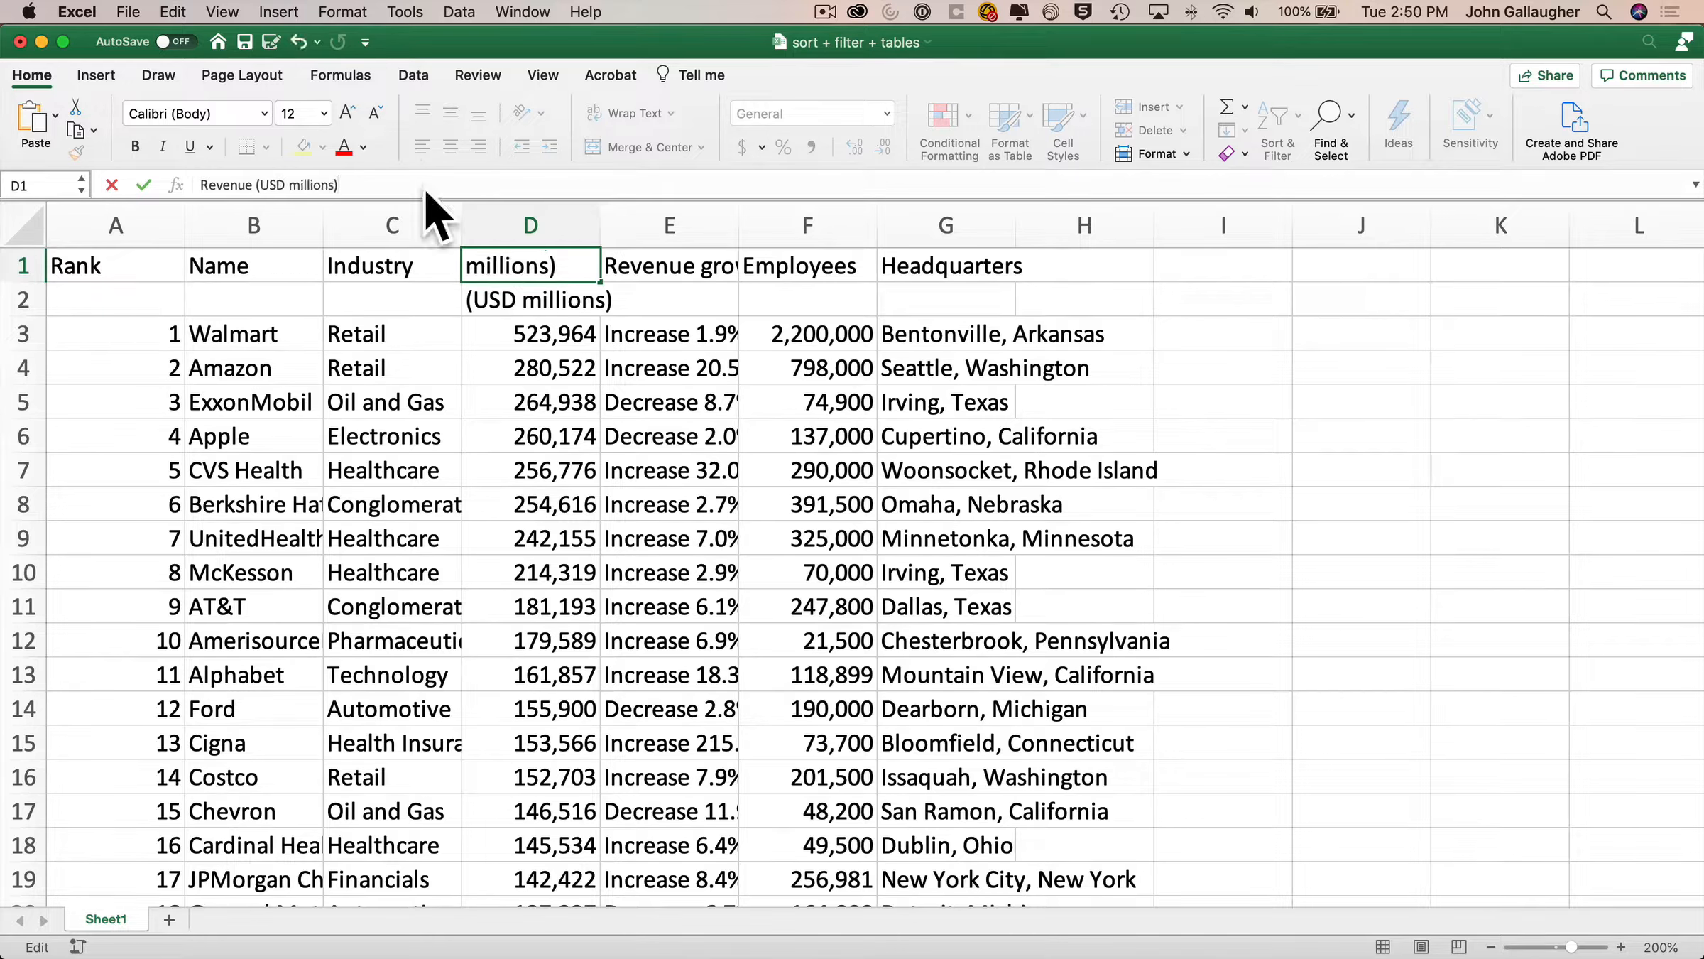
{"action": "key", "text": "Return"}
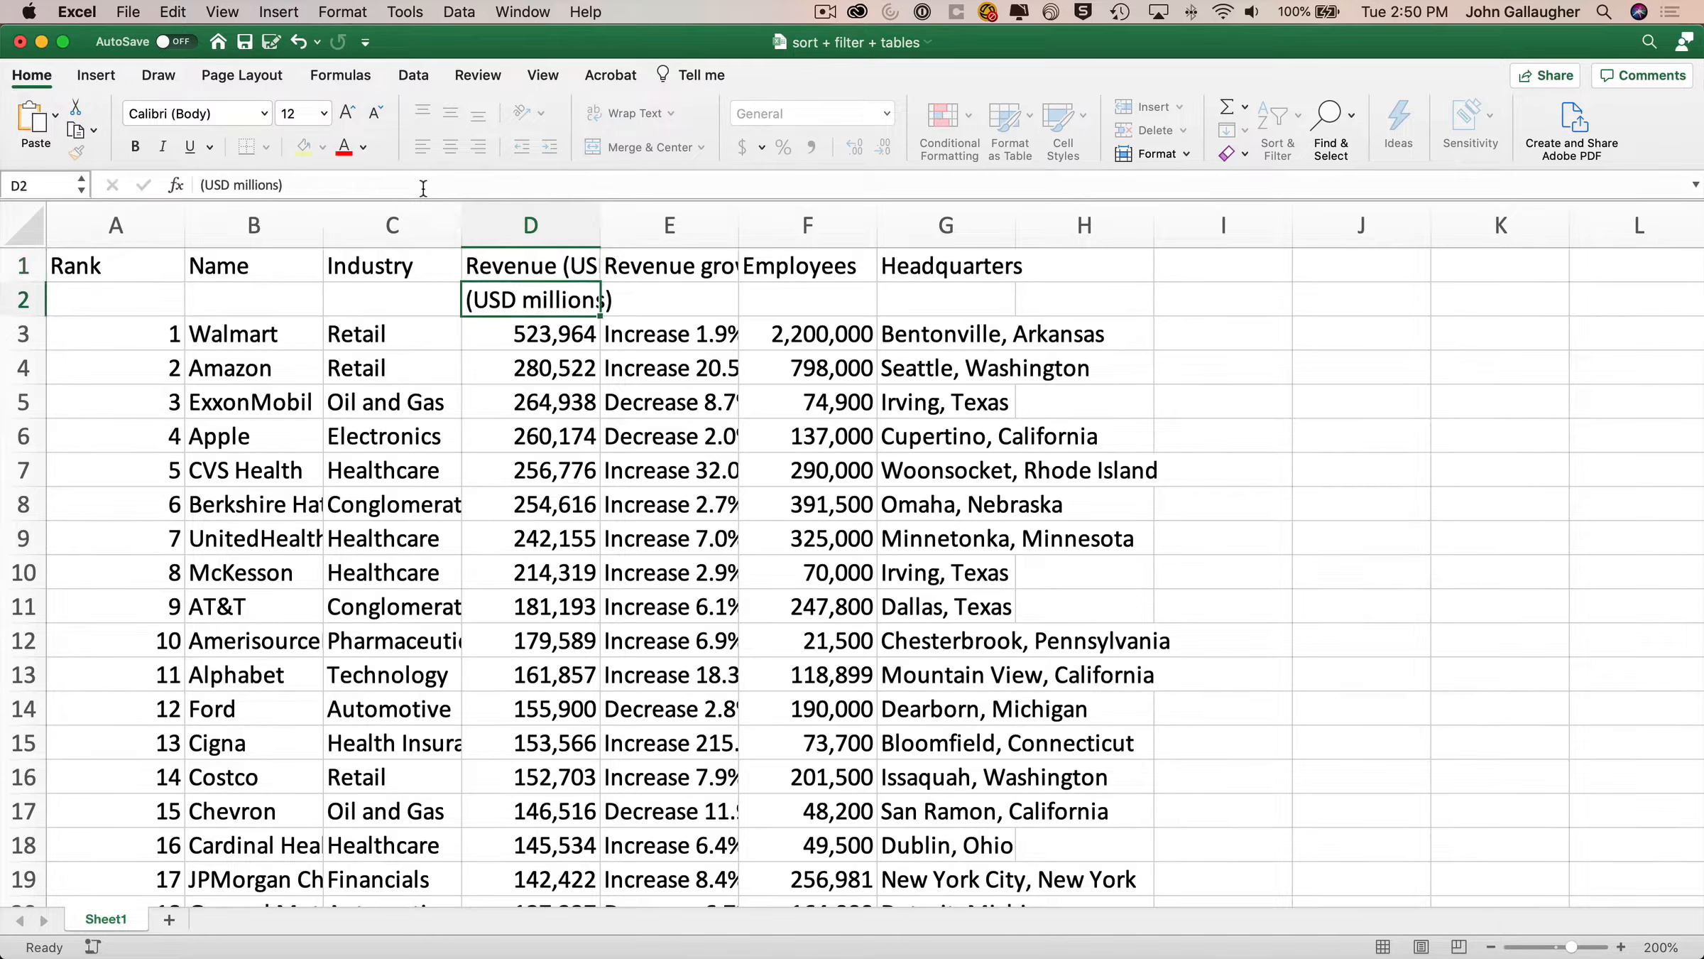
- Delete row 2, which holds only the leftover "(USD millions)" text
{"action": "left_click", "coordinate": [26, 293]}
{"action": "right_click", "coordinate": [26, 292]}
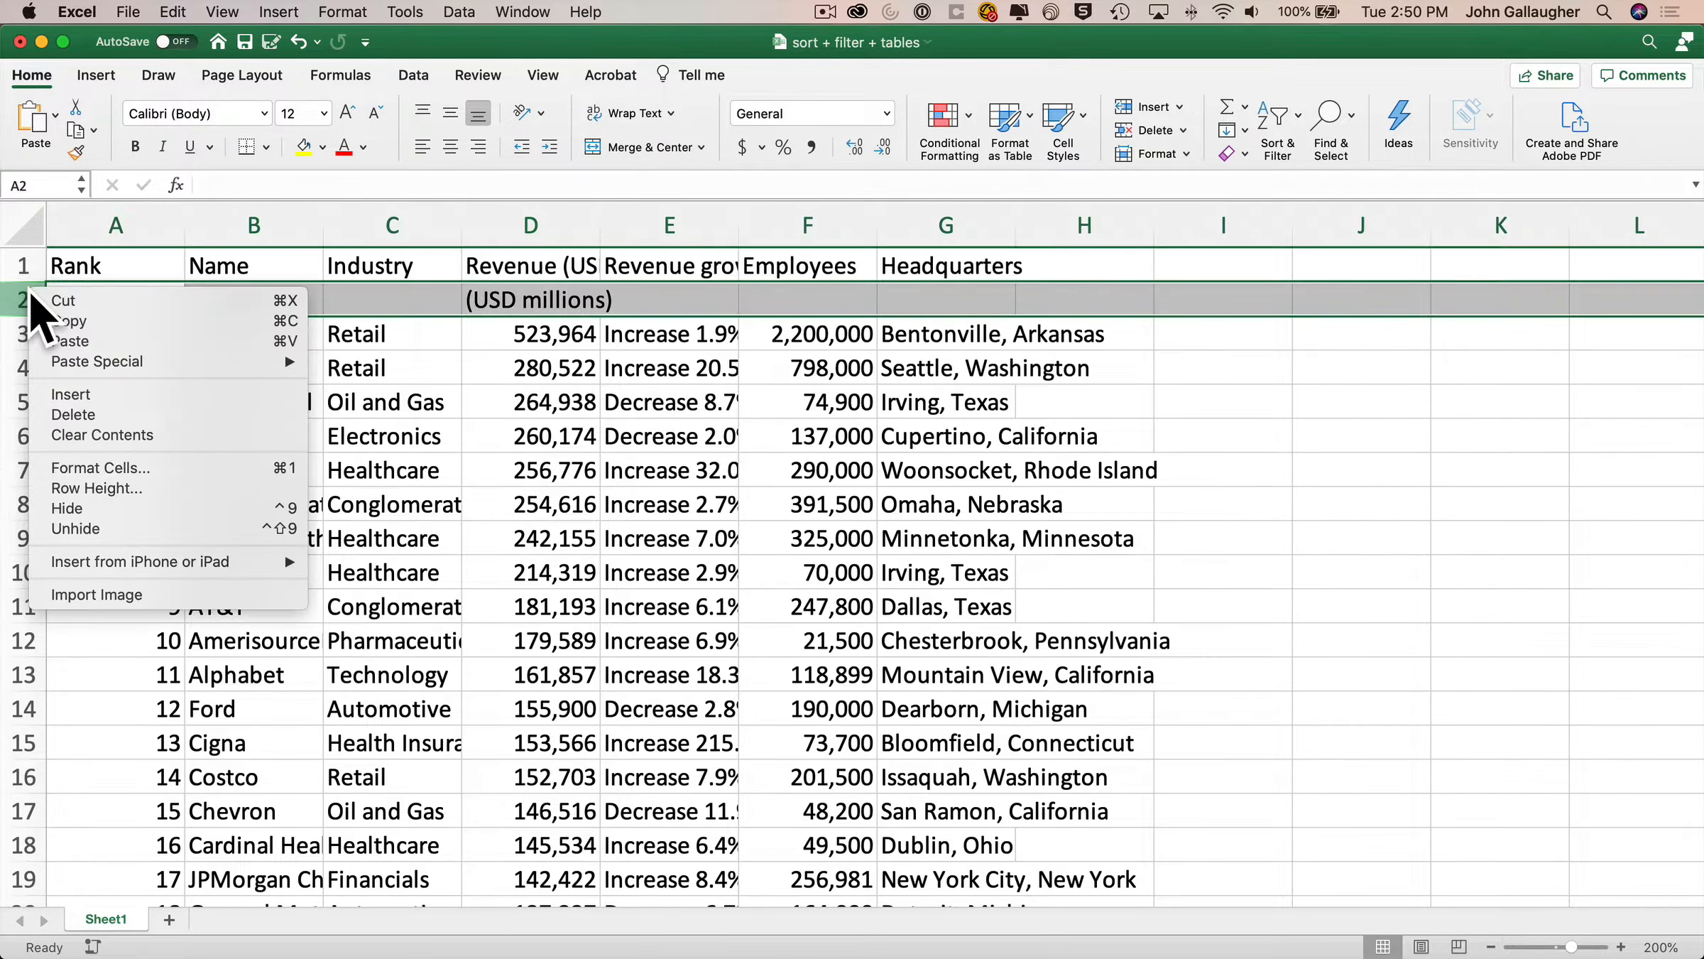
{"action": "left_click", "coordinate": [79, 414]}
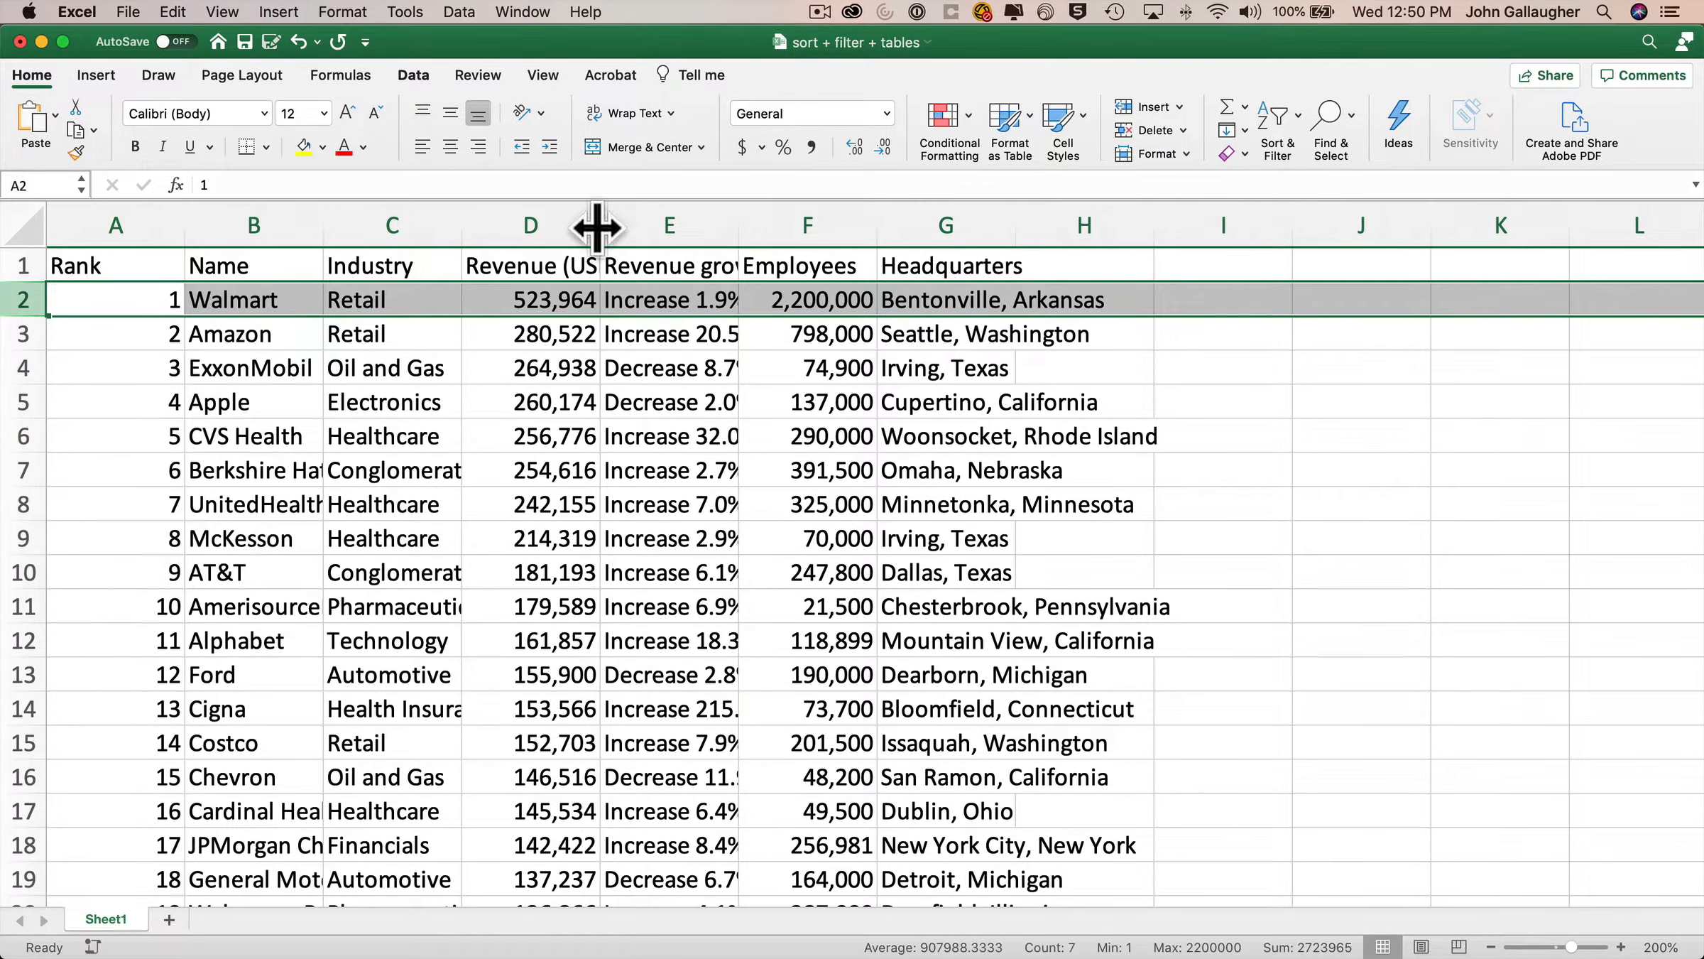
- Widen the Revenue column (D) slightly
{"action": "left_click_drag", "start_coordinate": [601, 228], "coordinate": [617, 231]}
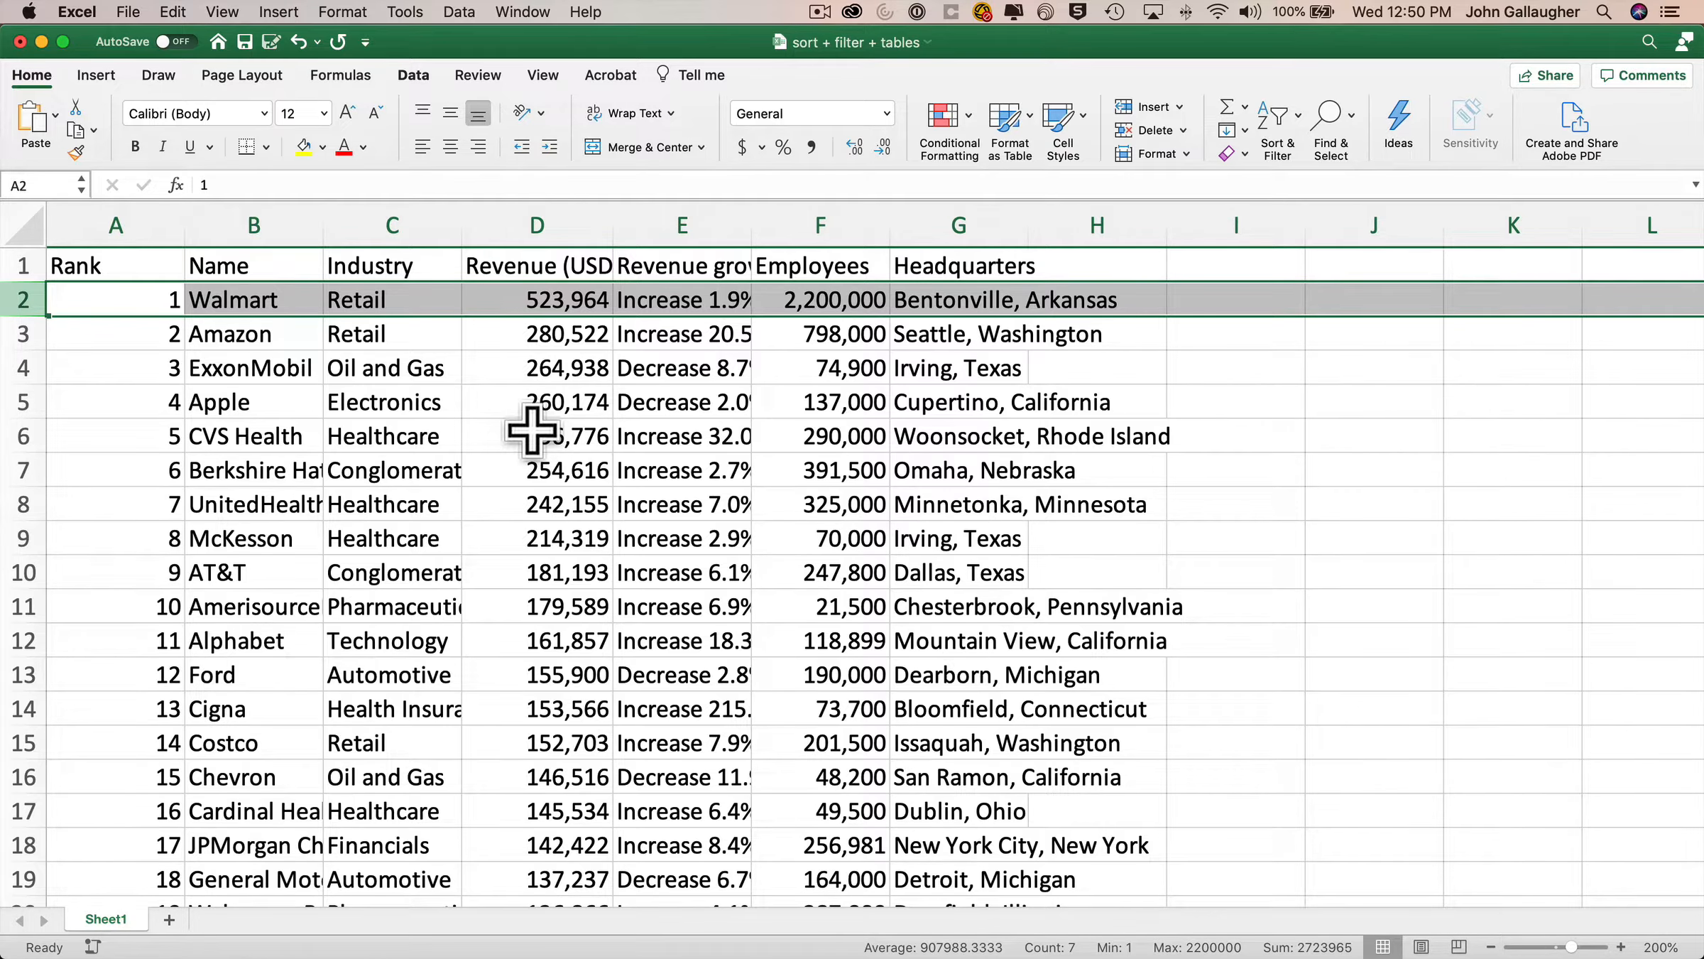
{"action": "scroll", "coordinate": [483, 455], "scroll_direction": "down", "scroll_amount": 10}
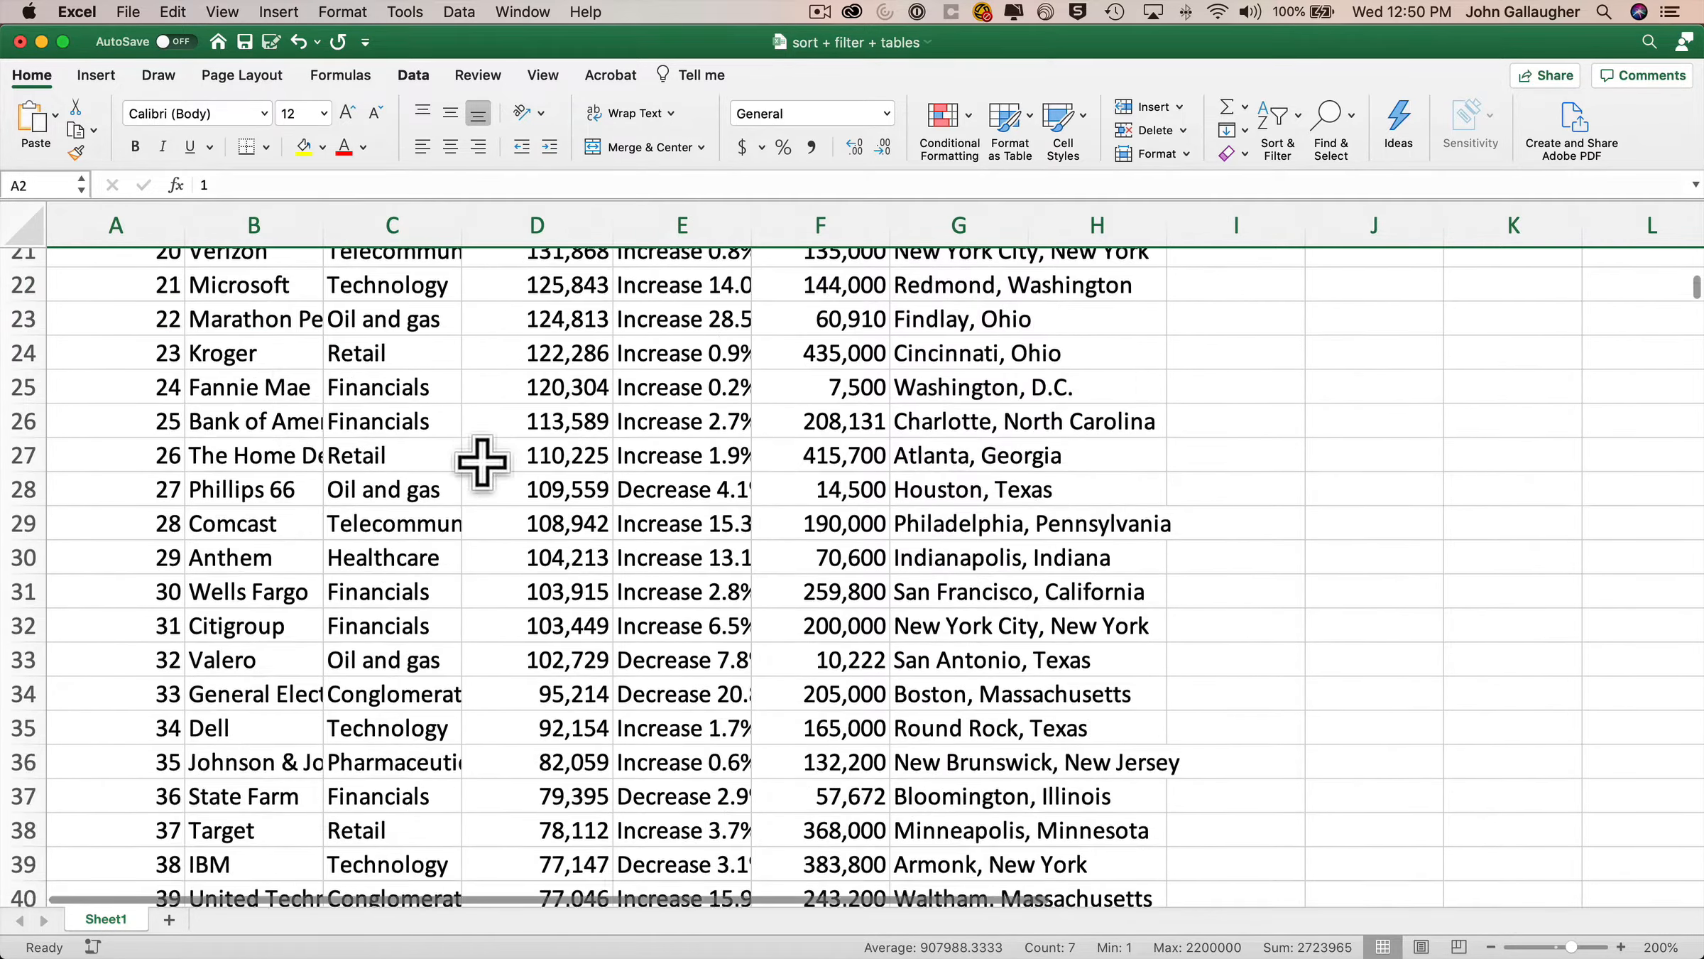
- Freeze the panes at cell C2 so the header row and the Rank and Name columns are locked
{"action": "scroll", "coordinate": [483, 461], "scroll_direction": "down", "scroll_amount": 5}
{"action": "scroll", "coordinate": [482, 461], "scroll_direction": "up", "scroll_amount": 10}
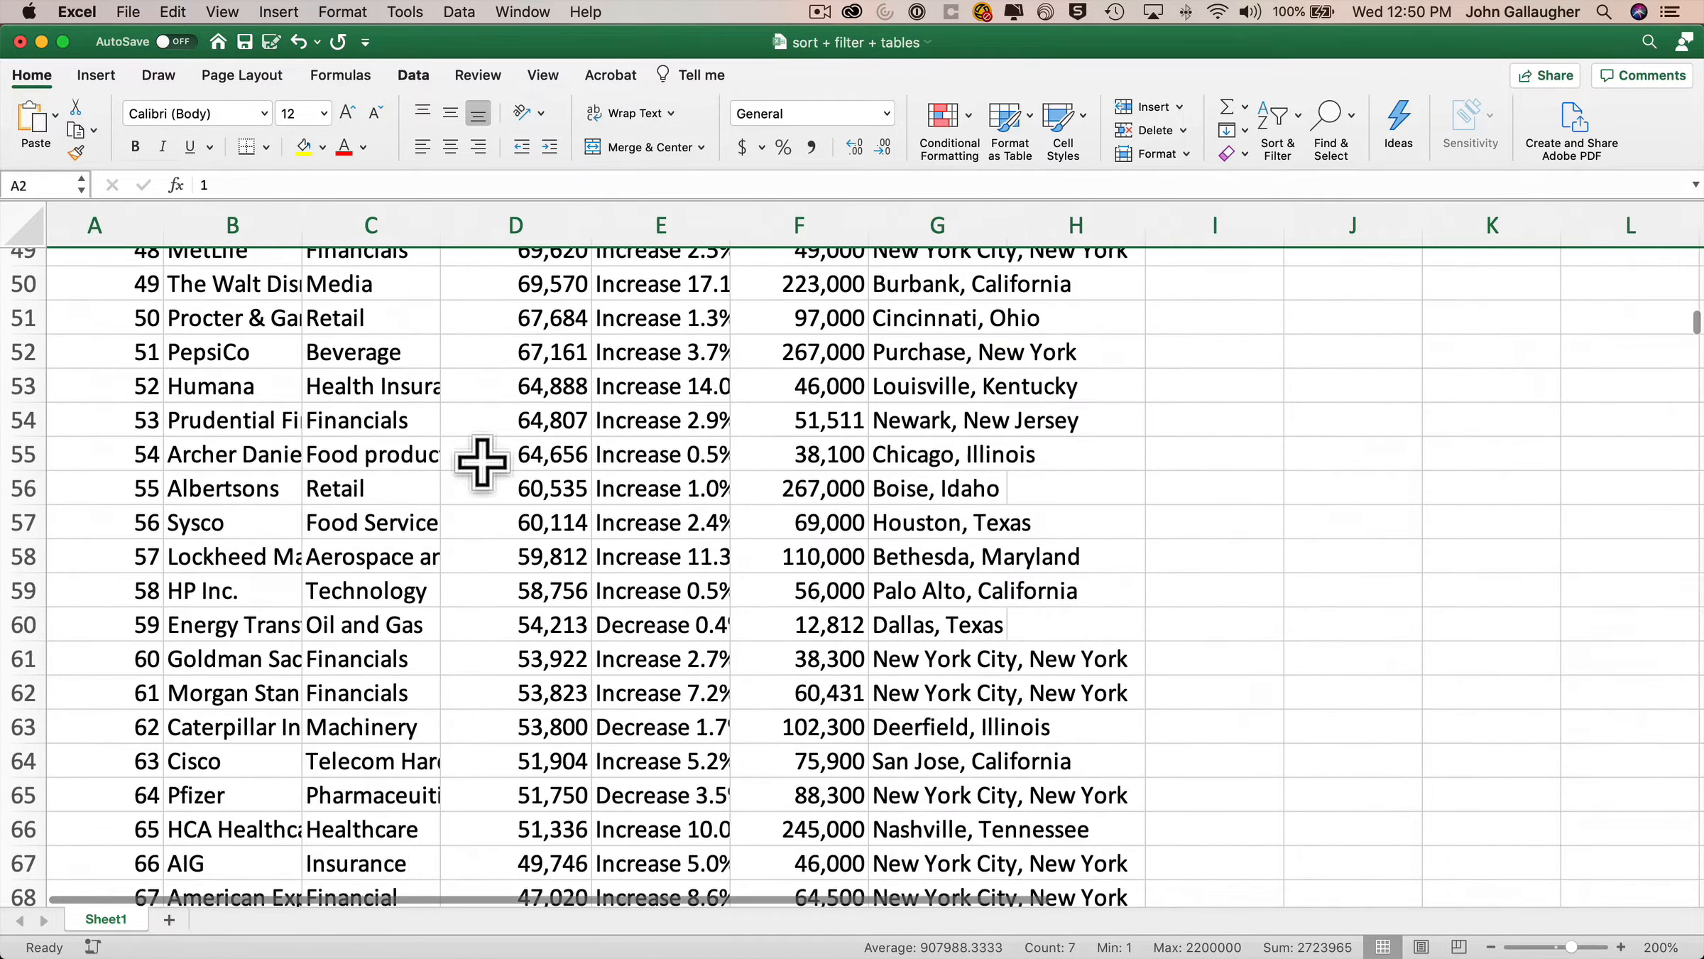
{"action": "scroll", "coordinate": [483, 458], "scroll_direction": "up", "scroll_amount": 5}
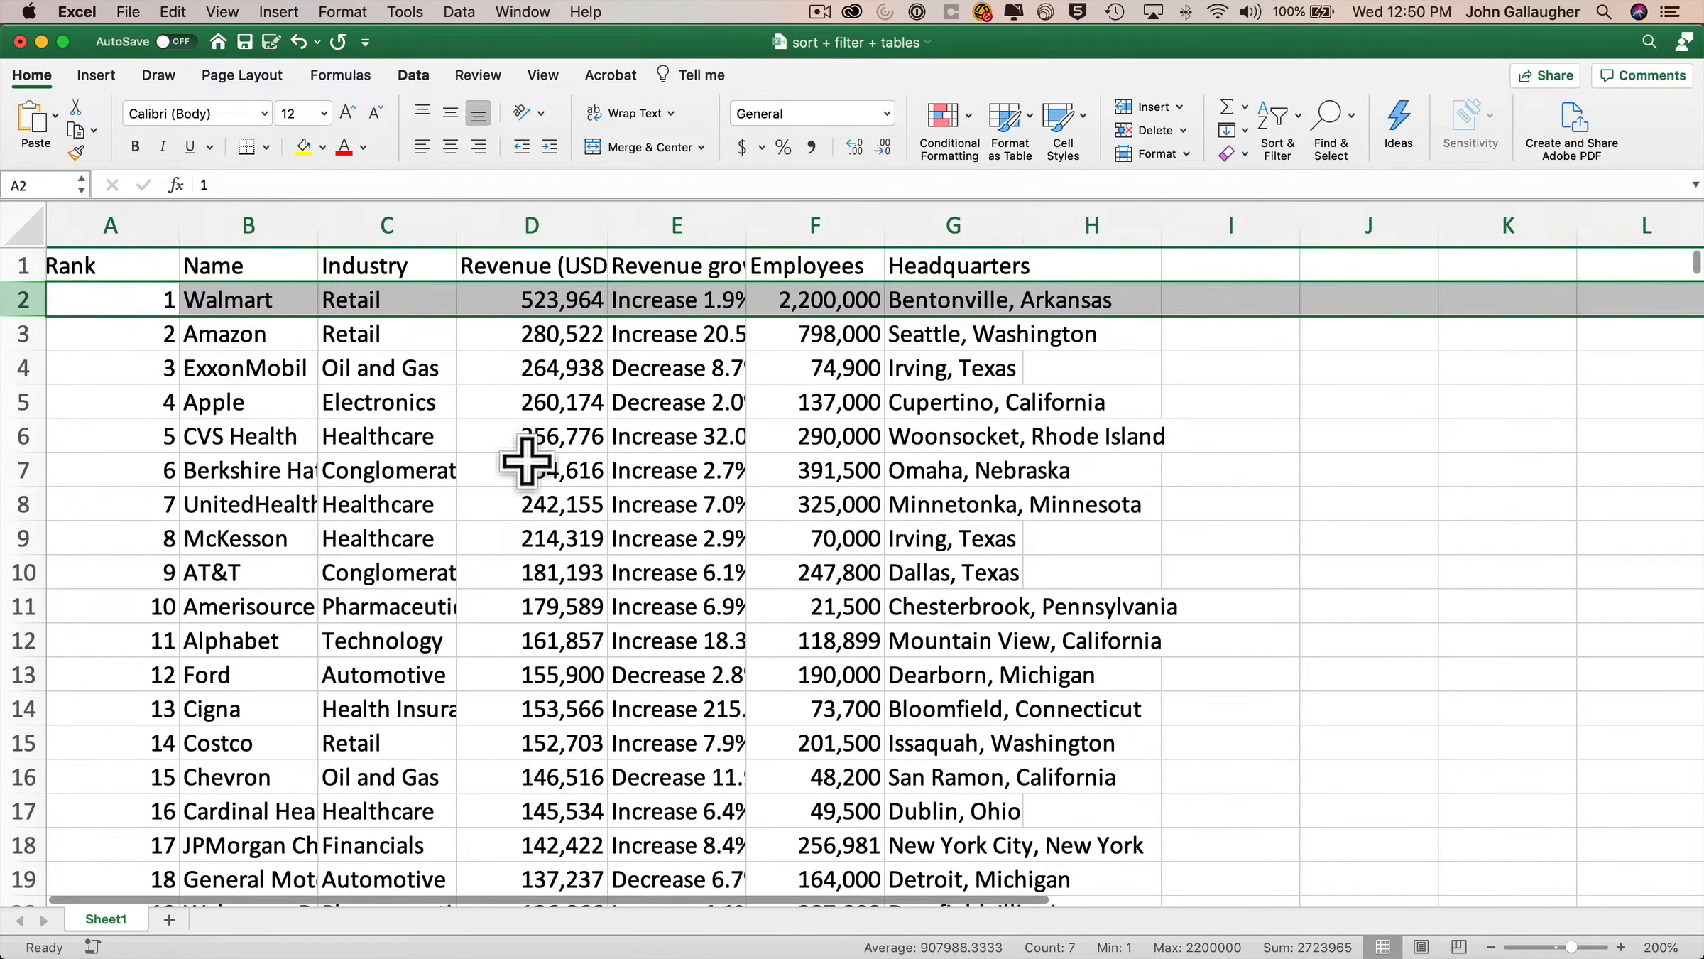
{"action": "scroll", "coordinate": [526, 455], "scroll_direction": "right", "scroll_amount": 2}
{"action": "scroll", "coordinate": [526, 461], "scroll_direction": "right", "scroll_amount": 4}
{"action": "scroll", "coordinate": [526, 460], "scroll_direction": "left", "scroll_amount": 6}
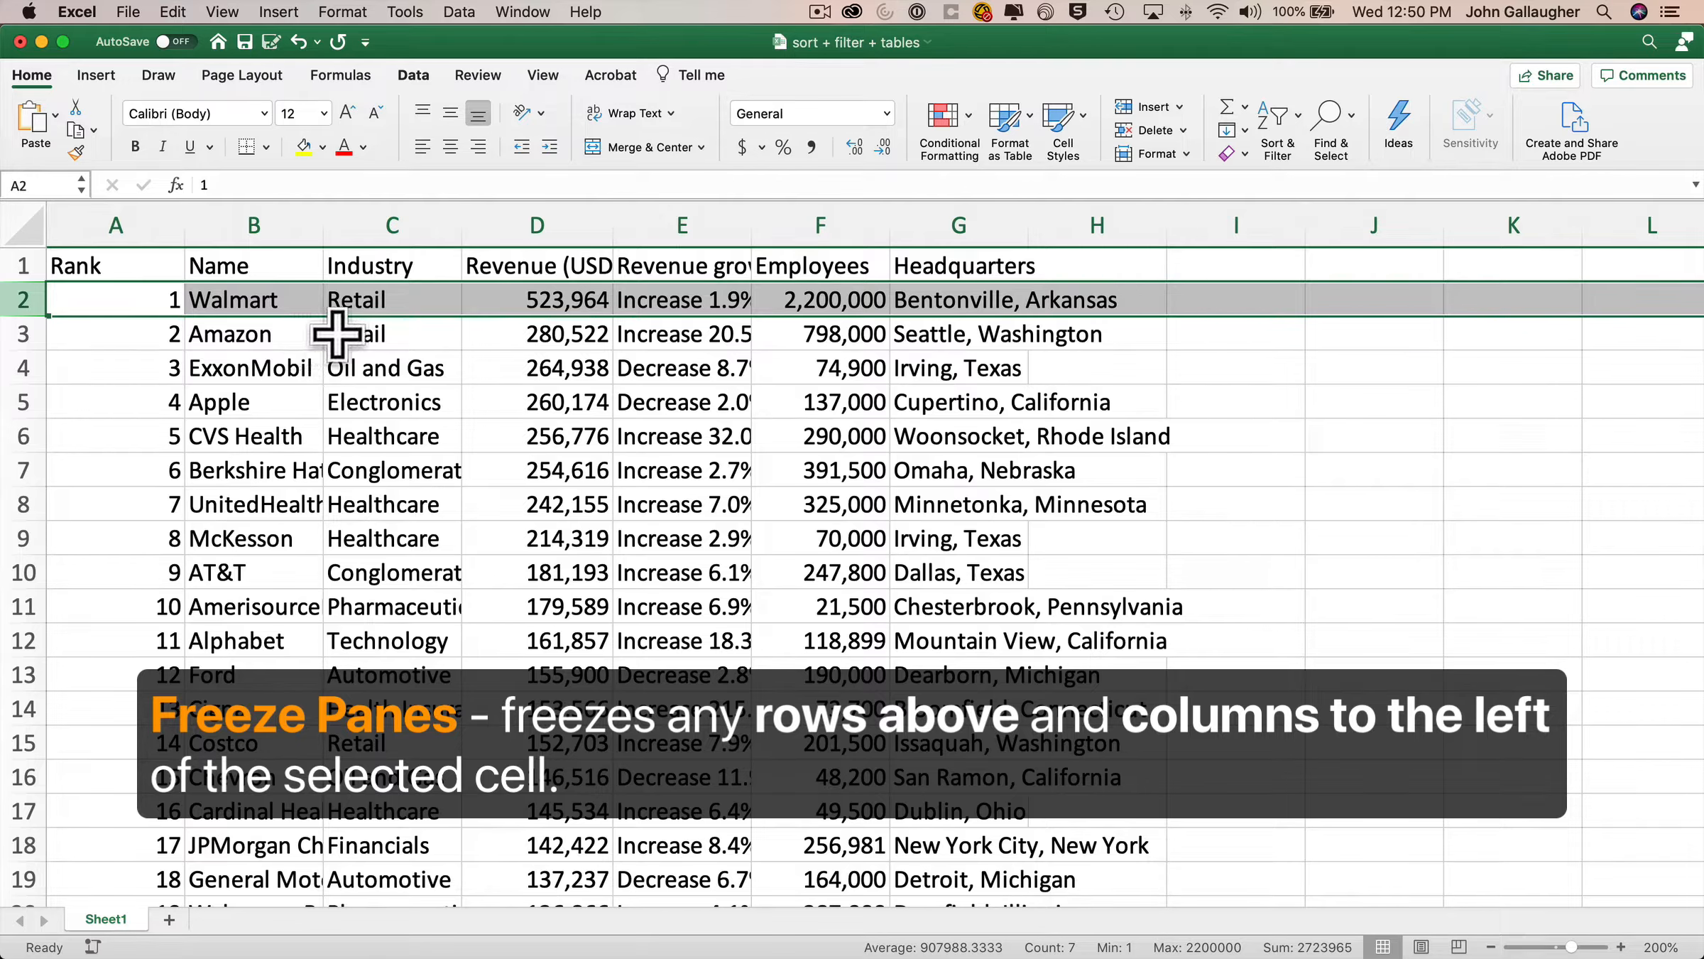
{"action": "left_click", "coordinate": [276, 302]}
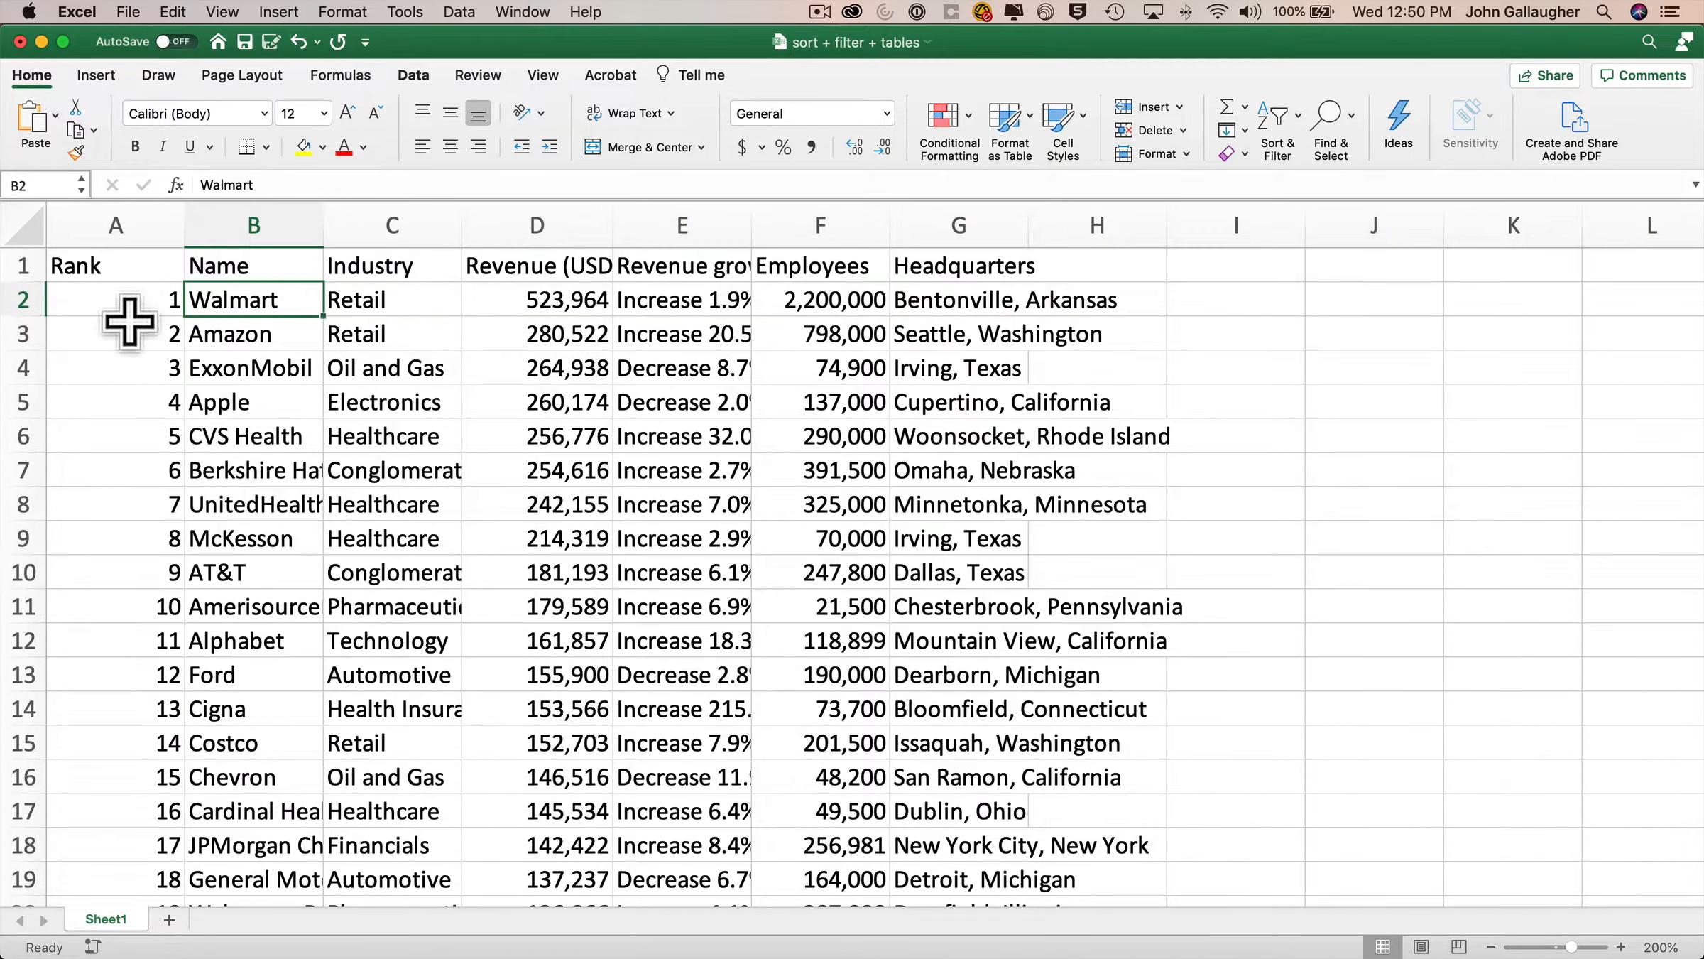
{"action": "left_click", "coordinate": [348, 313]}
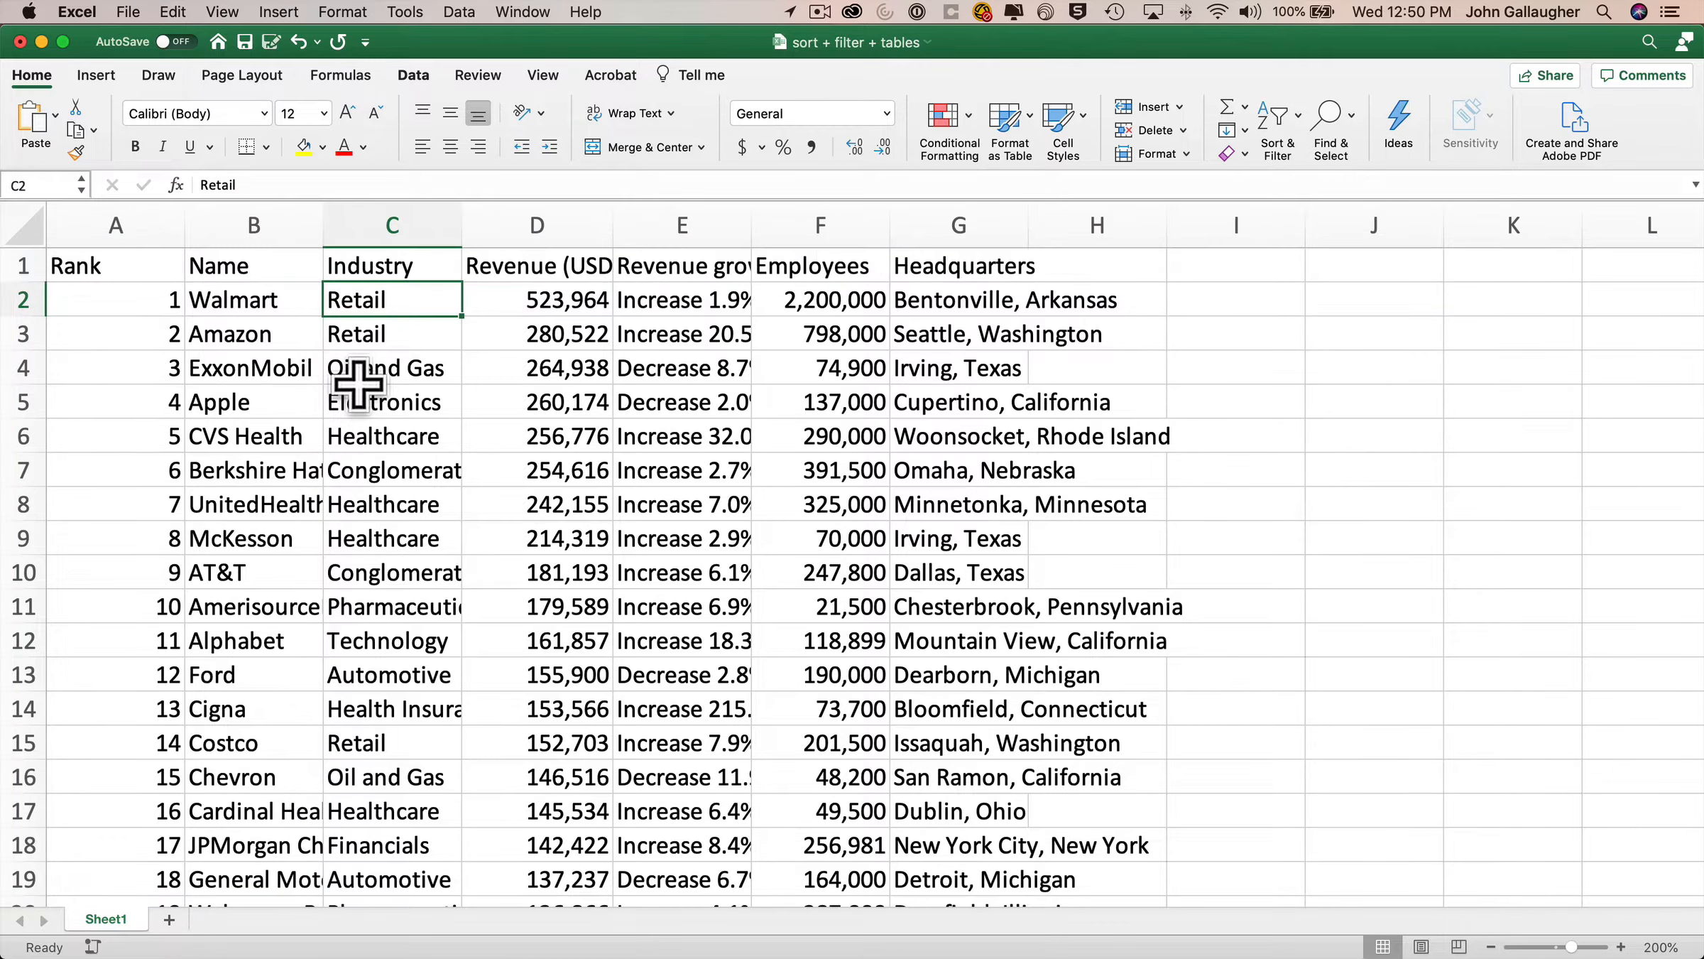
{"action": "left_click", "coordinate": [548, 77]}
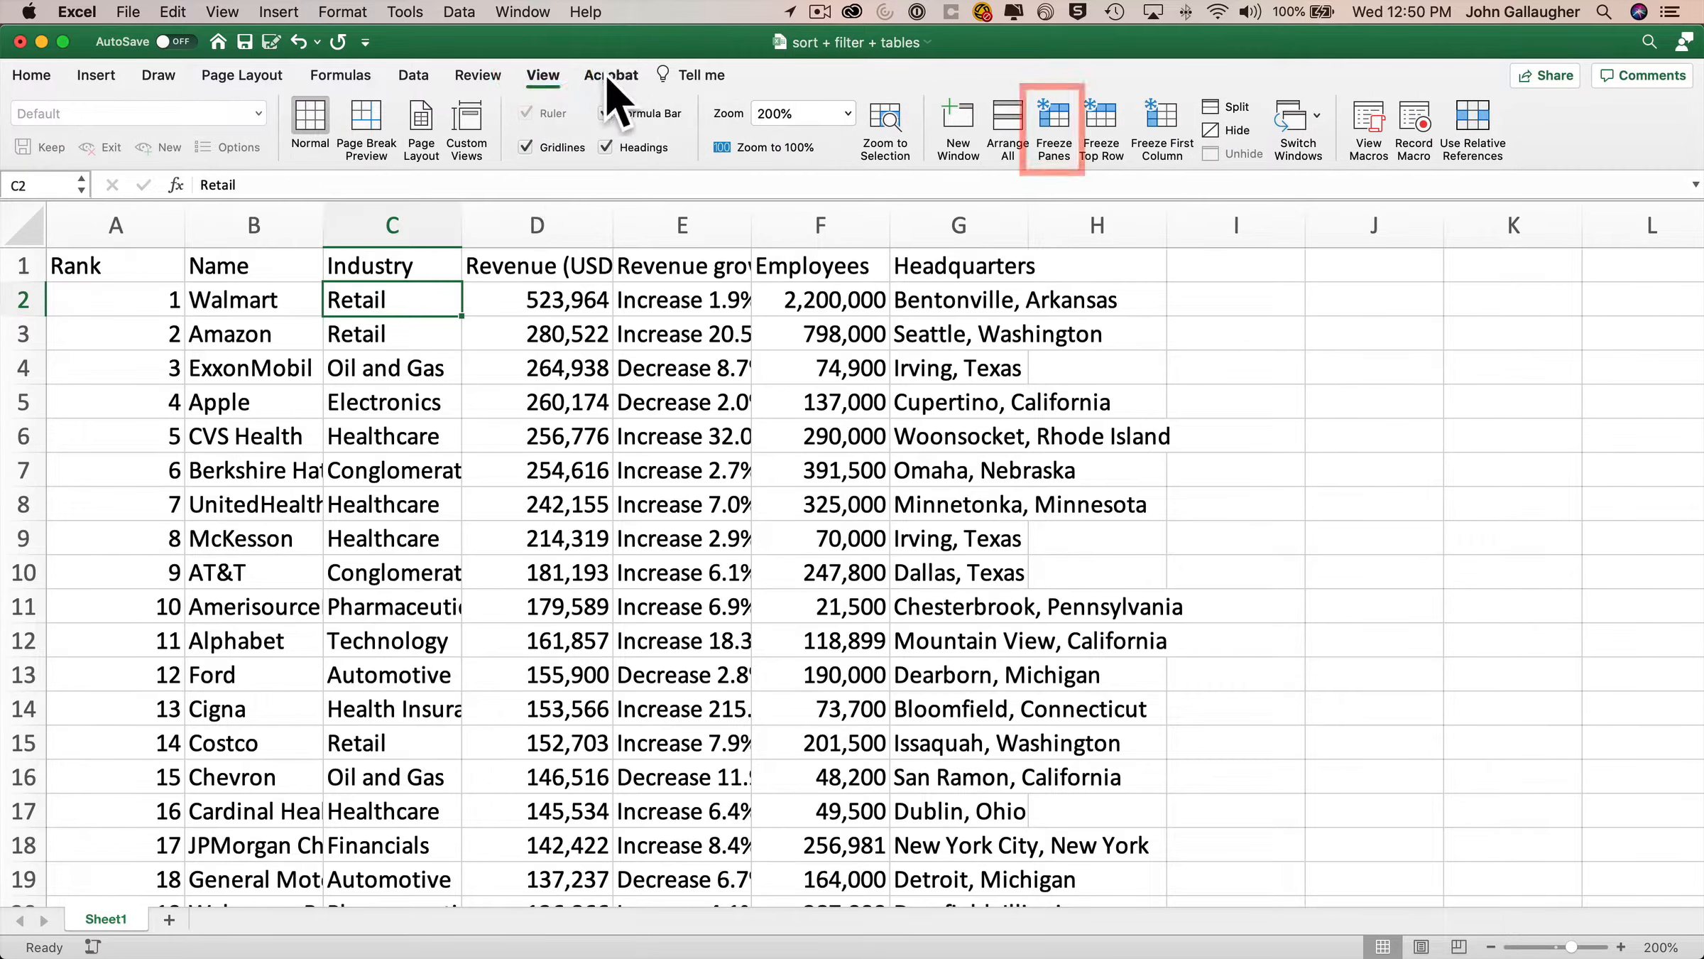
{"action": "left_click", "coordinate": [1059, 121]}
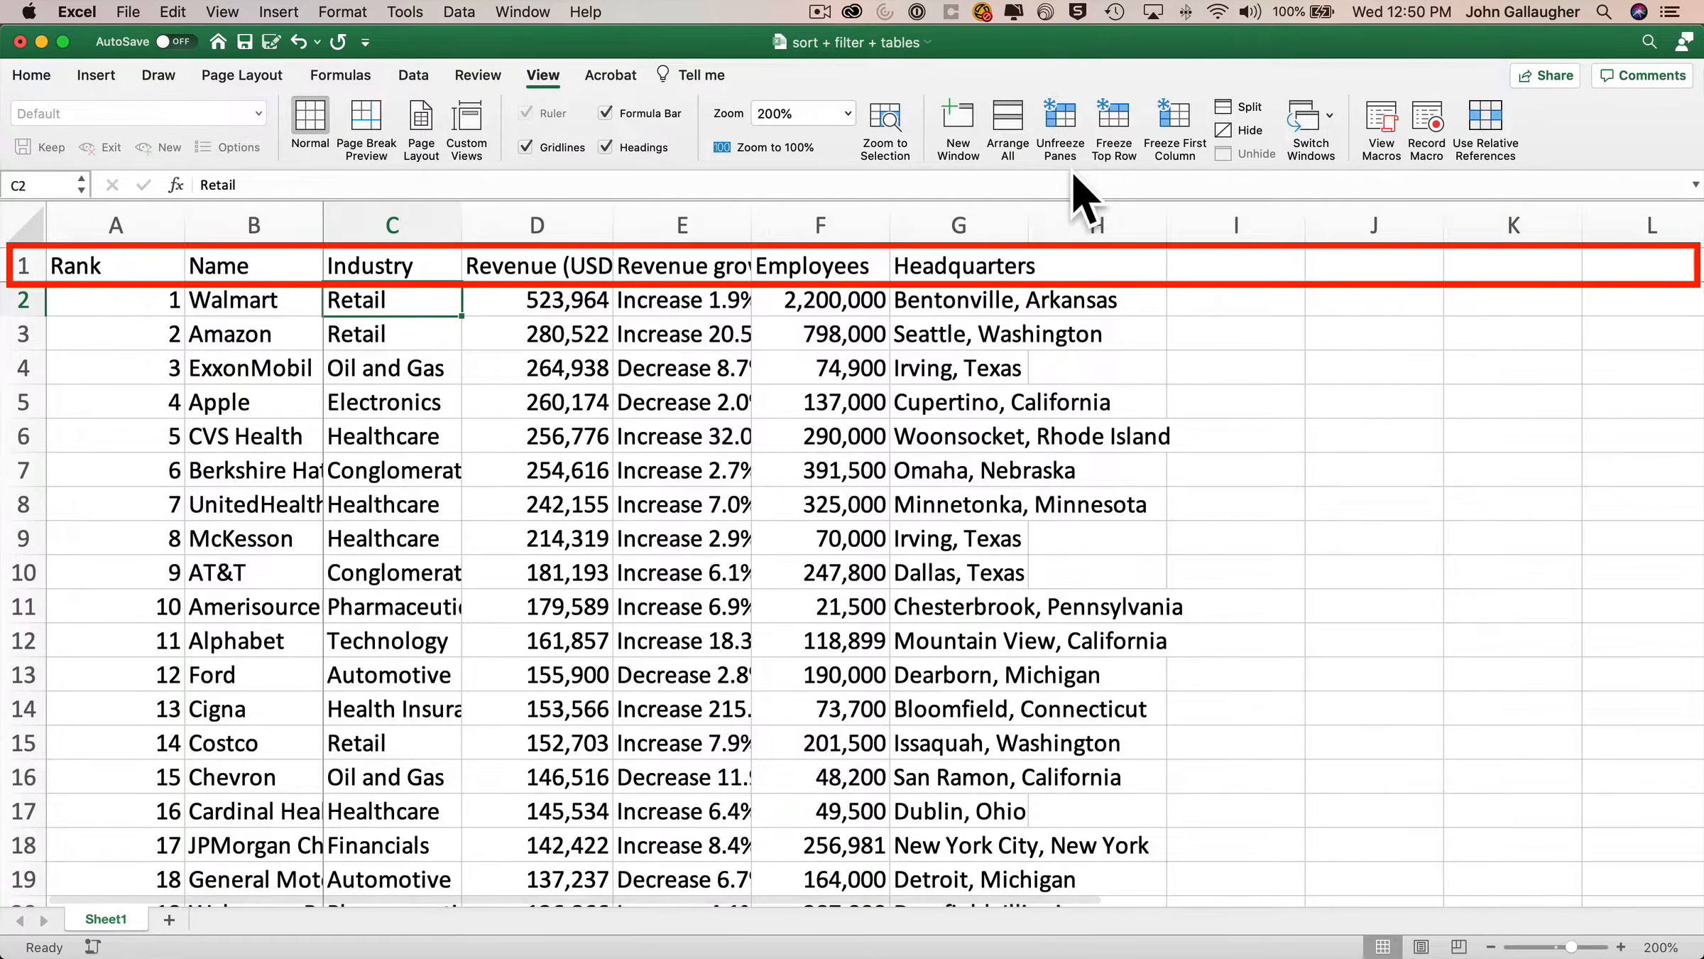
- Check the frozen header row and the Rank and Name columns against lower rows and the farther columns
{"action": "scroll", "coordinate": [580, 463], "scroll_direction": "down", "scroll_amount": 2}
{"action": "scroll", "coordinate": [580, 463], "scroll_direction": "down", "scroll_amount": 10}
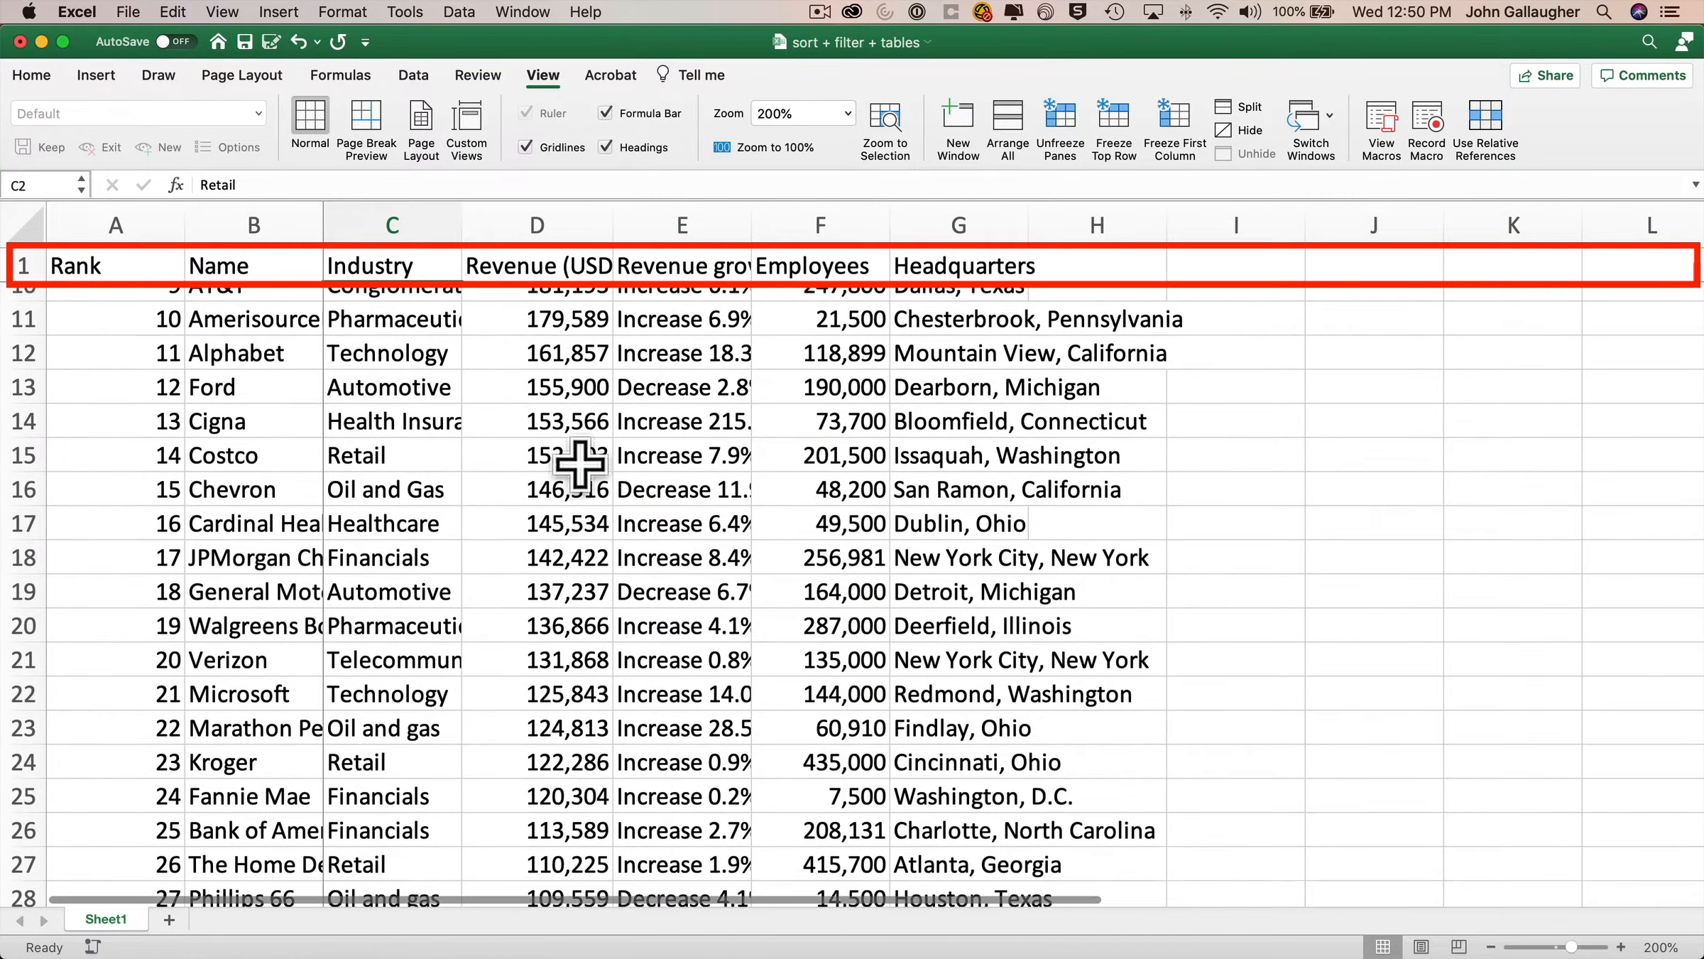
{"action": "scroll", "coordinate": [579, 463], "scroll_direction": "up", "scroll_amount": 3}
{"action": "scroll", "coordinate": [580, 463], "scroll_direction": "right", "scroll_amount": 4}
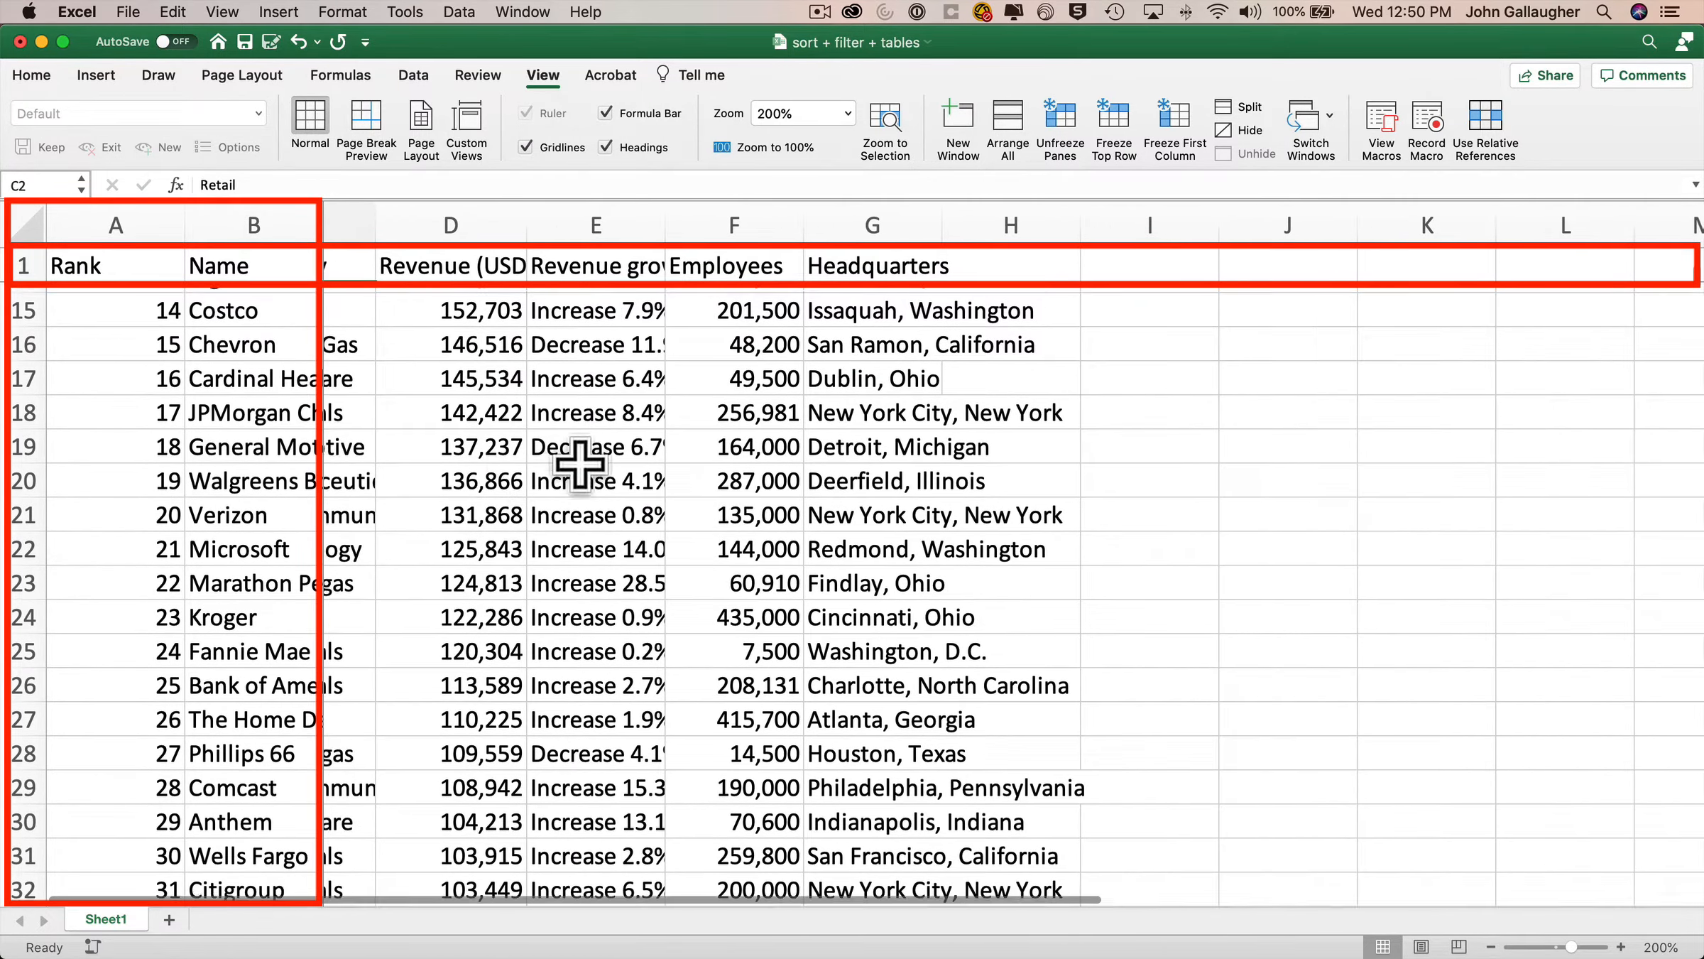
{"action": "scroll", "coordinate": [580, 463], "scroll_direction": "up", "scroll_amount": 6}
{"action": "scroll", "coordinate": [579, 463], "scroll_direction": "right", "scroll_amount": 1}
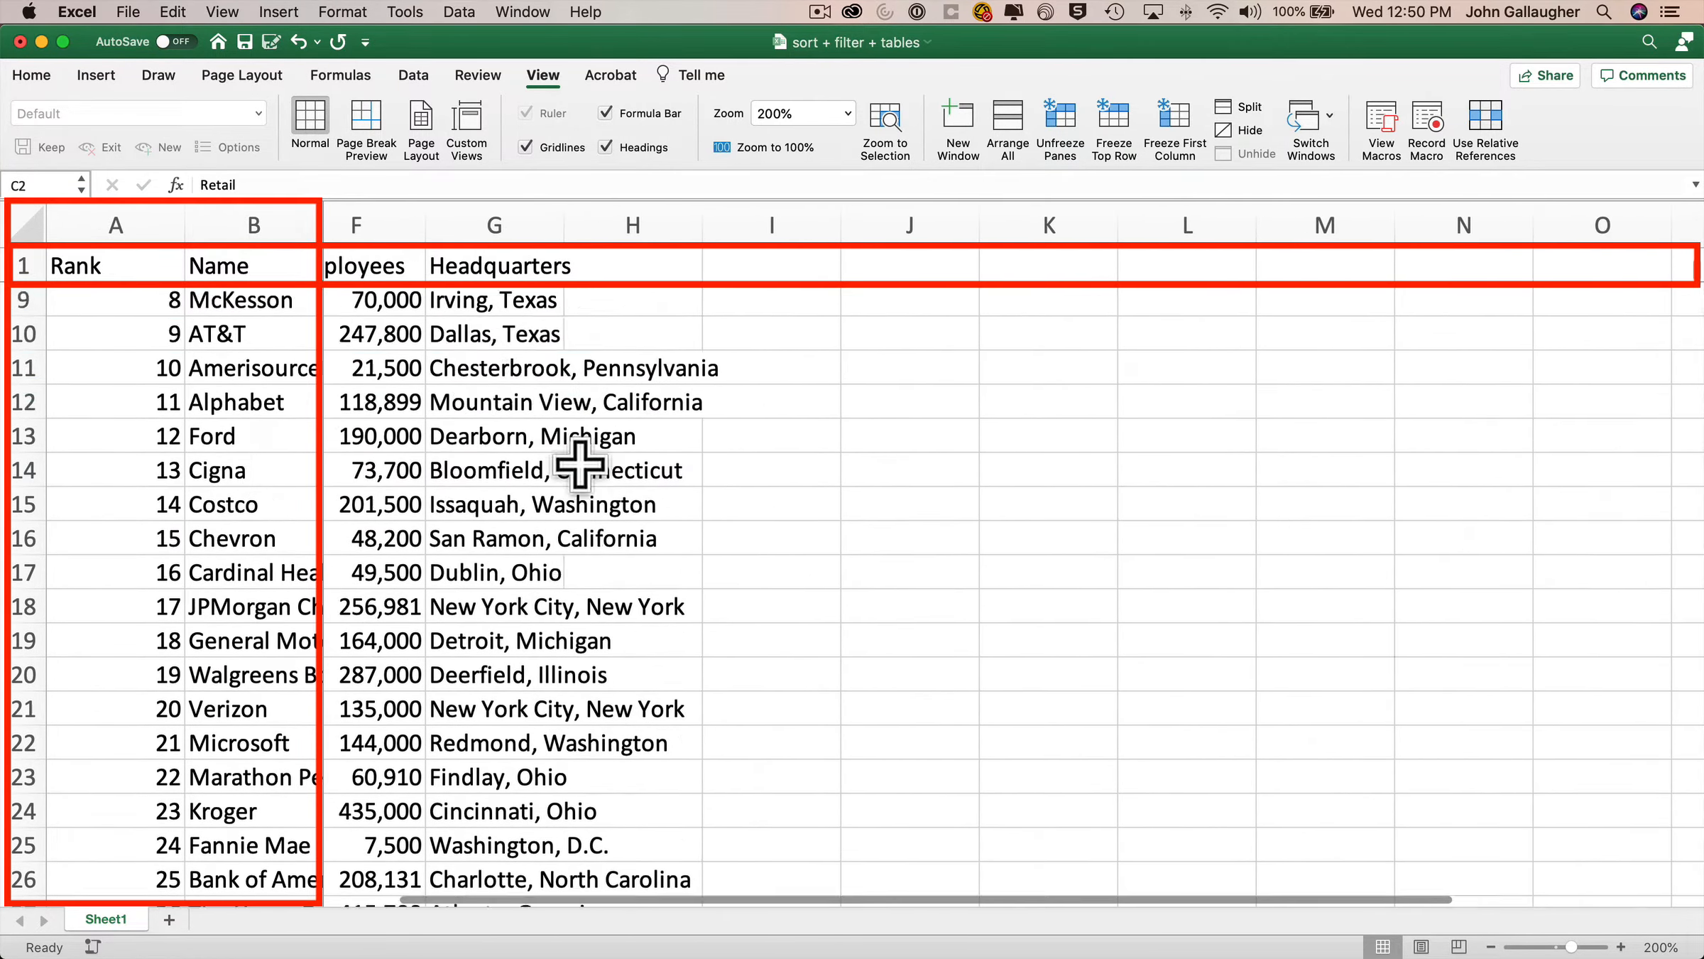
{"action": "scroll", "coordinate": [580, 463], "scroll_direction": "down", "scroll_amount": 10}
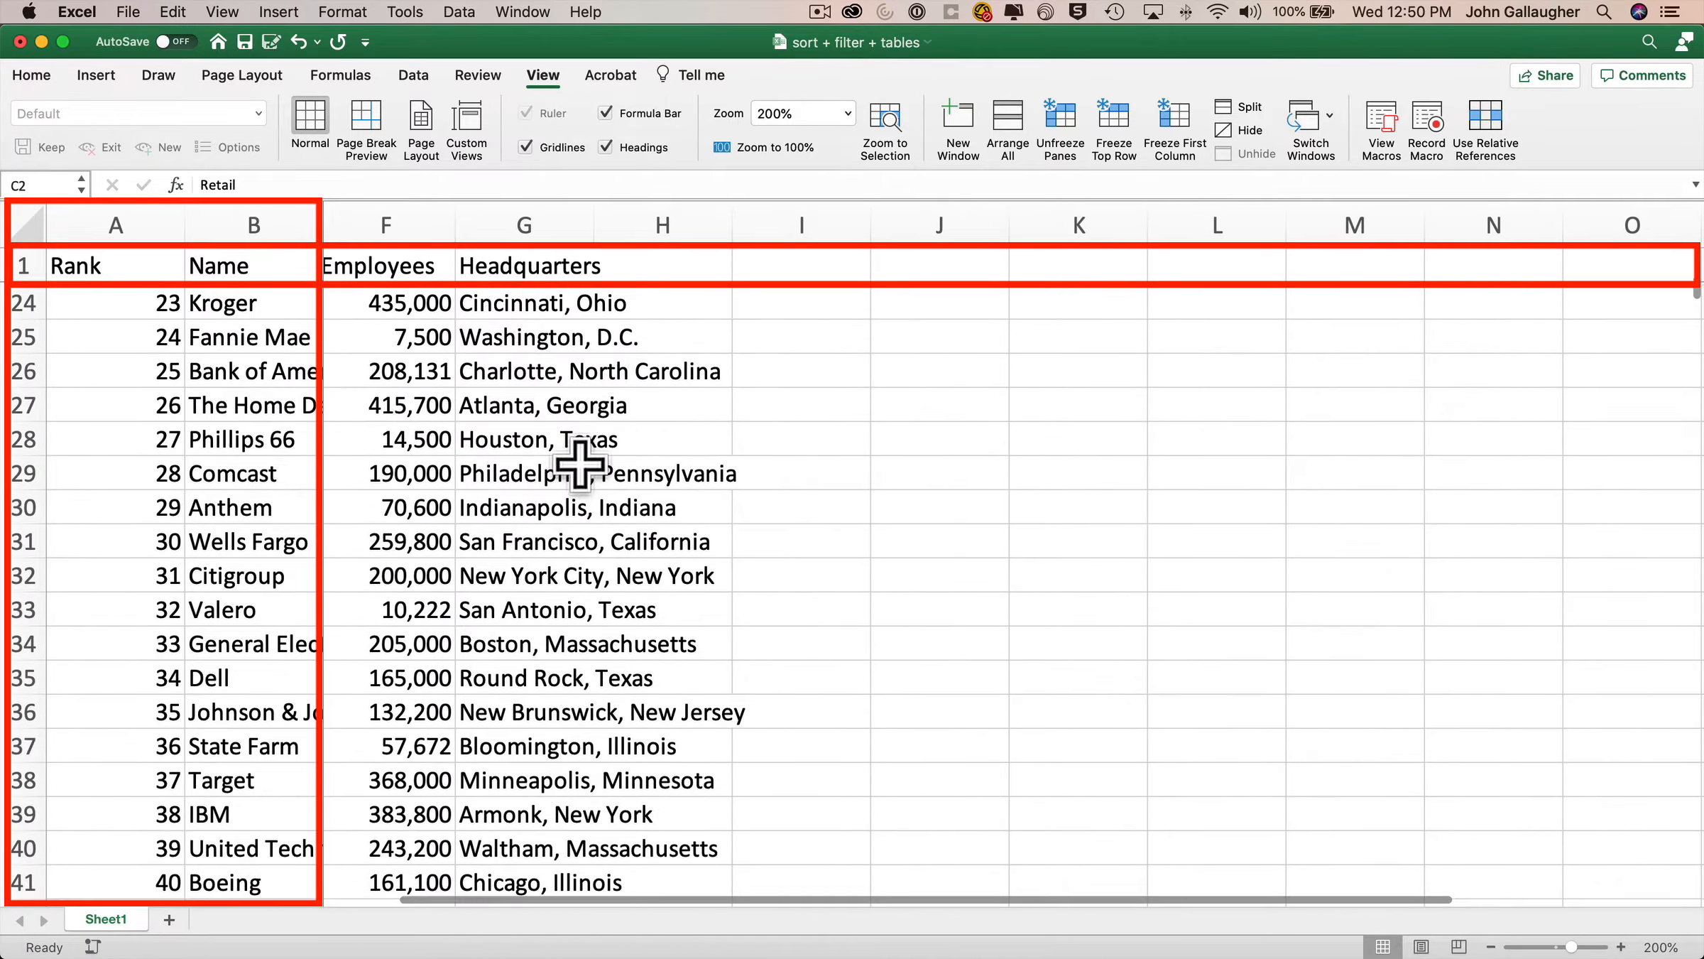
{"action": "scroll", "coordinate": [579, 463], "scroll_direction": "up", "scroll_amount": 10}
{"action": "scroll", "coordinate": [579, 463], "scroll_direction": "left", "scroll_amount": 3}
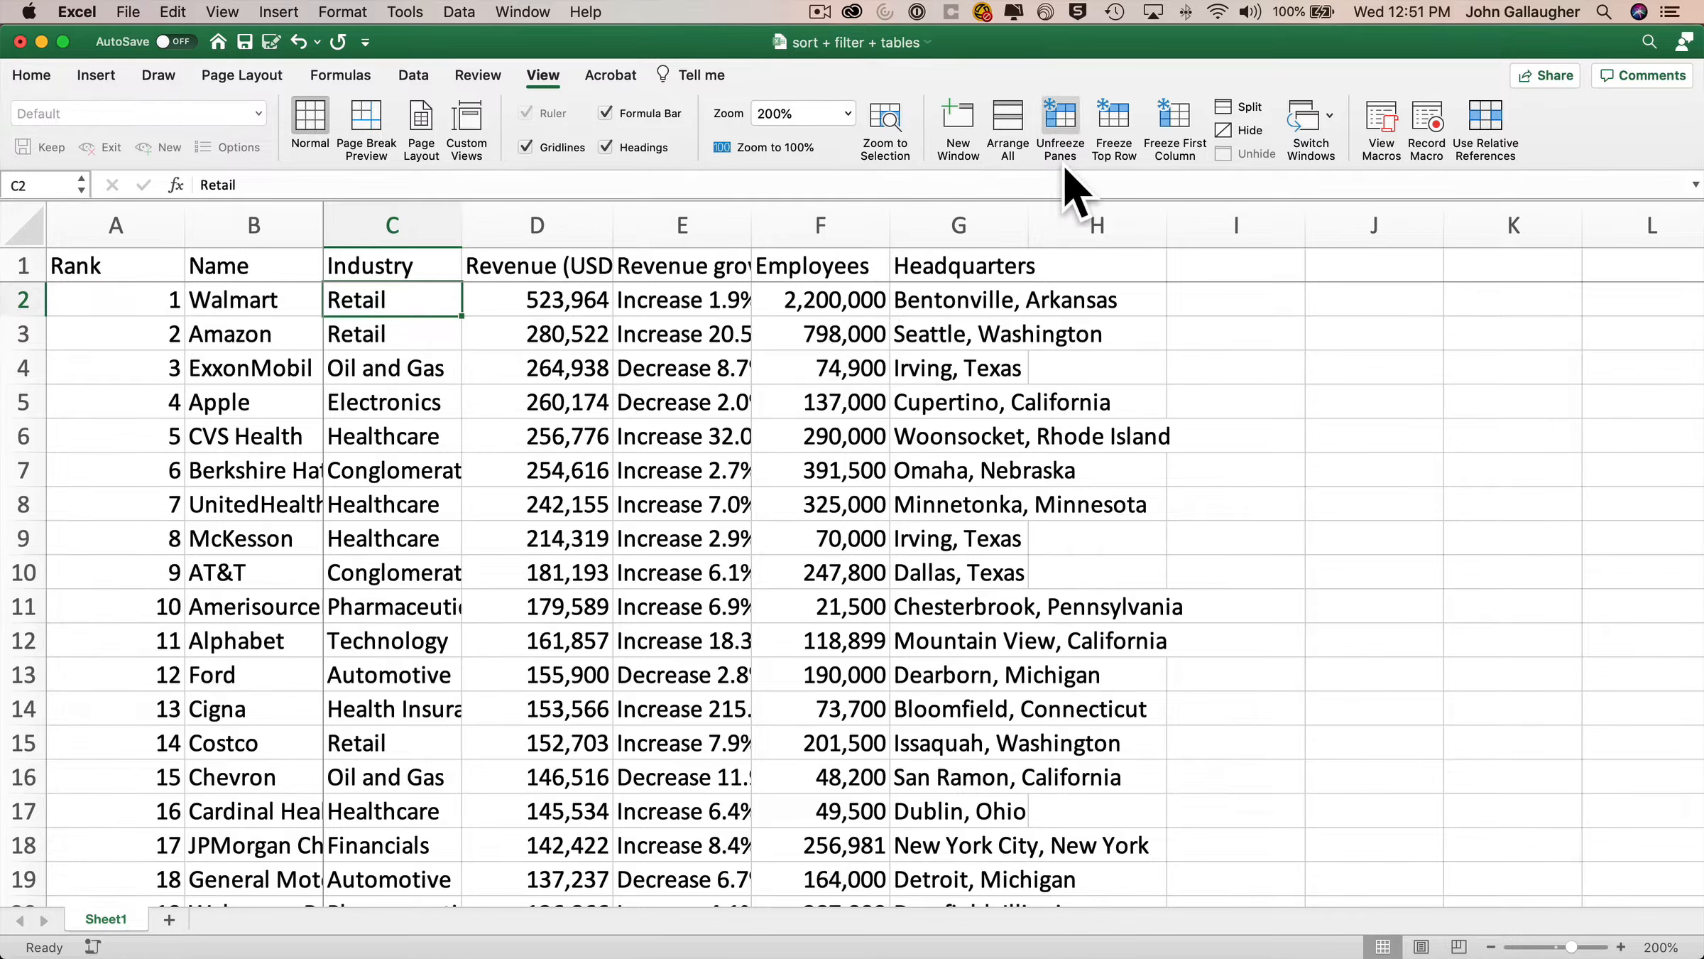
- Unfreeze the panes and check the header row and first two columns while moving through the sheet
{"action": "left_click", "coordinate": [1058, 128]}
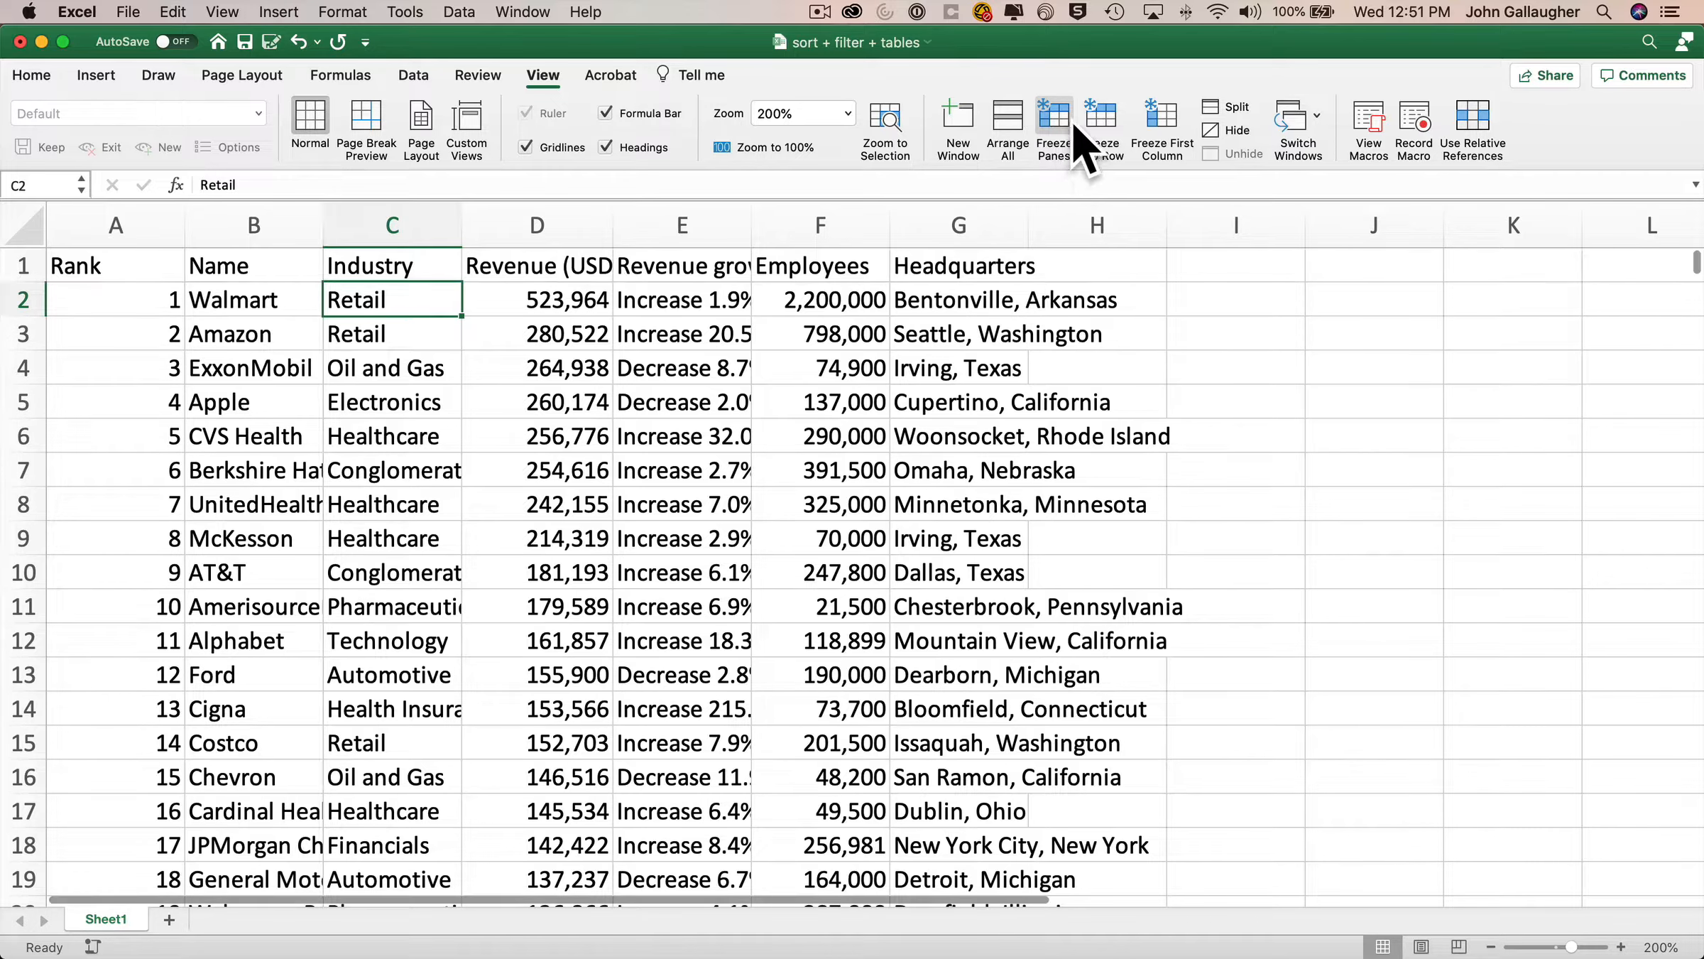
{"action": "scroll", "coordinate": [759, 508], "scroll_direction": "down", "scroll_amount": 3}
{"action": "scroll", "coordinate": [756, 511], "scroll_direction": "up", "scroll_amount": 3}
{"action": "scroll", "coordinate": [756, 512], "scroll_direction": "right", "scroll_amount": 1}
{"action": "scroll", "coordinate": [757, 512], "scroll_direction": "left", "scroll_amount": 1}
{"action": "scroll", "coordinate": [756, 511], "scroll_direction": "down", "scroll_amount": 5}
{"action": "scroll", "coordinate": [756, 511], "scroll_direction": "right", "scroll_amount": 3}
{"action": "scroll", "coordinate": [756, 511], "scroll_direction": "up", "scroll_amount": 4}
{"action": "scroll", "coordinate": [756, 511], "scroll_direction": "left", "scroll_amount": 3}
{"action": "scroll", "coordinate": [756, 511], "scroll_direction": "up", "scroll_amount": 3}
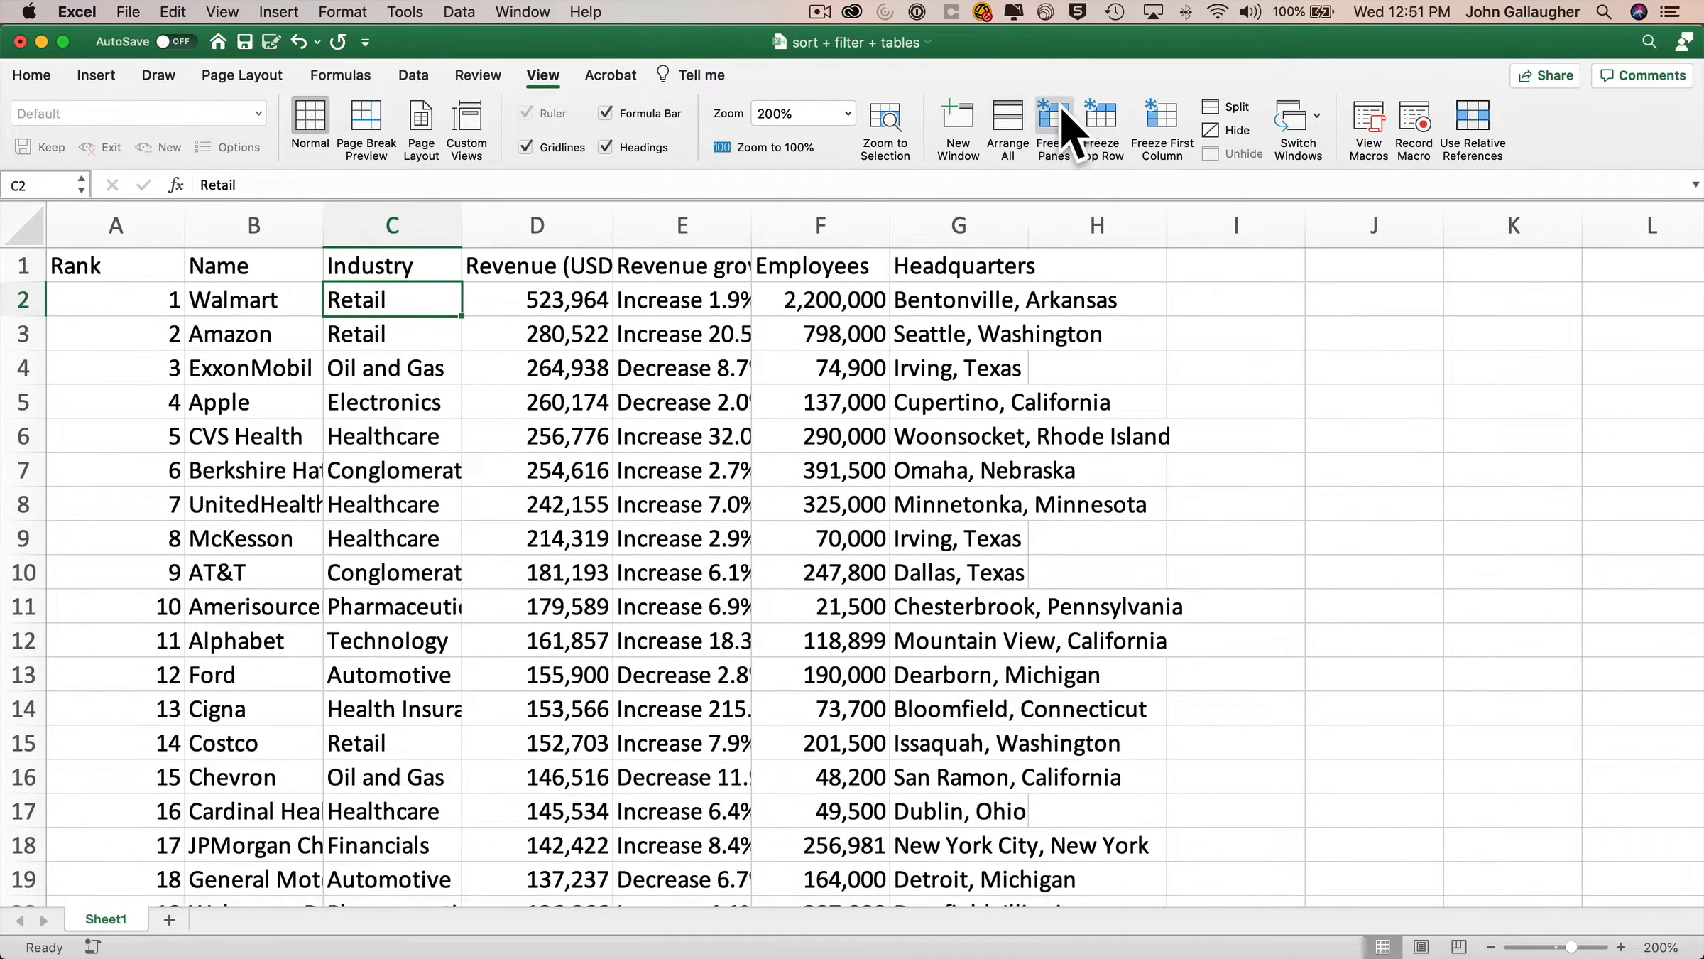
- Freeze the panes at C2 again and check the header row against the rows below
{"action": "left_click", "coordinate": [1058, 126]}
{"action": "scroll", "coordinate": [944, 426], "scroll_direction": "down", "scroll_amount": 5}
{"action": "scroll", "coordinate": [941, 427], "scroll_direction": "up", "scroll_amount": 5}
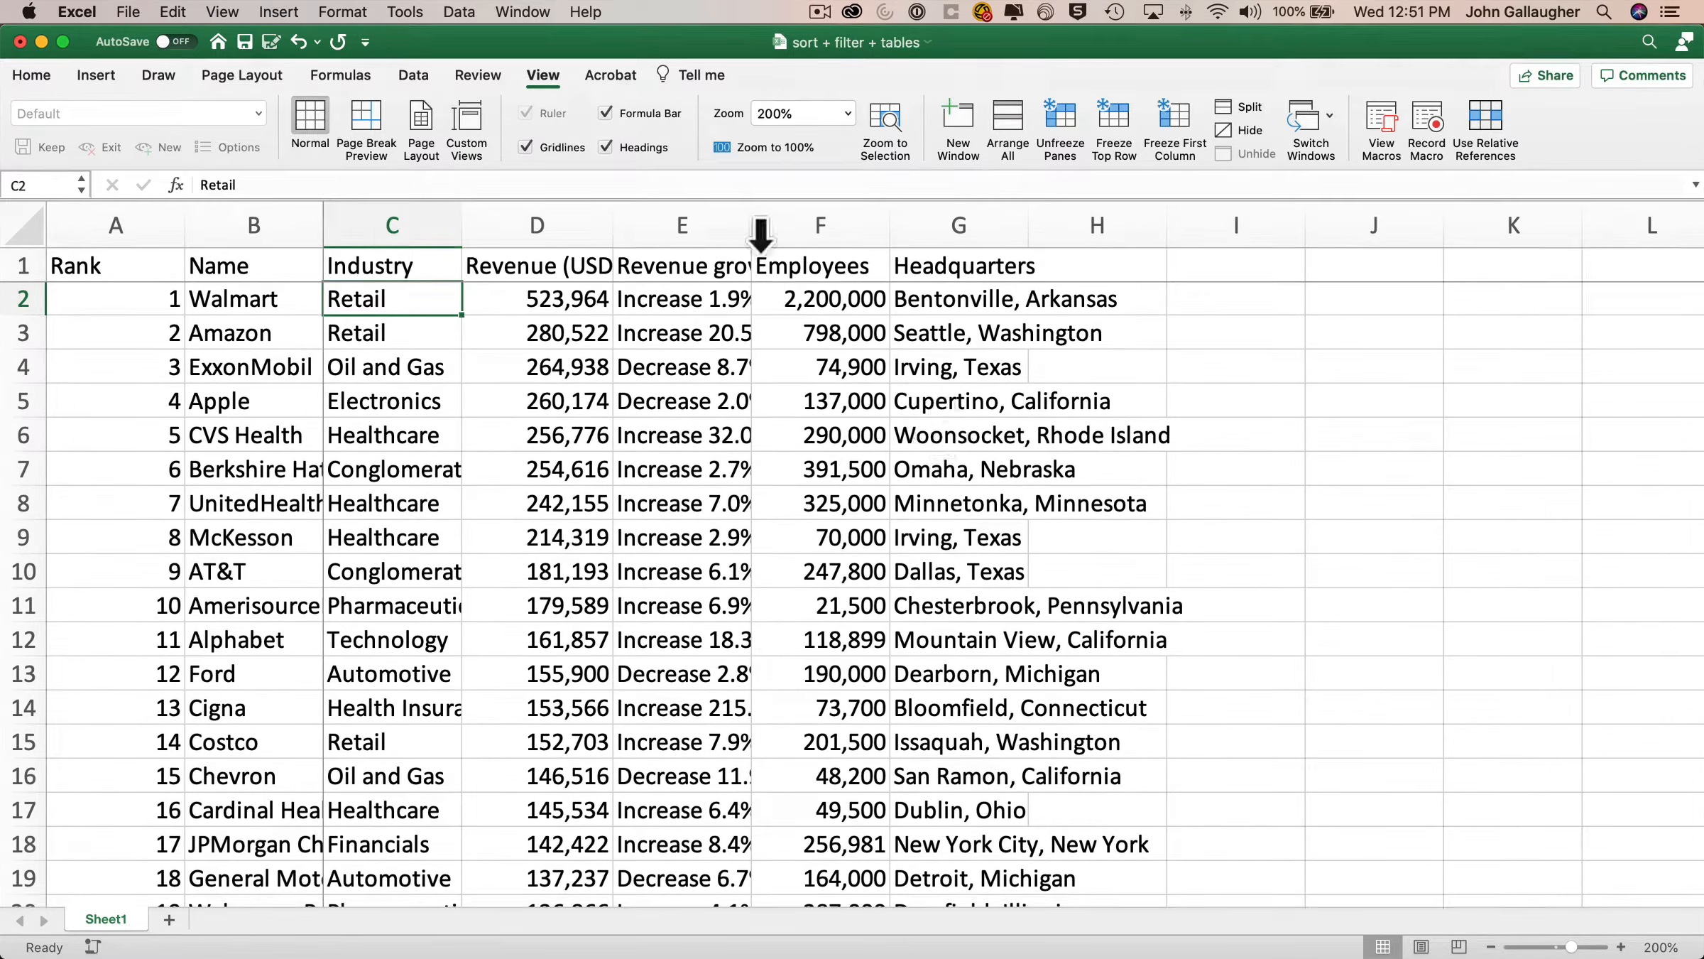
- Sort the company list by Employees from smallest to largest, with the option "My list has headers" enabled
{"action": "left_click", "coordinate": [418, 81]}
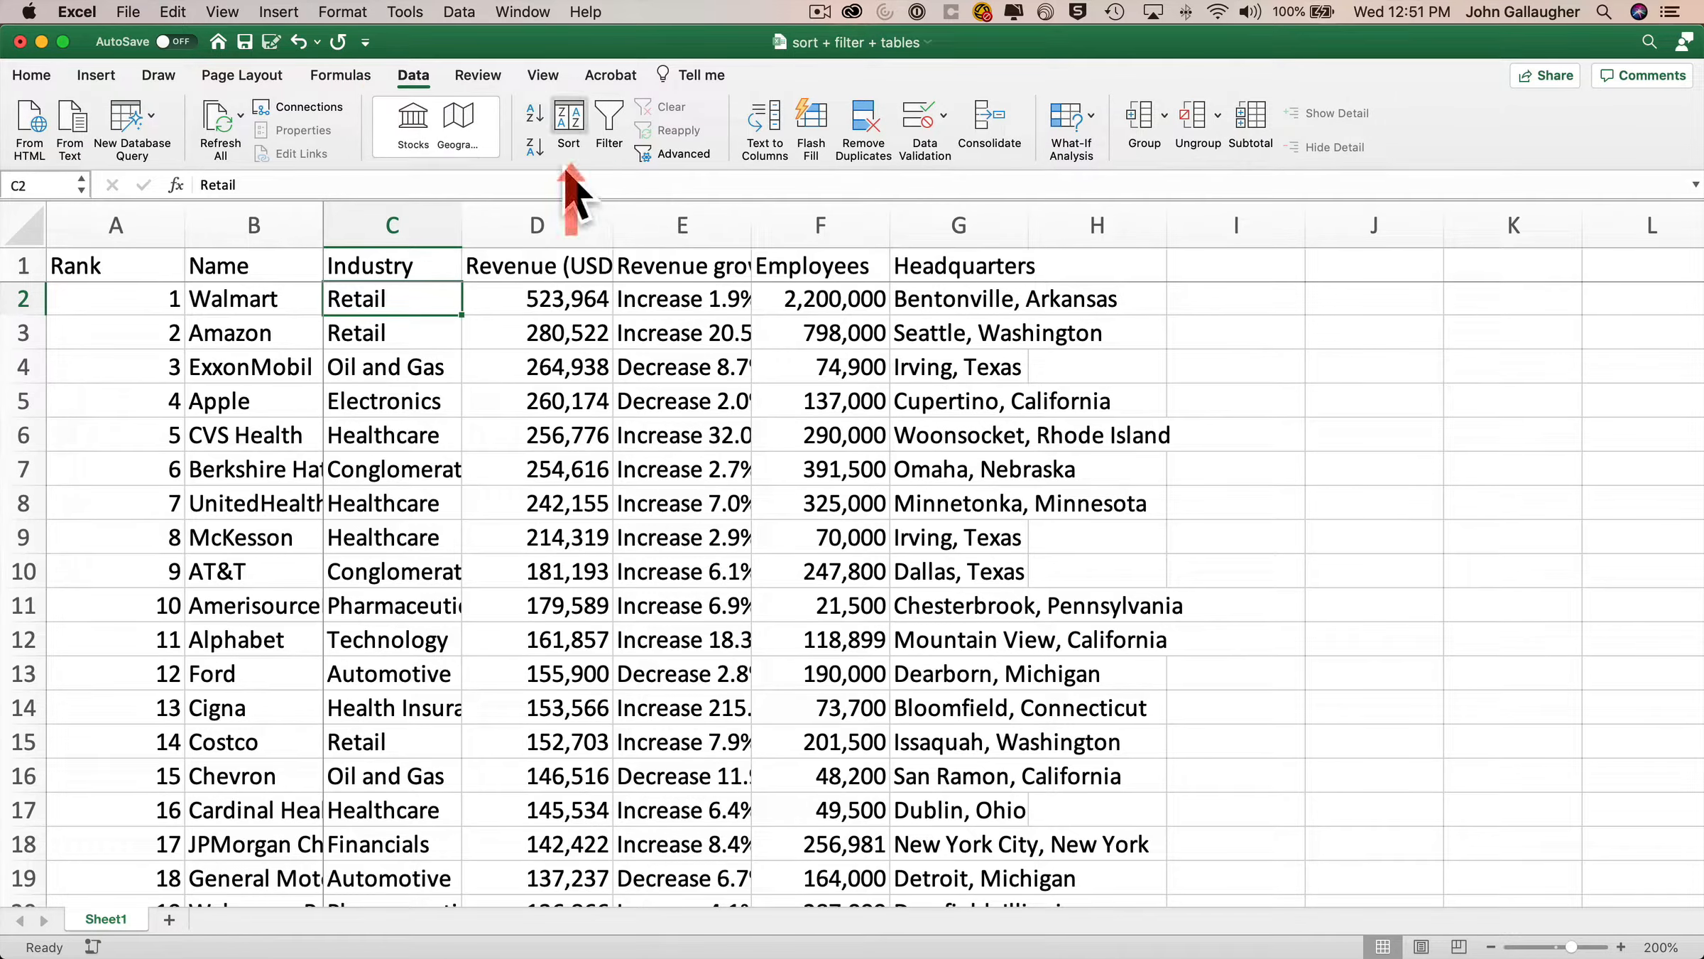
{"action": "left_click", "coordinate": [572, 131]}
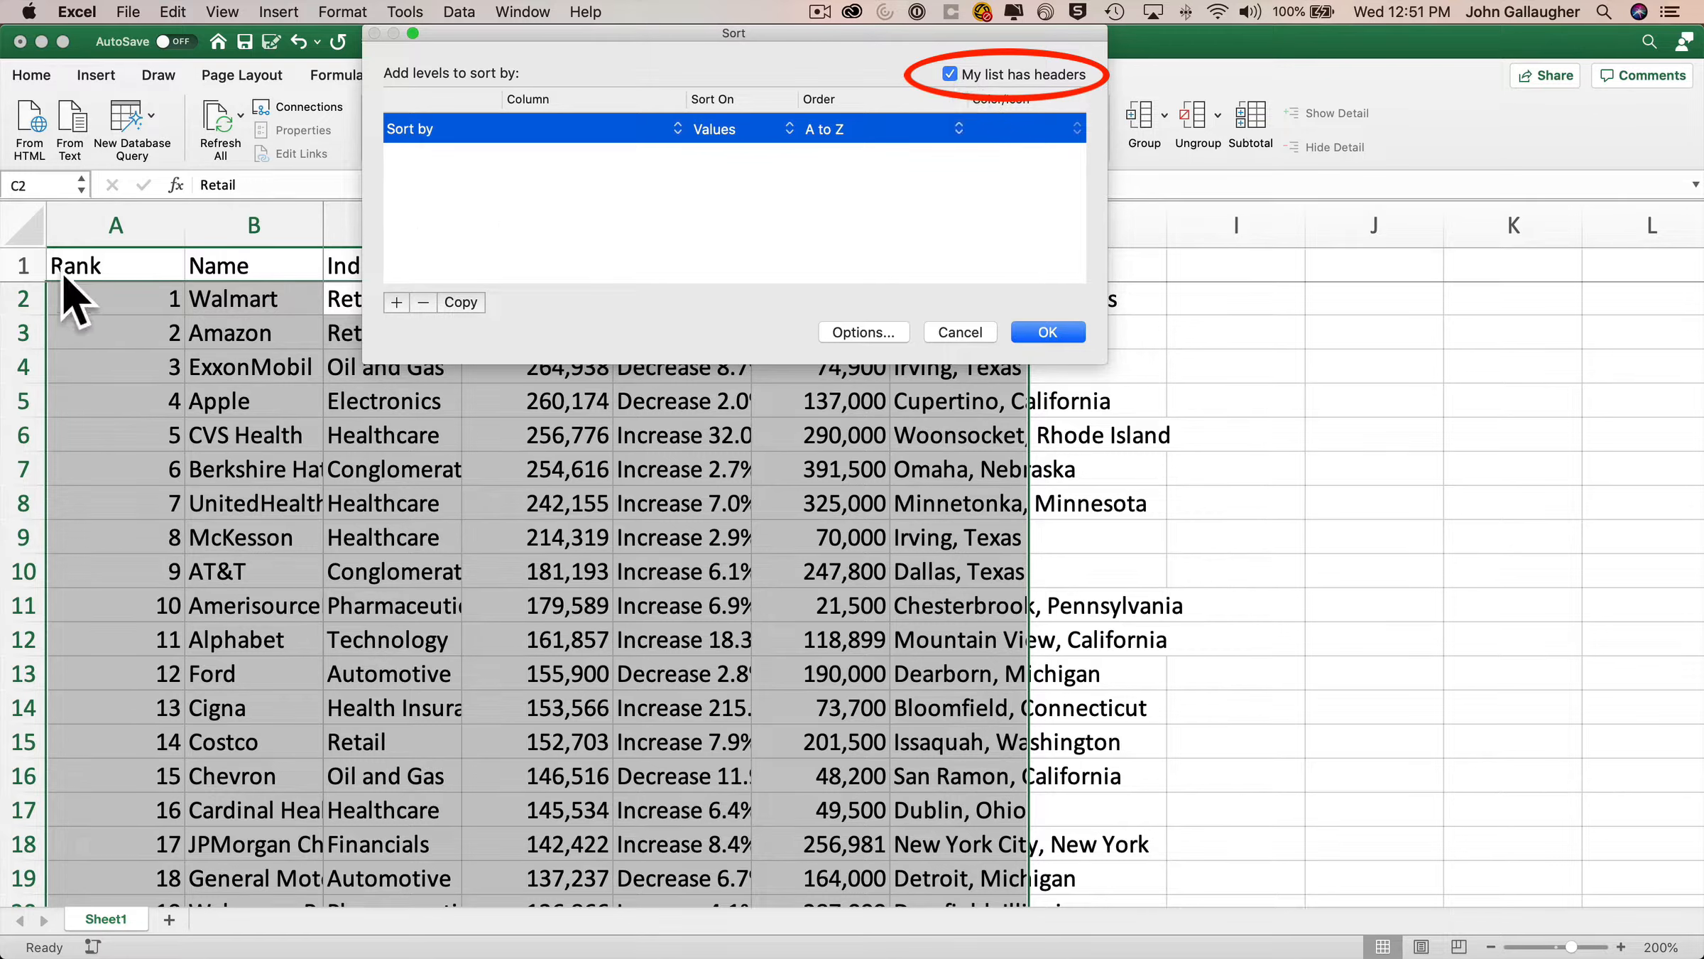
{"action": "left_click", "coordinate": [951, 75]}
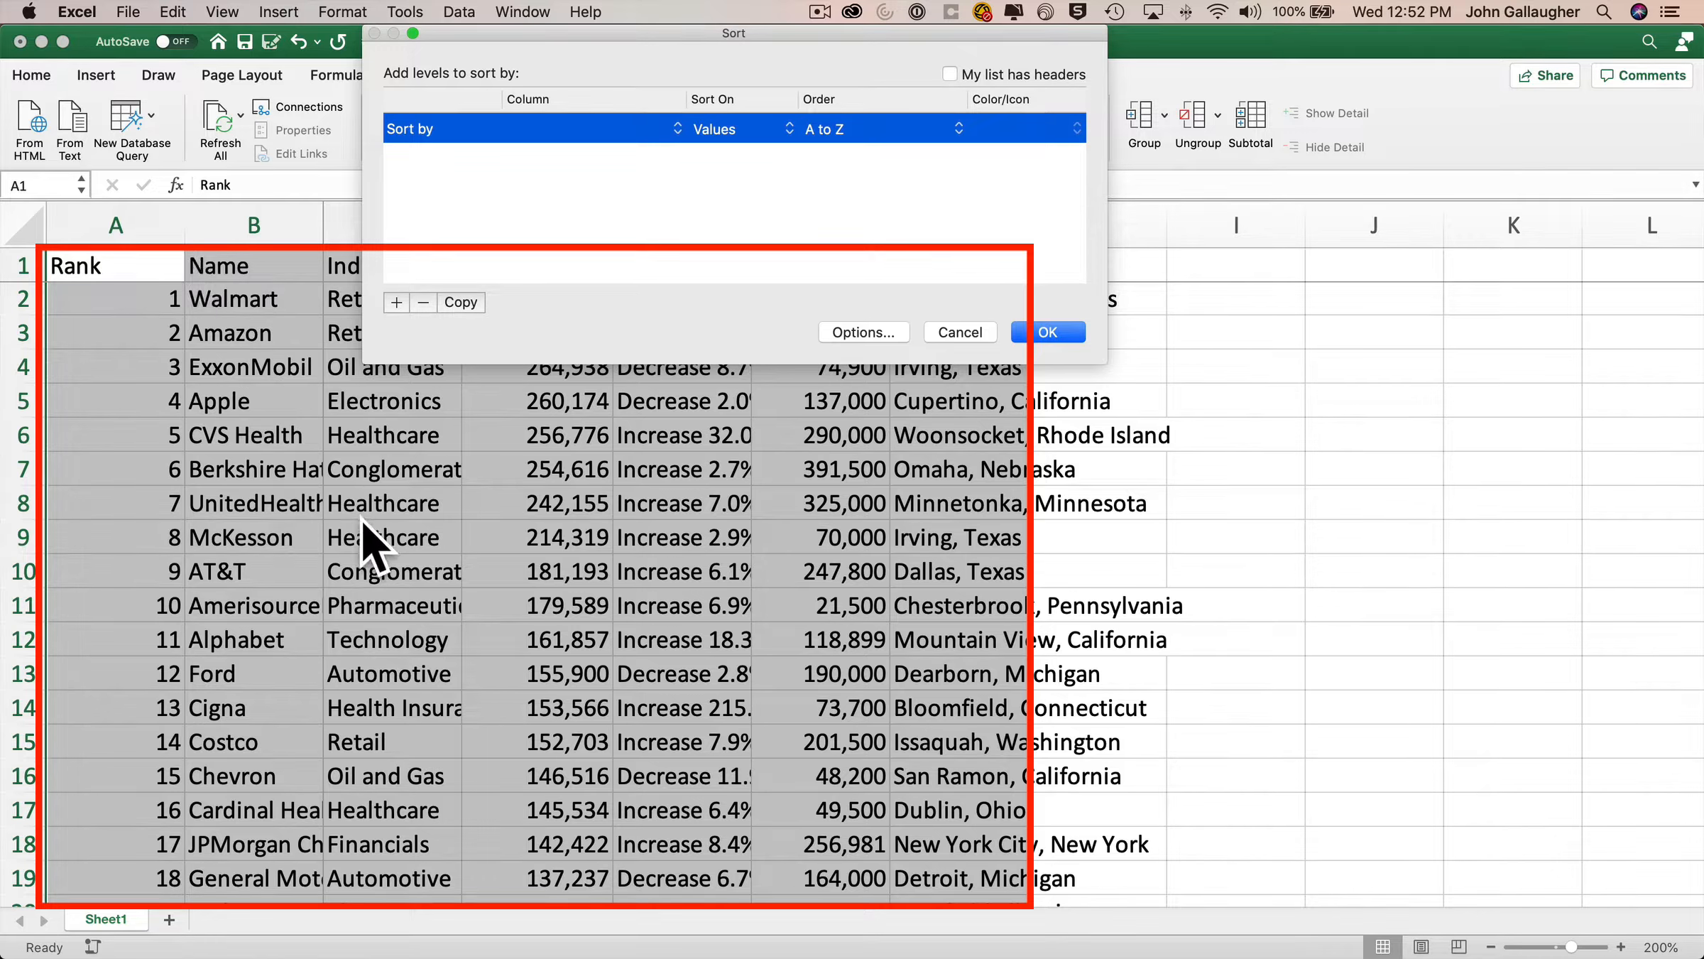
{"action": "left_click", "coordinate": [950, 74]}
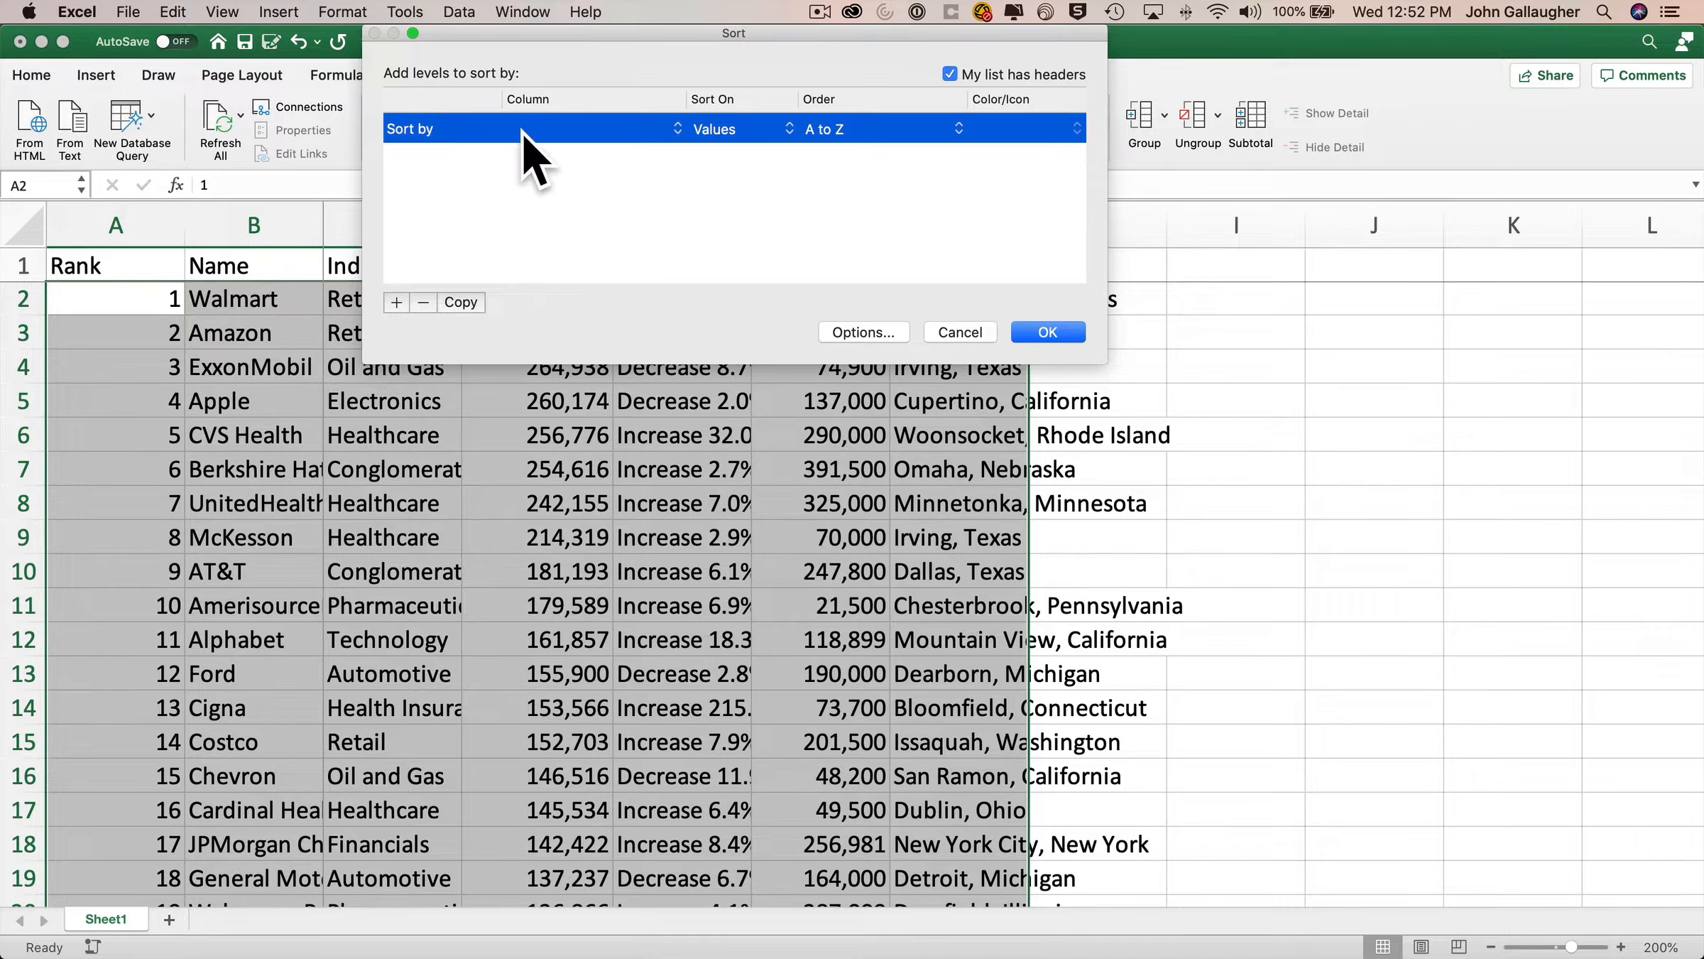
{"action": "left_click", "coordinate": [666, 128]}
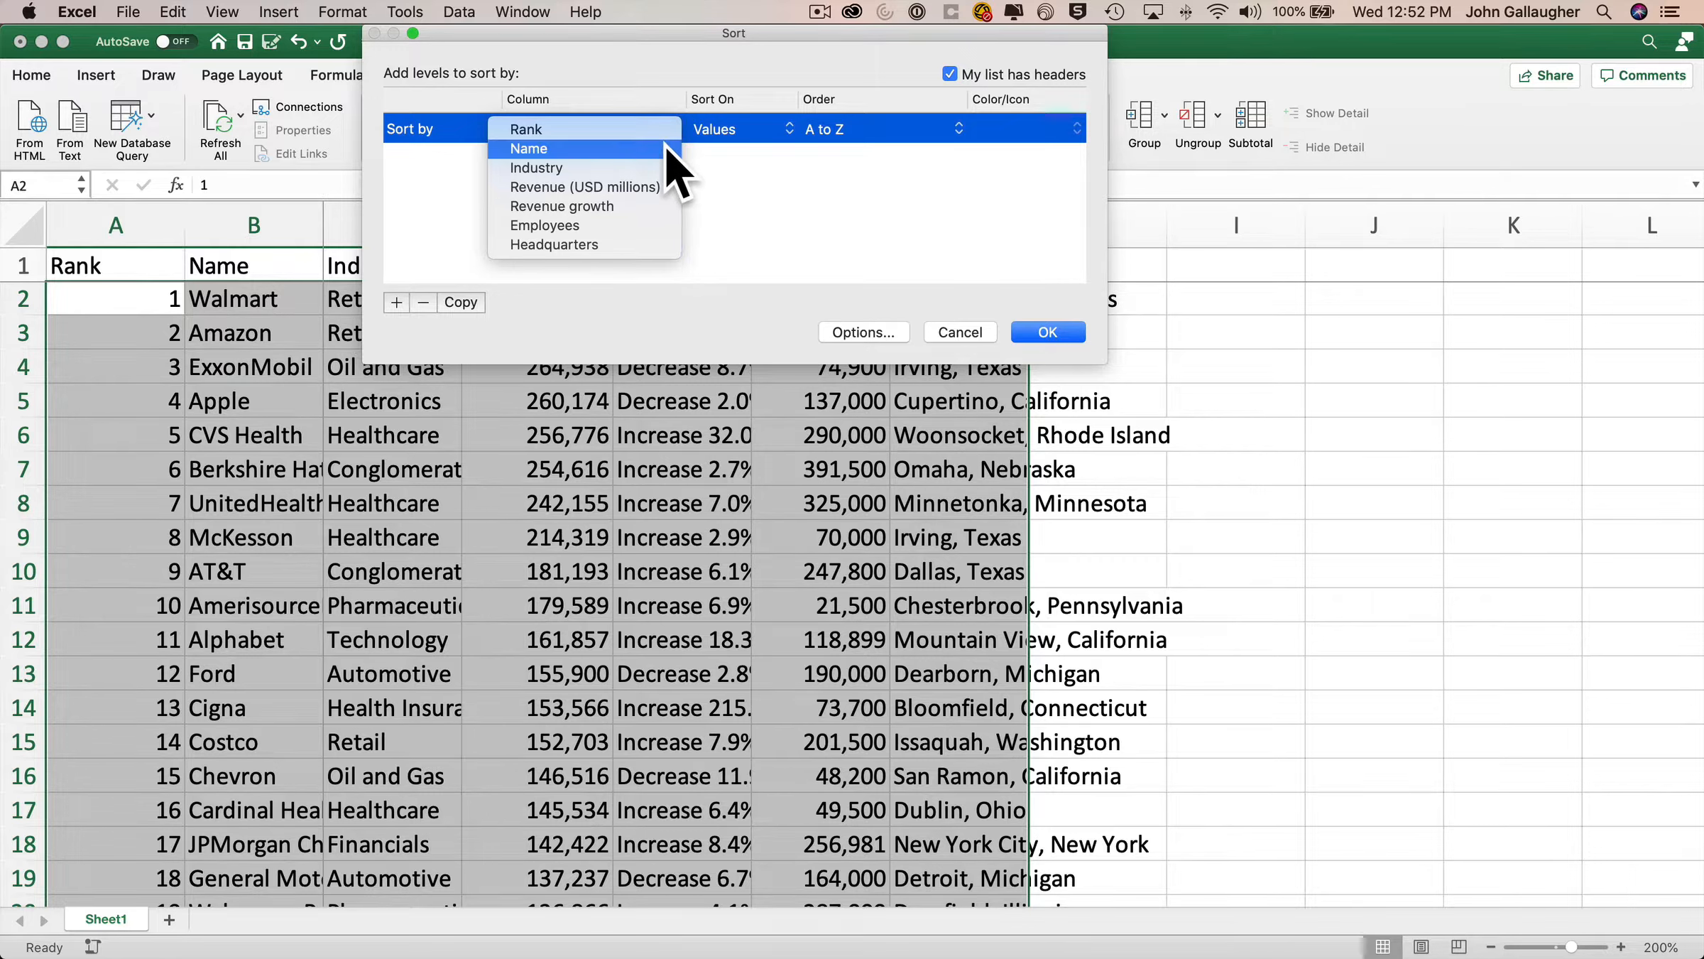
{"action": "left_click", "coordinate": [649, 222]}
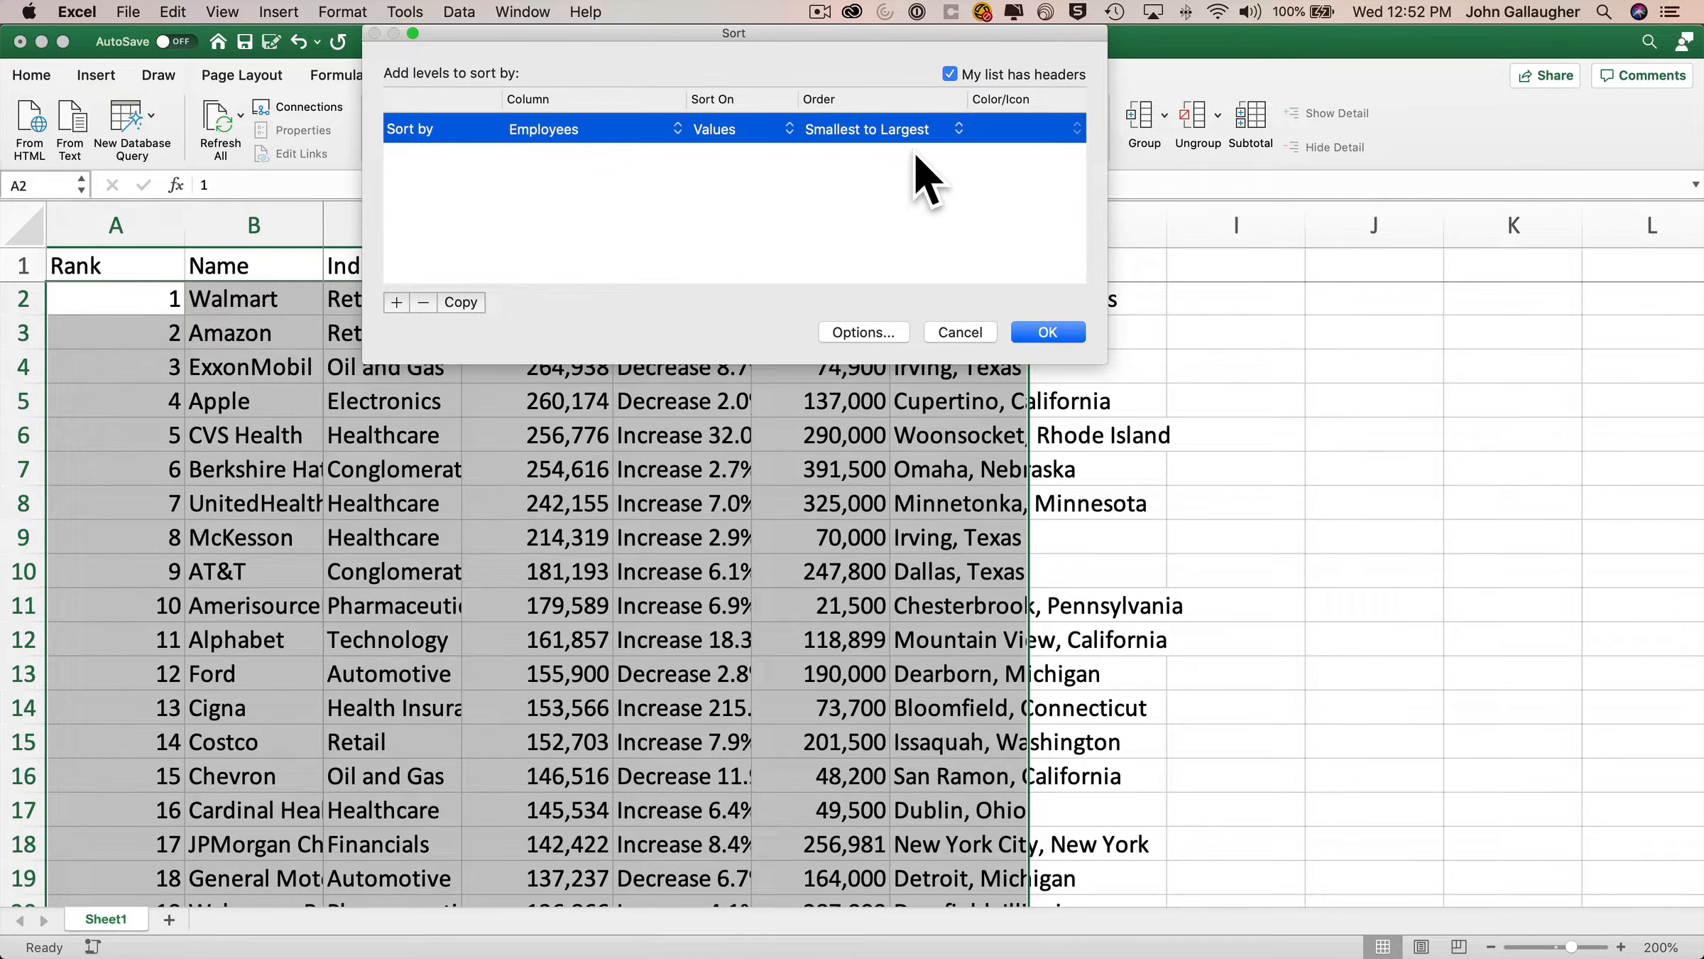
{"action": "left_click", "coordinate": [1050, 334]}
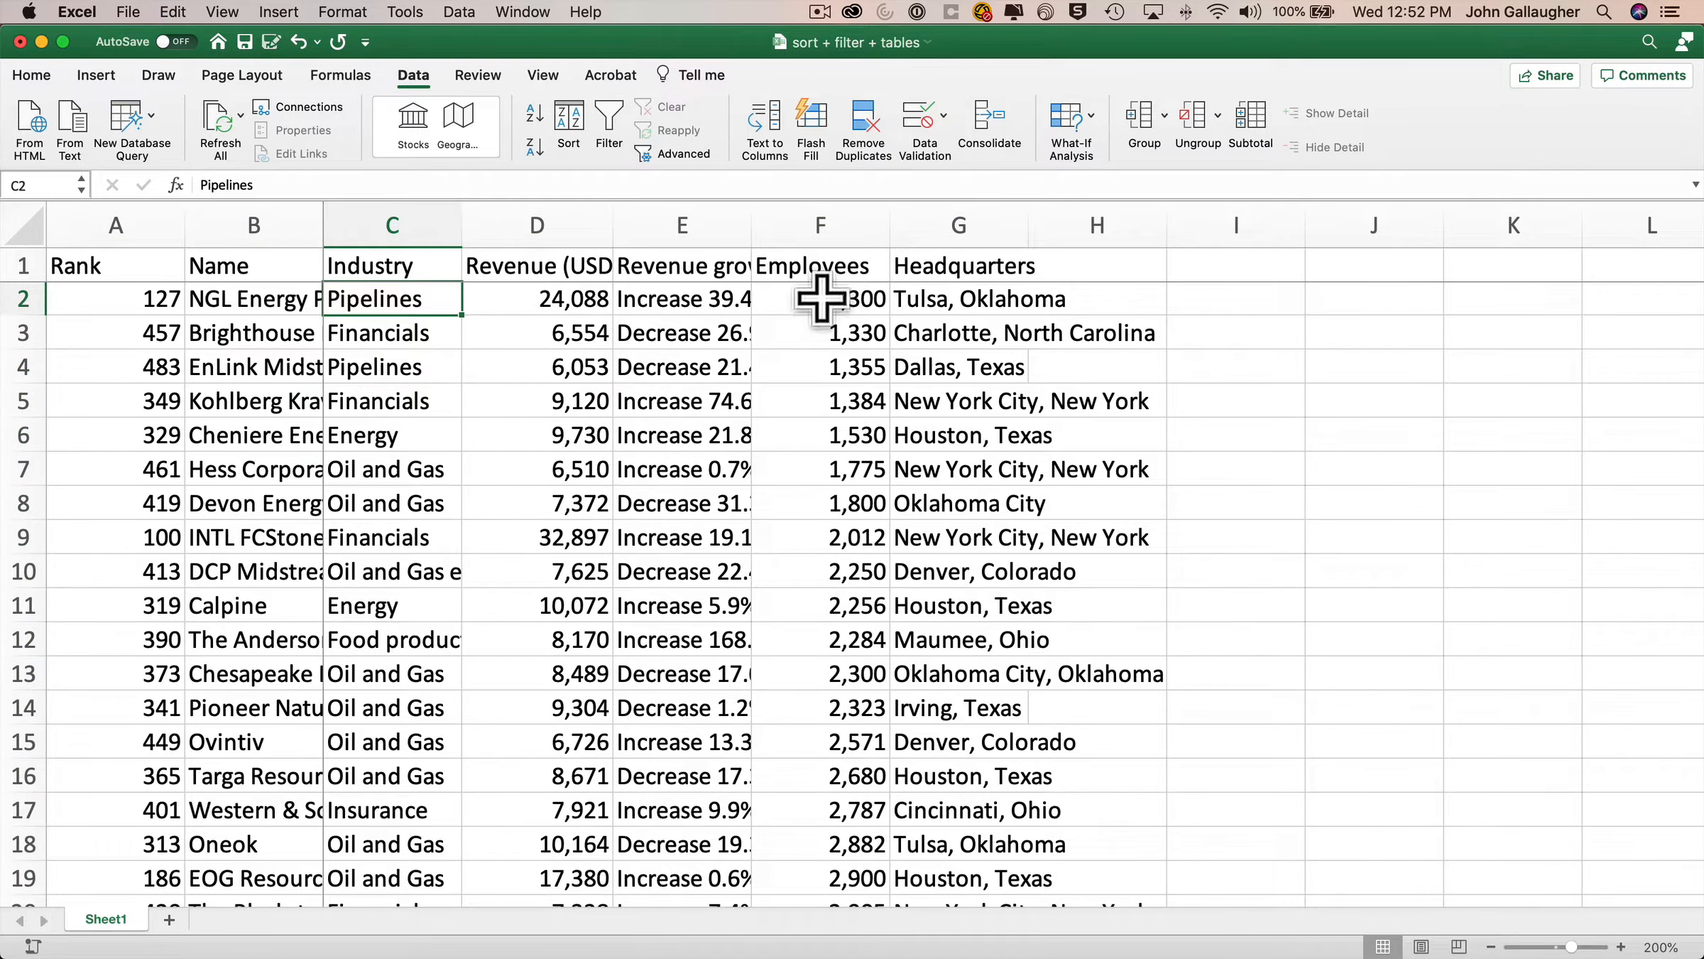
- Review the sorted rows, then re-sort the list by Employees from largest to smallest
{"action": "scroll", "coordinate": [845, 581], "scroll_direction": "down", "scroll_amount": 15}
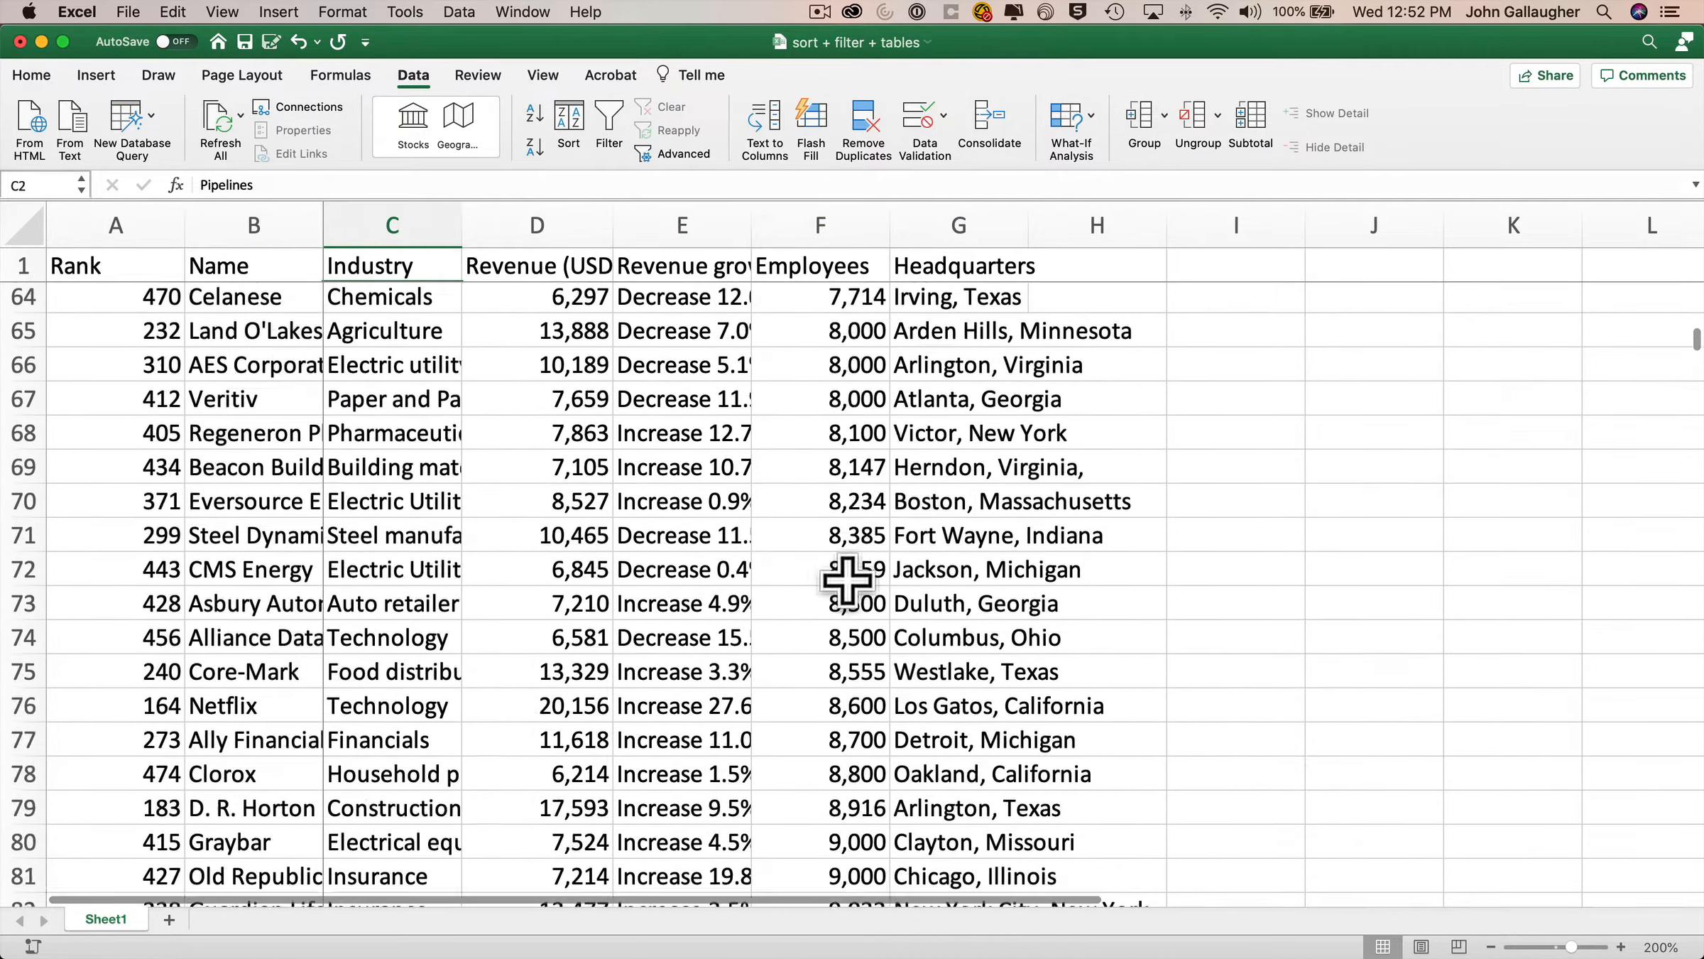
{"action": "scroll", "coordinate": [845, 581], "scroll_direction": "up", "scroll_amount": 15}
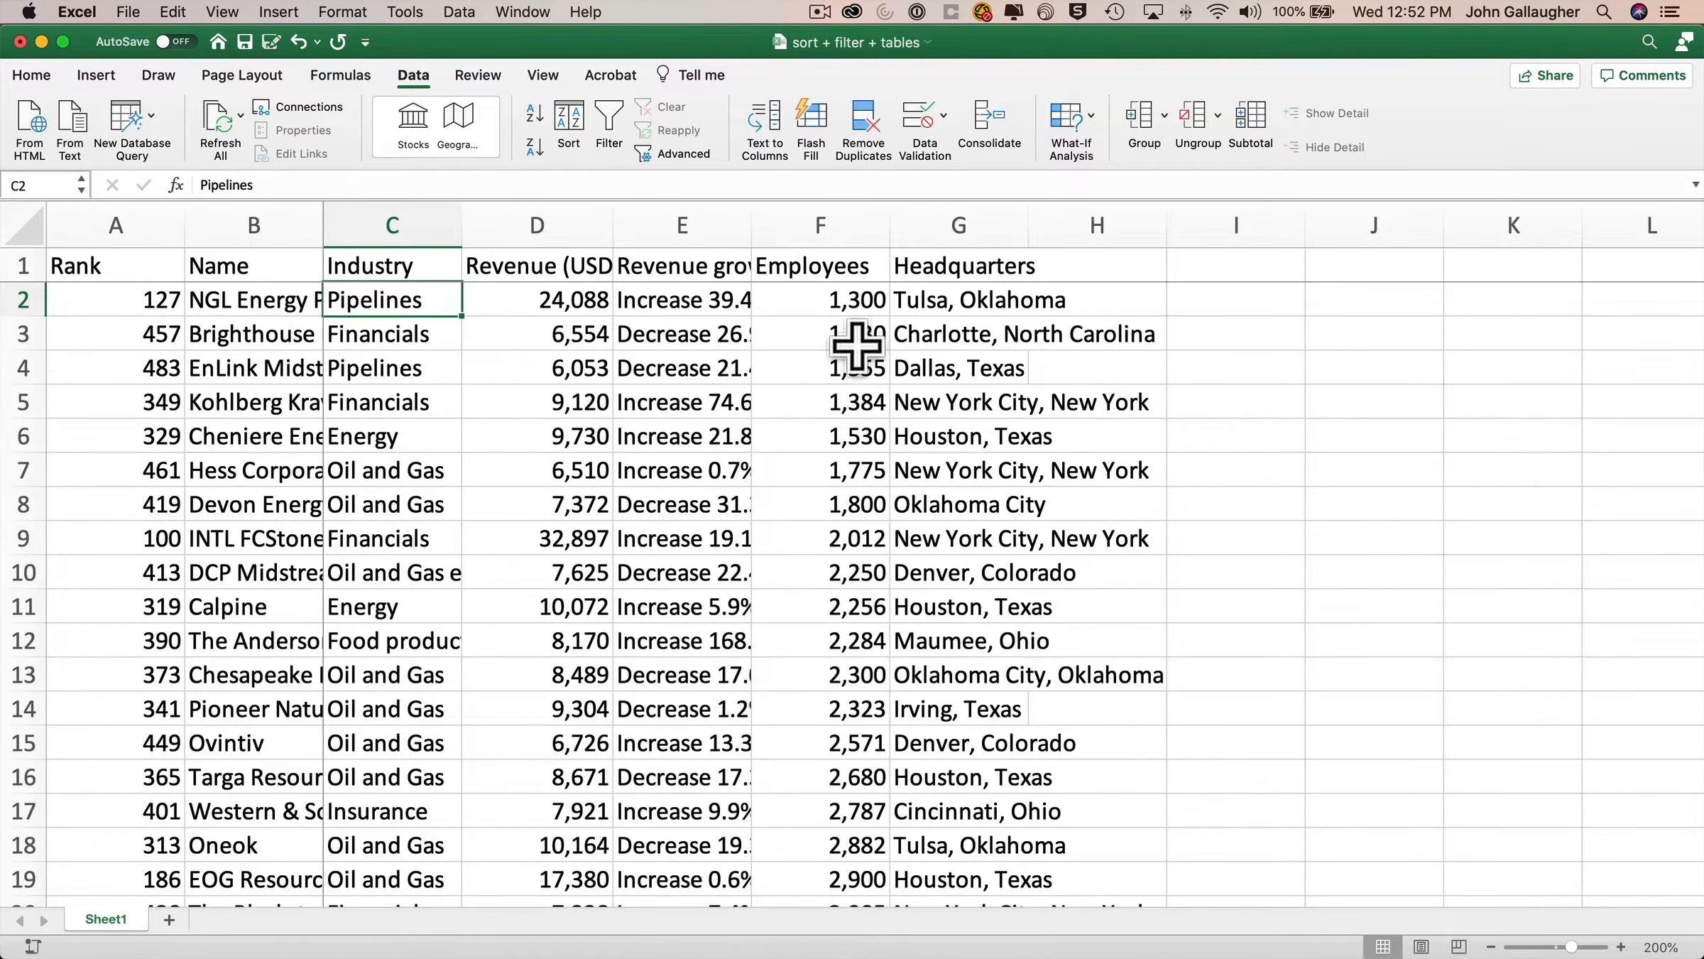
{"action": "scroll", "coordinate": [947, 348], "scroll_direction": "right", "scroll_amount": 6}
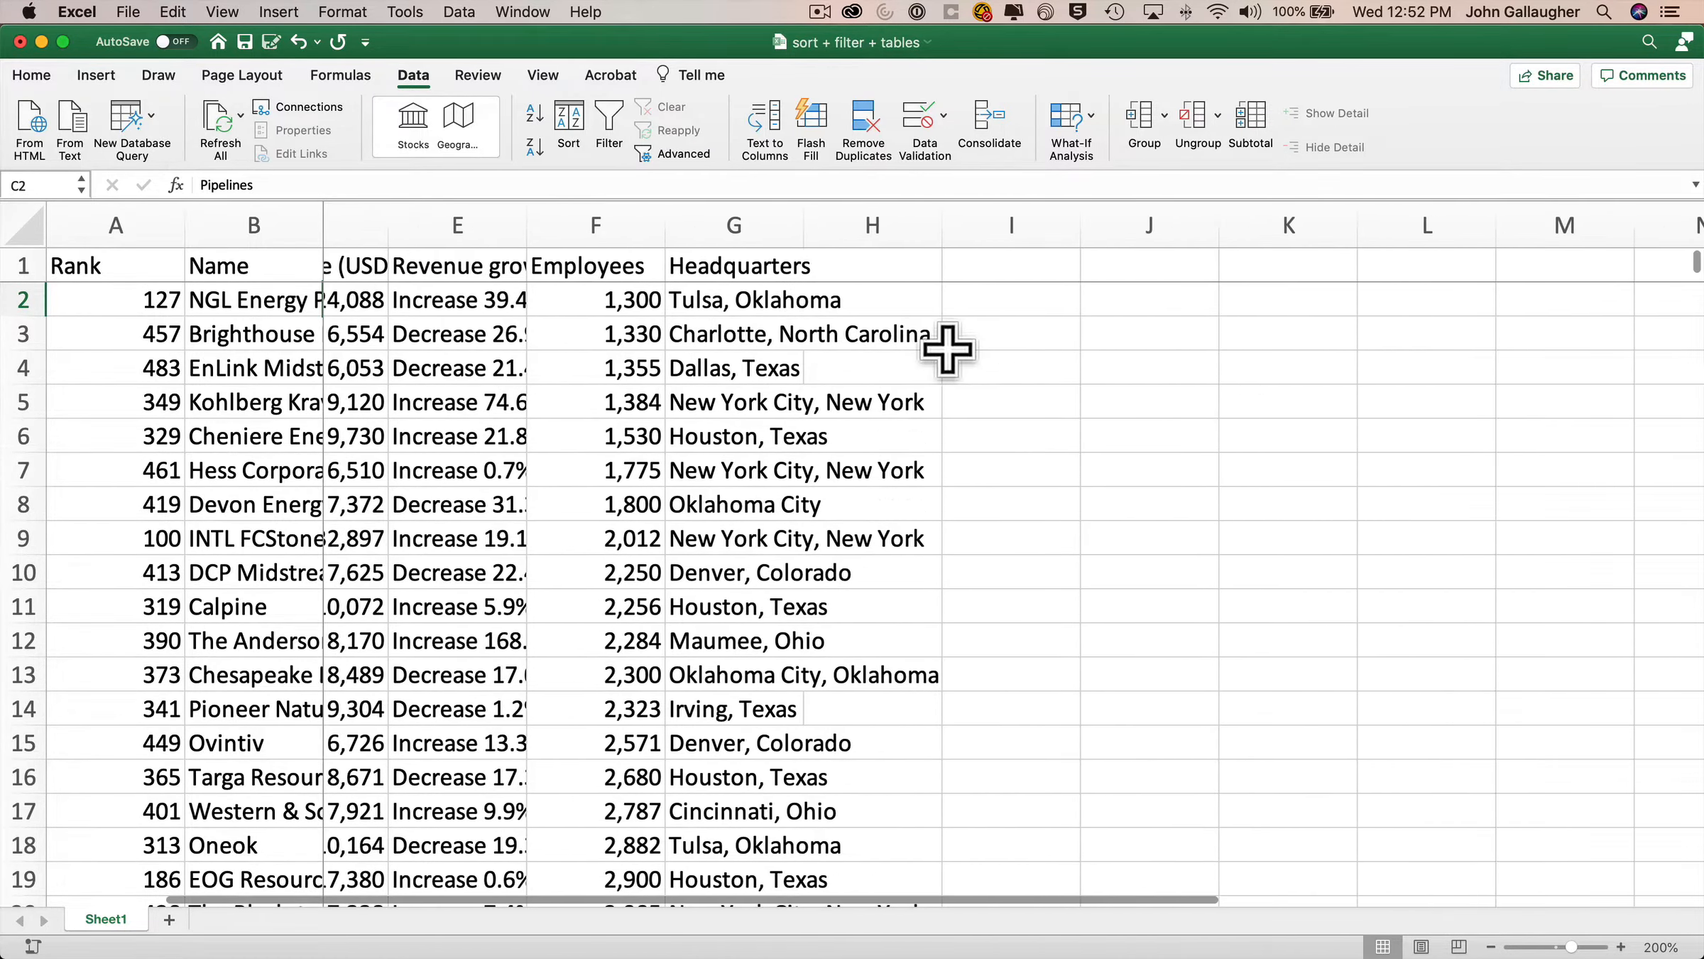
{"action": "scroll", "coordinate": [947, 348], "scroll_direction": "left", "scroll_amount": 6}
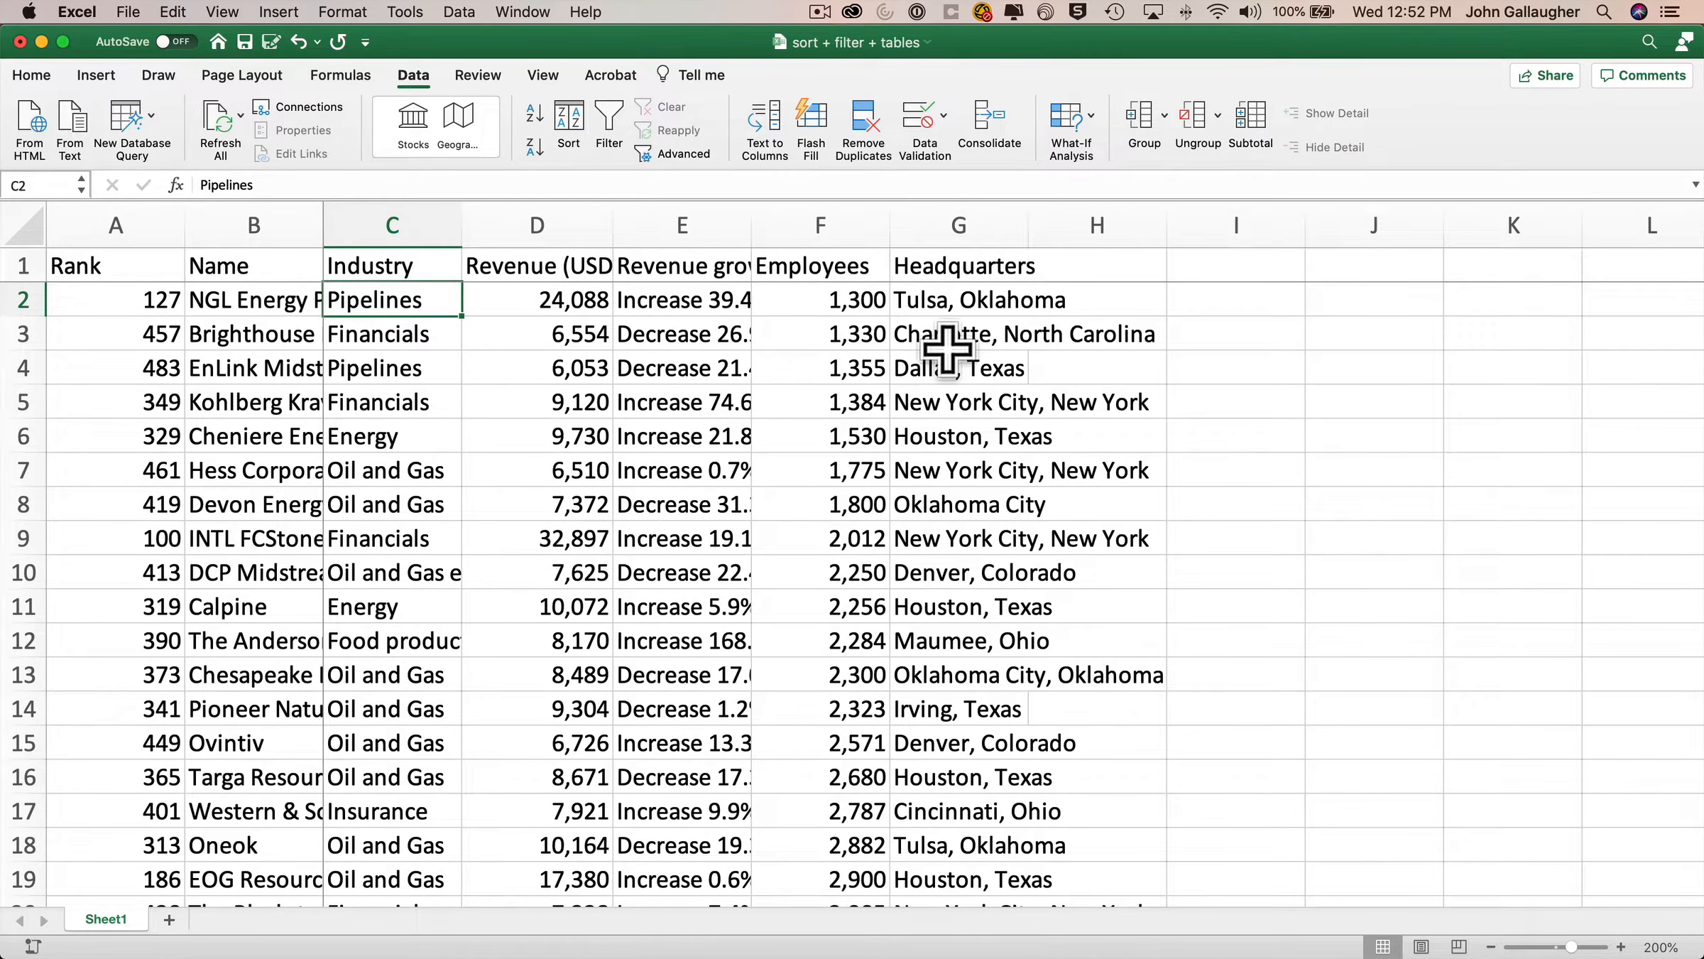
{"action": "left_click", "coordinate": [569, 126]}
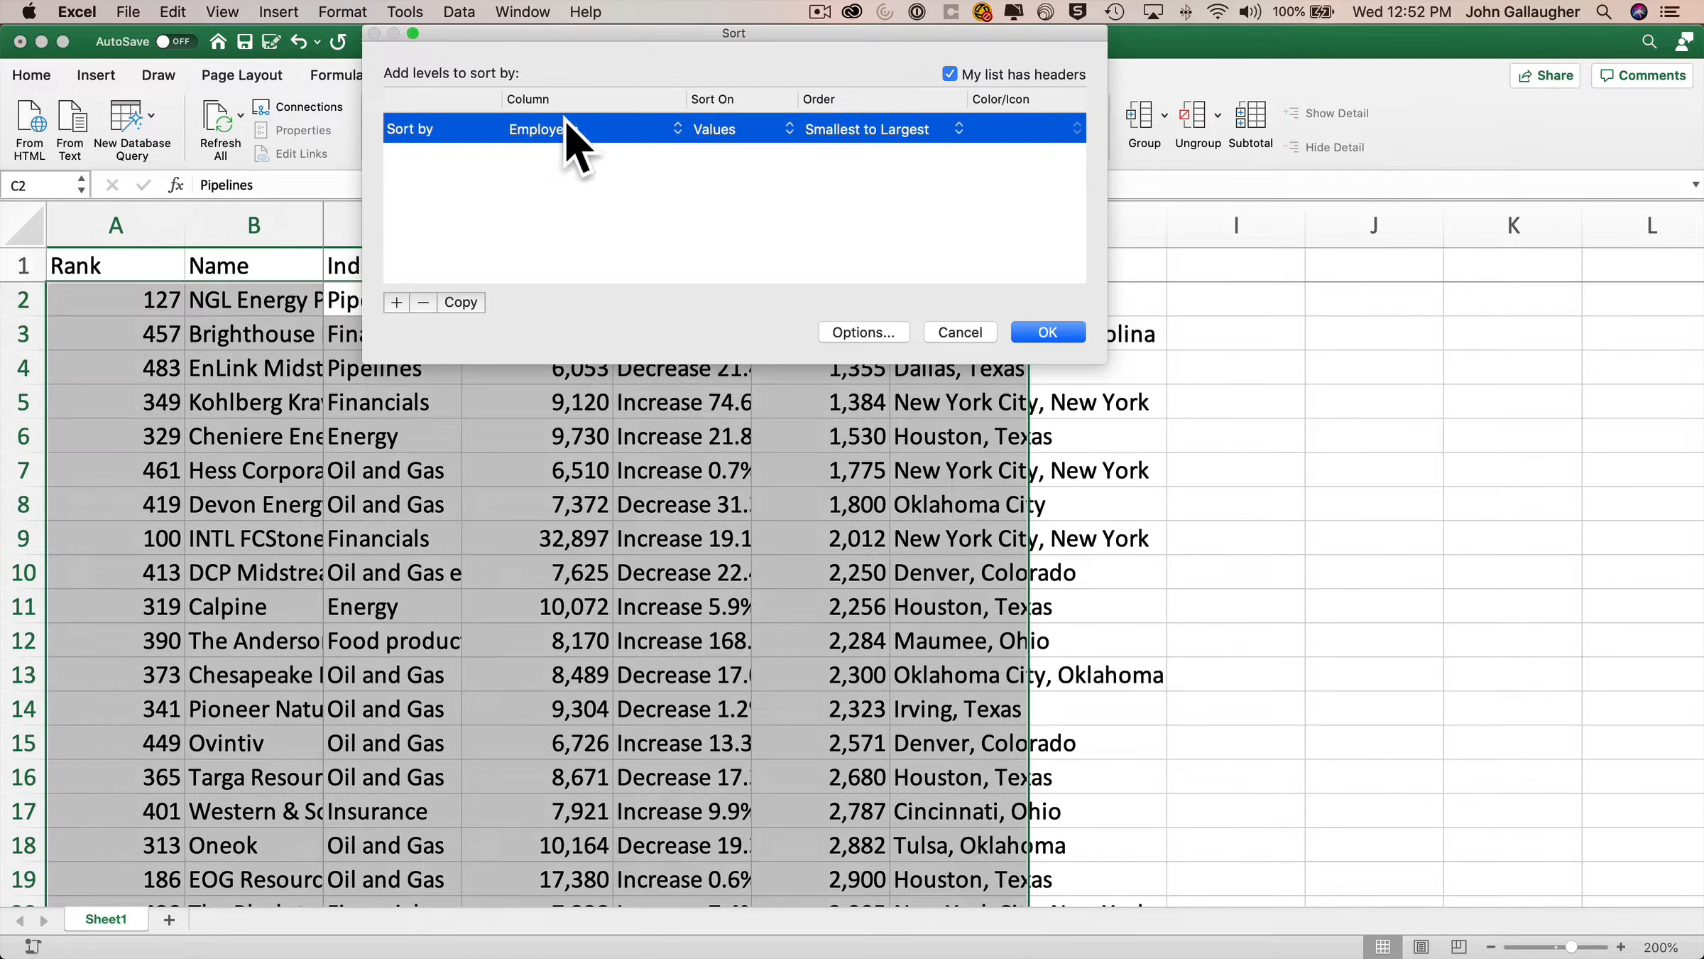
{"action": "left_click", "coordinate": [925, 133]}
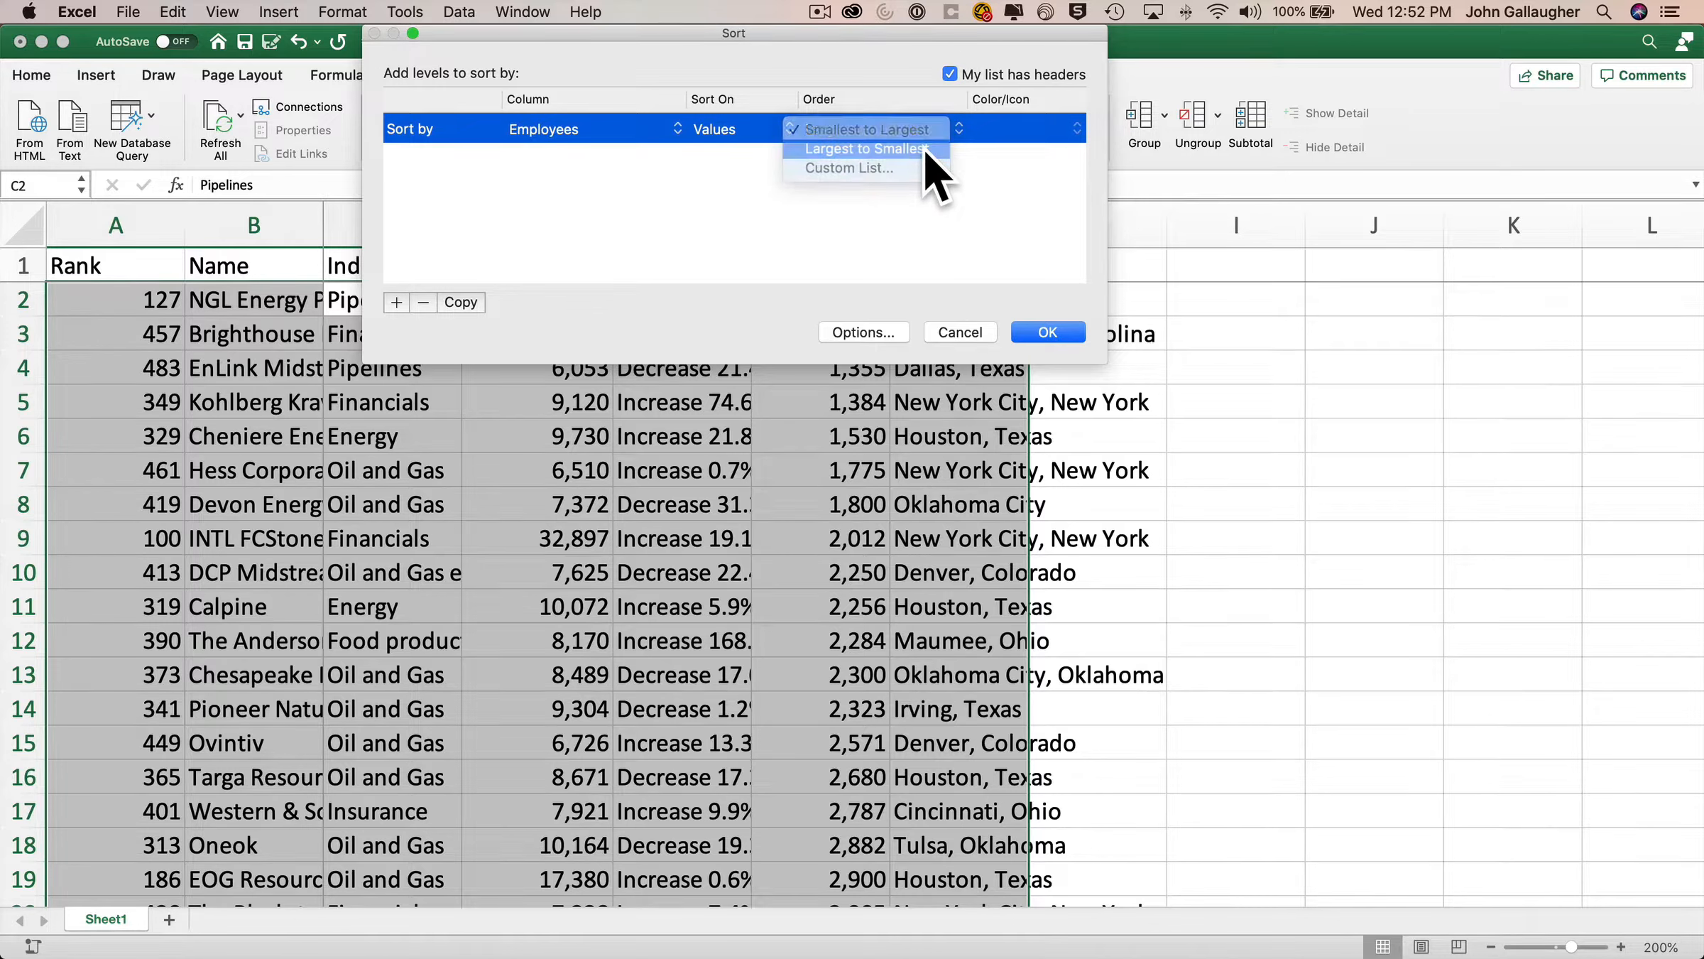
{"action": "left_click", "coordinate": [925, 151]}
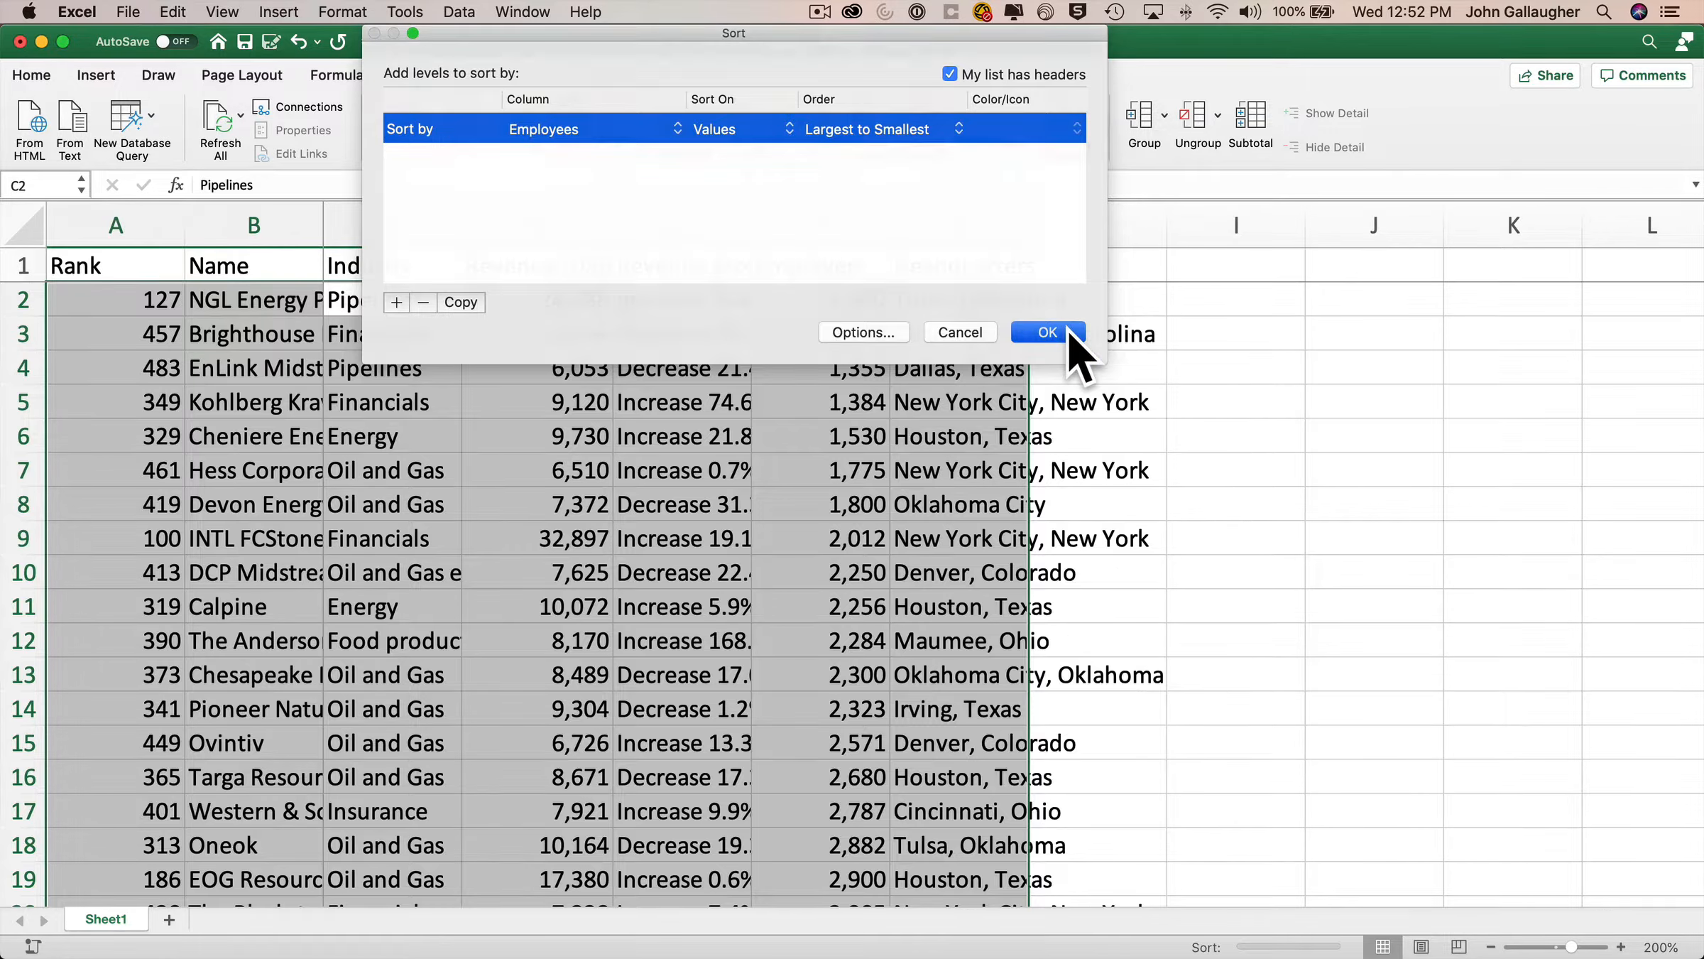
{"action": "left_click", "coordinate": [1069, 334]}
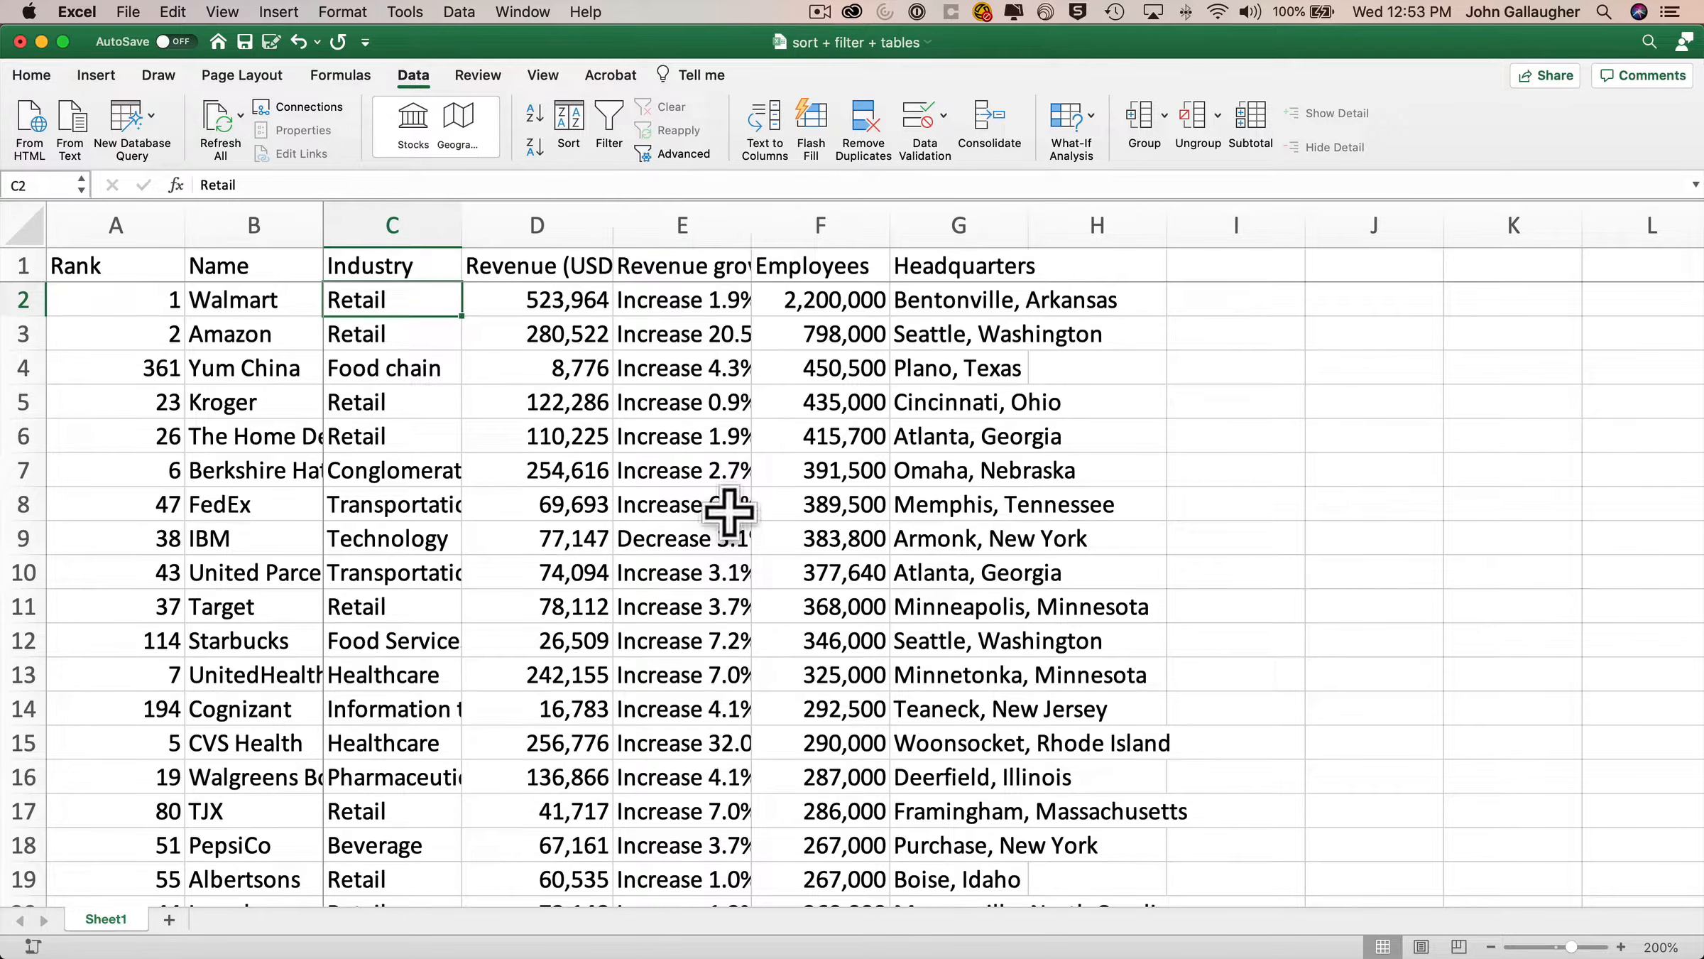
- Widen the Revenue growth column (E) to fit its contents and sort the list by Revenue growth from A to Z
{"action": "left_click_drag", "start_coordinate": [753, 224], "coordinate": [816, 225]}
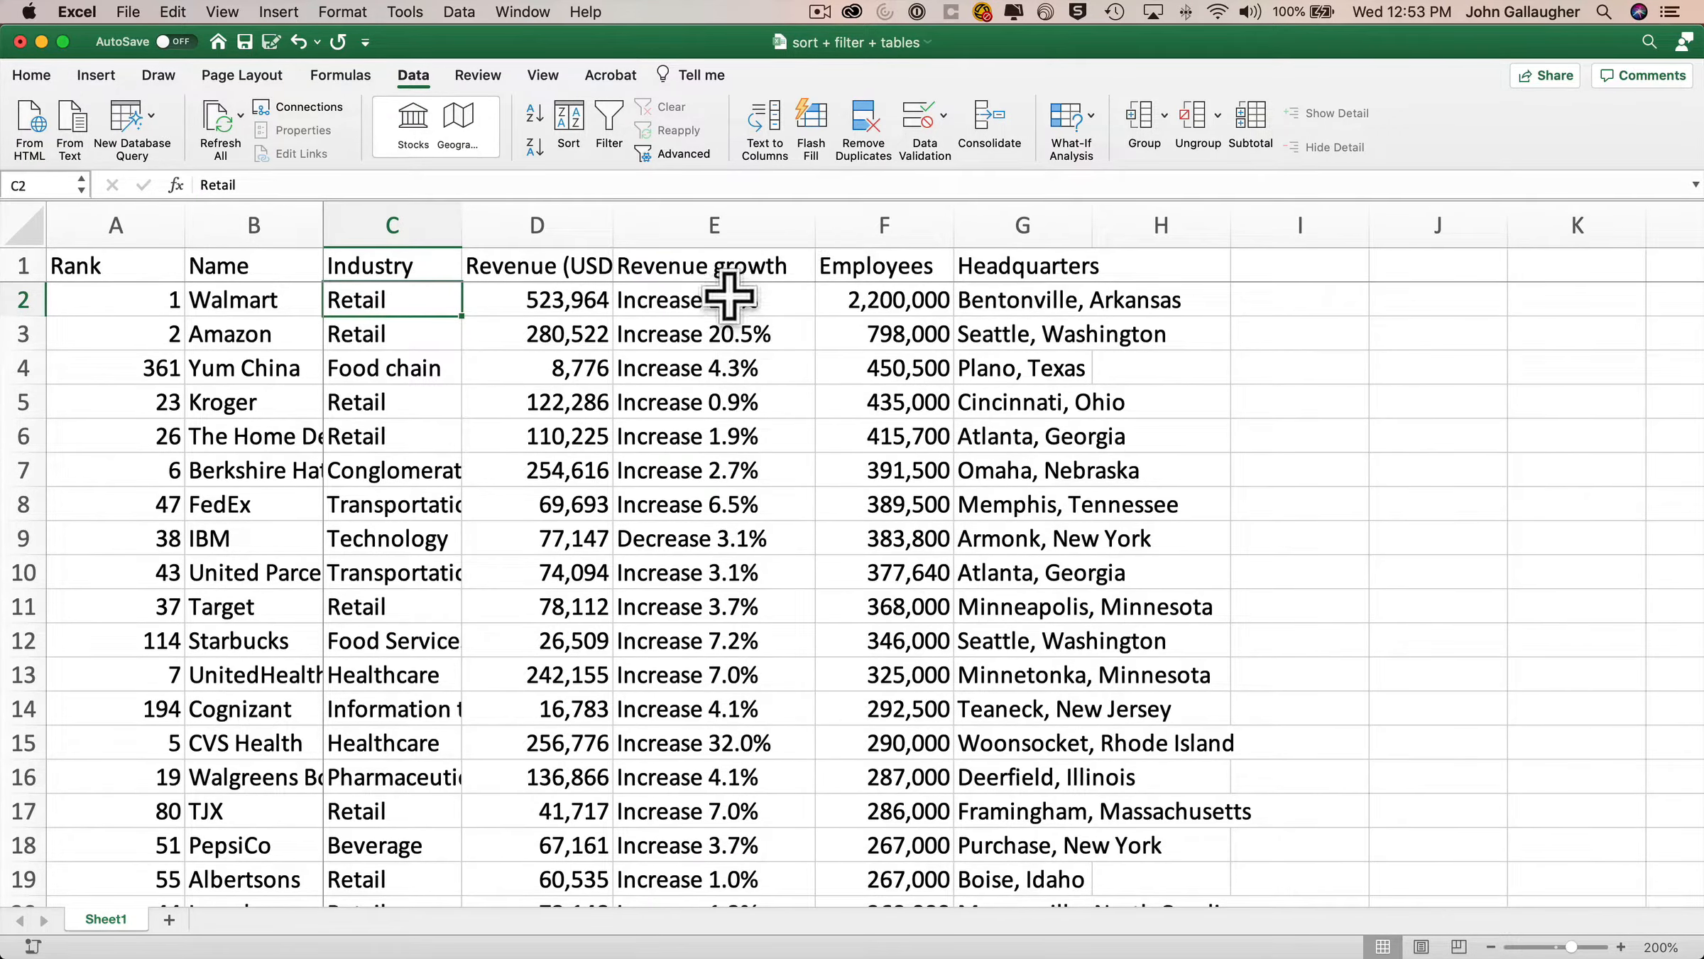
{"action": "left_click", "coordinate": [575, 128]}
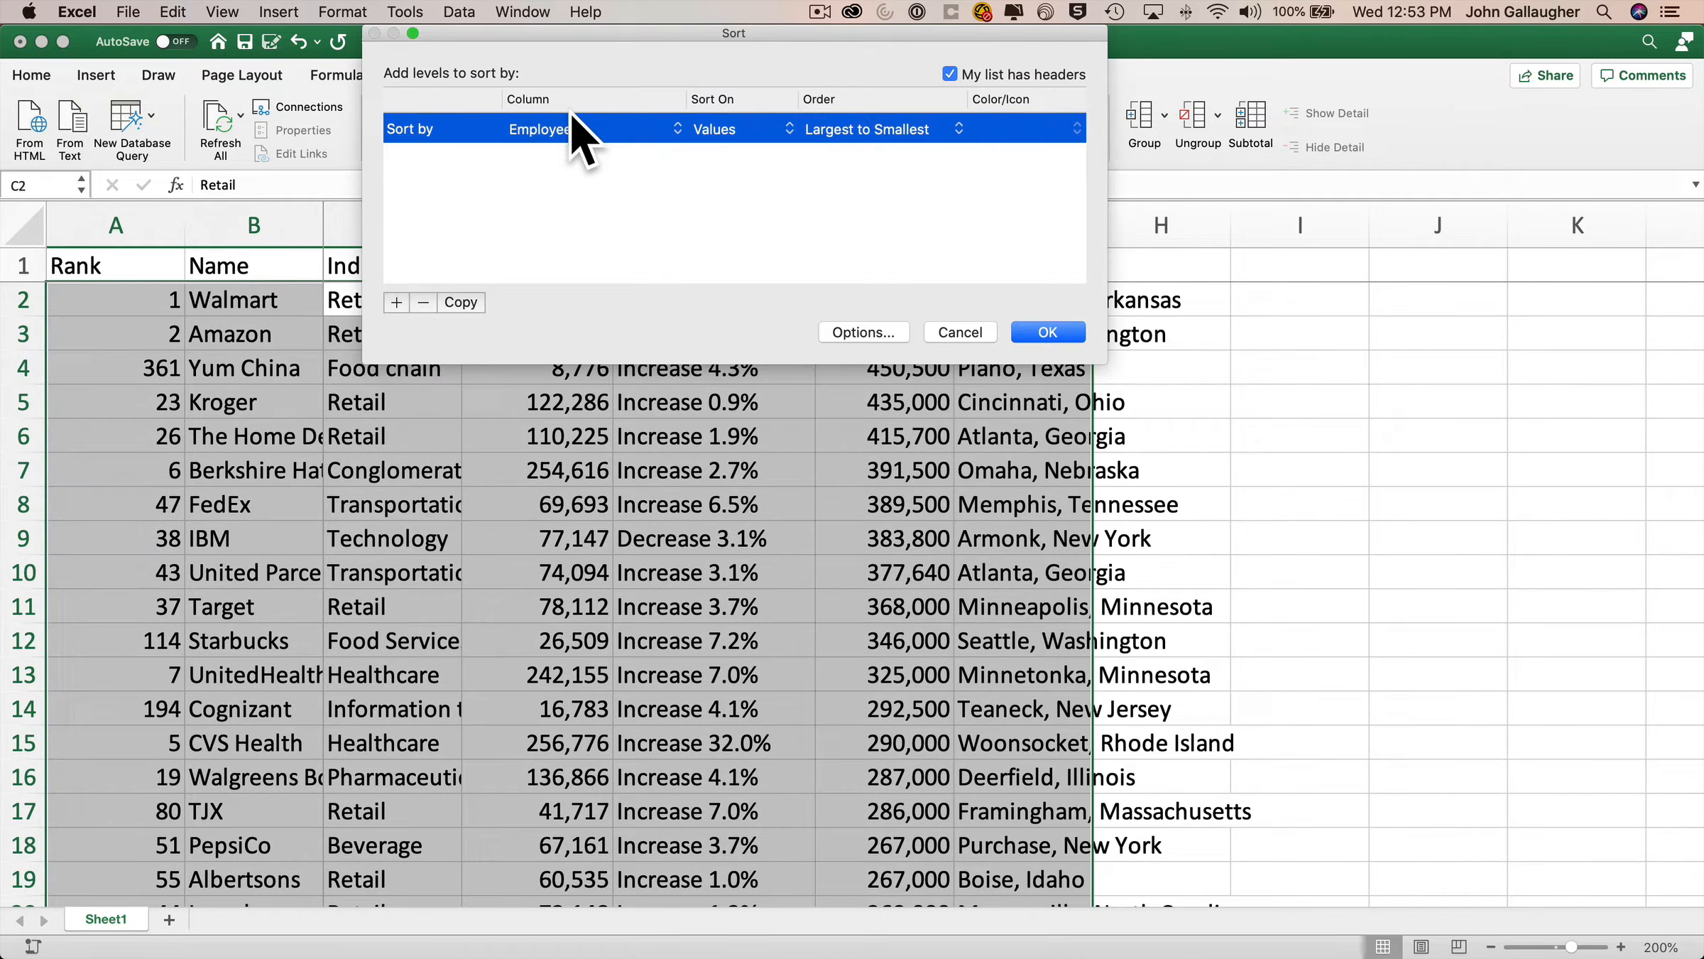
{"action": "left_click", "coordinate": [600, 130]}
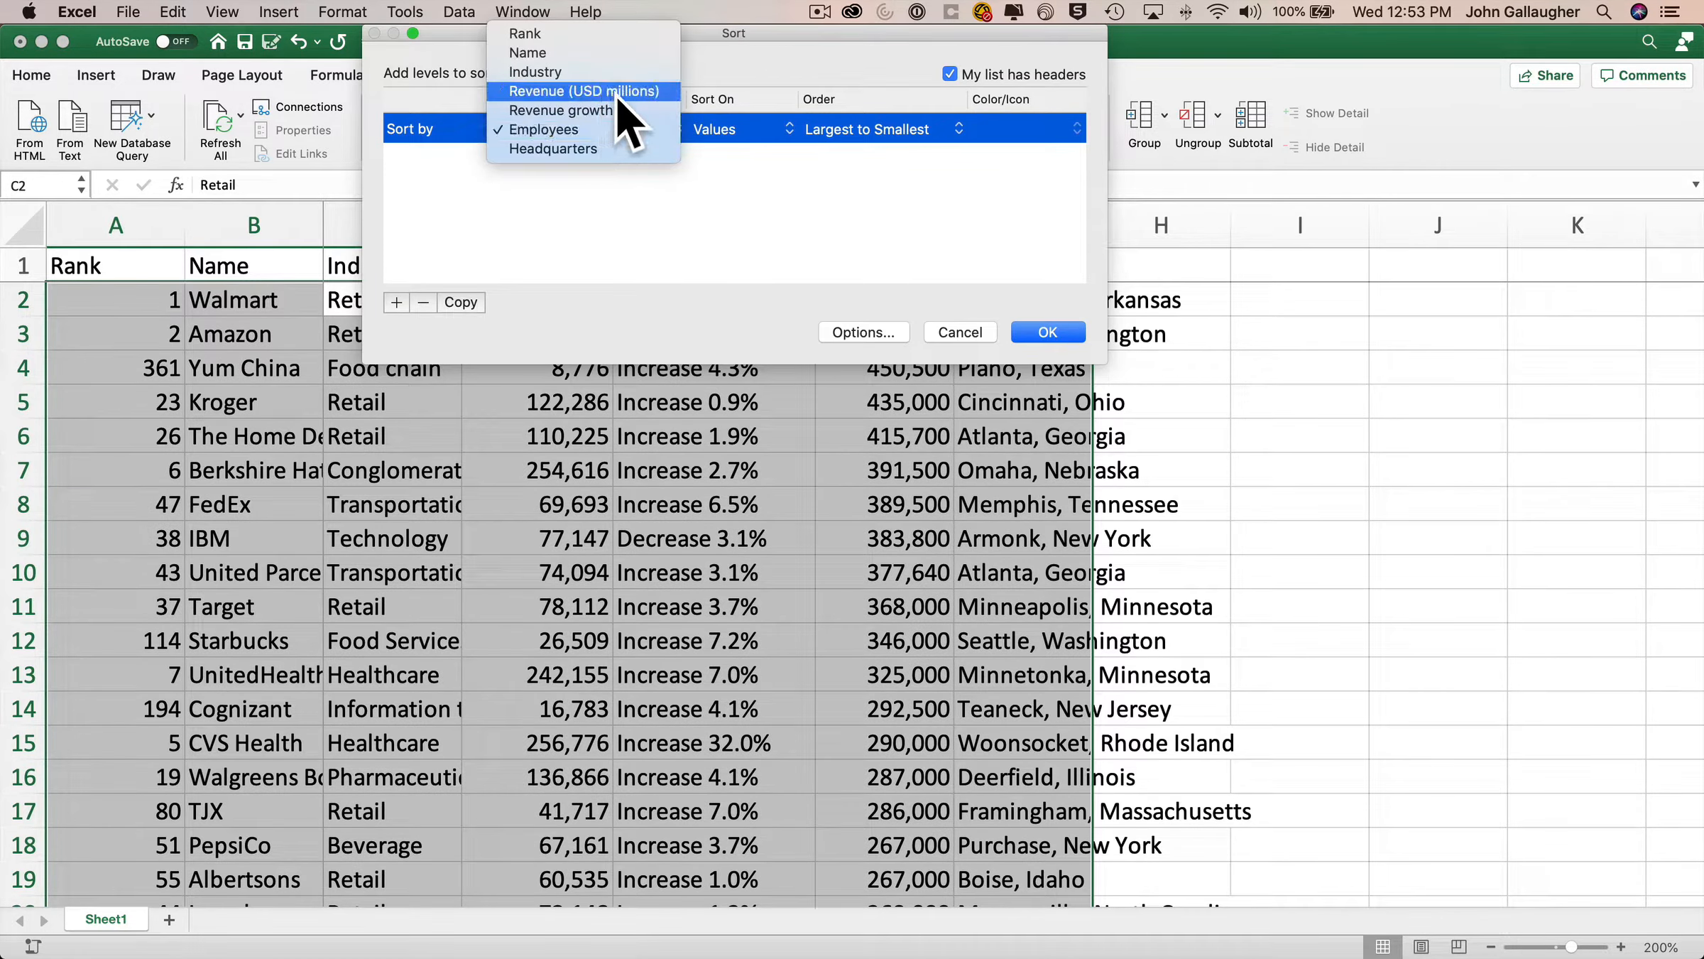
{"action": "left_click", "coordinate": [654, 110]}
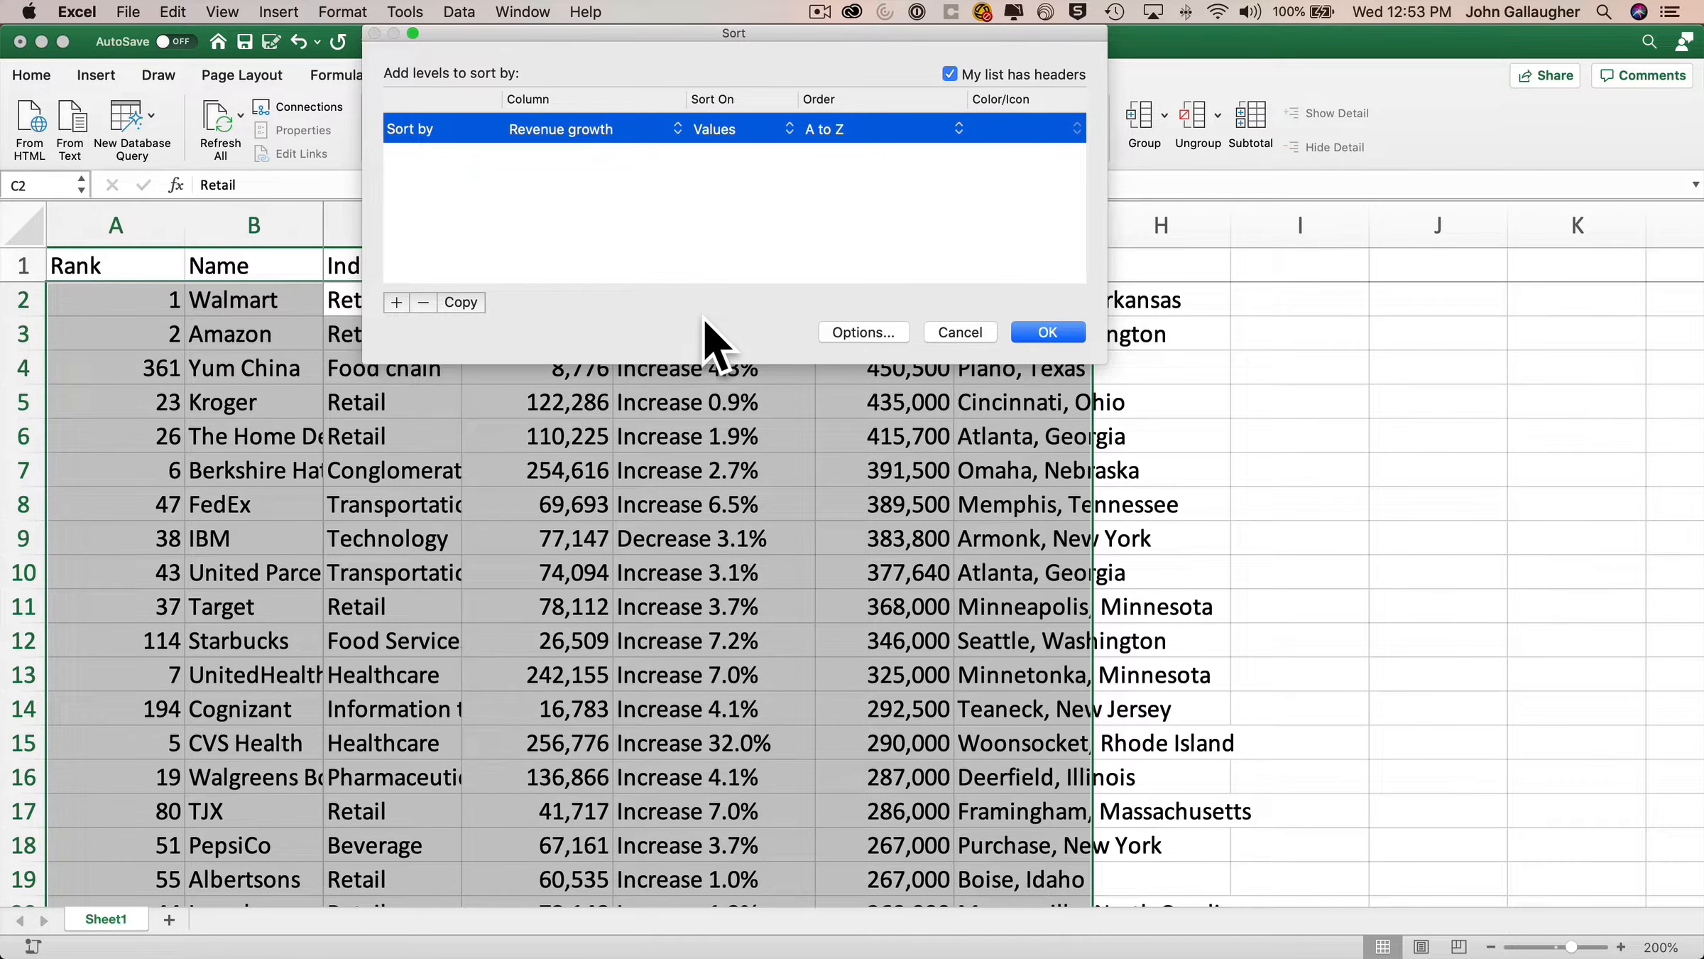
{"action": "left_click", "coordinate": [1048, 332]}
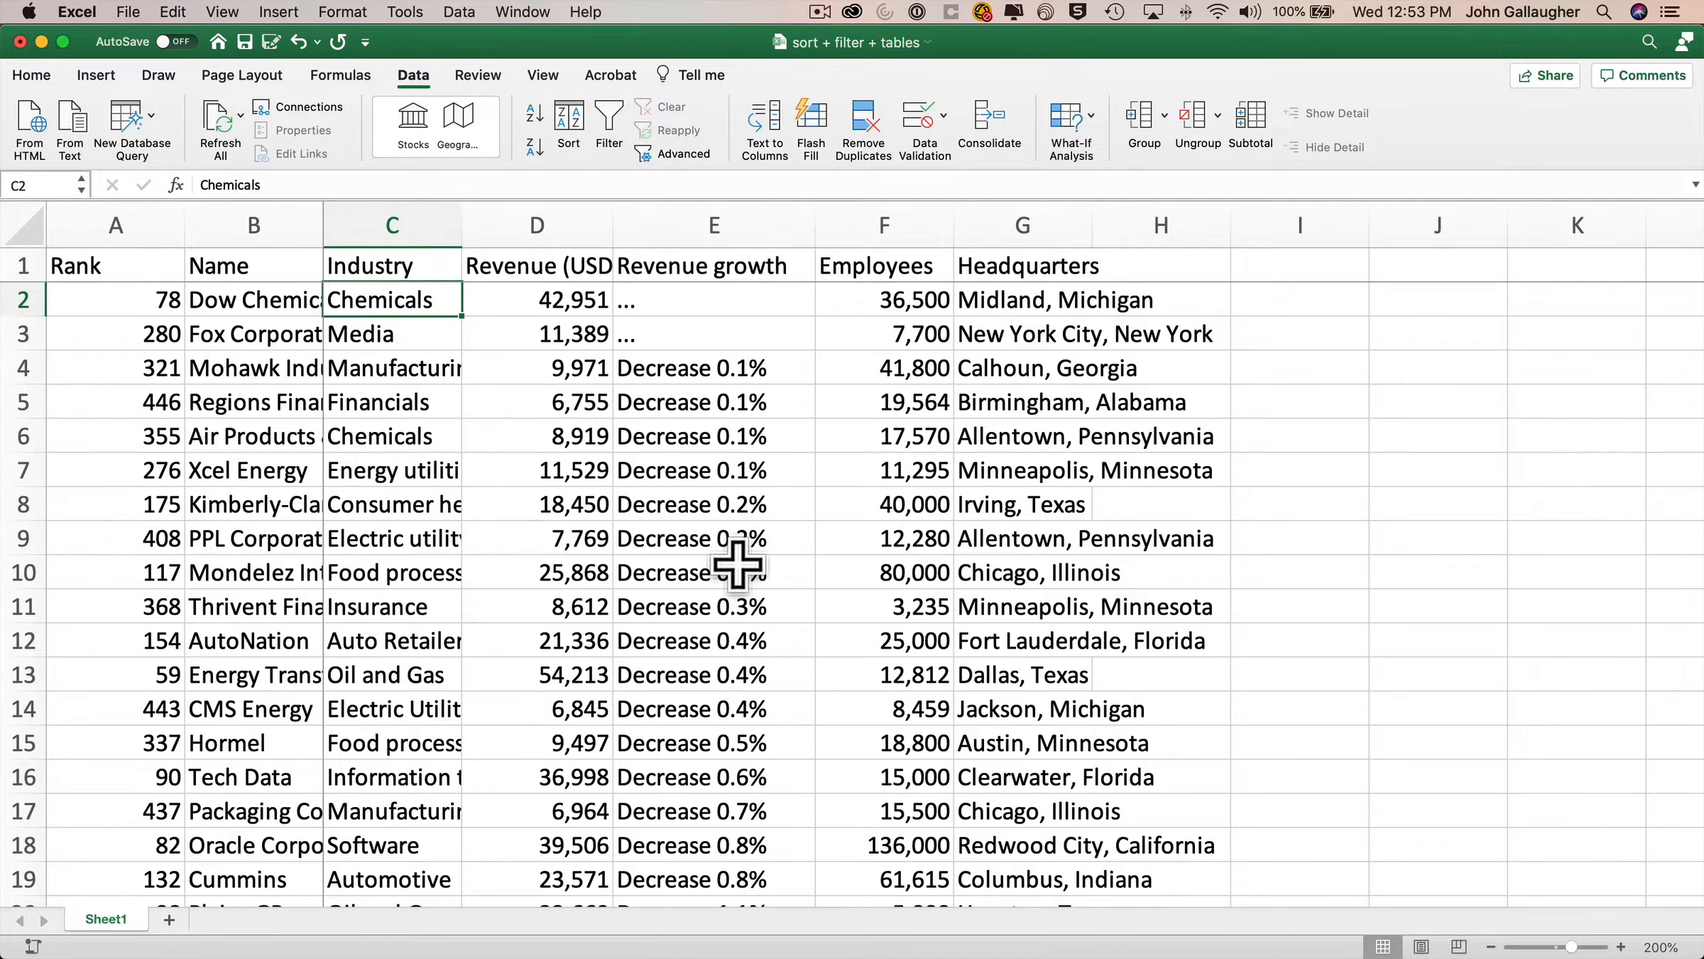
- Examine how the Revenue growth values are ordered down the sorted list, particularly the decreases around 1%, 10% and 2%
{"action": "scroll", "coordinate": [739, 565], "scroll_direction": "down", "scroll_amount": 10}
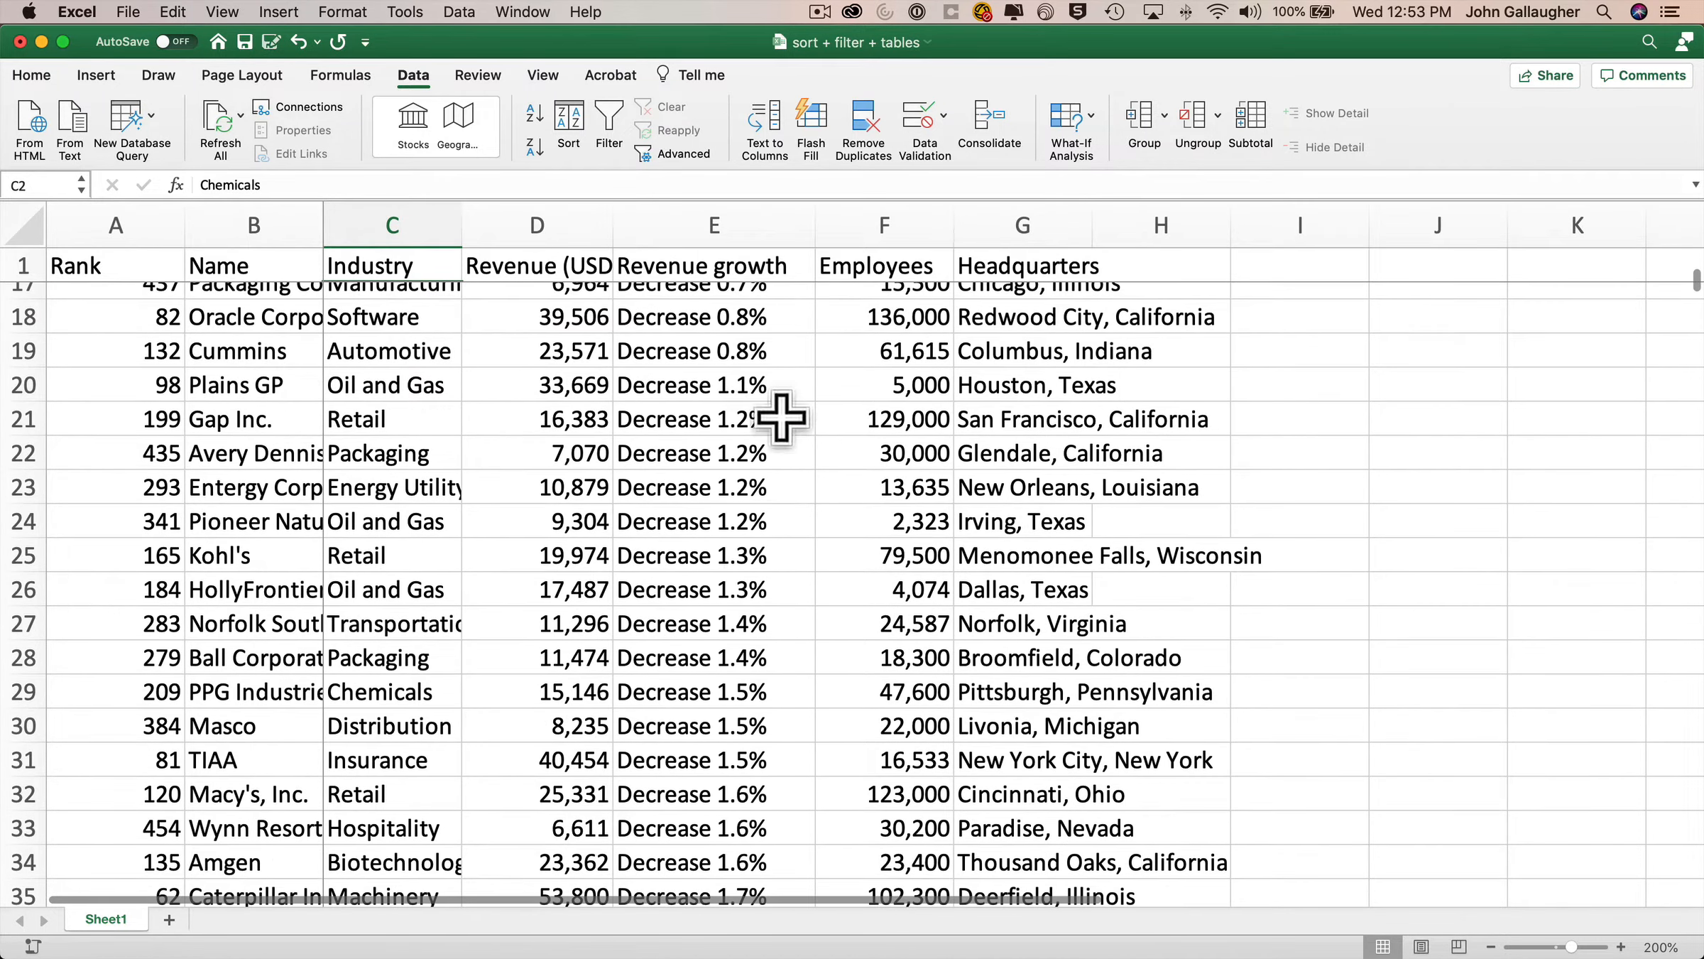
{"action": "scroll", "coordinate": [753, 719], "scroll_direction": "down", "scroll_amount": 1}
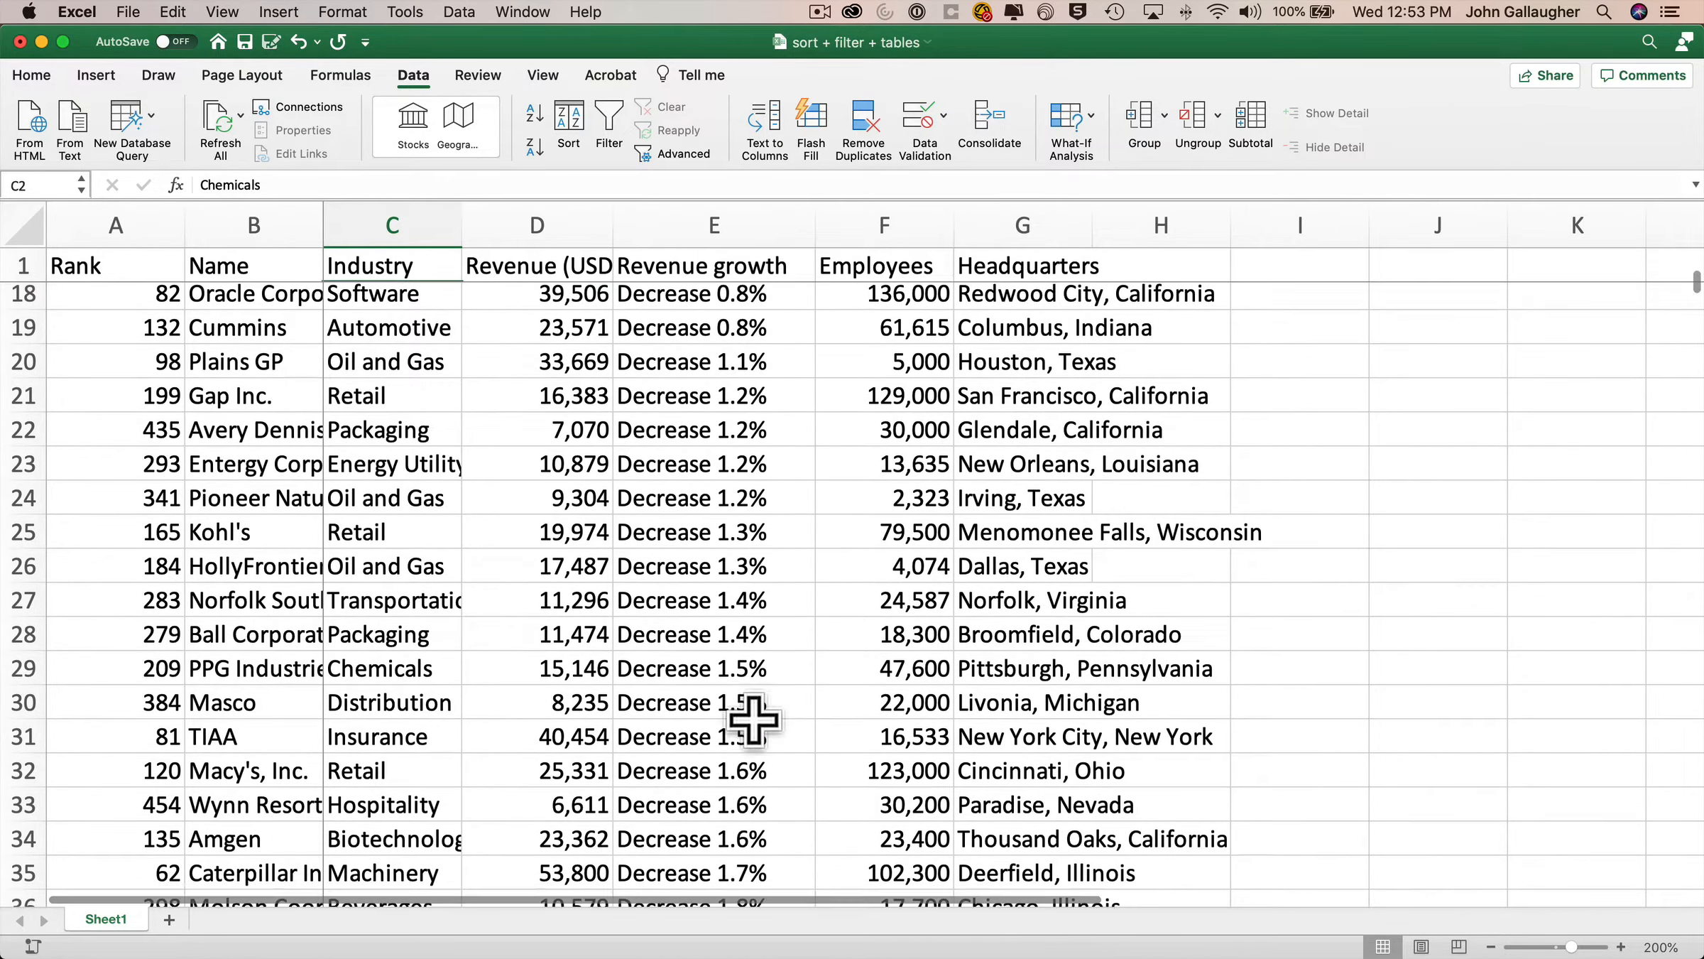
{"action": "scroll", "coordinate": [754, 719], "scroll_direction": "down", "scroll_amount": 9}
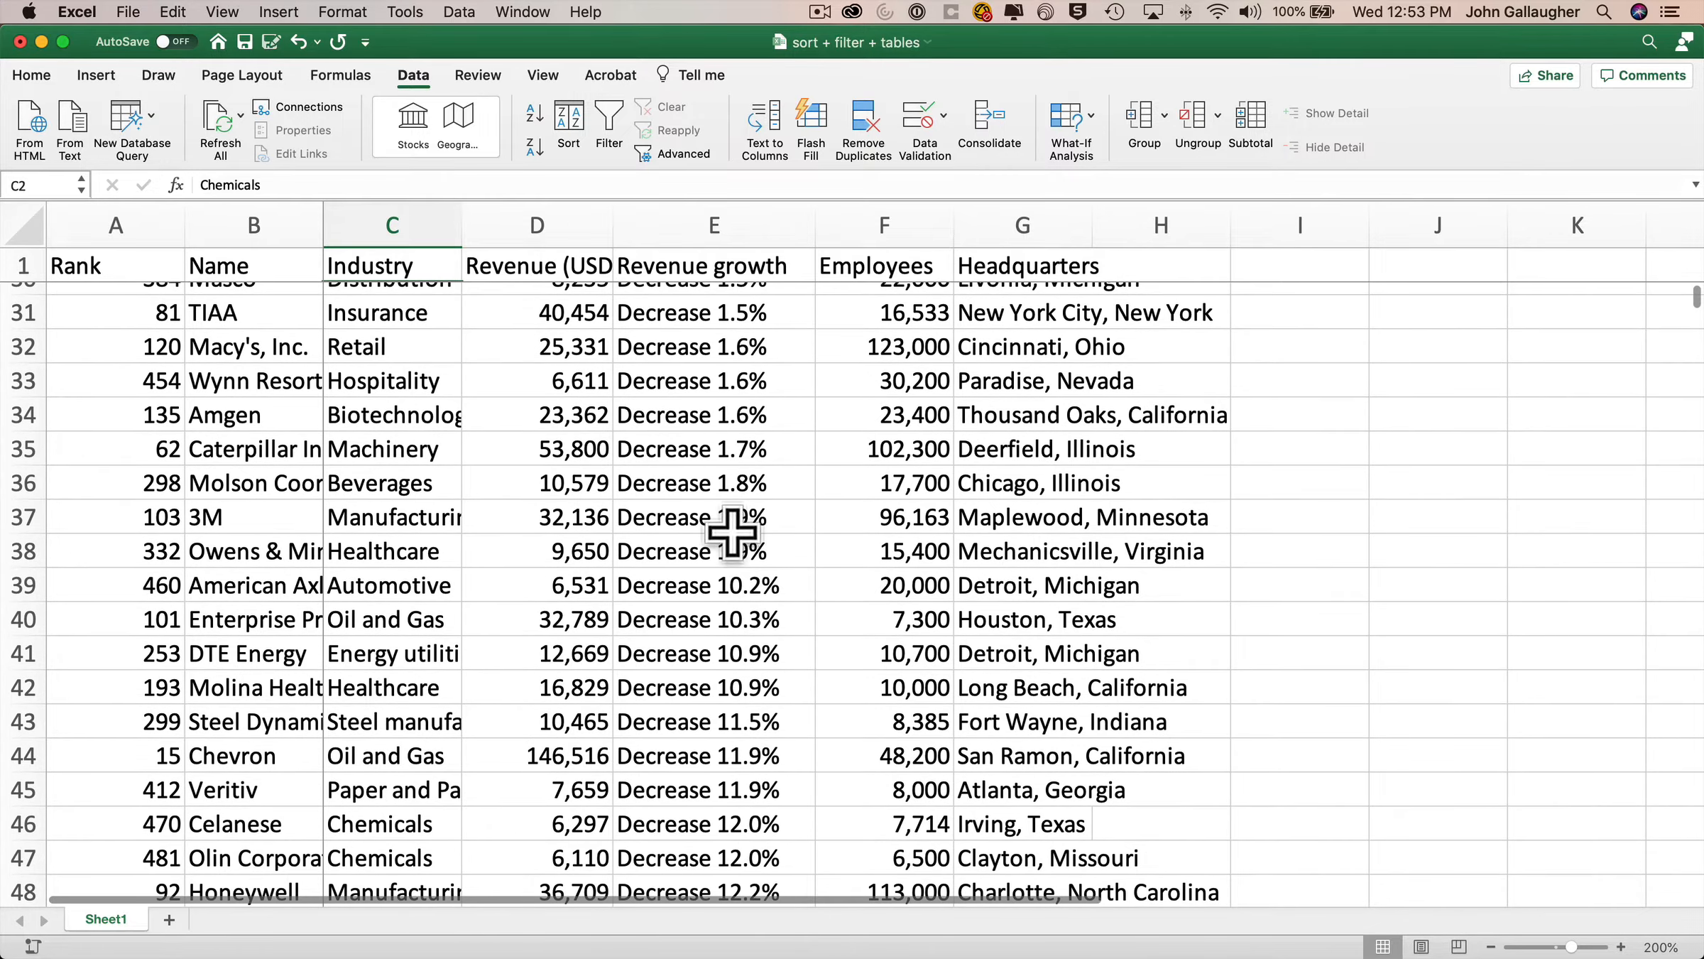
{"action": "scroll", "coordinate": [765, 634], "scroll_direction": "down", "scroll_amount": 13}
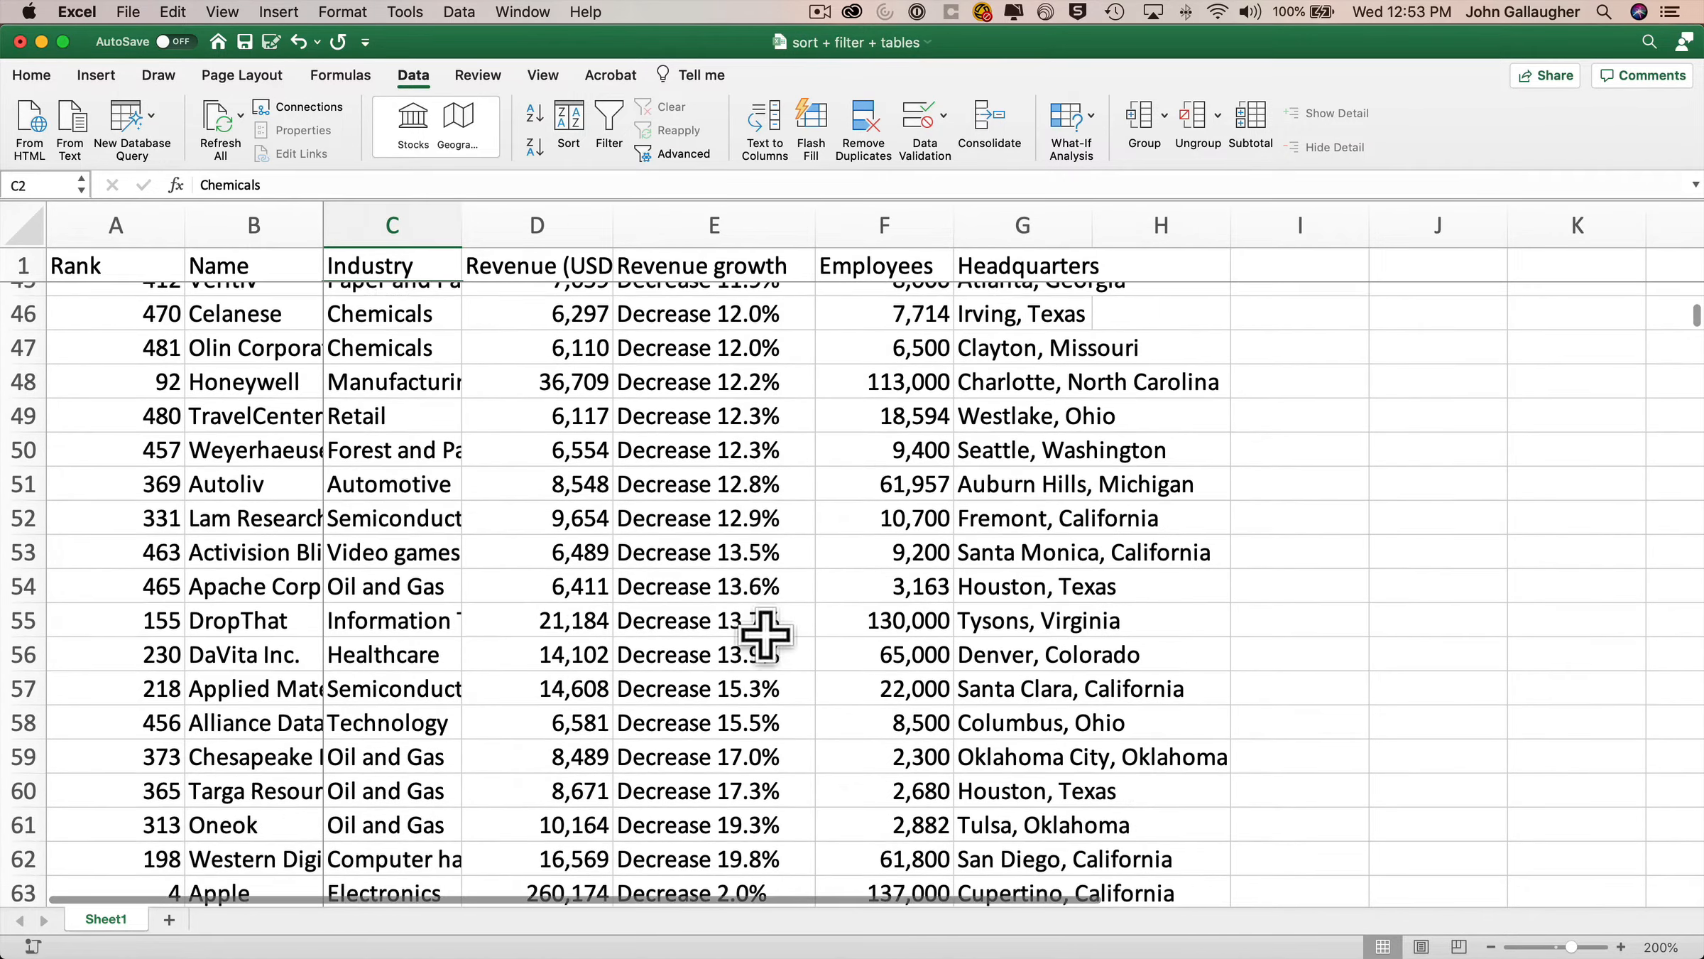
{"action": "scroll", "coordinate": [765, 634], "scroll_direction": "down", "scroll_amount": 1}
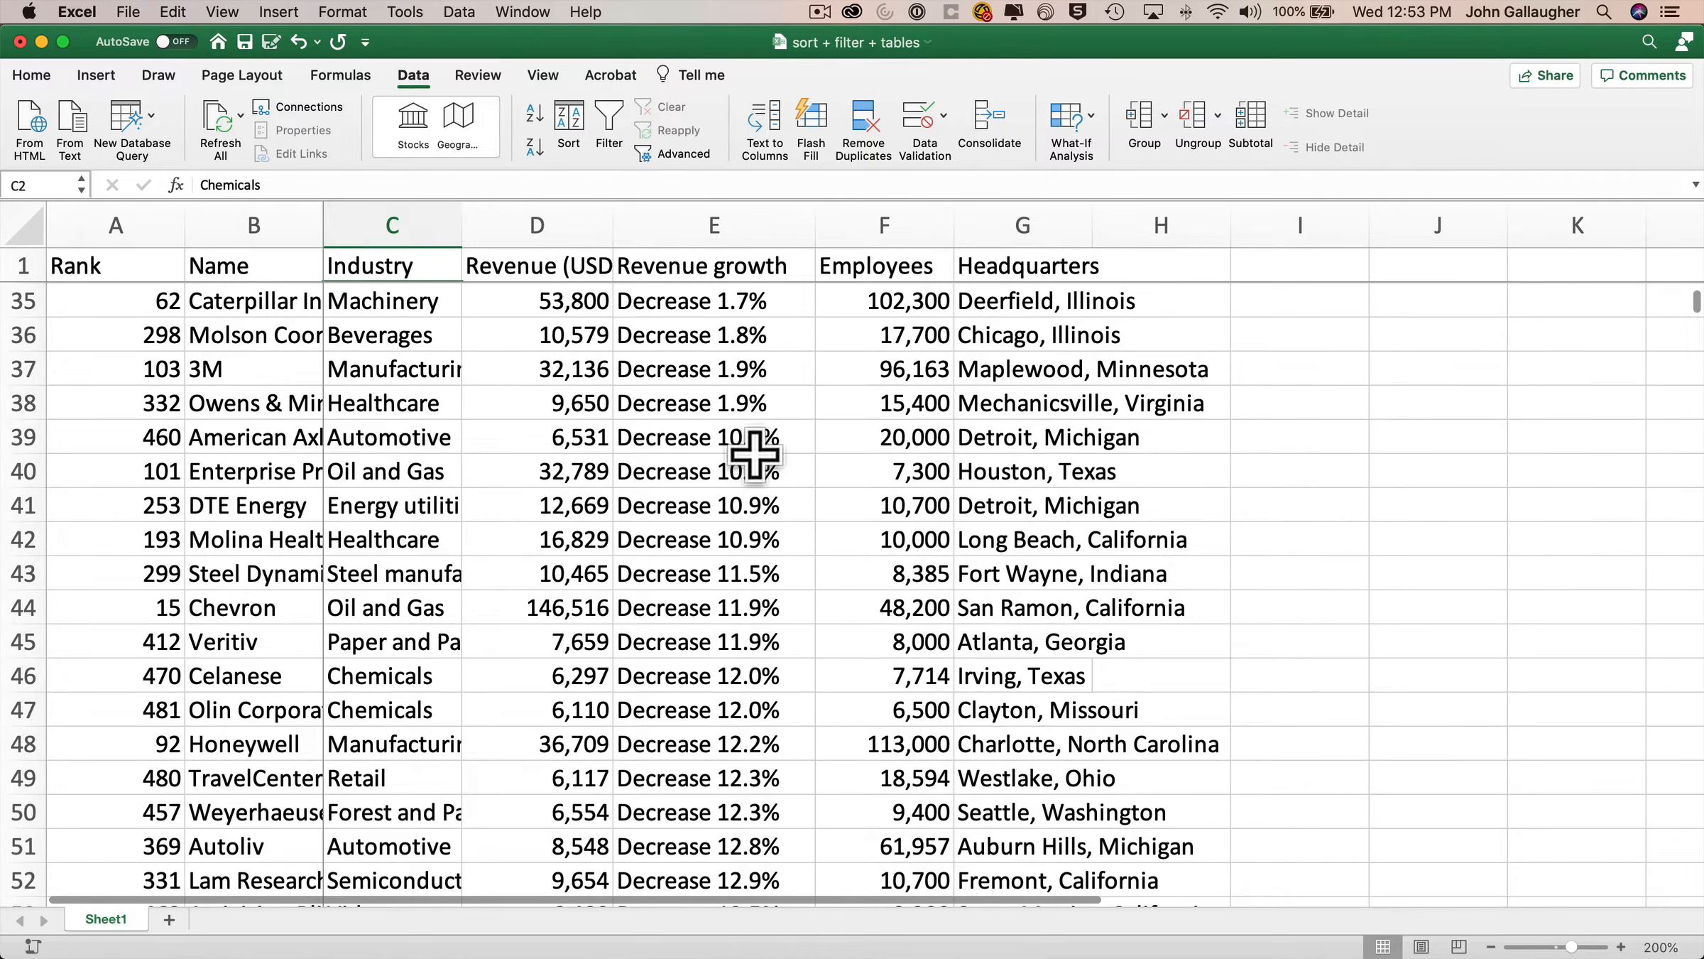
{"action": "scroll", "coordinate": [756, 587], "scroll_direction": "down", "scroll_amount": 1}
{"action": "scroll", "coordinate": [757, 587], "scroll_direction": "down", "scroll_amount": 10}
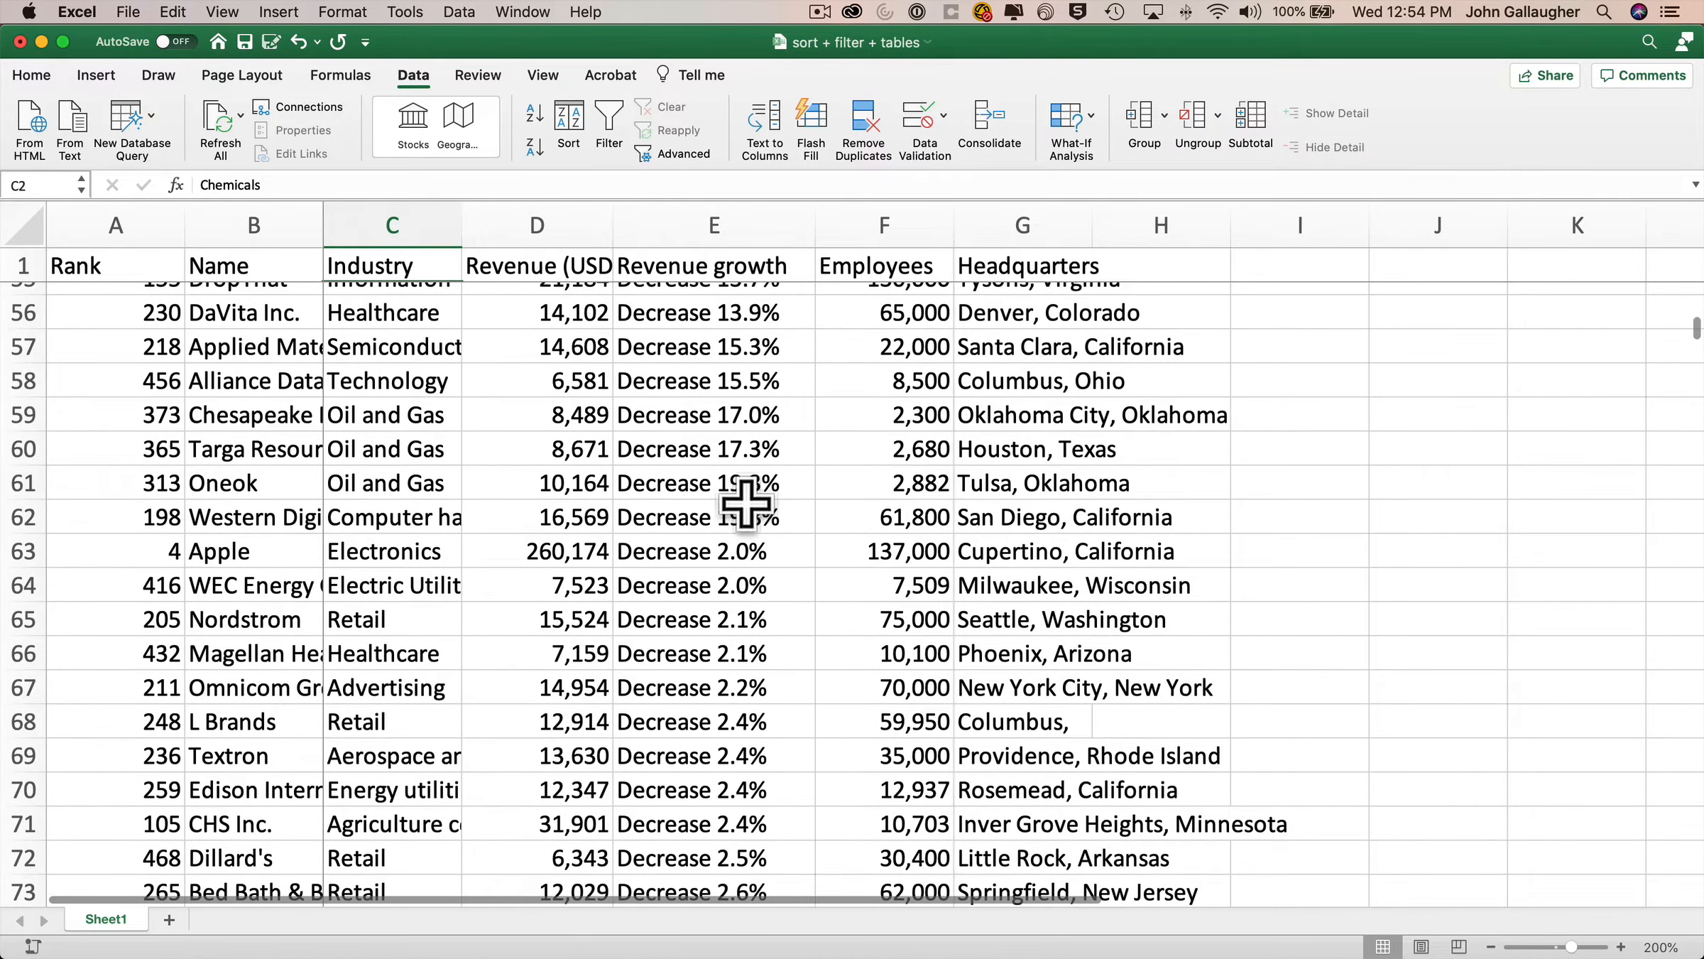
{"action": "scroll", "coordinate": [764, 586], "scroll_direction": "up", "scroll_amount": 8}
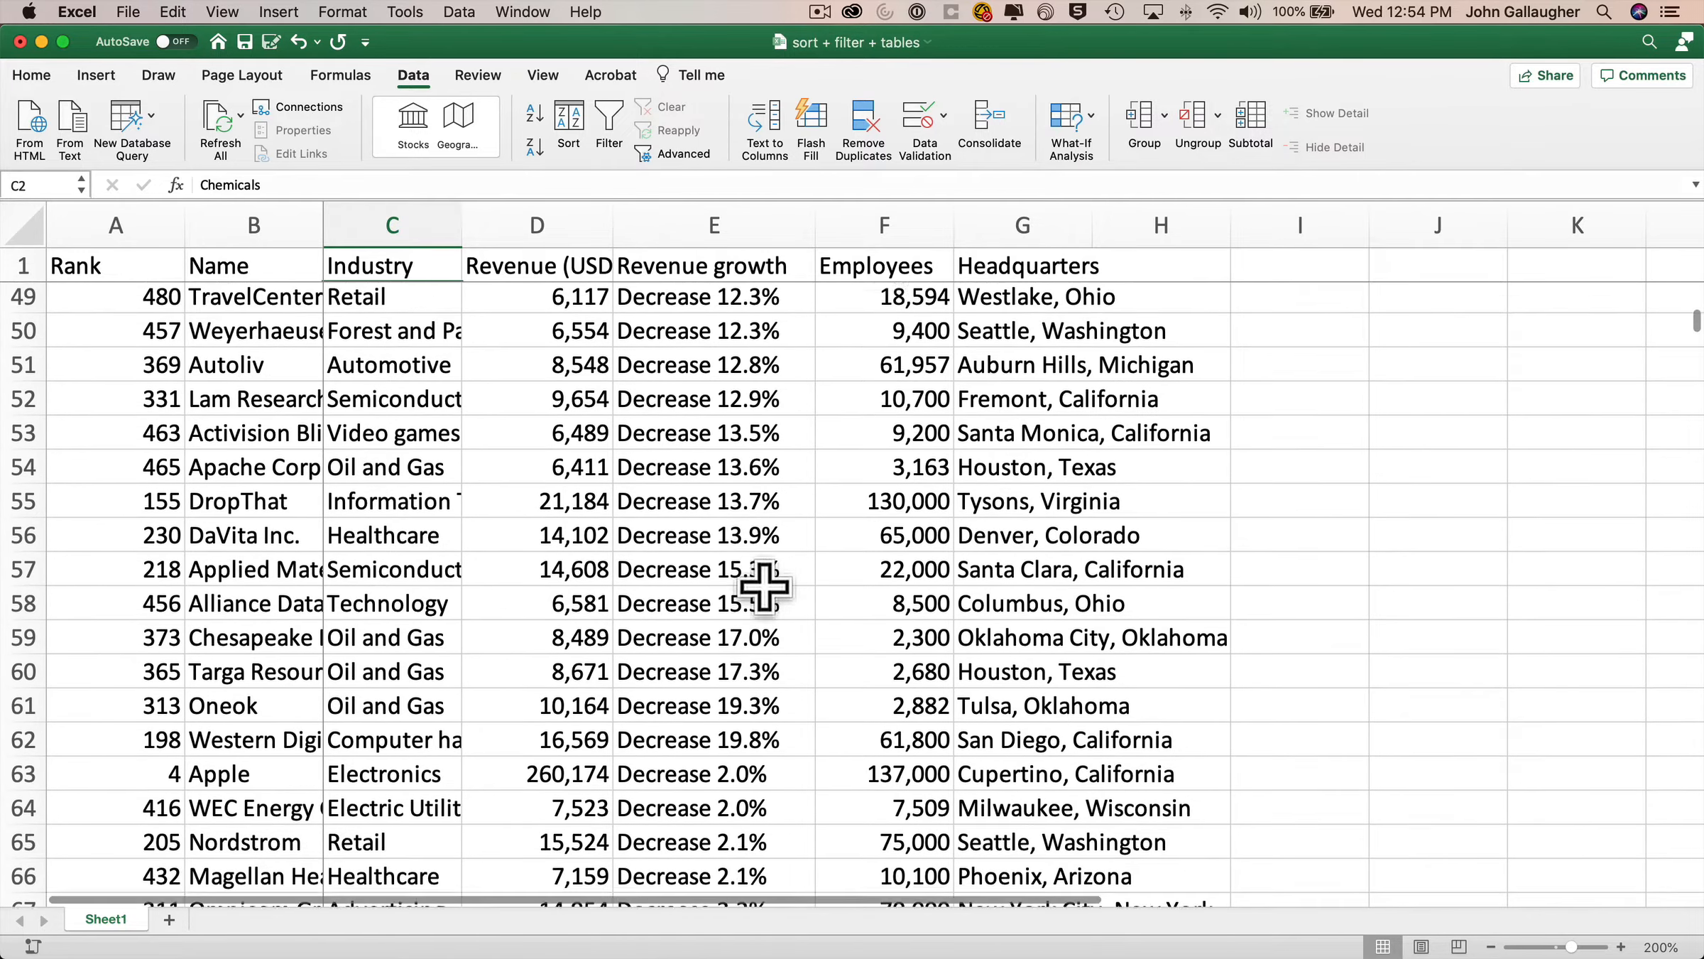
{"action": "scroll", "coordinate": [764, 584], "scroll_direction": "up", "scroll_amount": 1}
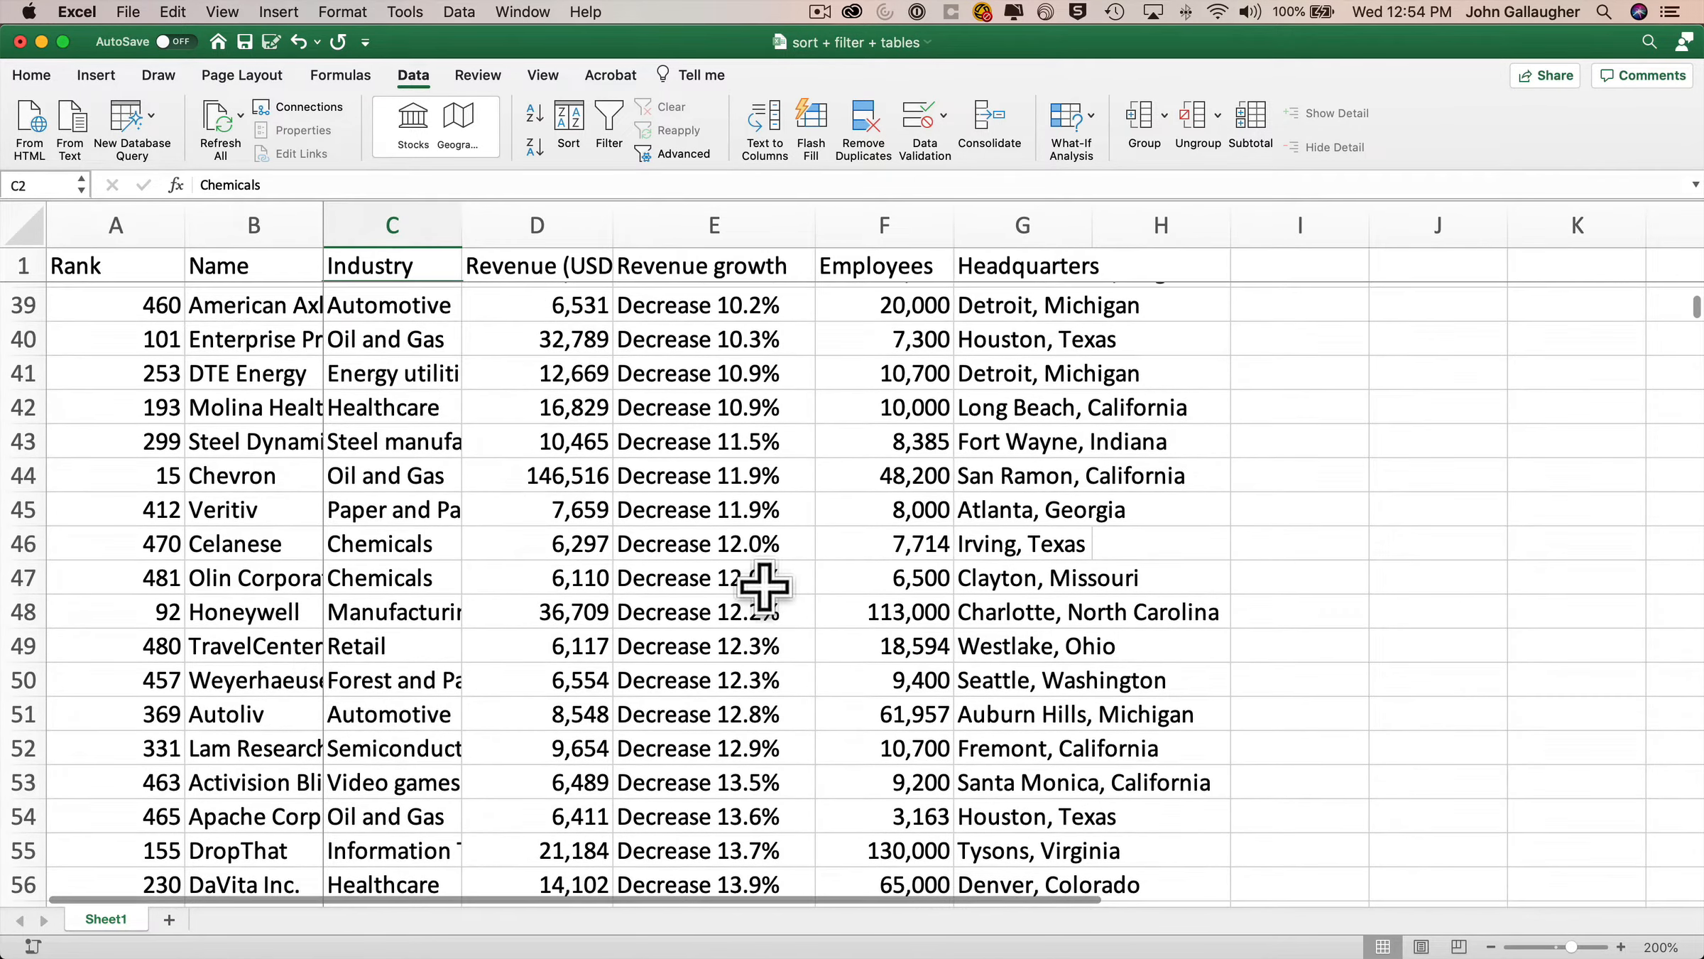
{"action": "scroll", "coordinate": [756, 430], "scroll_direction": "up", "scroll_amount": 2}
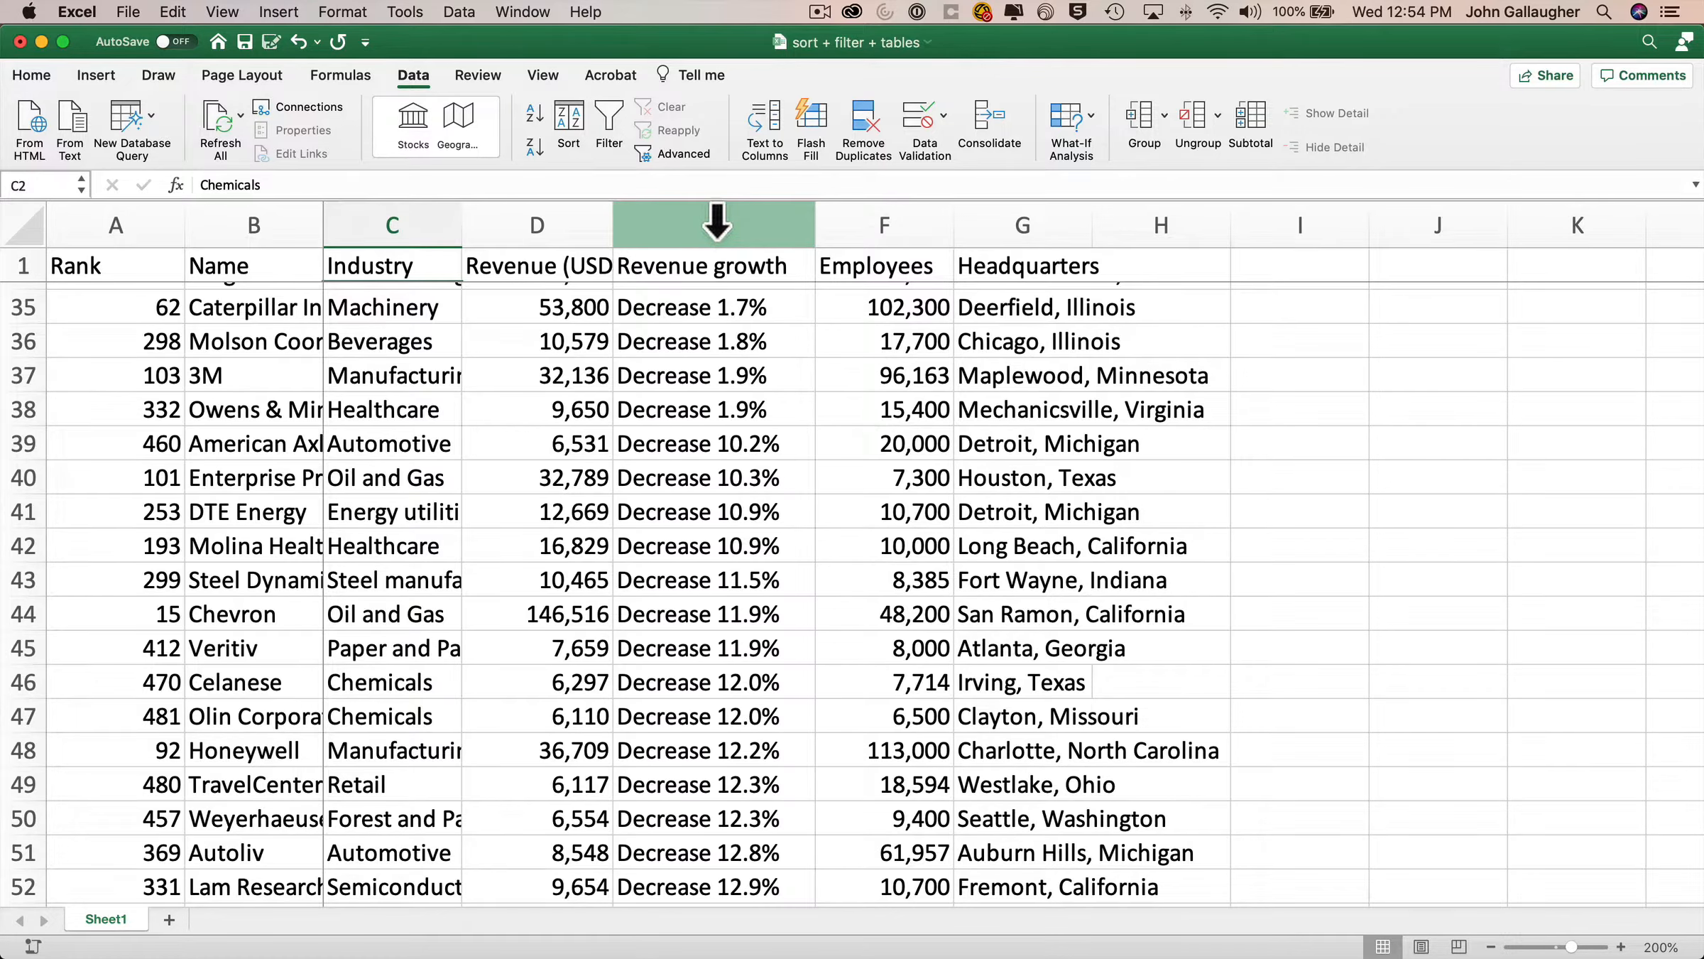
- Delete the entire Revenue growth column (E) from the company list
{"action": "right_click", "coordinate": [717, 224]}
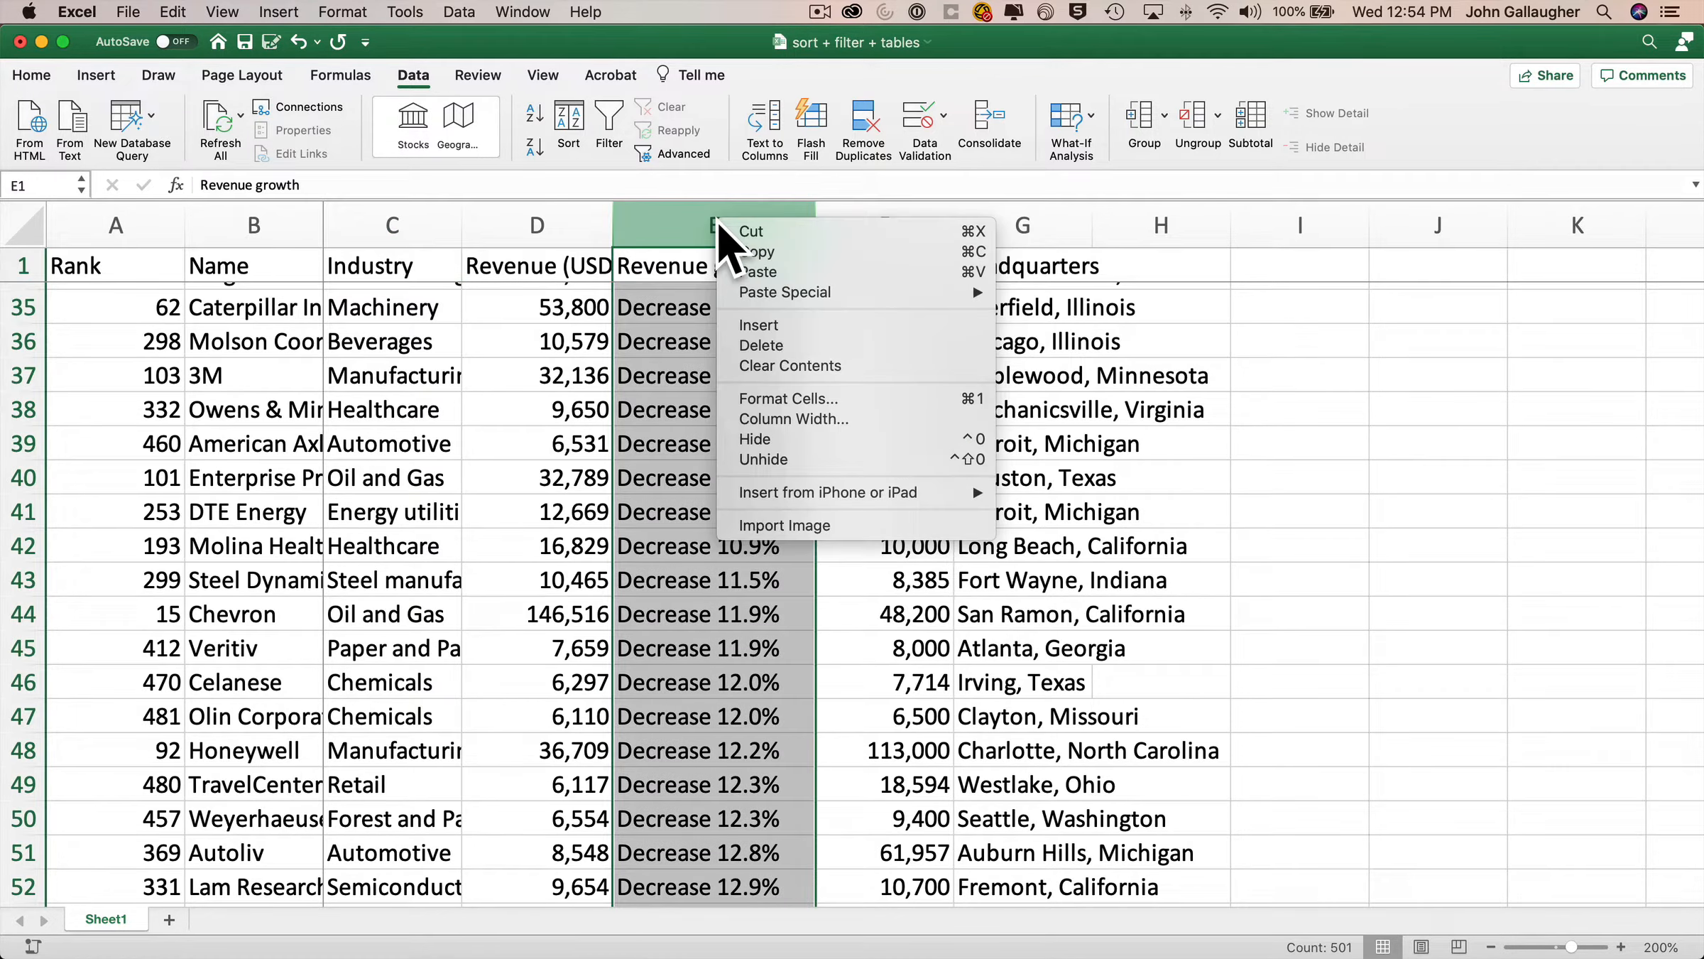
{"action": "left_click", "coordinate": [759, 345]}
{"action": "scroll", "coordinate": [785, 350], "scroll_direction": "up", "scroll_amount": 15}
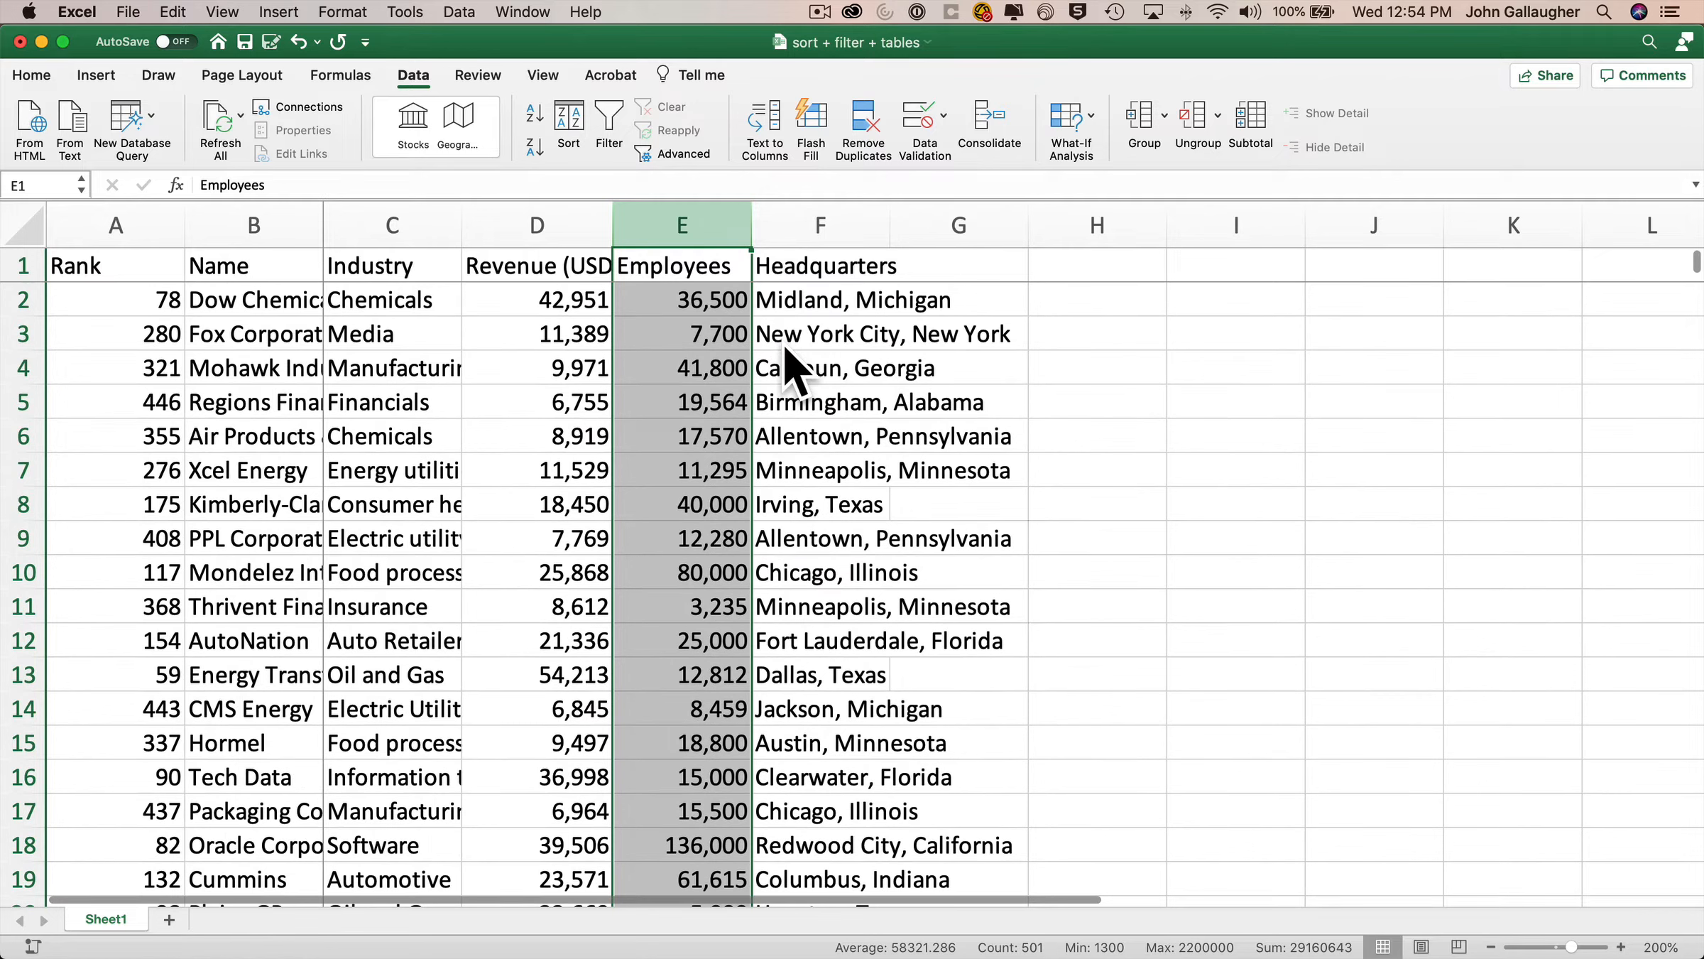
- Sort the company list by Rank in ascending order, keeping the first row as headers
{"action": "left_click", "coordinate": [653, 298]}
{"action": "left_click", "coordinate": [571, 127]}
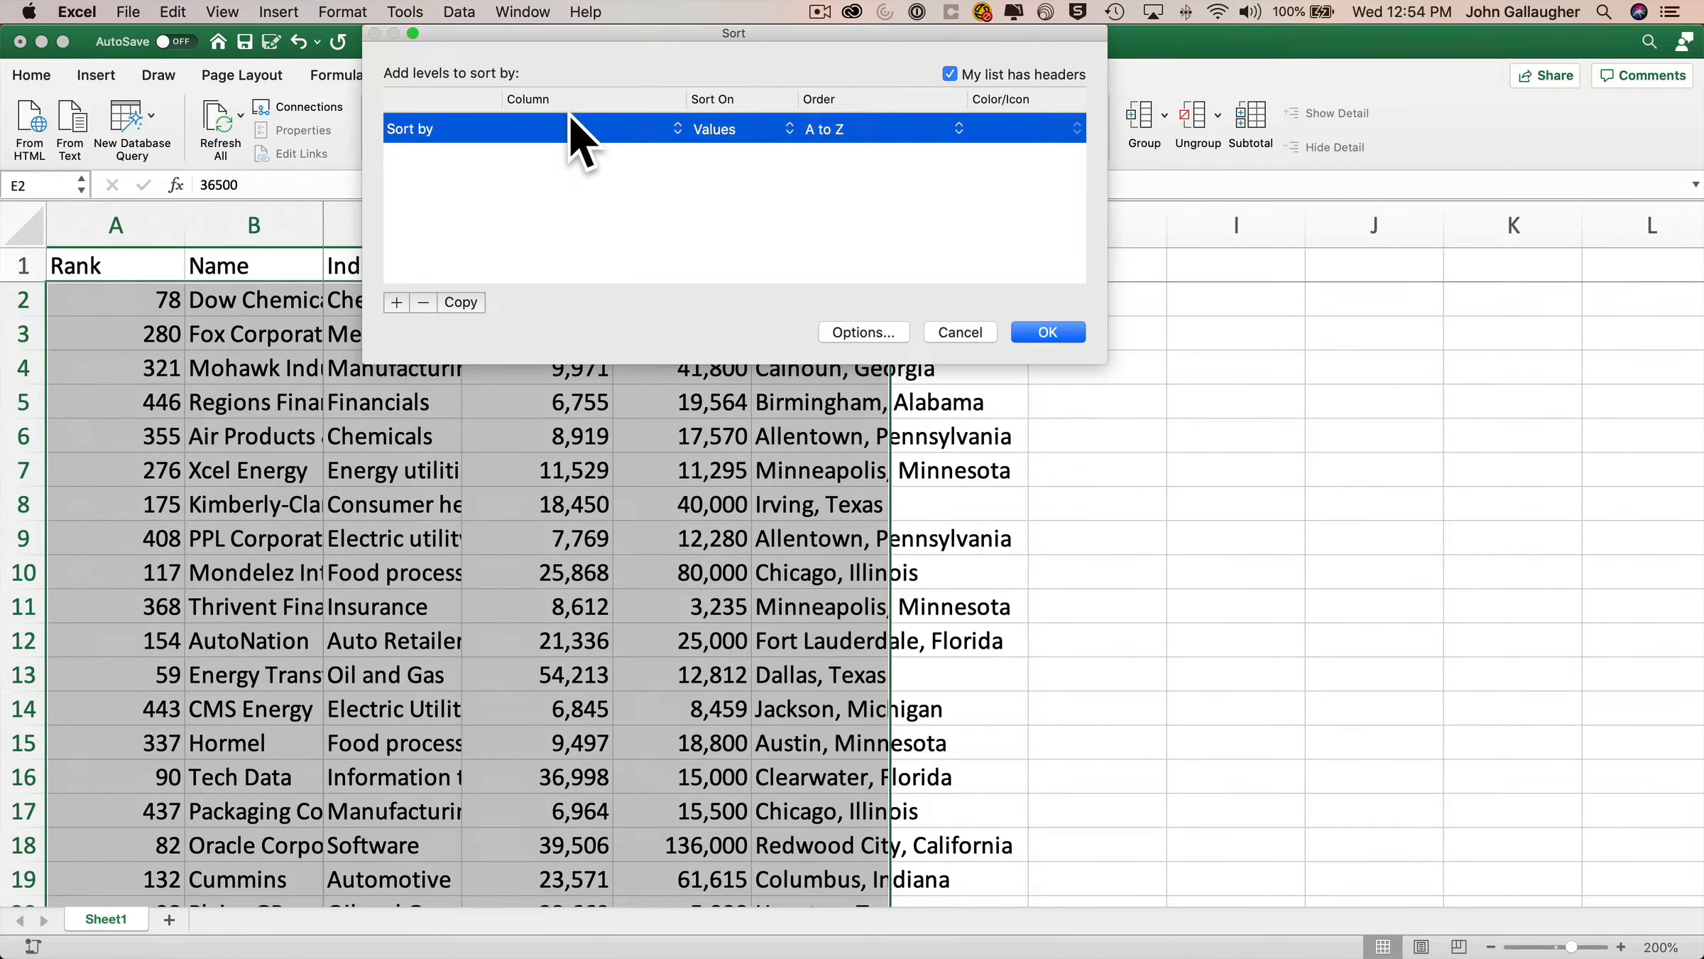
{"action": "left_click", "coordinate": [556, 130]}
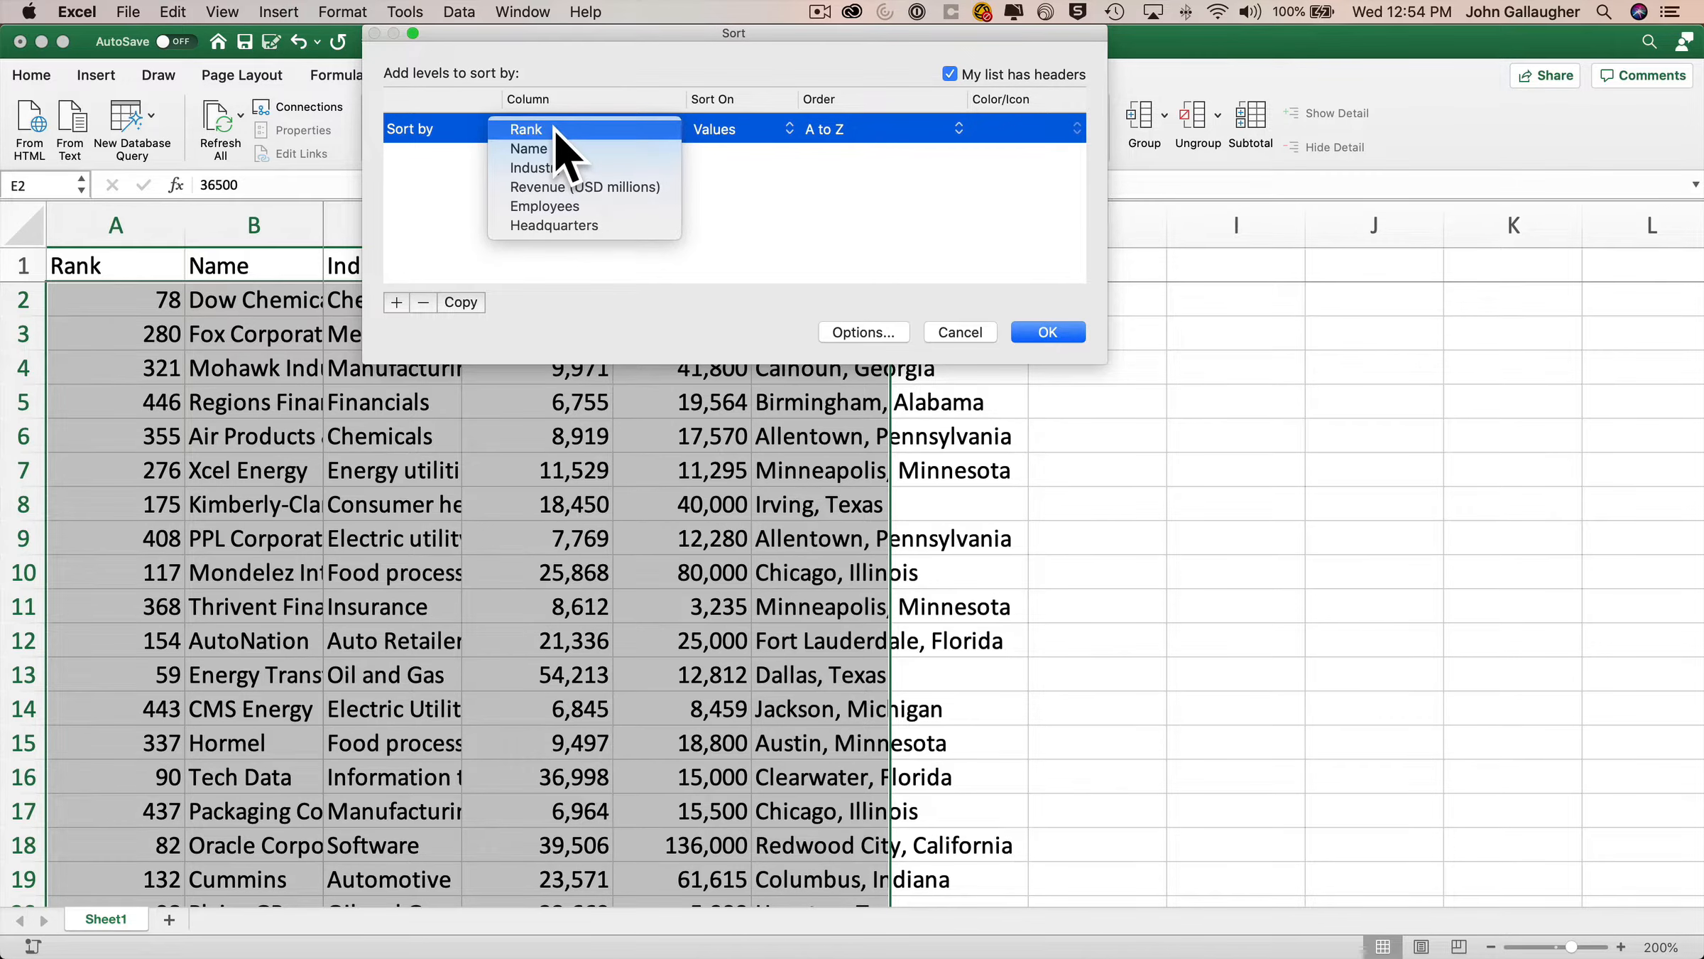
{"action": "left_click", "coordinate": [556, 129]}
{"action": "left_click", "coordinate": [1056, 335]}
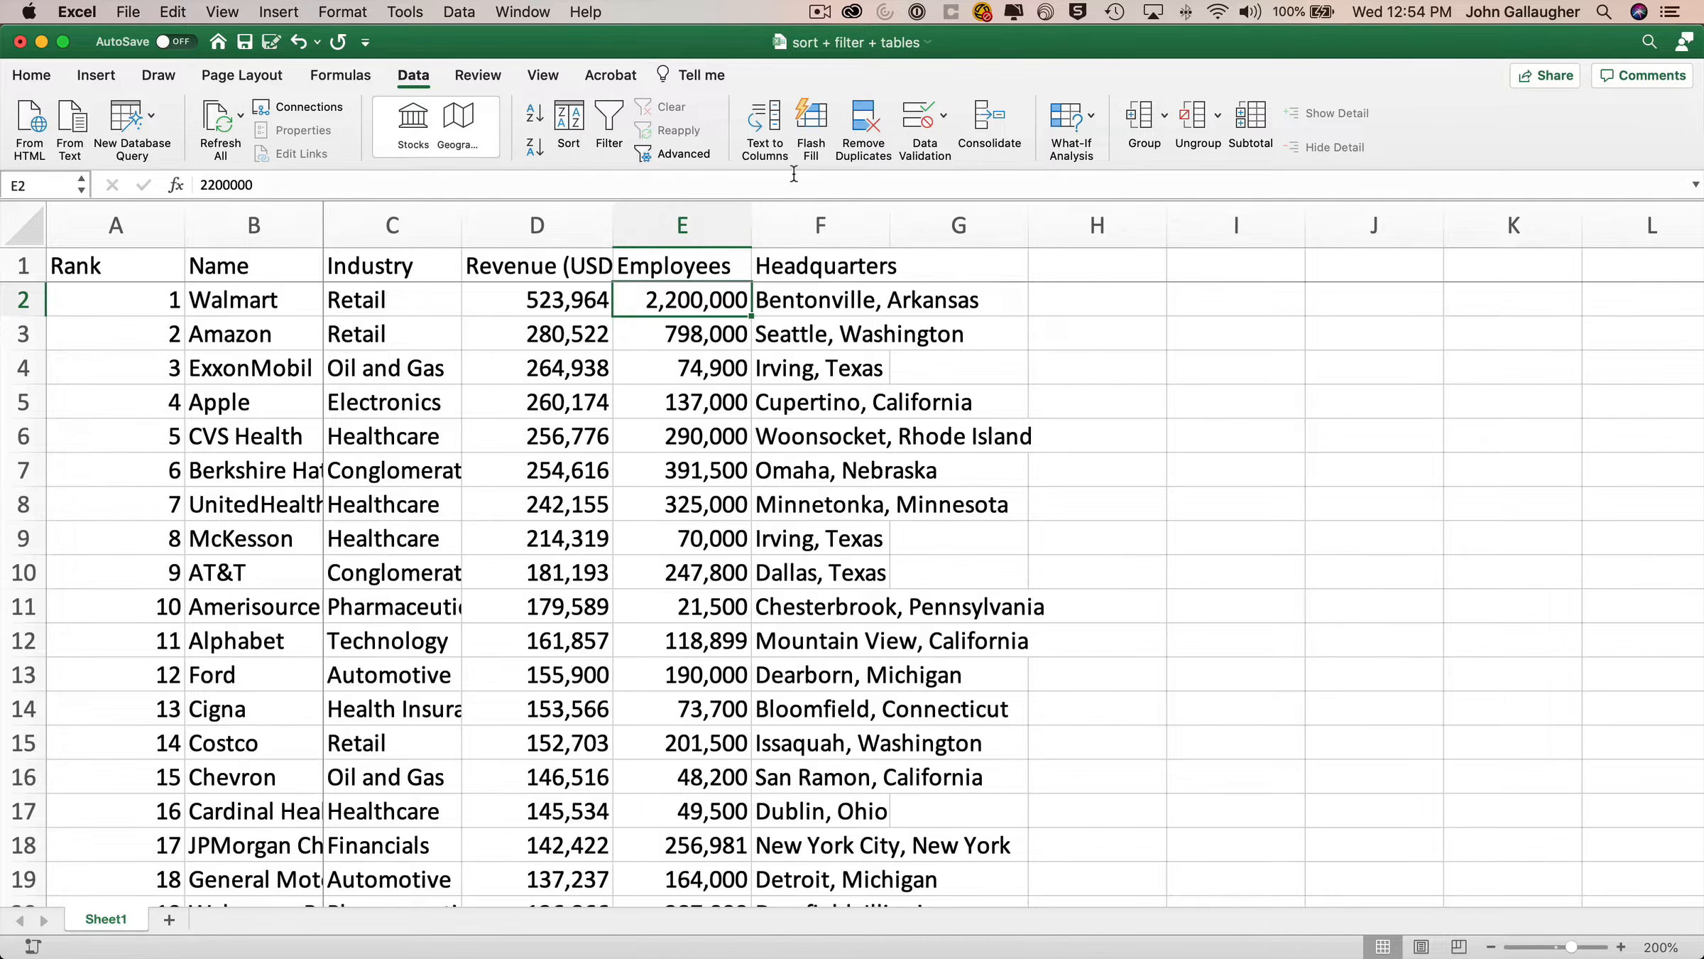
- Turn on filtering for the company list and filter the Headquarters column with the search text "Massachusett"
{"action": "left_click", "coordinate": [611, 127]}
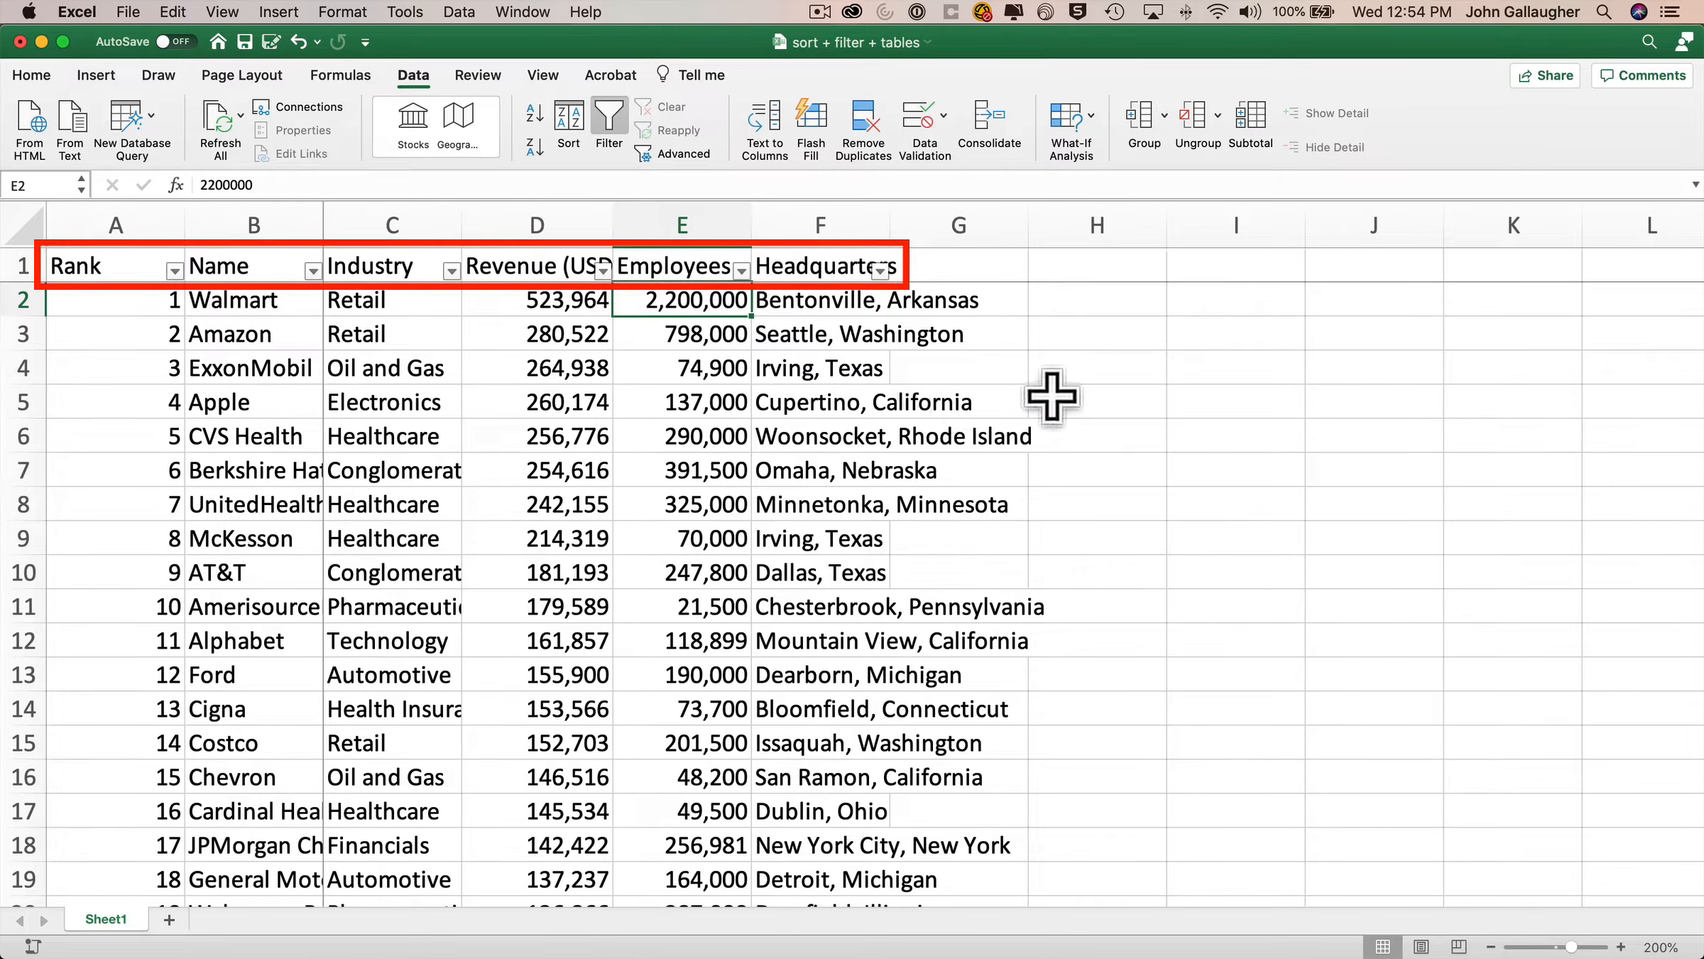
{"action": "left_click", "coordinate": [881, 270]}
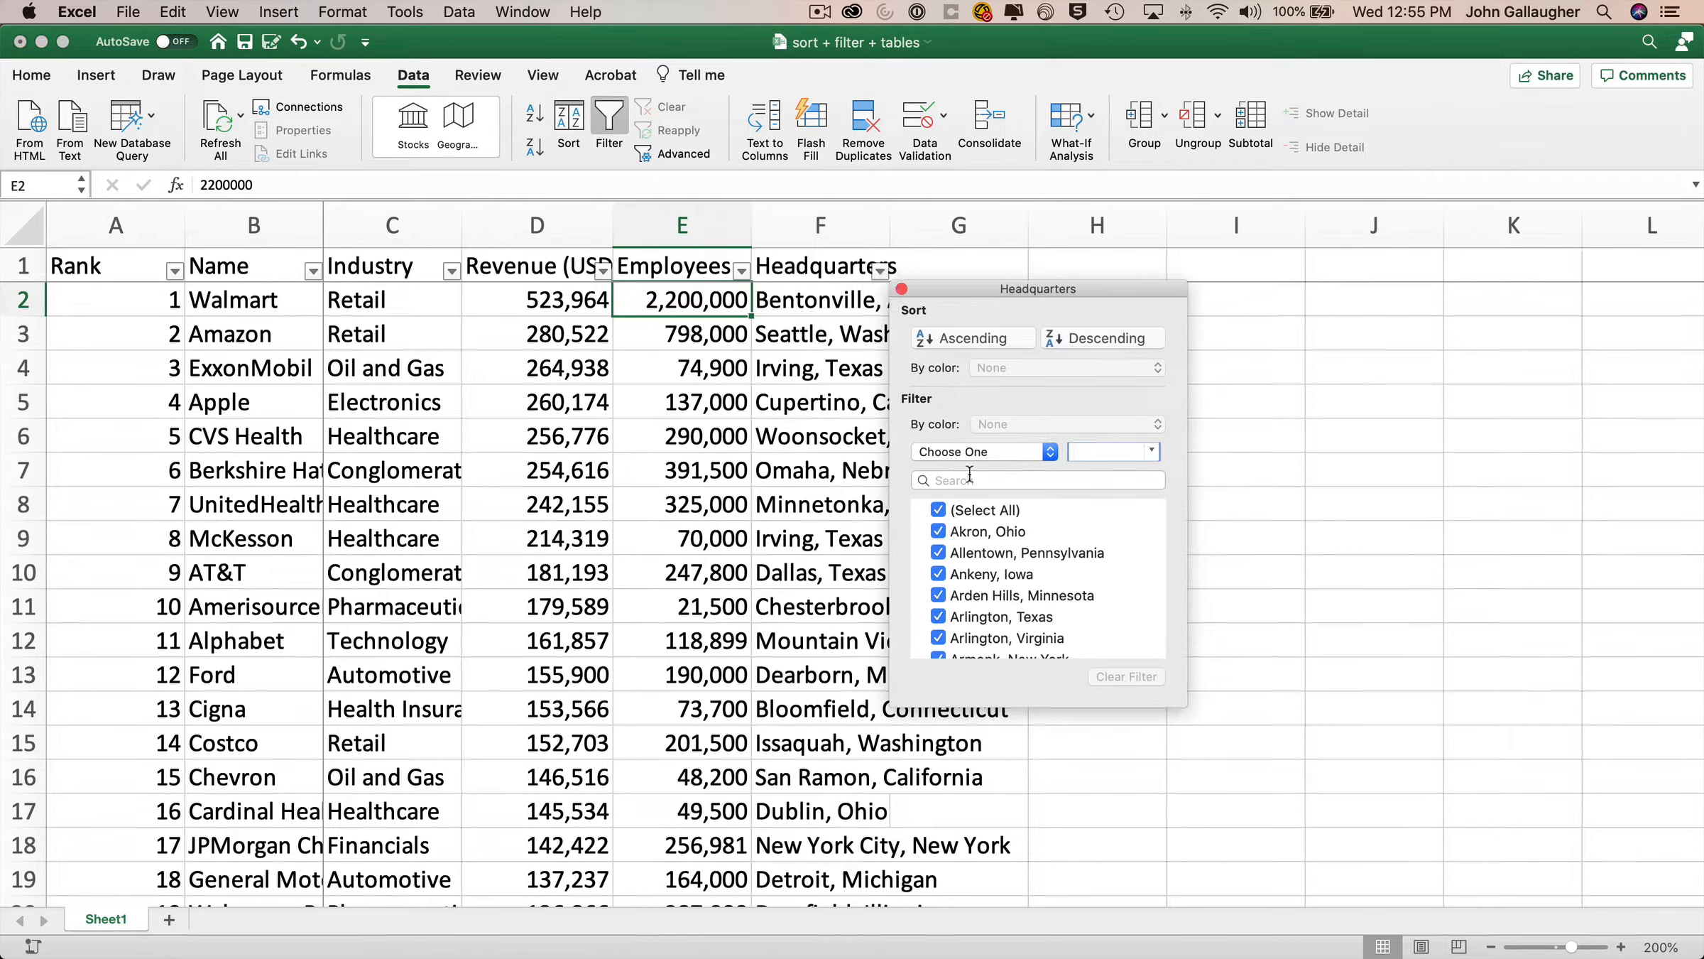
{"action": "scroll", "coordinate": [1005, 584], "scroll_direction": "down", "scroll_amount": 3}
{"action": "scroll", "coordinate": [1012, 590], "scroll_direction": "up", "scroll_amount": 3}
{"action": "left_click", "coordinate": [982, 479]}
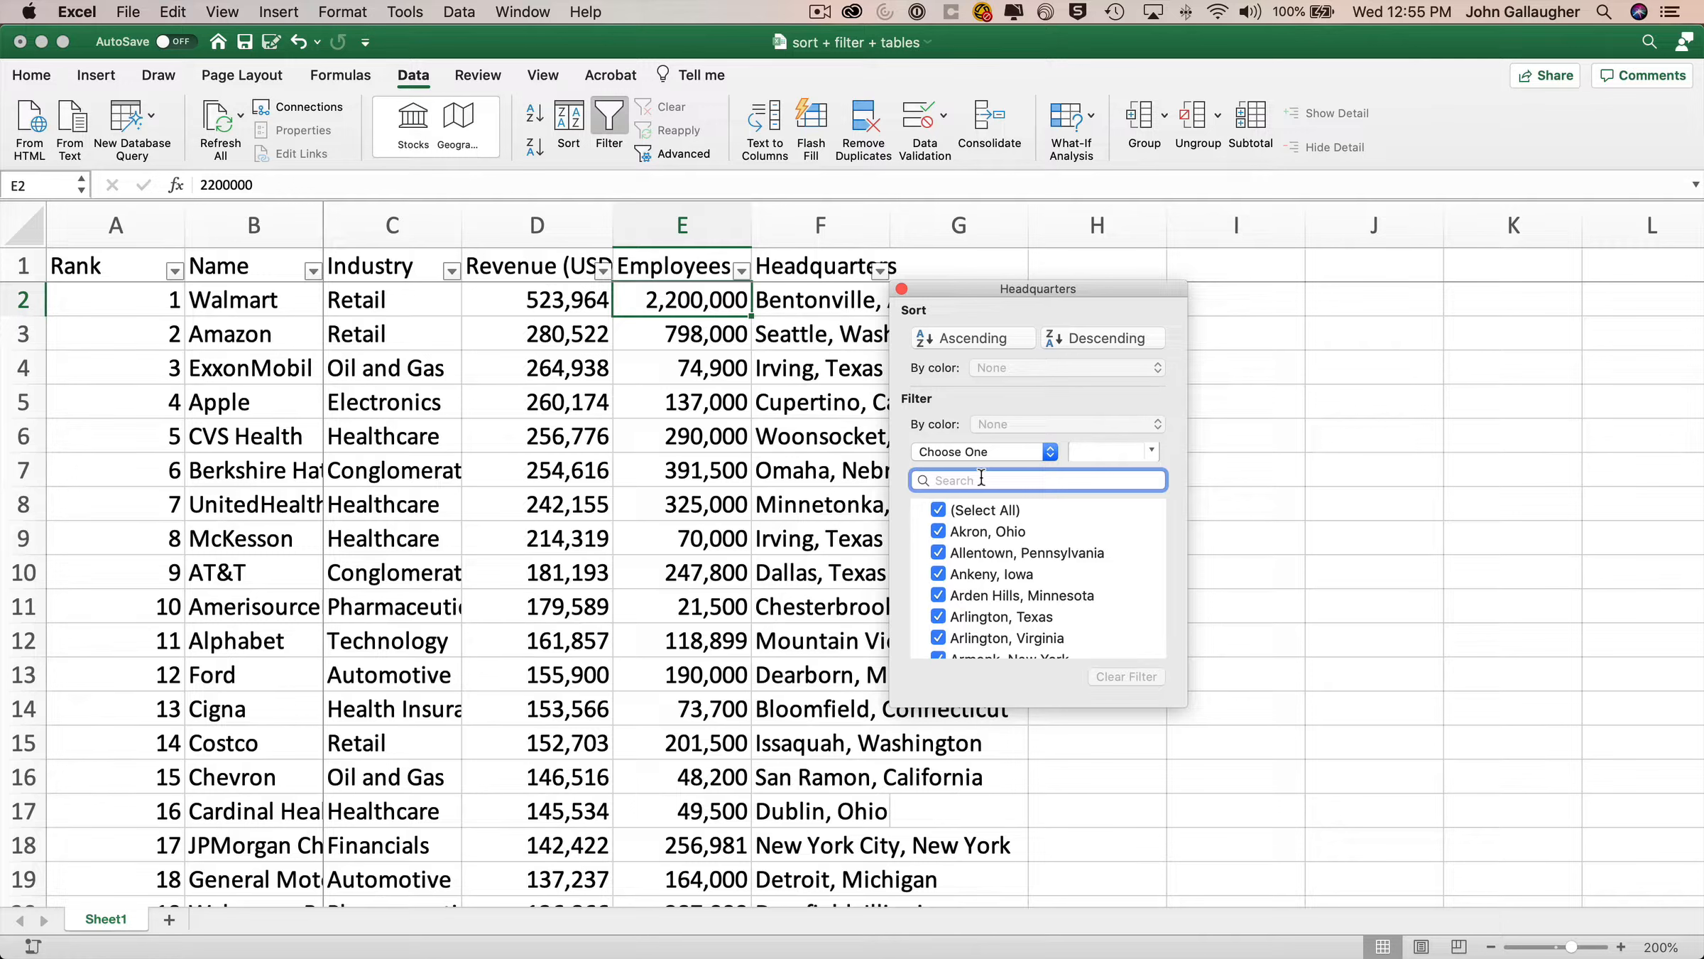
{"action": "type", "text": "Massachusett"}
{"action": "scroll", "coordinate": [1057, 625], "scroll_direction": "down", "scroll_amount": 3}
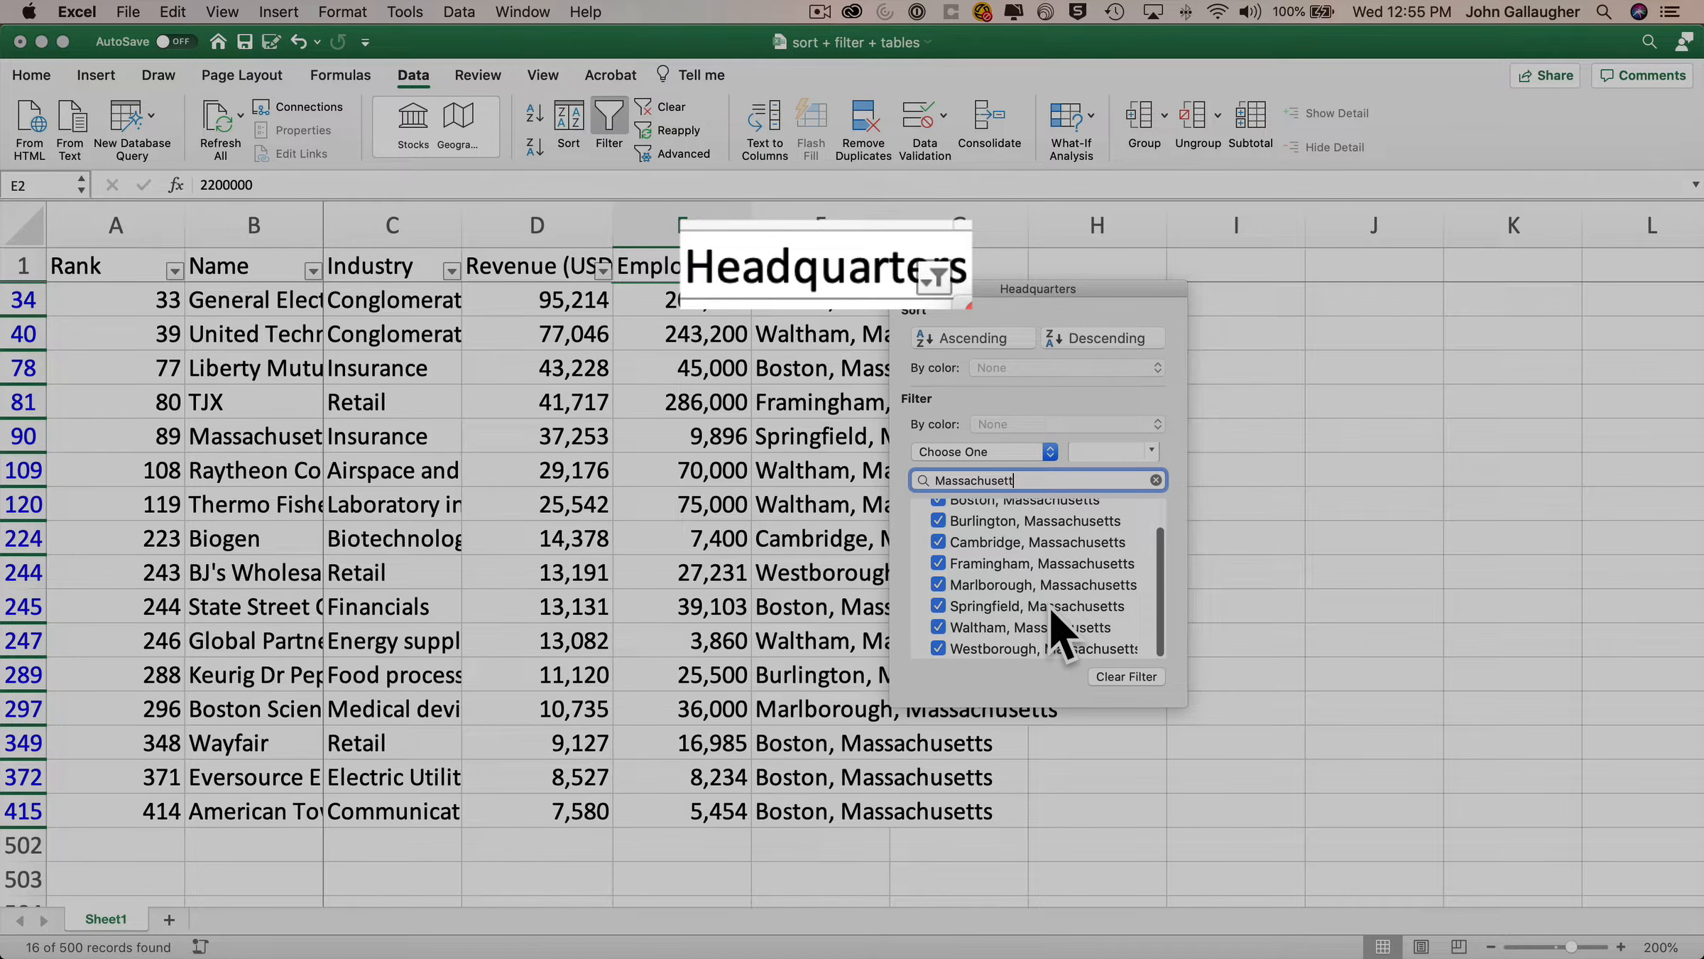
{"action": "scroll", "coordinate": [1063, 632], "scroll_direction": "up", "scroll_amount": 2}
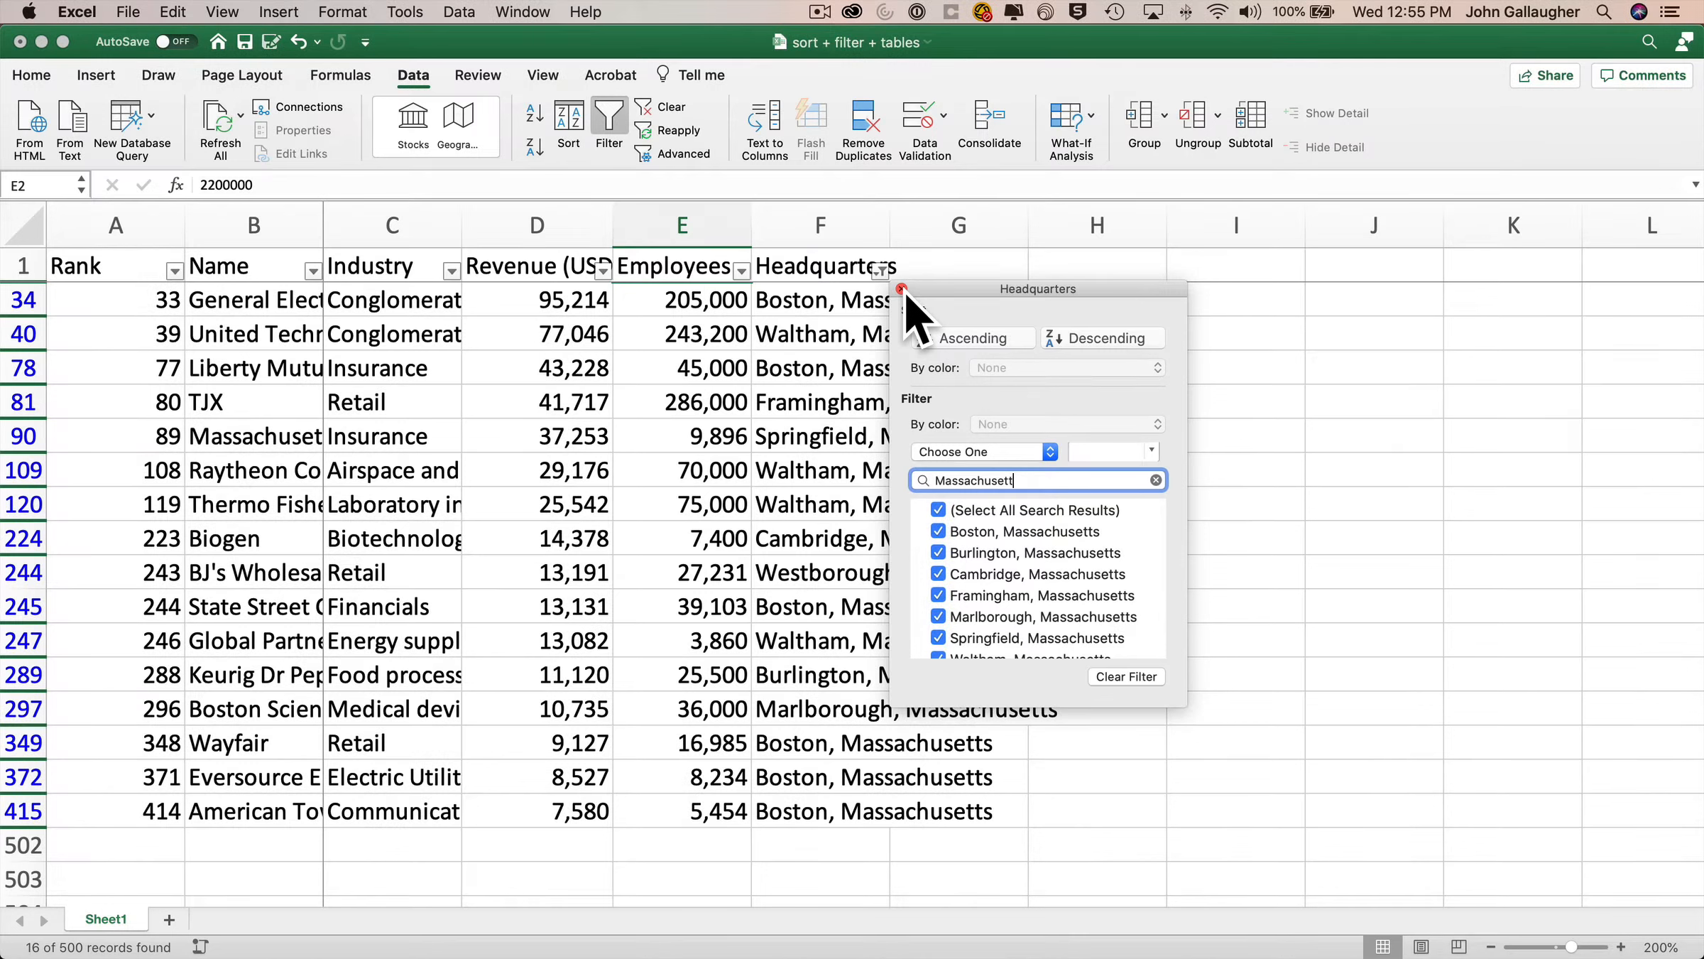
{"action": "left_click", "coordinate": [901, 289]}
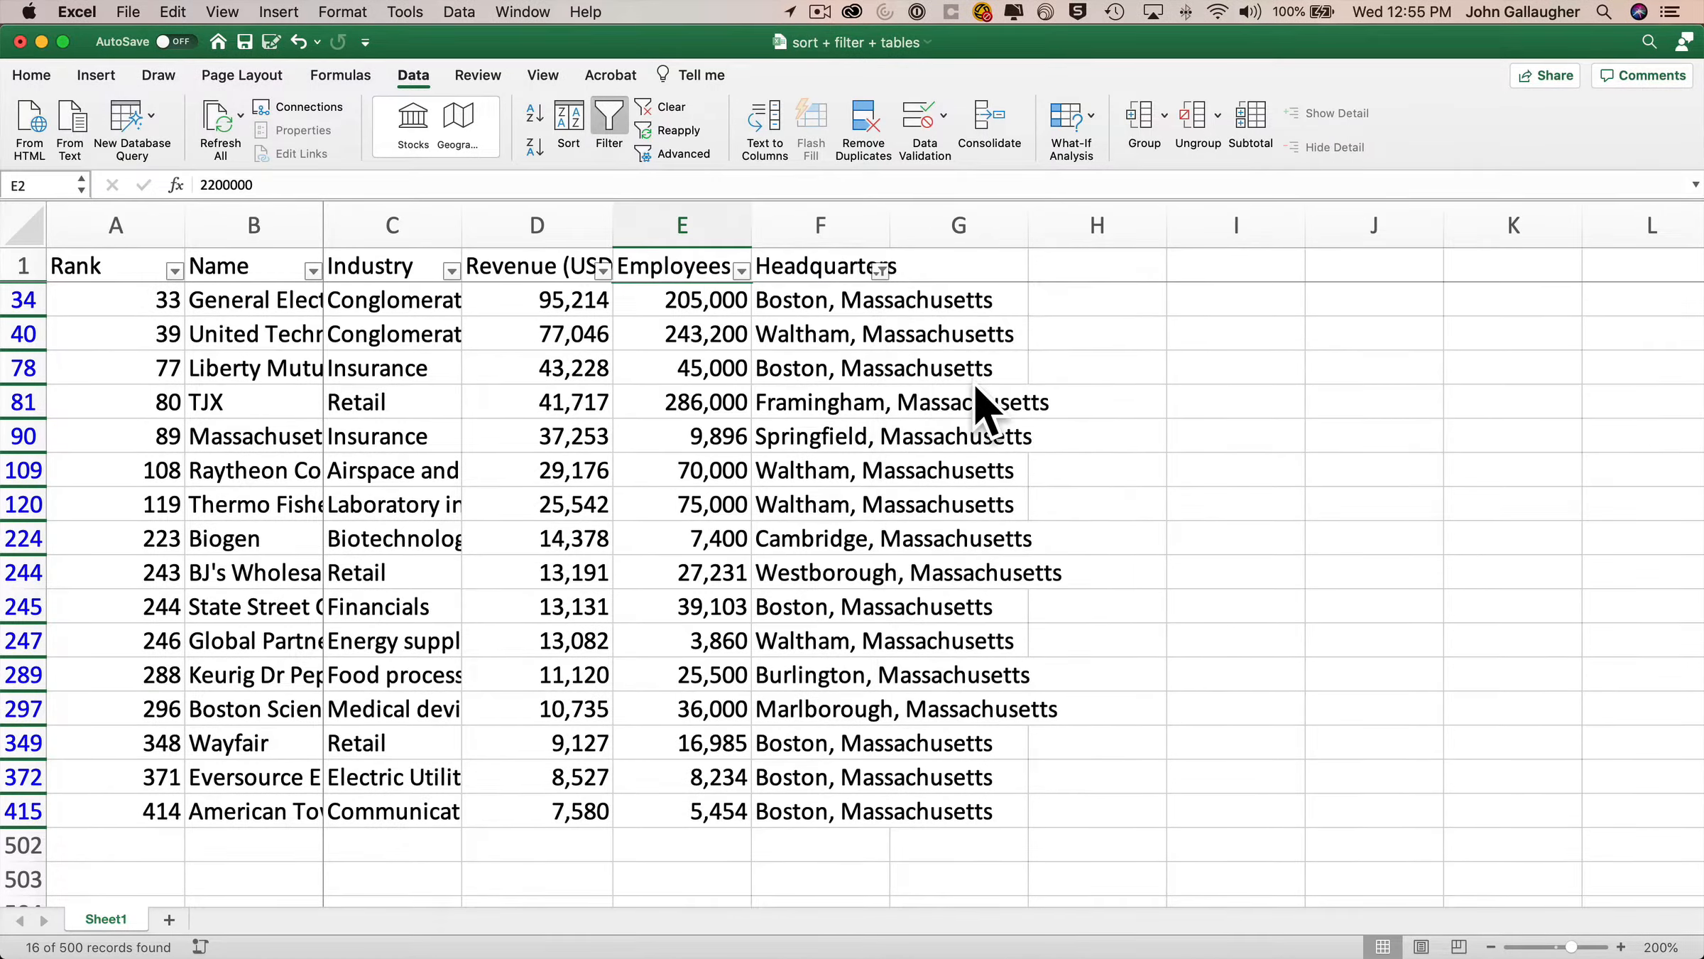
- Enter a COUNT formula over A34:A415 in cell A502, below the filtered Rank column
{"action": "left_click", "coordinate": [133, 846]}
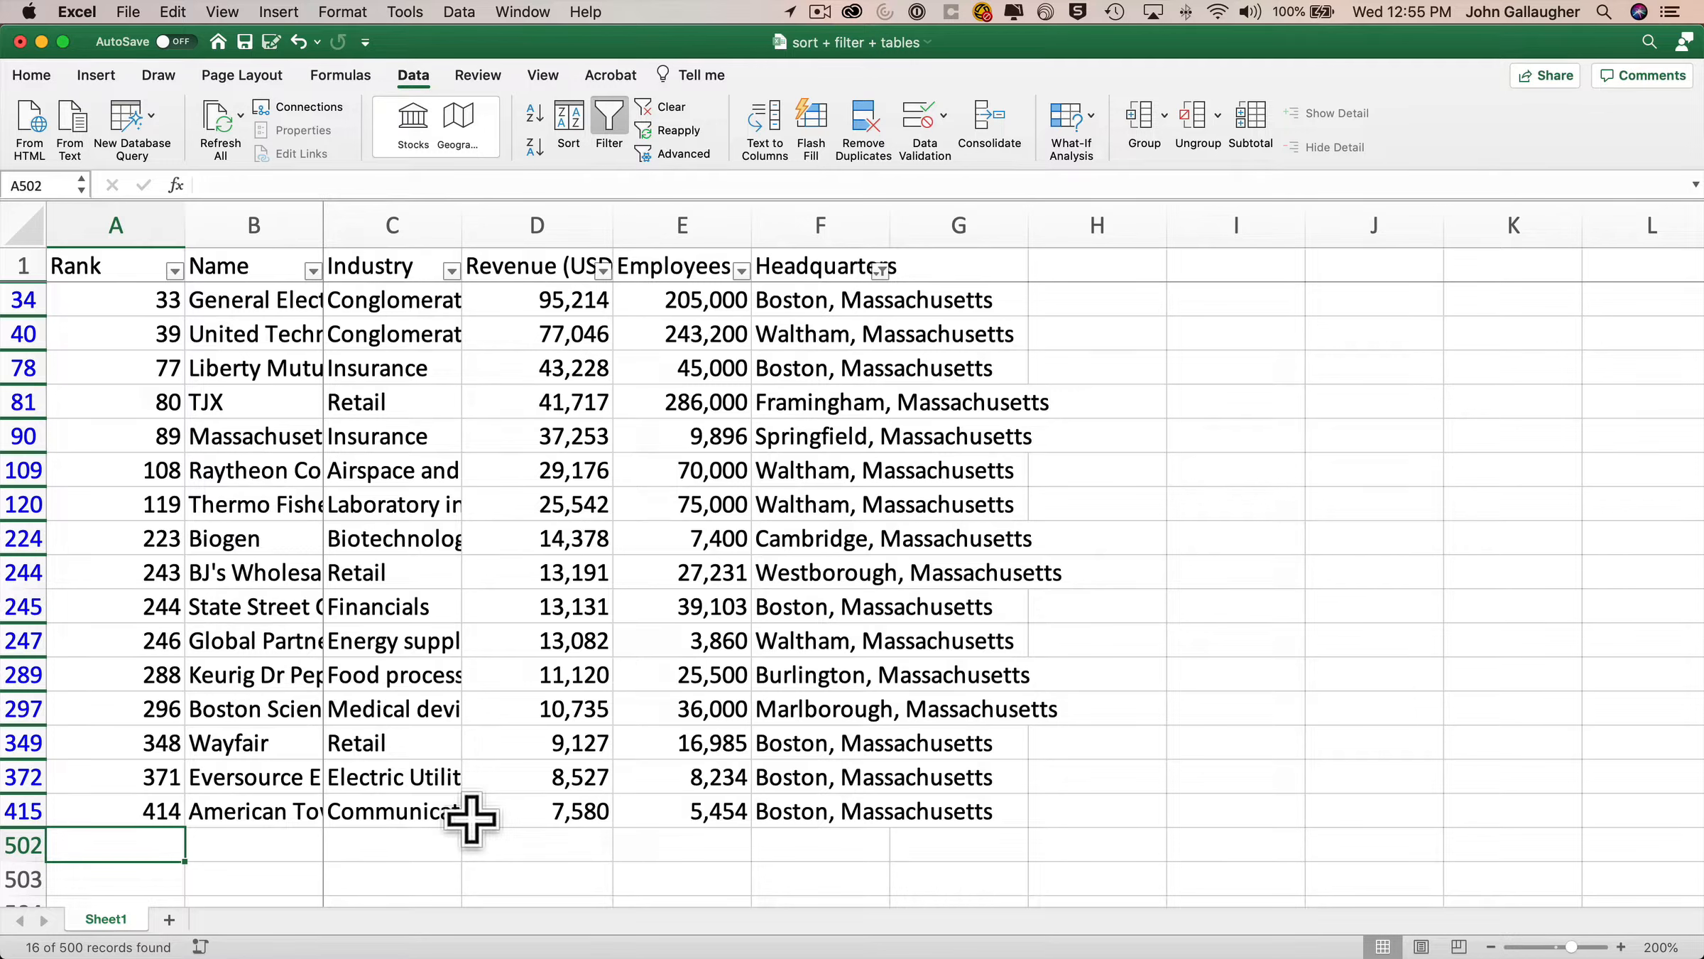
{"action": "type", "text": "=COUNT("}
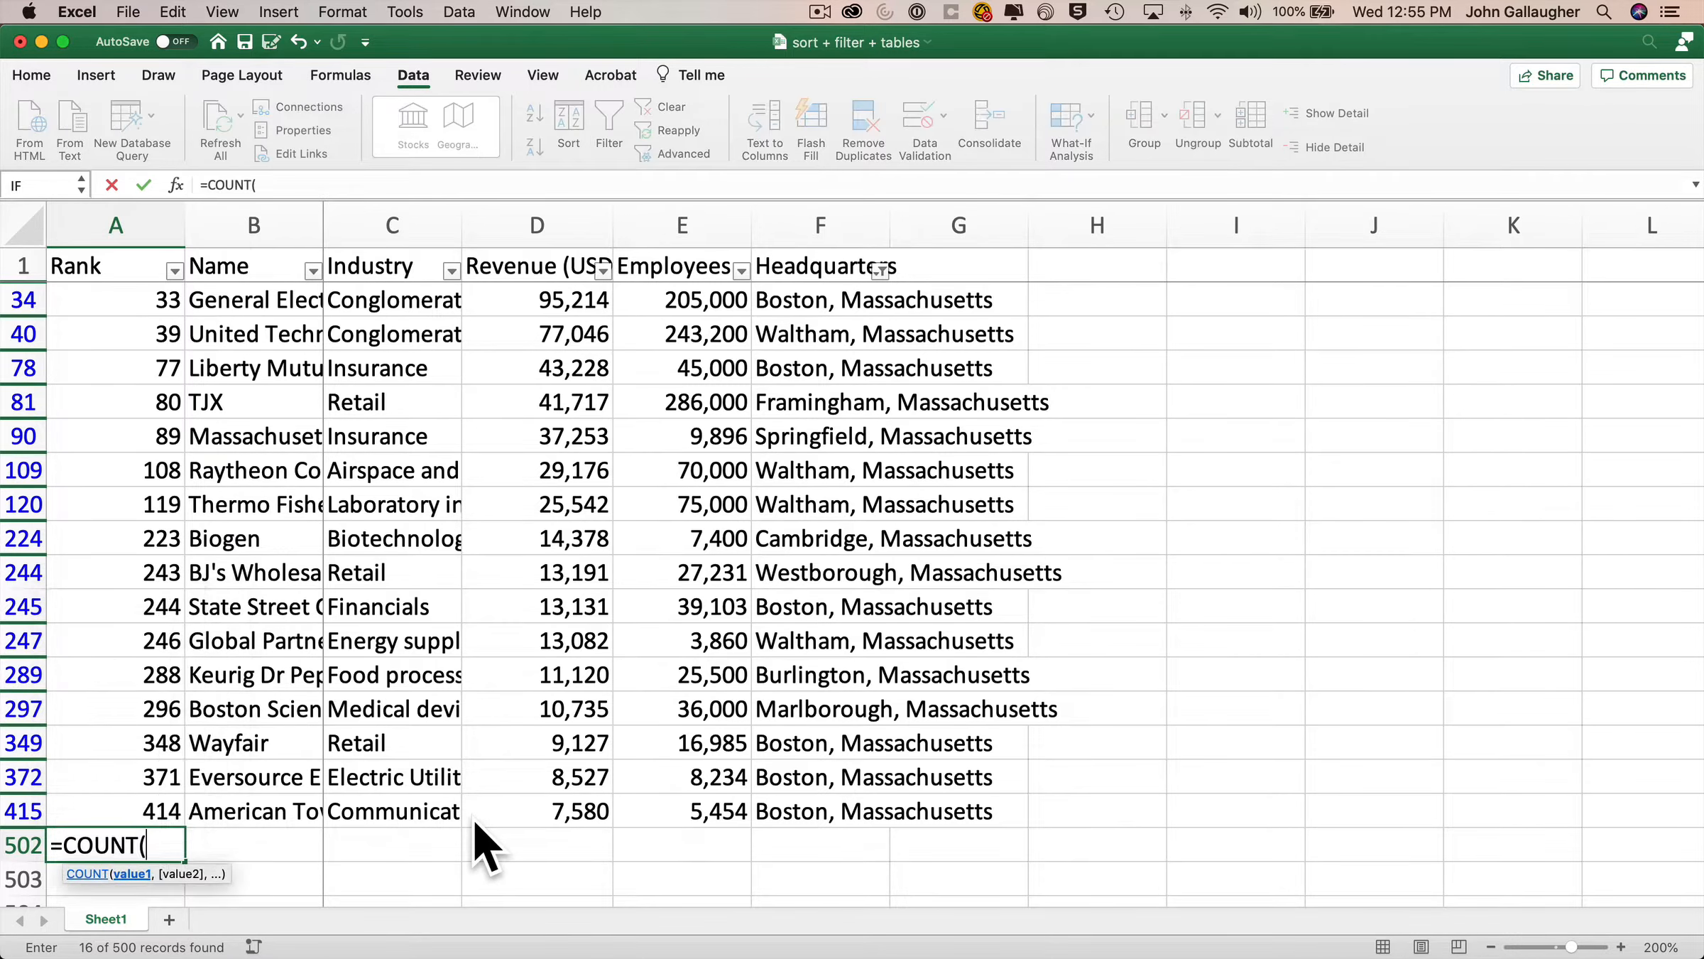
{"action": "left_click", "coordinate": [138, 810]}
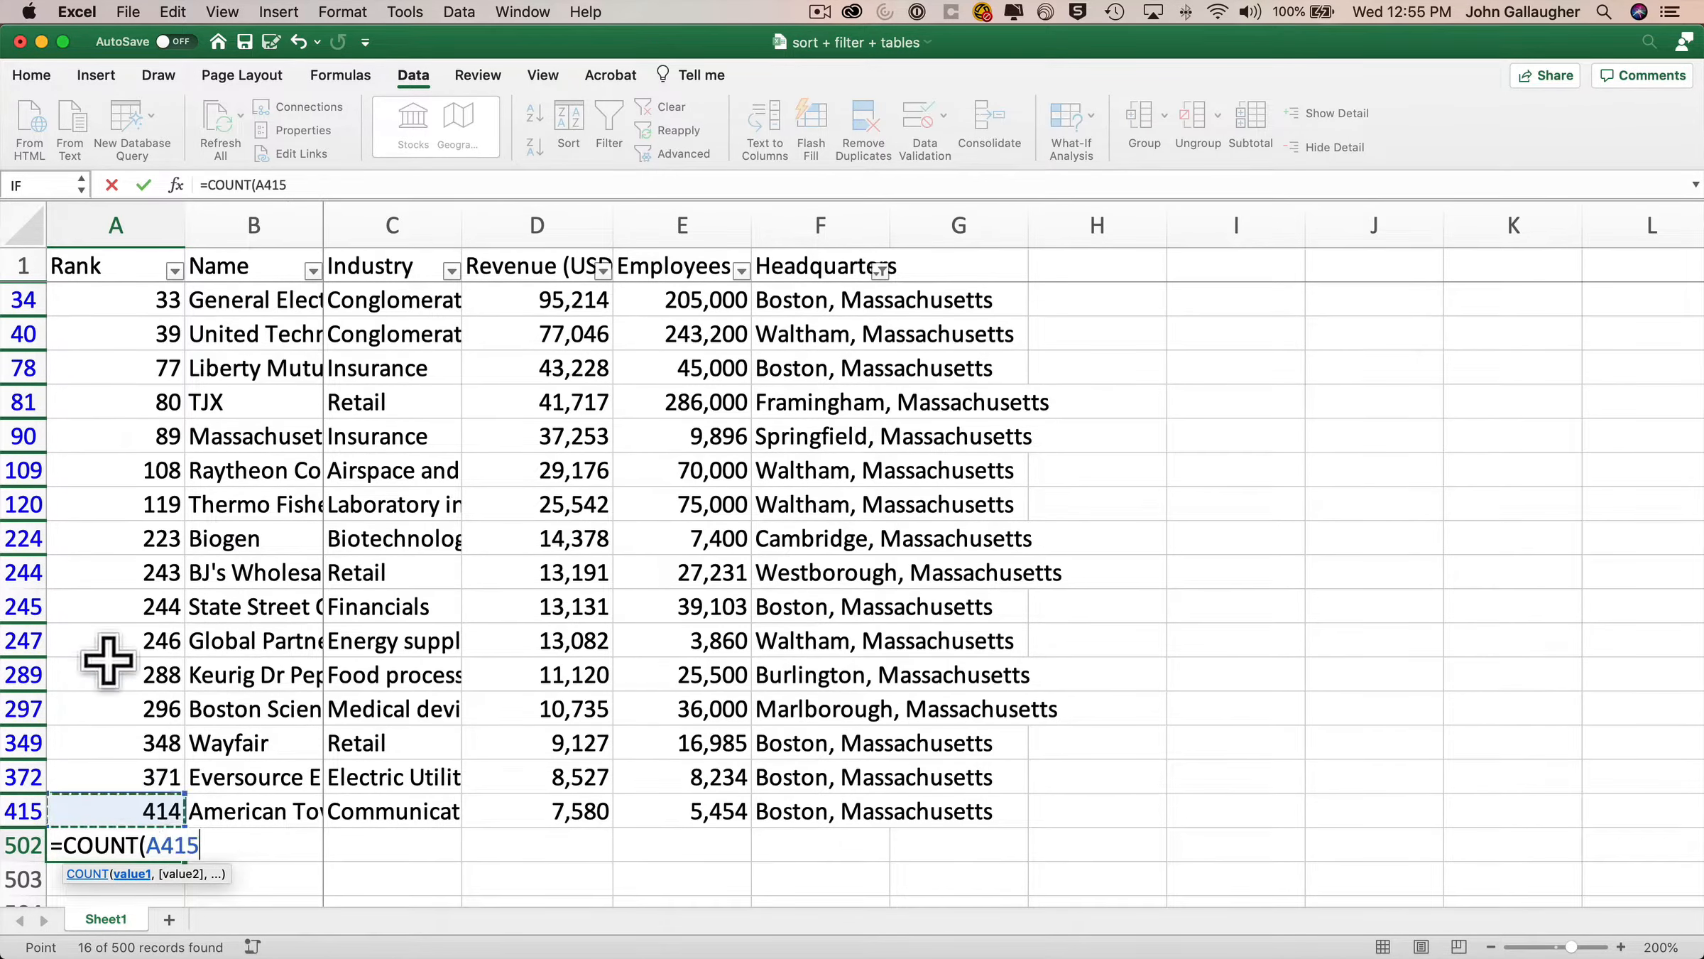
{"action": "left_click_drag", "start_coordinate": [108, 659], "coordinate": [99, 297]}
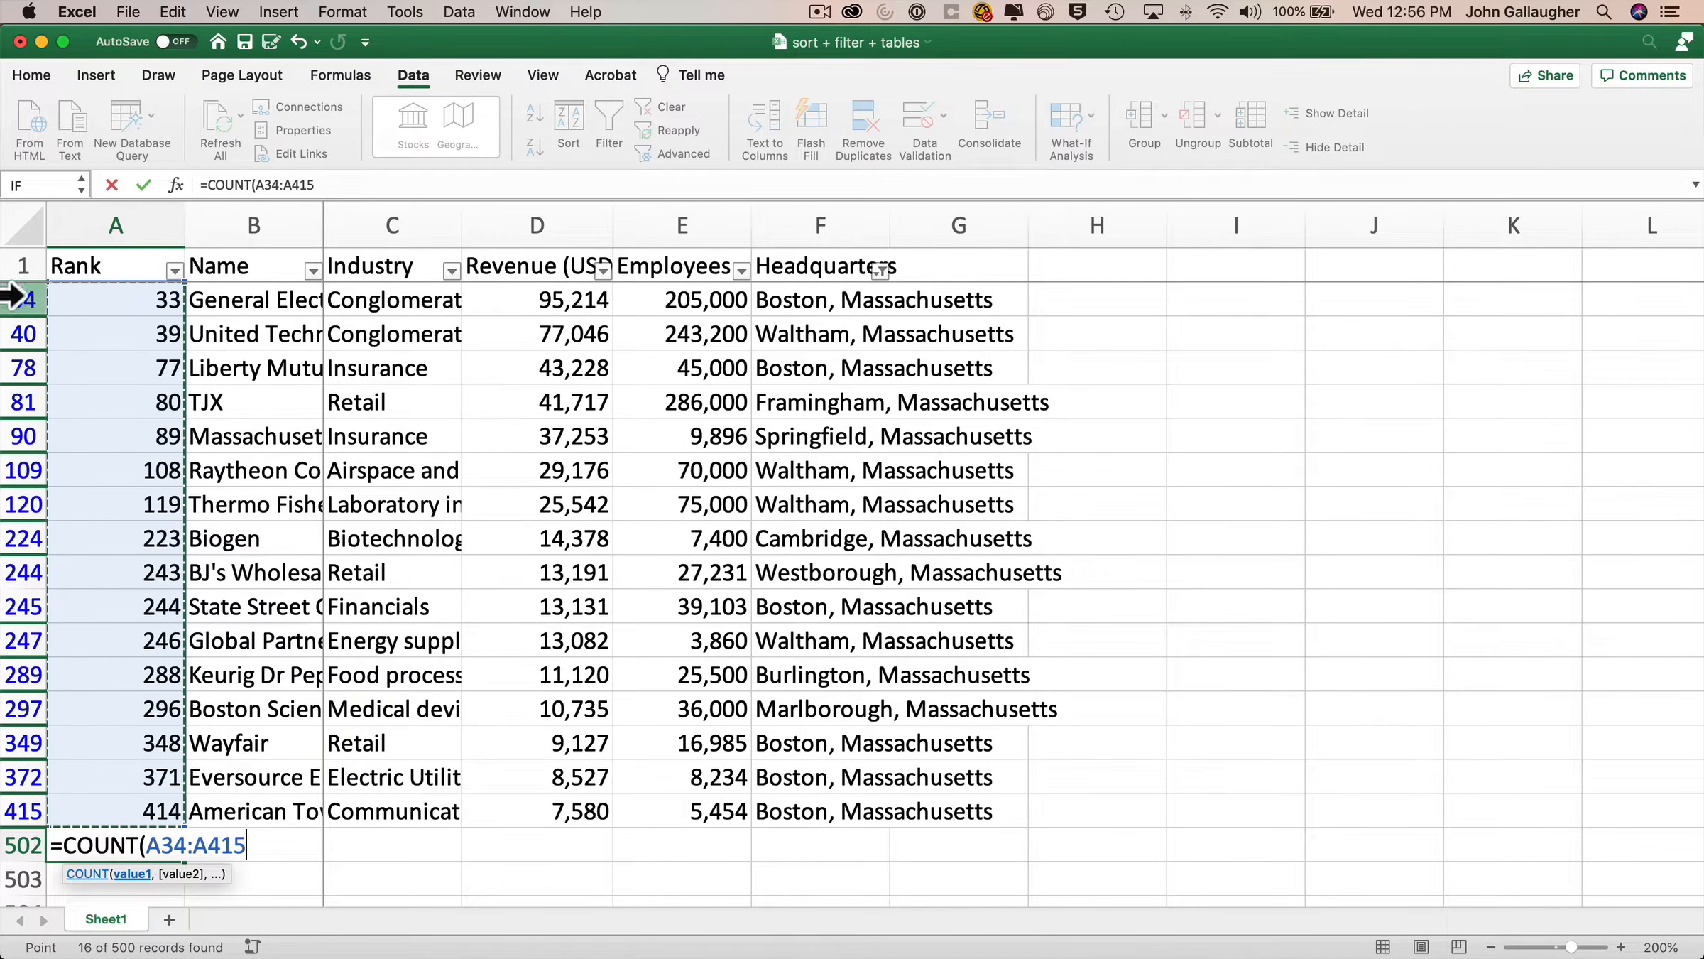
{"action": "key", "text": "Return"}
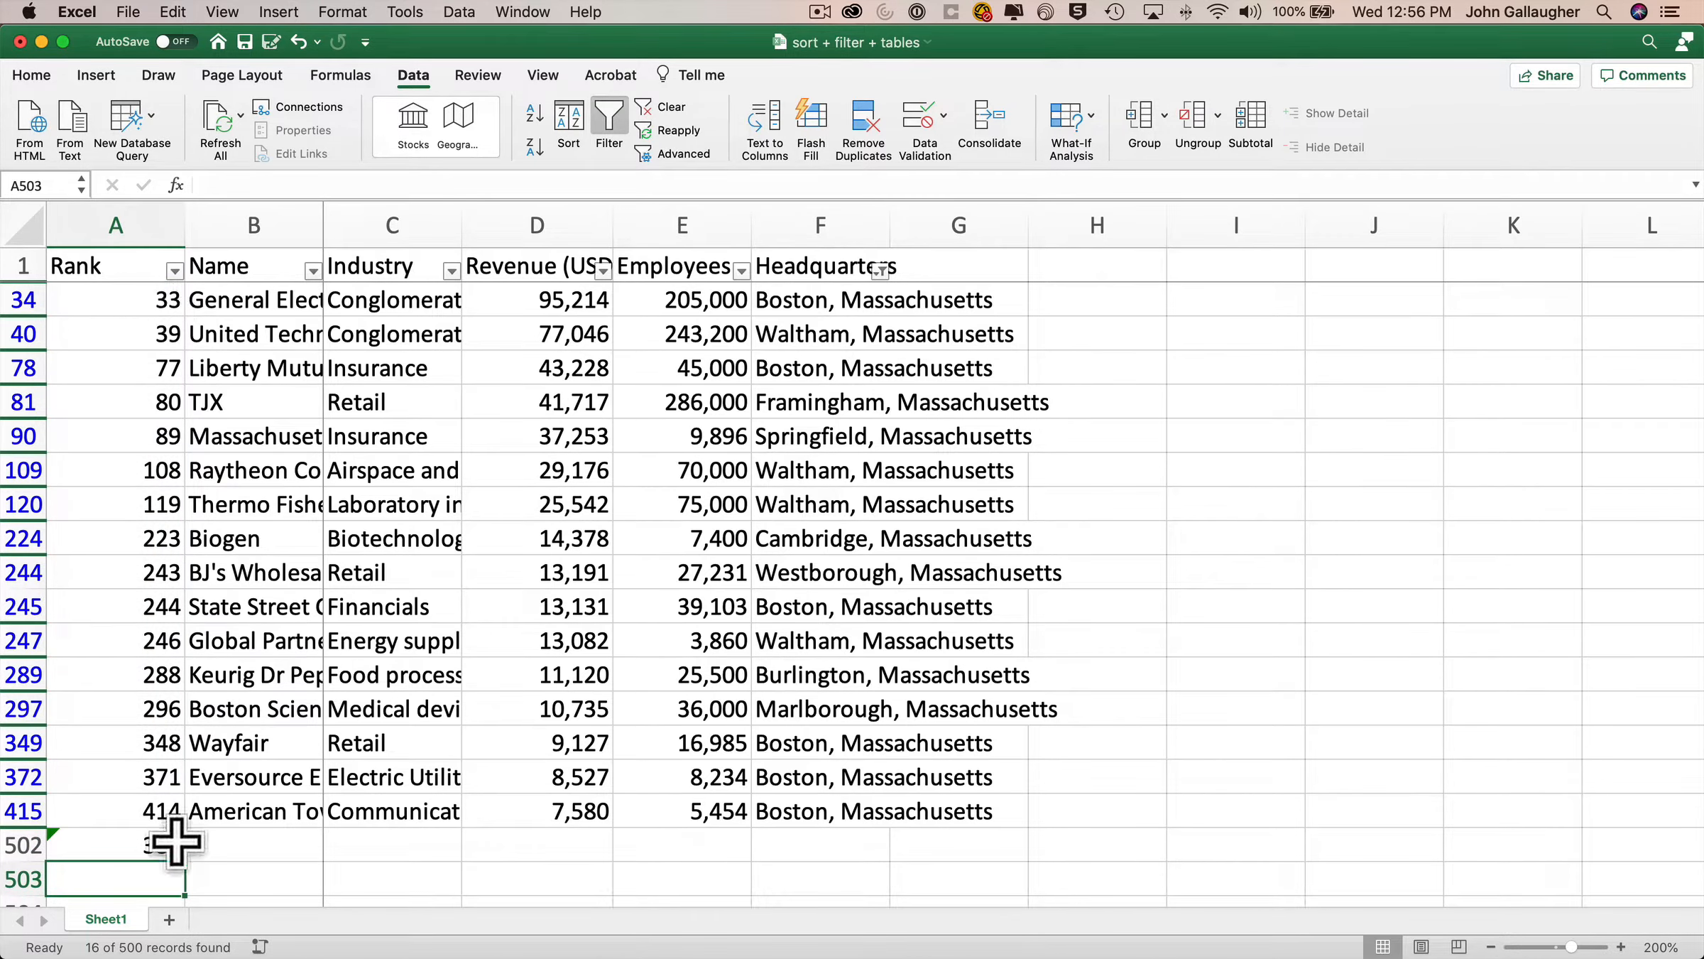
- Enter a SUM formula over E34:E415 in cell E502, below the filtered Employees column
{"action": "left_click", "coordinate": [685, 844]}
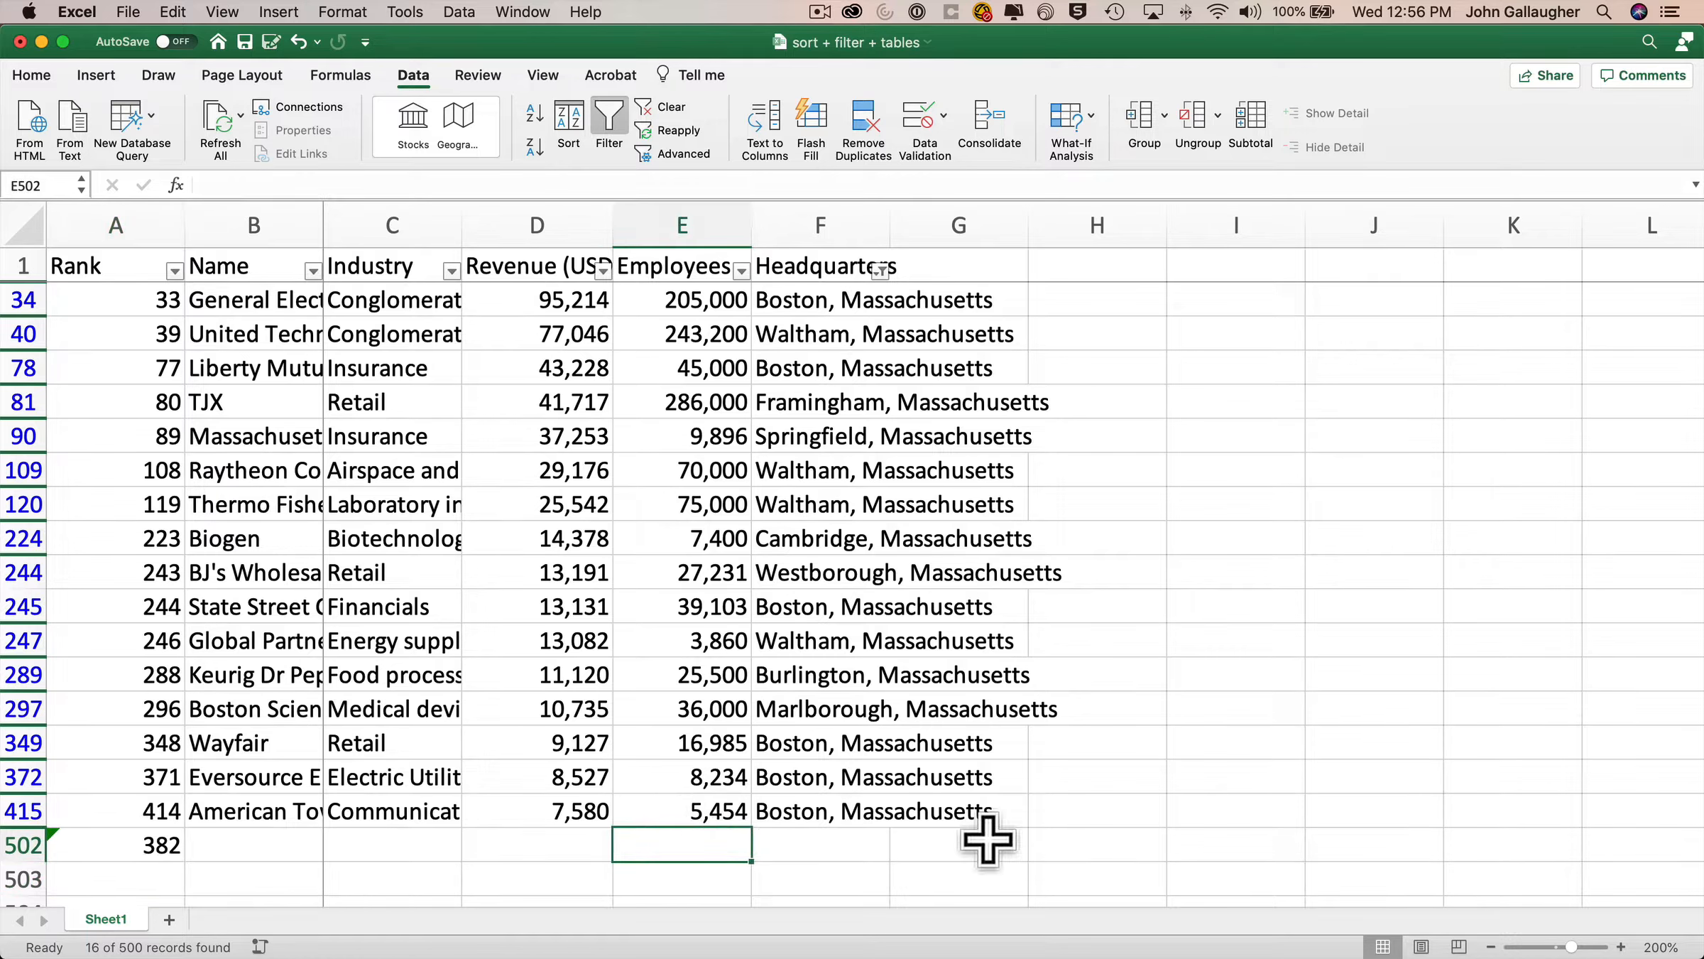
{"action": "type", "text": "=SUM("}
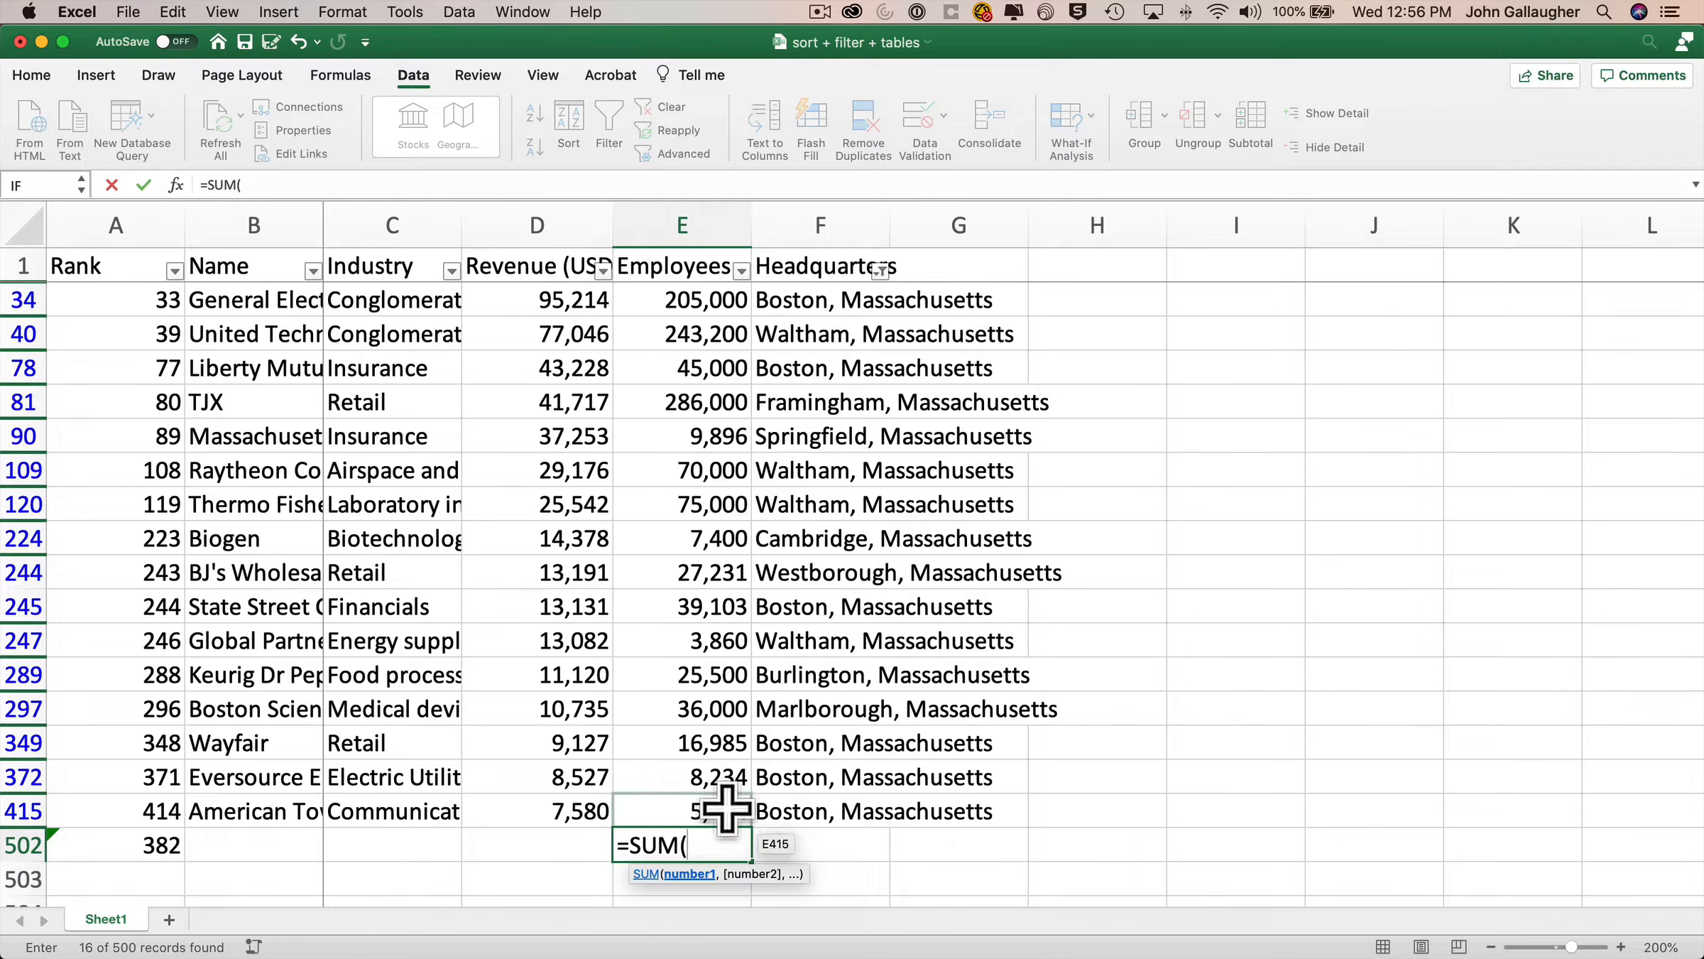
{"action": "left_click_drag", "start_coordinate": [725, 810], "coordinate": [696, 301]}
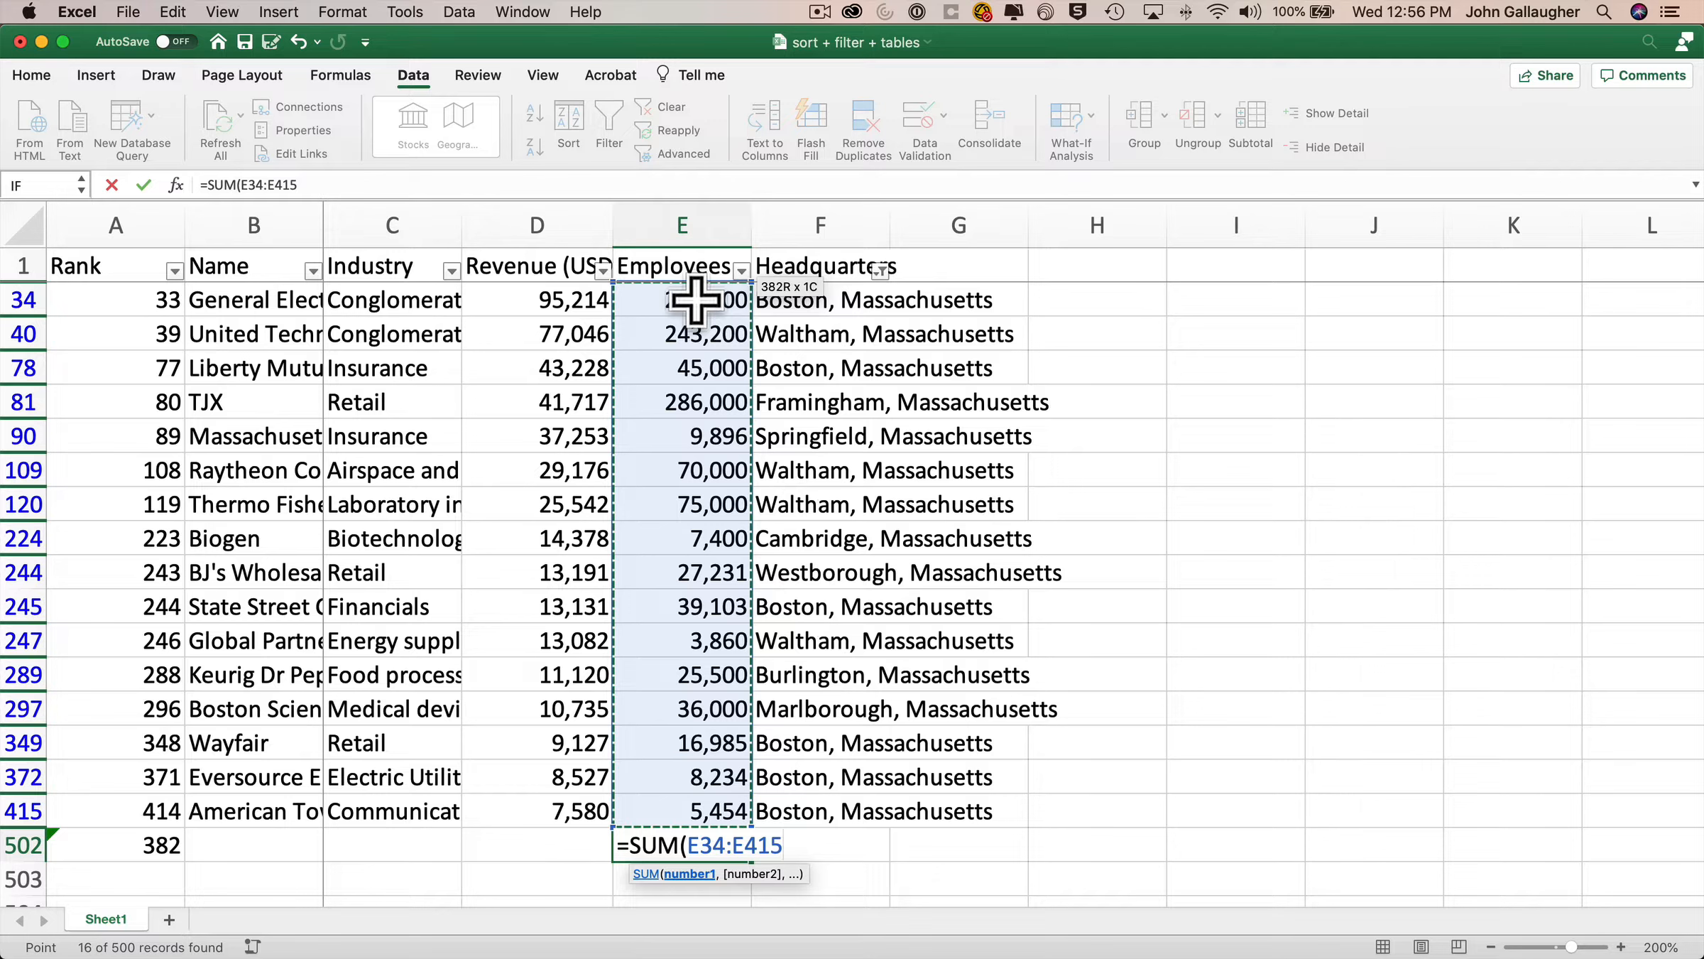
{"action": "key", "text": "Return"}
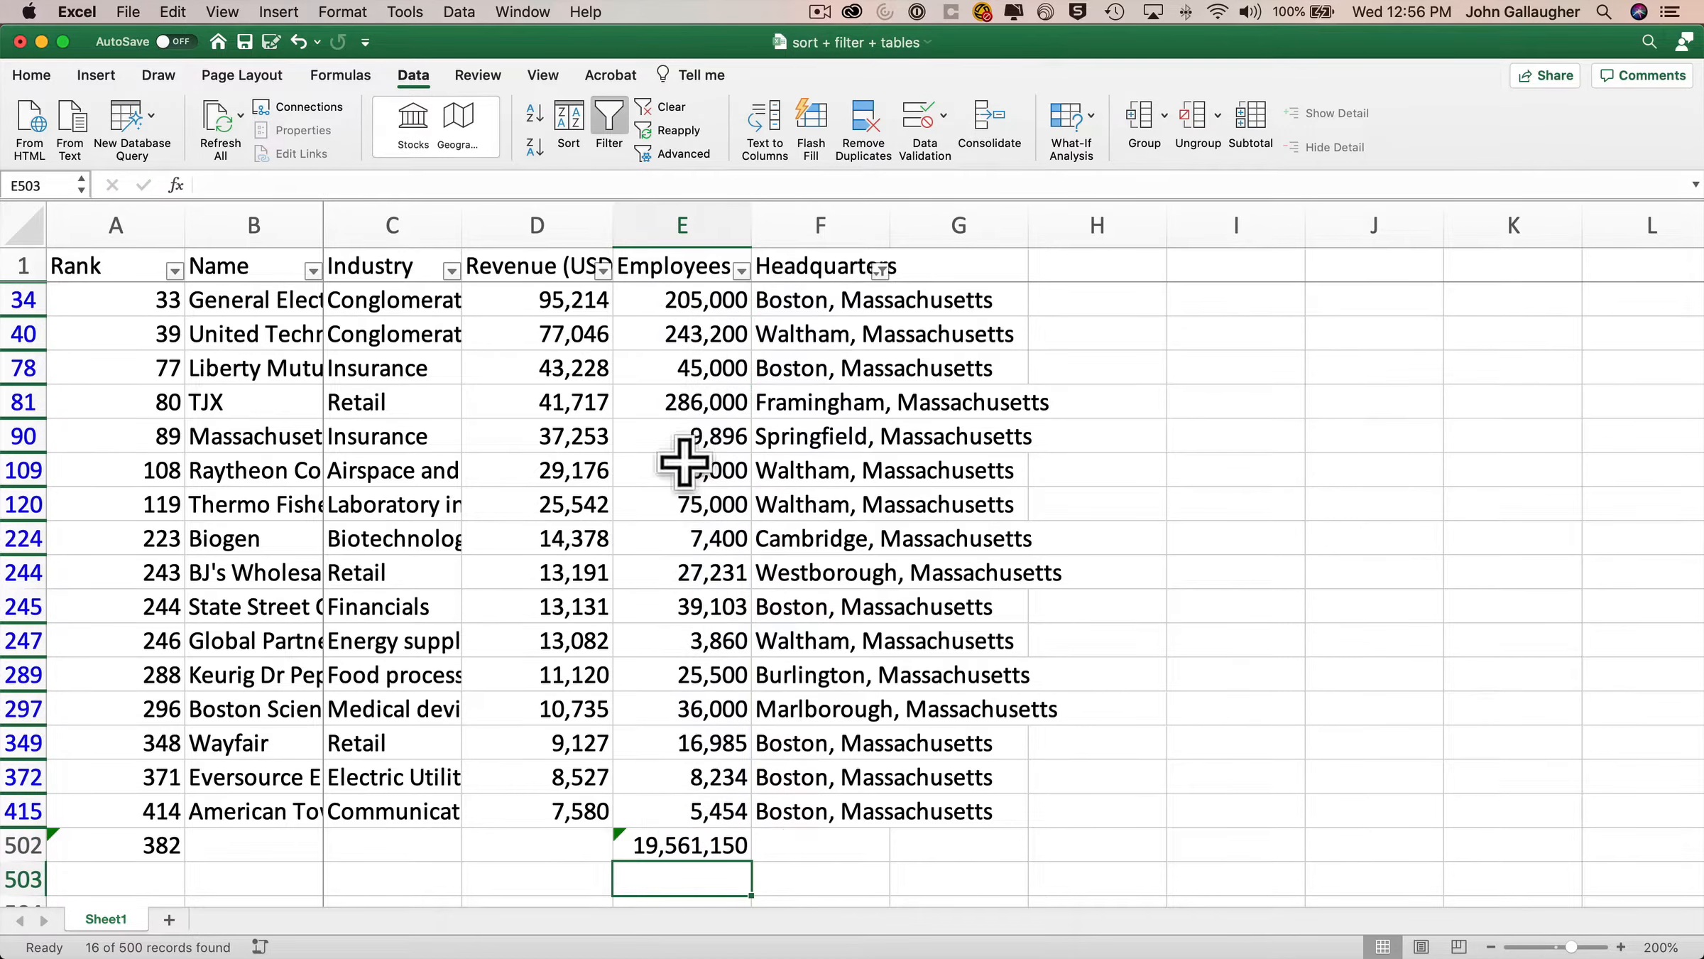
- Rename the worksheet from Sheet1 to "Fortune 500"
{"action": "double_click", "coordinate": [101, 917]}
{"action": "type", "text": "Fortune 5000"}
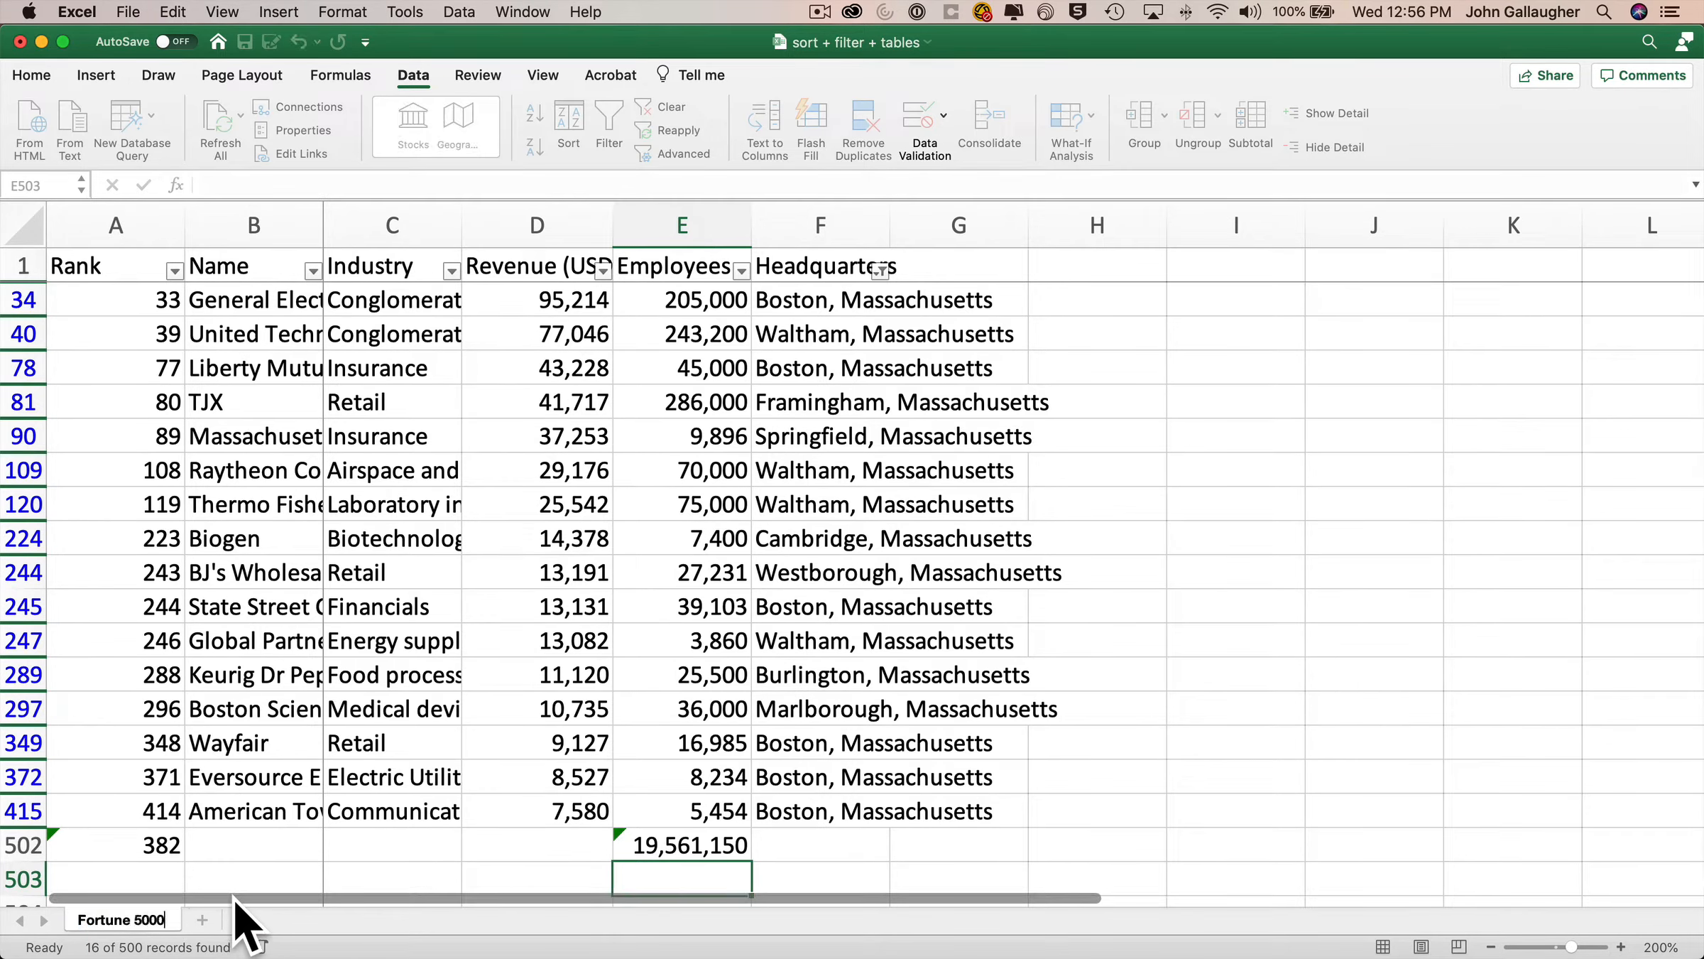
{"action": "key", "text": "BackSpace"}
{"action": "key", "text": "Return"}
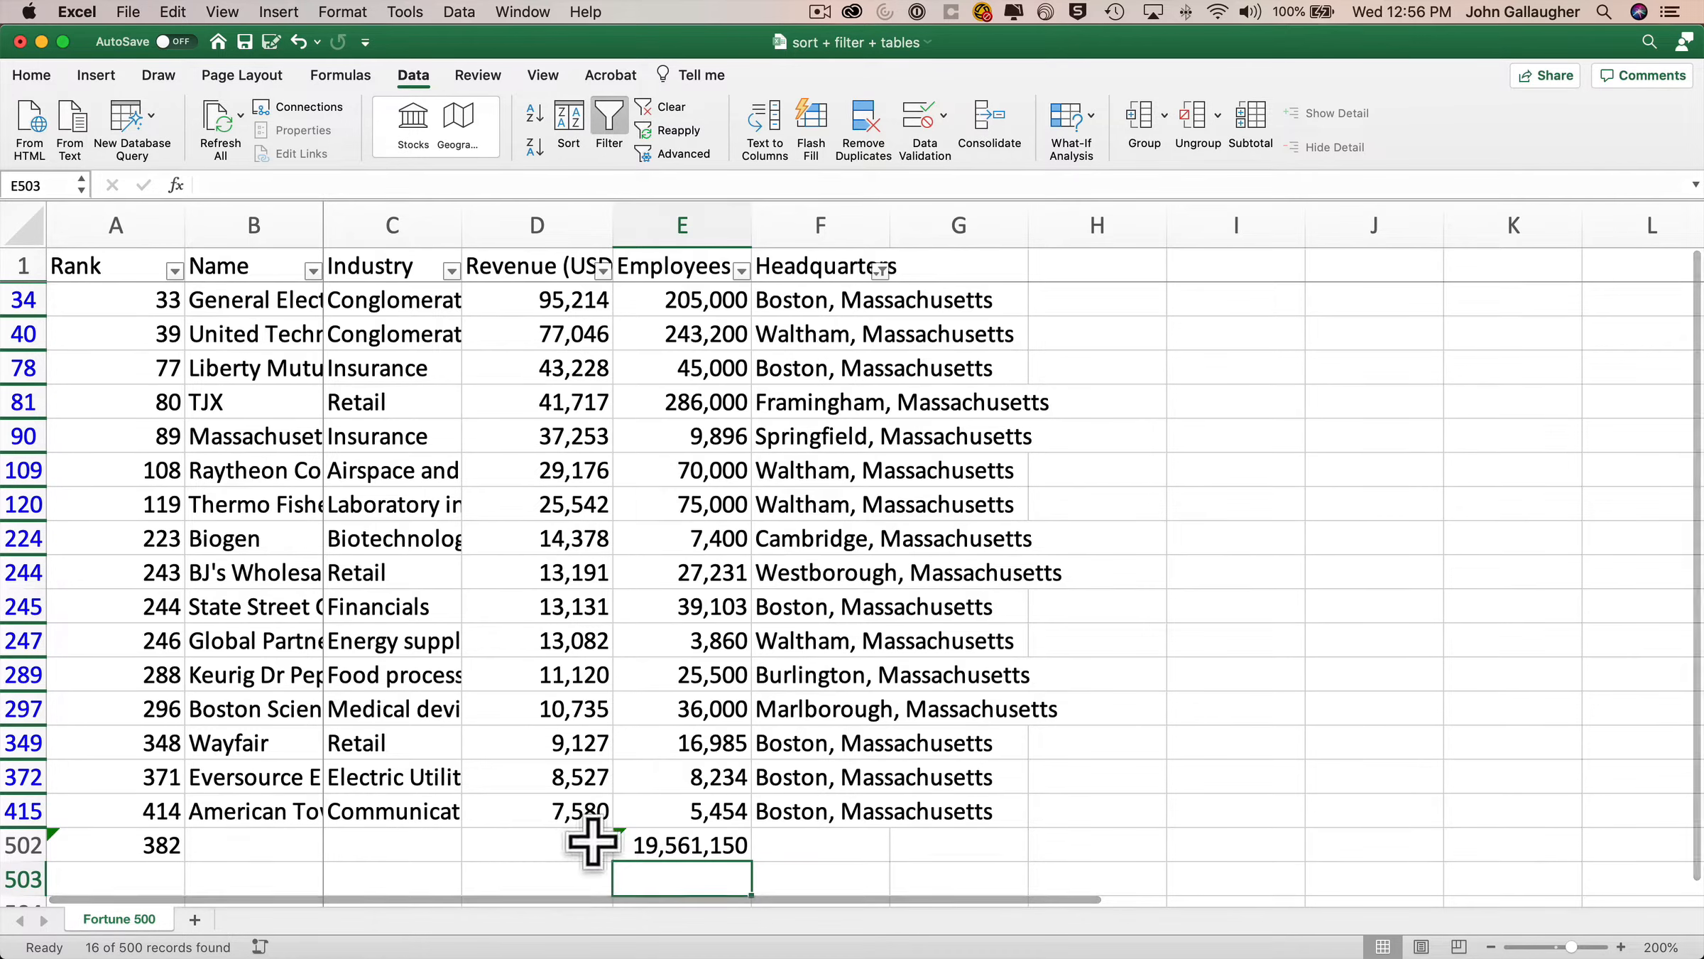
- Copy the filtered Massachusetts rows, from header row 1 through formula row 502
{"action": "left_click", "coordinate": [621, 846]}
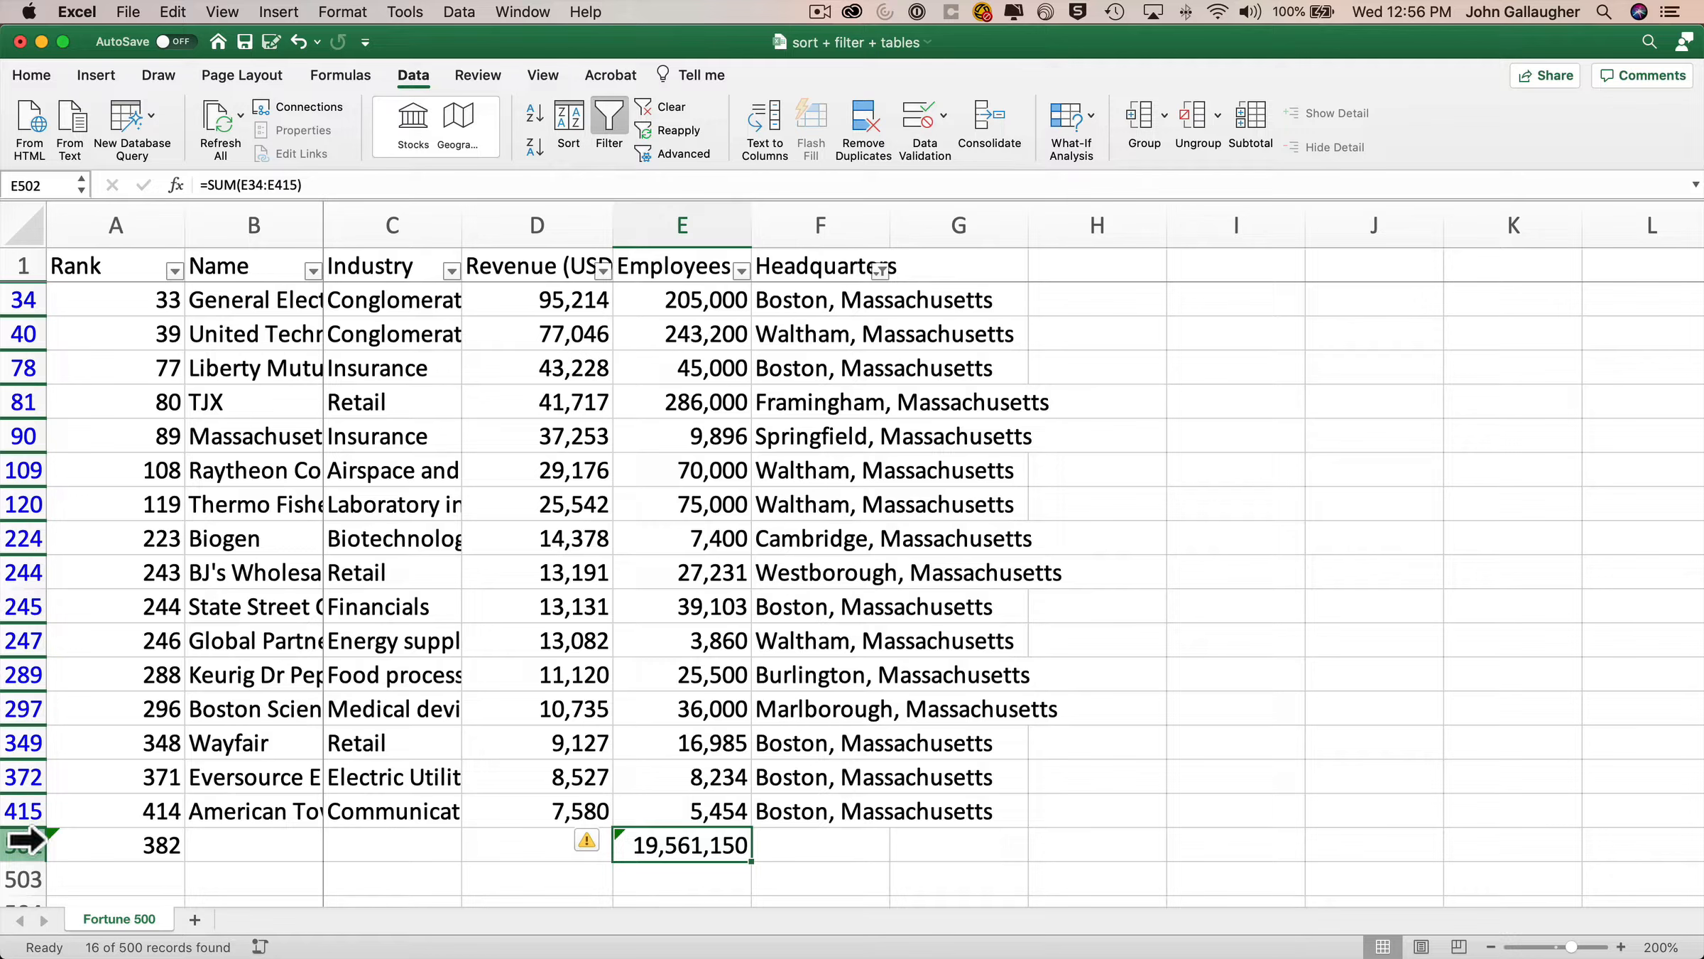
{"action": "left_click", "coordinate": [27, 842]}
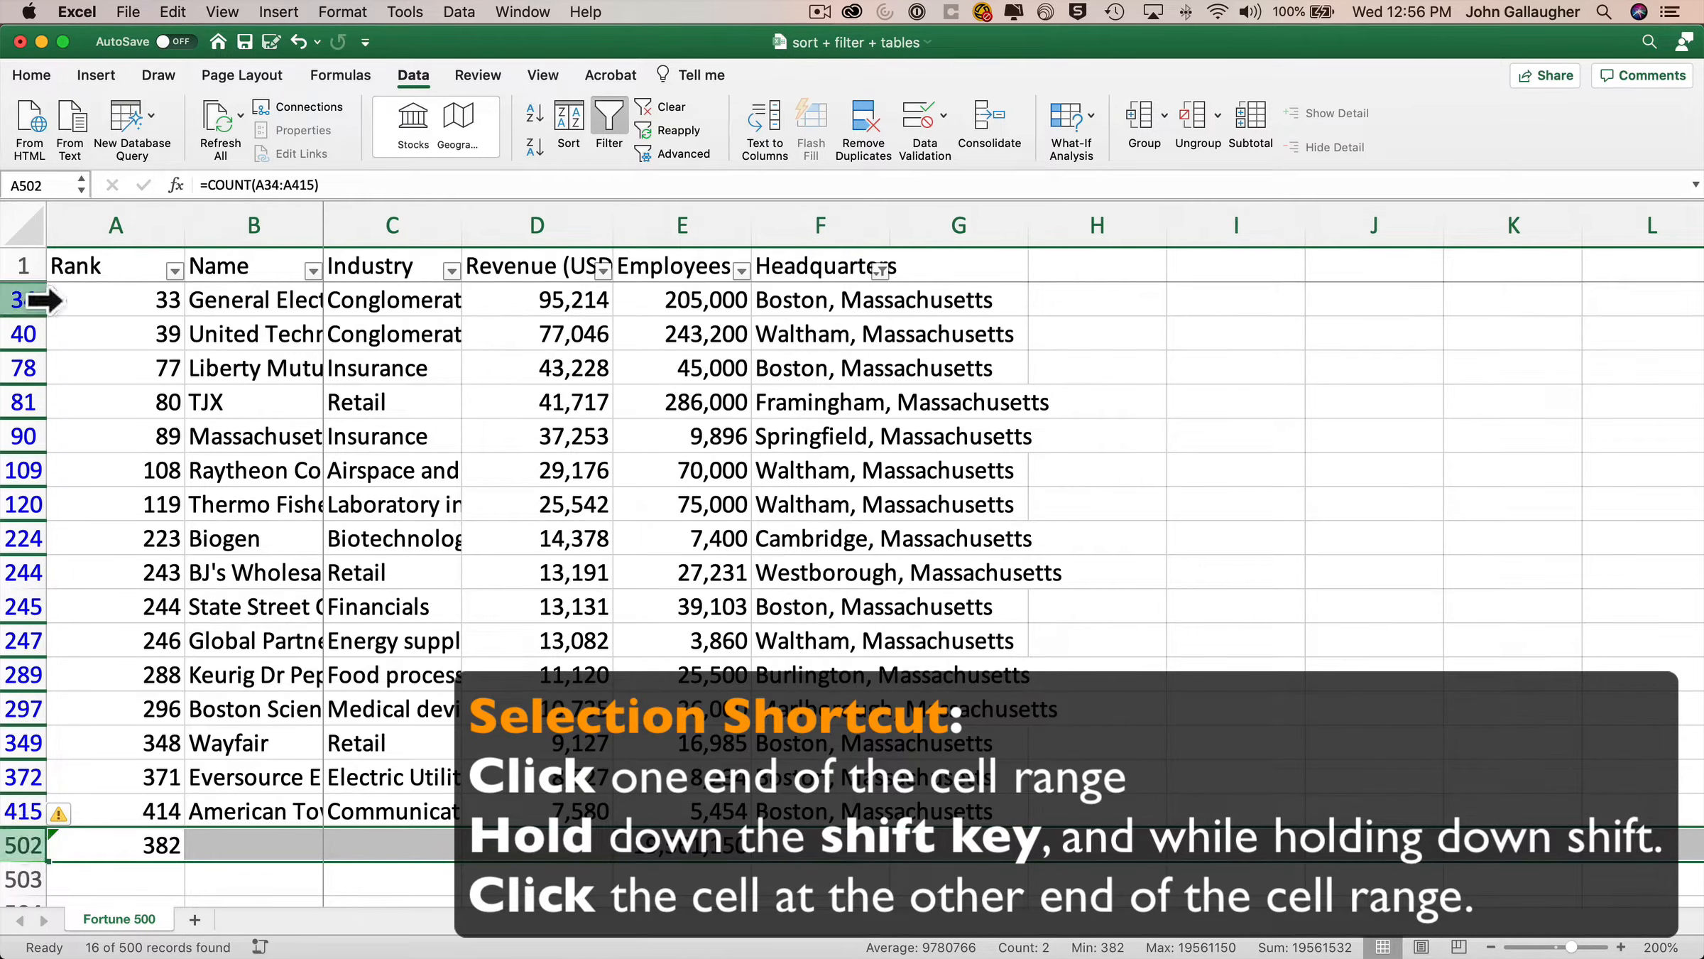
{"action": "left_click", "coordinate": [28, 264], "text": "shift"}
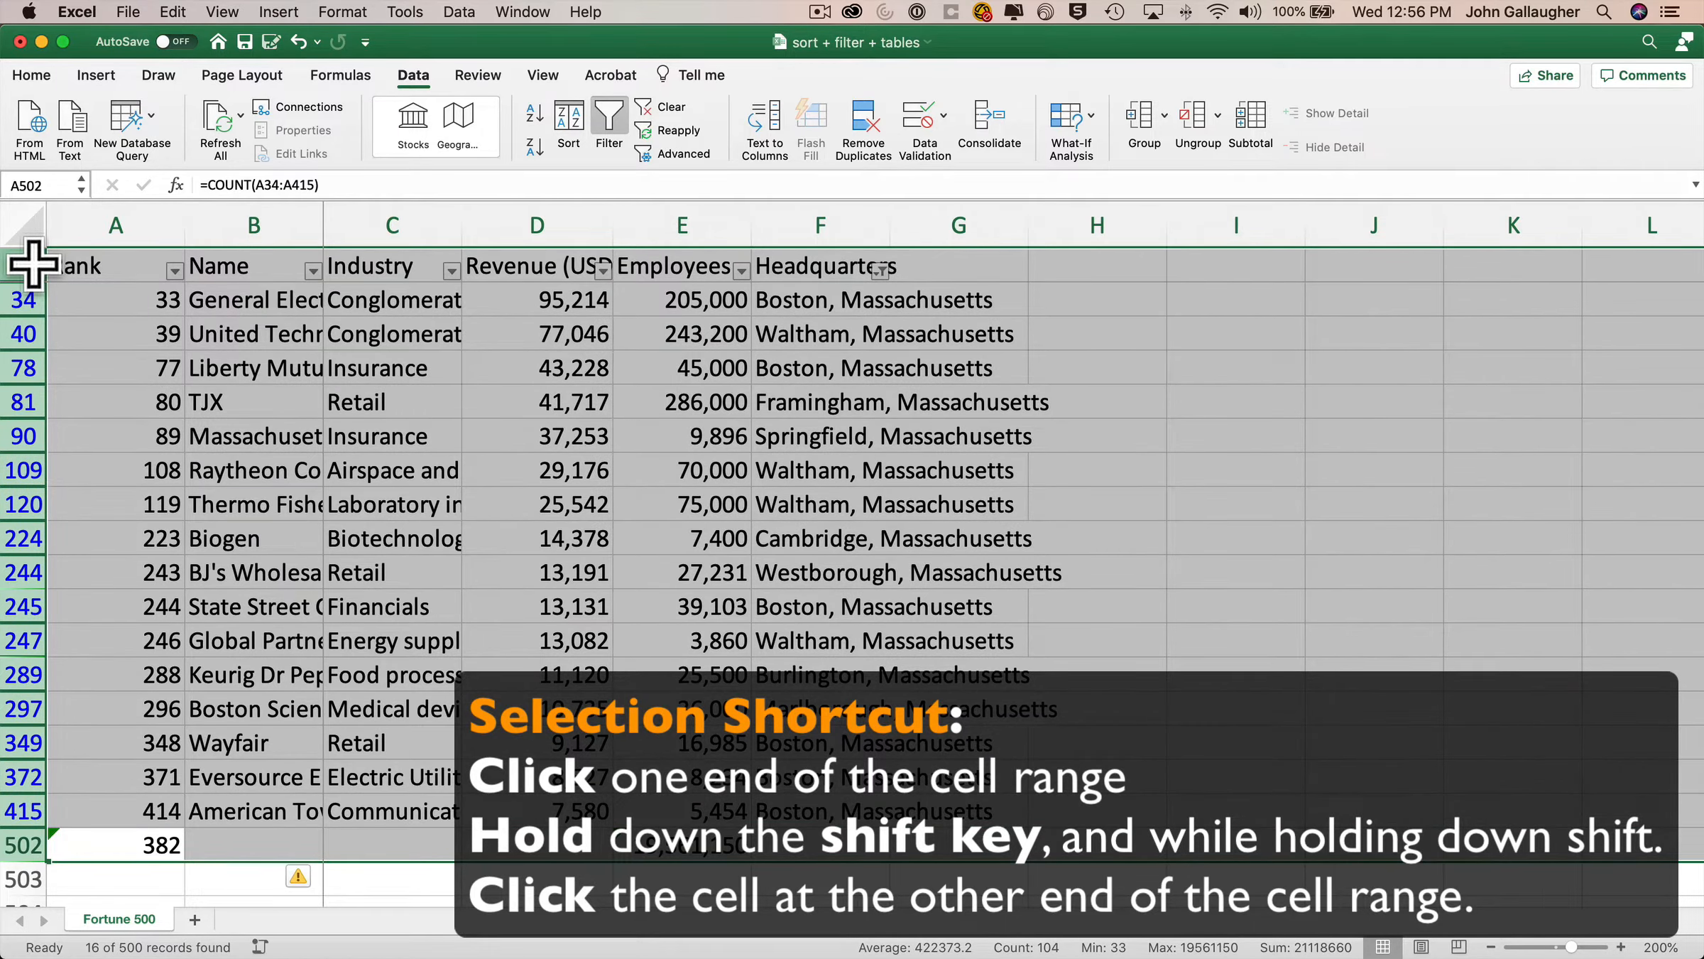
{"action": "key", "text": "super+c"}
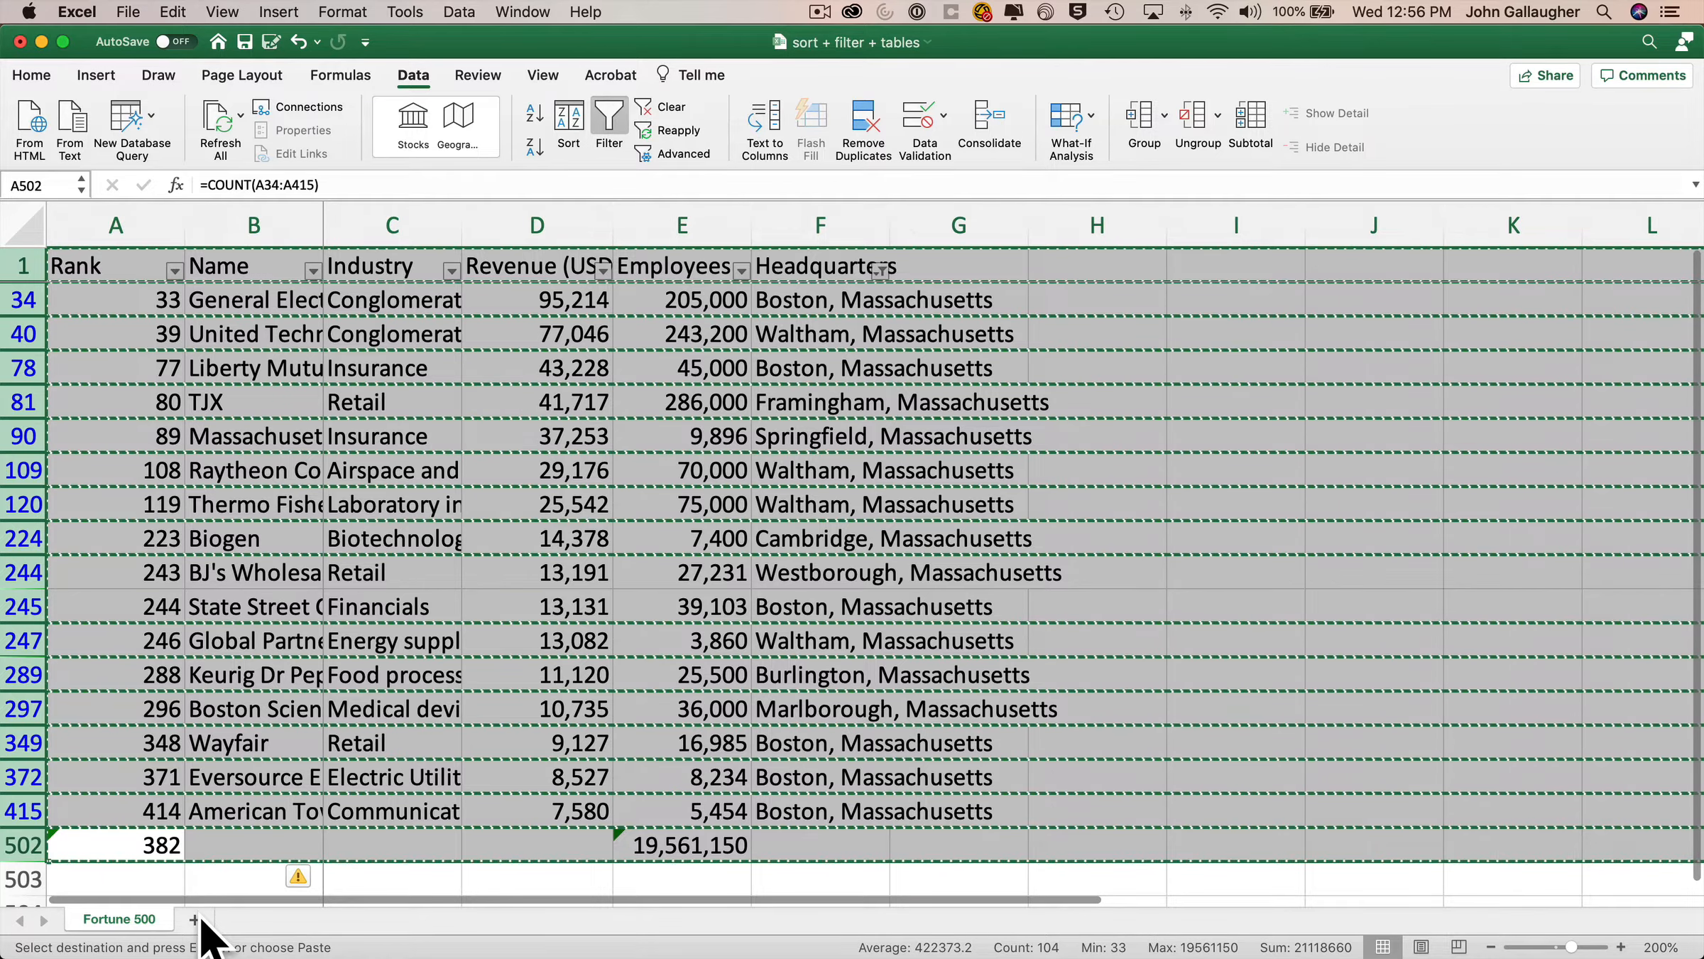
- Add a new worksheet and name it "Just MA"
{"action": "left_click", "coordinate": [194, 919]}
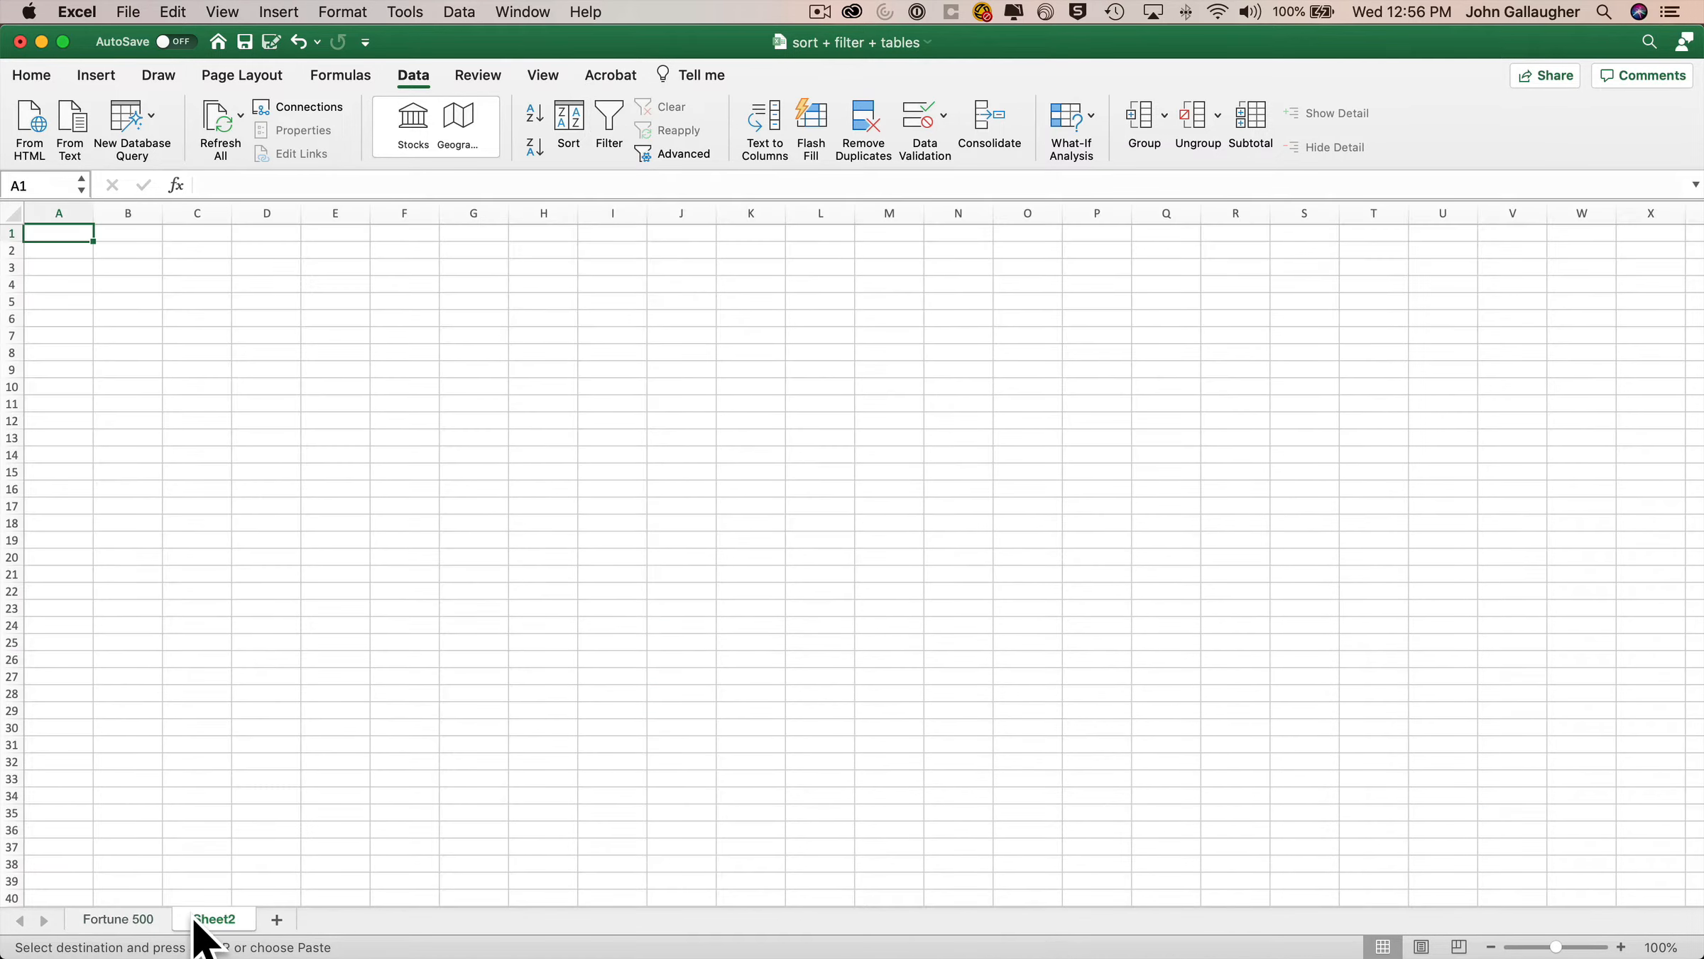
{"action": "double_click", "coordinate": [202, 919]}
{"action": "type", "text": "Just MA"}
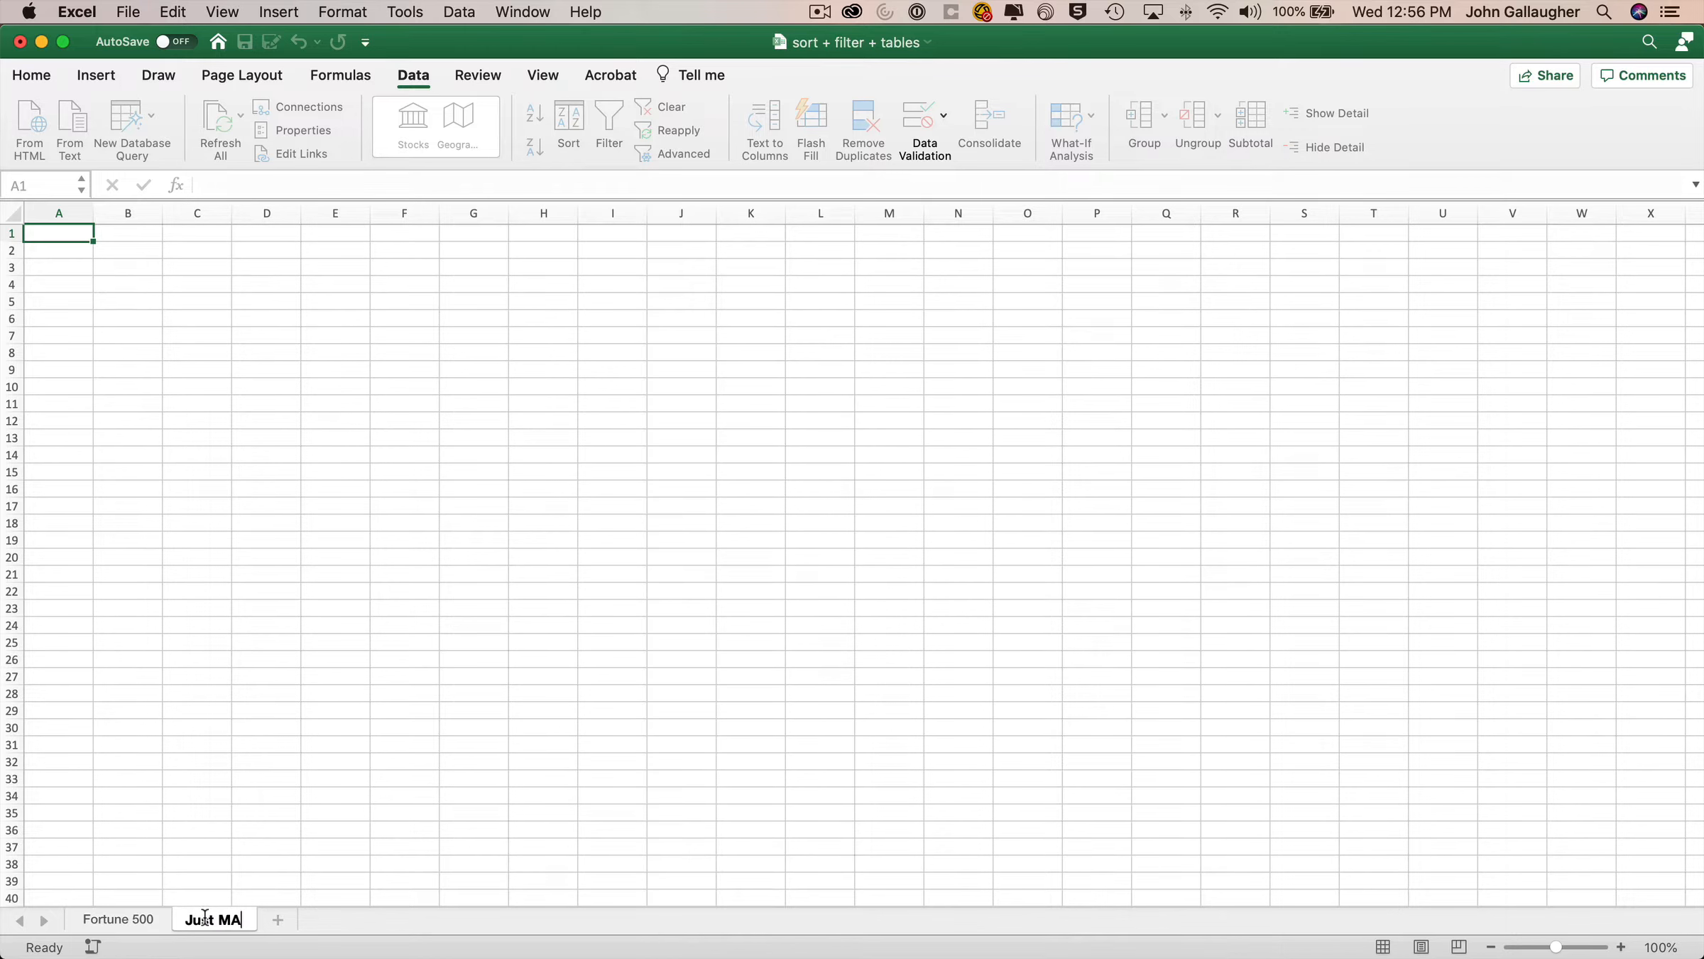
{"action": "key", "text": "Return"}
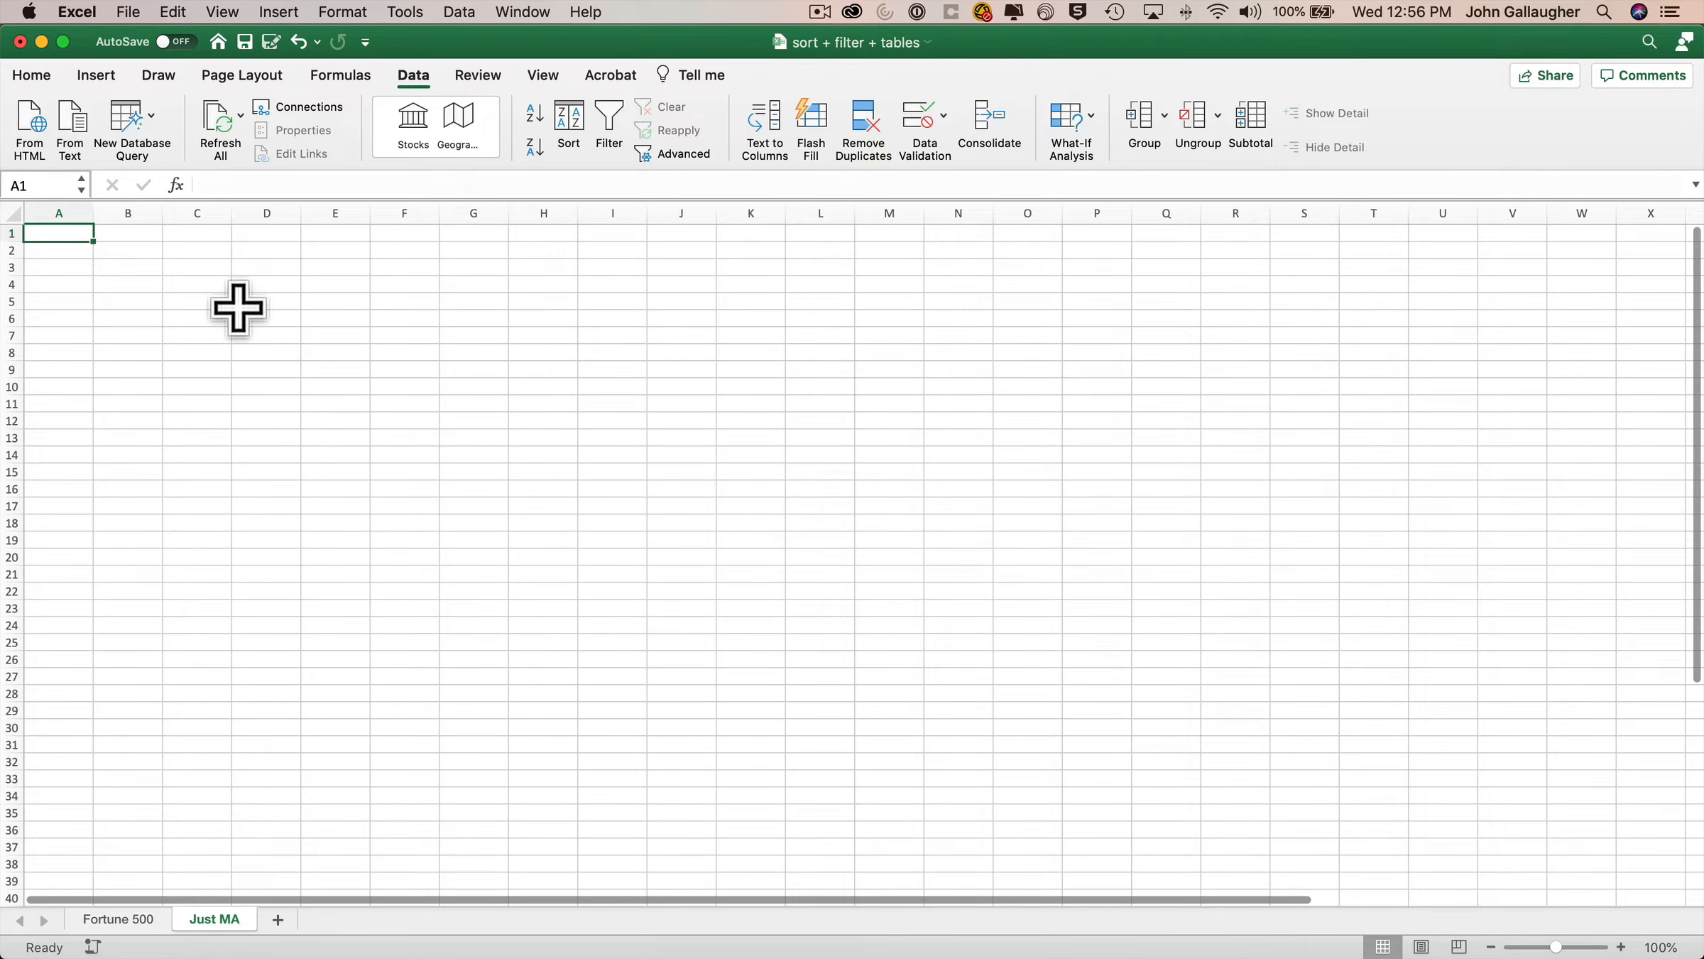
- Paste the copied Massachusetts rows at cell A1 of the Just MA sheet and set the sheet's zoom to 200%
{"action": "key", "text": "super+v"}
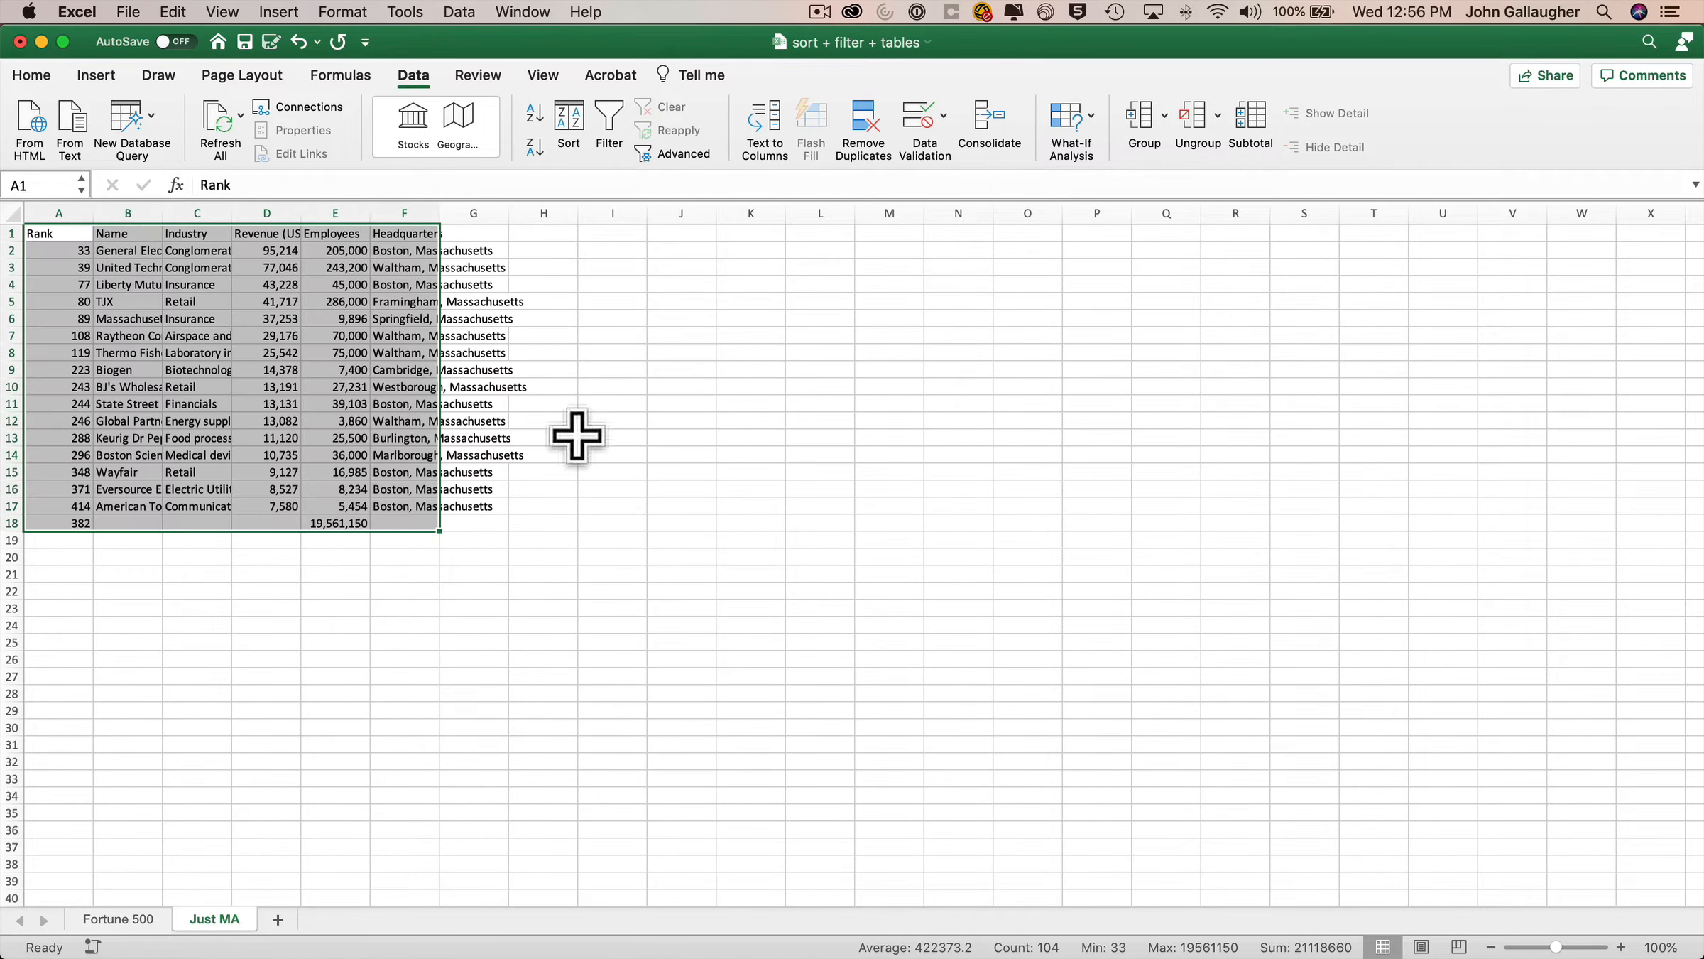
{"action": "left_click", "coordinate": [1657, 947]}
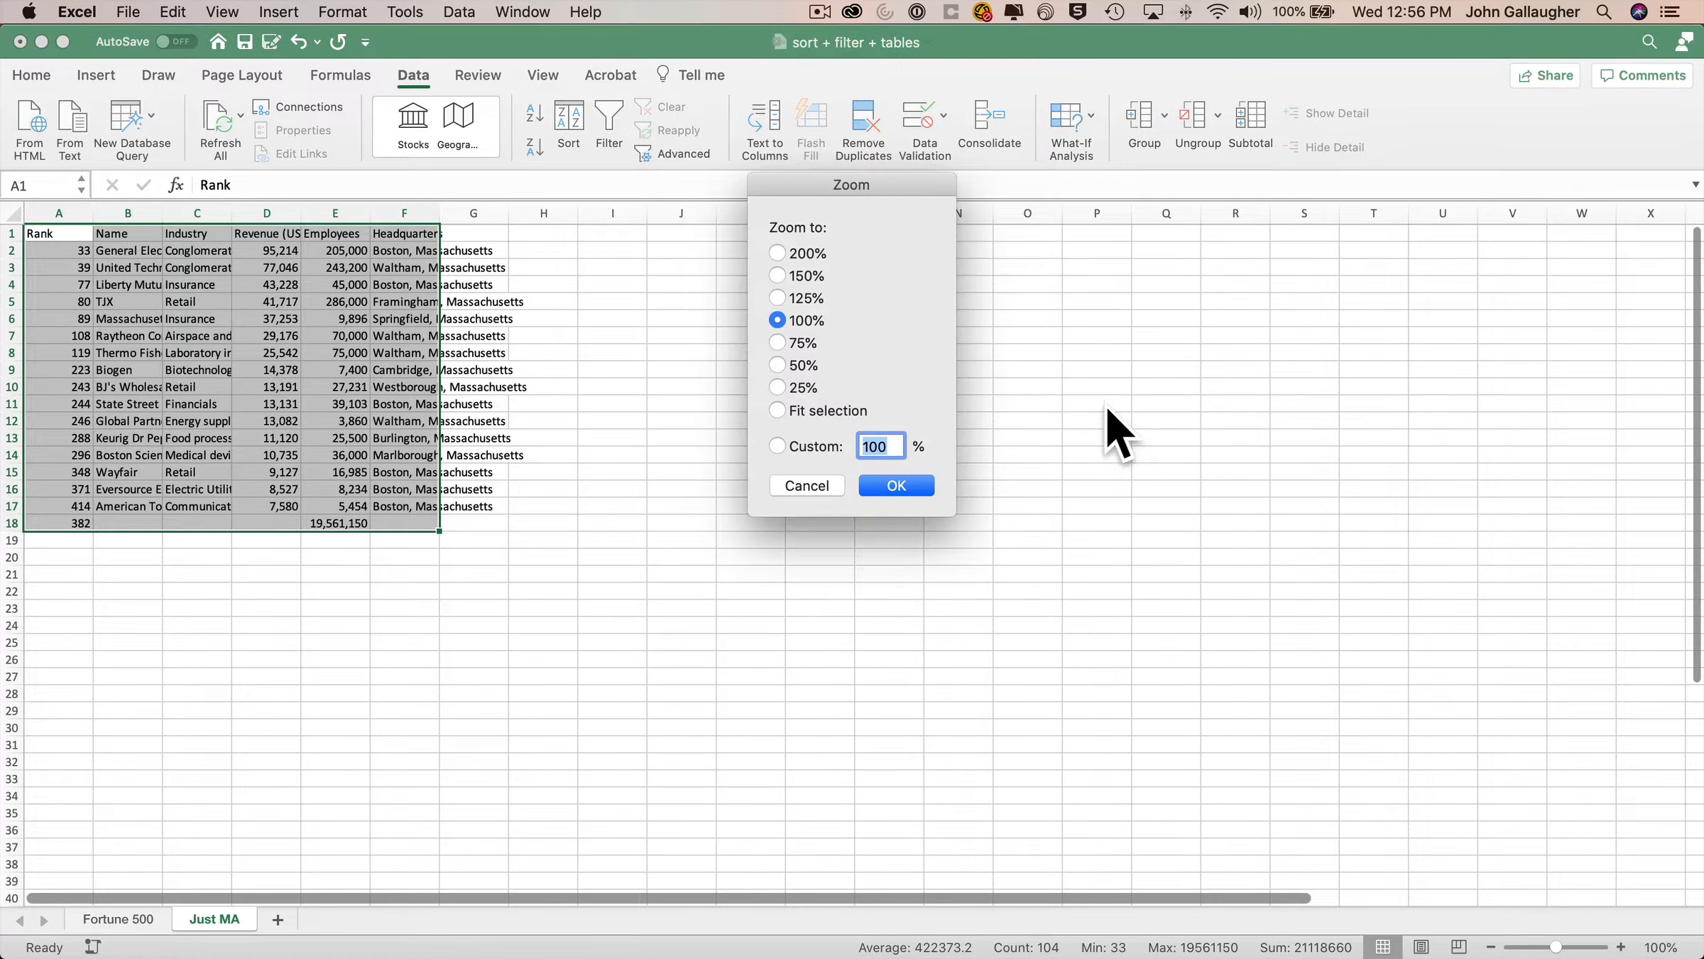
{"action": "left_click", "coordinate": [810, 252]}
{"action": "left_click", "coordinate": [896, 485]}
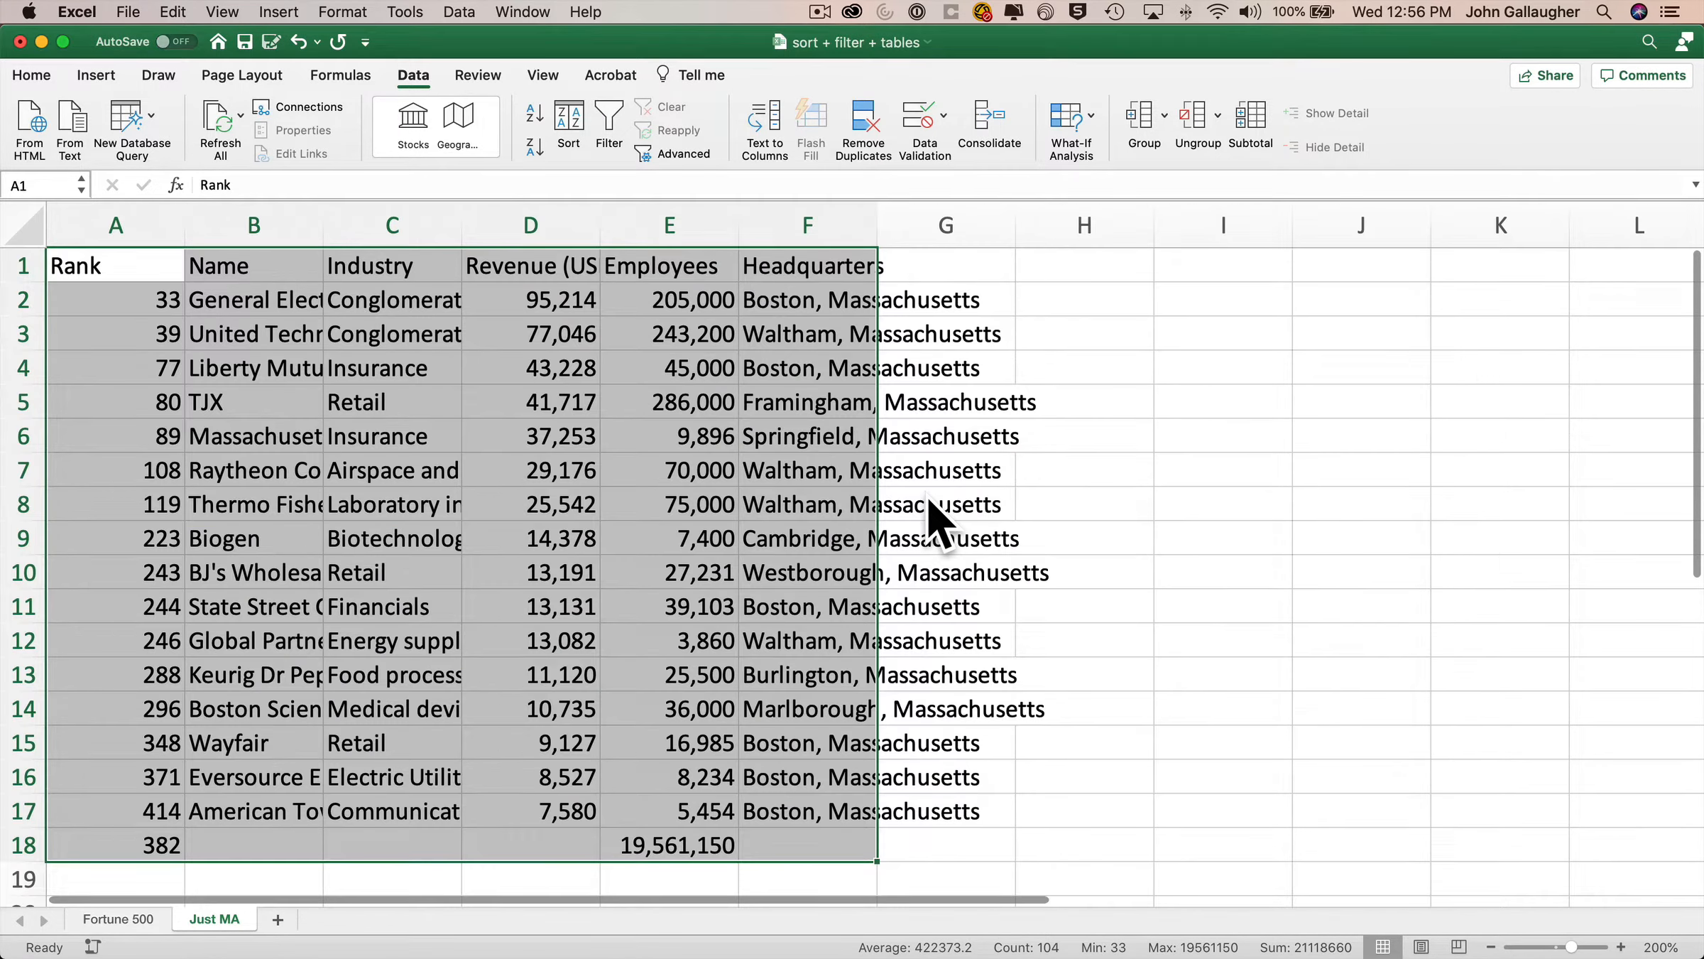
- Replace the pasted Employees total in cell E18 with an AutoSum formula over E2:E17
{"action": "left_click", "coordinate": [678, 852]}
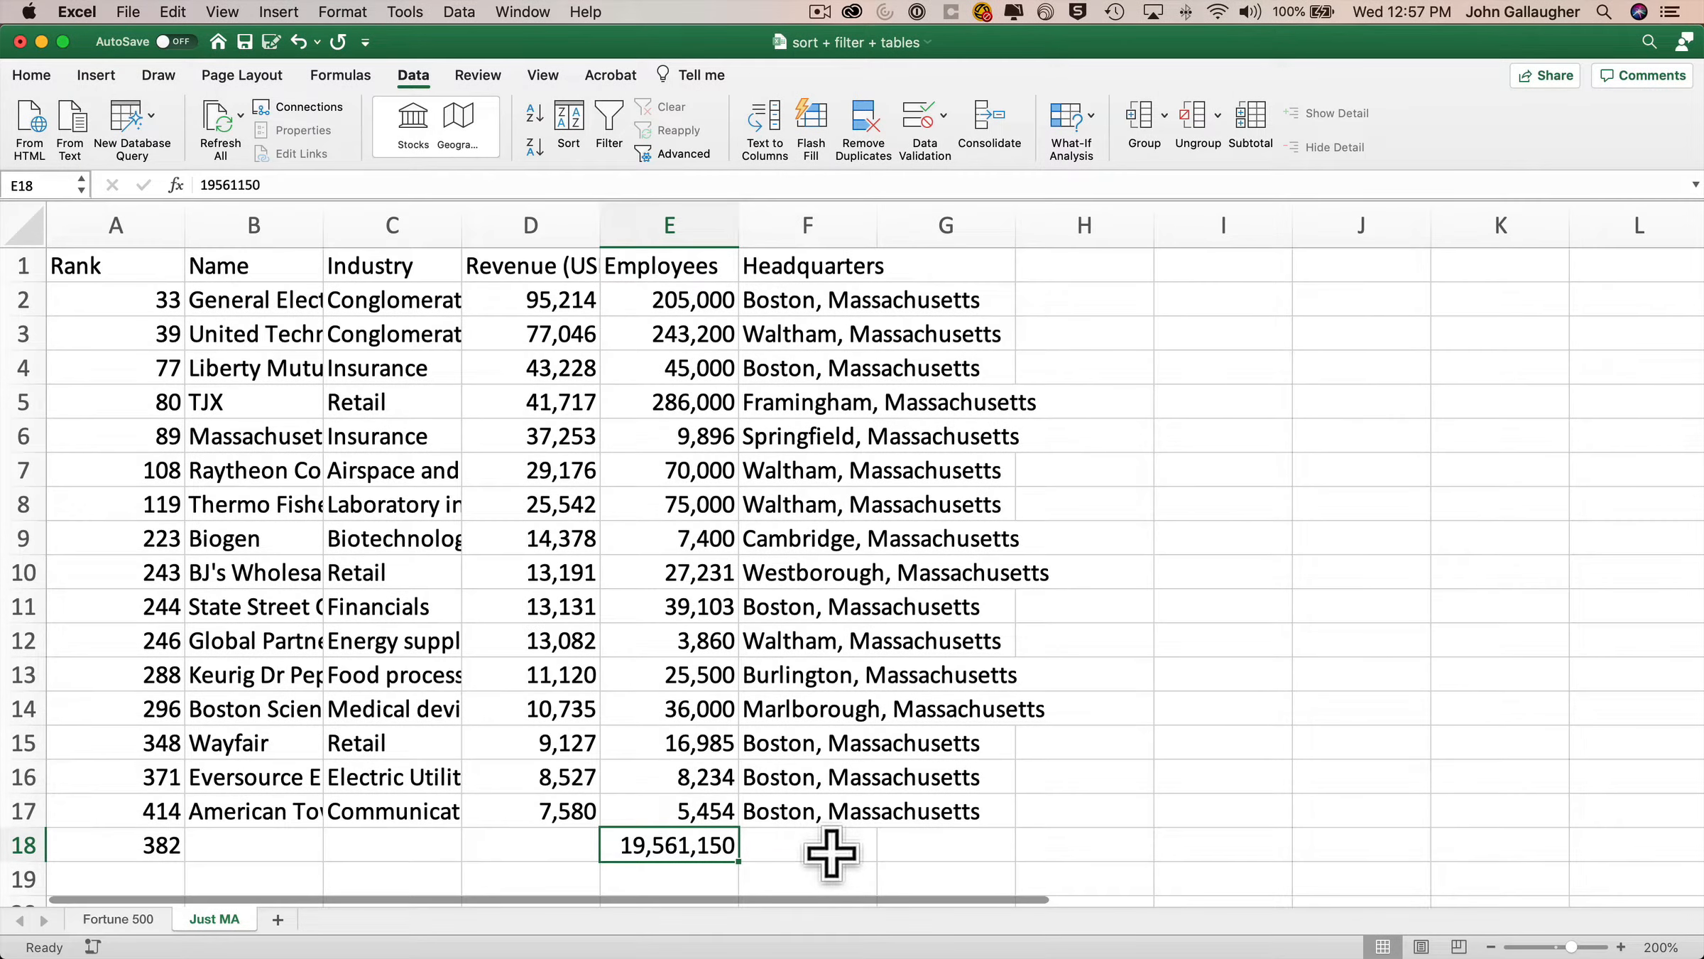
{"action": "key", "text": "BackSpace"}
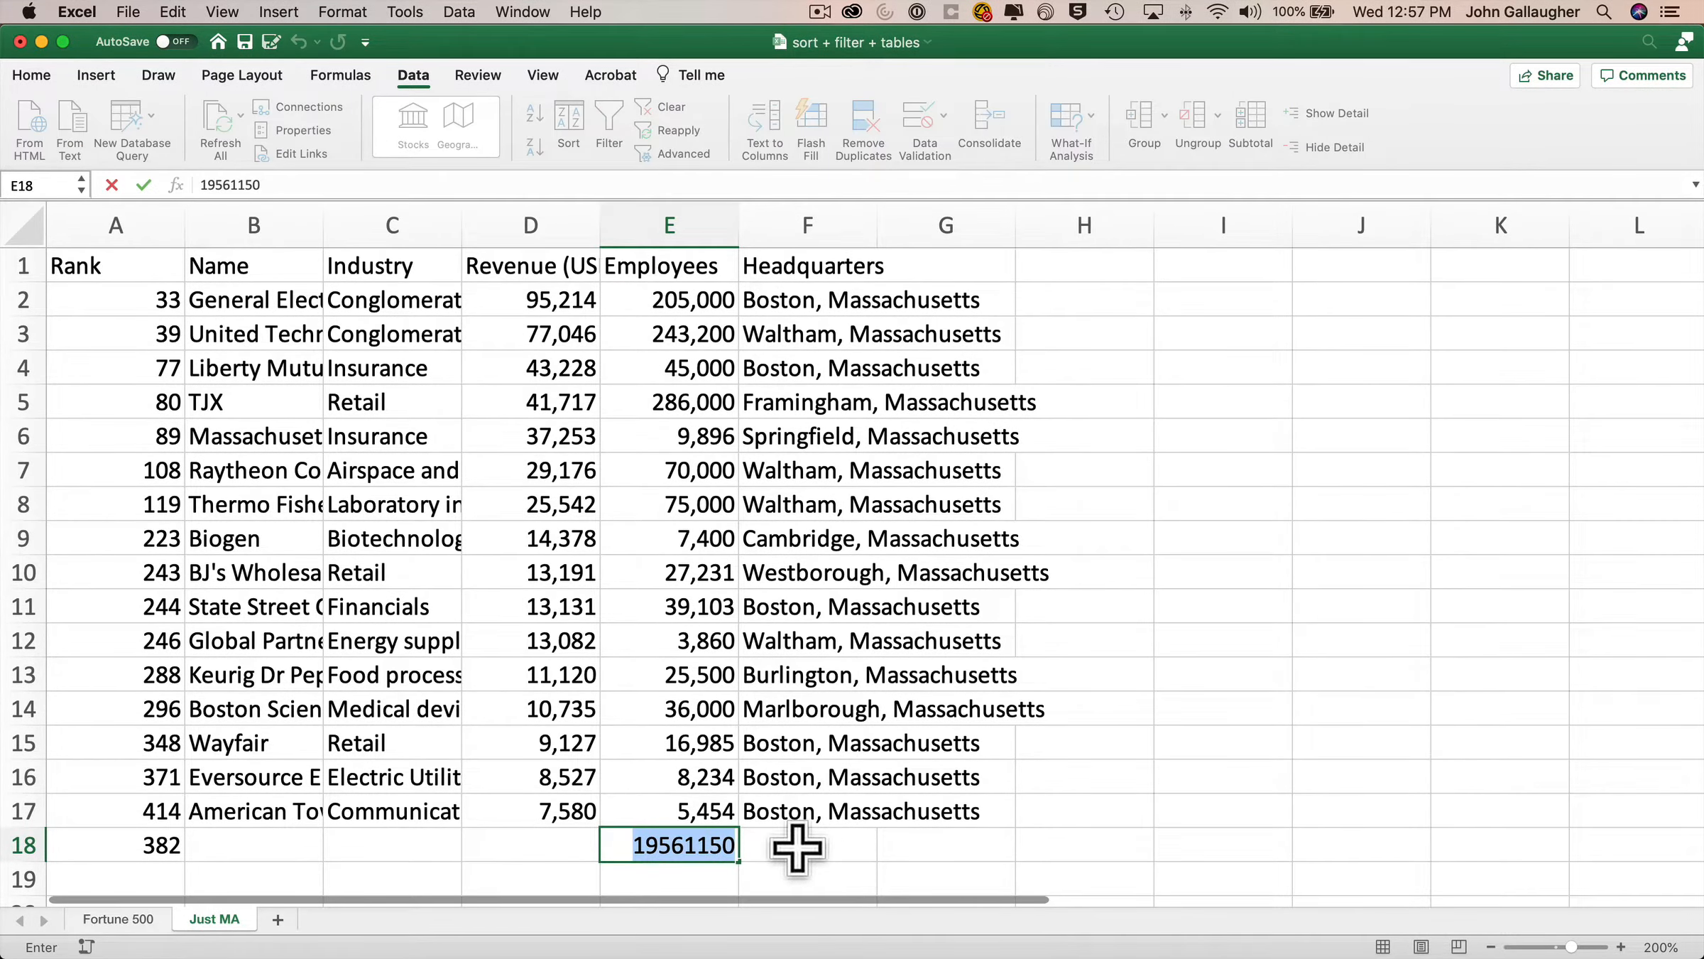
{"action": "left_click", "coordinate": [31, 75]}
{"action": "left_click", "coordinate": [1230, 102]}
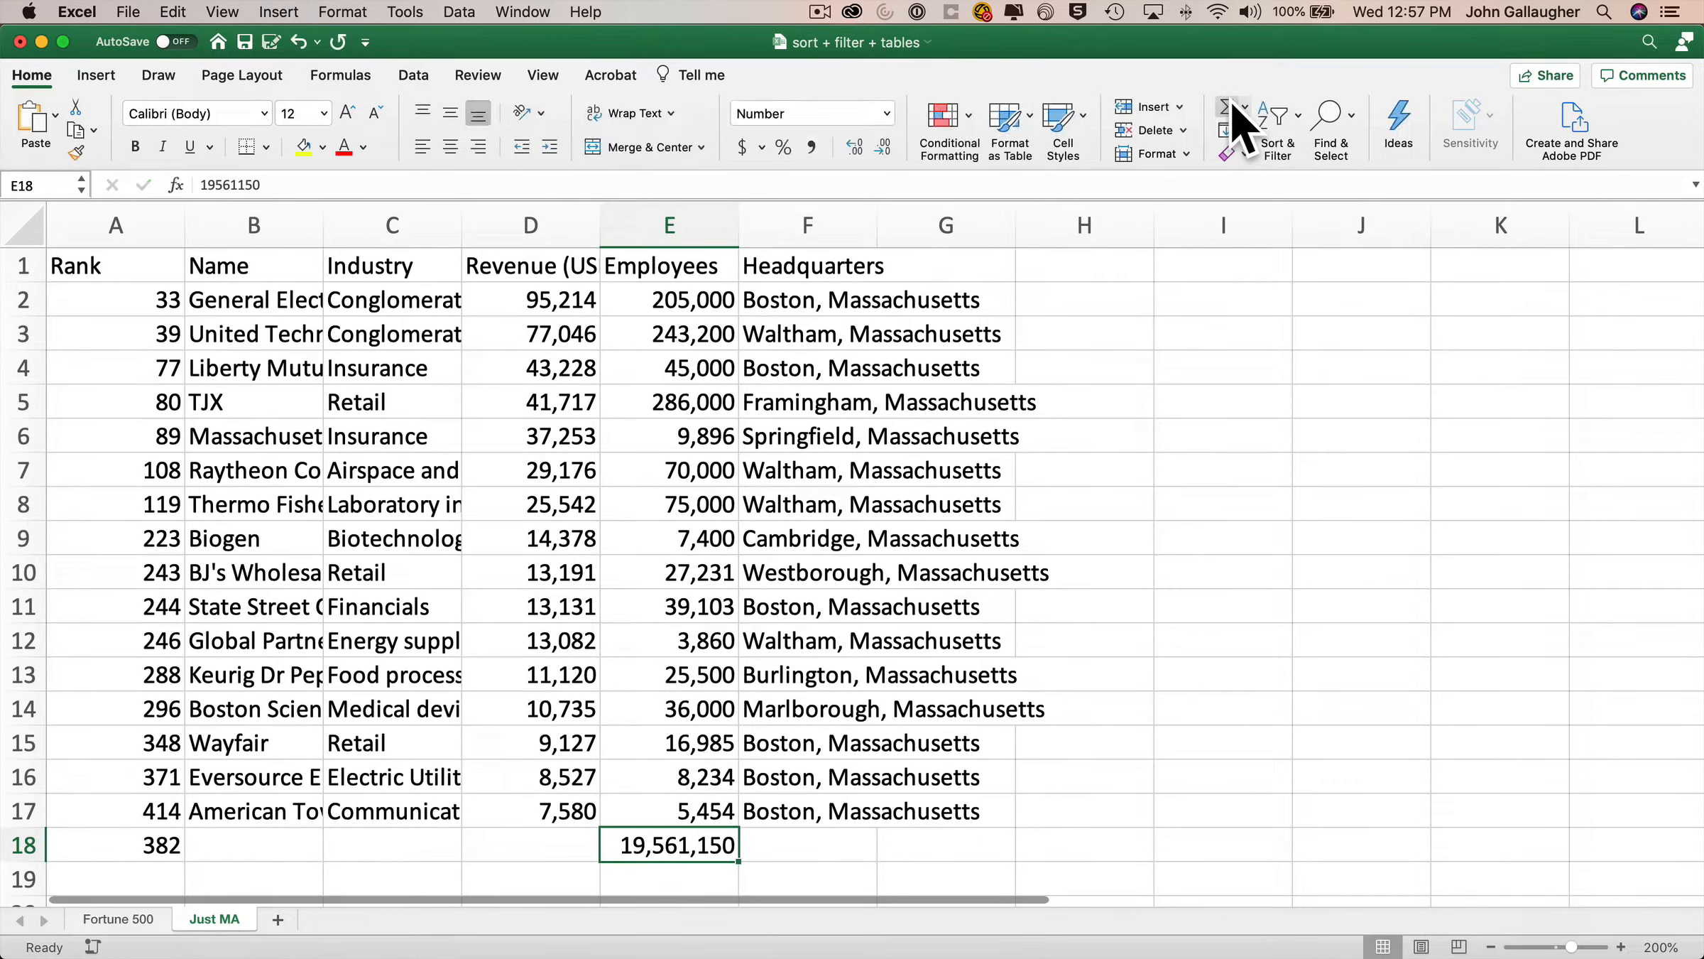
{"action": "left_click", "coordinate": [1230, 102]}
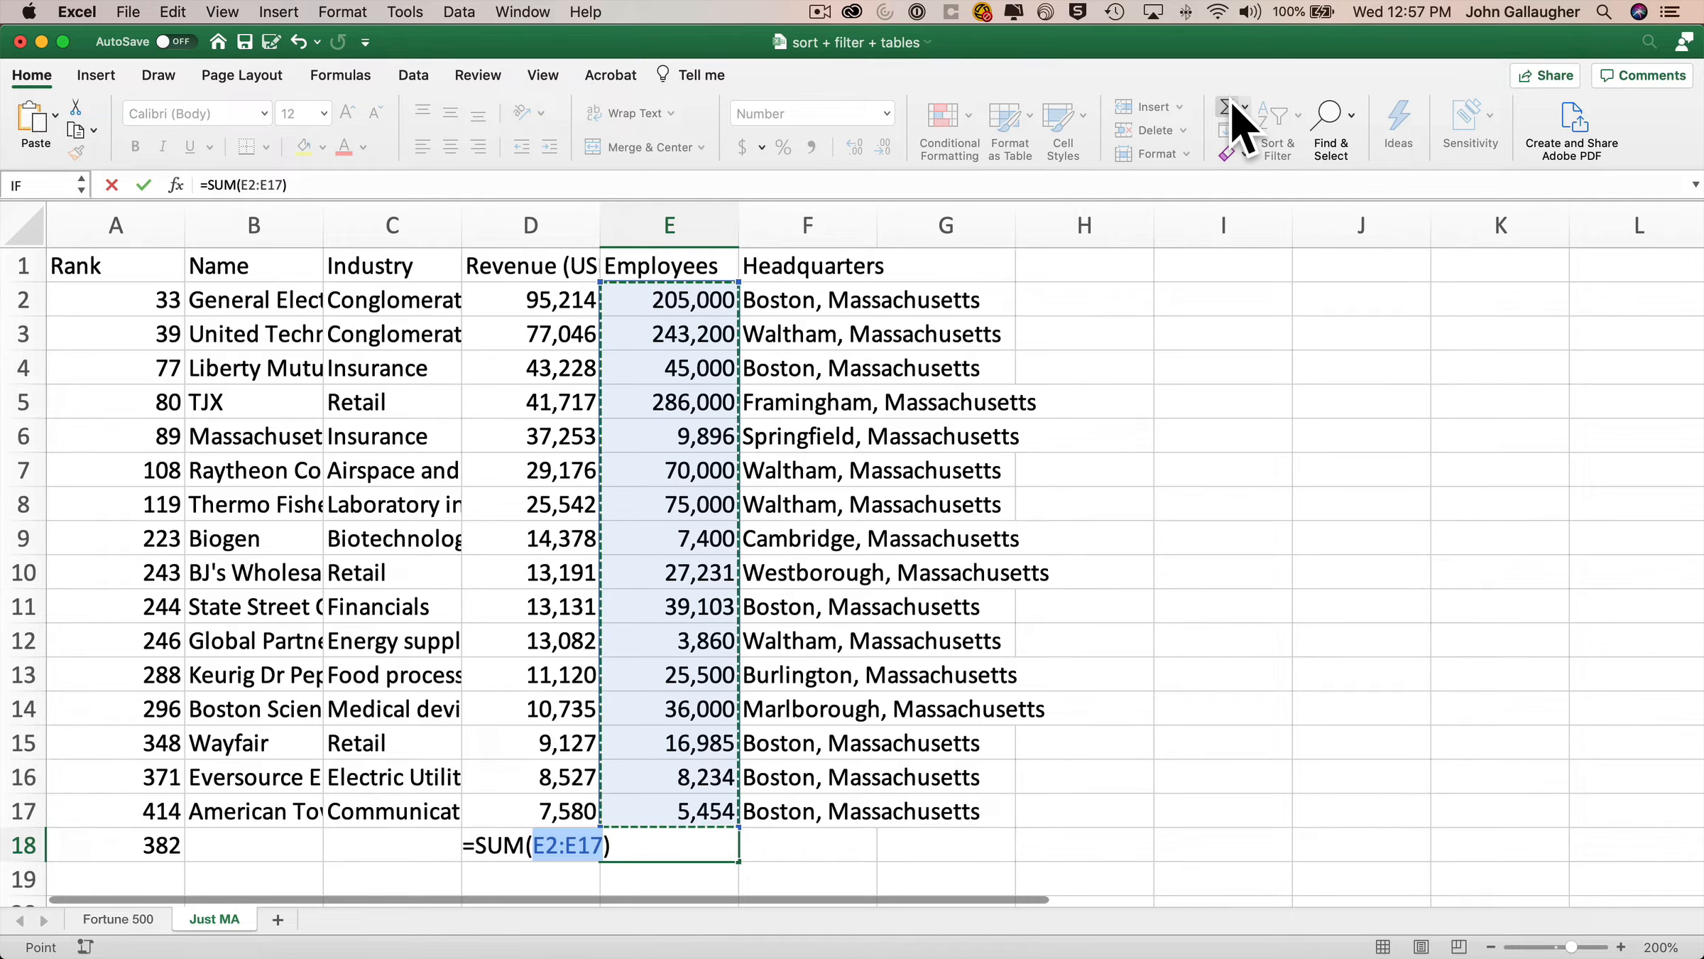
{"action": "key", "text": "Return"}
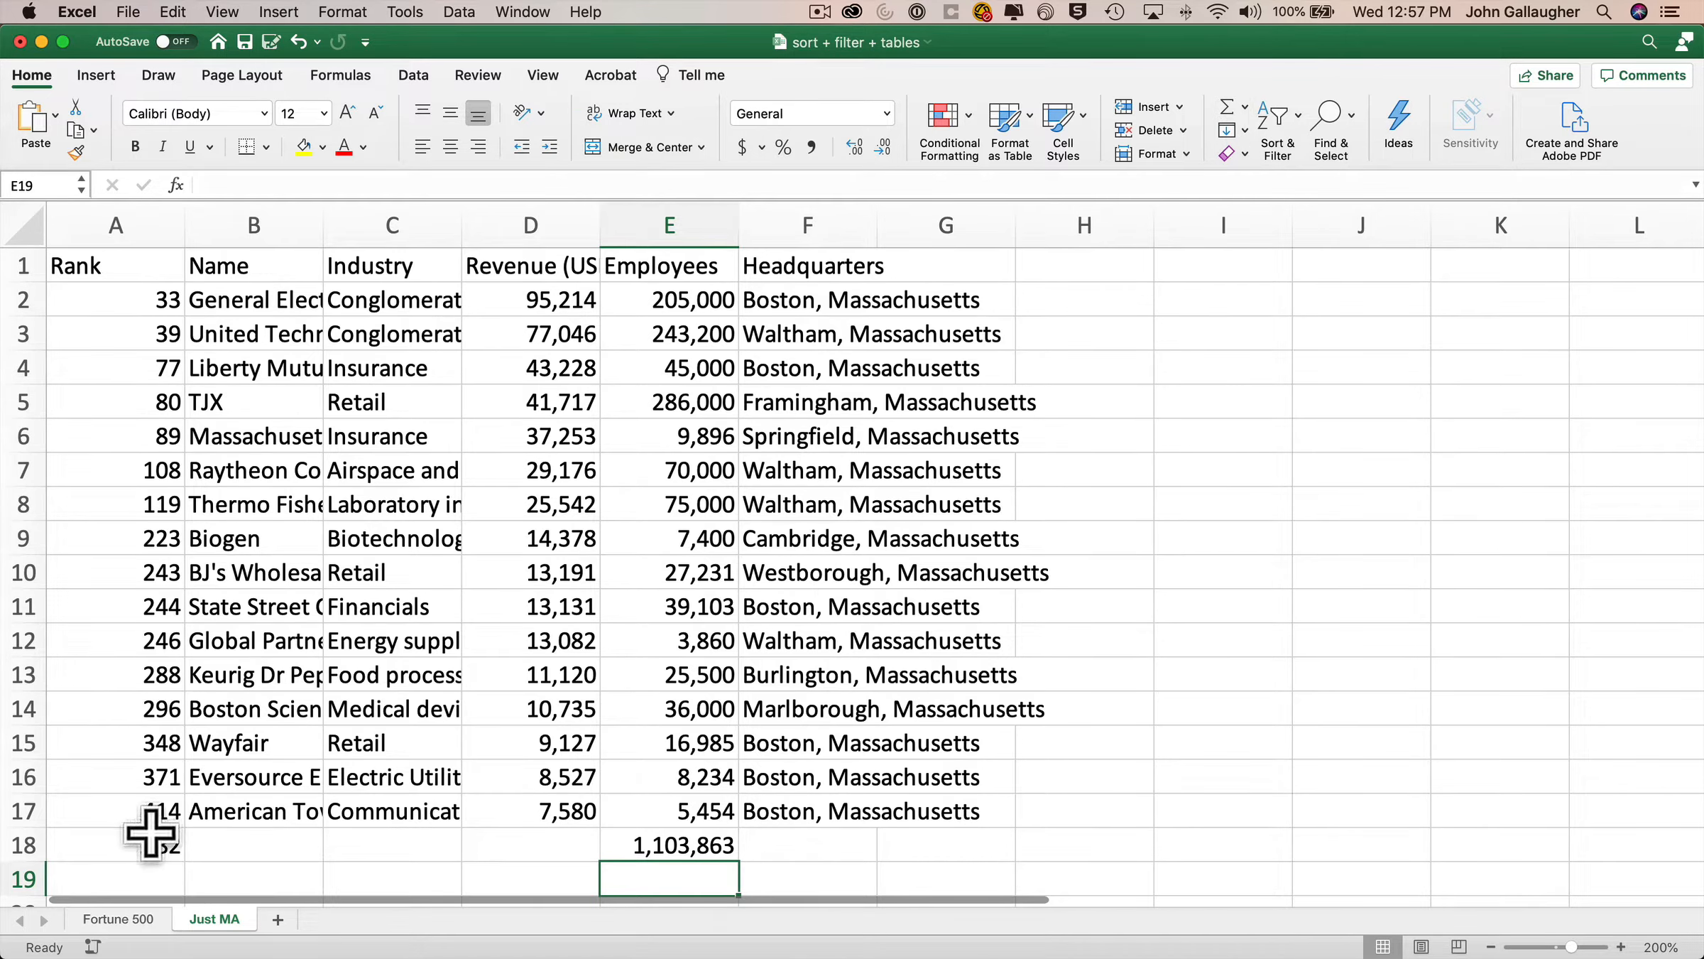
- Replace the pasted Rank count in cell A18 with a COUNT formula over A2:A17
{"action": "left_click", "coordinate": [151, 838]}
{"action": "type", "text": "=COUNT("}
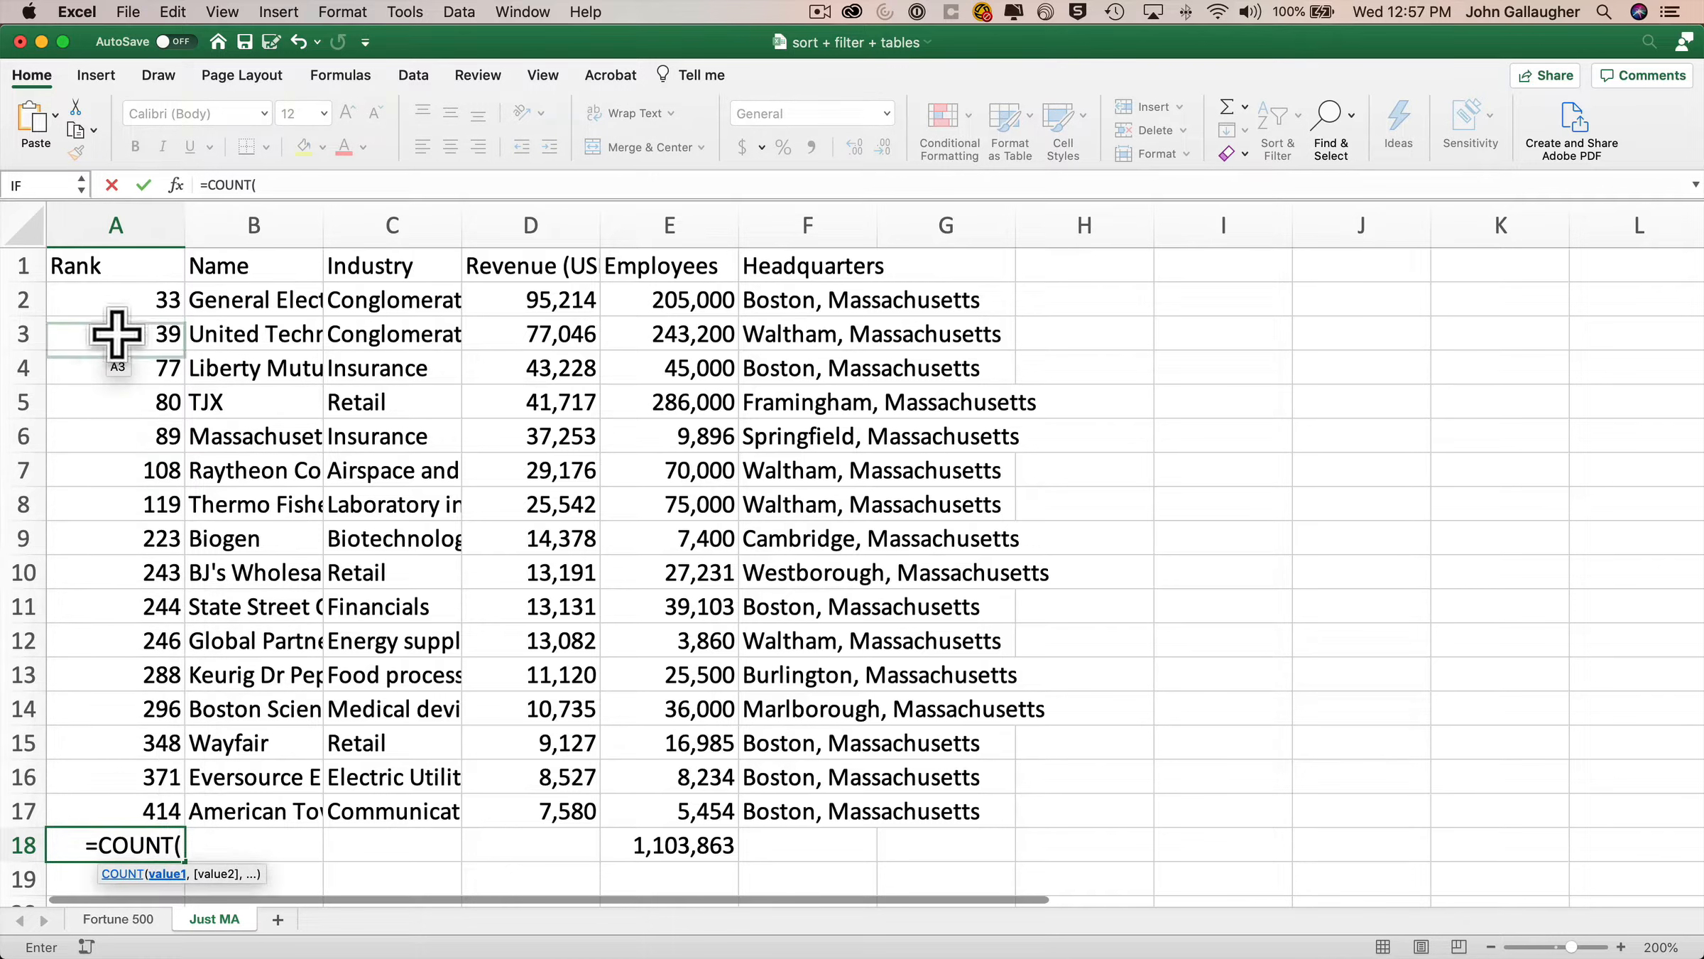
{"action": "left_click_drag", "start_coordinate": [125, 305], "coordinate": [132, 806]}
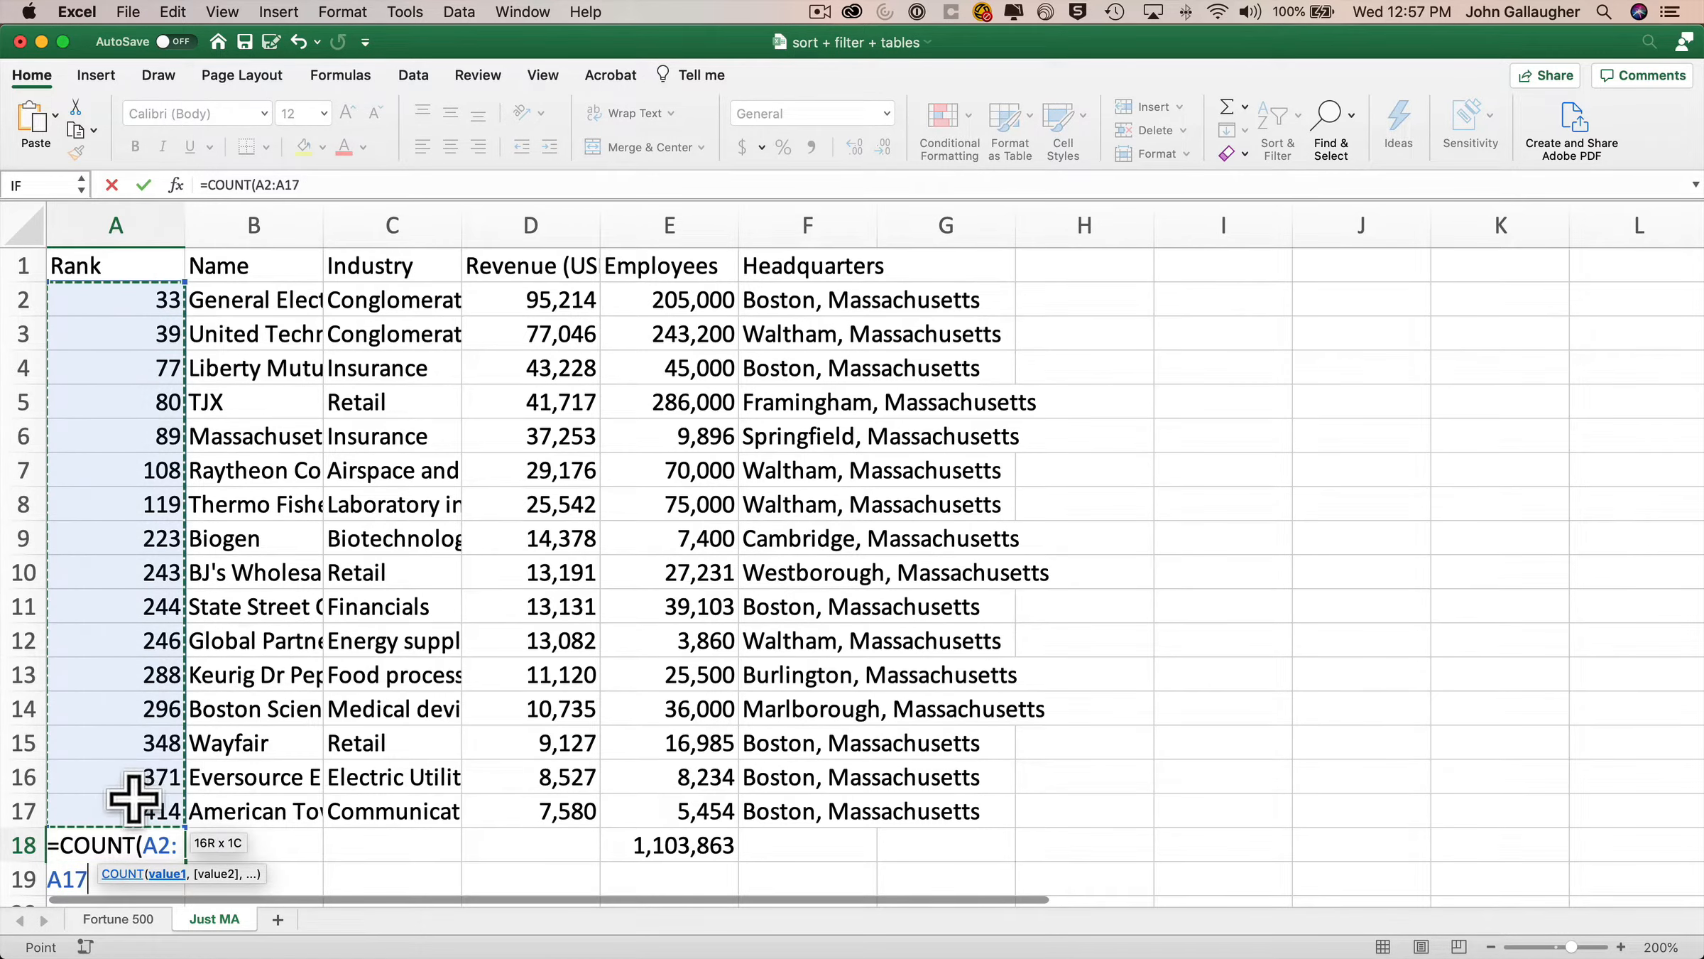
{"action": "key", "text": "Return"}
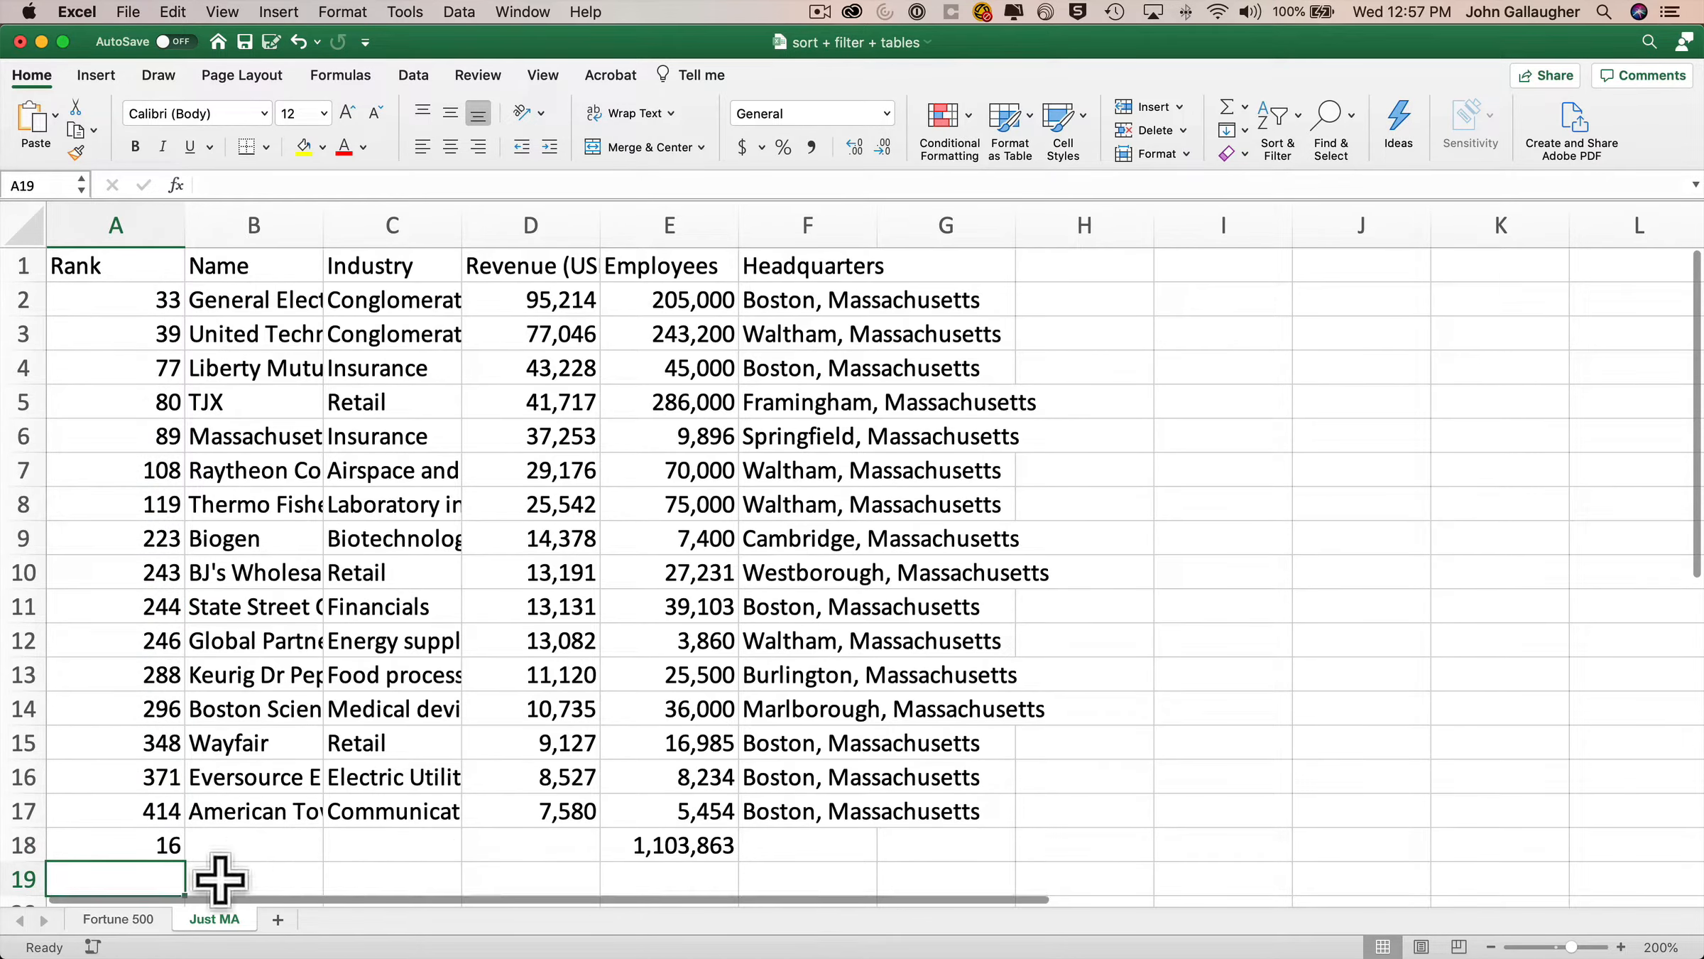
- Delete the Employees sum in E502 and the Rank count in A502 on the Fortune 500 sheet
{"action": "left_click", "coordinate": [121, 921]}
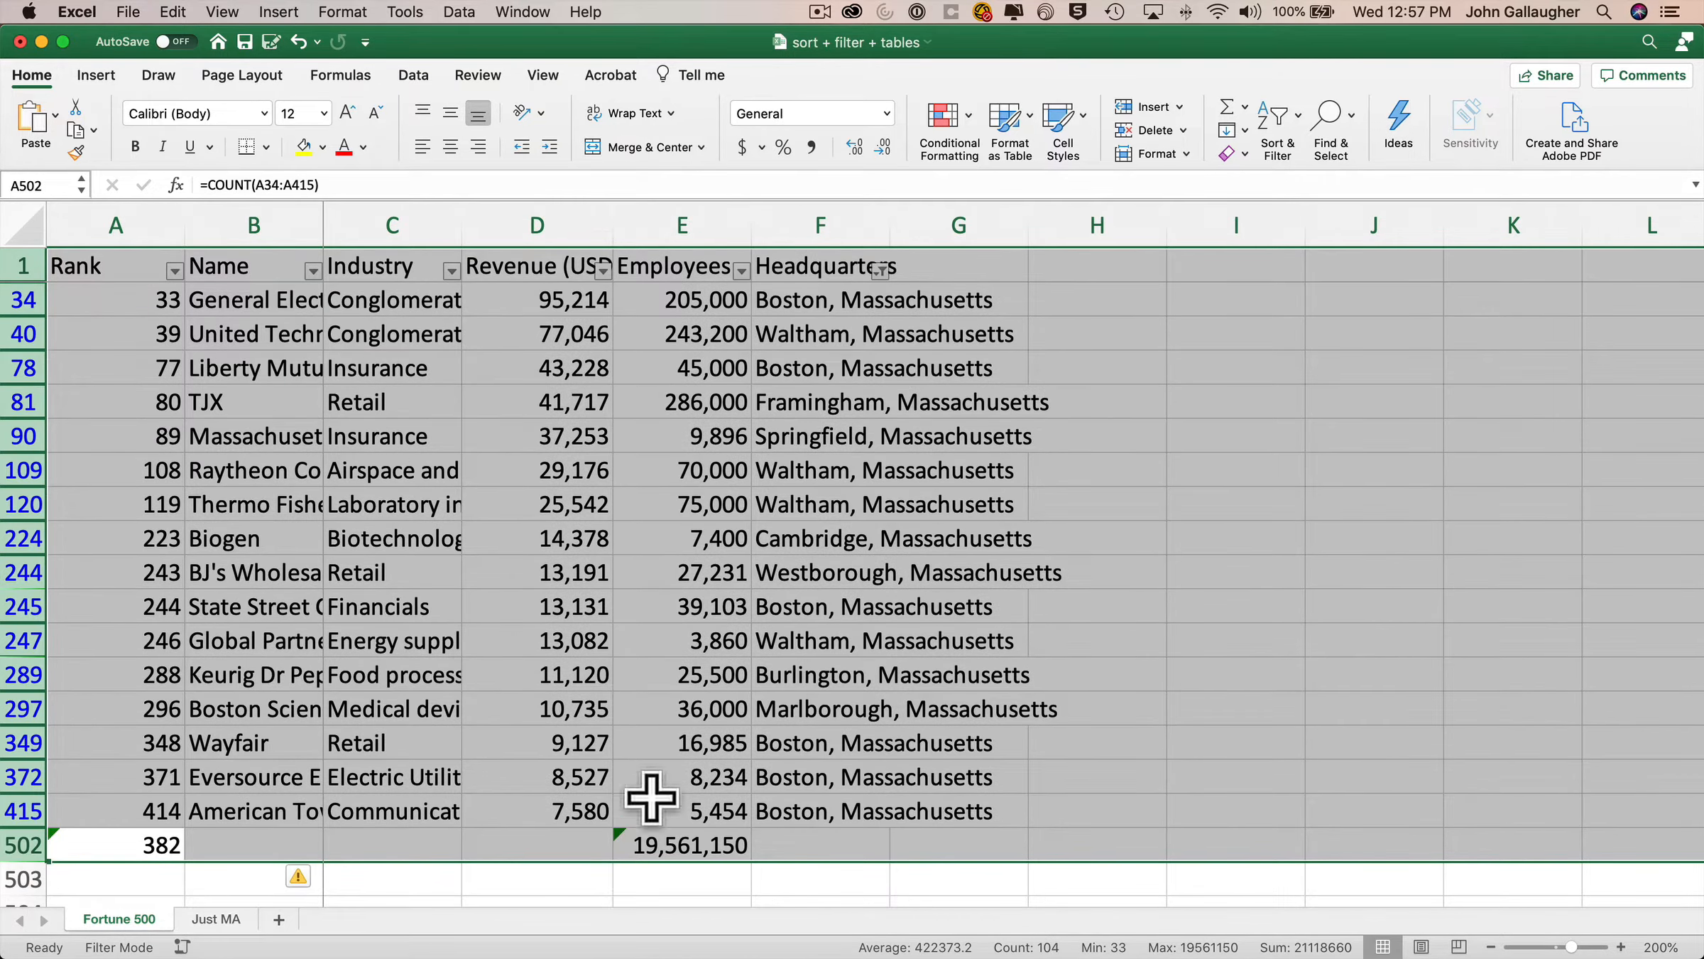
{"action": "left_click", "coordinate": [685, 845]}
{"action": "key", "text": "Delete"}
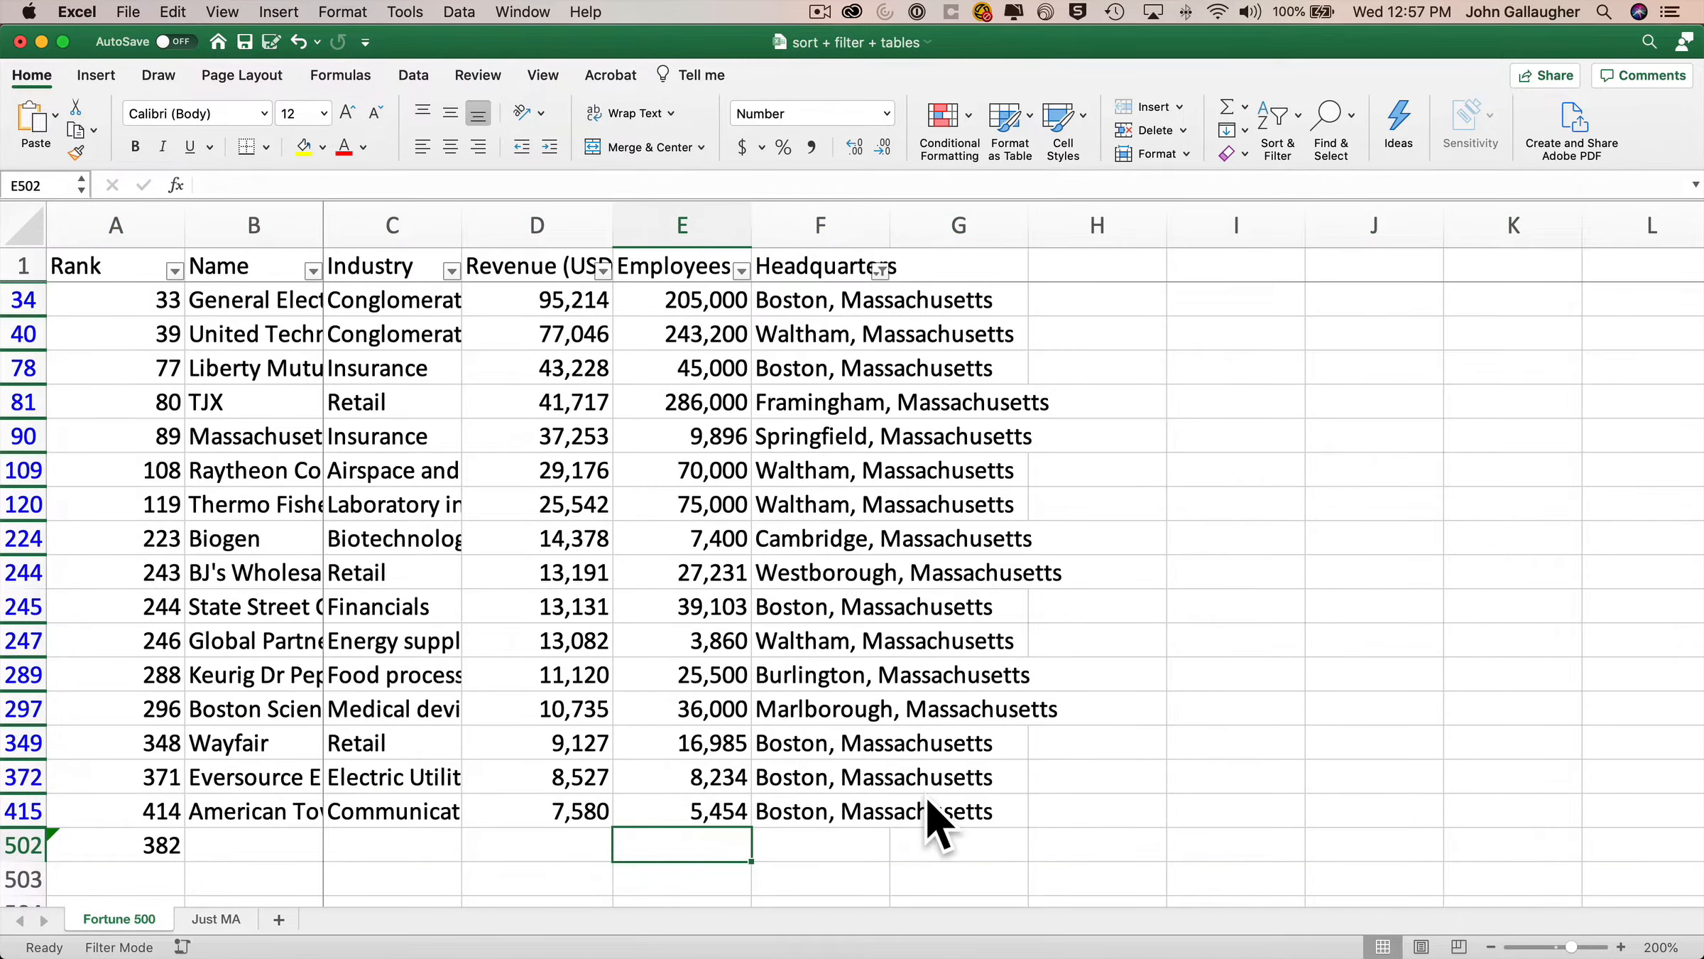
{"action": "left_click", "coordinate": [149, 843]}
{"action": "key", "text": "Delete"}
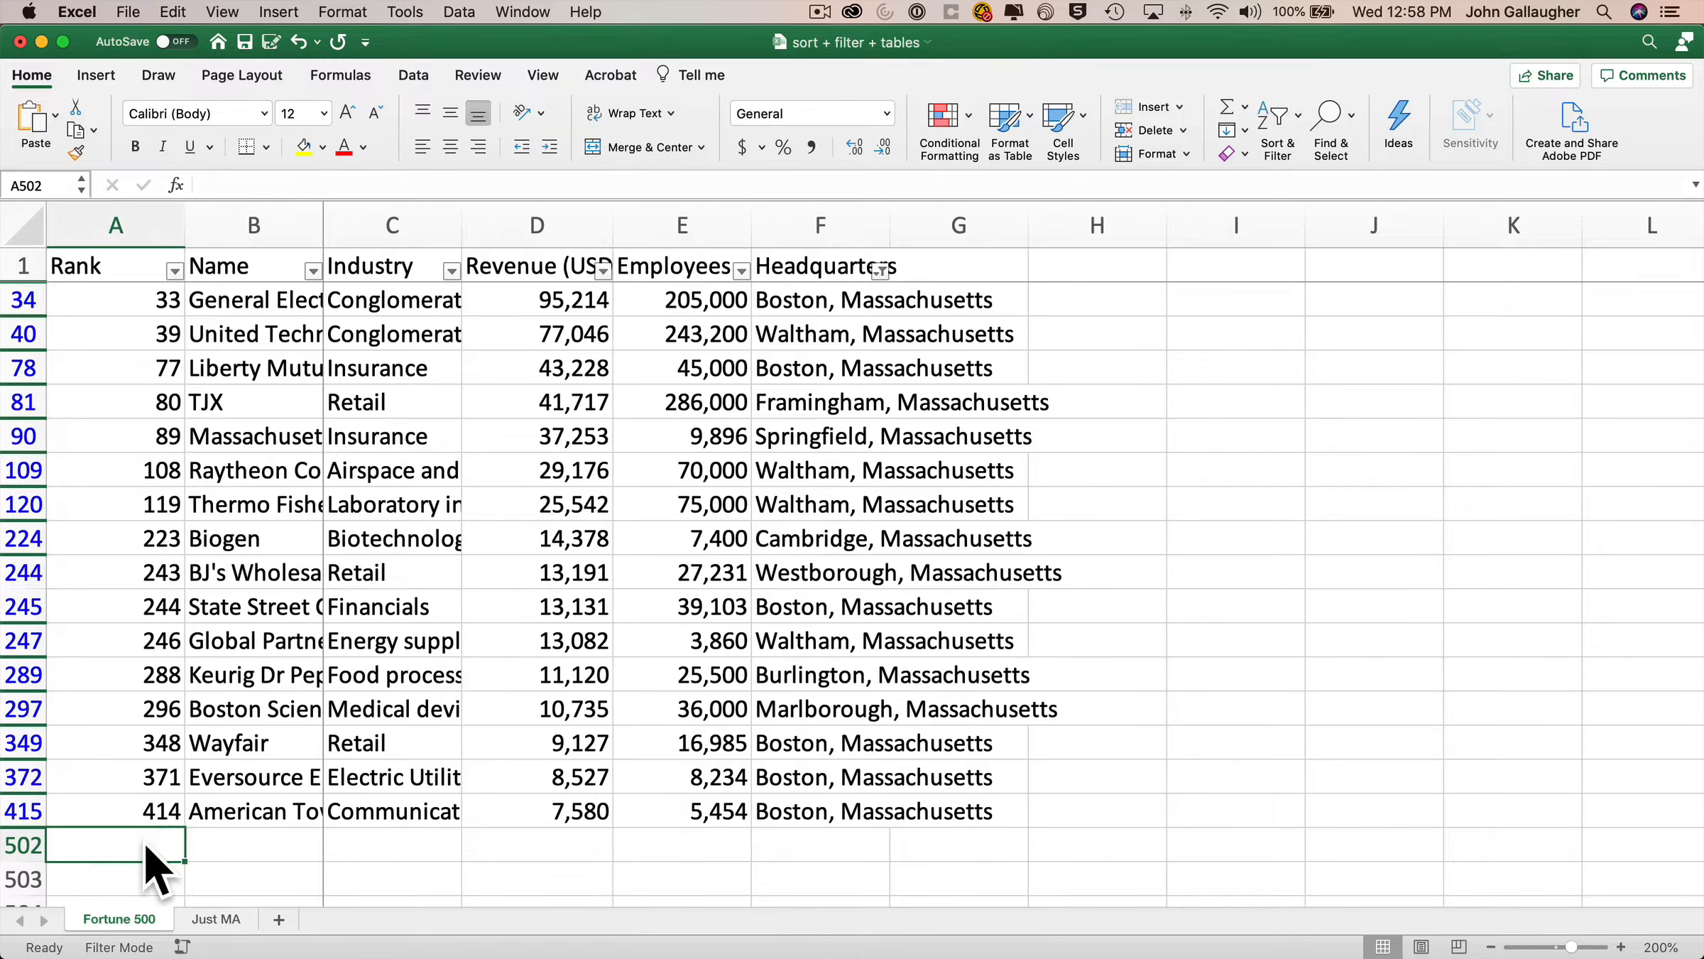
- Try switching off filtering on the Fortune 500 list, look over the full list, and undo the change
{"action": "left_click", "coordinate": [414, 76]}
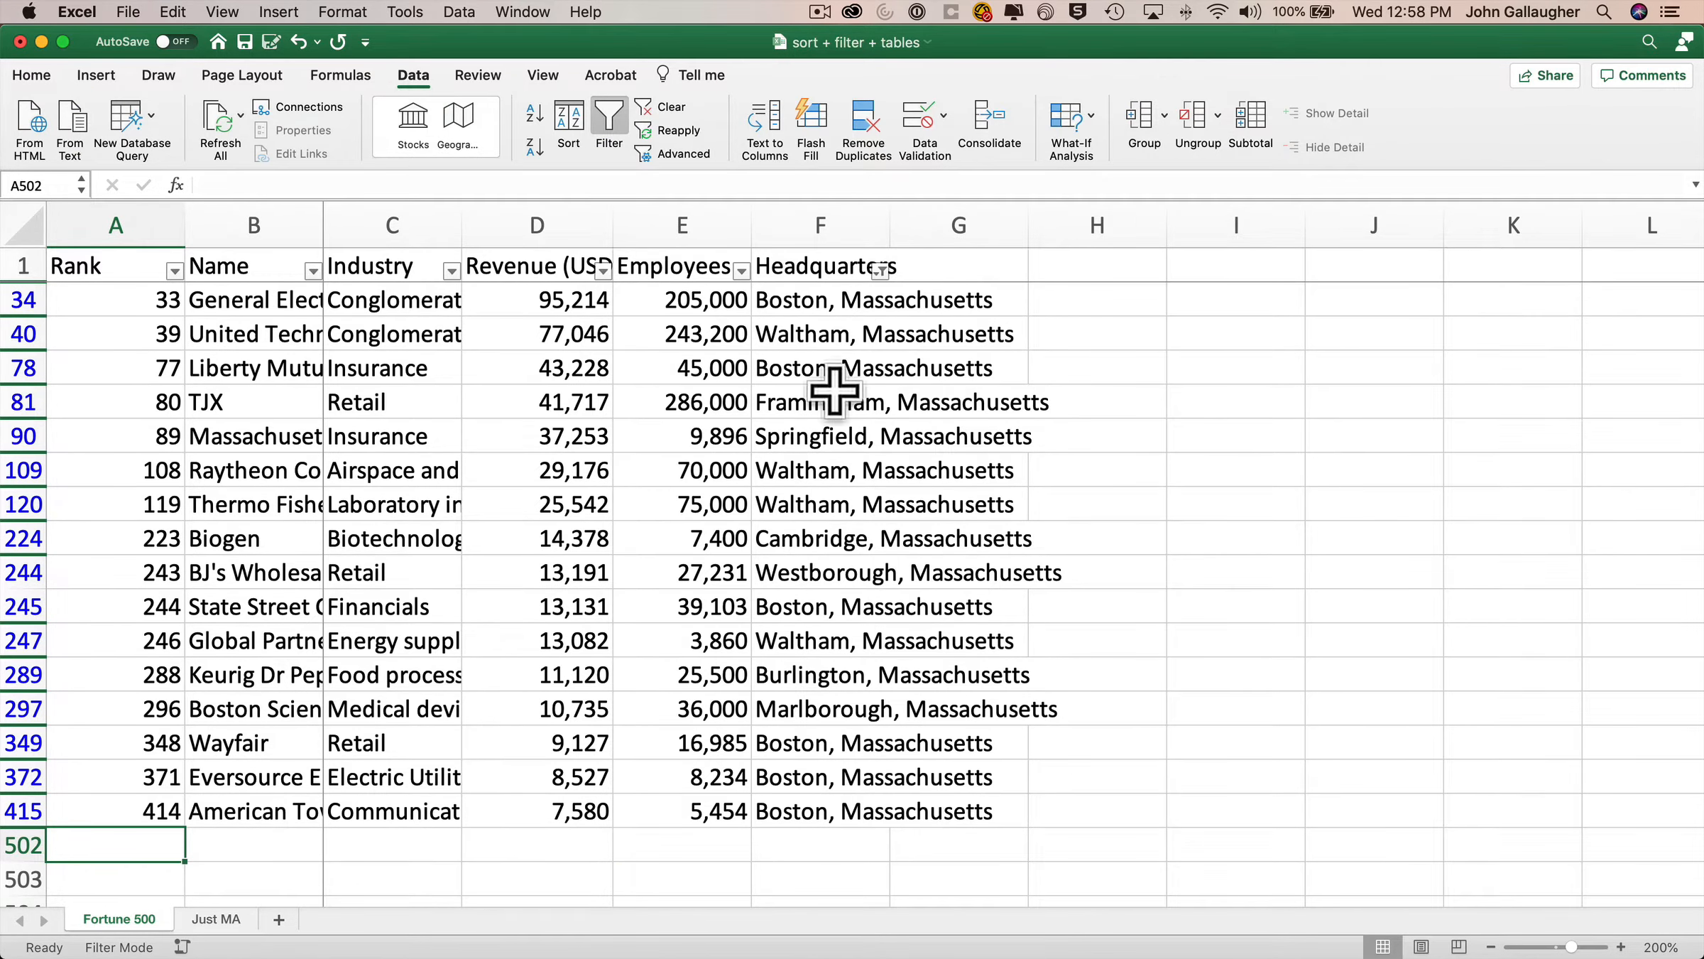
{"action": "left_click", "coordinate": [615, 114]}
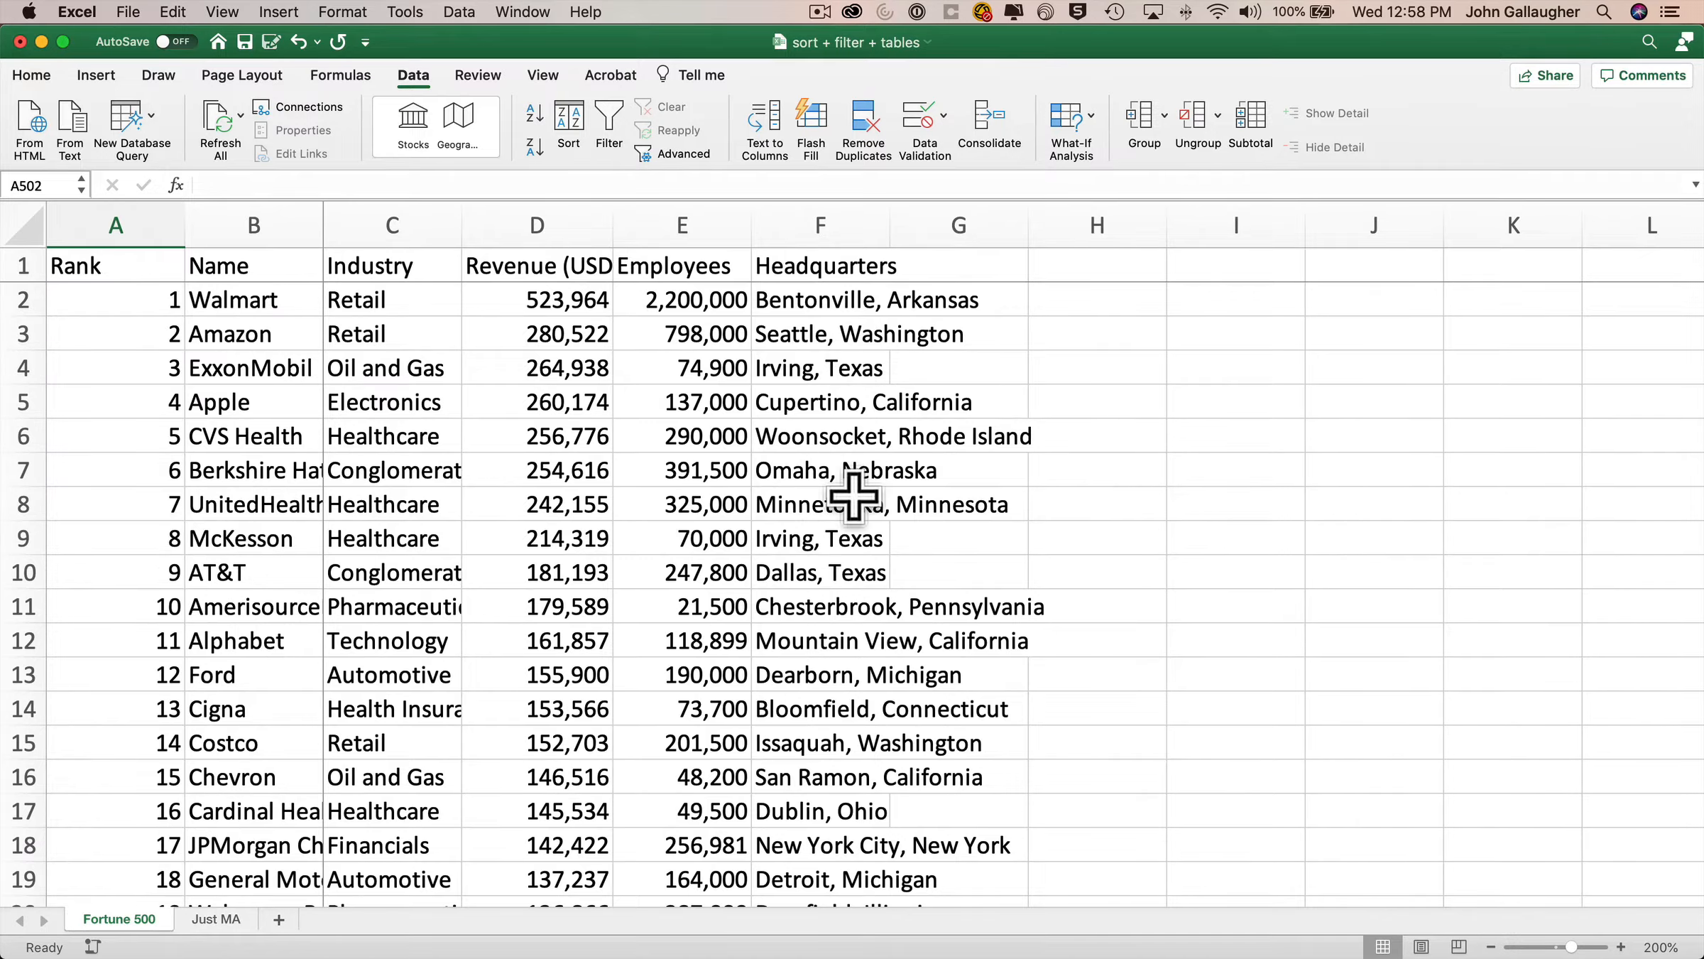
{"action": "scroll", "coordinate": [856, 497], "scroll_direction": "down", "scroll_amount": 10}
{"action": "scroll", "coordinate": [856, 497], "scroll_direction": "up", "scroll_amount": 10}
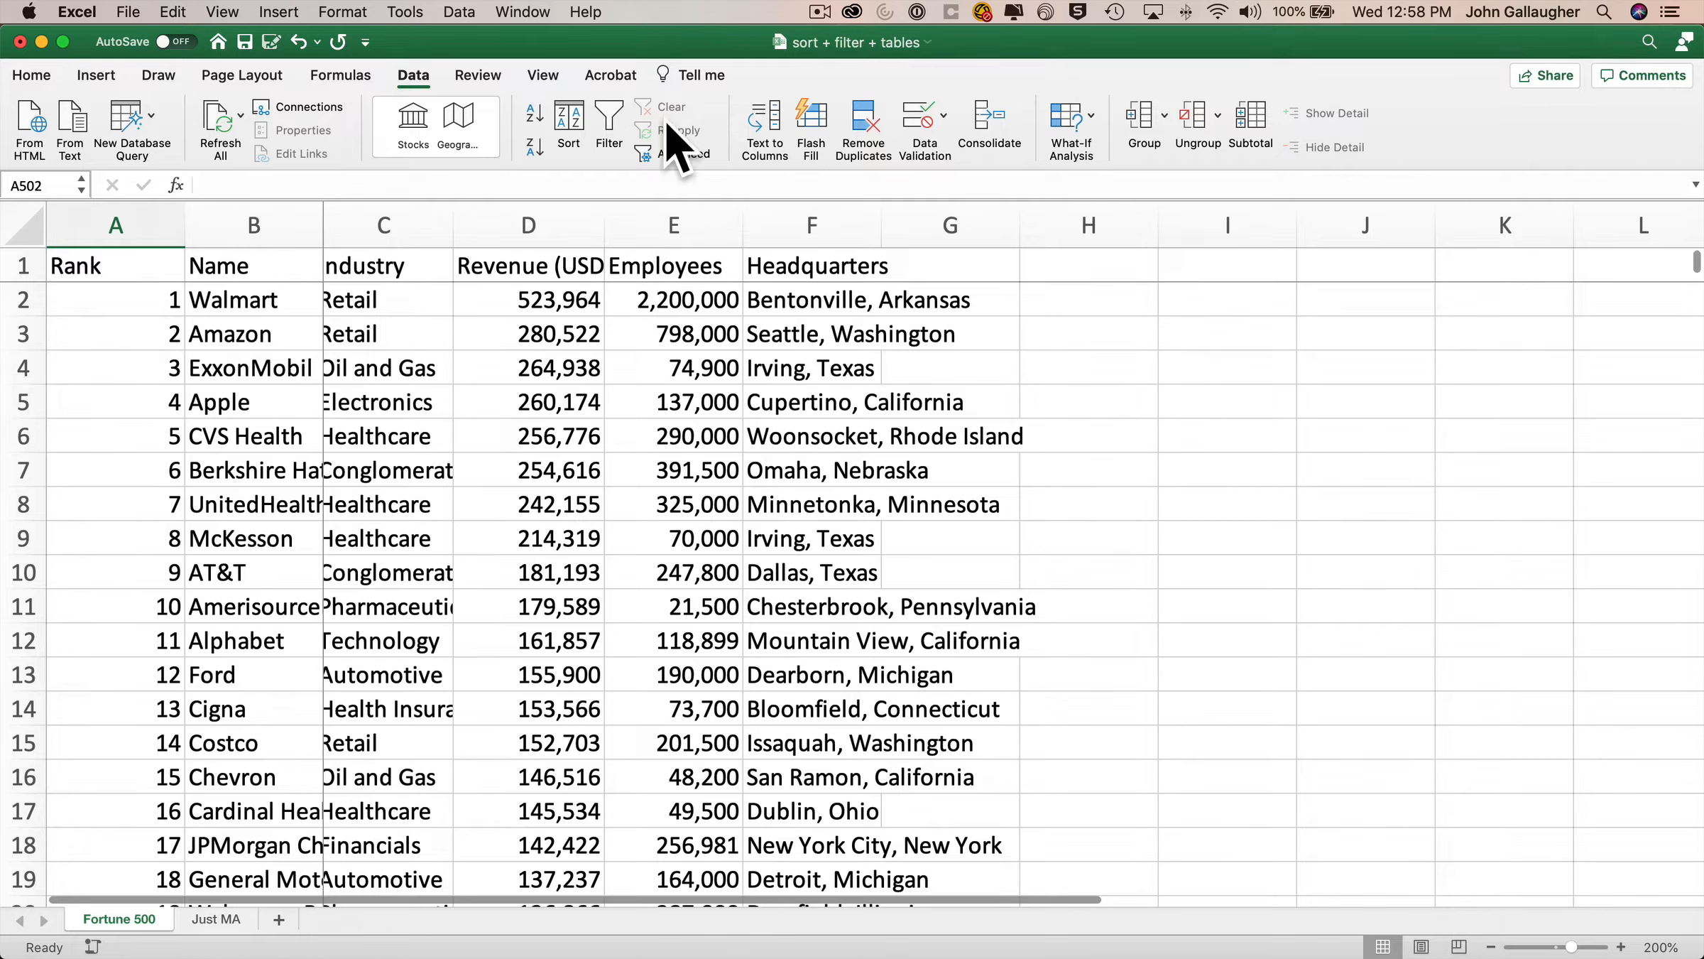
{"action": "left_click", "coordinate": [172, 12]}
{"action": "left_click", "coordinate": [199, 33]}
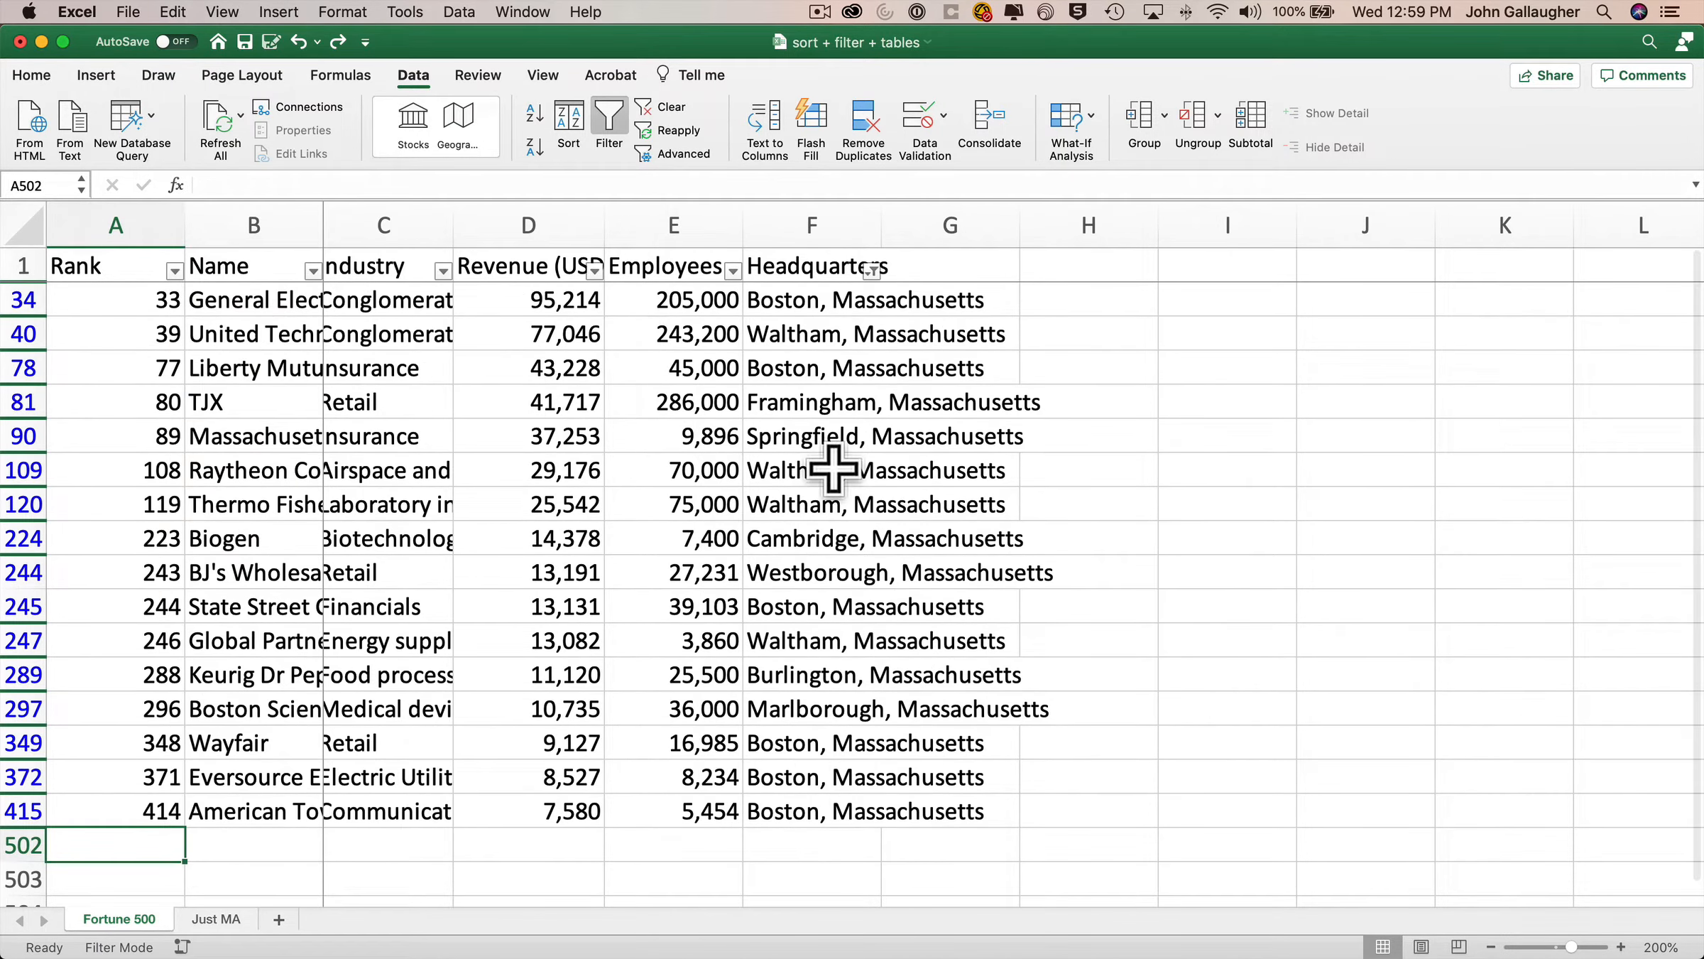
- Clear the Massachusetts filter from the Fortune 500 list, and switch the header filters off and back on
{"action": "left_click", "coordinate": [671, 108]}
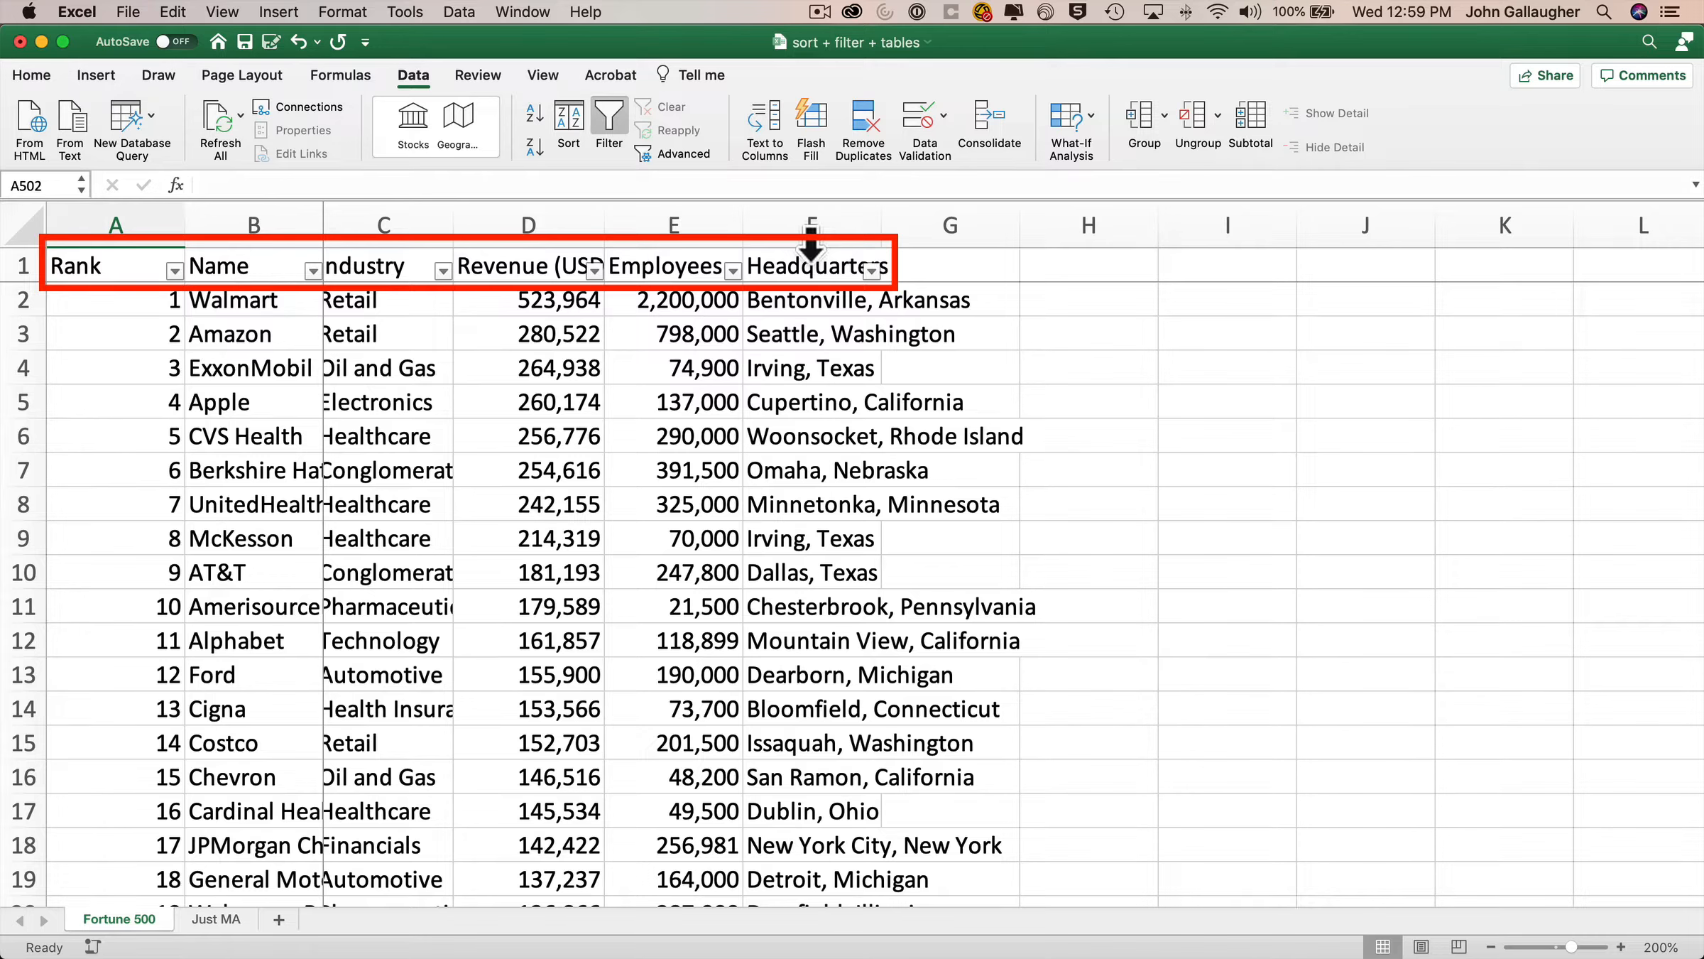
{"action": "left_click", "coordinate": [612, 128]}
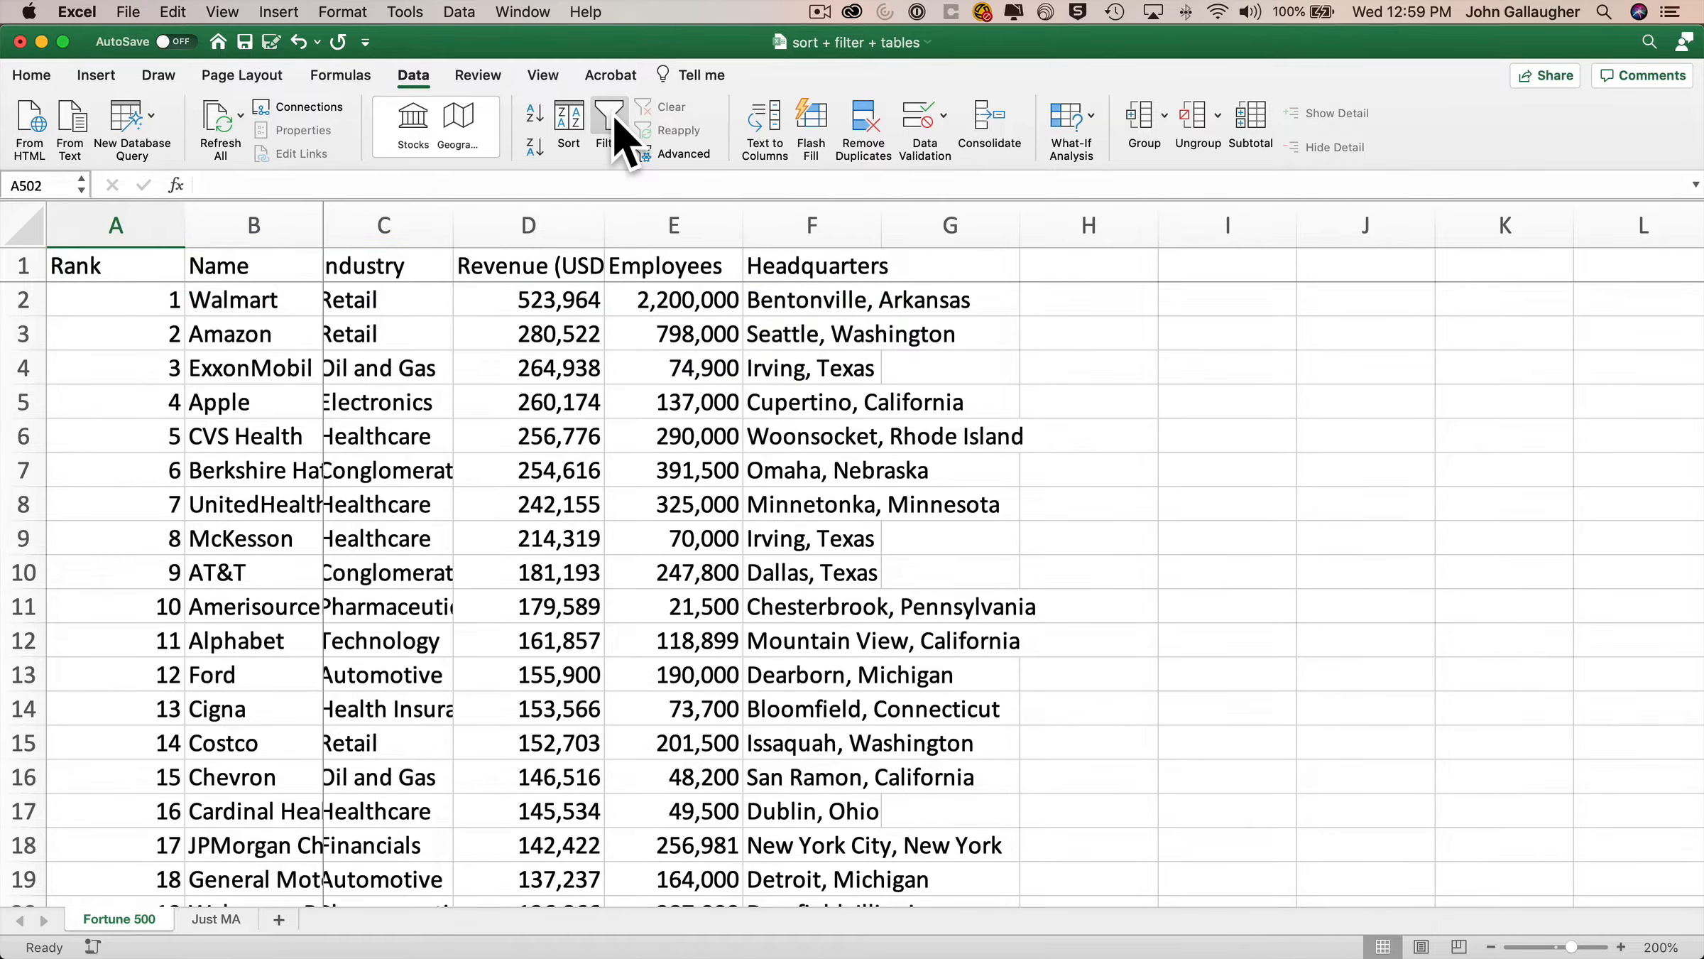
{"action": "left_click", "coordinate": [612, 128]}
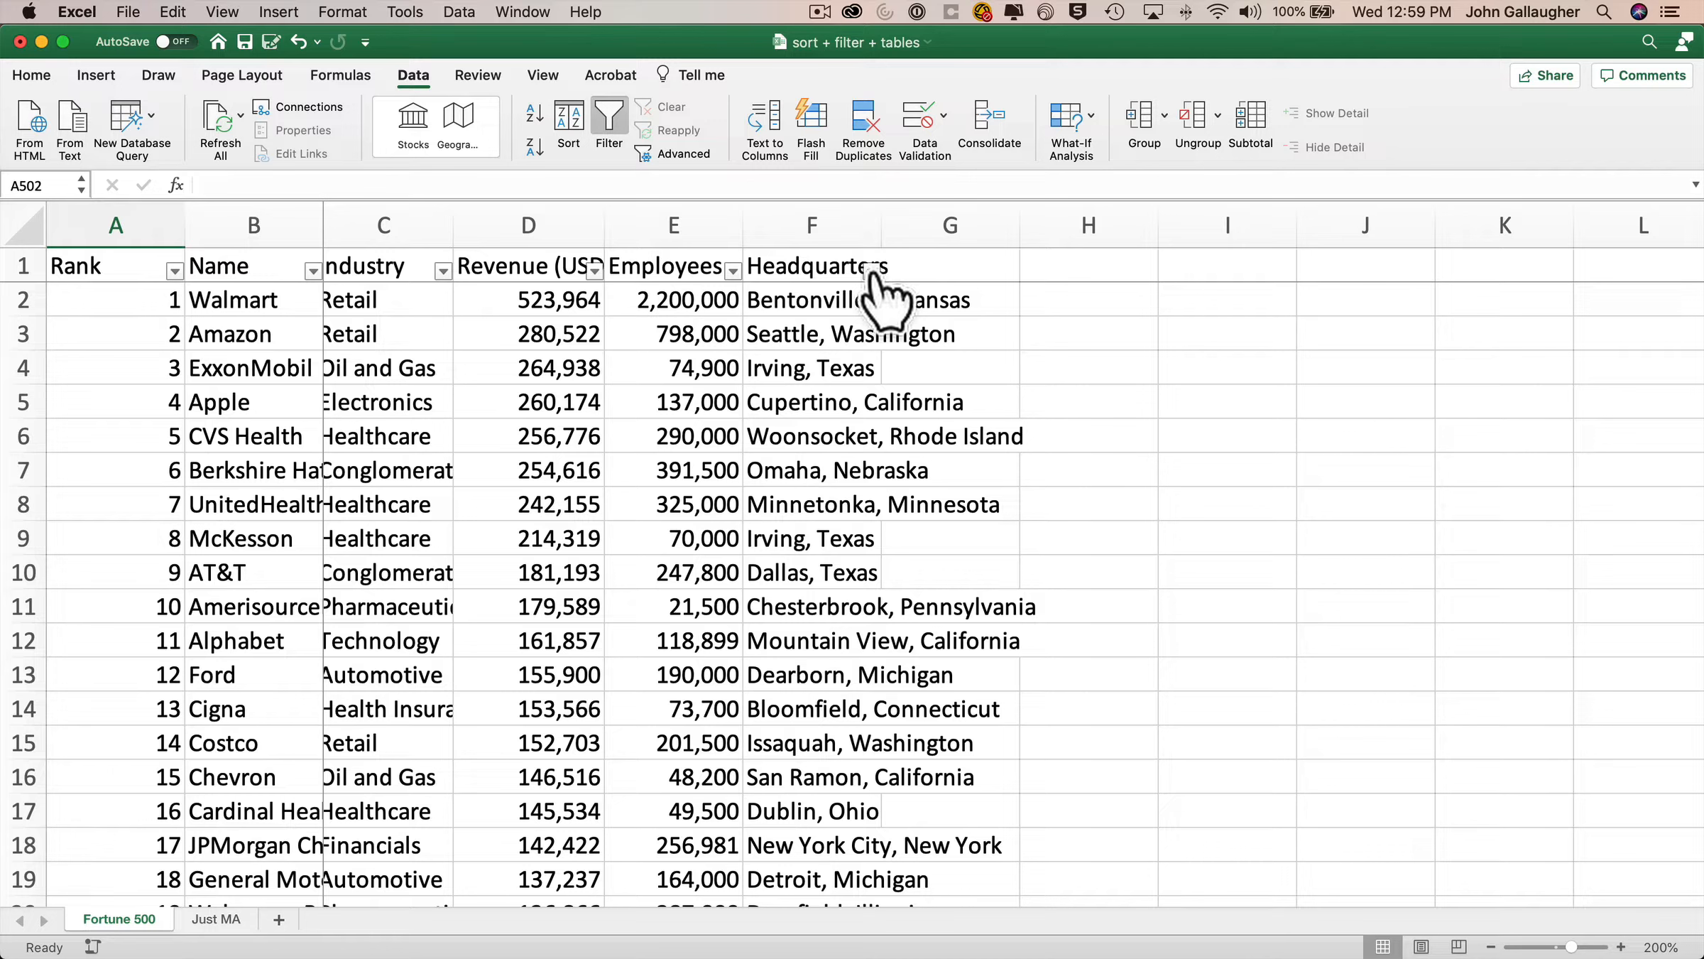
- Filter the Headquarters column by the search text "New York City" and close the filter window
{"action": "left_click", "coordinate": [870, 270]}
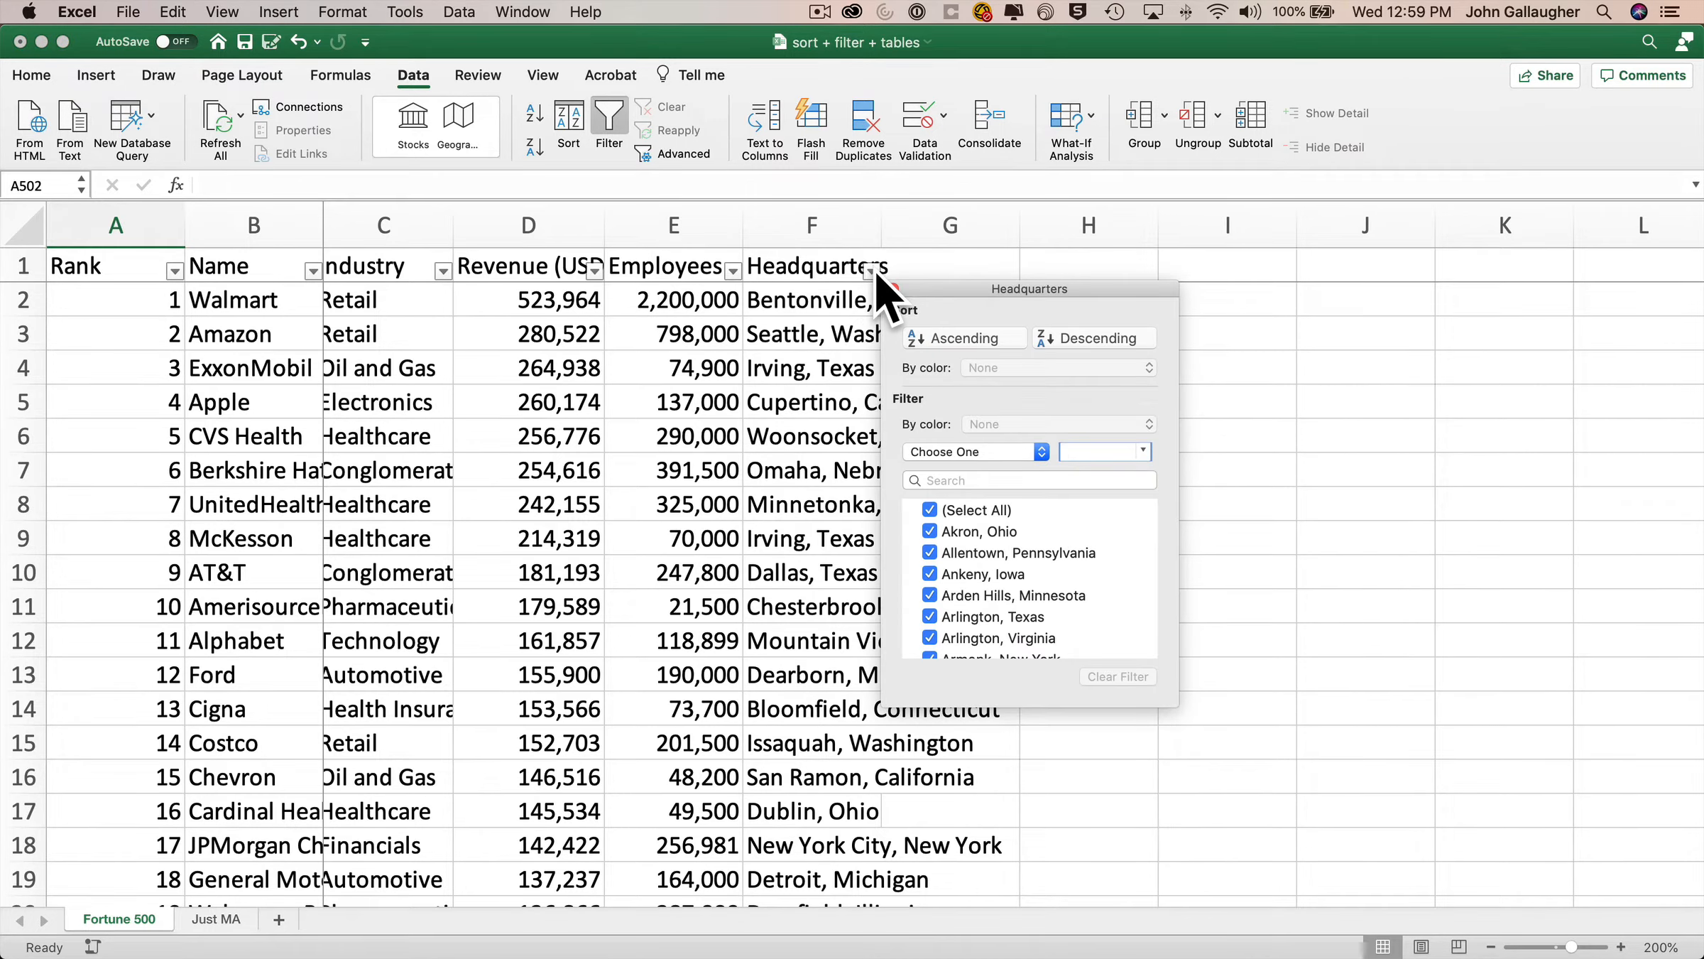
{"action": "left_click", "coordinate": [983, 480]}
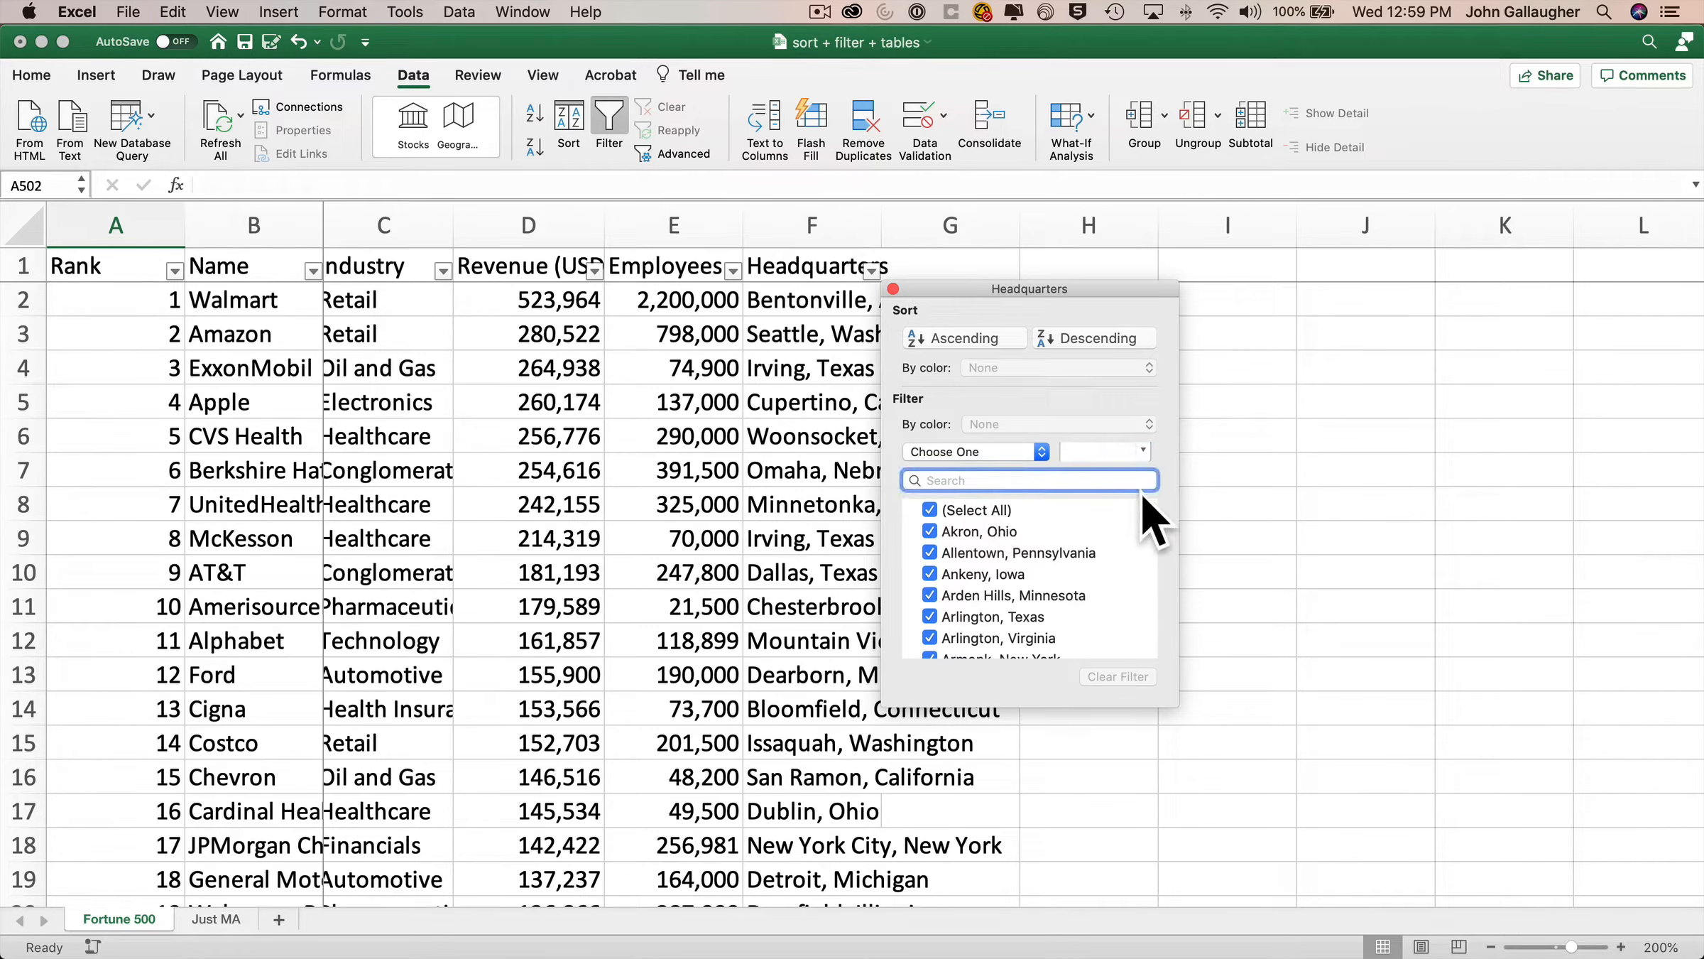
{"action": "type", "text": "New York"}
{"action": "scroll", "coordinate": [1108, 547], "scroll_direction": "down", "scroll_amount": 2}
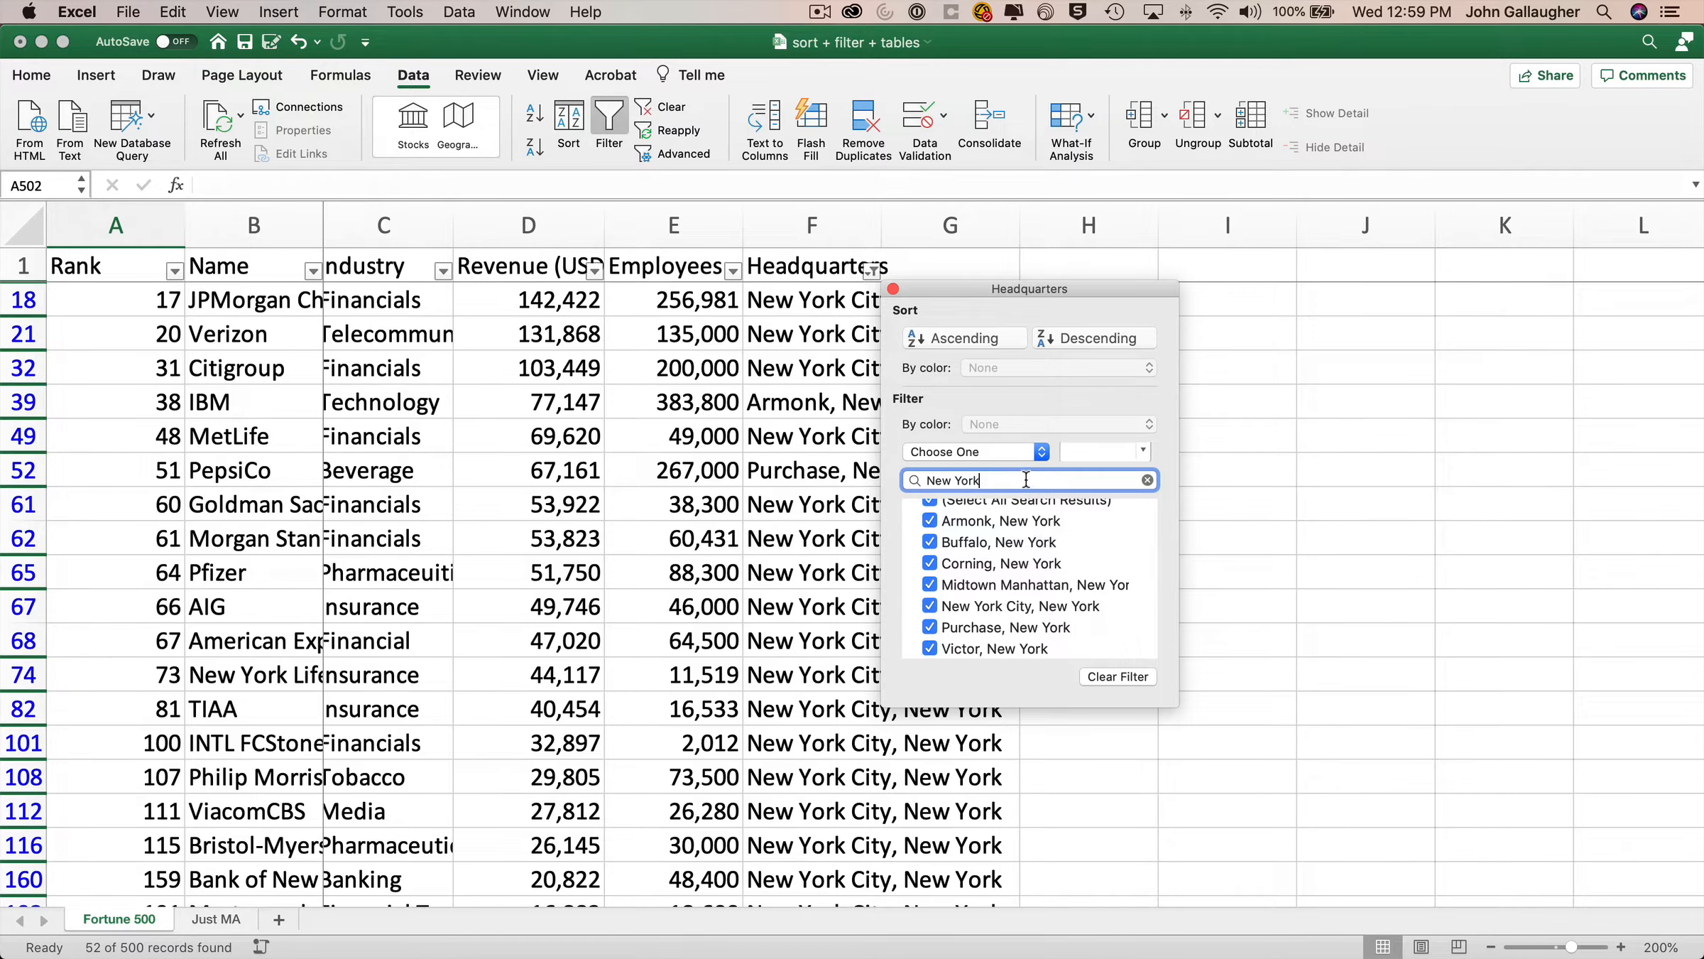
{"action": "type", "text": "City"}
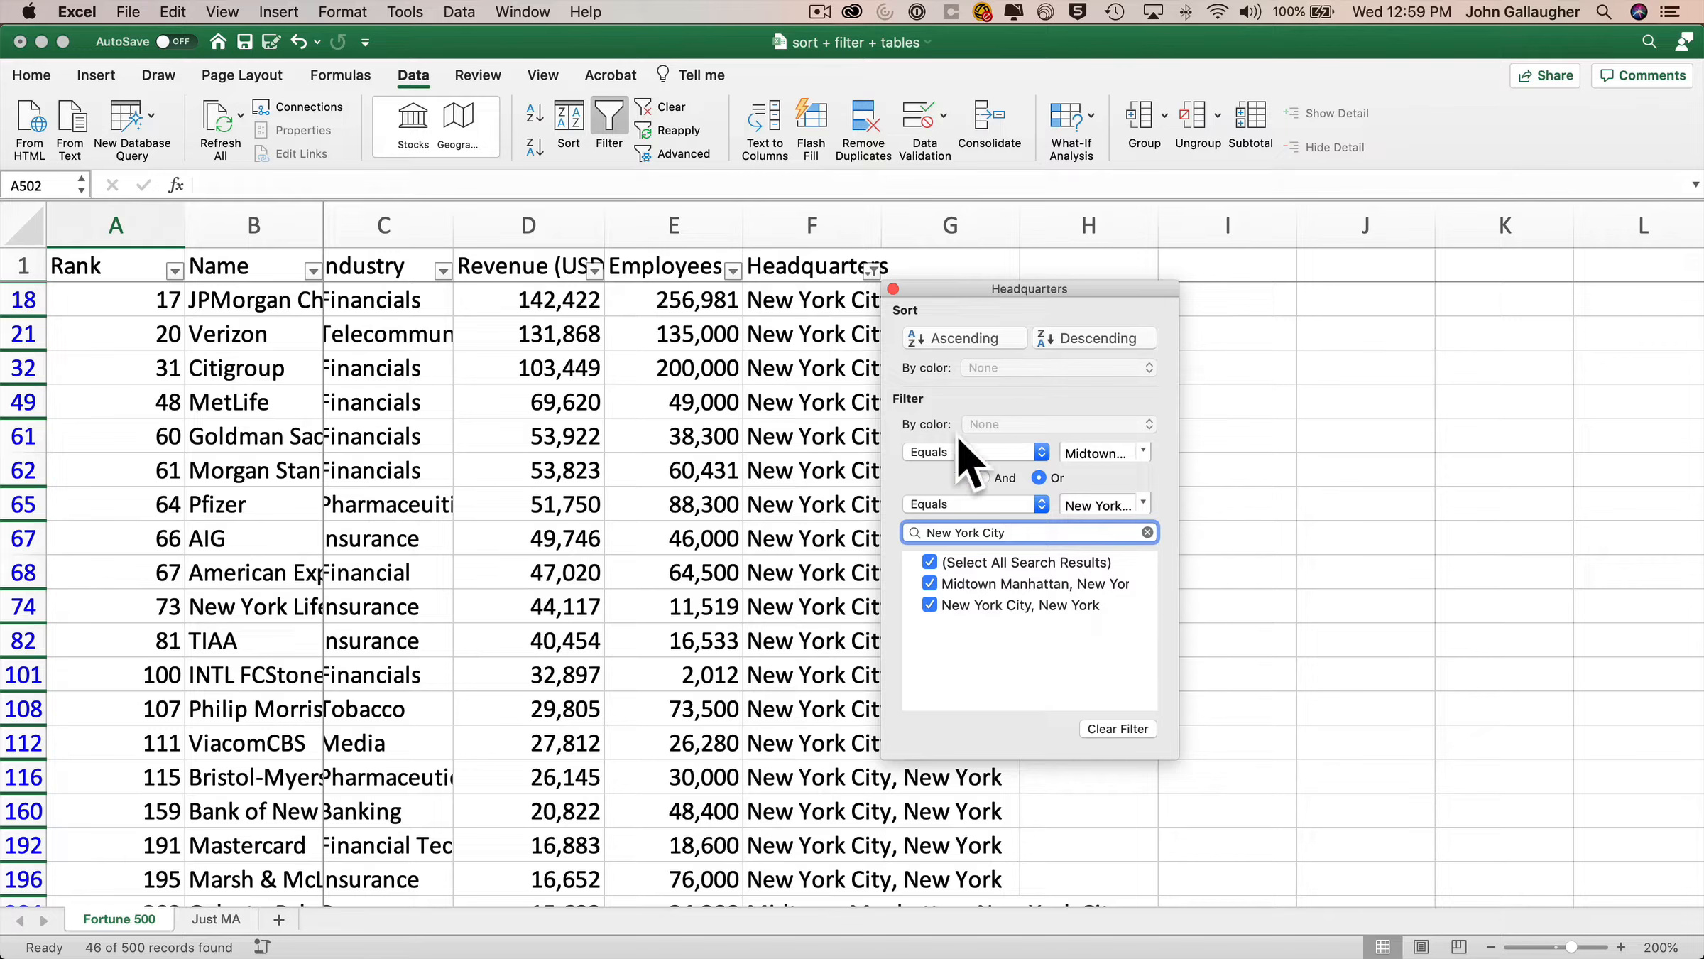
{"action": "left_click", "coordinate": [894, 289]}
- Look through the filtered New York City rows to check their Headquarters entries
{"action": "scroll", "coordinate": [904, 435], "scroll_direction": "down", "scroll_amount": 5}
{"action": "scroll", "coordinate": [905, 440], "scroll_direction": "down", "scroll_amount": 8}
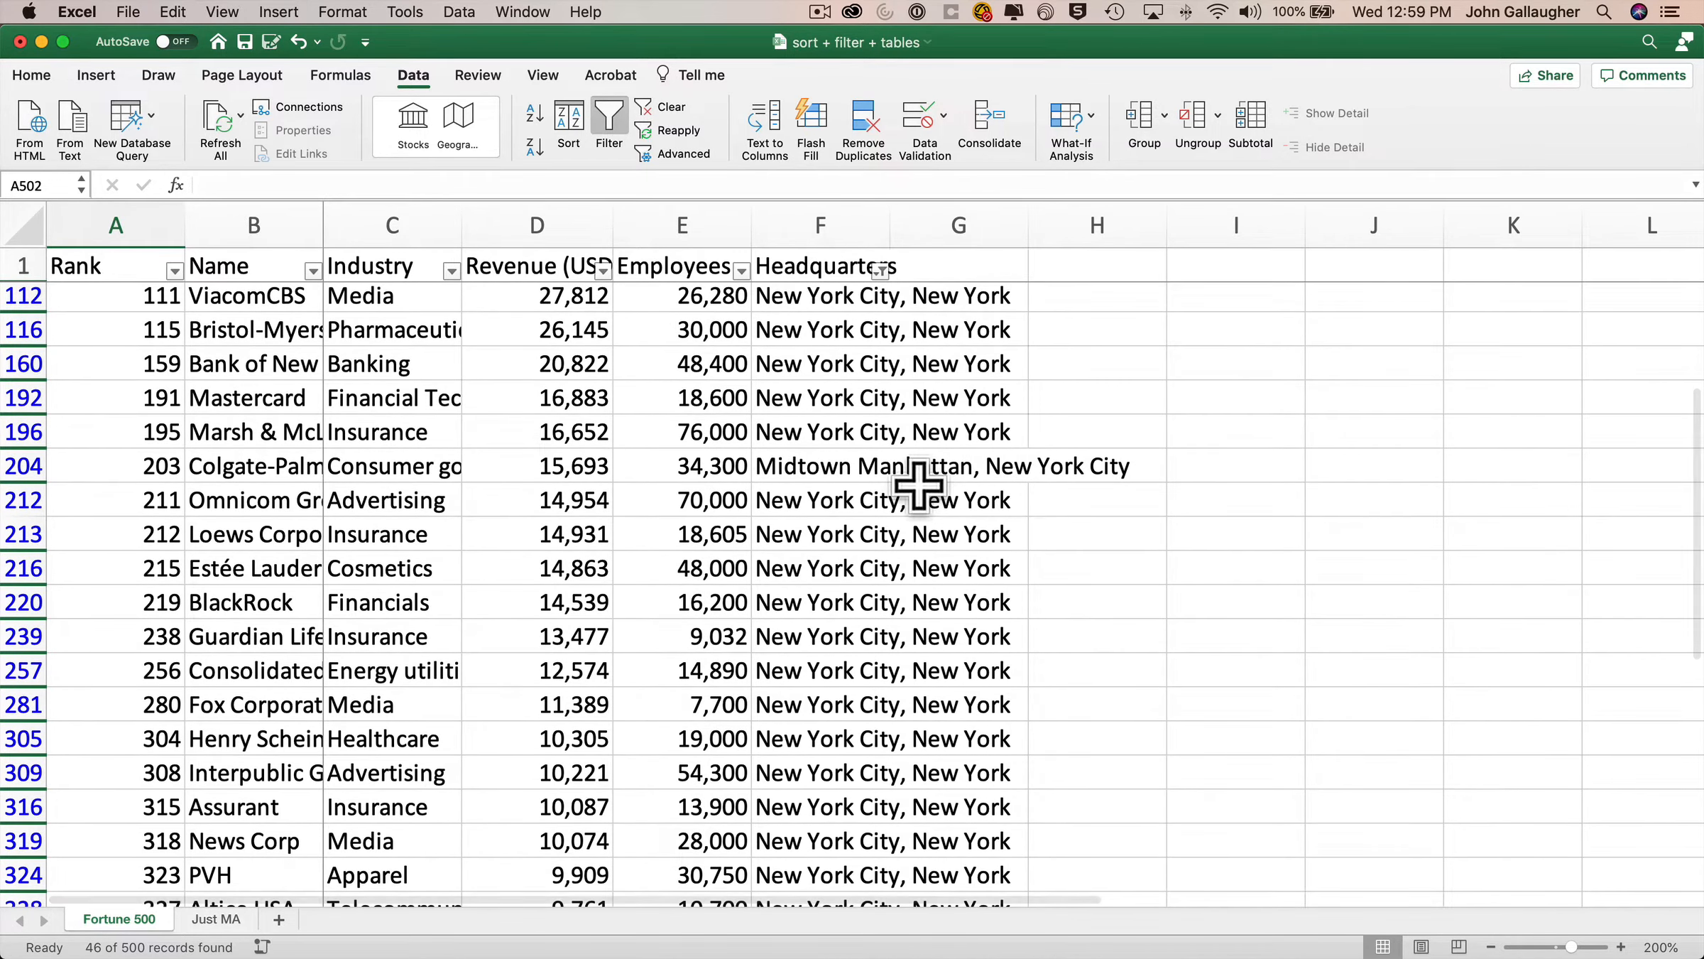
{"action": "scroll", "coordinate": [918, 485], "scroll_direction": "up", "scroll_amount": 10}
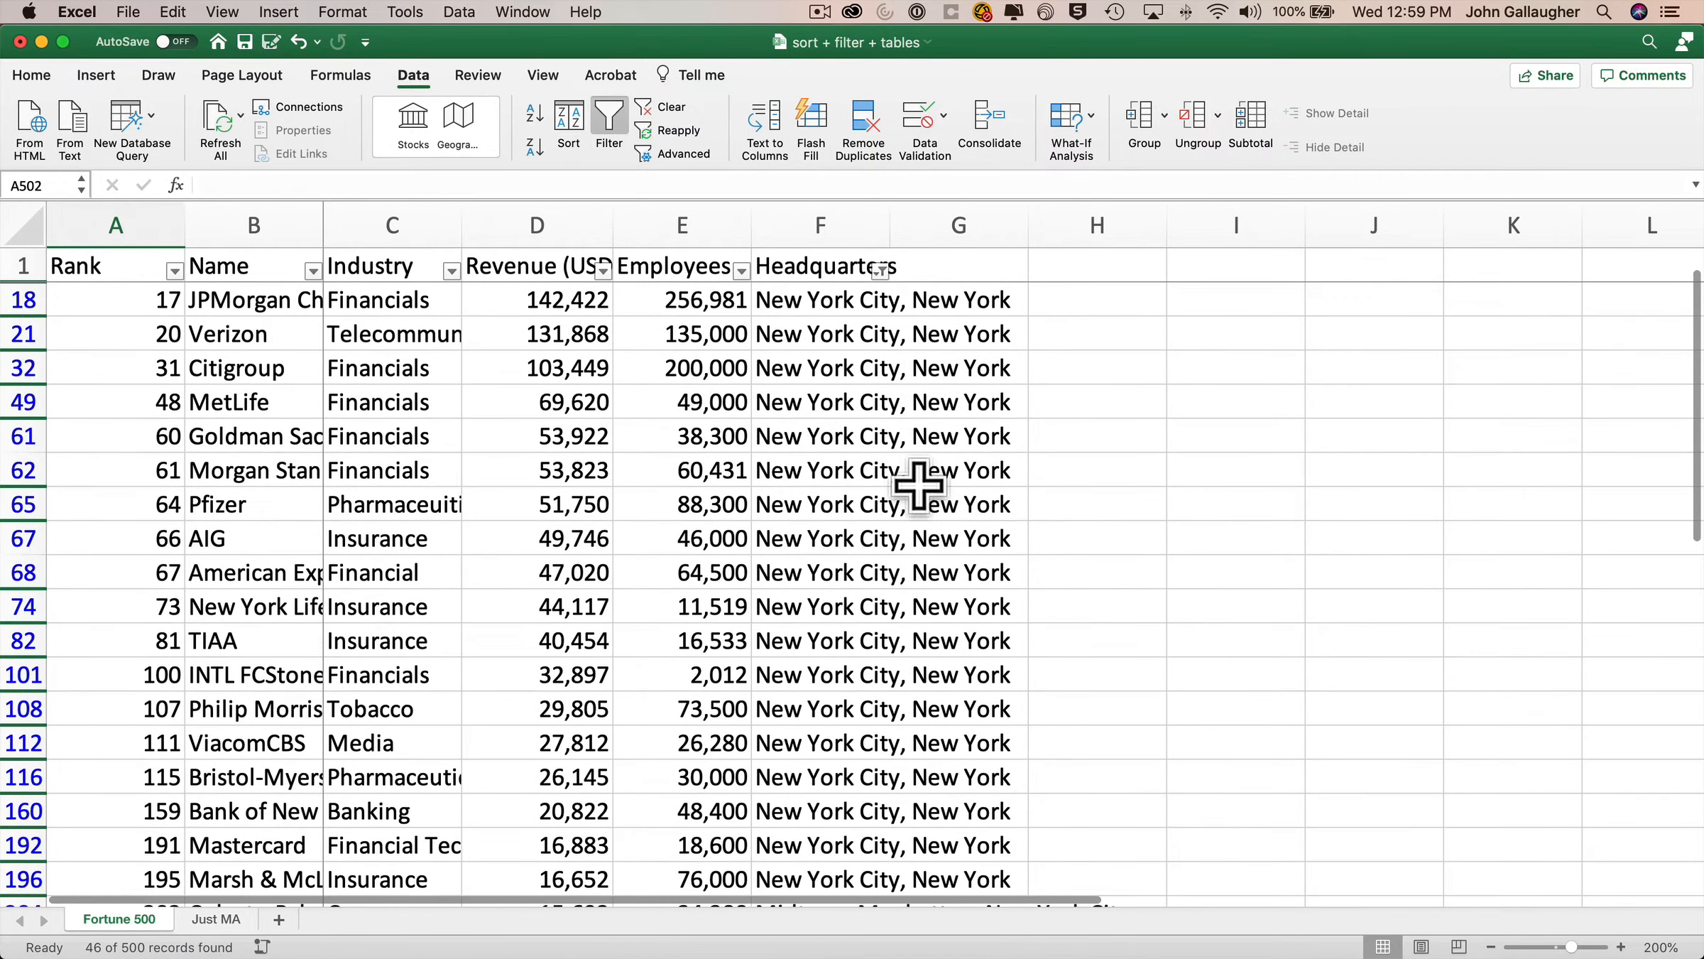
{"action": "scroll", "coordinate": [918, 485], "scroll_direction": "down", "scroll_amount": 15}
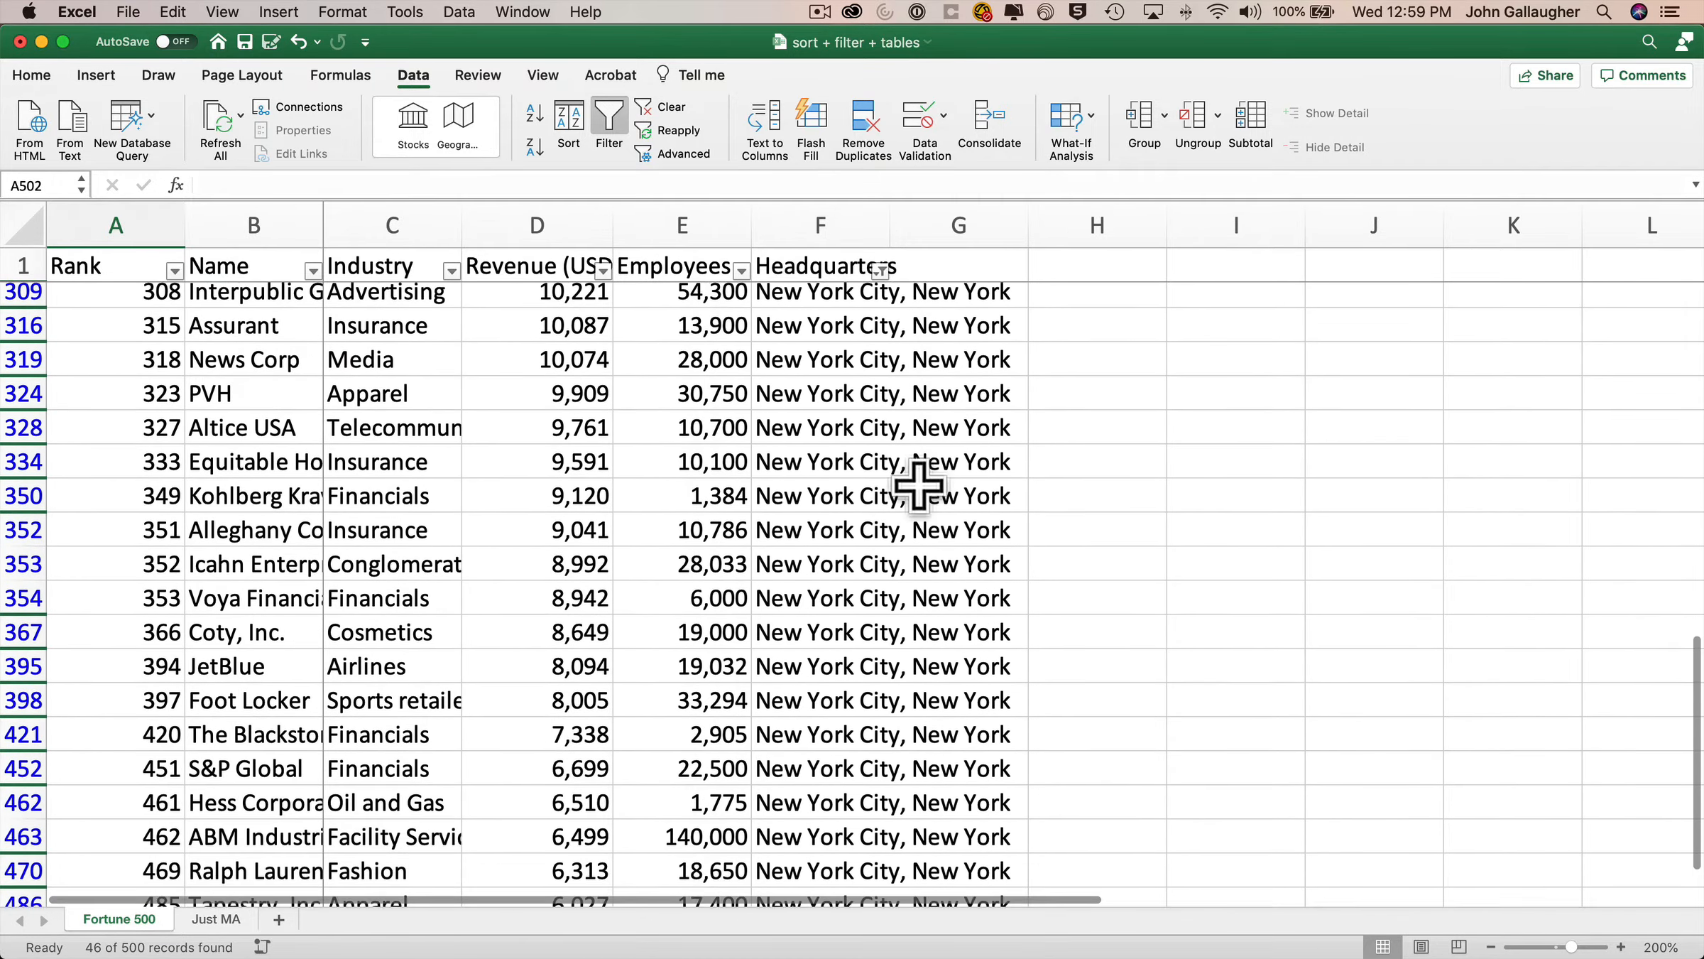
{"action": "scroll", "coordinate": [919, 485], "scroll_direction": "down", "scroll_amount": 3}
{"action": "scroll", "coordinate": [919, 485], "scroll_direction": "up", "scroll_amount": 9}
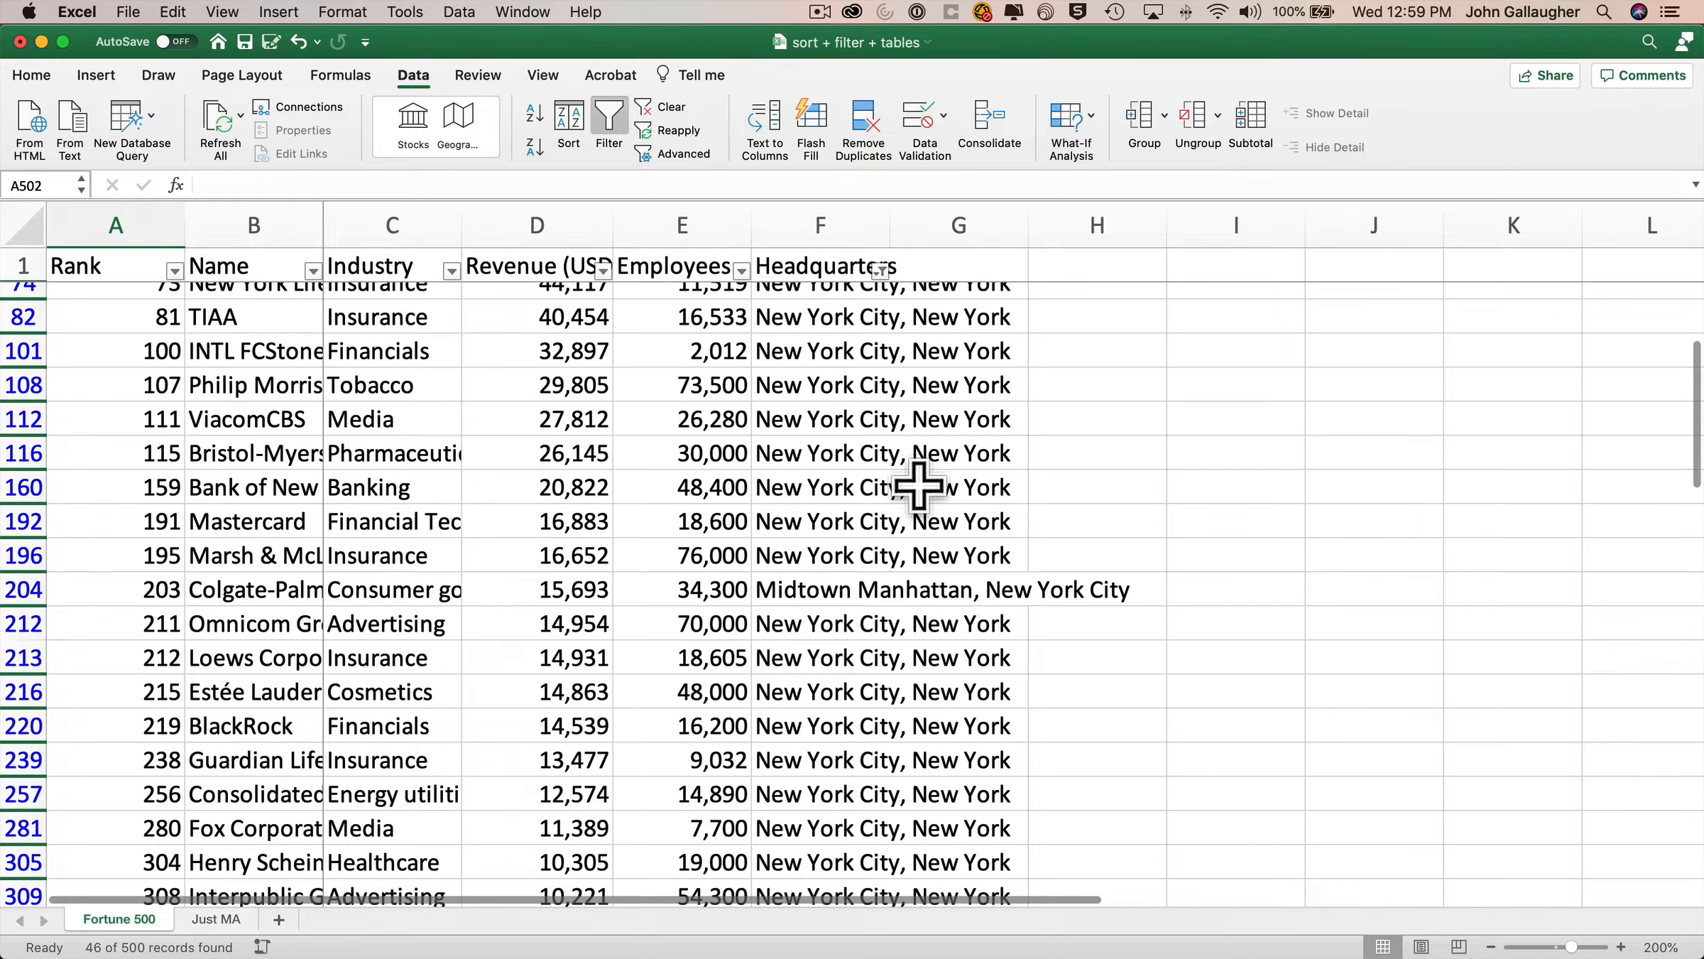
{"action": "scroll", "coordinate": [918, 487], "scroll_direction": "up", "scroll_amount": 5}
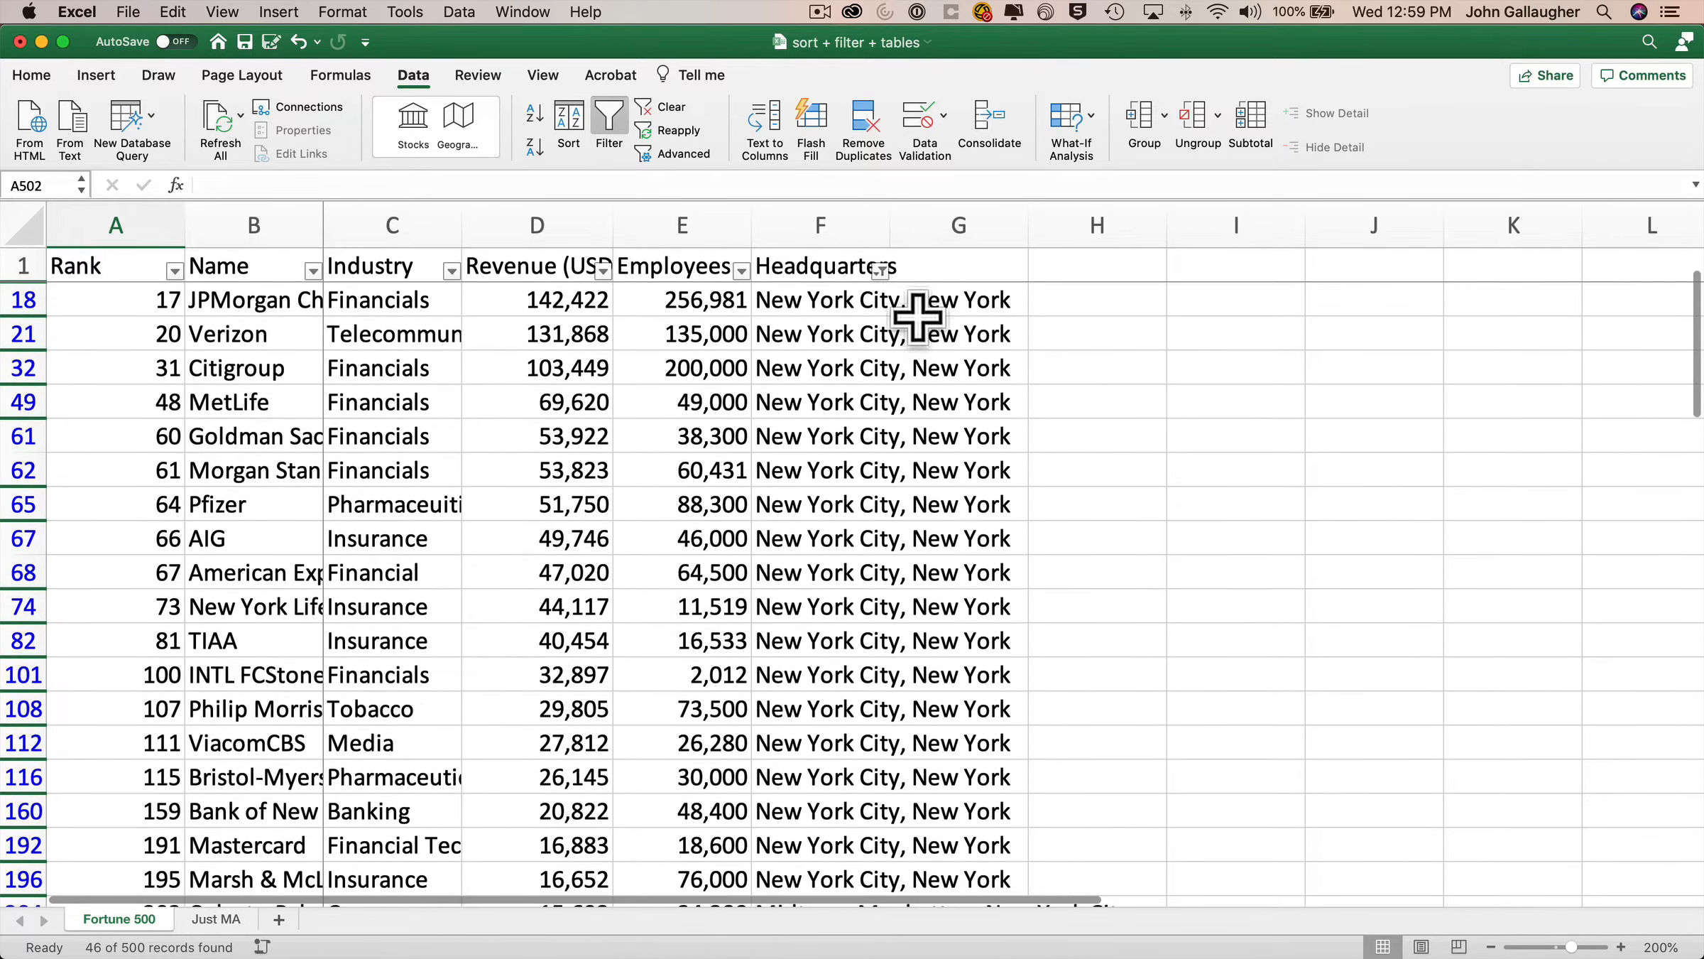
- Filter the Headquarters column by the search text "New York City, New York" and close the filter window
{"action": "left_click", "coordinate": [882, 270]}
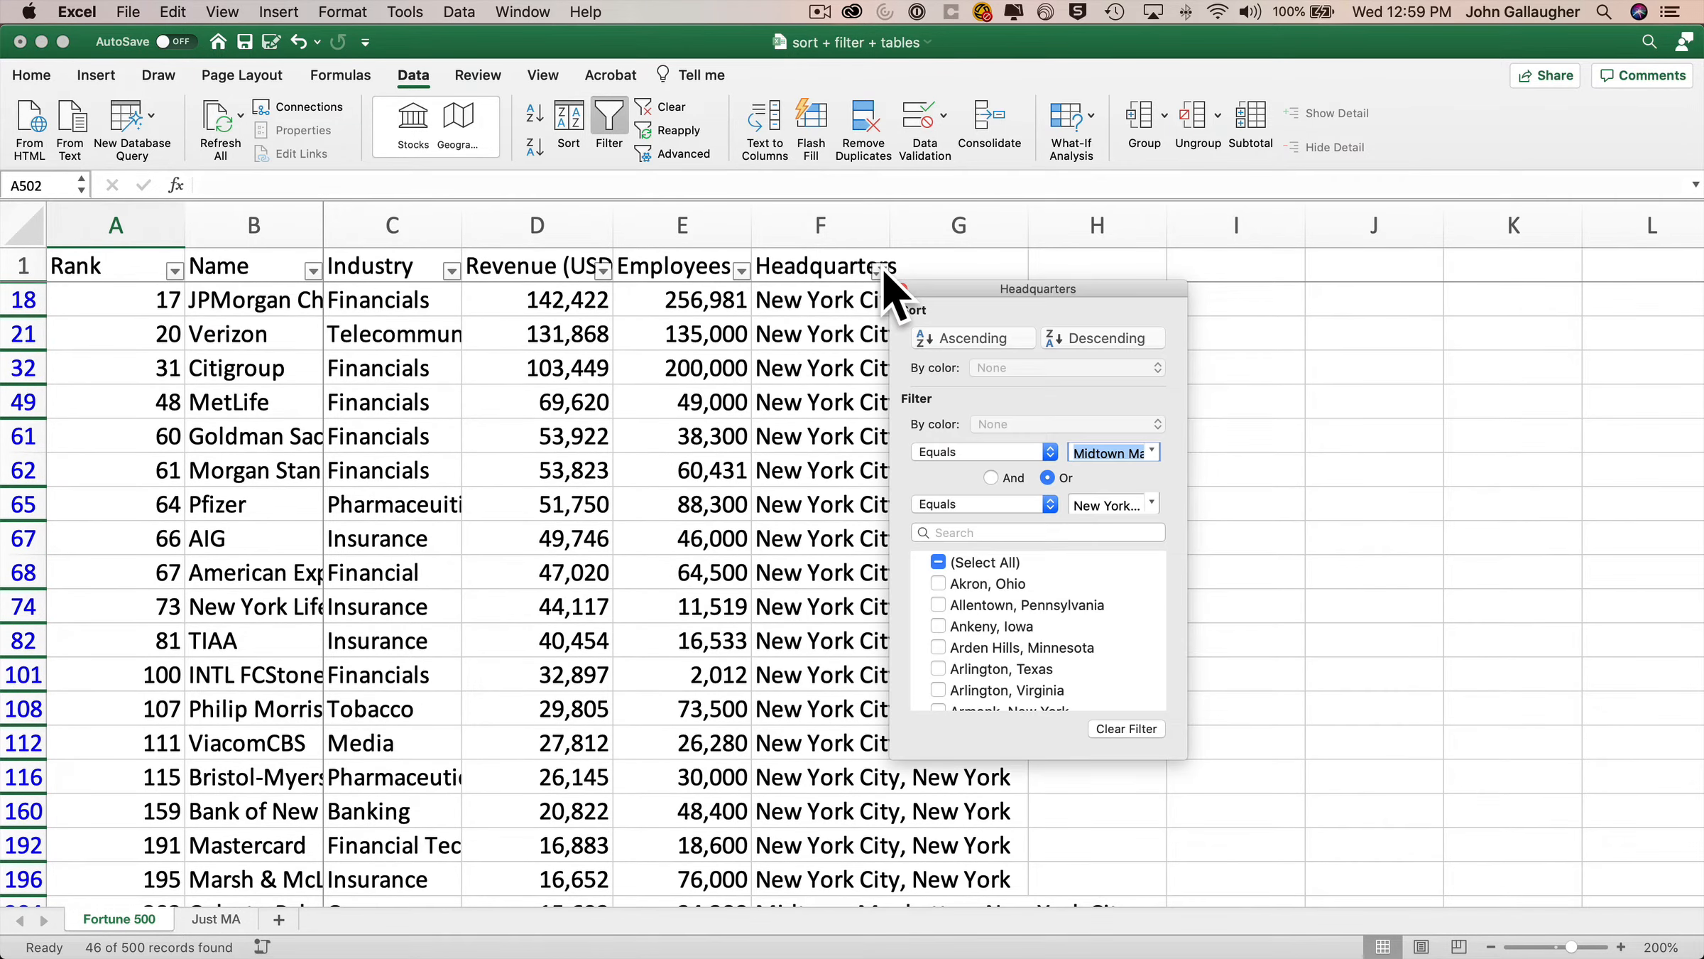
{"action": "left_click", "coordinate": [1015, 533]}
{"action": "type", "text": "New York C"}
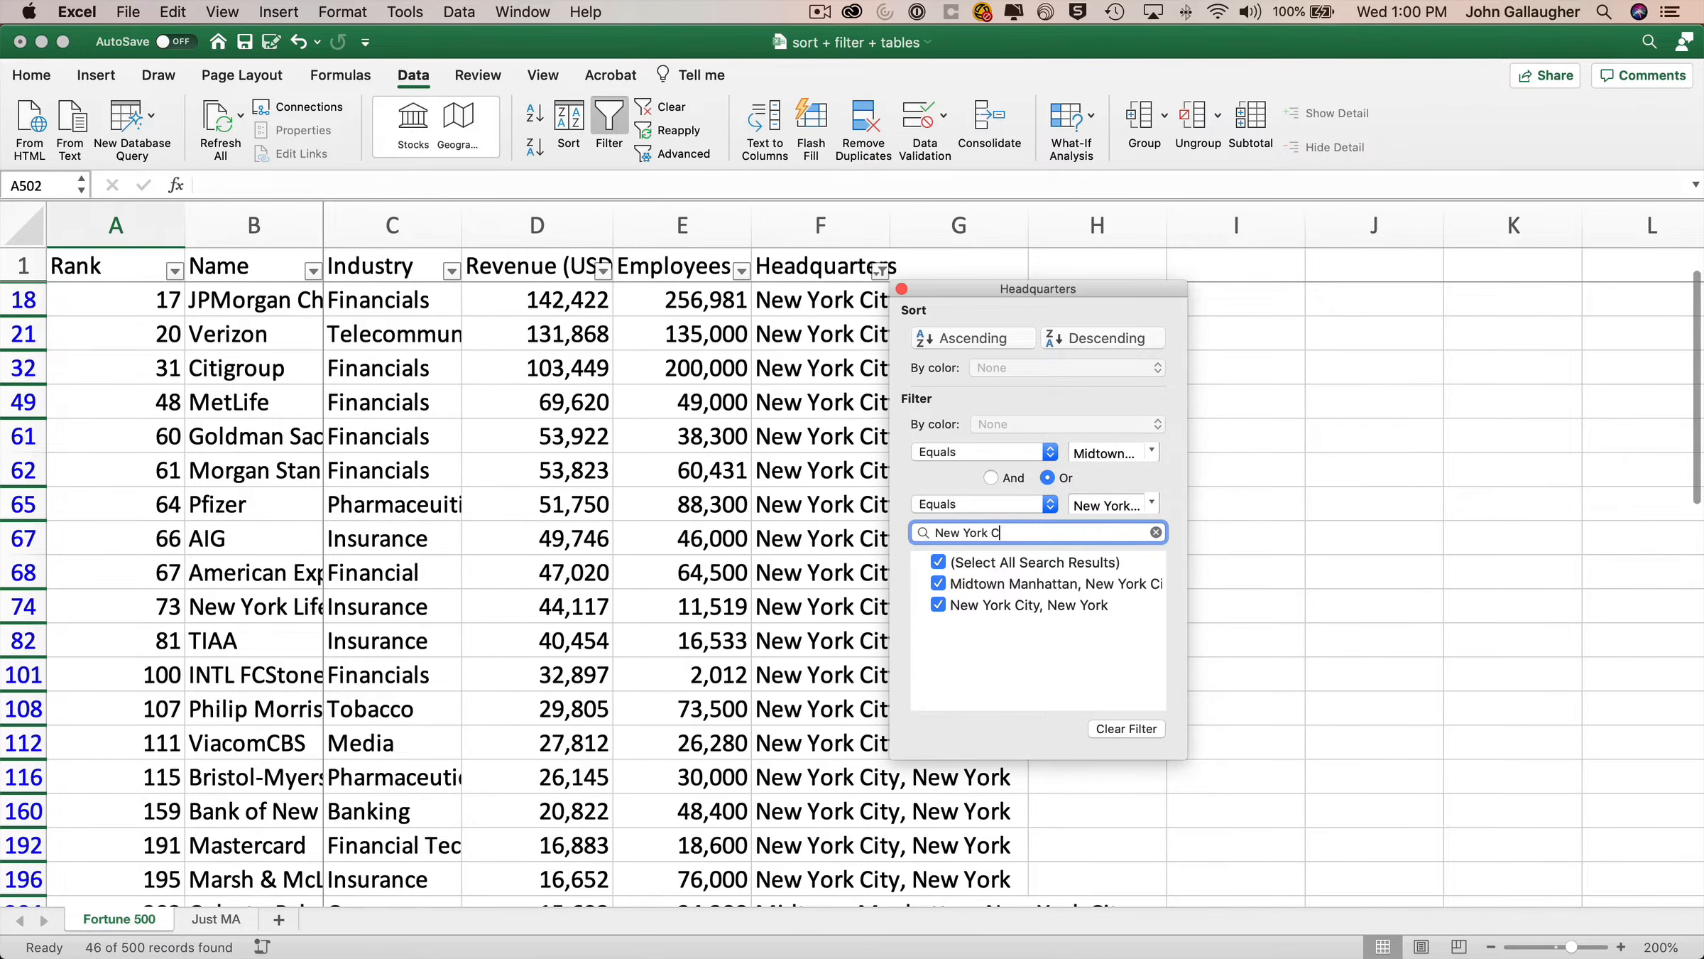
{"action": "type", "text": "ity, New York"}
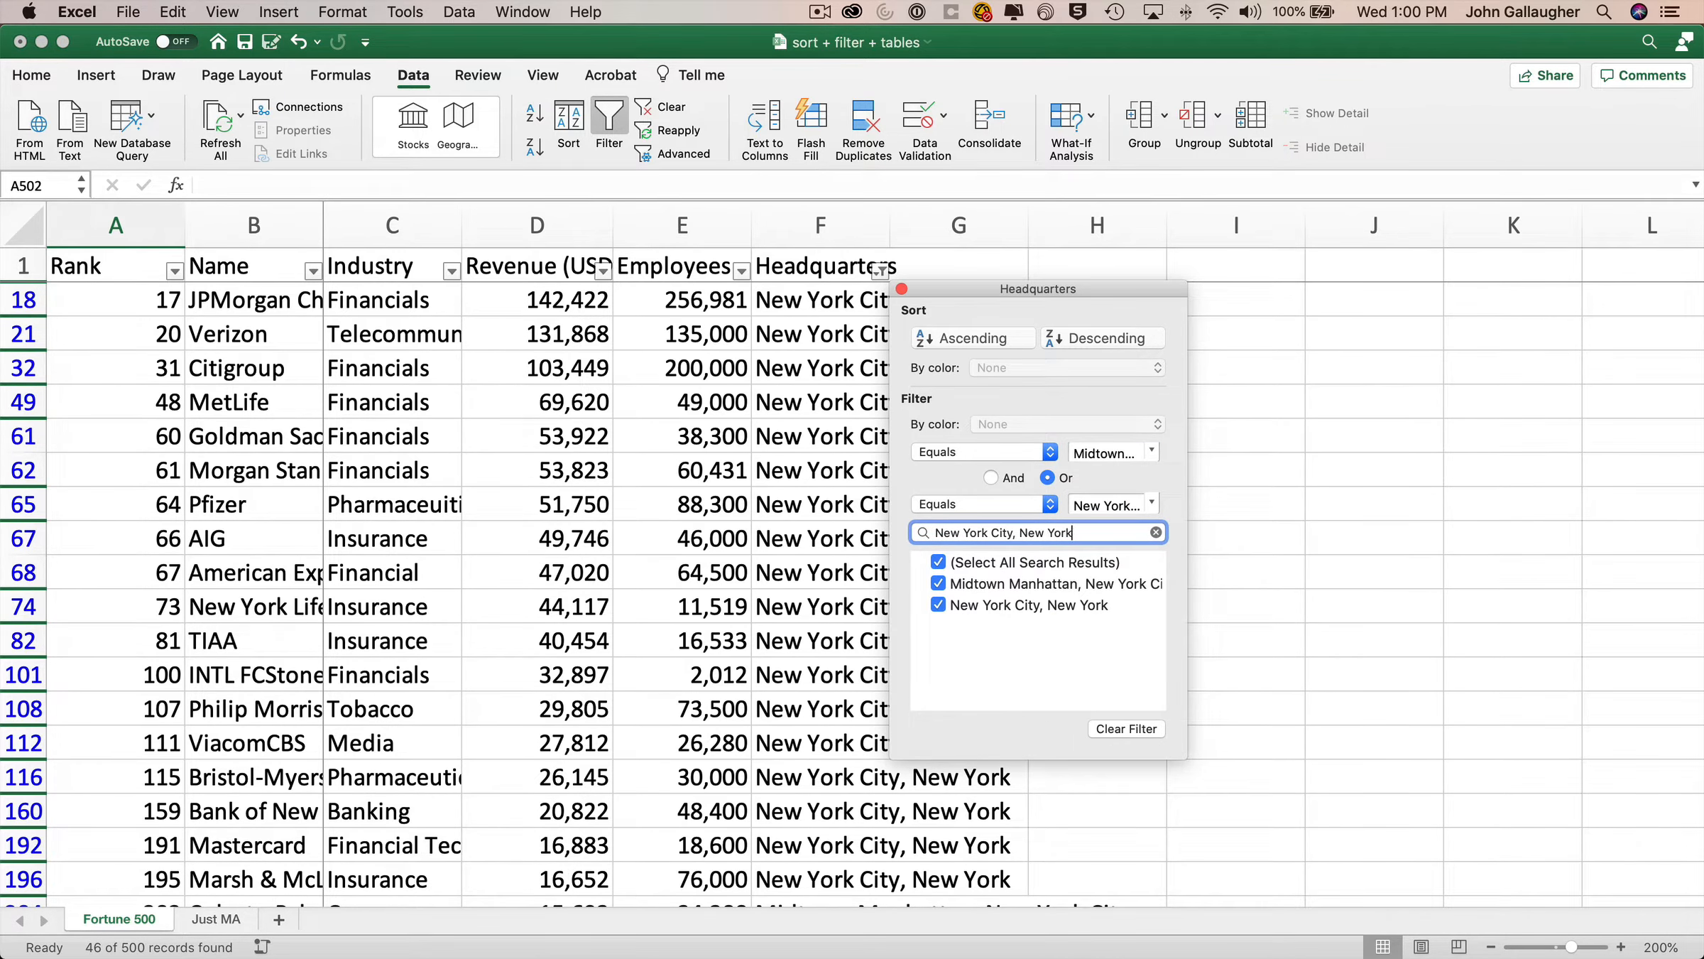
{"action": "left_click", "coordinate": [901, 288]}
- Copy the header row and all filtered New York City company rows, down to Tapestry, from the Fortune 500 sheet
{"action": "scroll", "coordinate": [796, 600], "scroll_direction": "down", "scroll_amount": 2}
{"action": "scroll", "coordinate": [795, 600], "scroll_direction": "down", "scroll_amount": 15}
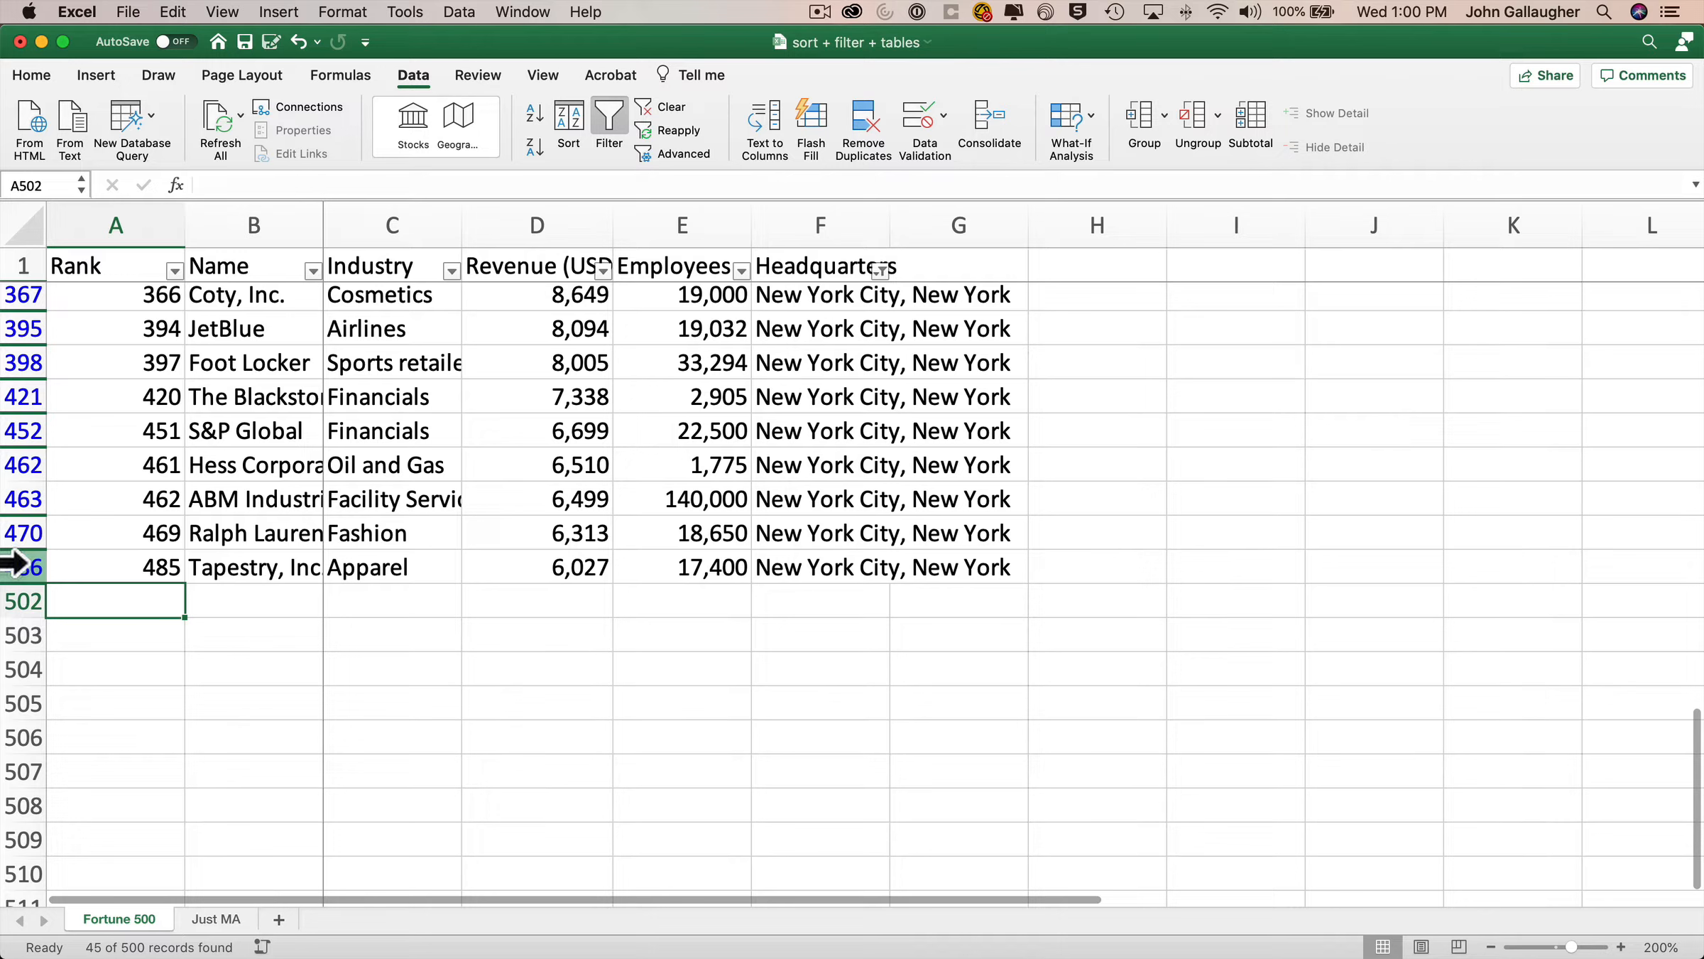
{"action": "left_click", "coordinate": [13, 565]}
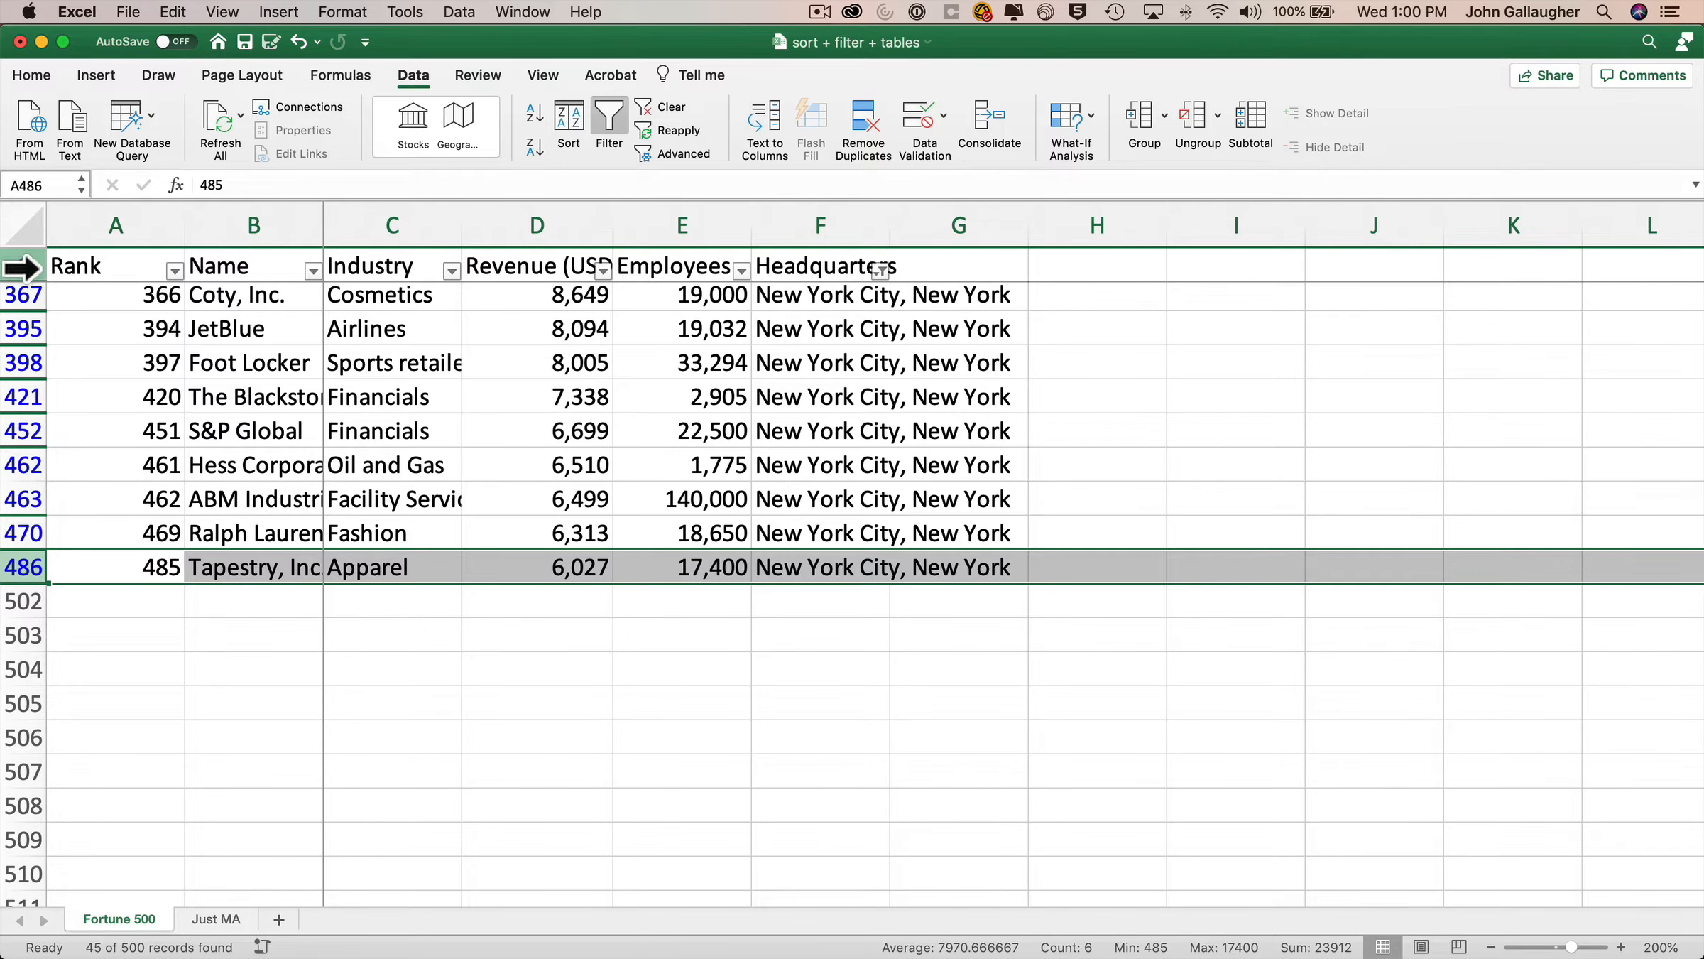
{"action": "left_click", "coordinate": [21, 268], "text": "shift"}
{"action": "key", "text": "super+c"}
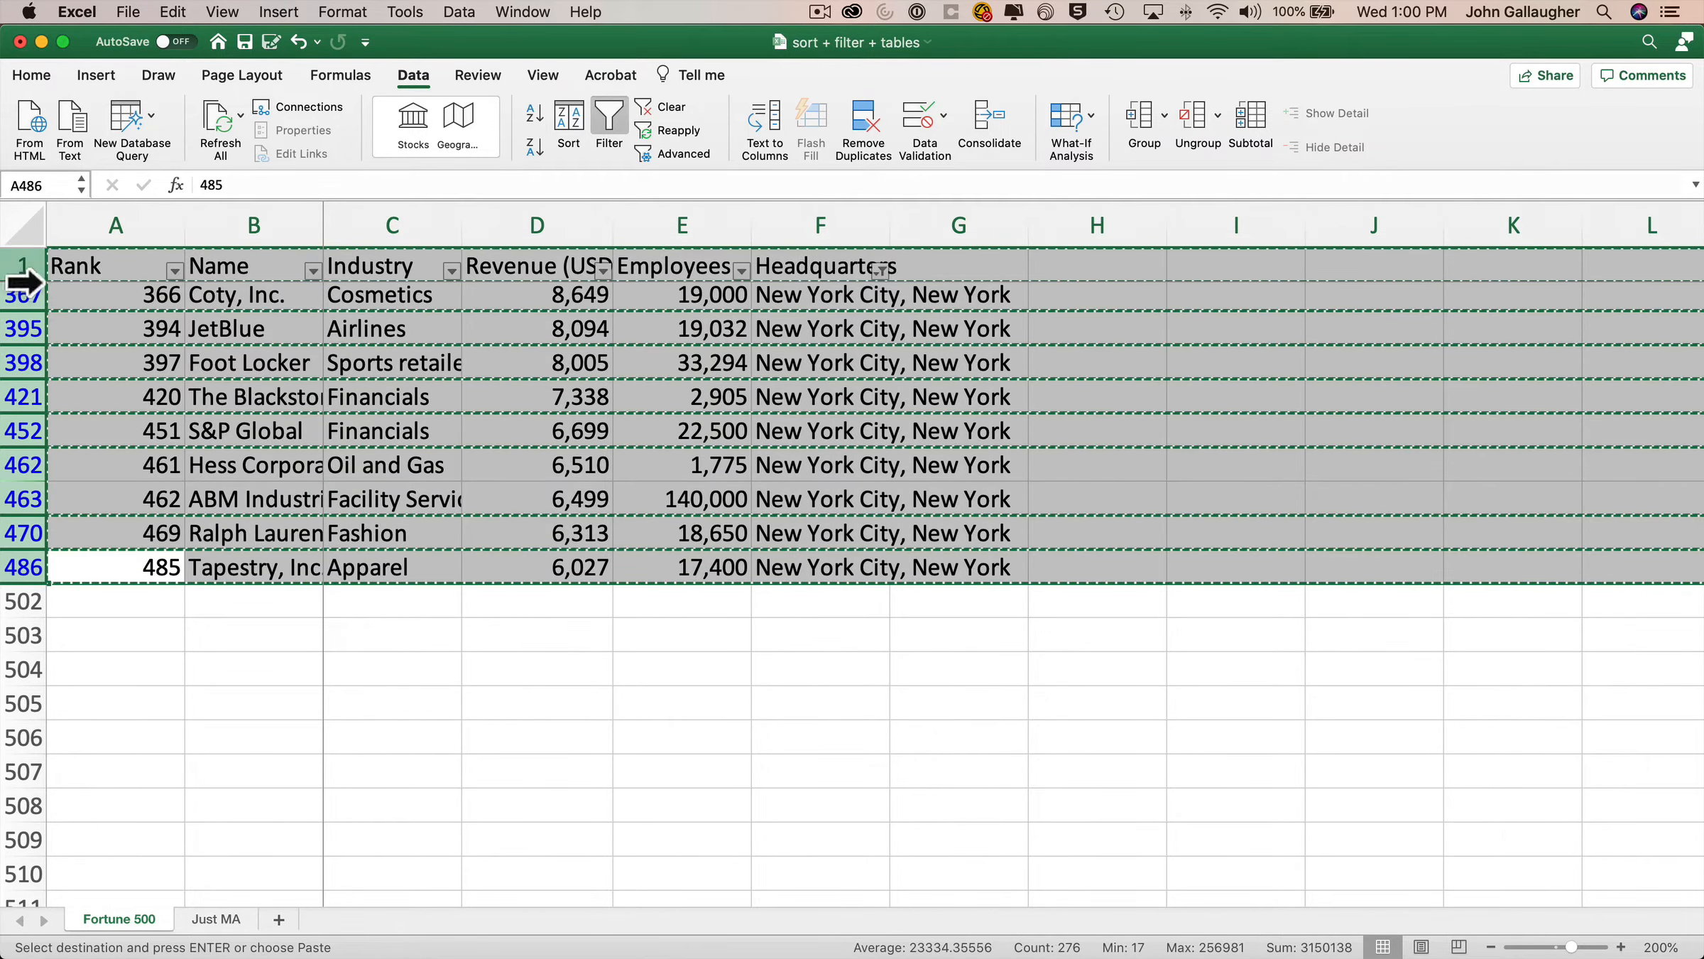
- Add a new sheet, name it "Just NYC", and paste the copied rows starting at cell A1
{"action": "left_click", "coordinate": [279, 921]}
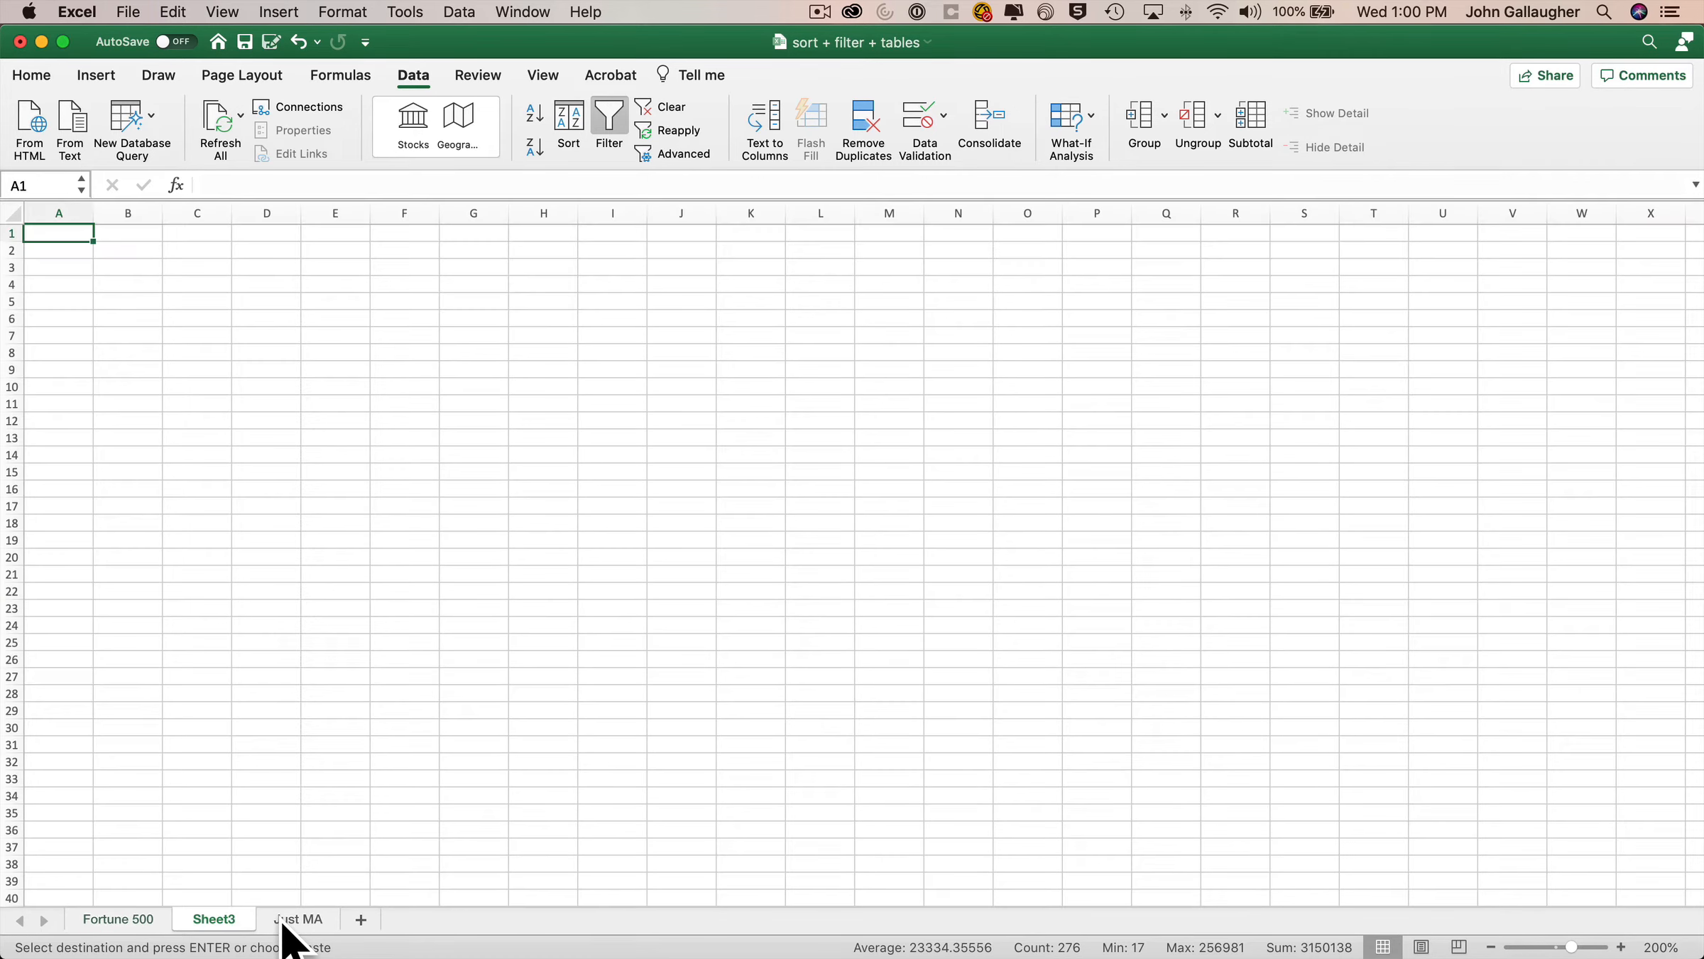
{"action": "double_click", "coordinate": [216, 923]}
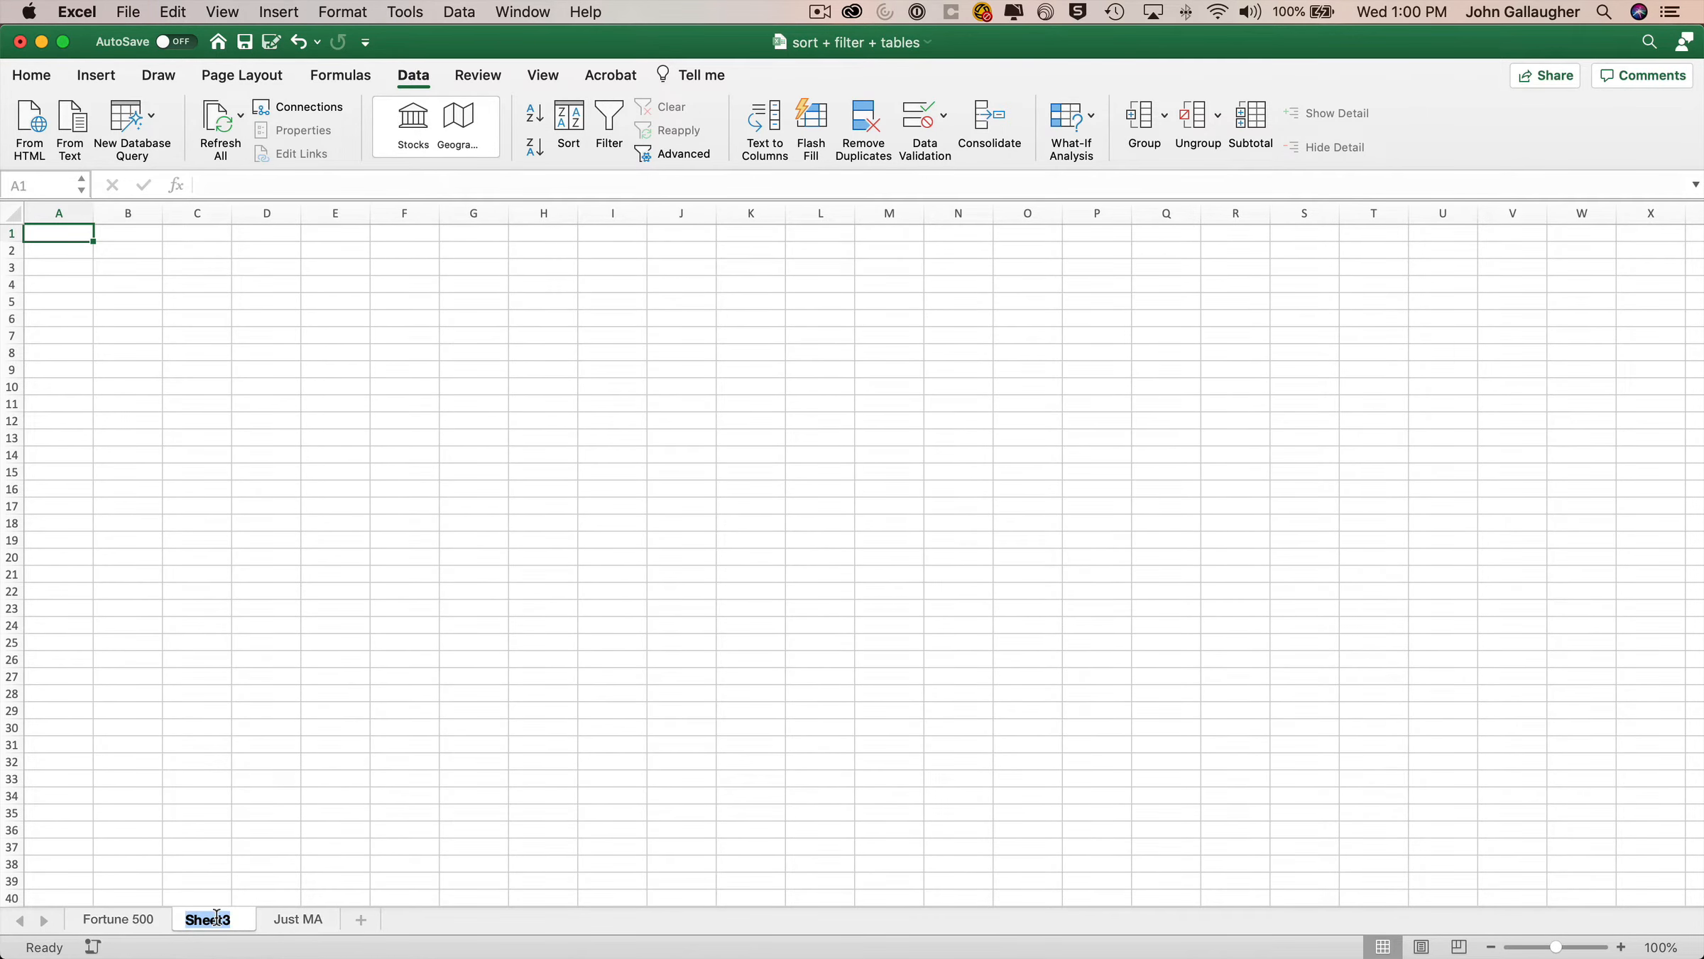
{"action": "type", "text": "Just NYC"}
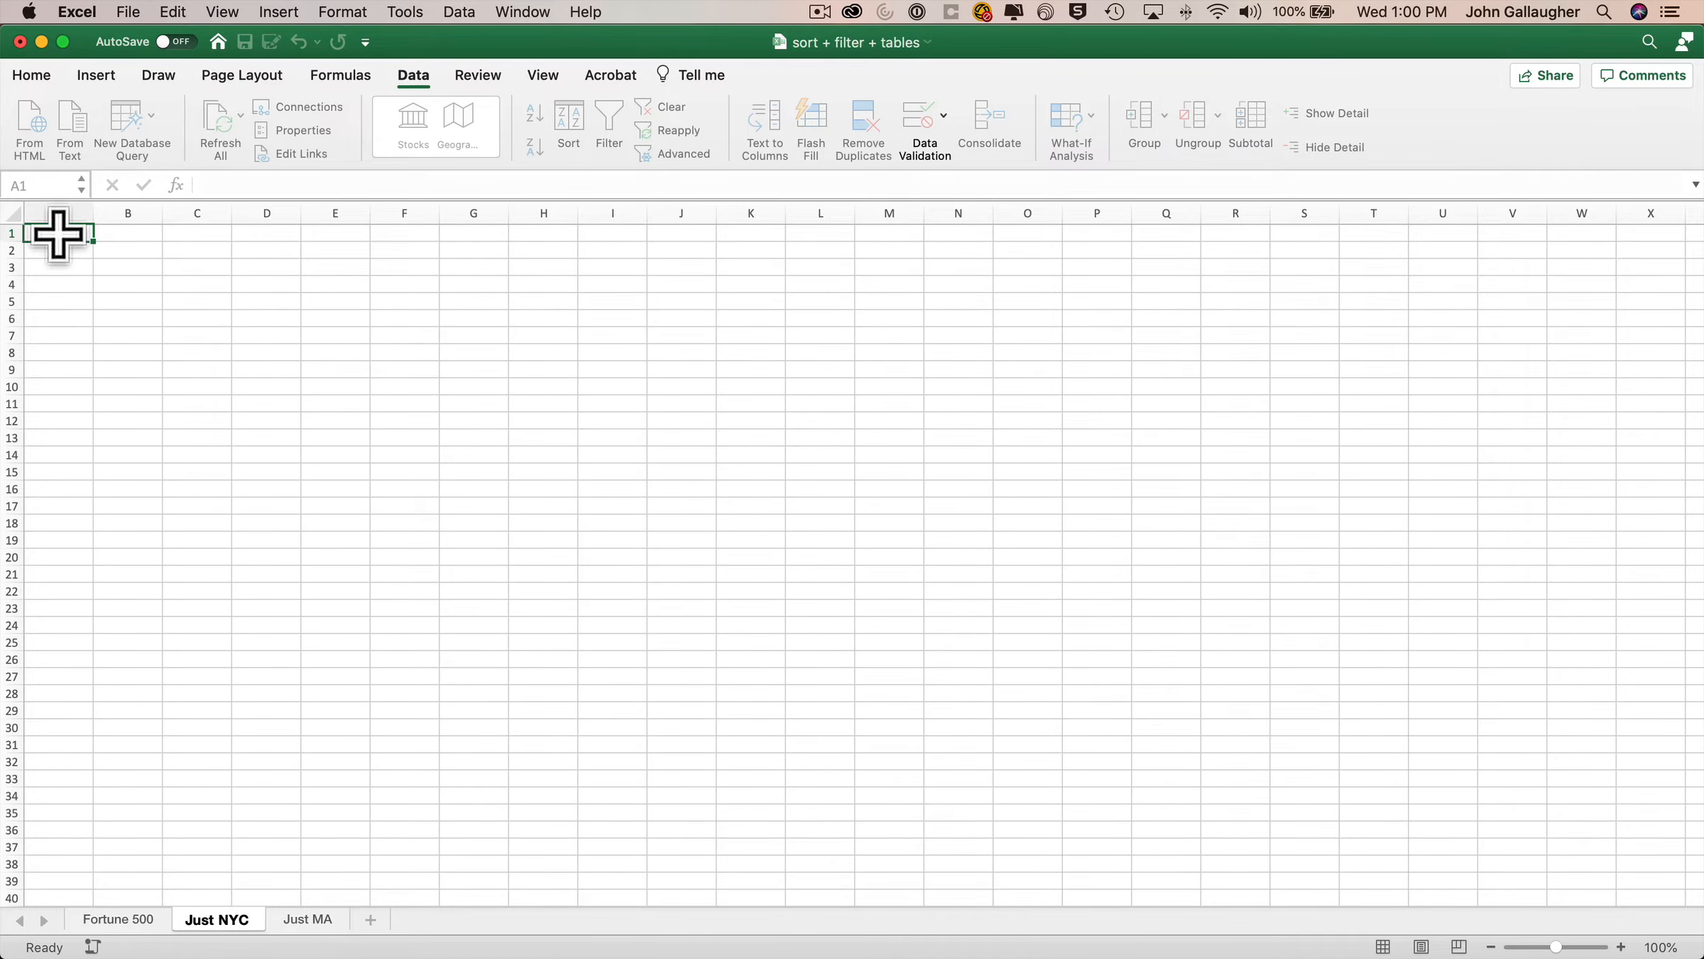
{"action": "left_click", "coordinate": [58, 233]}
{"action": "key", "text": "super+v"}
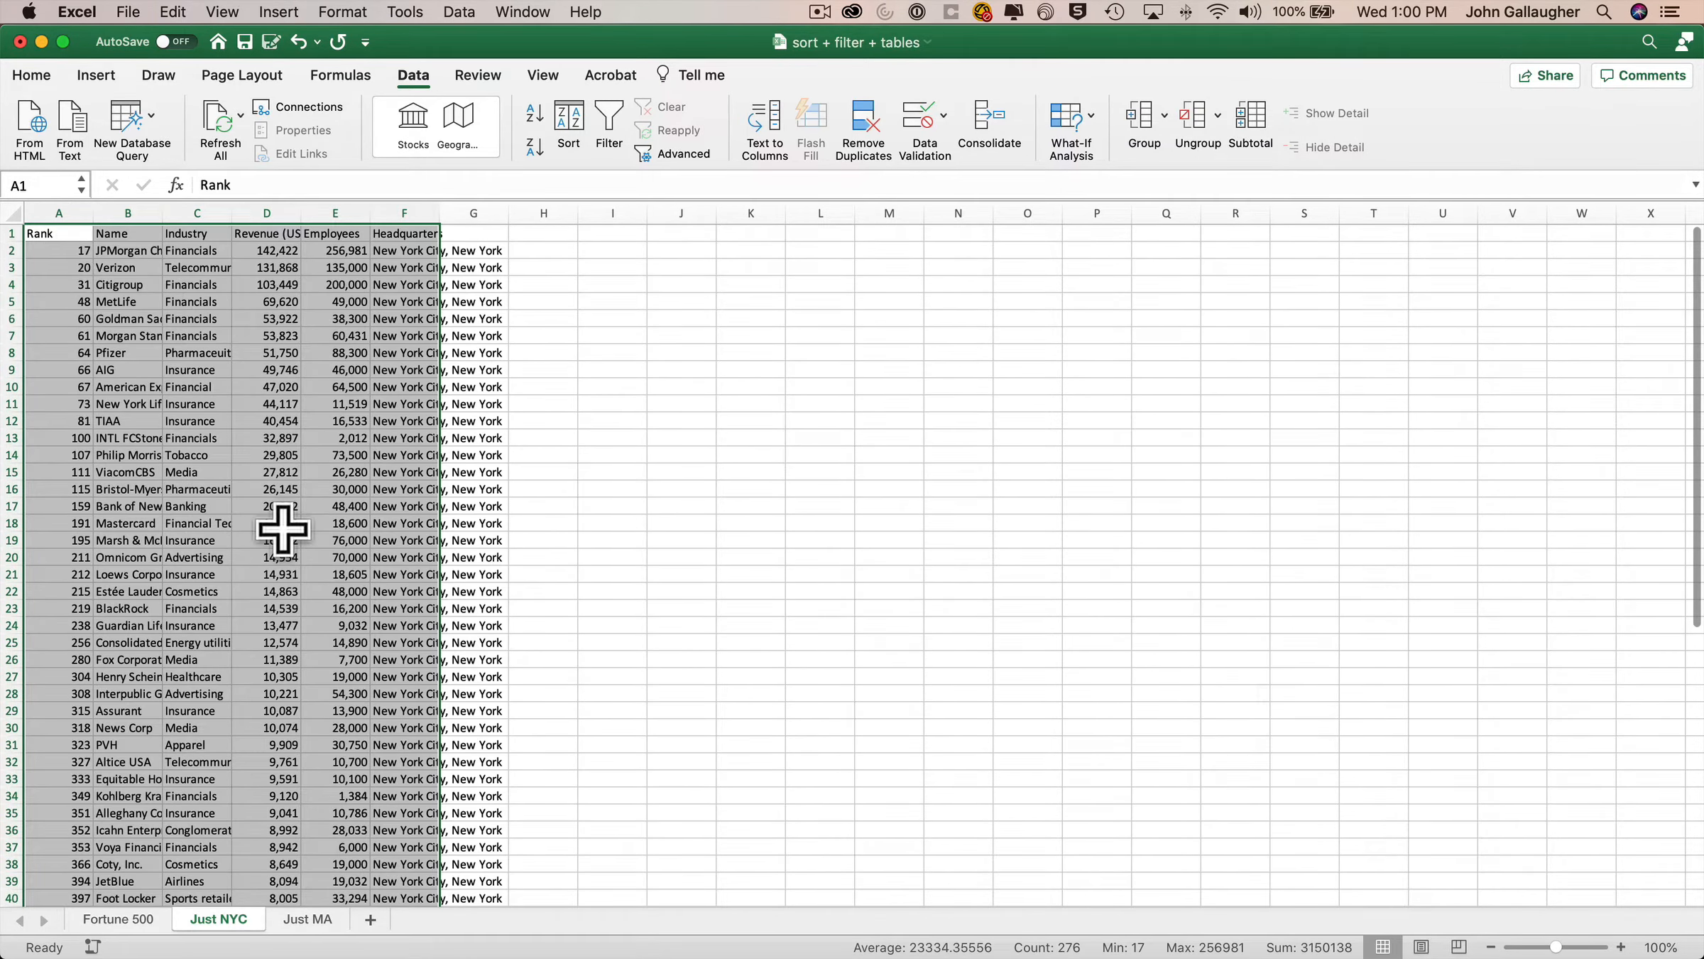
- Set the zoom of the Just NYC sheet to 200%
{"action": "scroll", "coordinate": [1142, 701], "scroll_direction": "down", "scroll_amount": 1}
{"action": "left_click", "coordinate": [1662, 947]}
{"action": "left_click", "coordinate": [779, 251]}
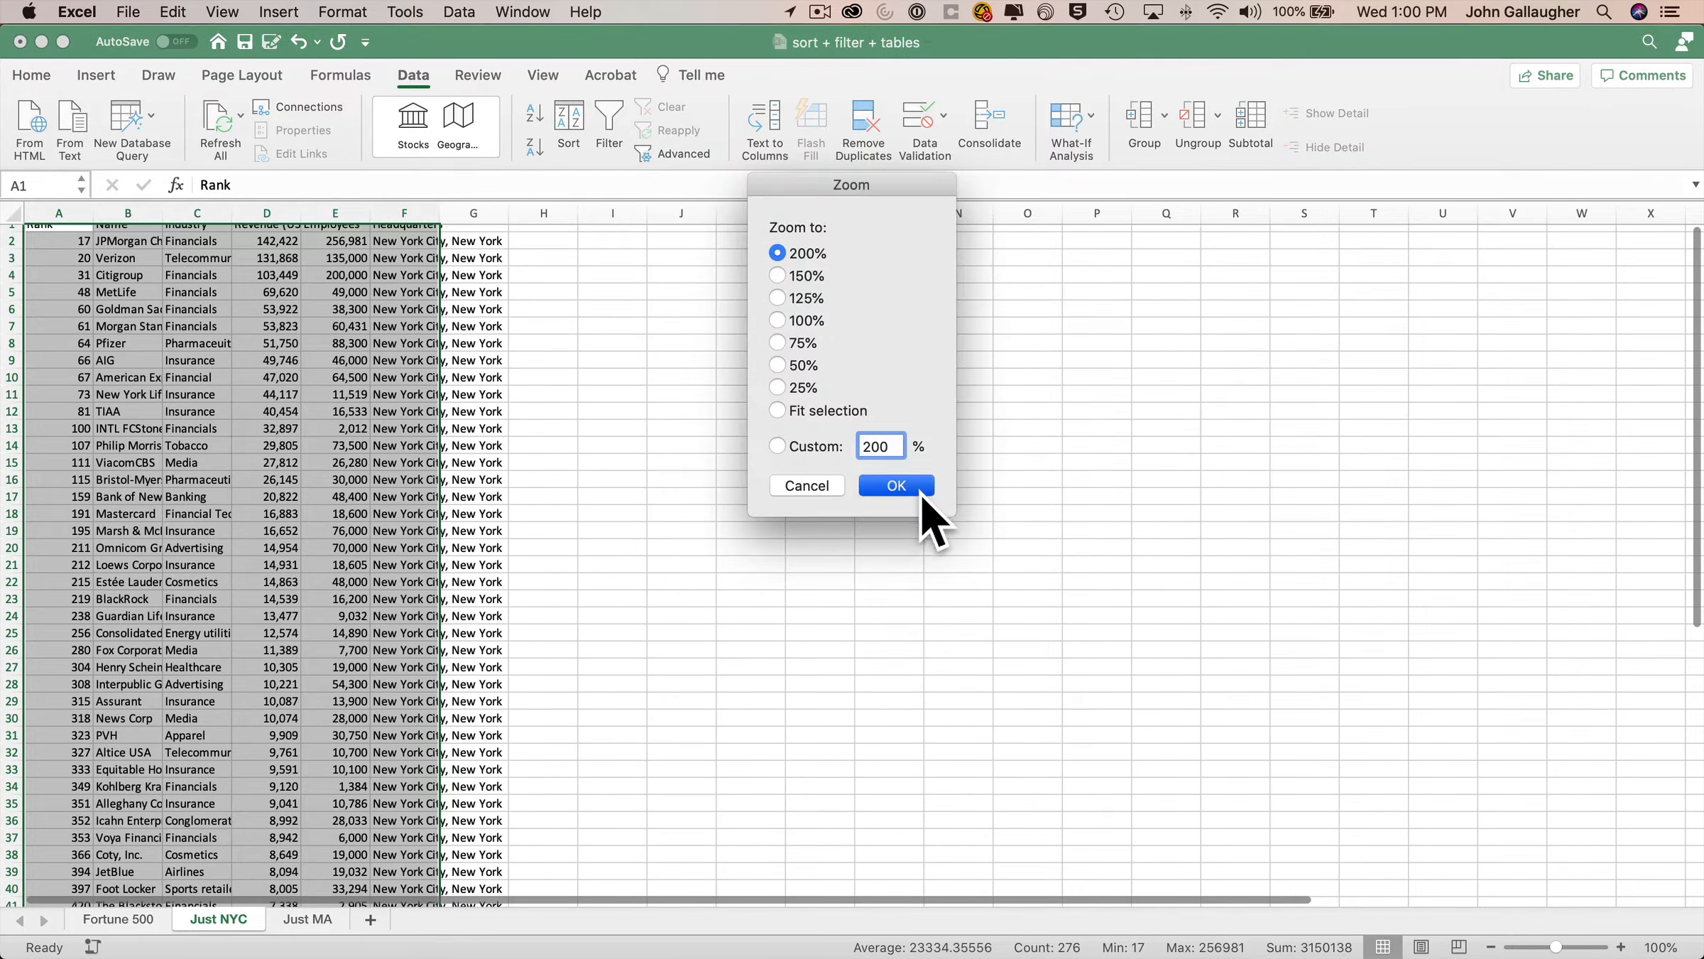
{"action": "left_click", "coordinate": [902, 485]}
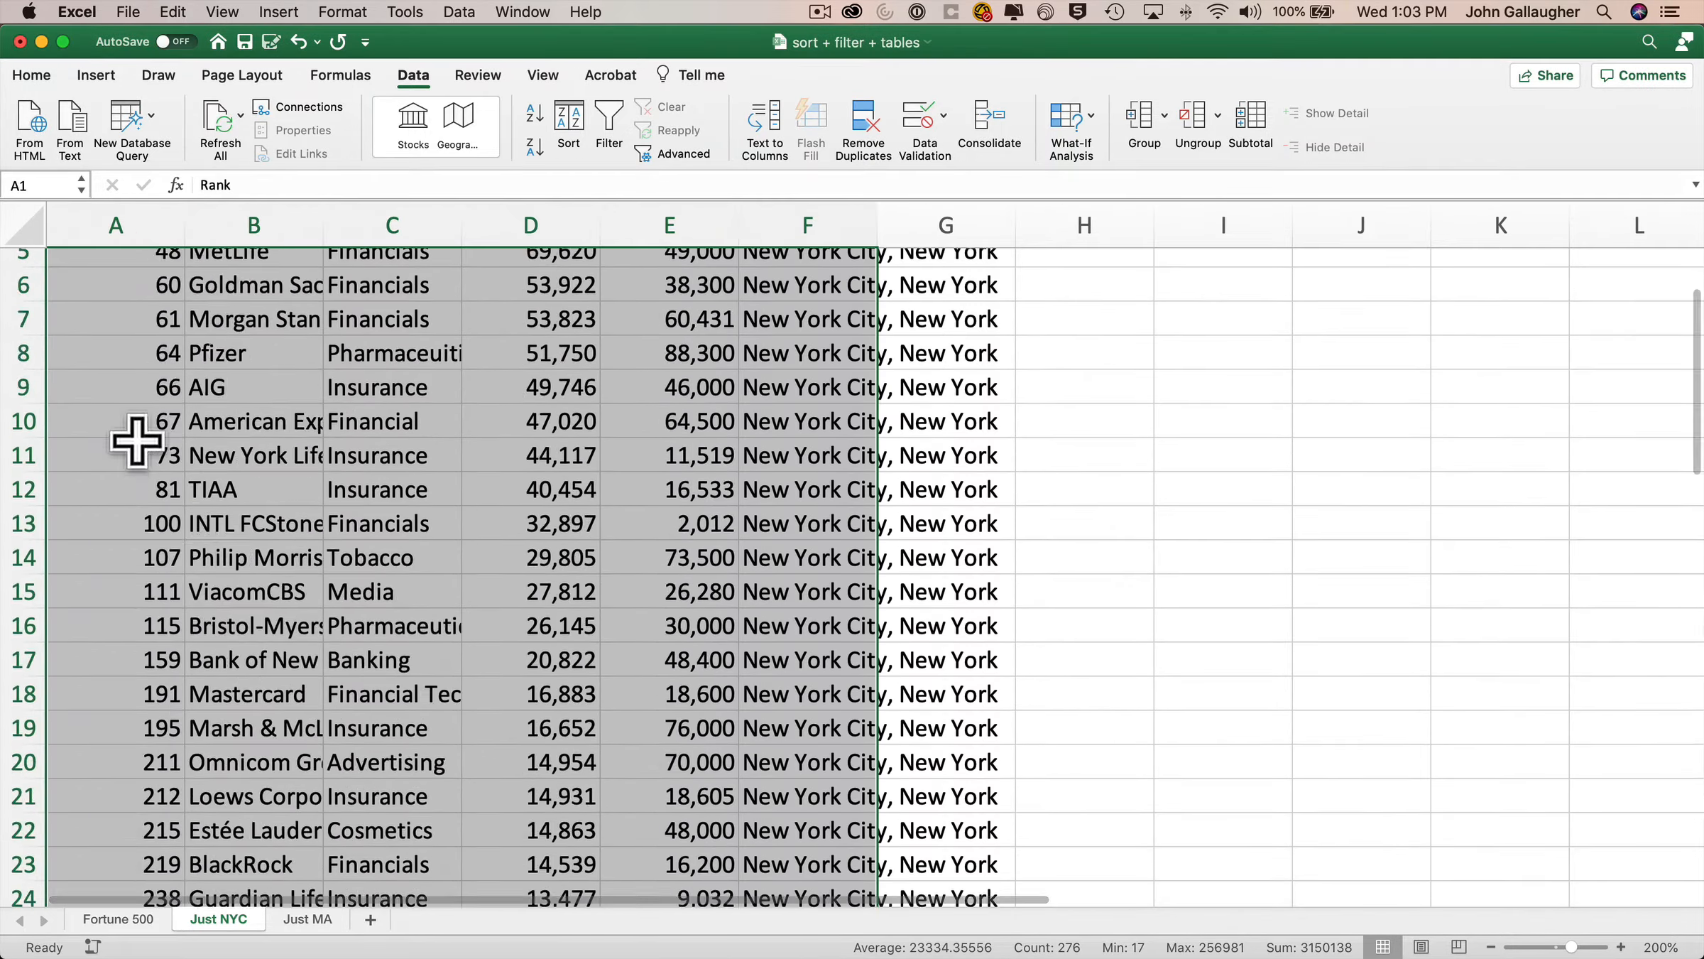
- Enter a COUNT formula in cell A47 that counts the company ranks in column A above it
{"action": "scroll", "coordinate": [133, 441], "scroll_direction": "down", "scroll_amount": 10}
{"action": "scroll", "coordinate": [133, 441], "scroll_direction": "up", "scroll_amount": 3}
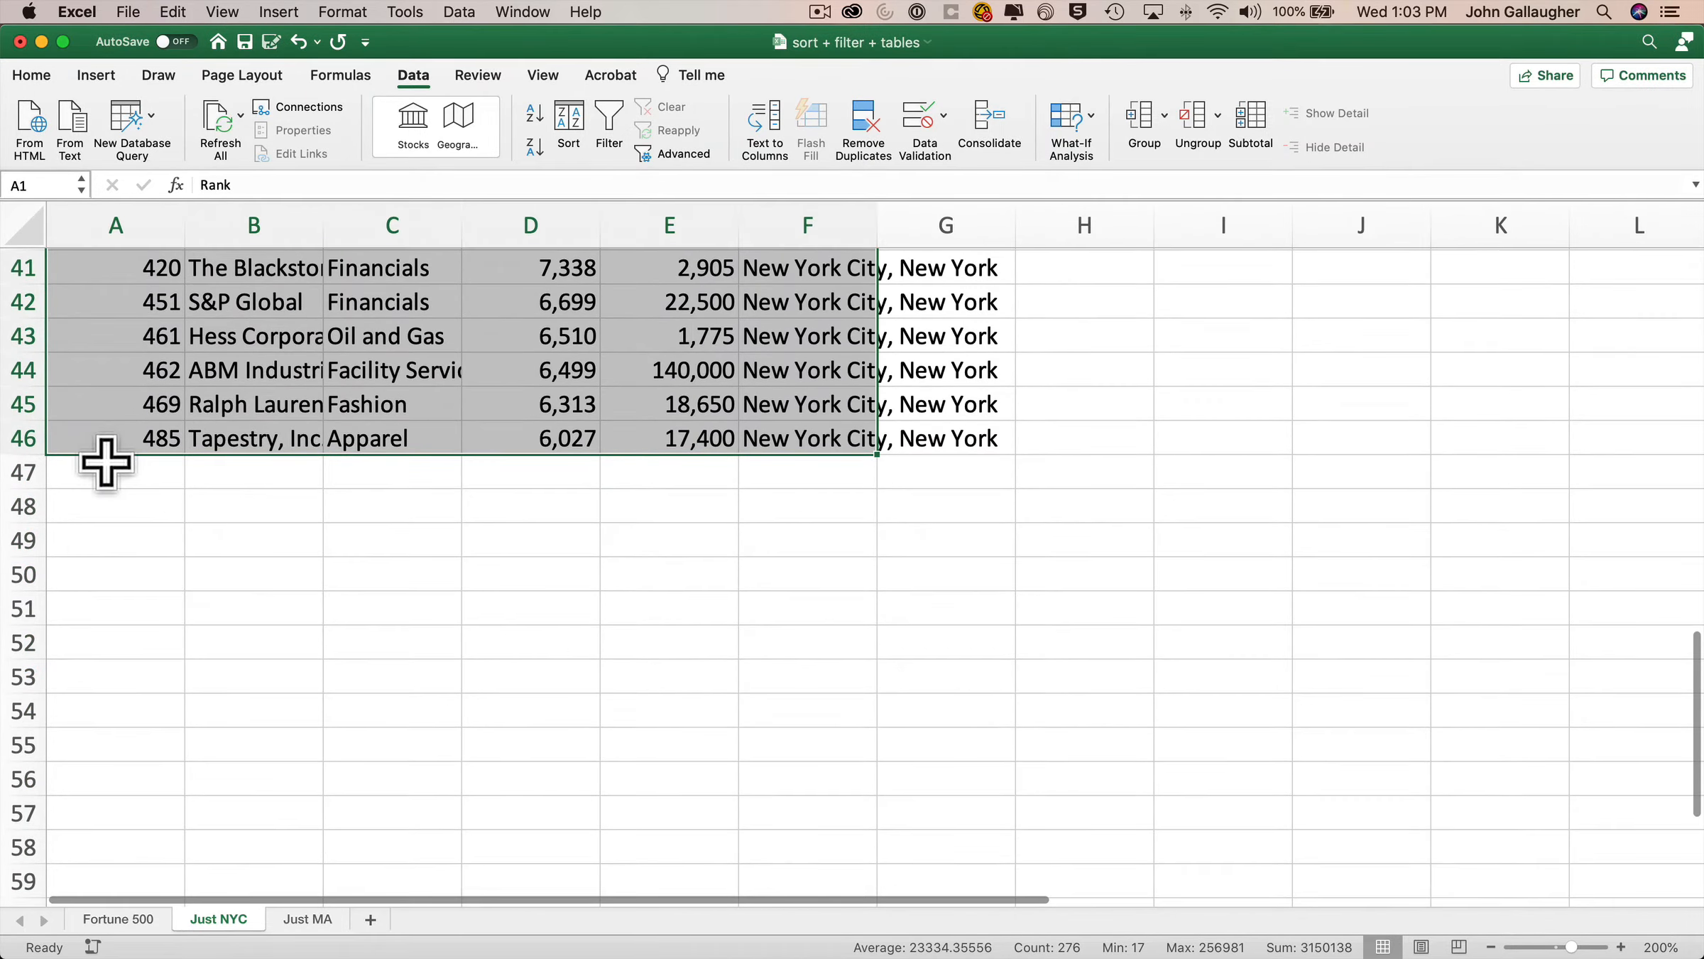
{"action": "left_click", "coordinate": [99, 468]}
{"action": "type", "text": "=COUNT("}
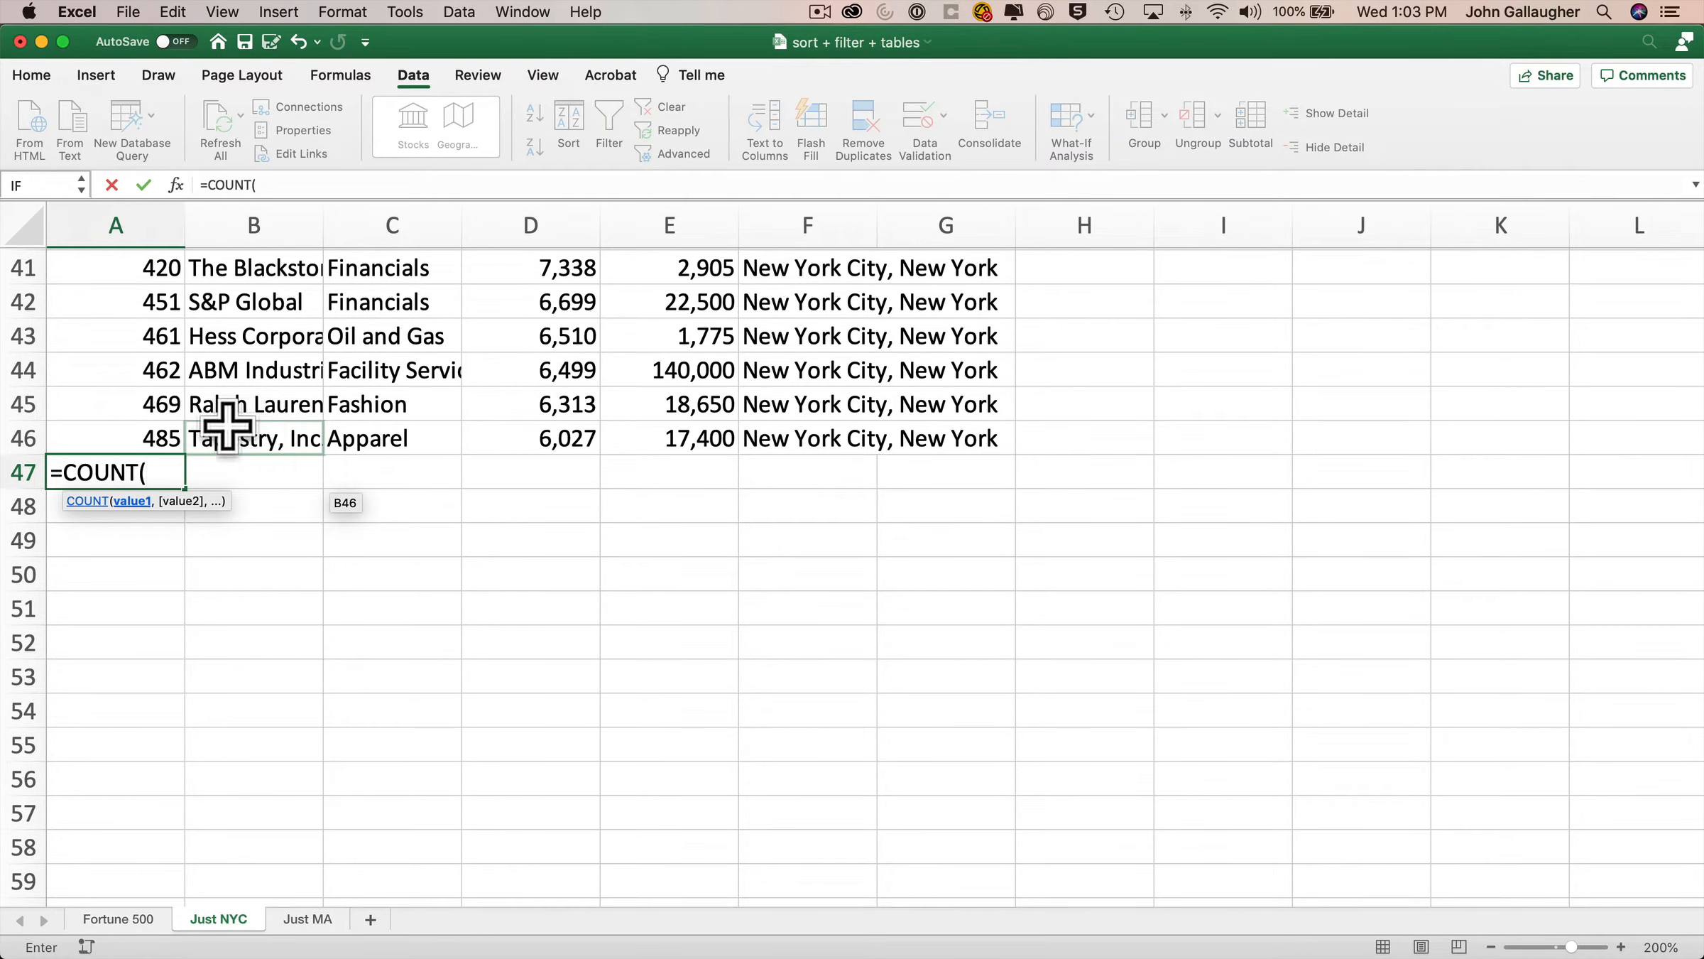
{"action": "left_click_drag", "start_coordinate": [146, 435], "coordinate": [113, 302]}
{"action": "key", "text": "Return"}
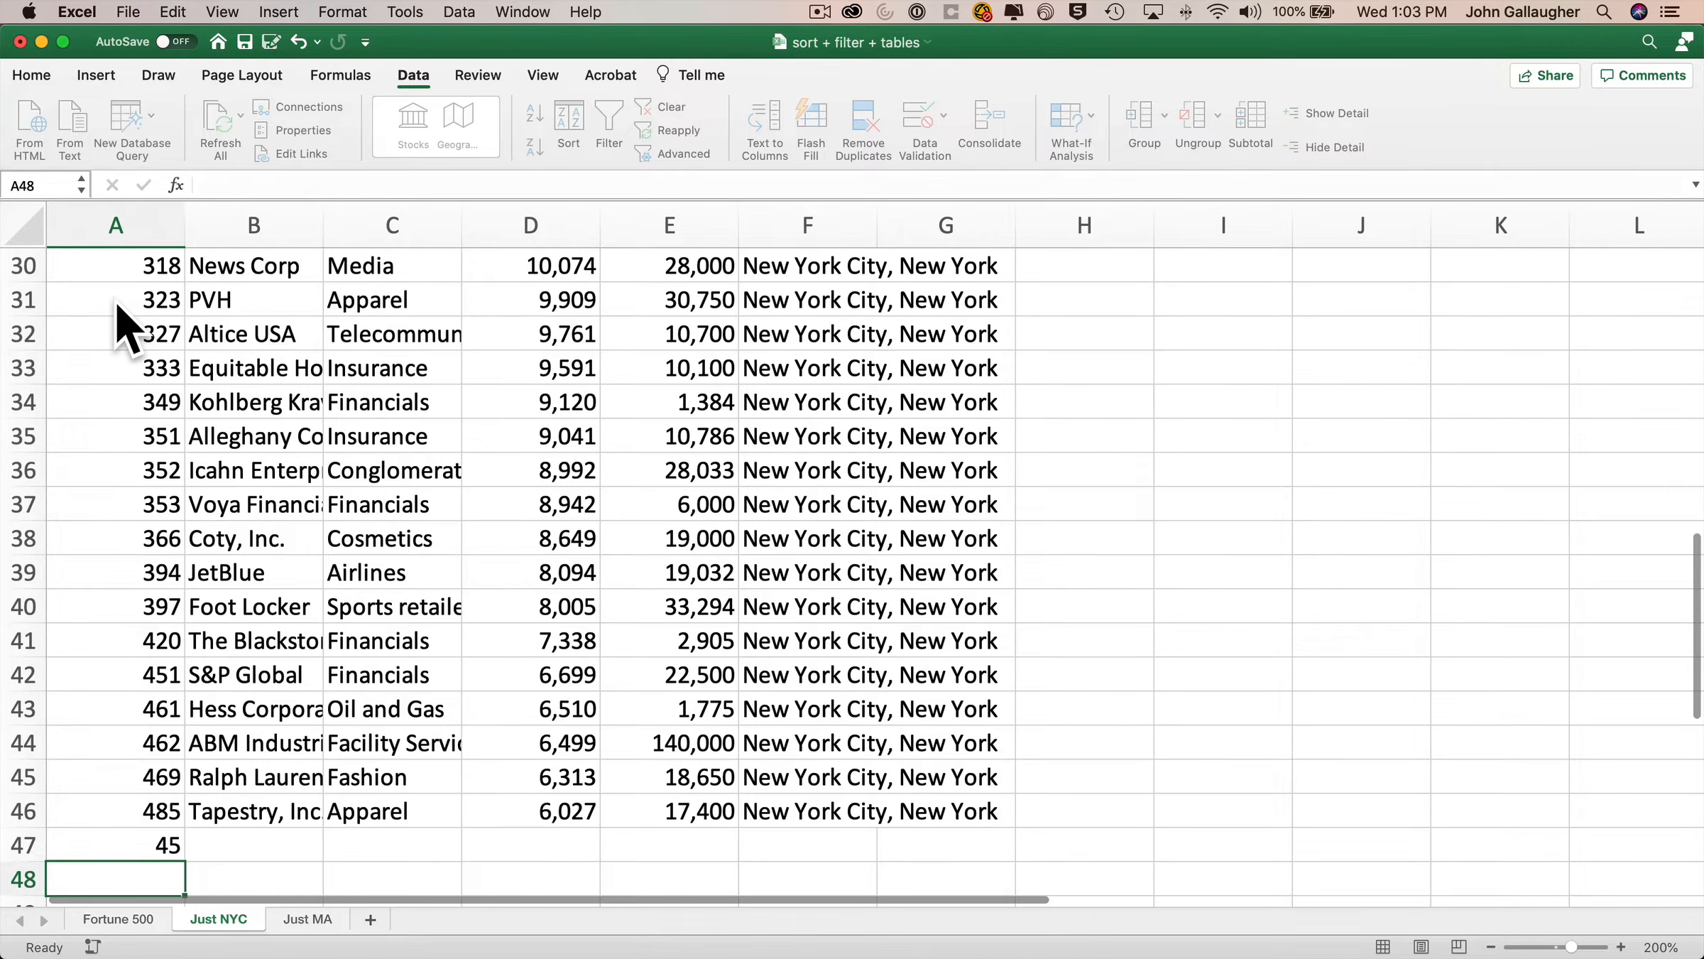
- Enter a SUM formula in cell D47 that totals the Revenue column above it
{"action": "left_click", "coordinate": [544, 844]}
{"action": "type", "text": "=S"}
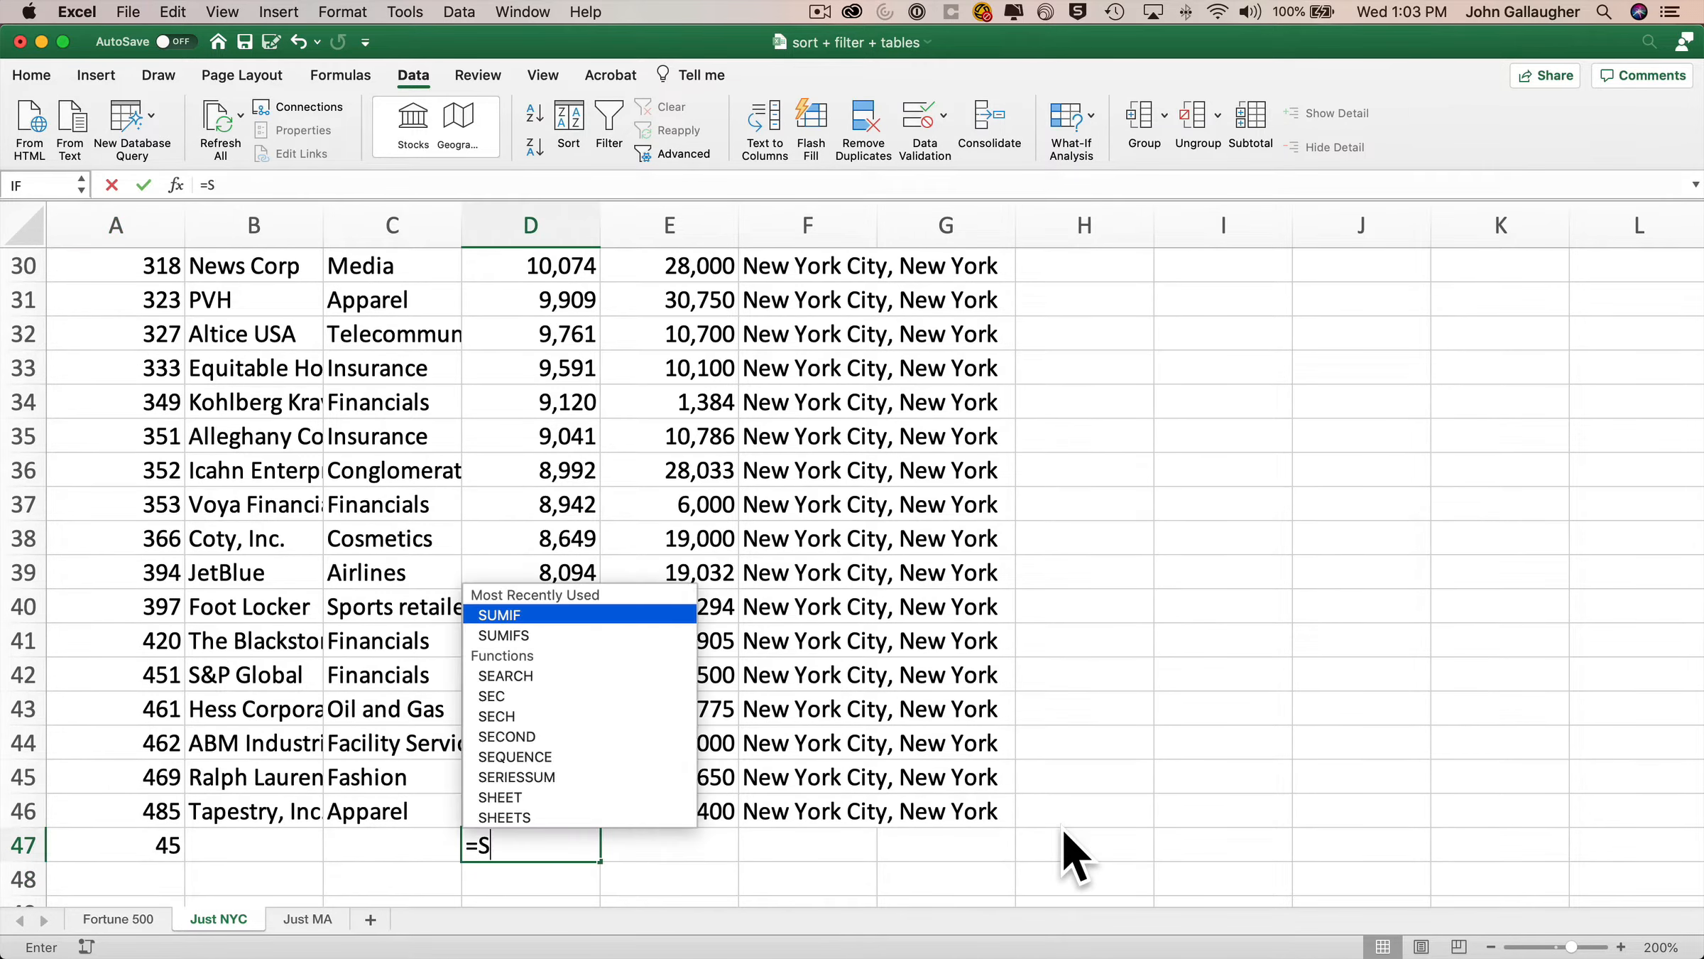
{"action": "type", "text": "UM("}
{"action": "left_click", "coordinate": [558, 810]}
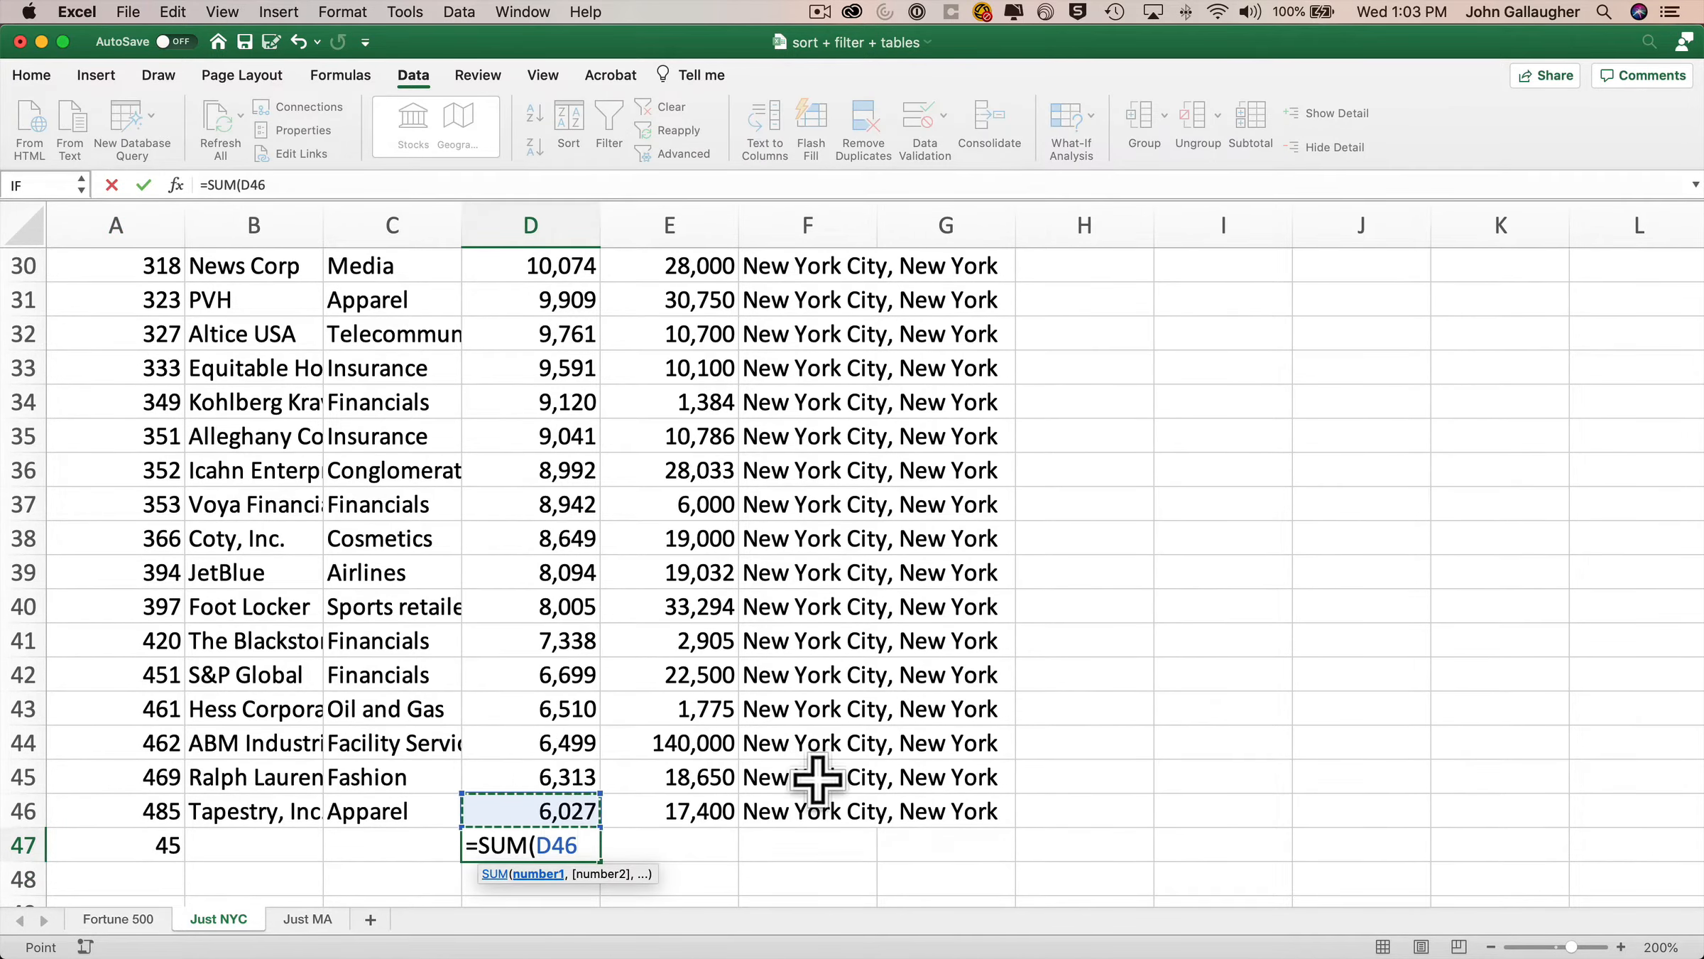
{"action": "key", "text": "ctrl+shift+Up"}
{"action": "key", "text": "Return"}
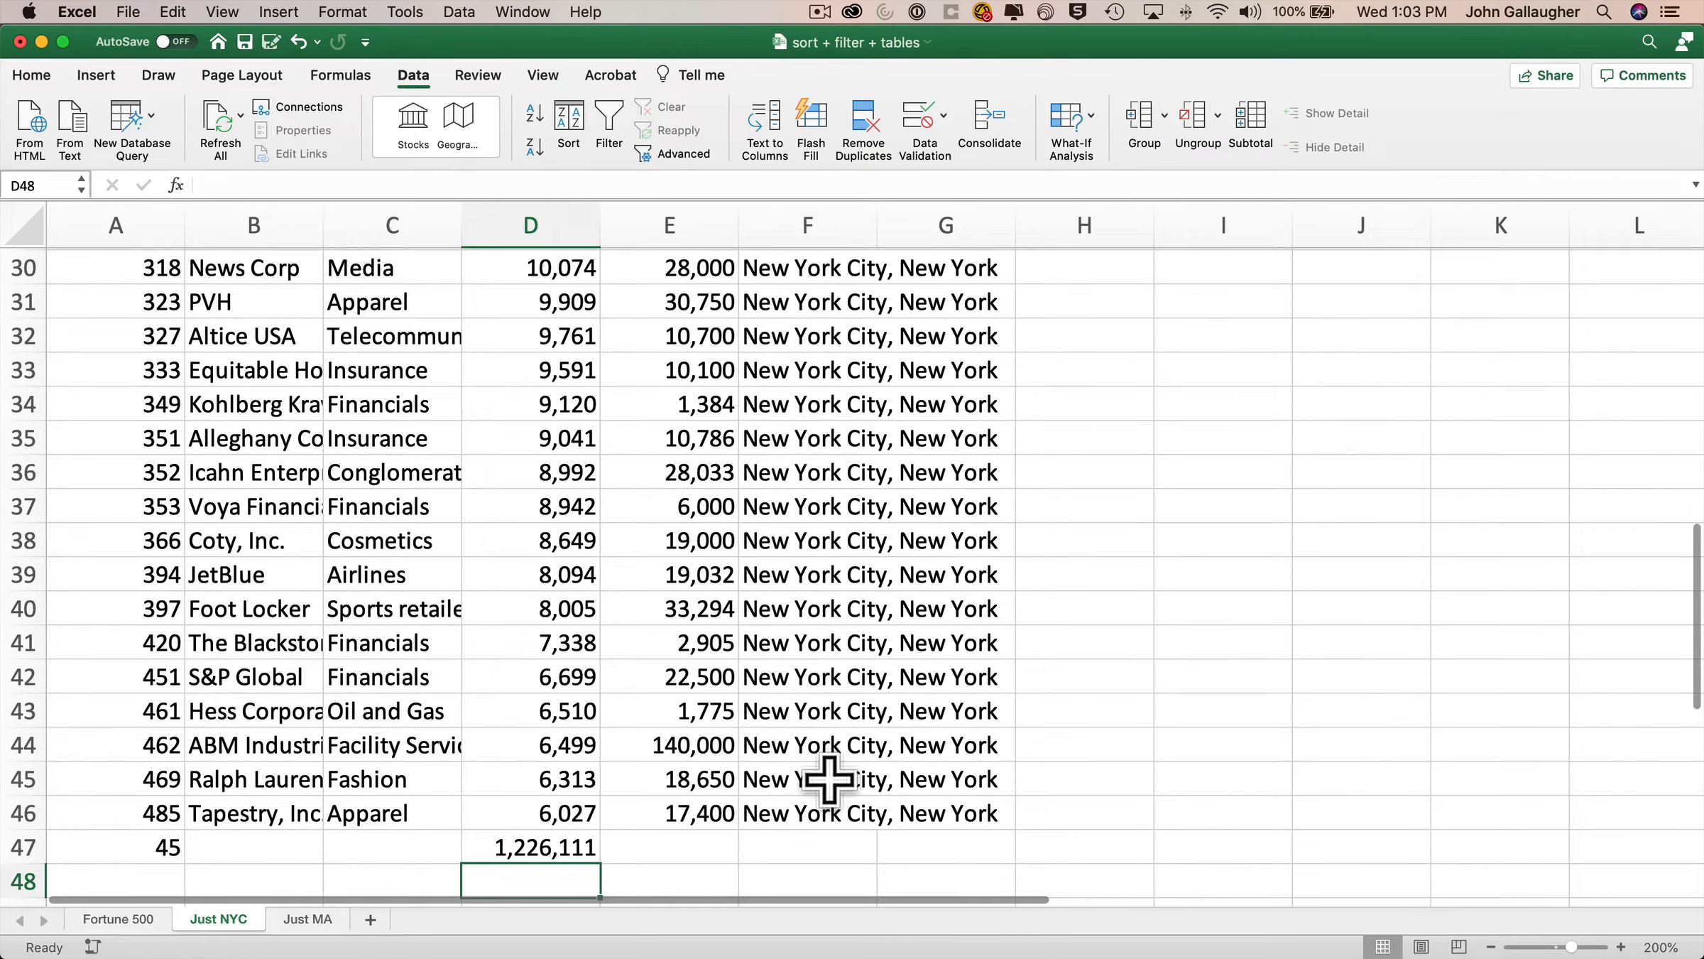
- Insert a row above the headers of the Just NYC sheet and enter "Search on New York City, New York" in A1
{"action": "scroll", "coordinate": [487, 824], "scroll_direction": "up", "scroll_amount": 15}
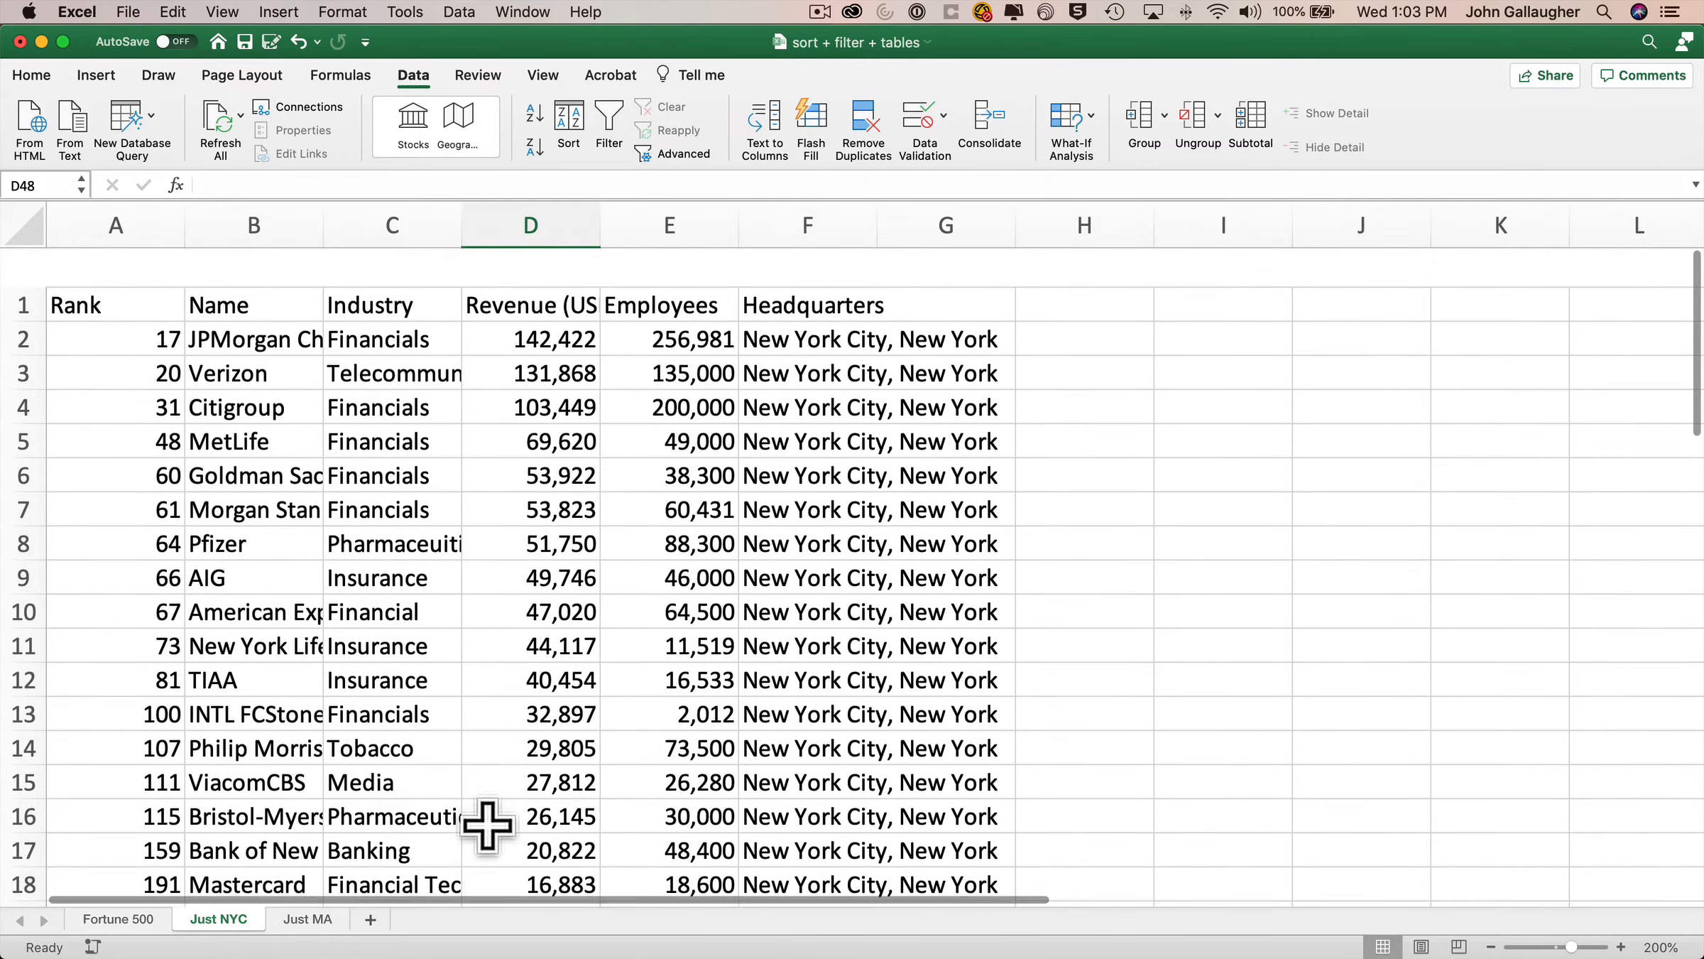
{"action": "left_click", "coordinate": [21, 266]}
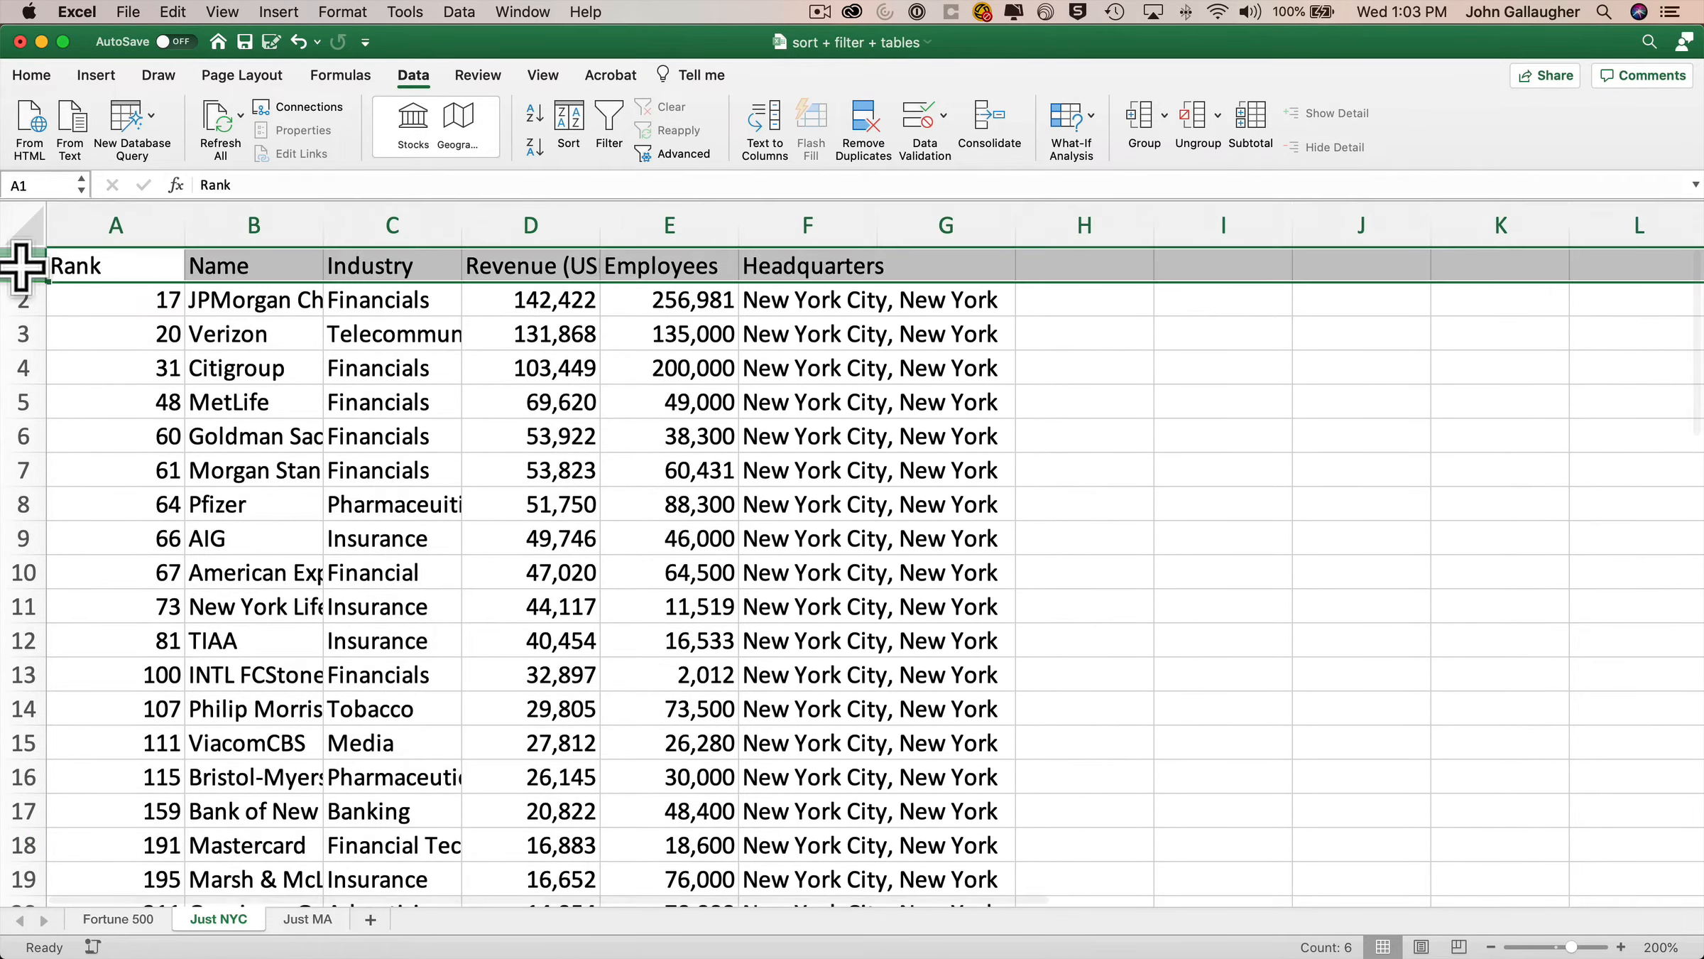
{"action": "right_click", "coordinate": [21, 267]}
{"action": "left_click", "coordinate": [73, 367]}
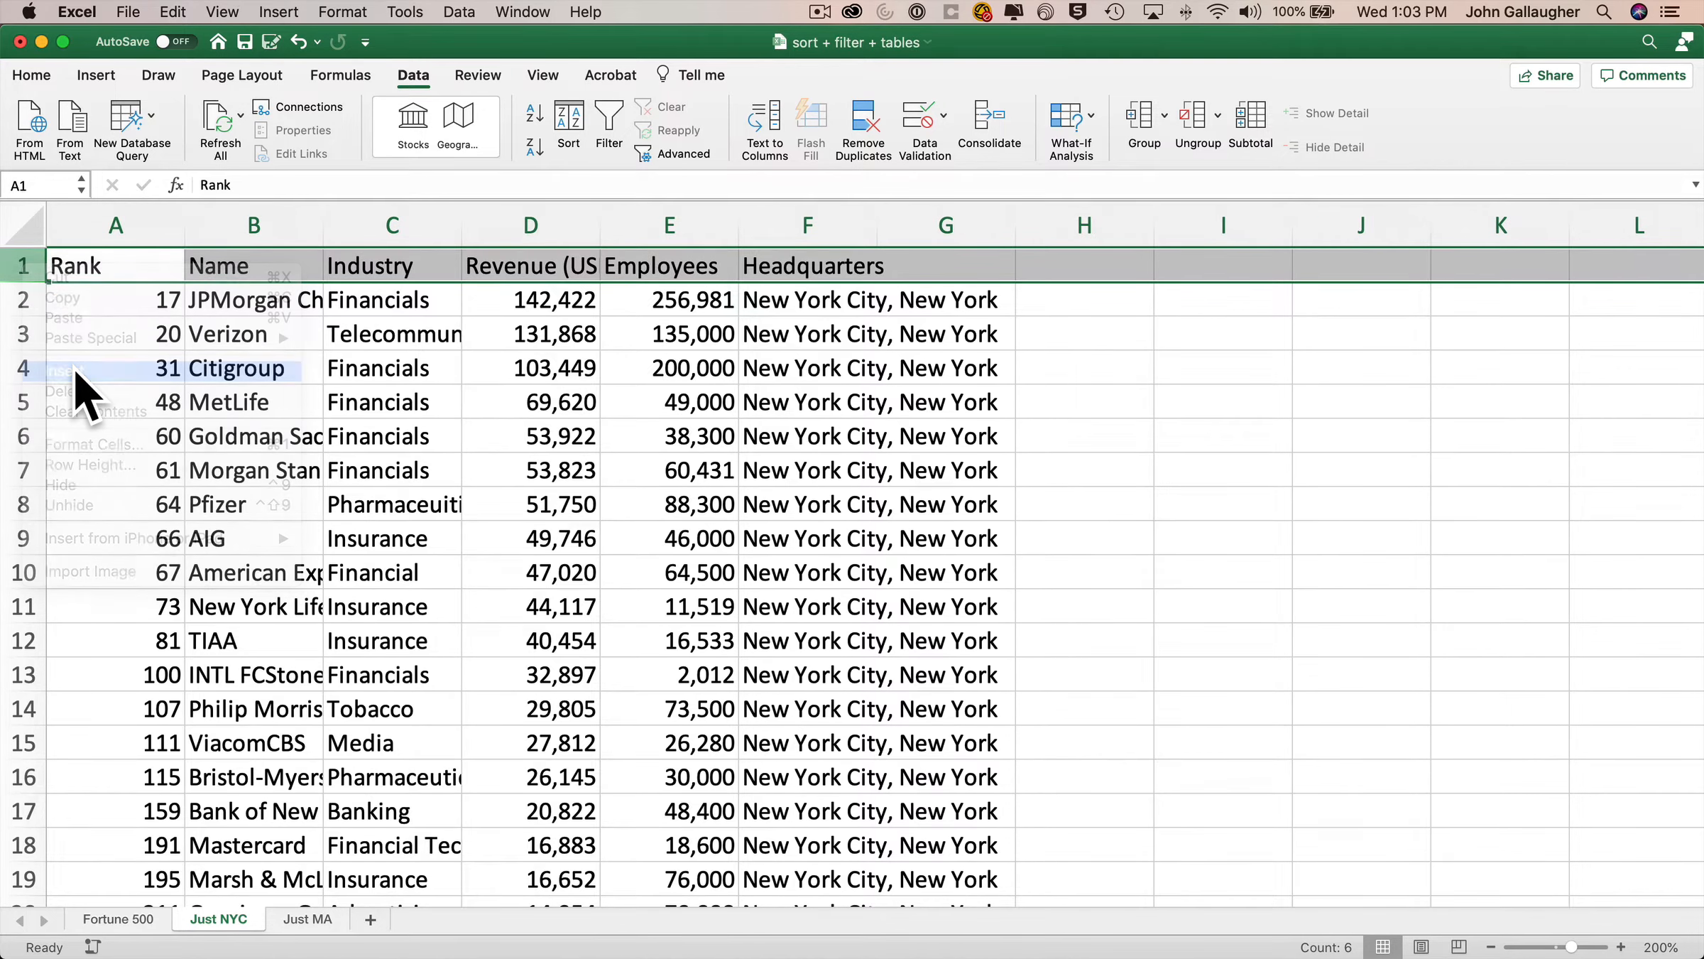
{"action": "left_click", "coordinate": [163, 262]}
{"action": "type", "text": "Search on New York "}
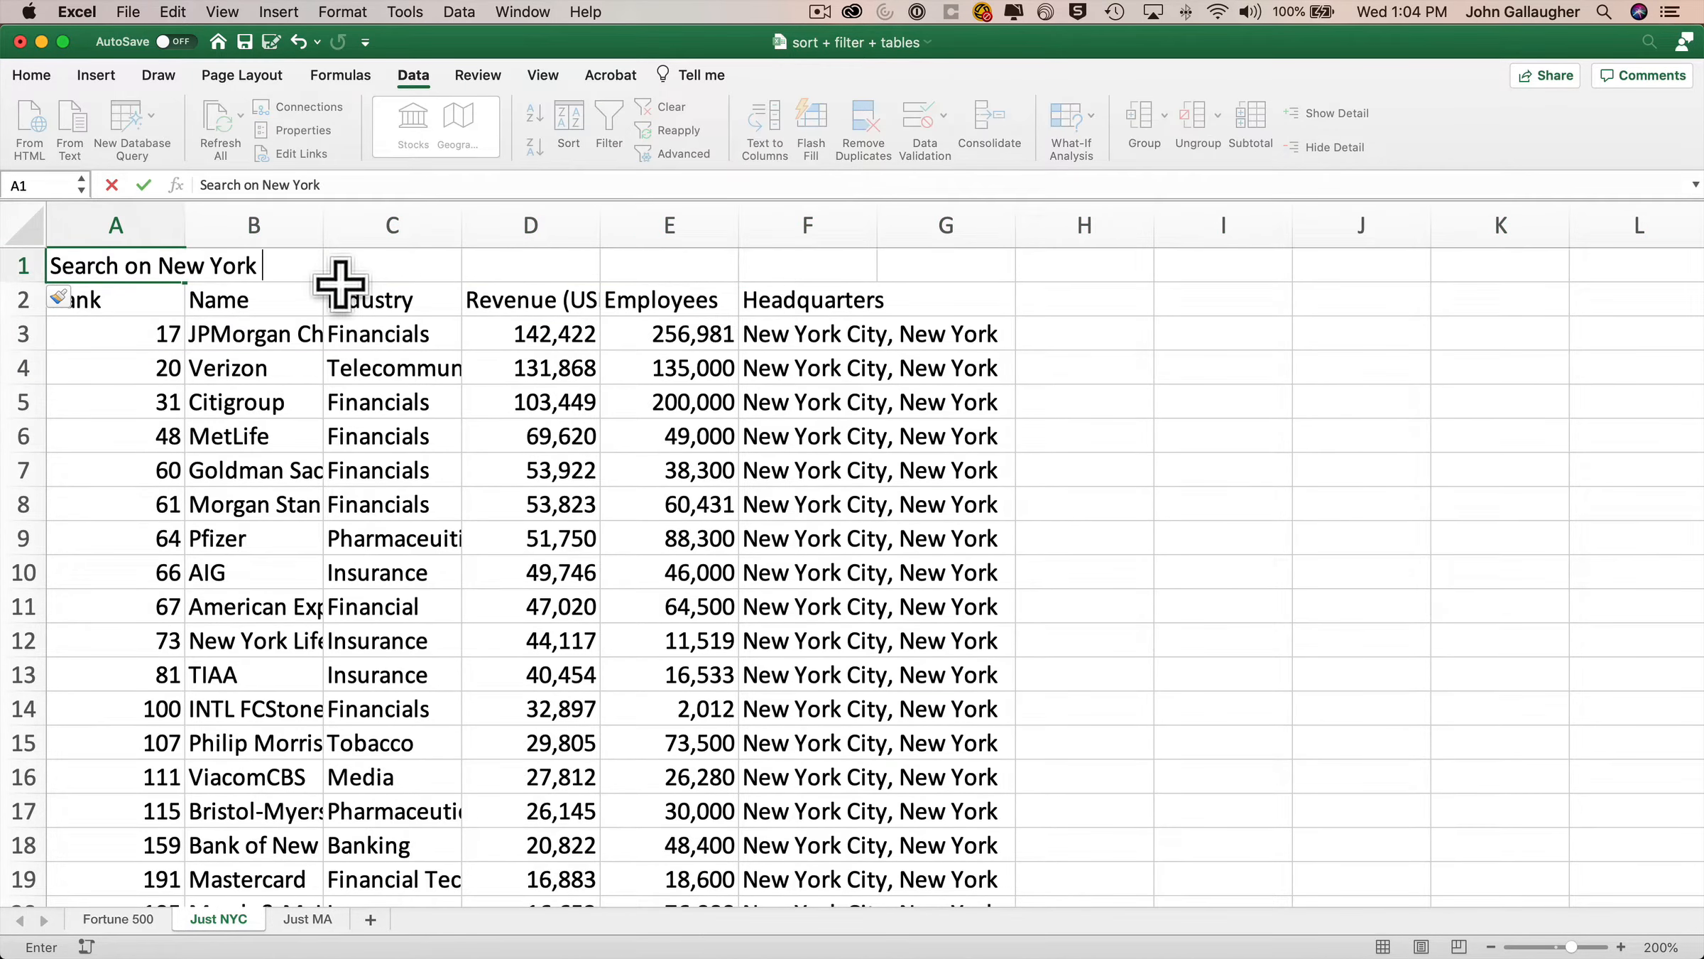
{"action": "type", "text": "City, New York"}
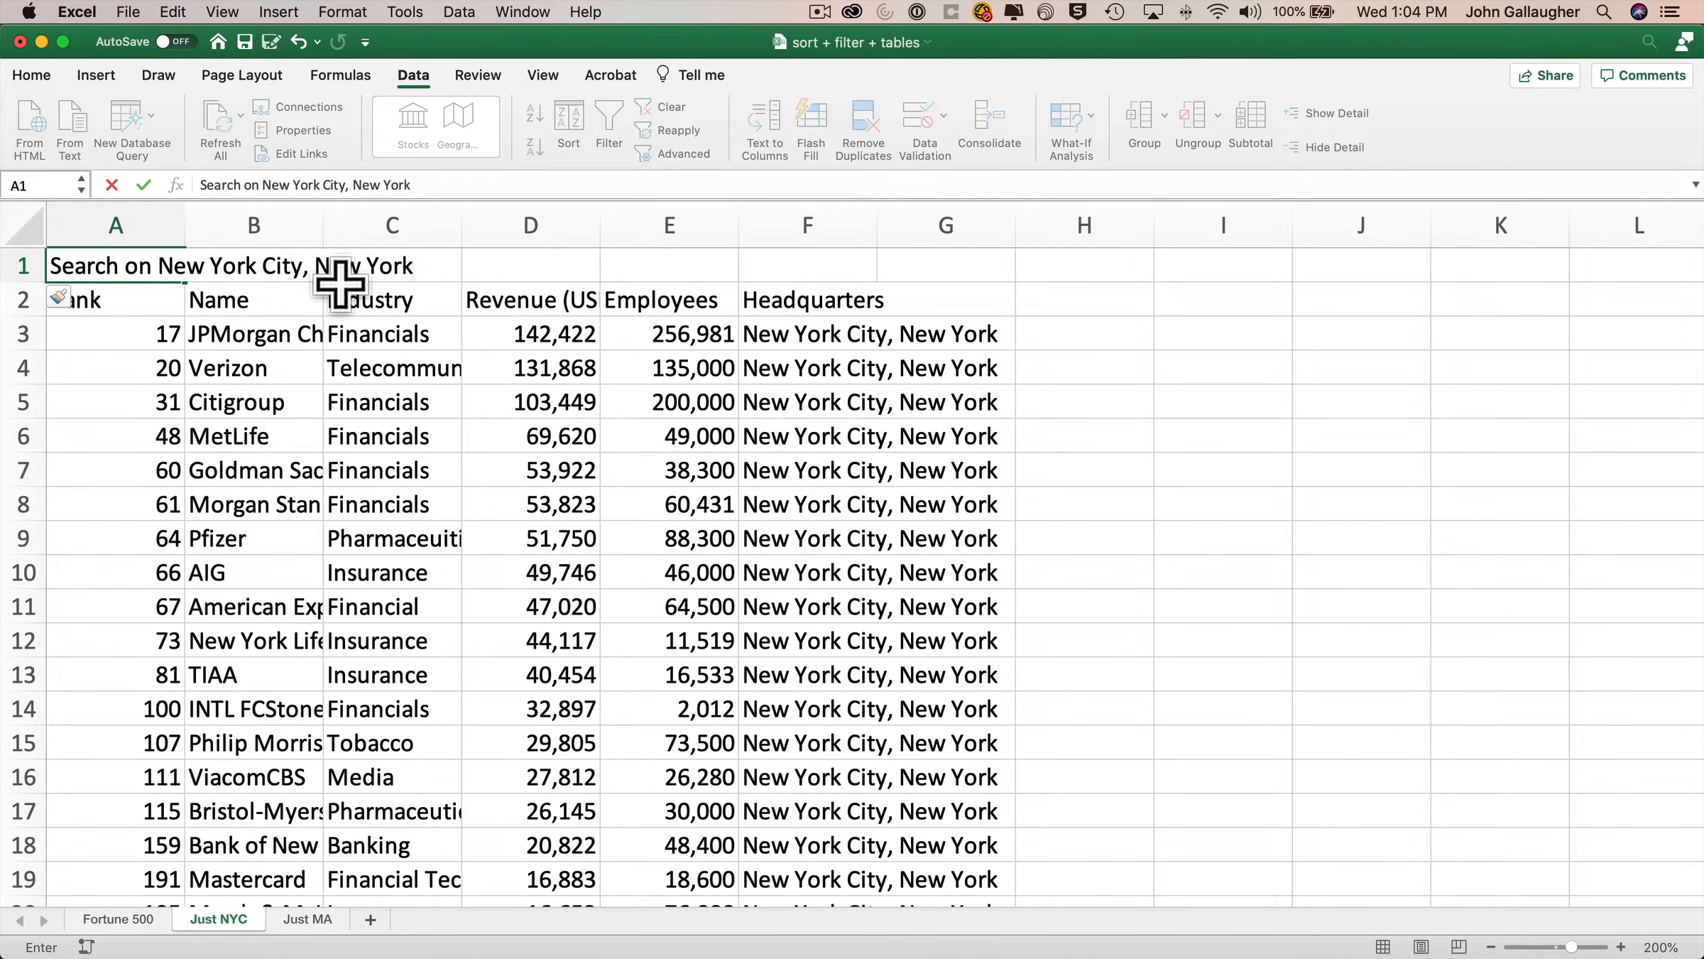
{"action": "key", "text": "Return"}
- Copy the A1 label to cell A50 and change its text there to "Search on JUST New York City"
{"action": "key", "text": "Up"}
{"action": "key", "text": "super+c"}
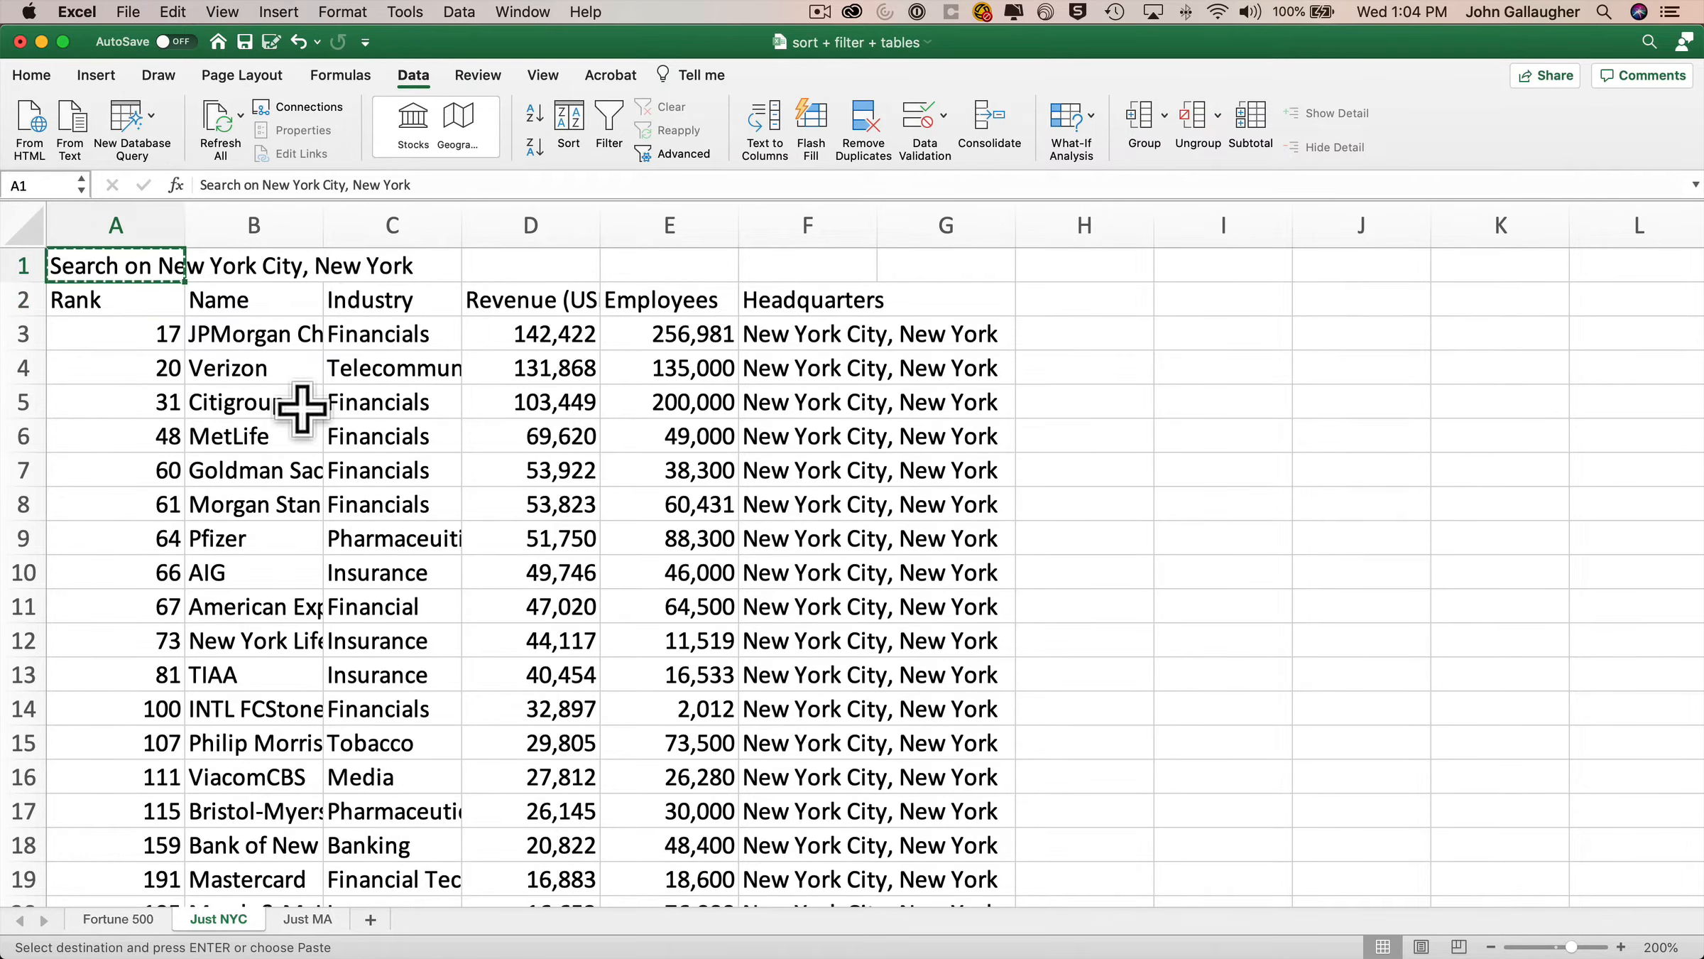
{"action": "scroll", "coordinate": [301, 408], "scroll_direction": "down", "scroll_amount": 13}
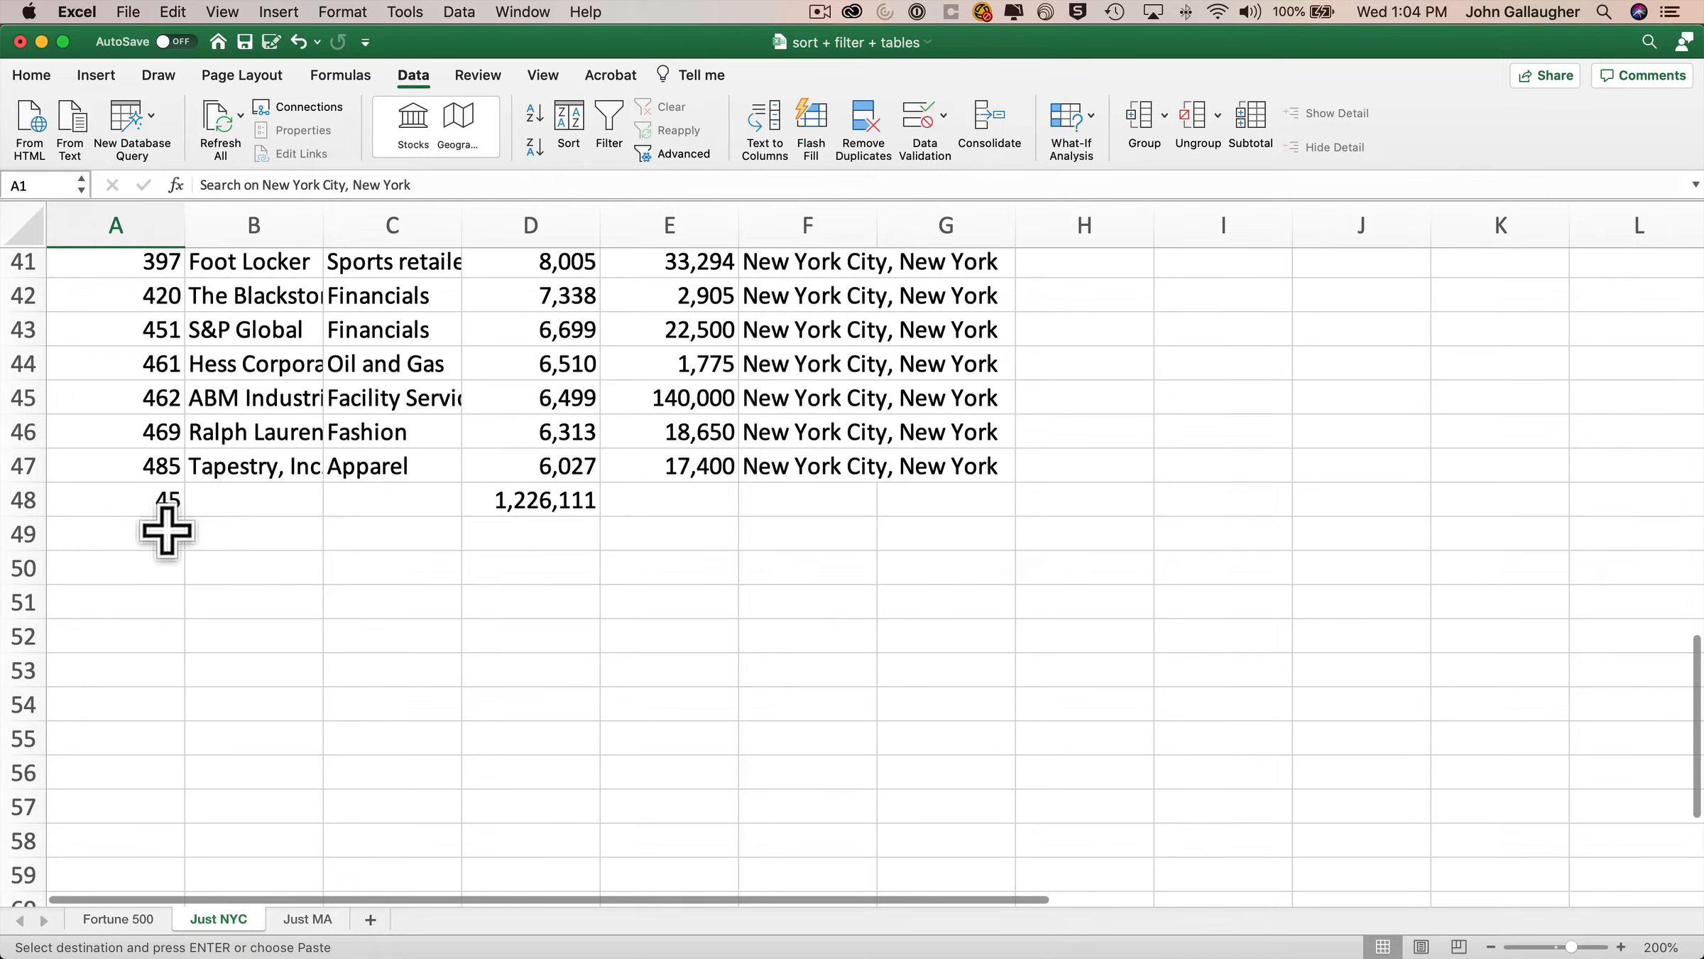
{"action": "left_click", "coordinate": [99, 567]}
{"action": "key", "text": "super+v"}
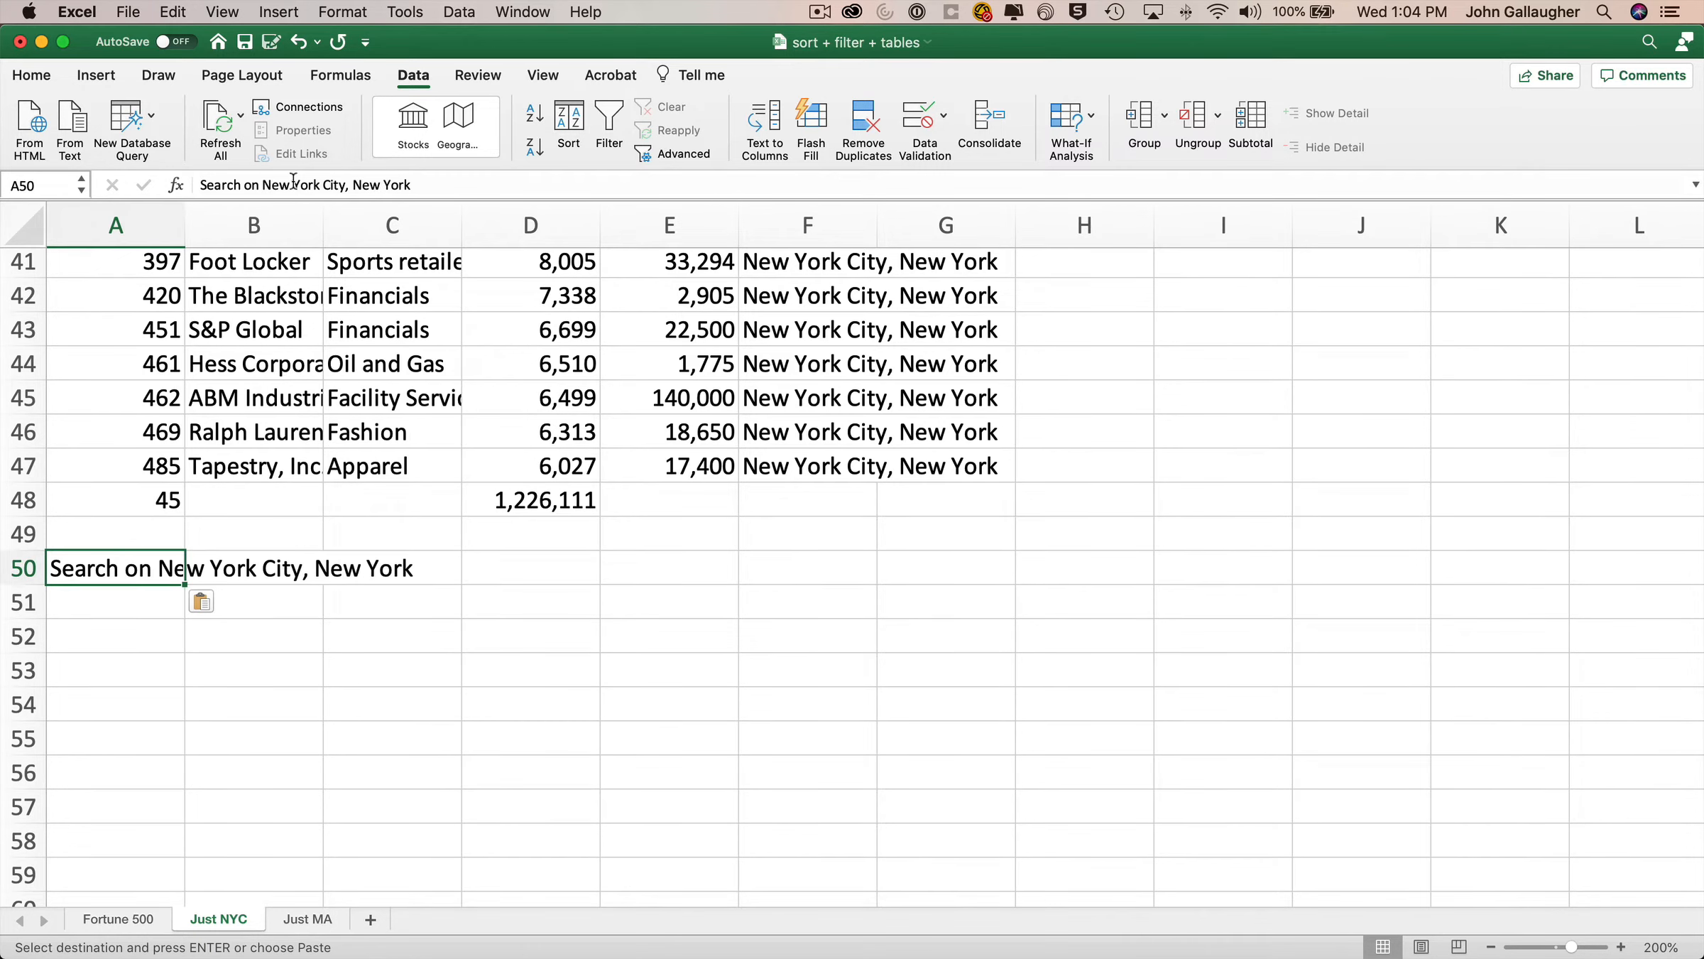
{"action": "left_click", "coordinate": [258, 185]}
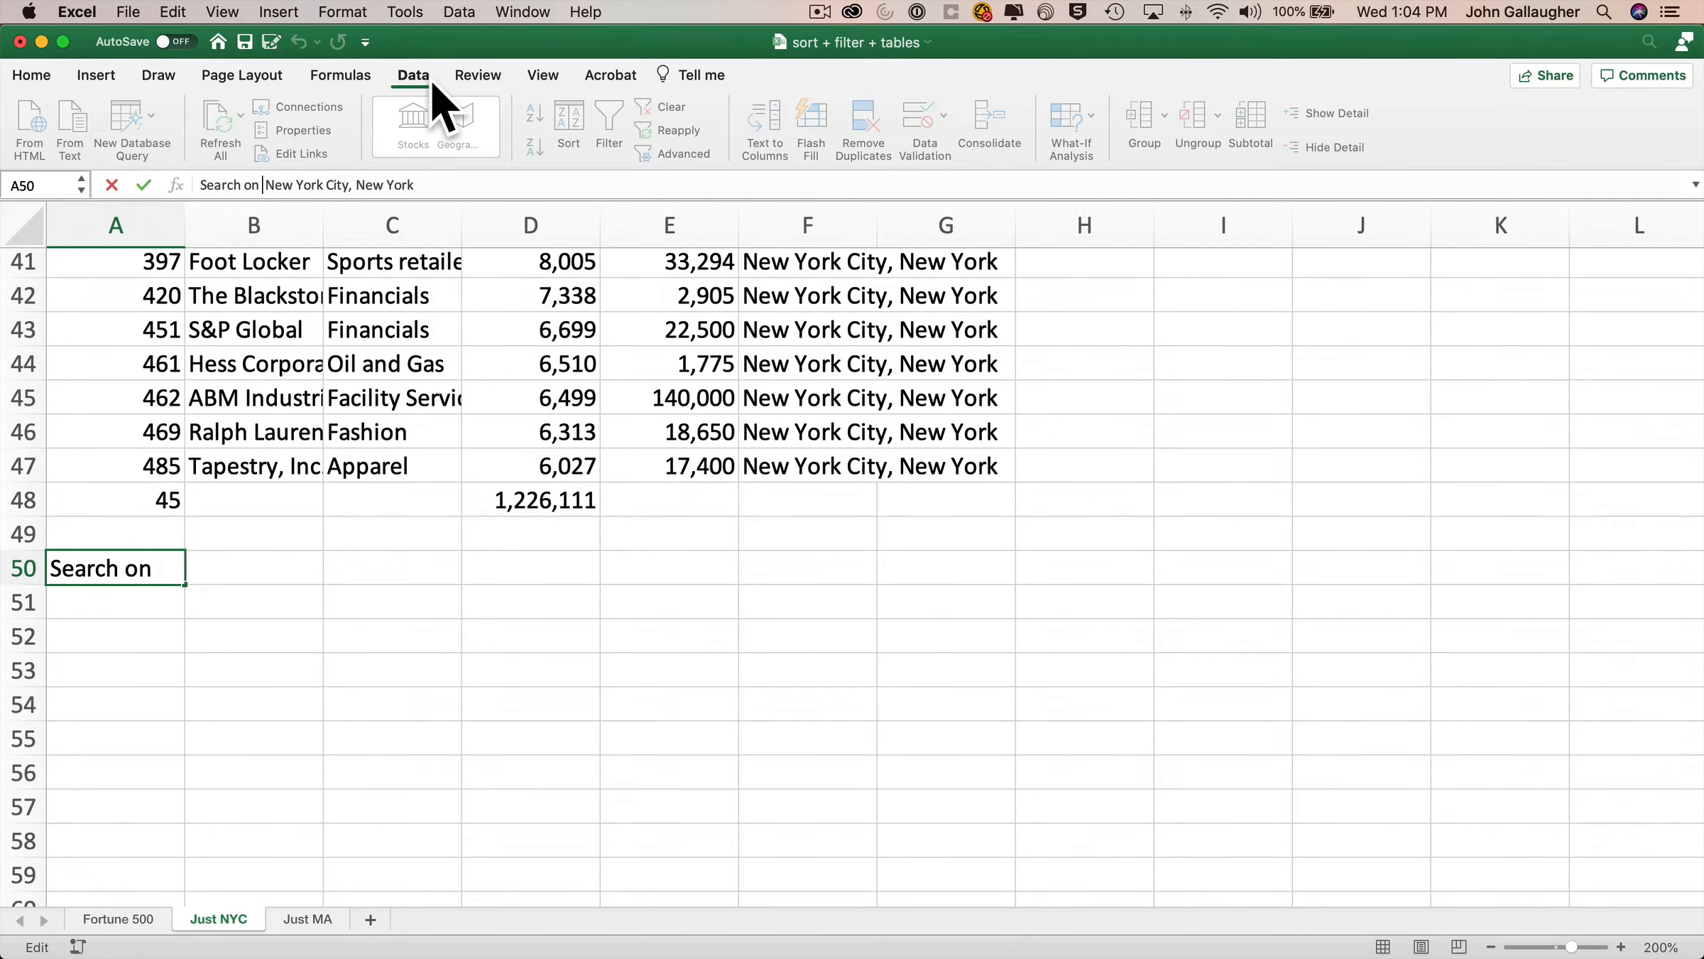
{"action": "type", "text": "JUST"}
{"action": "left_click_drag", "start_coordinate": [442, 186], "coordinate": [377, 186]}
{"action": "key", "text": "BackSpace"}
{"action": "key", "text": "Return"}
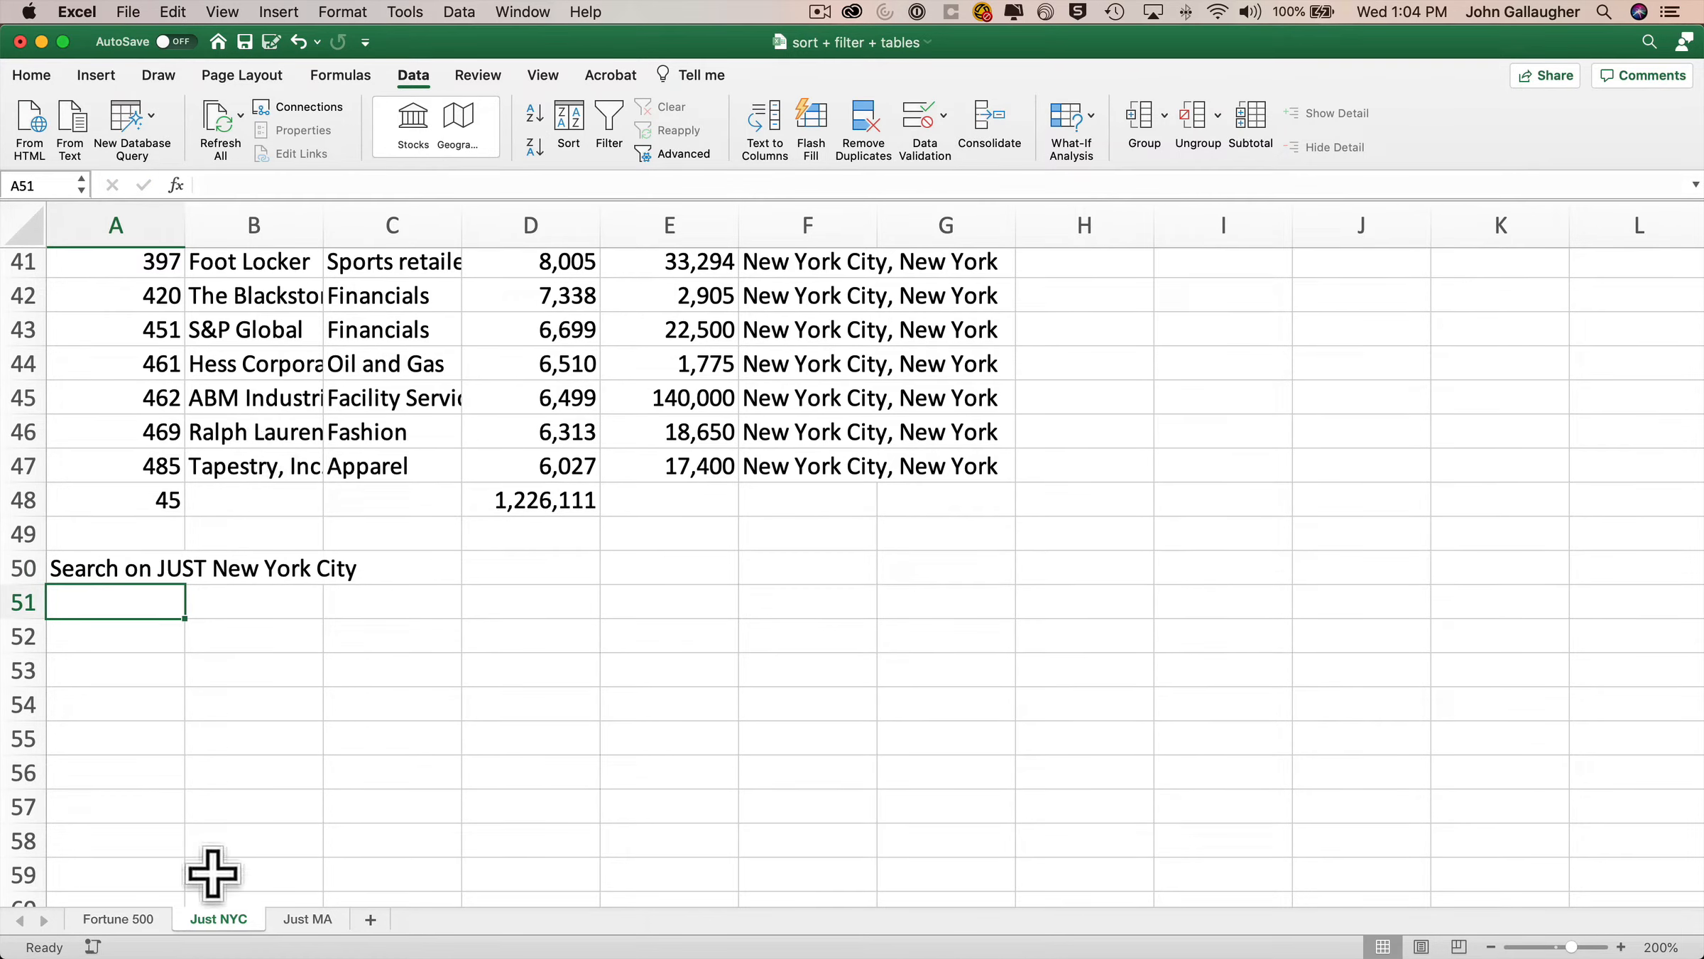
- On the Fortune 500 sheet, change the Headquarters filter's search text to "New York City" and close the filter window
{"action": "left_click", "coordinate": [142, 922]}
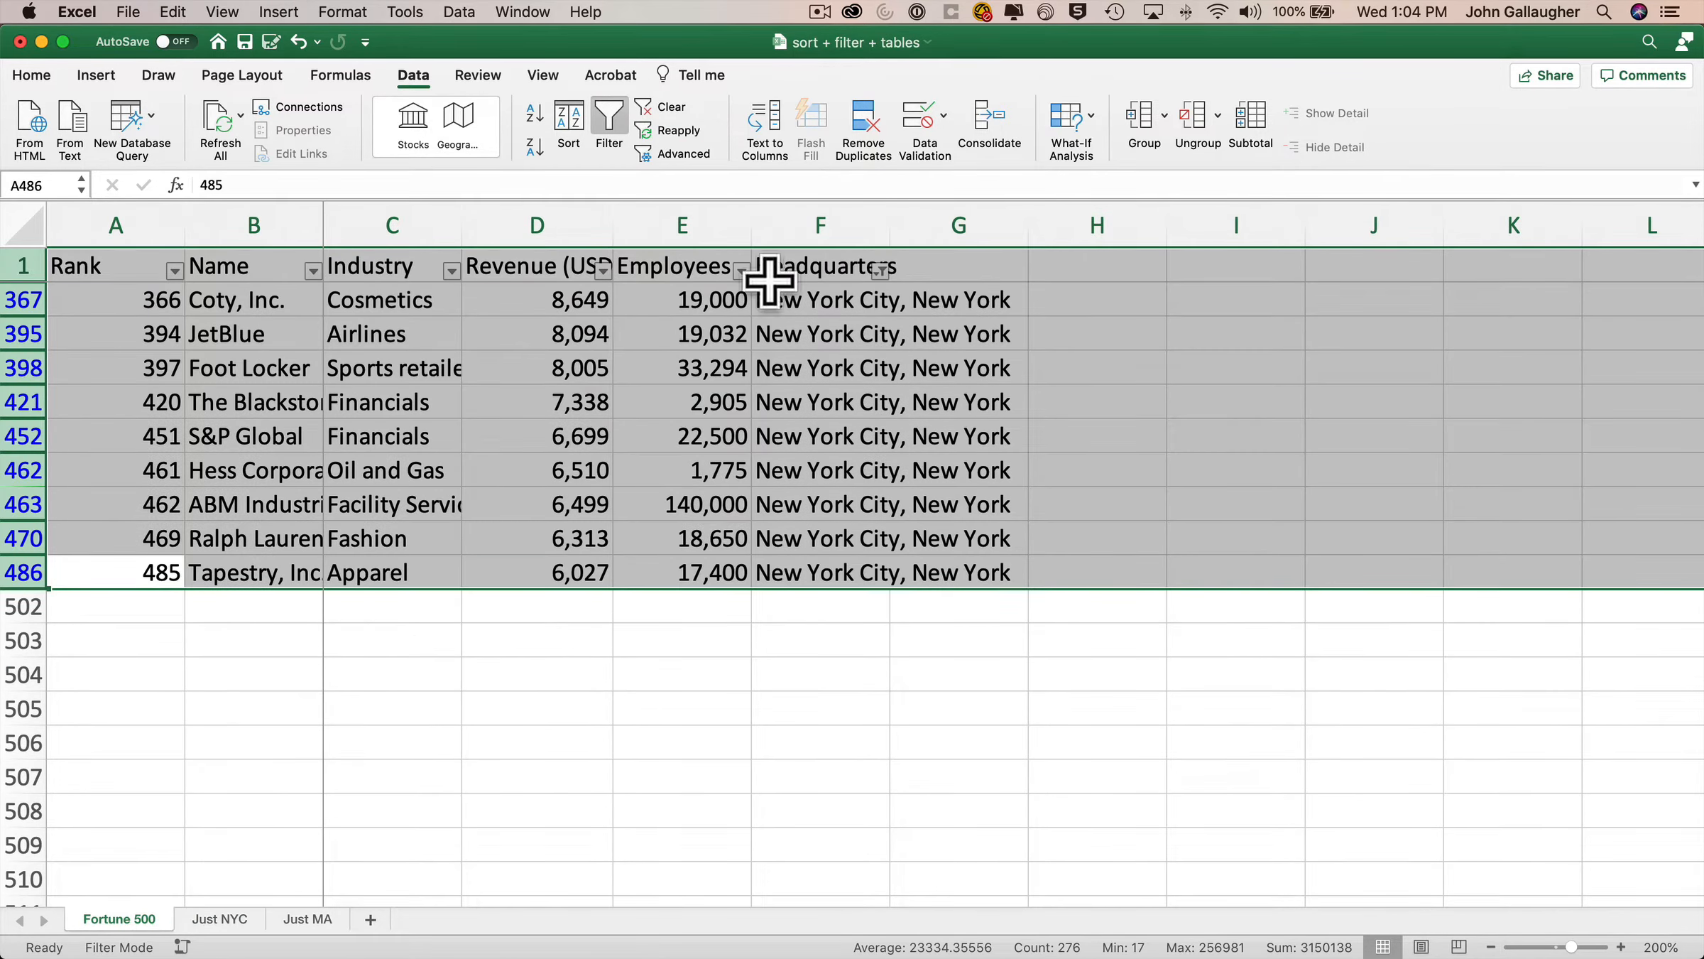
{"action": "left_click", "coordinate": [880, 271]}
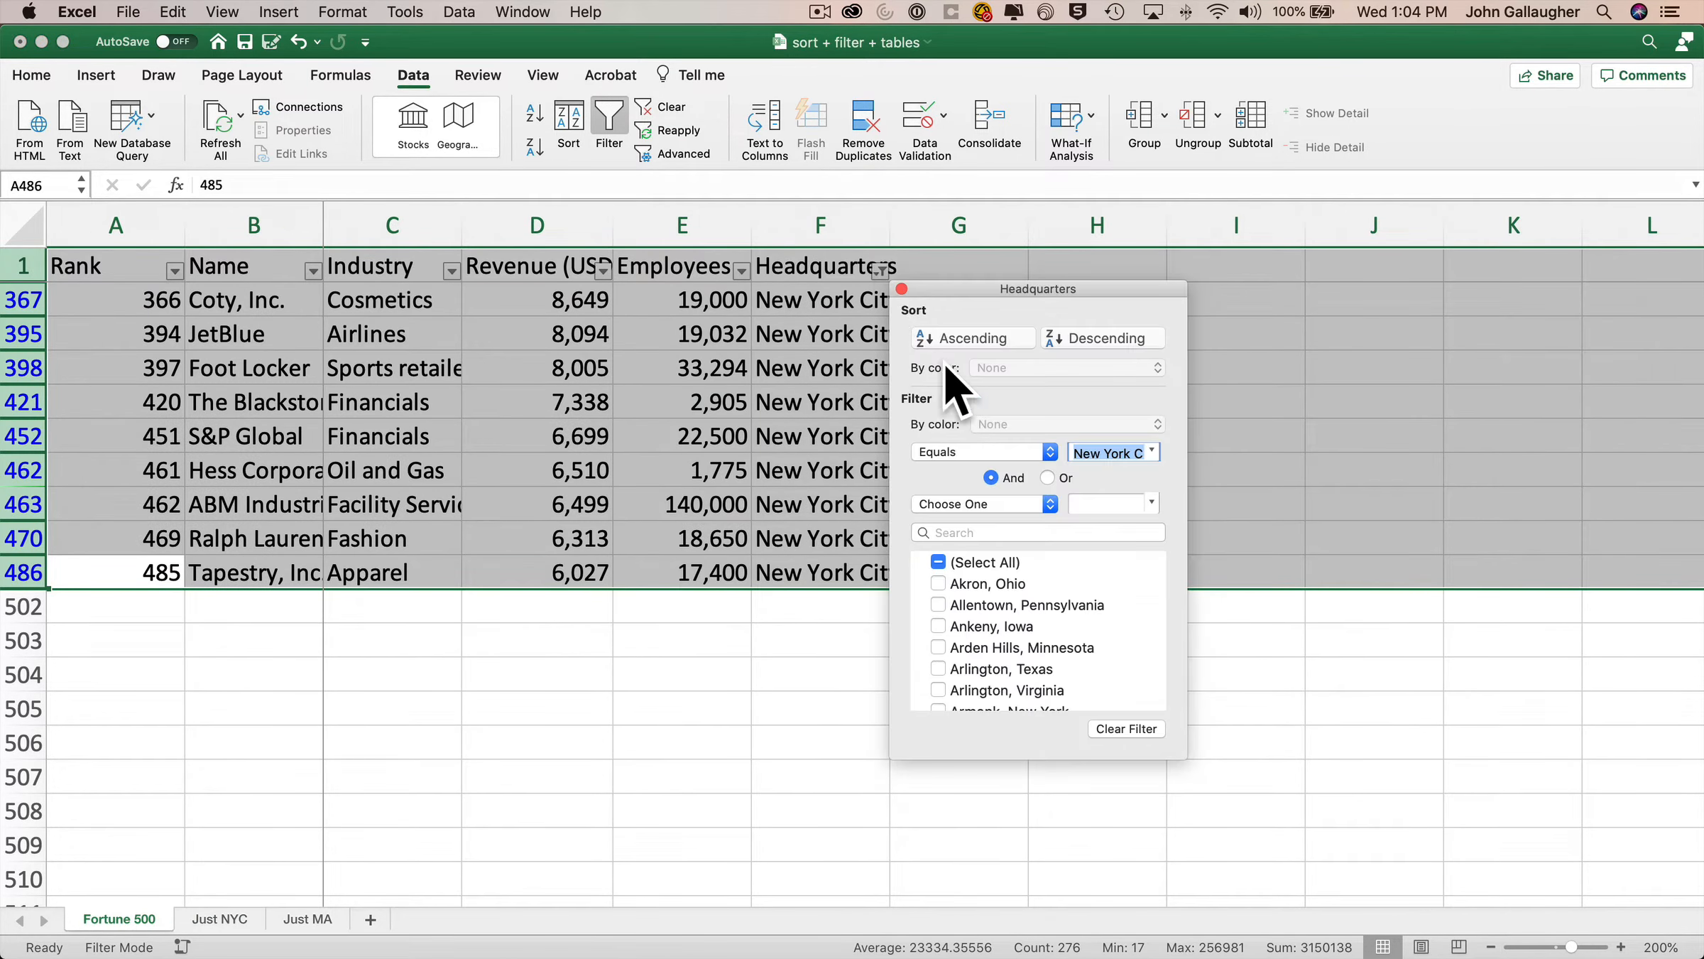
{"action": "left_click", "coordinate": [1035, 534]}
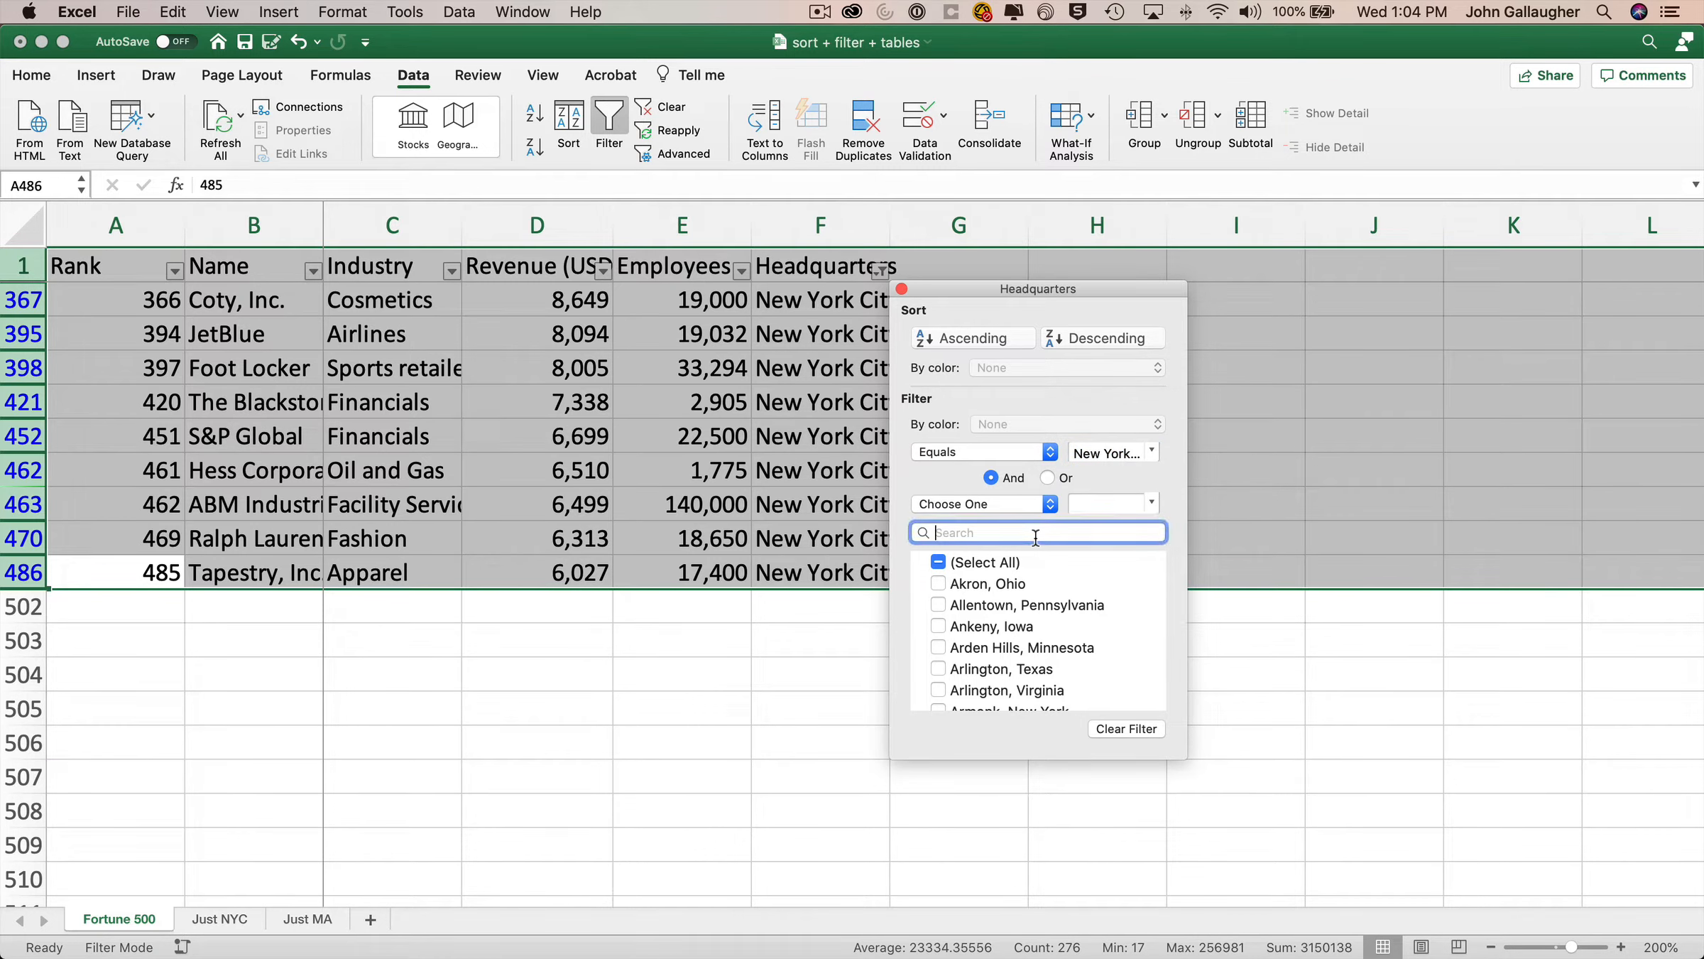
{"action": "type", "text": "New York City"}
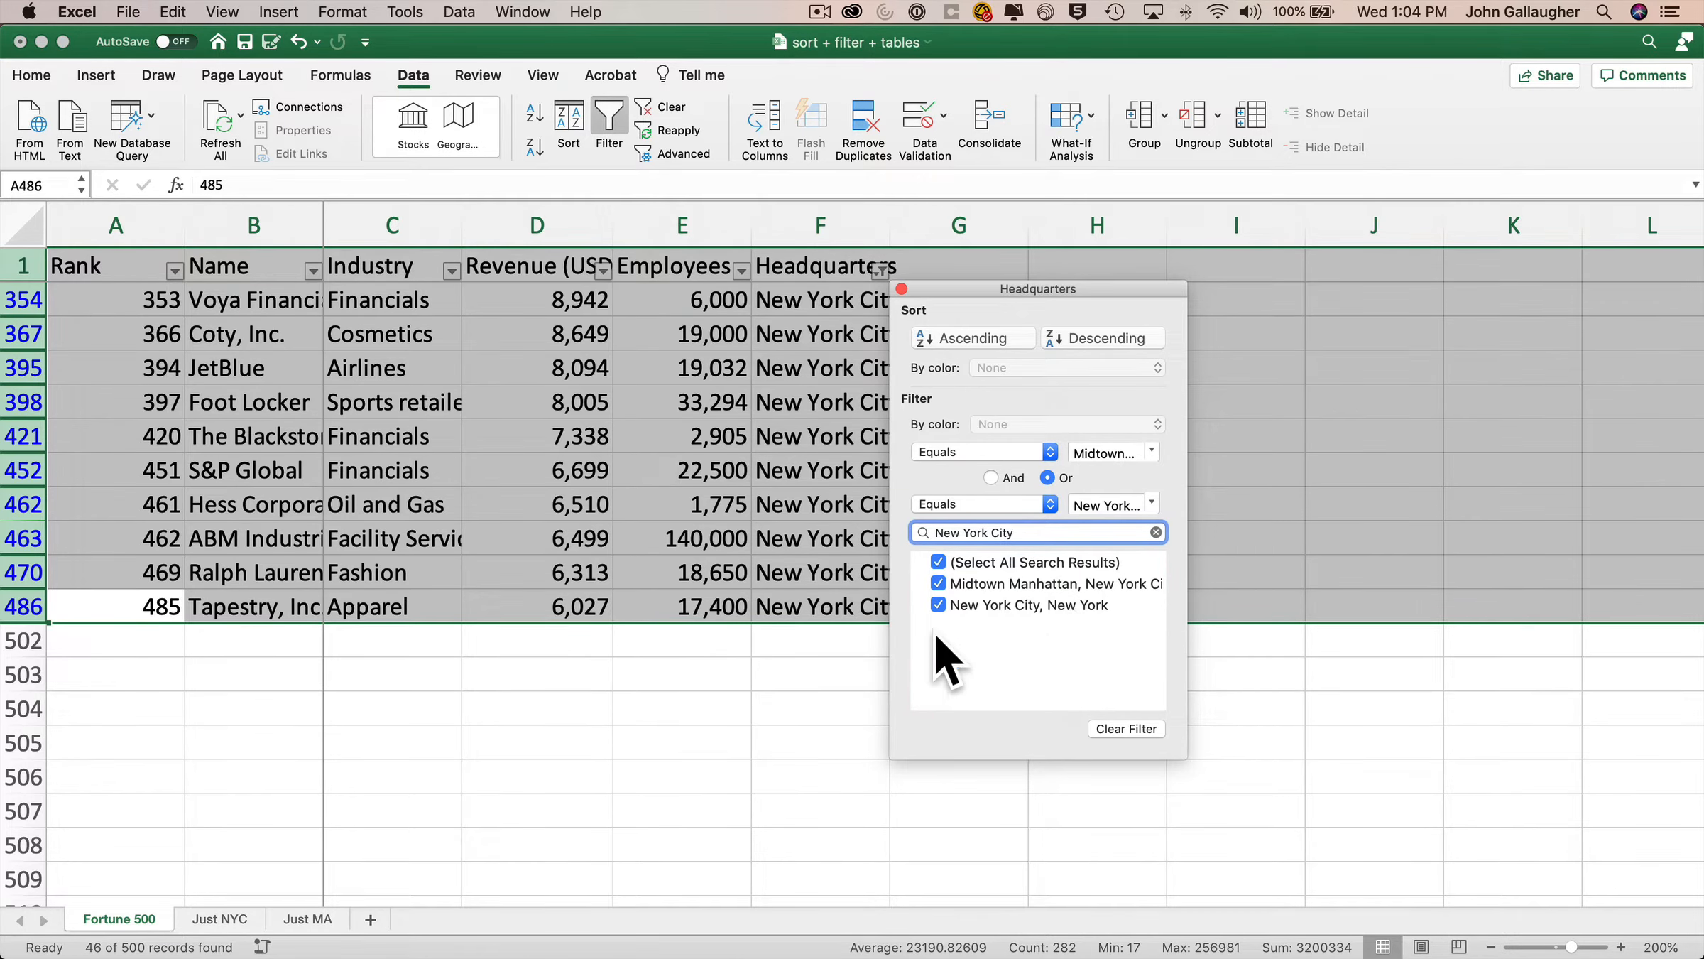
{"action": "left_click", "coordinate": [901, 289]}
- Check the rows of the broader New York City filter and copy them together with the header row
{"action": "scroll", "coordinate": [906, 342], "scroll_direction": "up", "scroll_amount": 10}
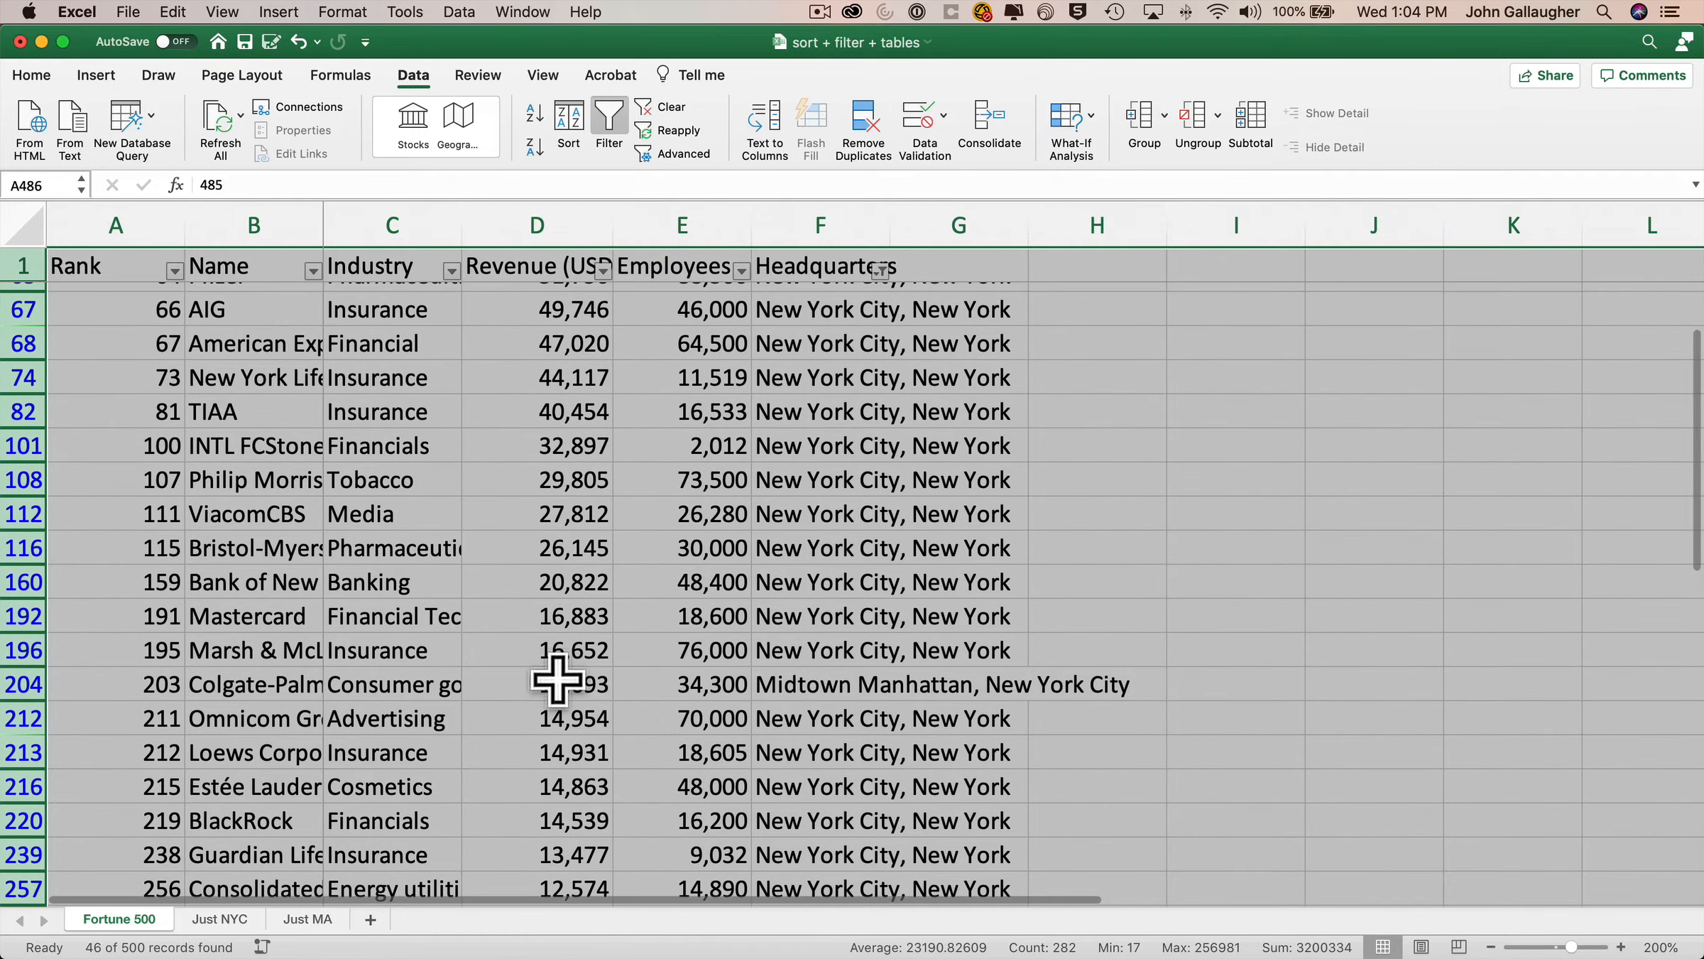
{"action": "scroll", "coordinate": [746, 640], "scroll_direction": "down", "scroll_amount": 10}
{"action": "scroll", "coordinate": [643, 618], "scroll_direction": "down", "scroll_amount": 4}
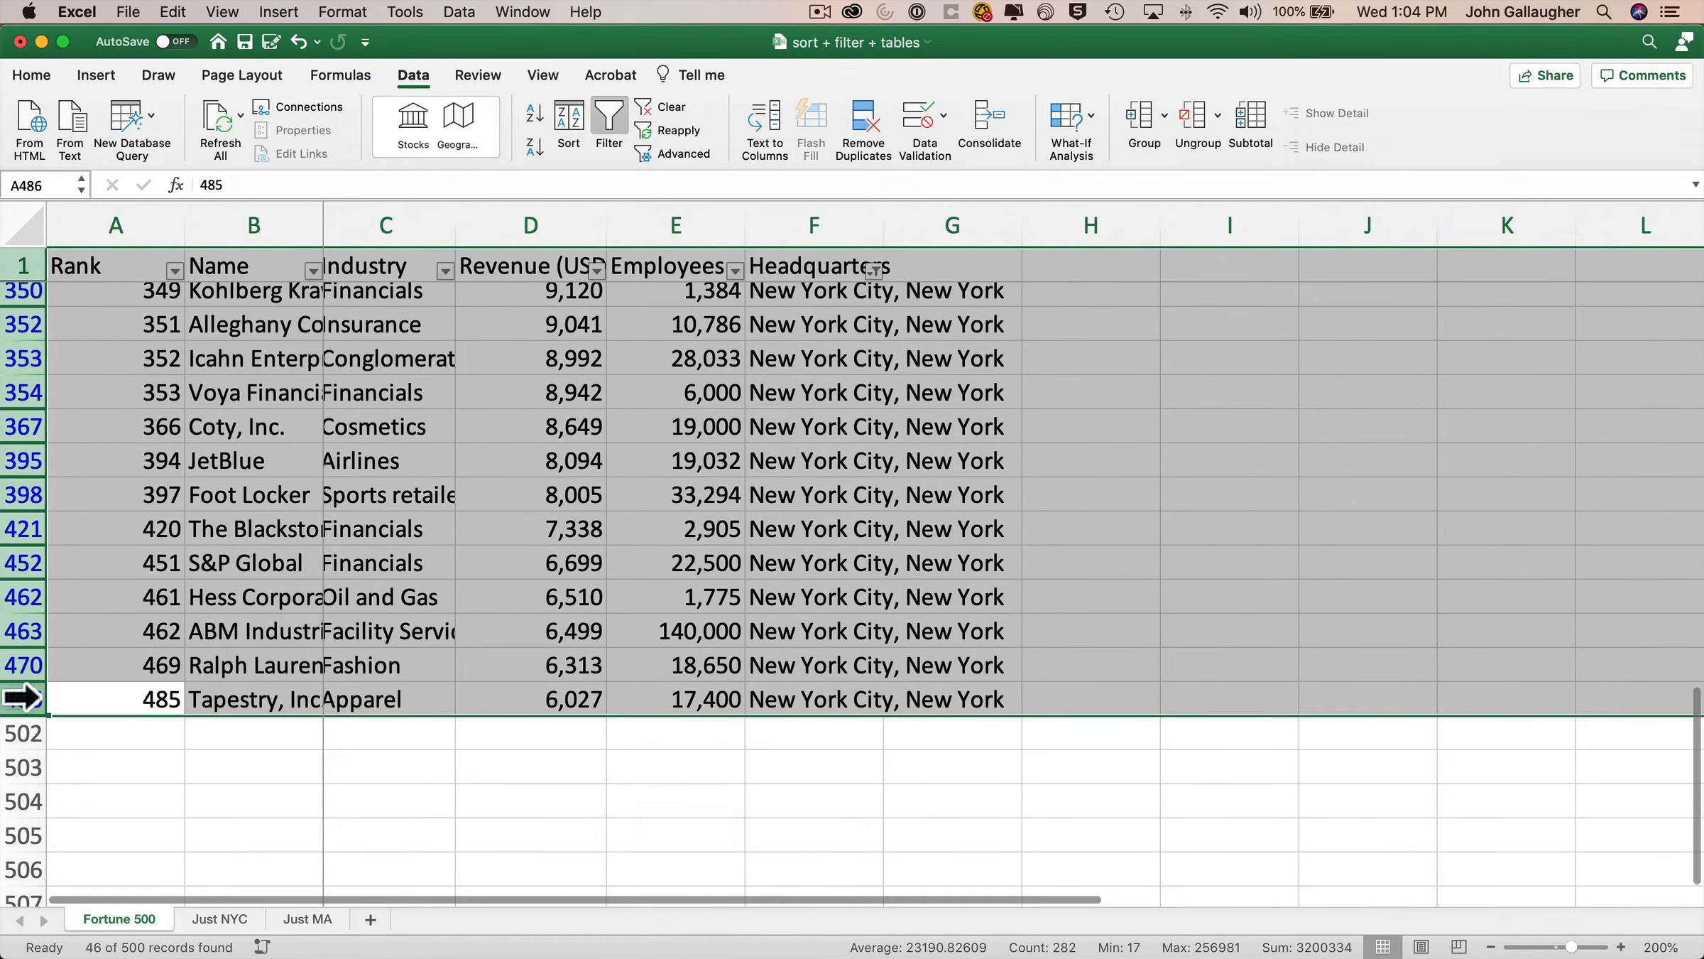
{"action": "left_click", "coordinate": [19, 689]}
{"action": "scroll", "coordinate": [43, 640], "scroll_direction": "up", "scroll_amount": 12}
{"action": "left_click", "coordinate": [17, 267], "text": "shift"}
{"action": "key", "text": "super+c"}
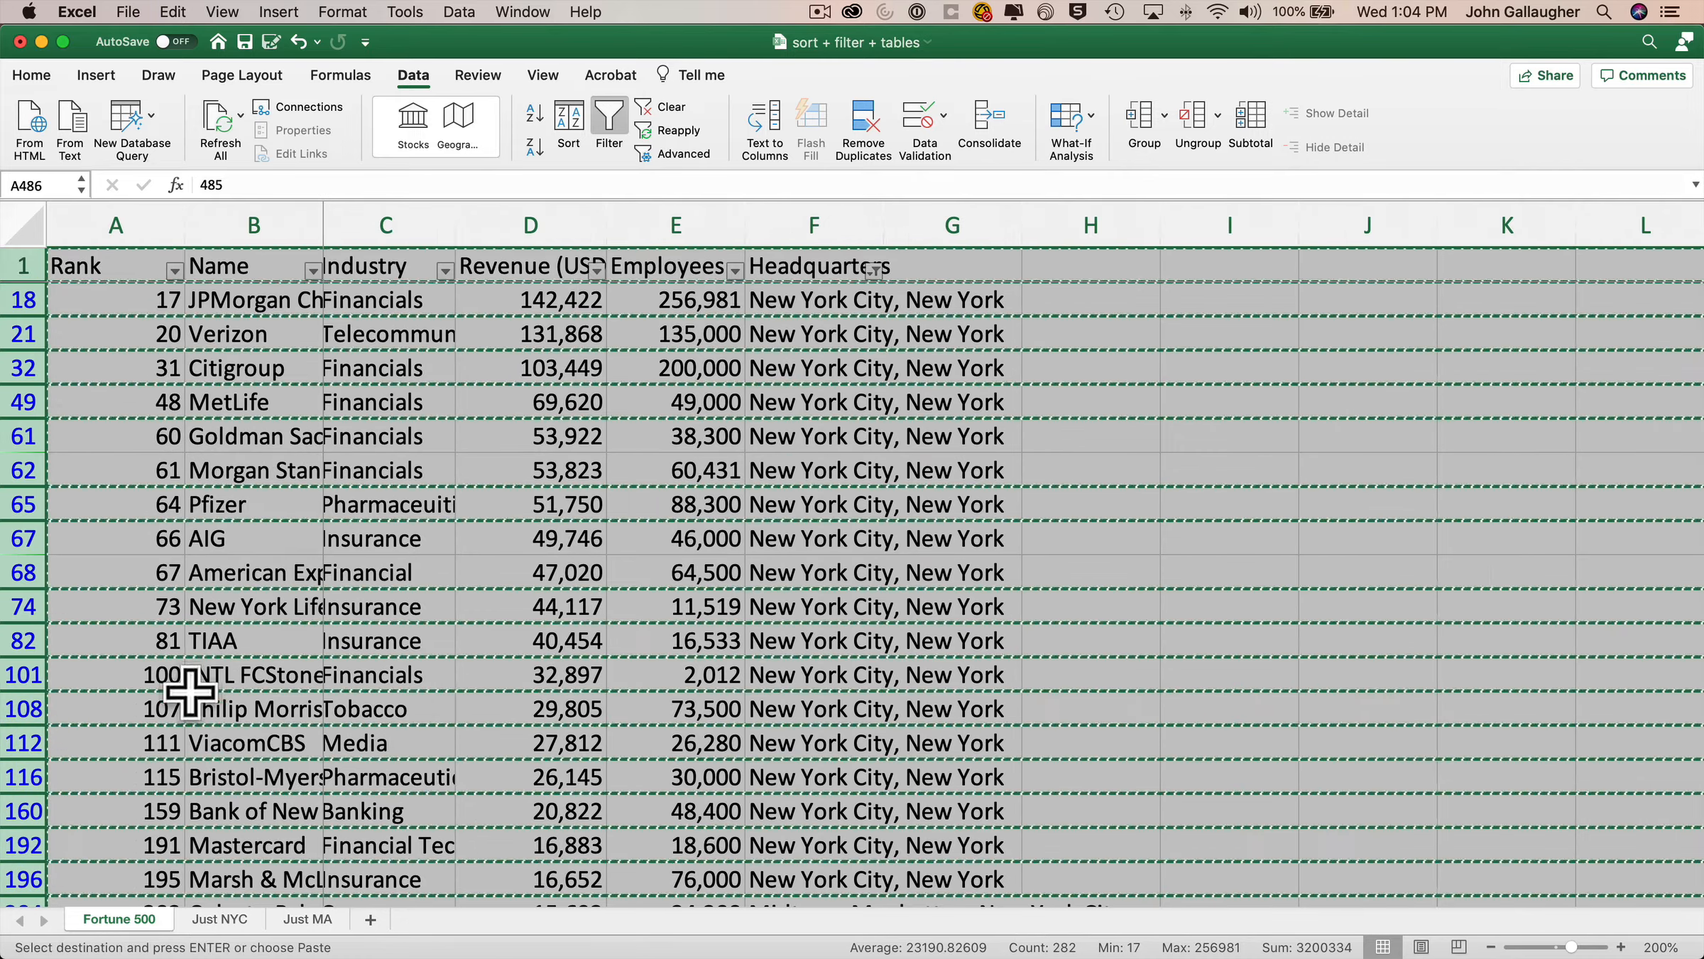
- Paste the copied filter rows with their headers into the Just NYC sheet starting at A51, below the second label
{"action": "left_click", "coordinate": [219, 919]}
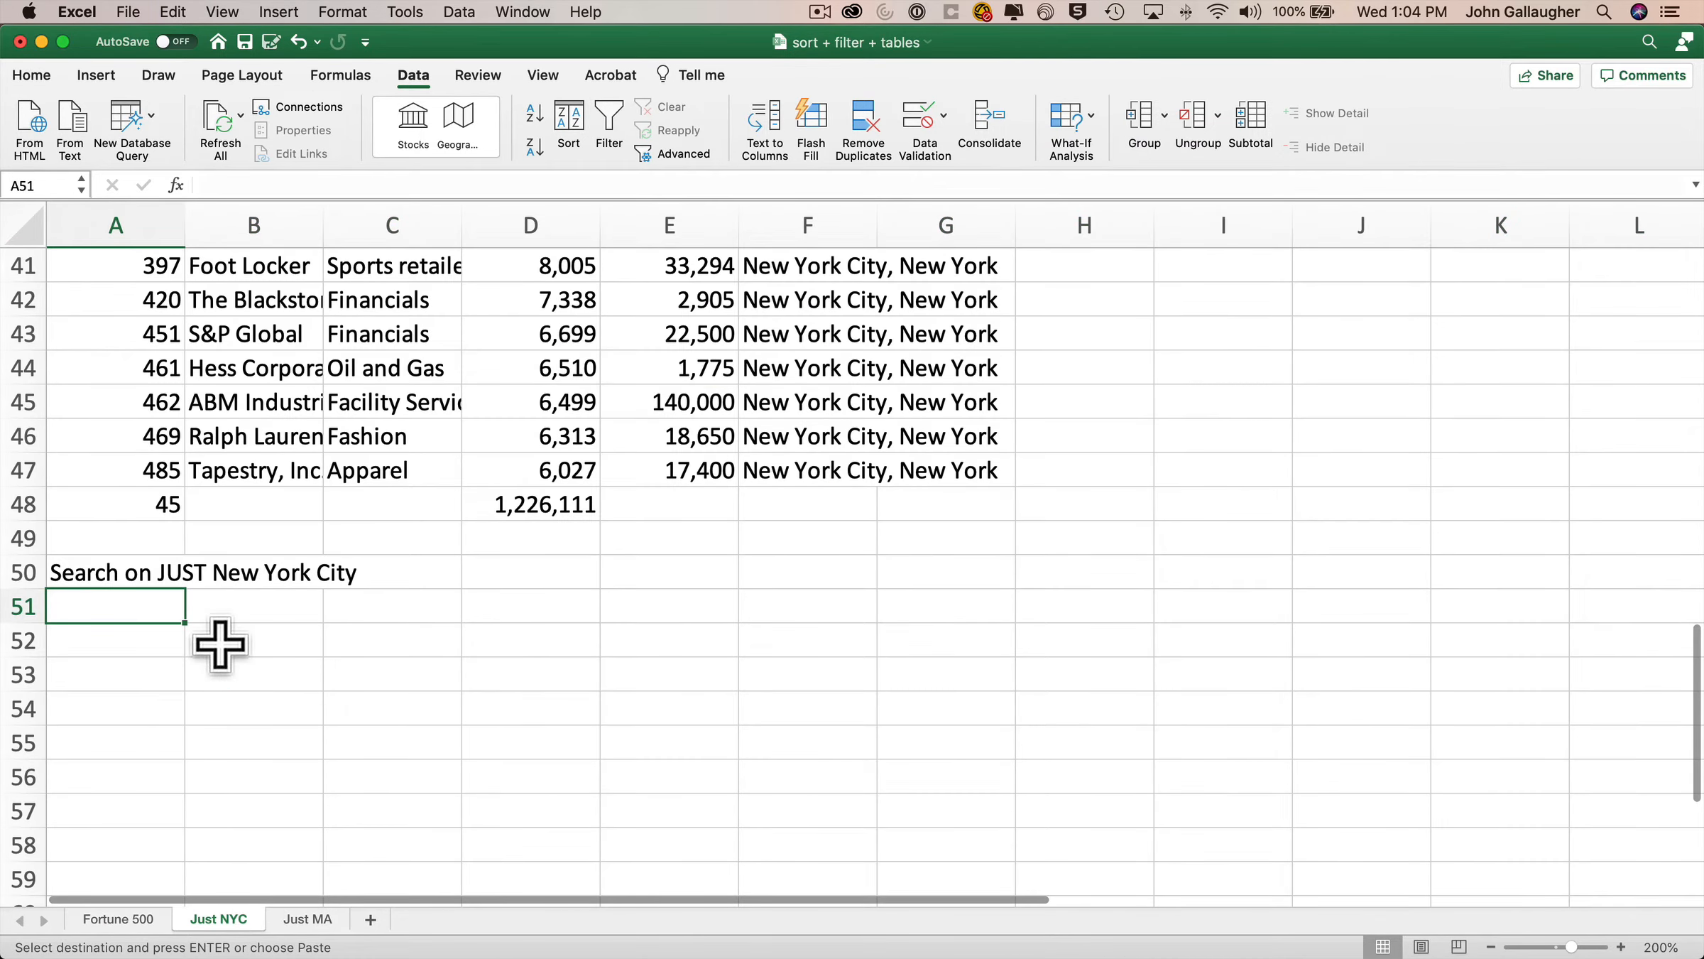
{"action": "key", "text": "super+v"}
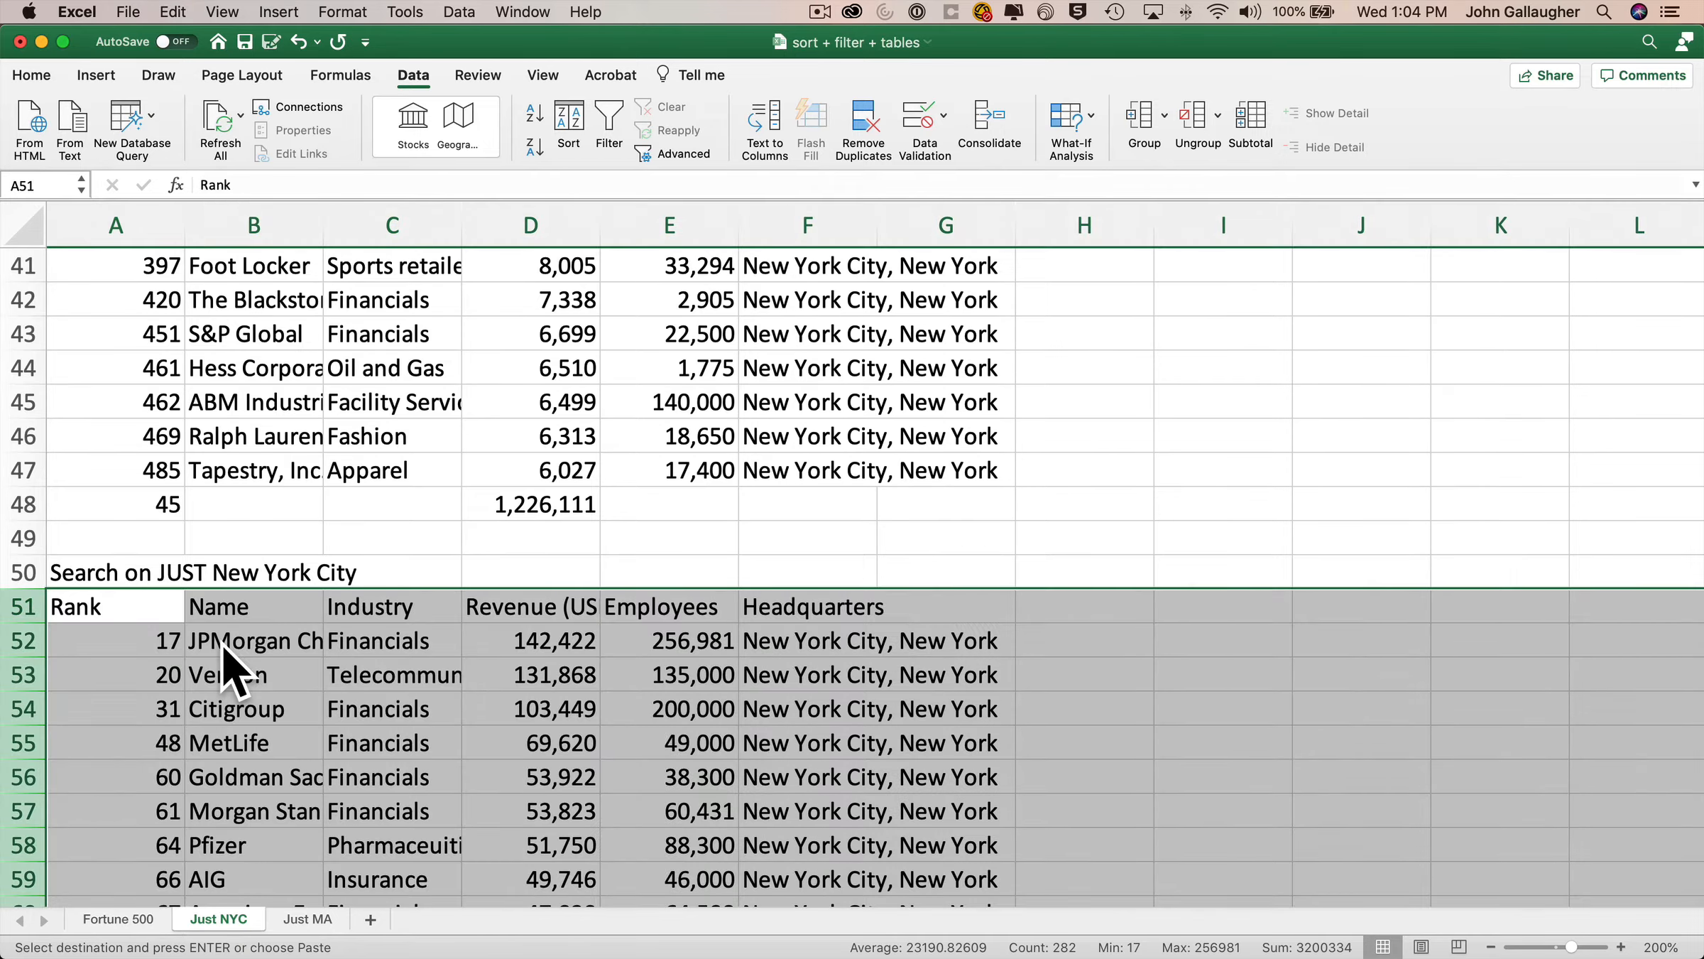
{"action": "scroll", "coordinate": [219, 644], "scroll_direction": "down", "scroll_amount": 10}
{"action": "scroll", "coordinate": [221, 639], "scroll_direction": "down", "scroll_amount": 5}
{"action": "scroll", "coordinate": [133, 430], "scroll_direction": "up", "scroll_amount": 1}
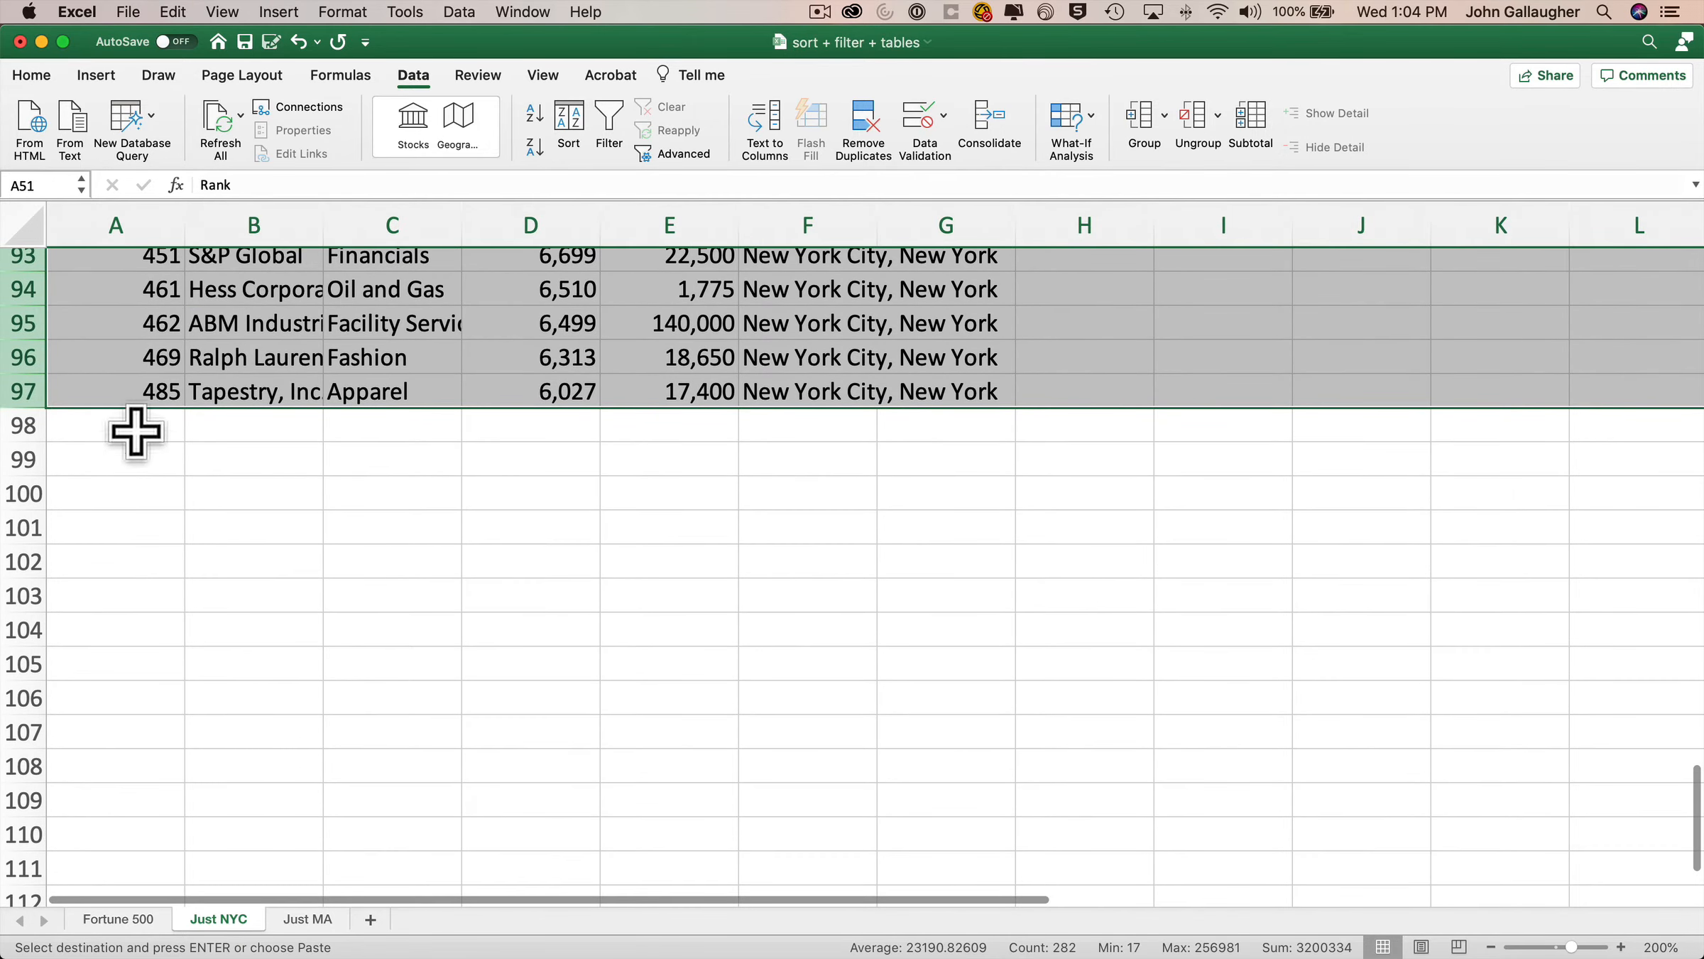
- In A98, count the ranks of the second New York City list with a COUNT formula
{"action": "left_click", "coordinate": [125, 426]}
{"action": "type", "text": "=COUNT("}
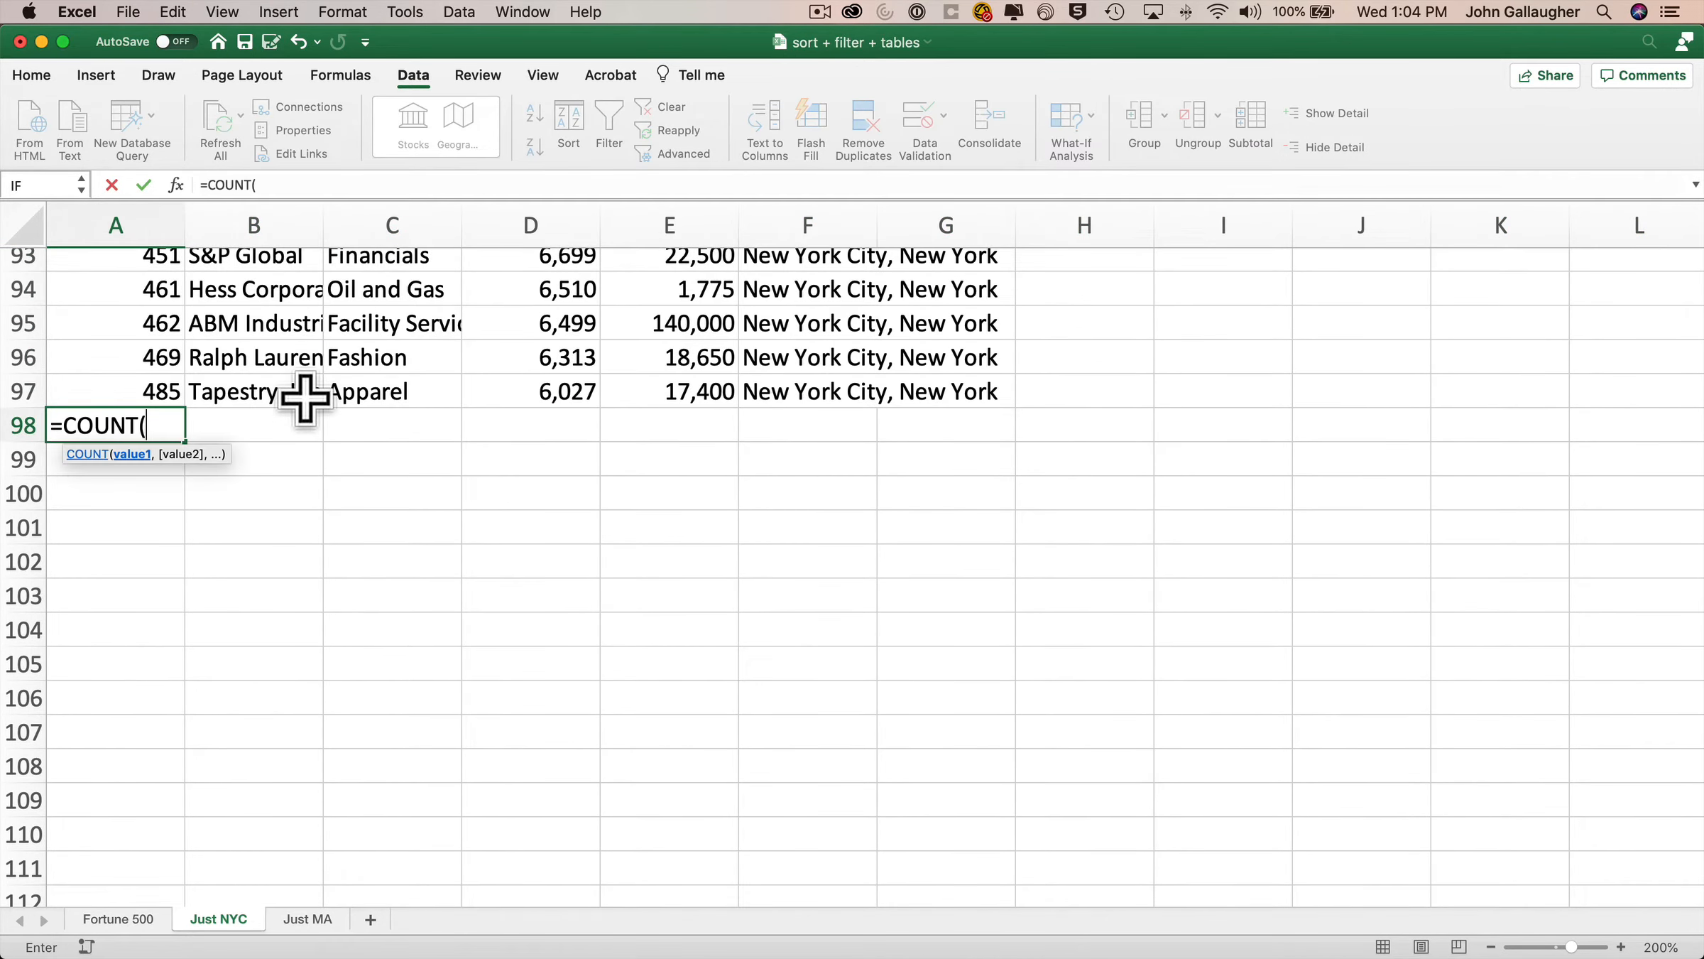
{"action": "left_click", "coordinate": [146, 387]}
{"action": "scroll", "coordinate": [150, 387], "scroll_direction": "up", "scroll_amount": 10}
{"action": "scroll", "coordinate": [145, 384], "scroll_direction": "up", "scroll_amount": 8}
{"action": "left_click", "coordinate": [122, 483]}
{"action": "key", "text": "super+shift+Down"}
{"action": "key", "text": "Return"}
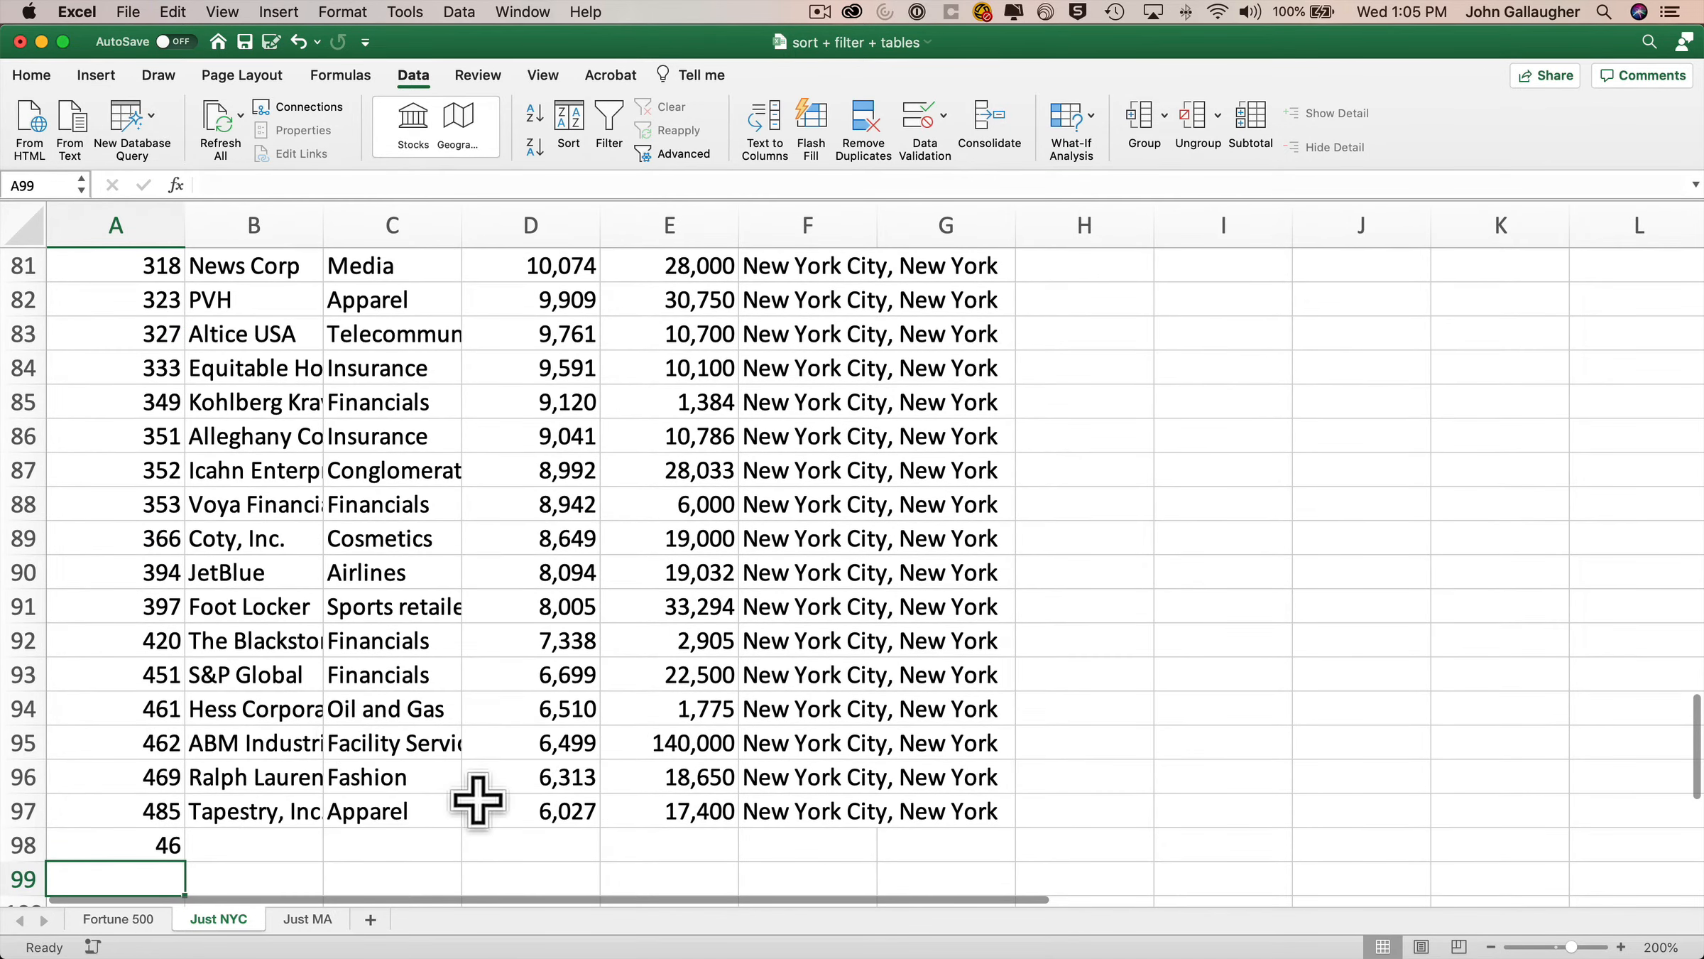
- In D98, total the second list's revenue by summing D52:D97
{"action": "left_click", "coordinate": [552, 838]}
{"action": "type", "text": "=SUM("}
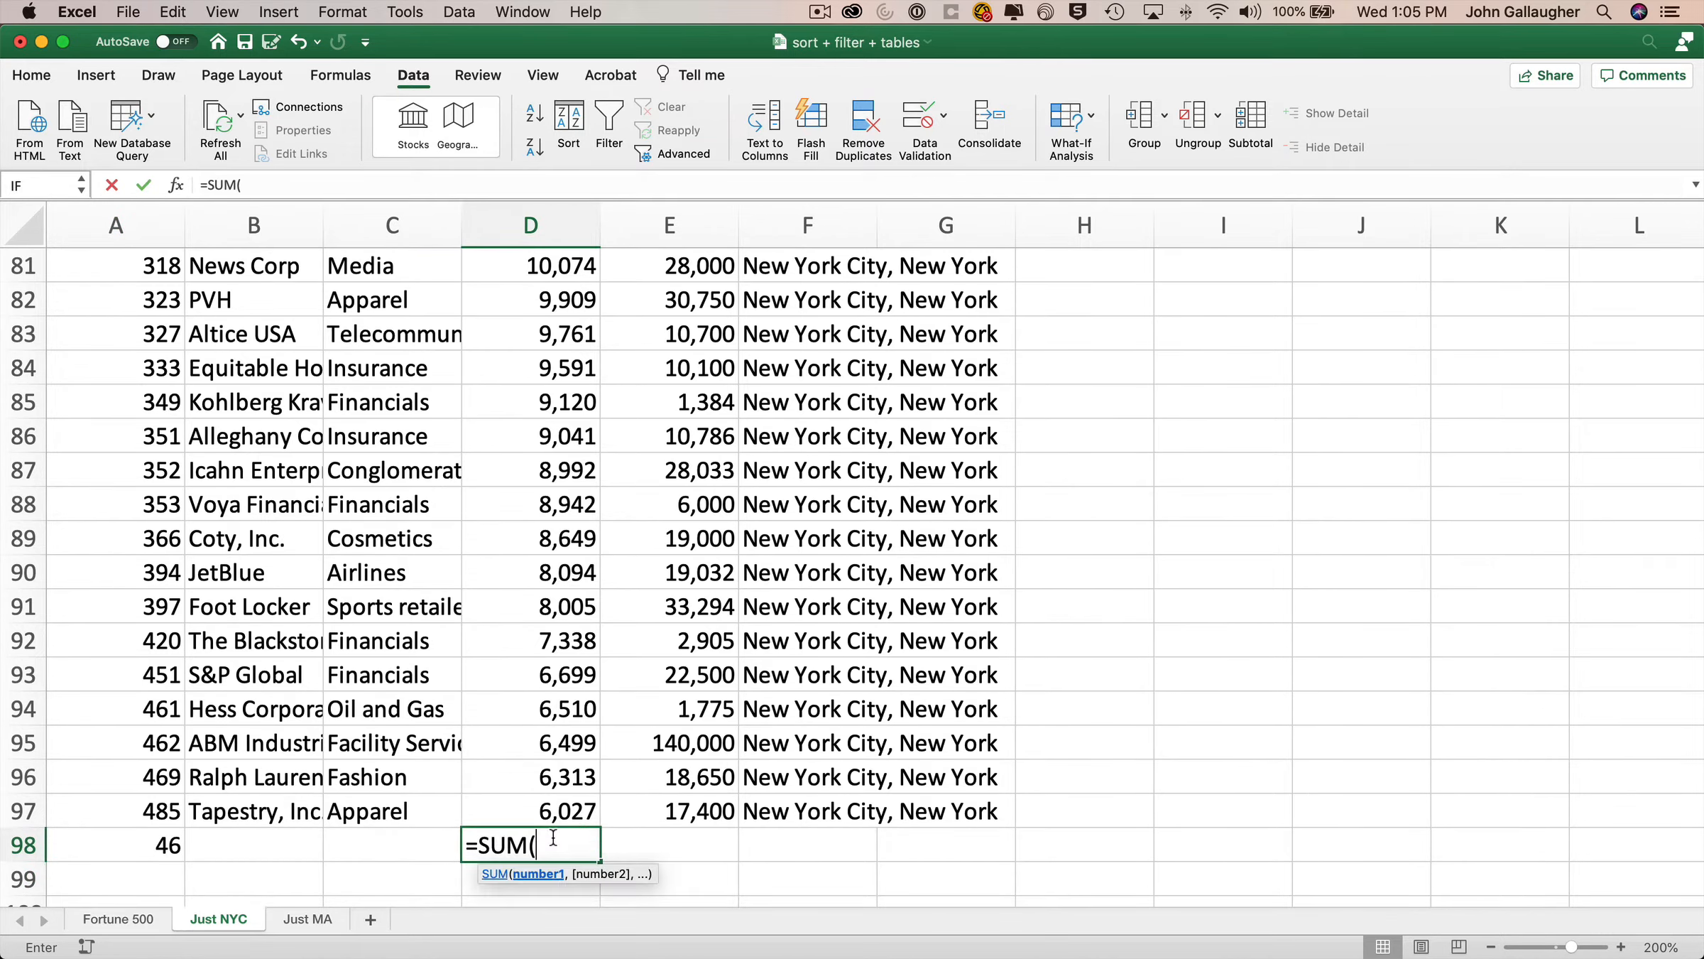
{"action": "left_click", "coordinate": [572, 809]}
{"action": "scroll", "coordinate": [572, 808], "scroll_direction": "up", "scroll_amount": 15}
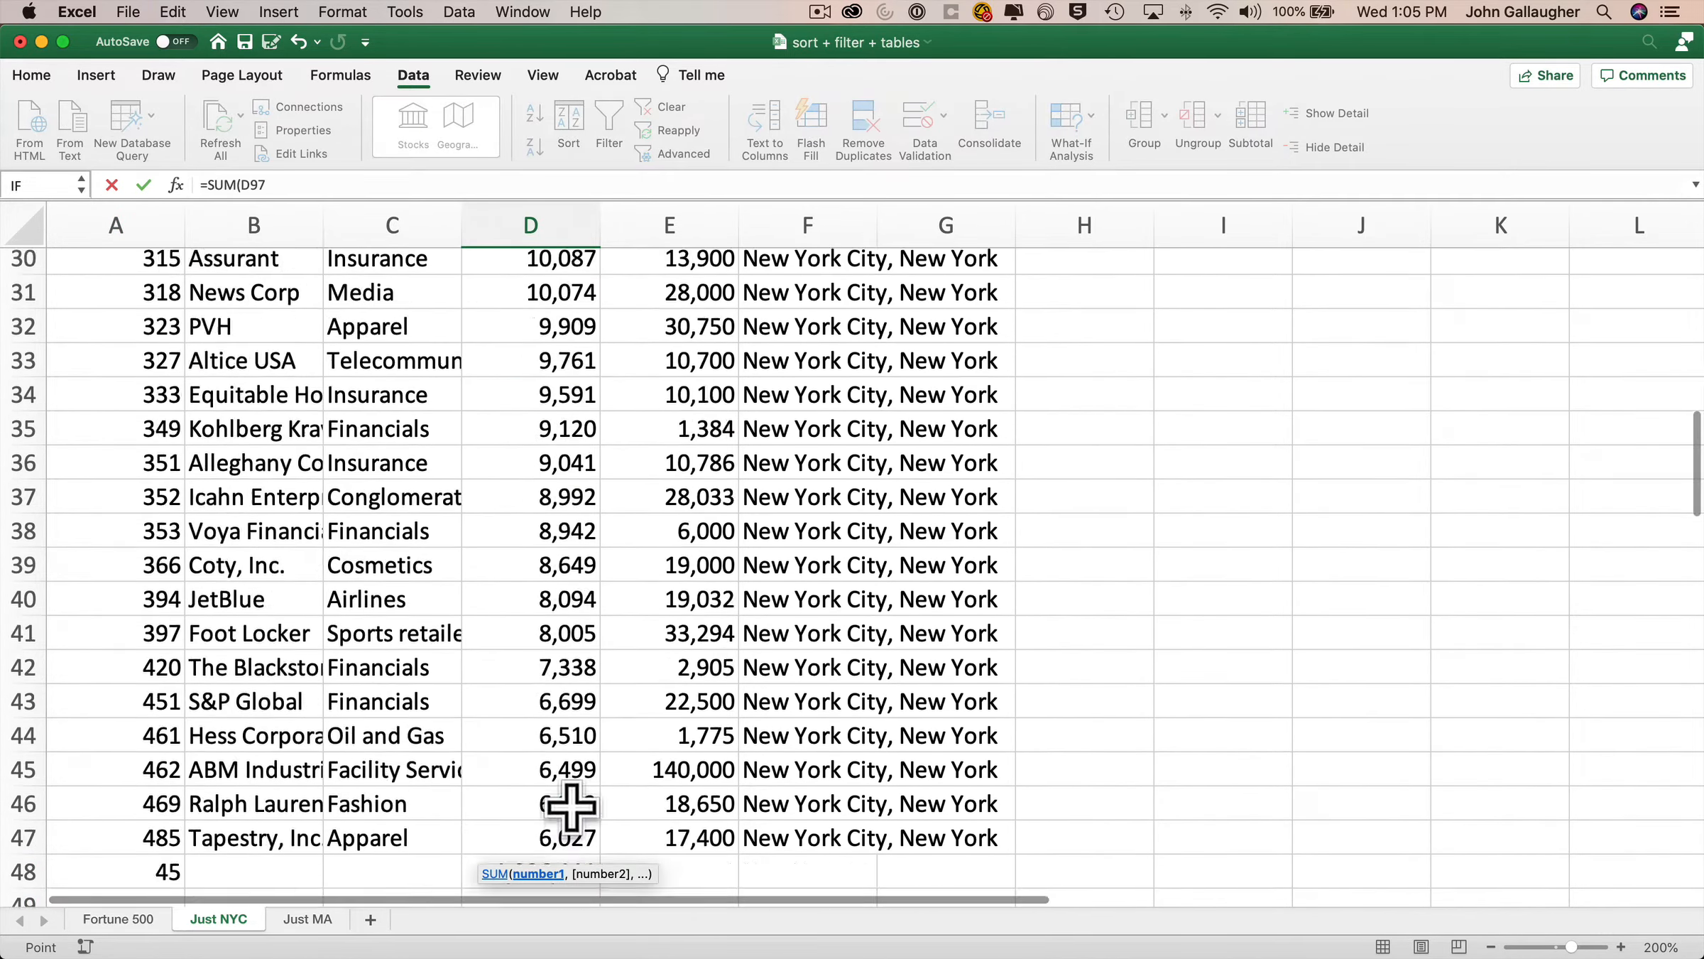
{"action": "scroll", "coordinate": [572, 808], "scroll_direction": "down", "scroll_amount": 3}
{"action": "scroll", "coordinate": [572, 809], "scroll_direction": "down", "scroll_amount": 2}
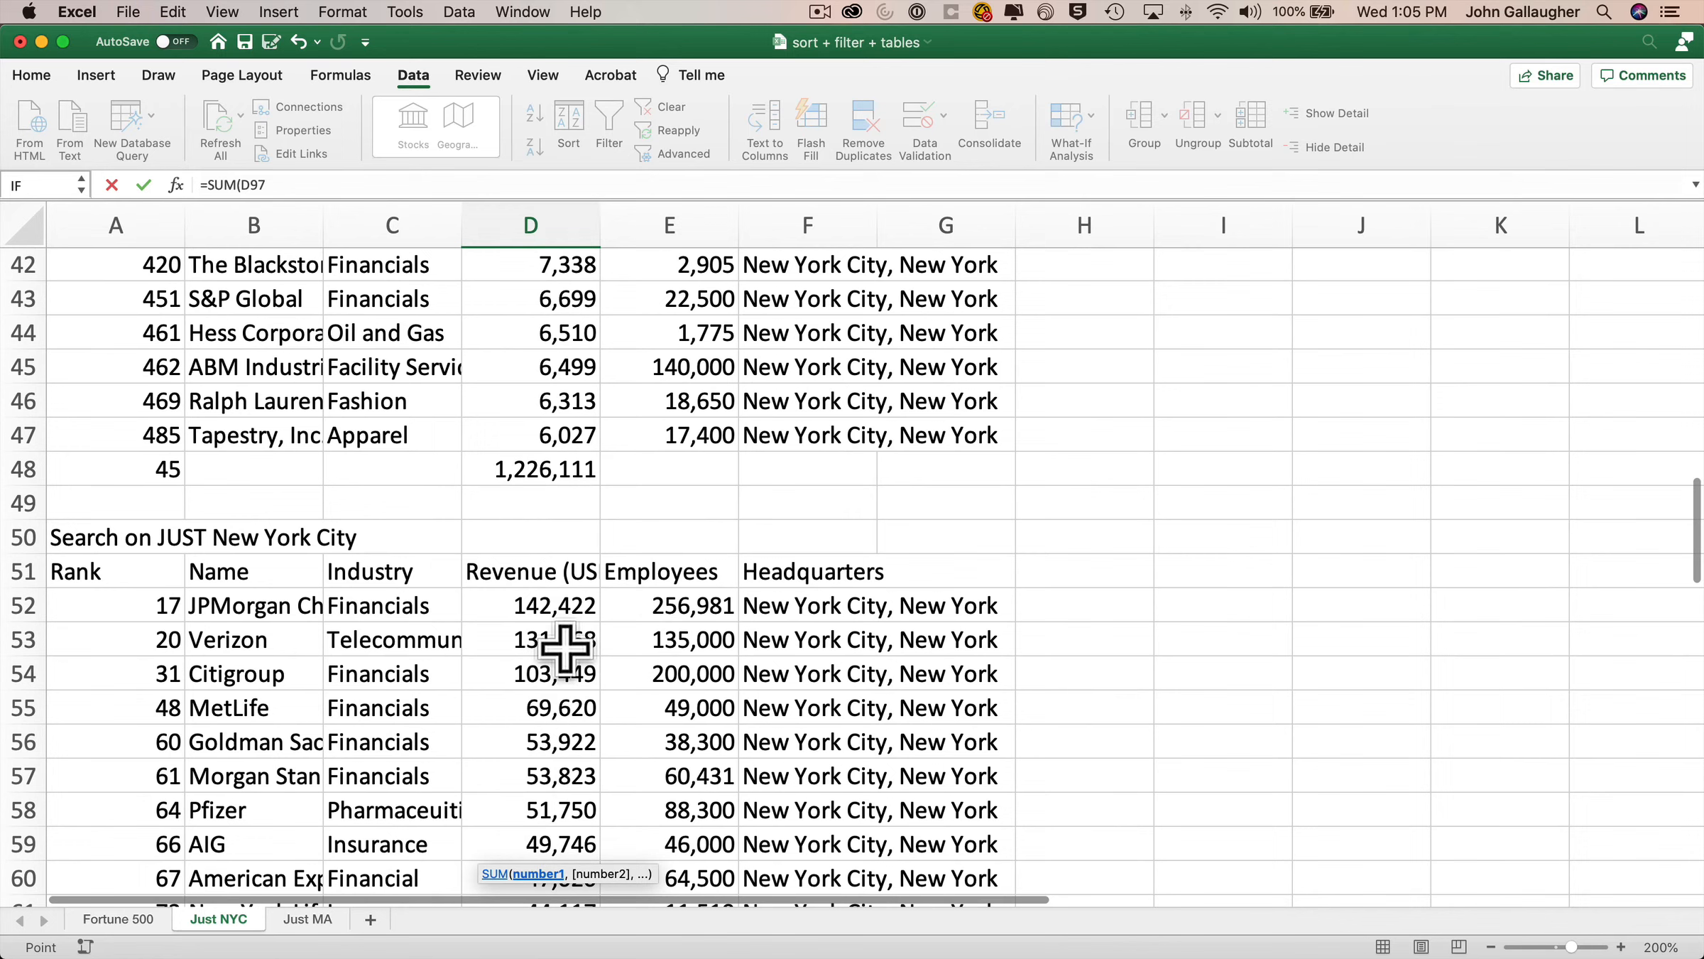
{"action": "left_click", "coordinate": [556, 604], "text": "shift"}
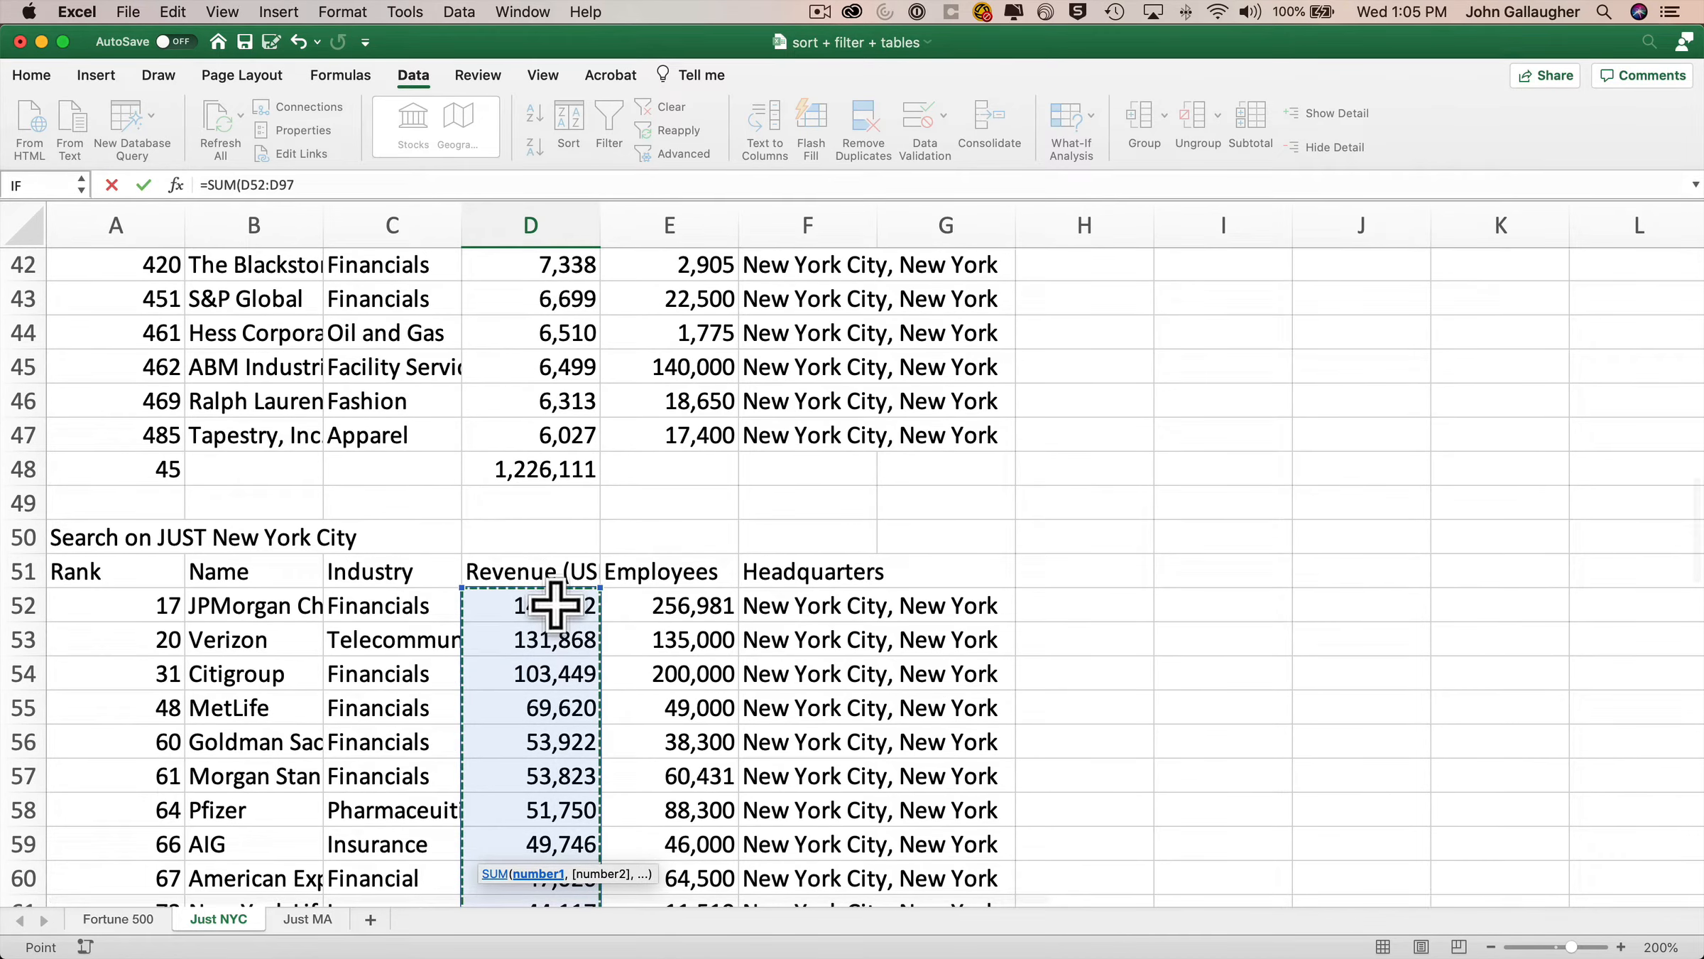
{"action": "key", "text": "Return"}
{"action": "scroll", "coordinate": [563, 627], "scroll_direction": "down", "scroll_amount": 3}
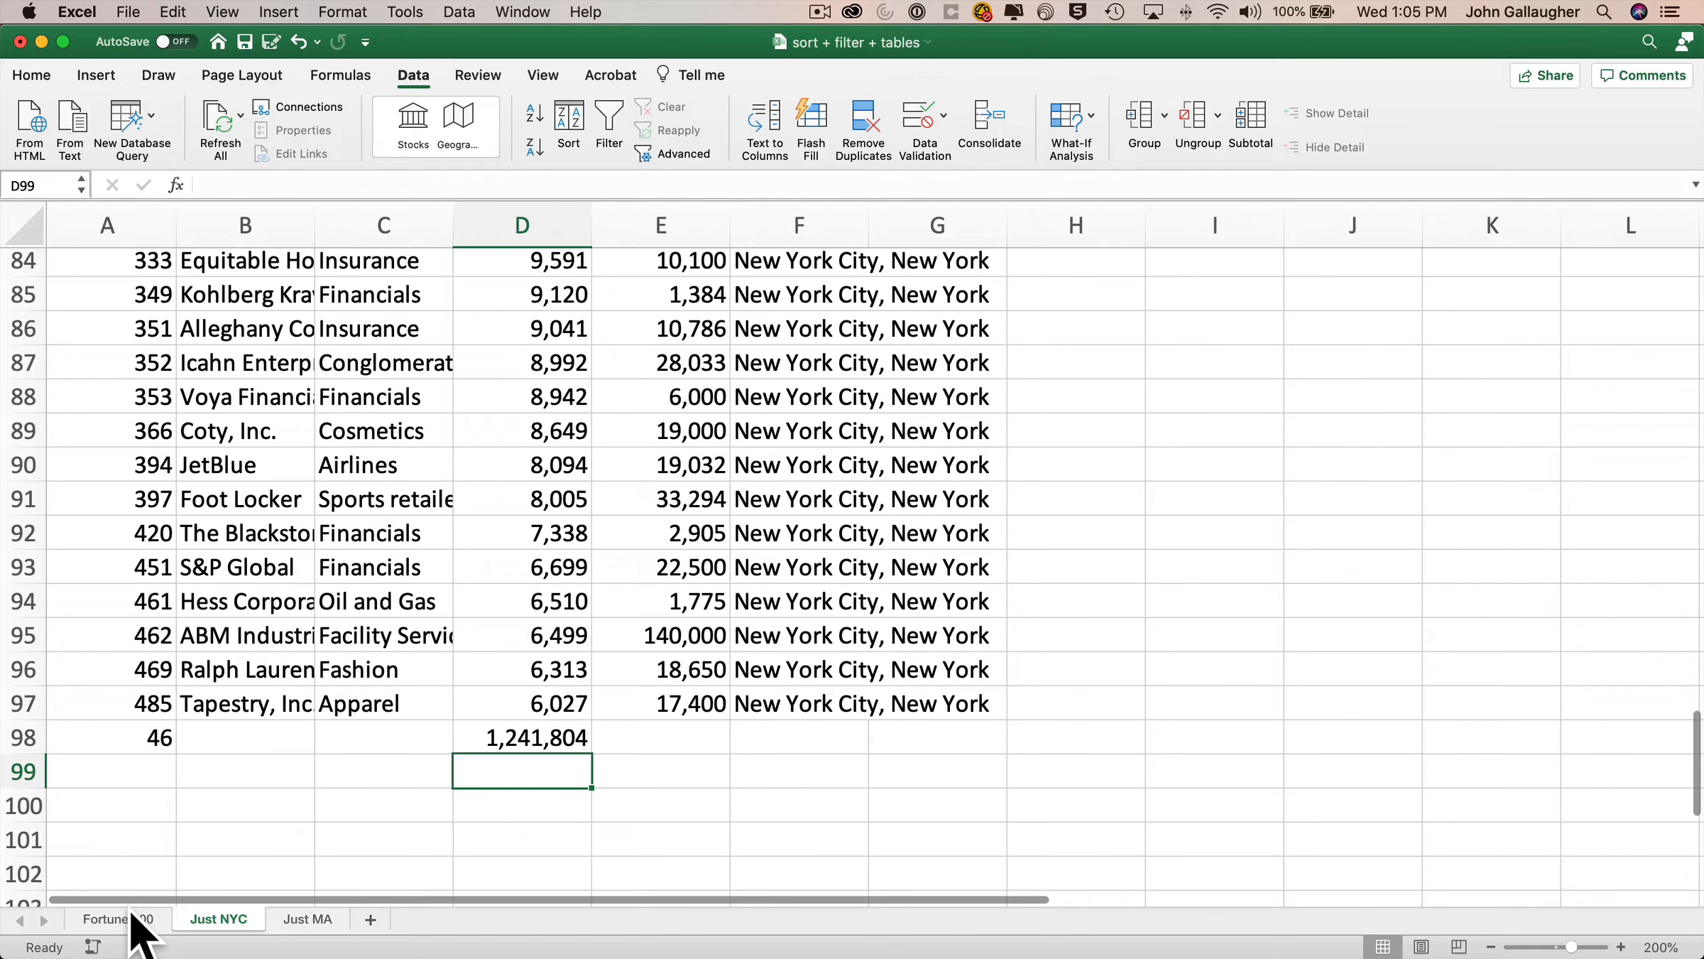
- On the Fortune 500 sheet, replace Colgate-Palmolive's headquarters in F204 with a copy of "New York City, New York" from F196
{"action": "left_click", "coordinate": [132, 916]}
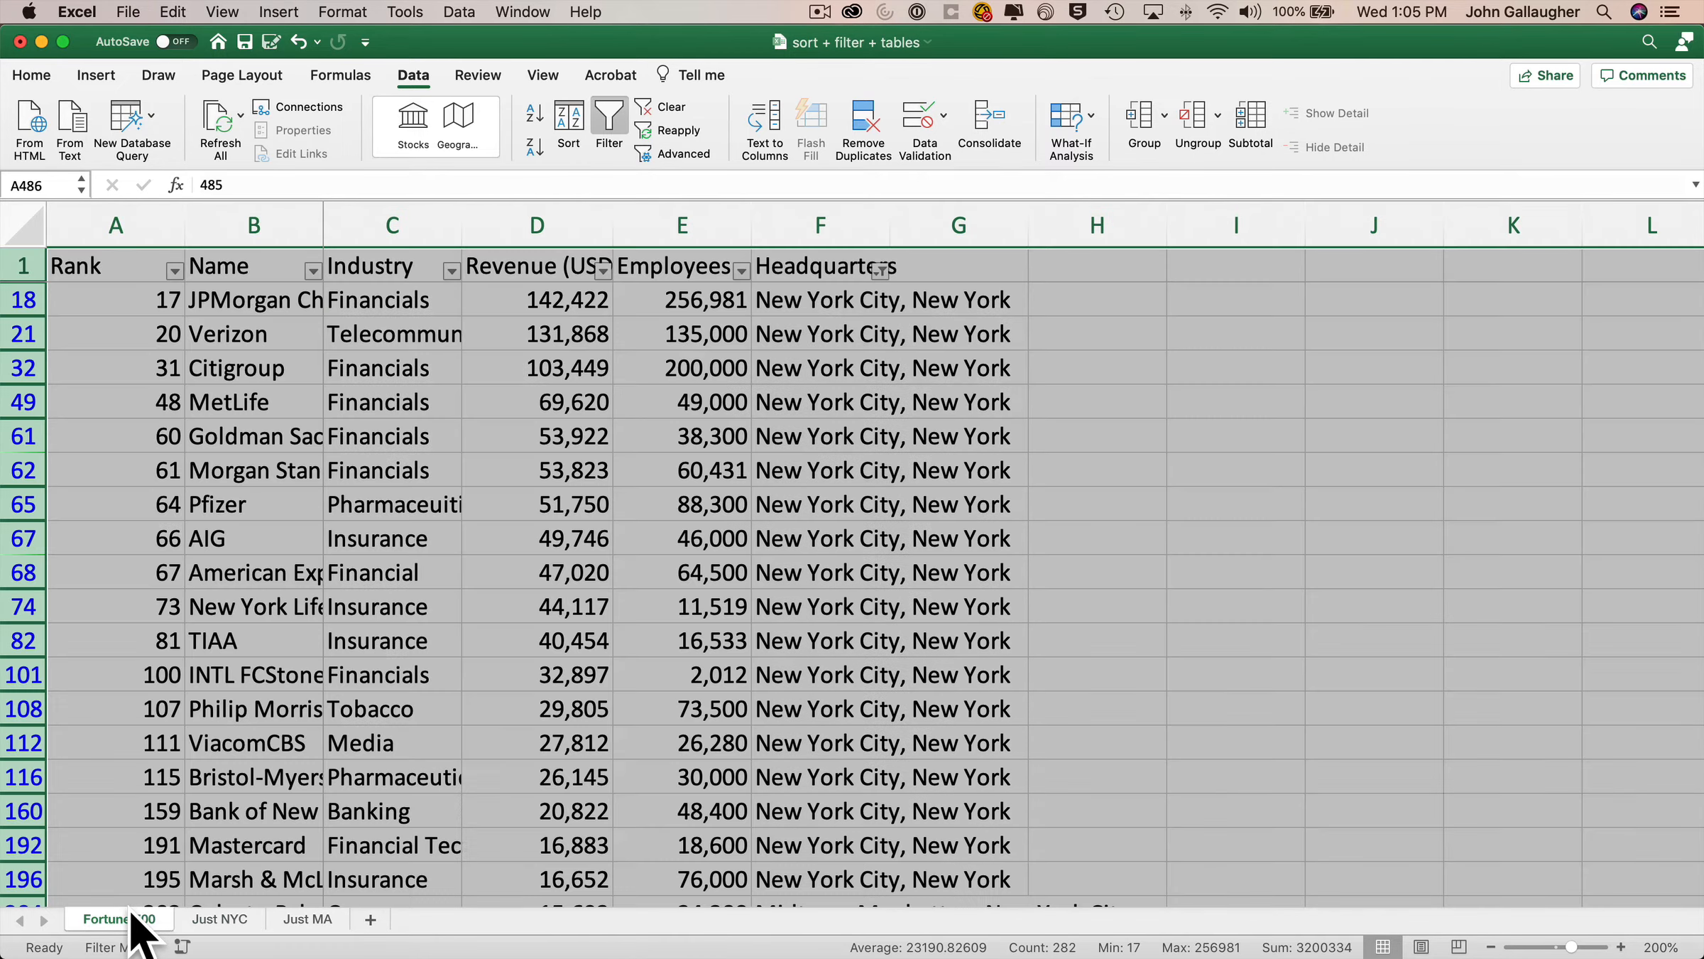
{"action": "scroll", "coordinate": [877, 445], "scroll_direction": "down", "scroll_amount": 5}
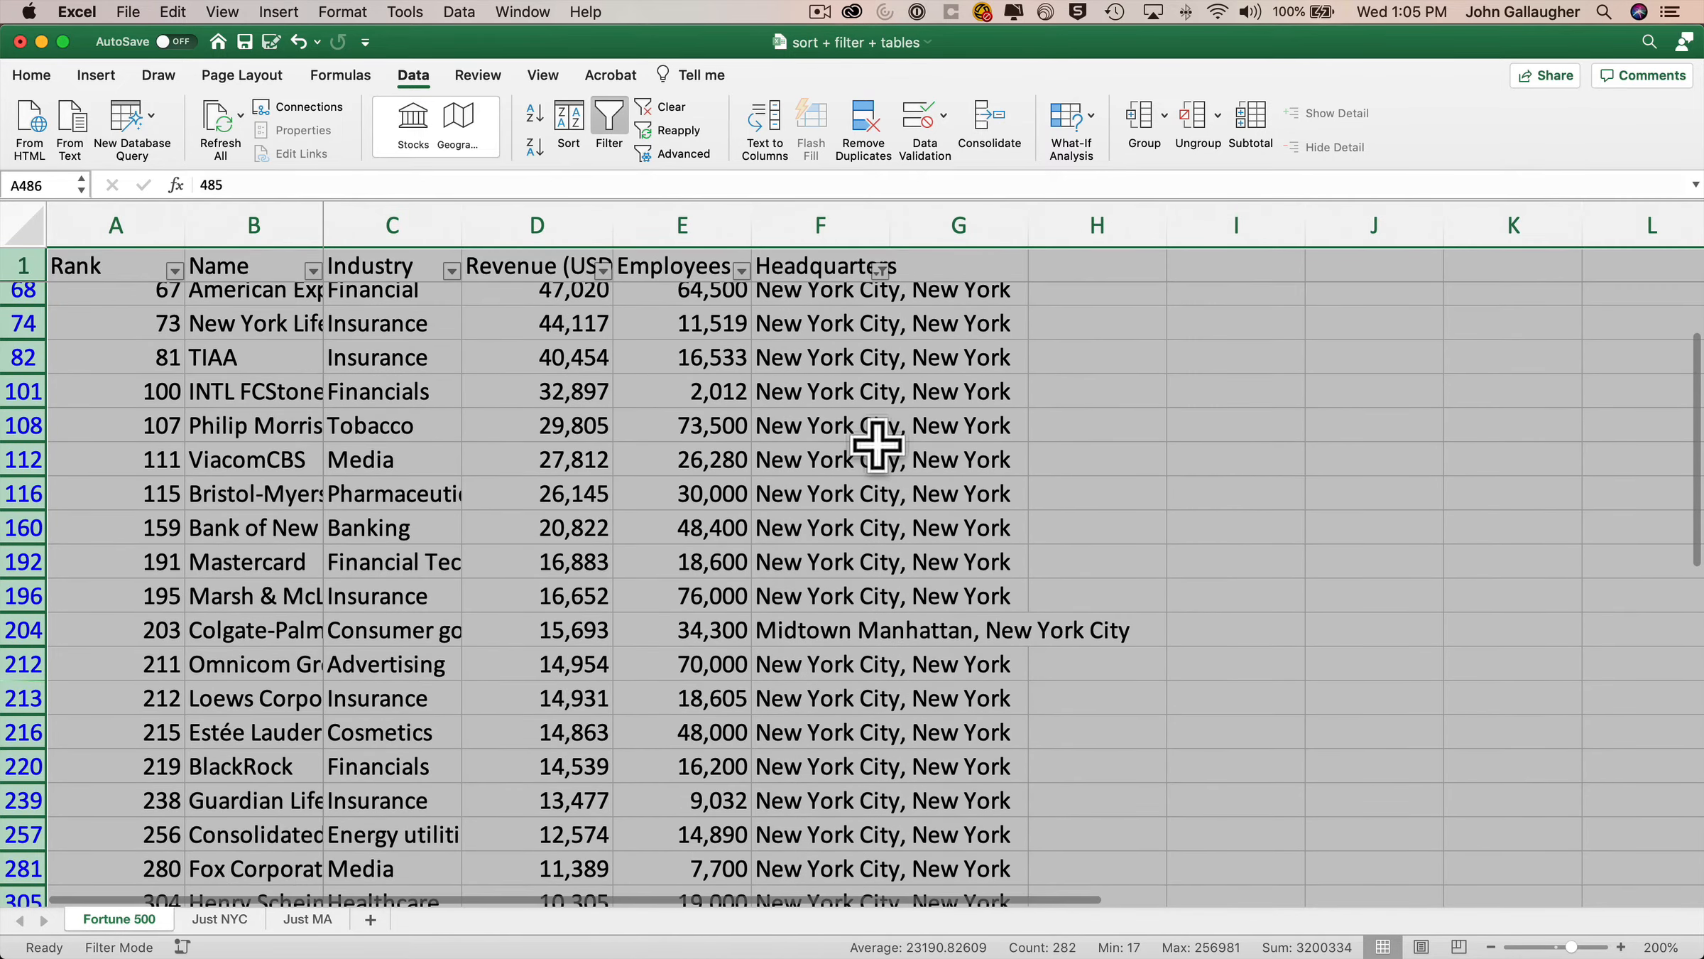
{"action": "left_click", "coordinate": [856, 593]}
{"action": "key", "text": "super+c"}
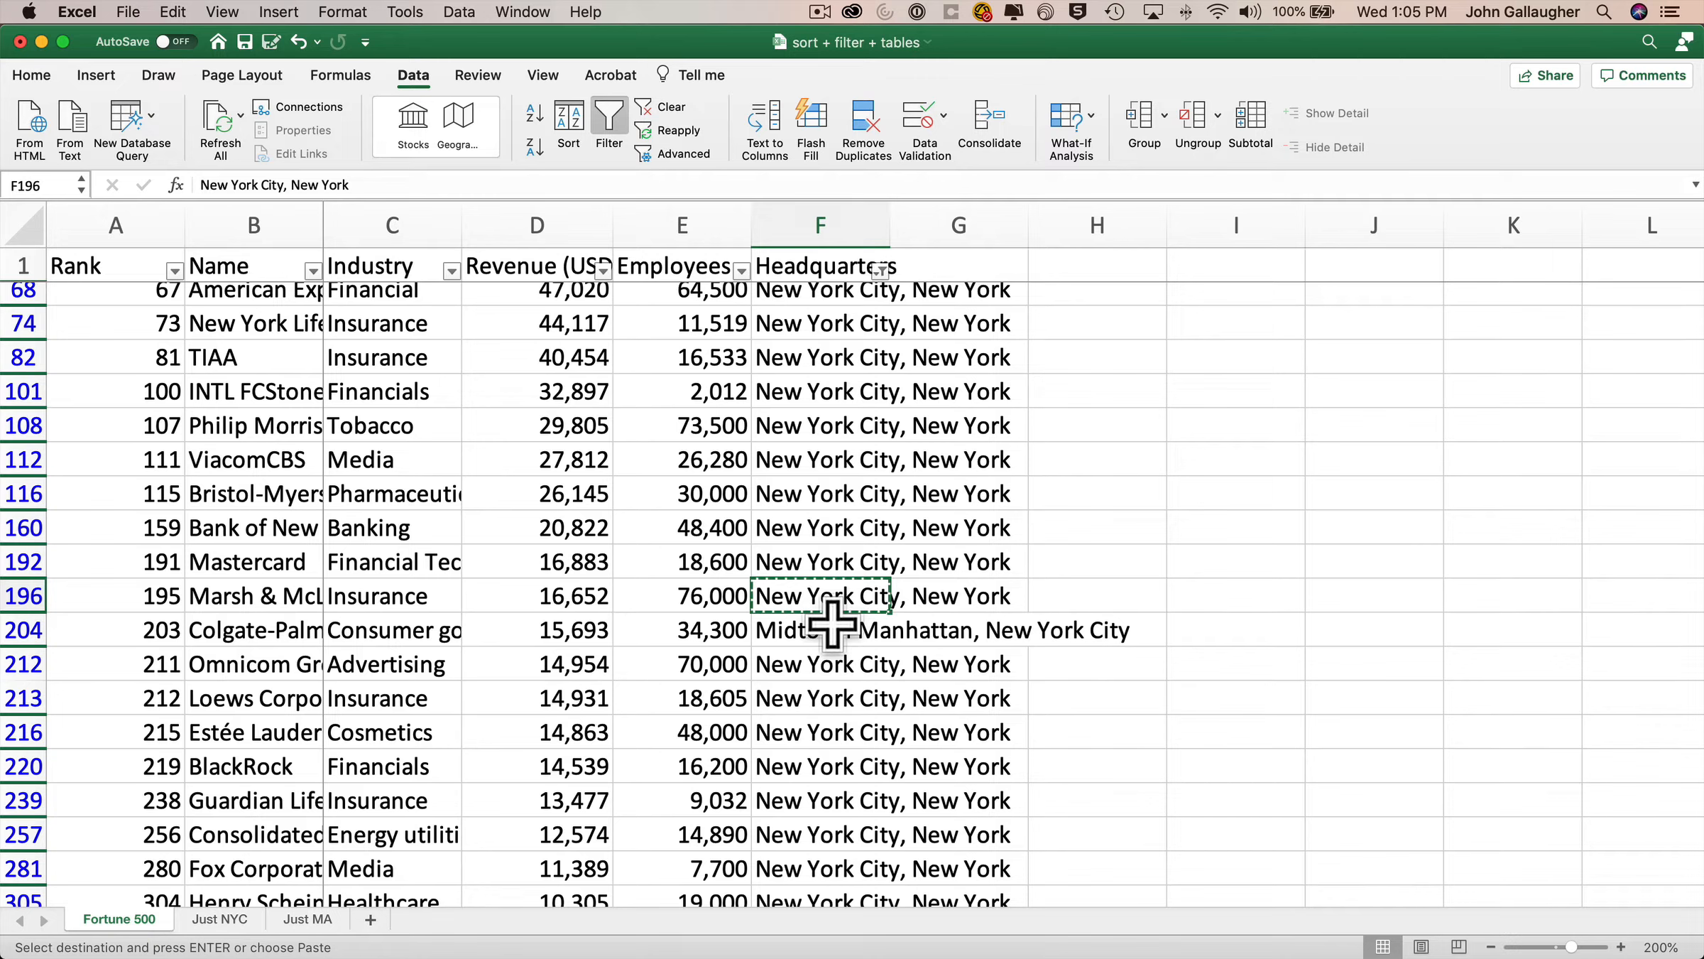
{"action": "left_click", "coordinate": [832, 624]}
{"action": "key", "text": "super+v"}
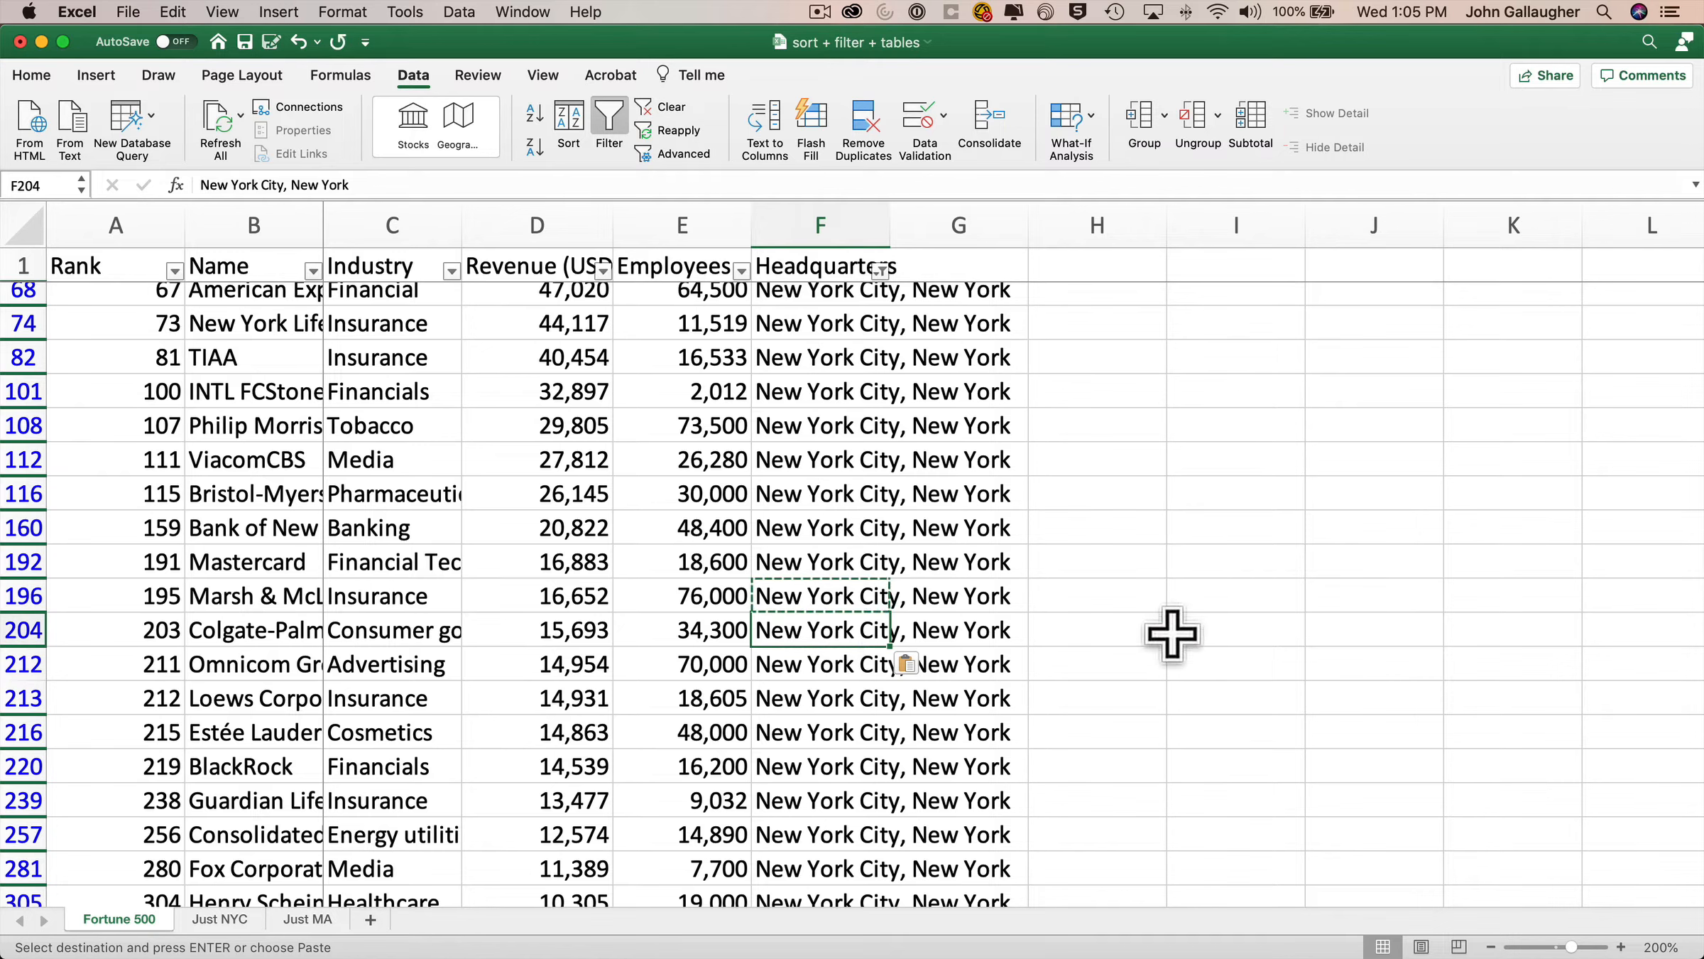
{"action": "key", "text": "Escape"}
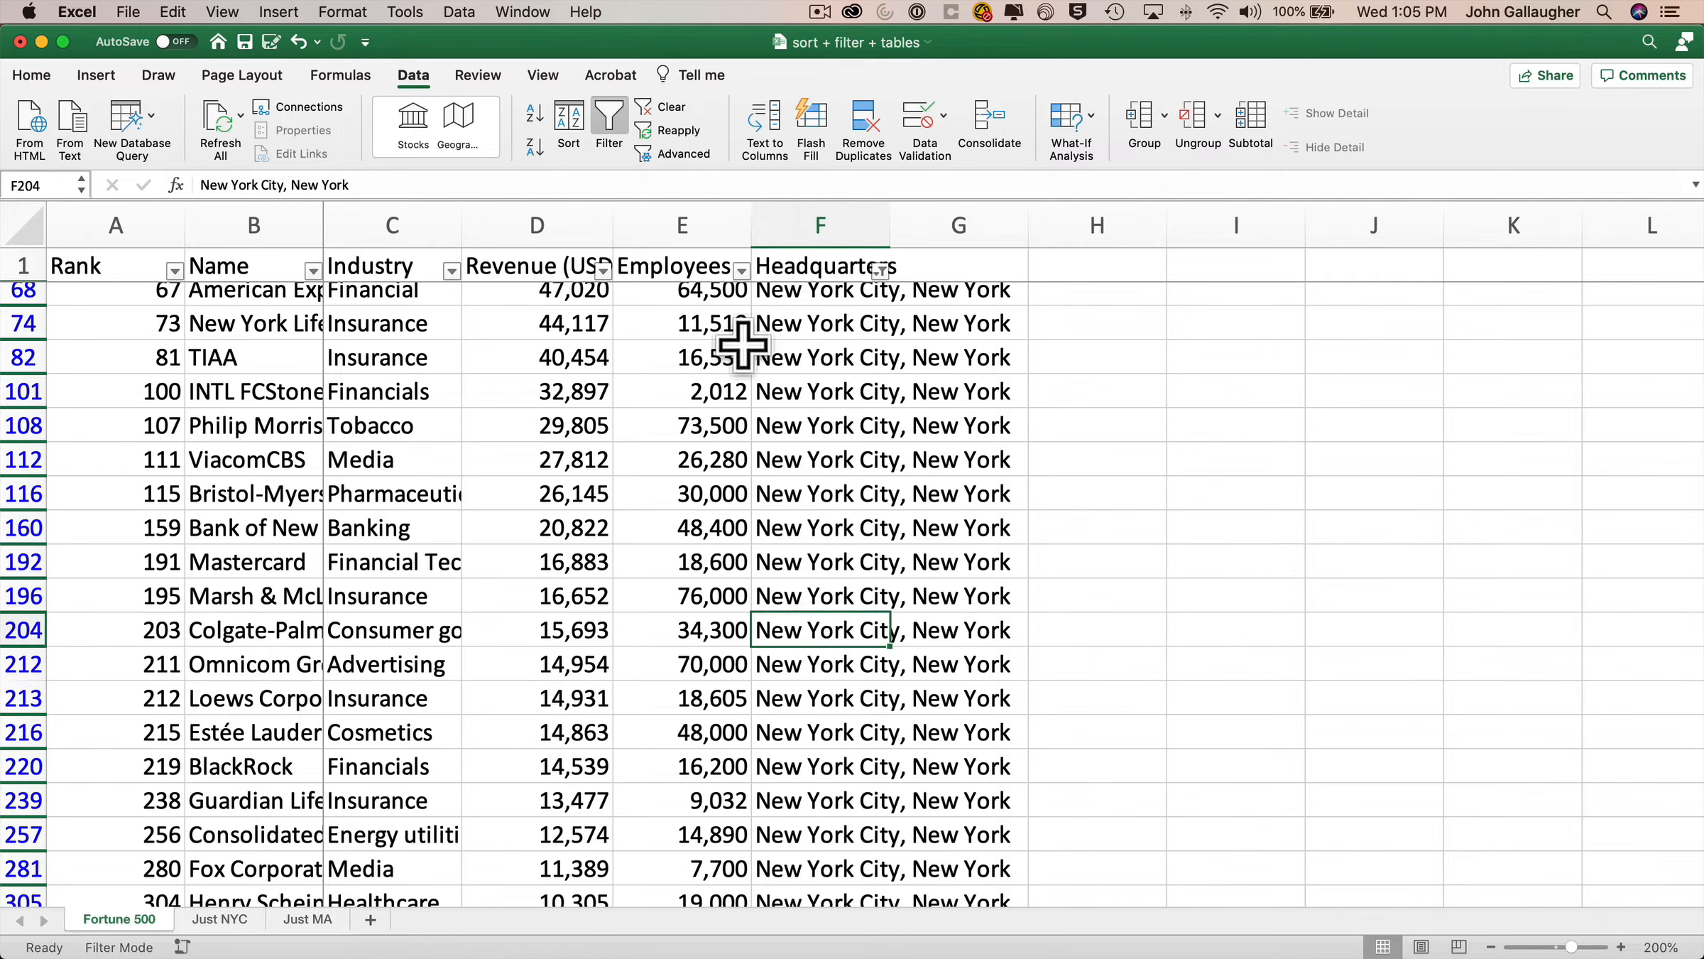
- Filter the Headquarters column for "New York City, New York", then clear the filter to restore the full list
{"action": "left_click", "coordinate": [881, 270]}
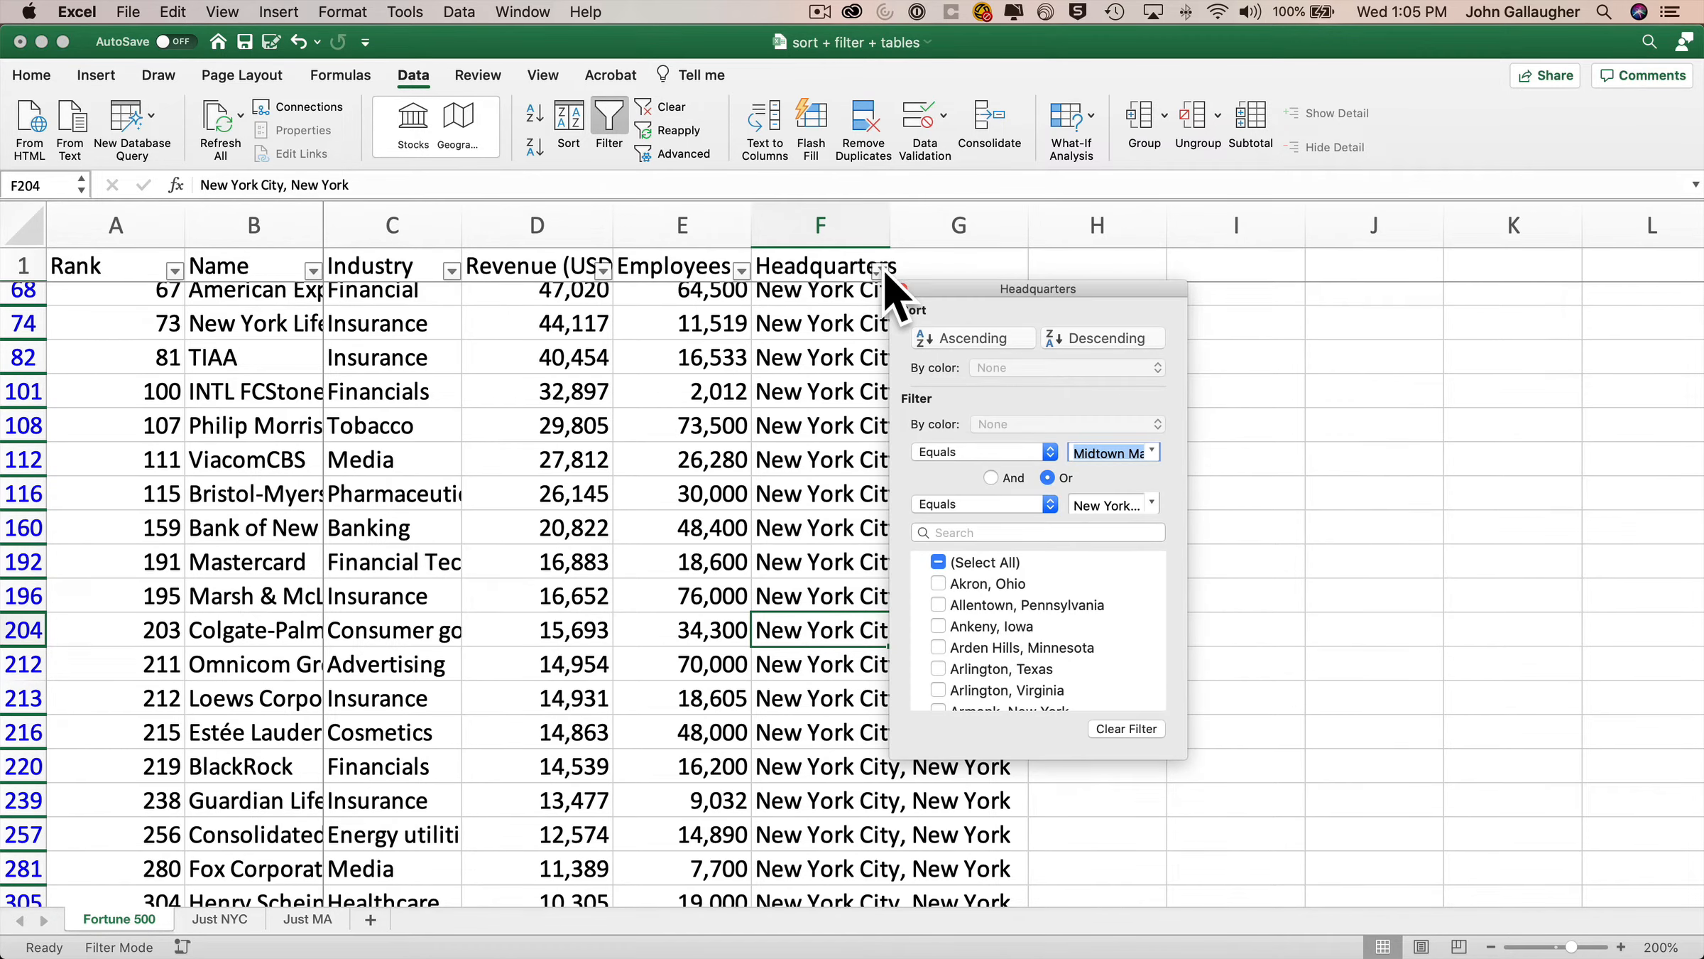
{"action": "left_click", "coordinate": [987, 532]}
{"action": "type", "text": "New Y"}
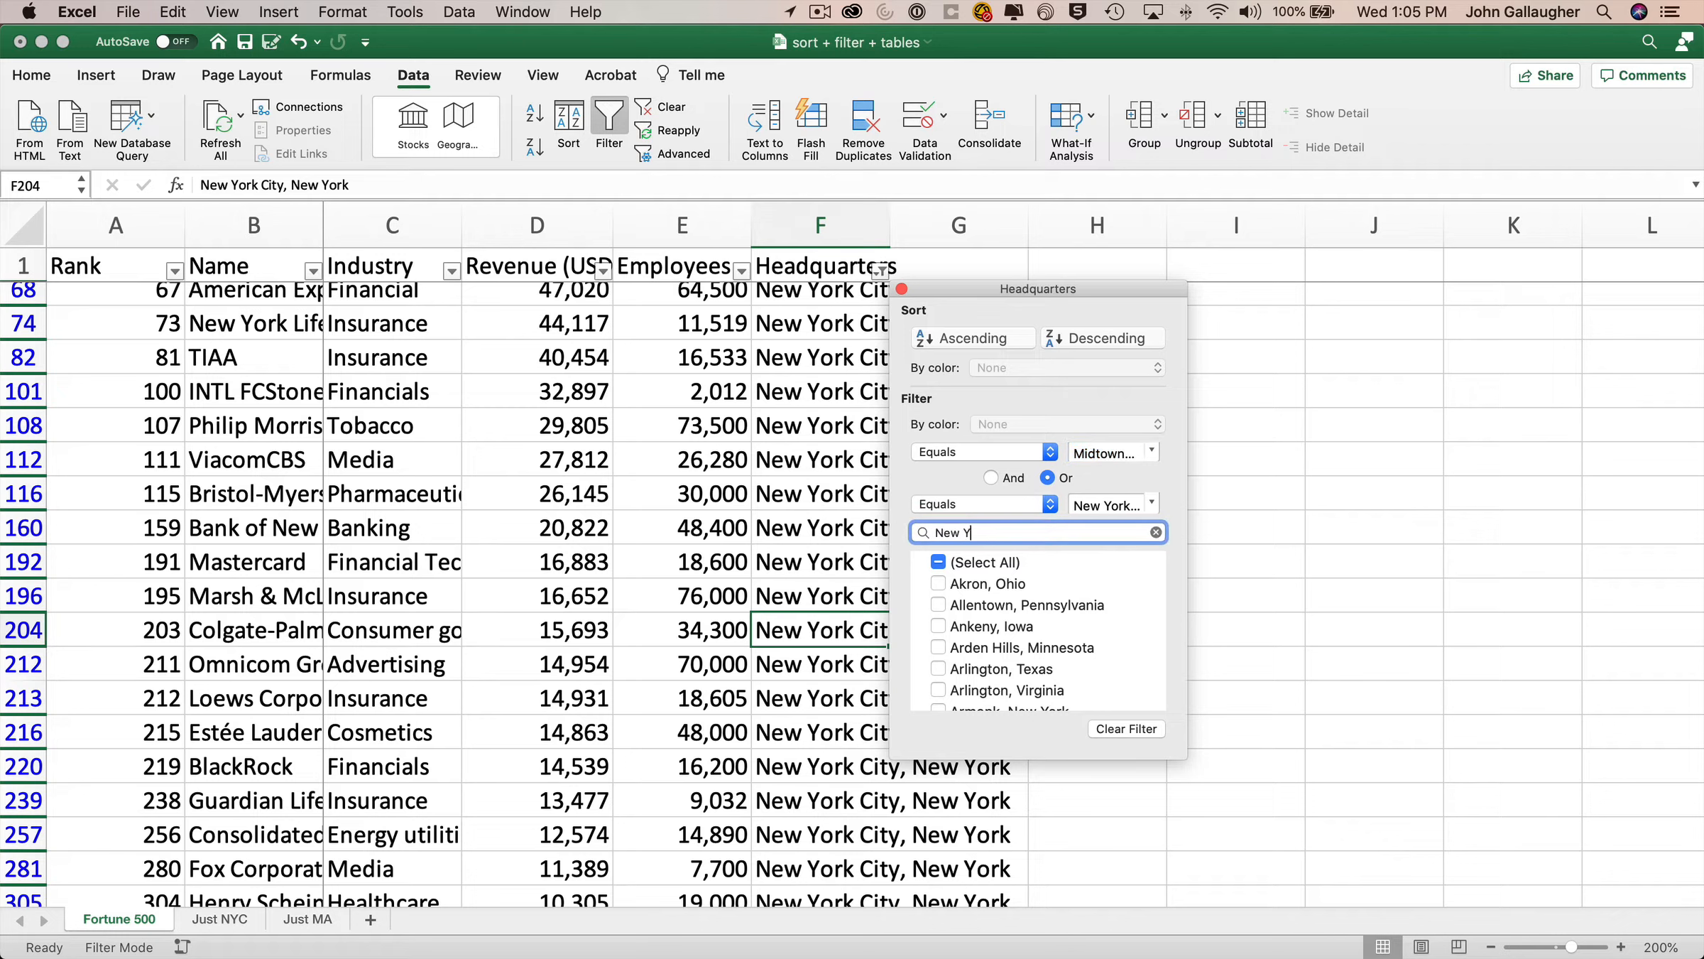
{"action": "type", "text": "ork City, N"}
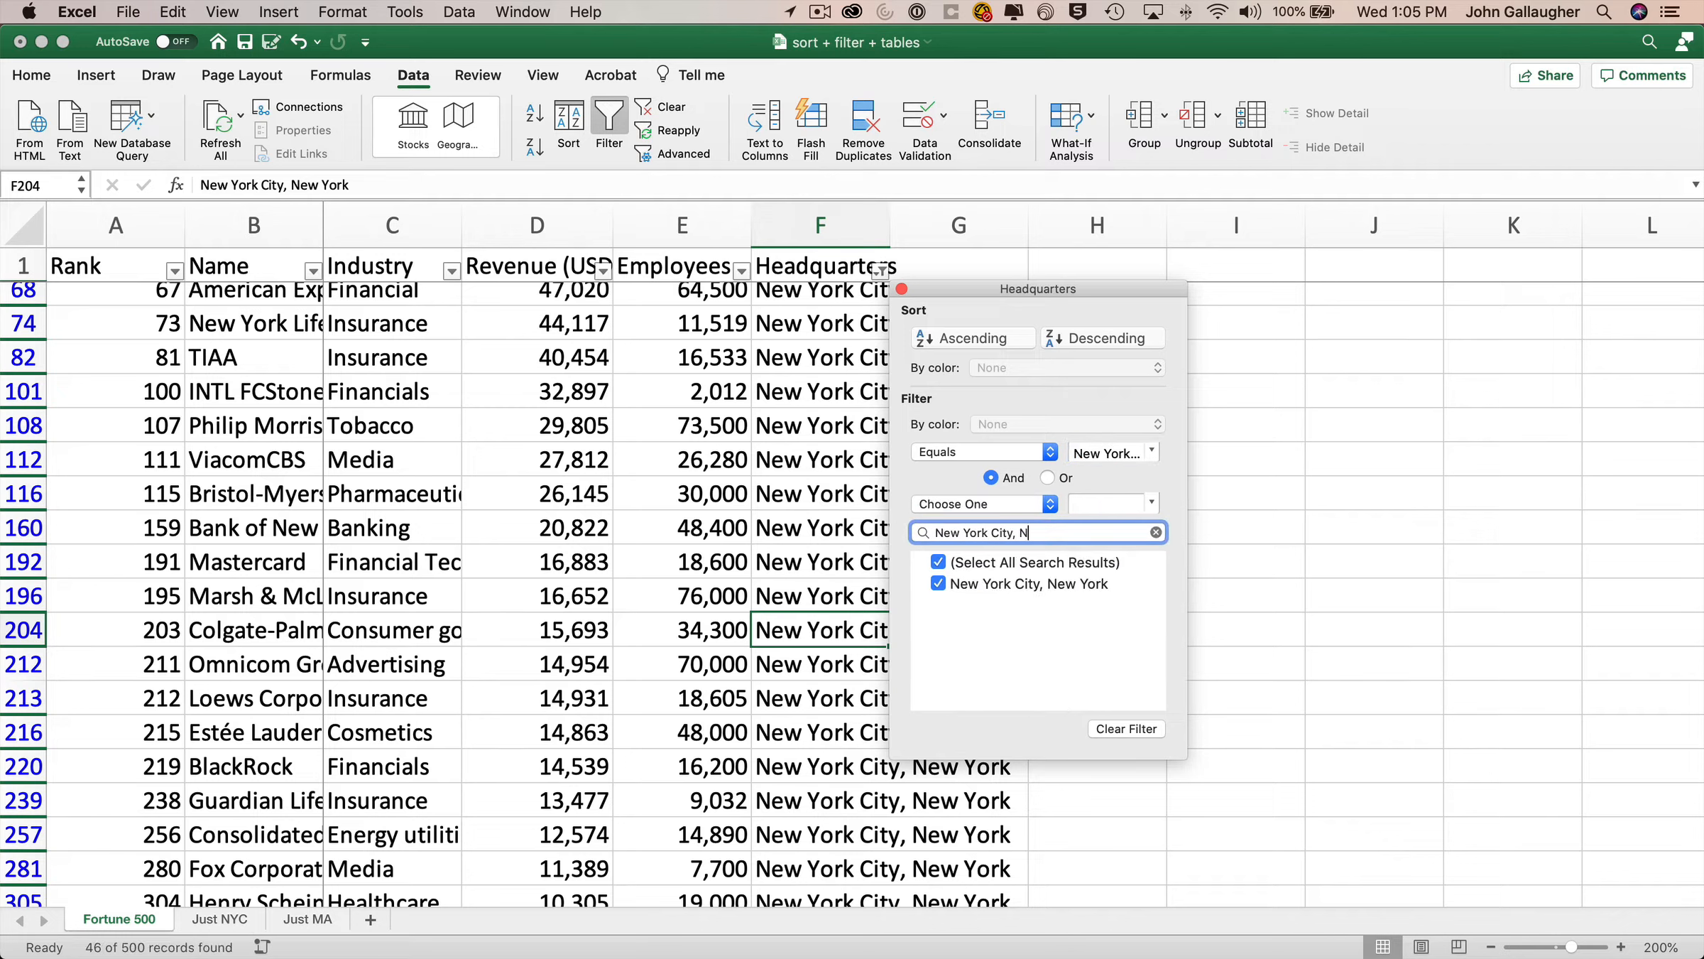
{"action": "type", "text": "ew York"}
{"action": "key", "text": "super+a"}
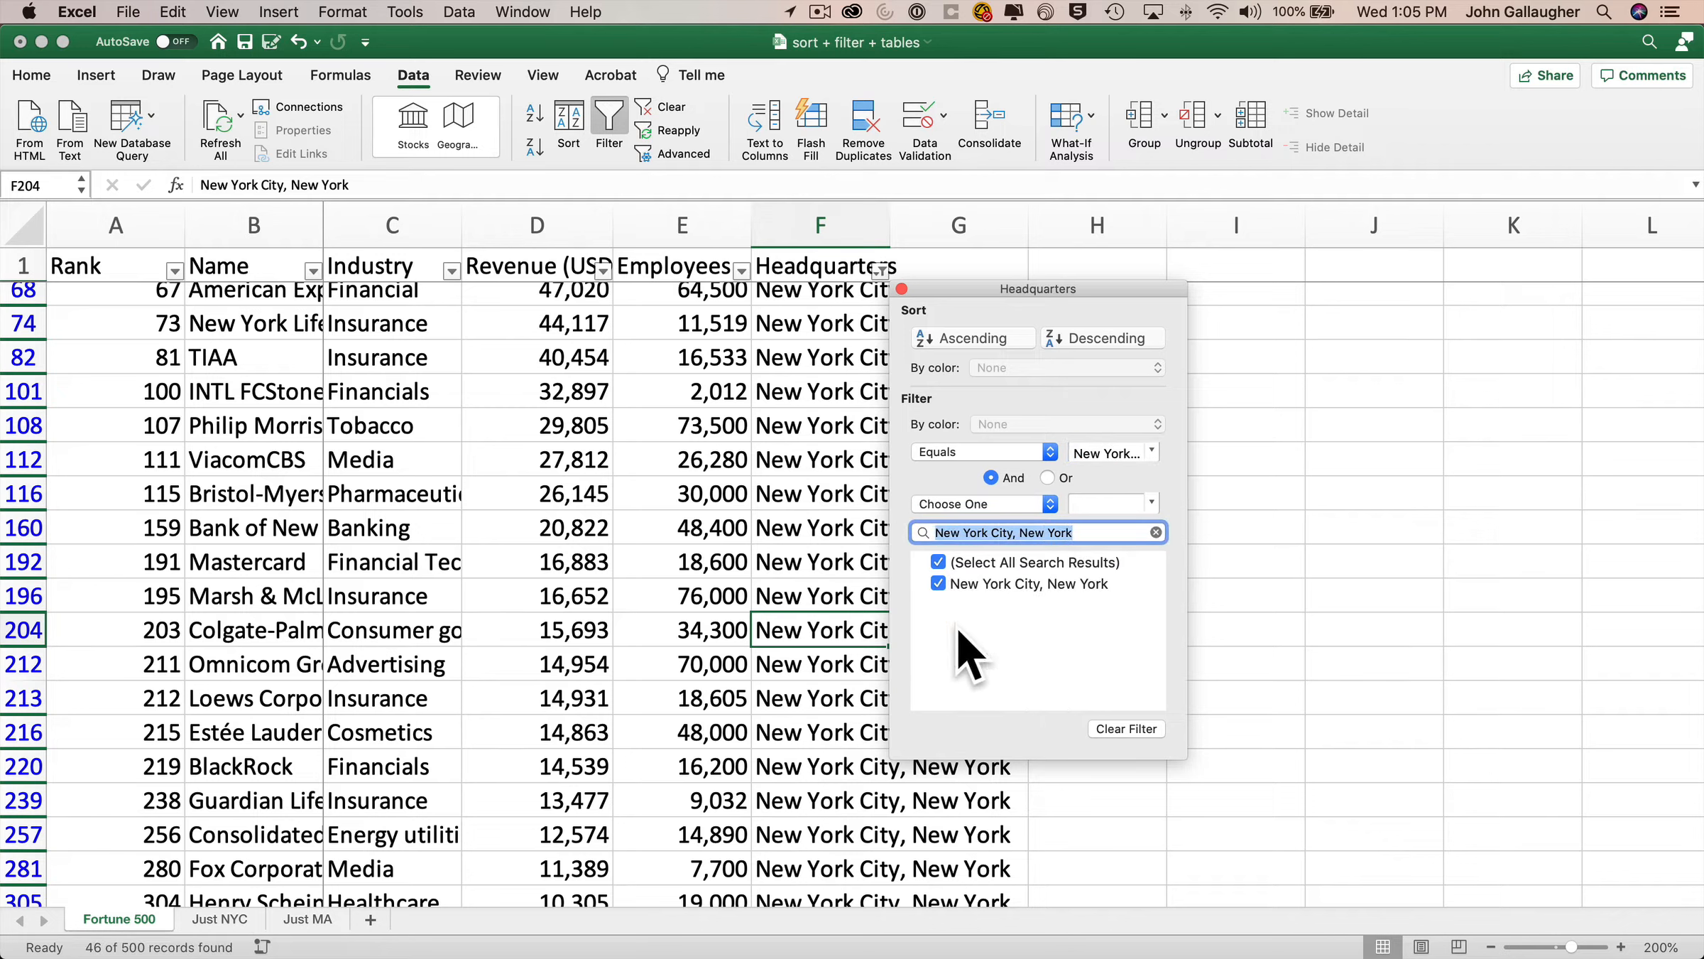
{"action": "left_click", "coordinate": [882, 303]}
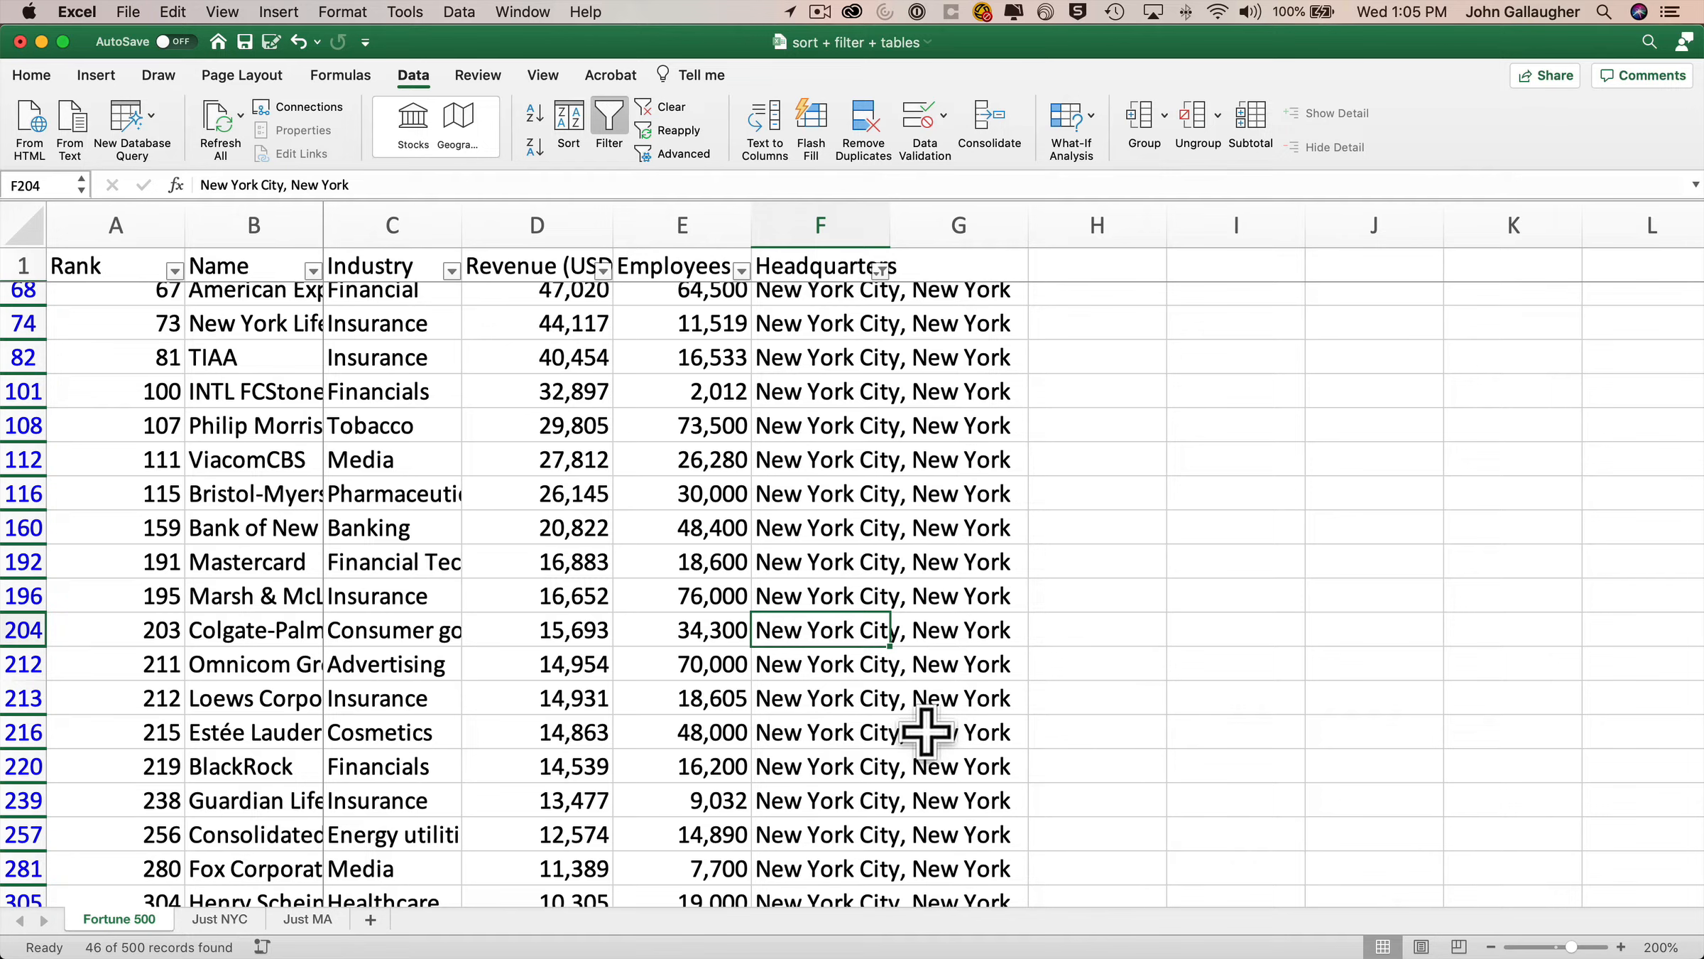
{"action": "scroll", "coordinate": [925, 717], "scroll_direction": "up", "scroll_amount": 5}
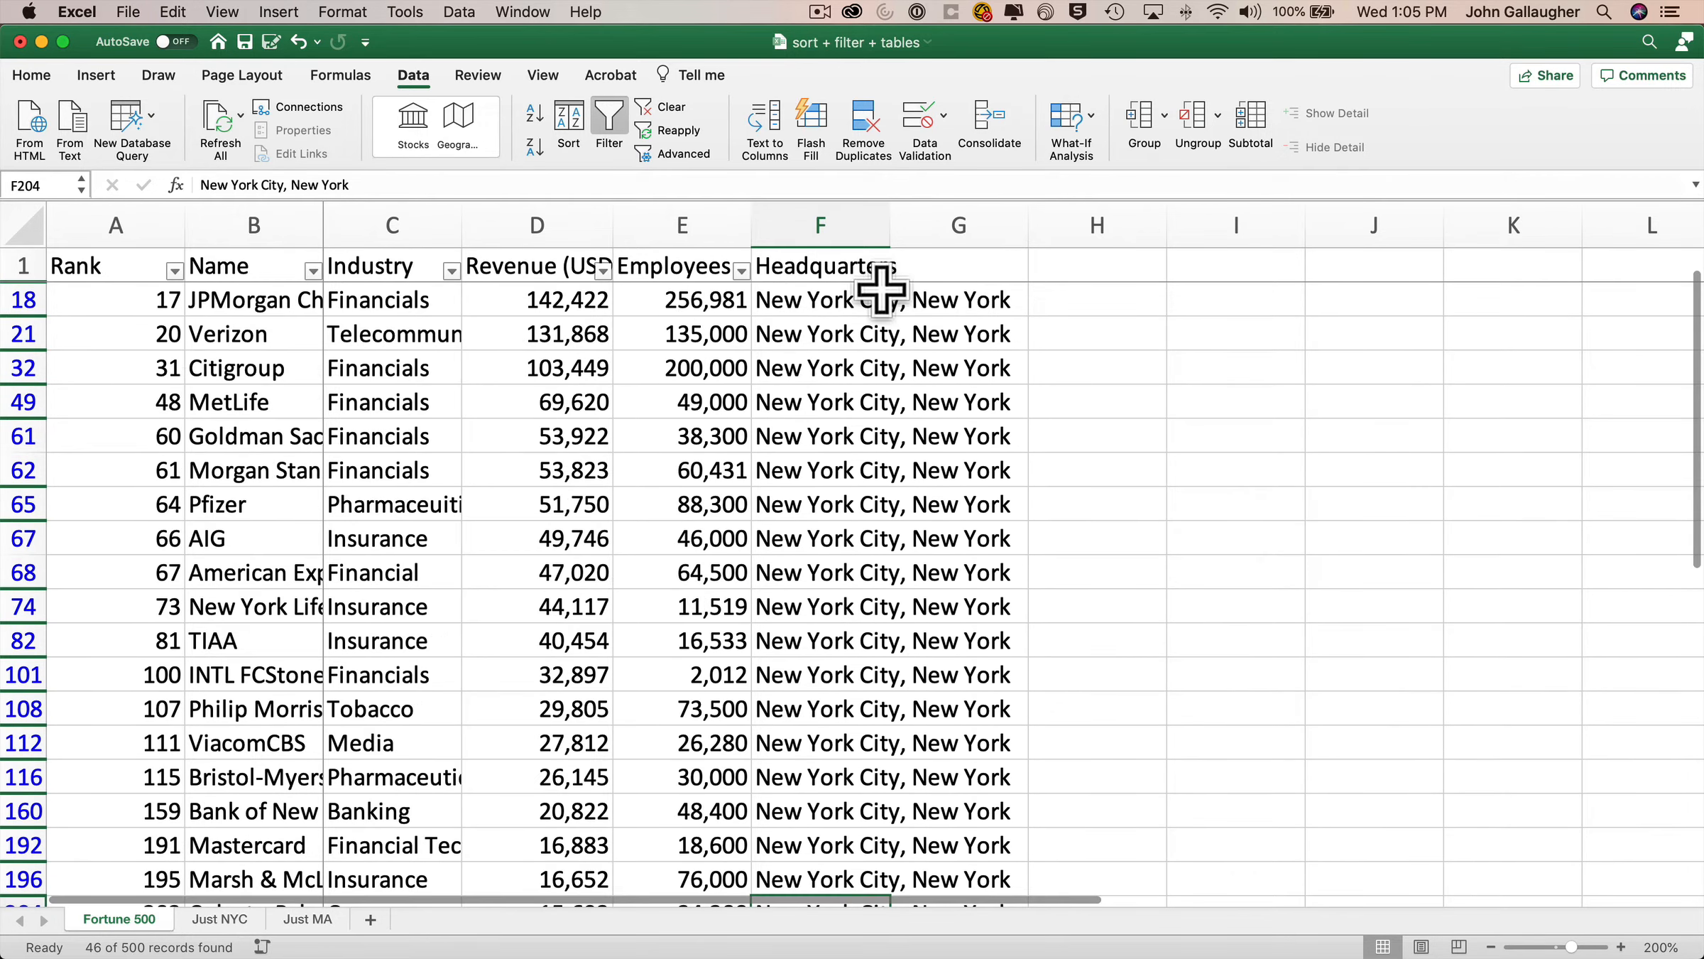
{"action": "left_click", "coordinate": [667, 107]}
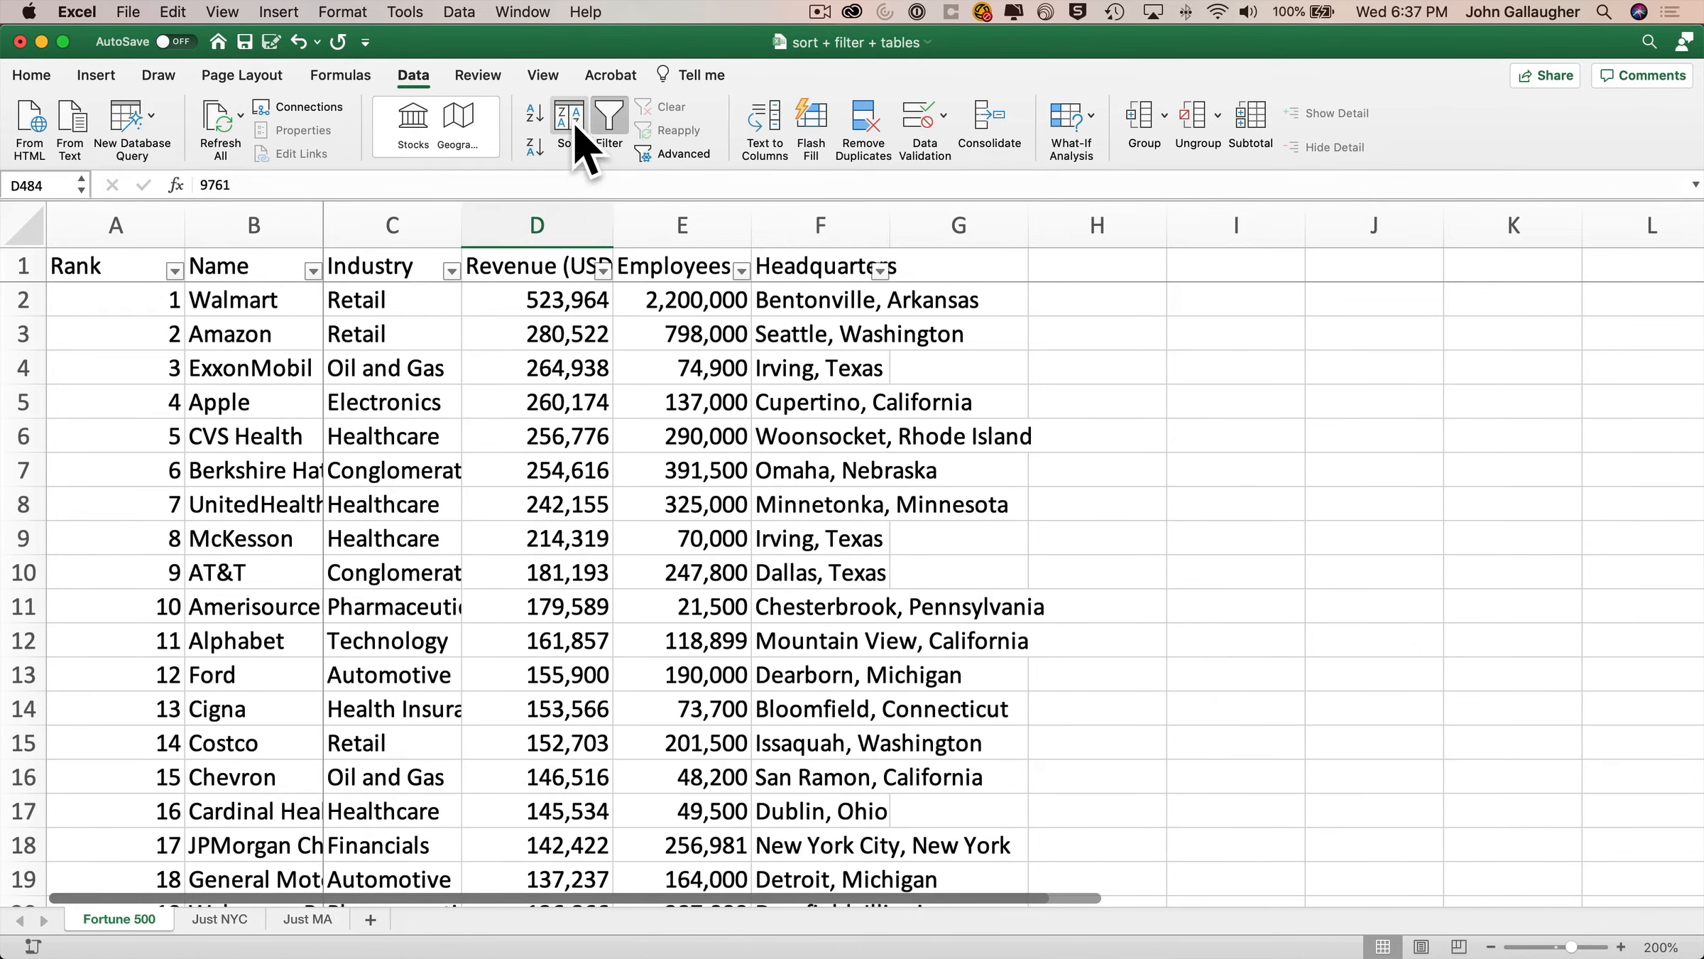
- Sort the company list by Industry A to Z and within it by Revenue (USD millions) from largest to smallest
{"action": "left_click", "coordinate": [569, 119]}
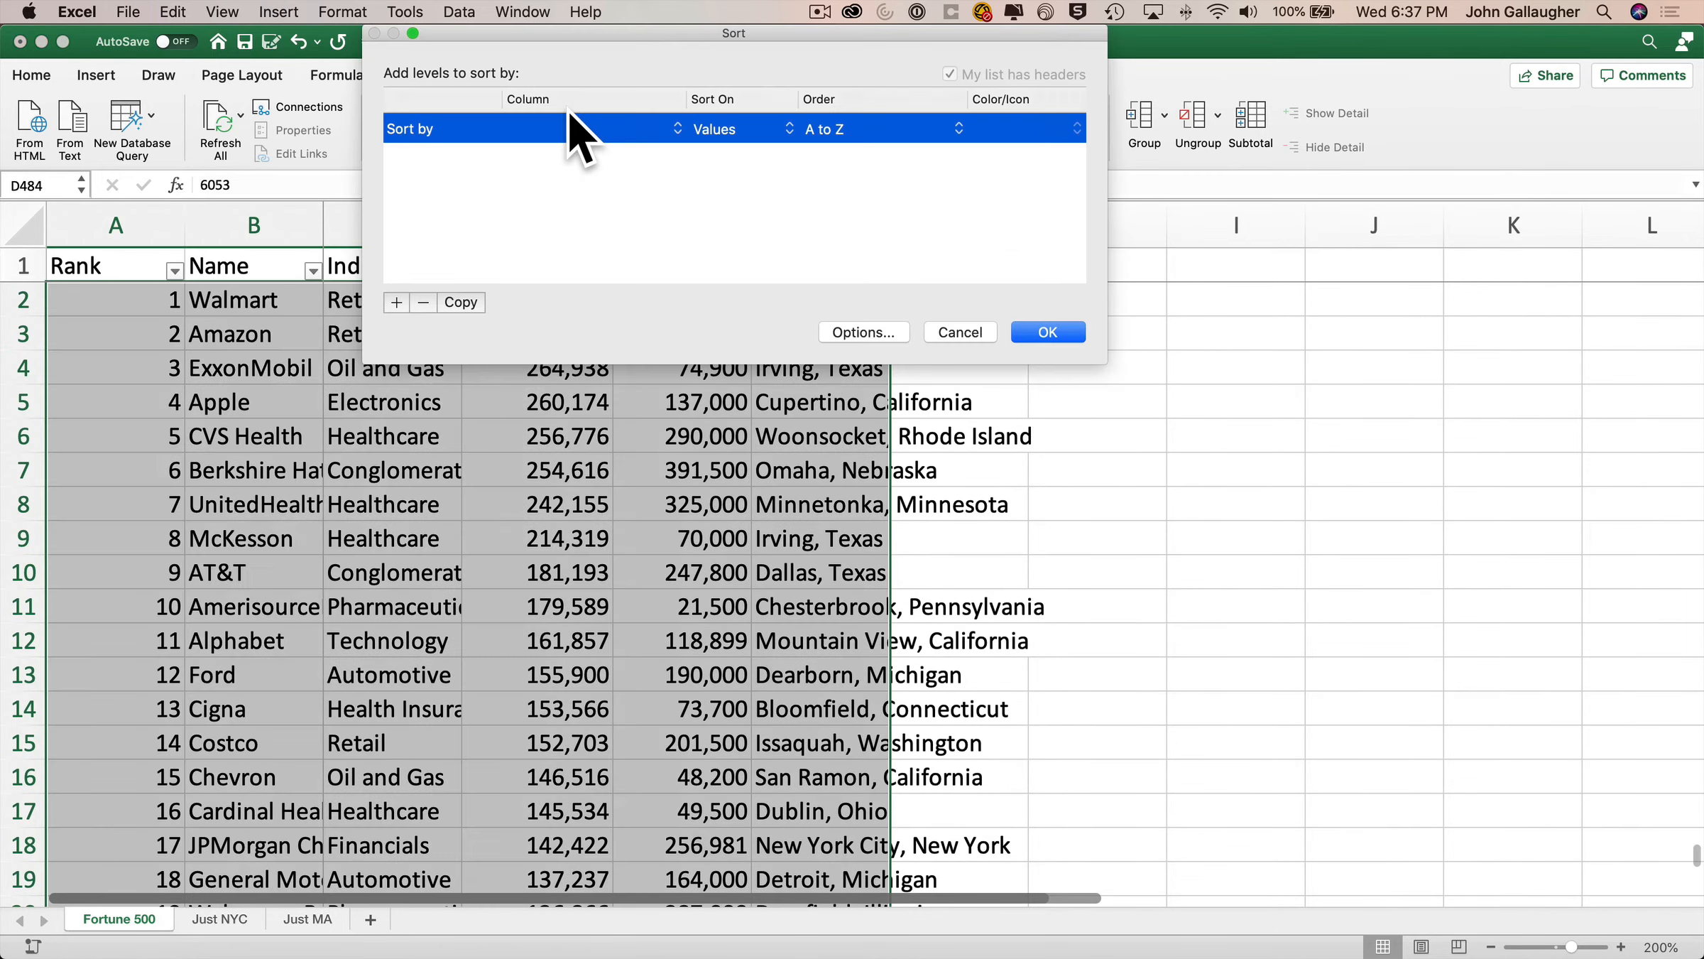
{"action": "left_click", "coordinate": [576, 129]}
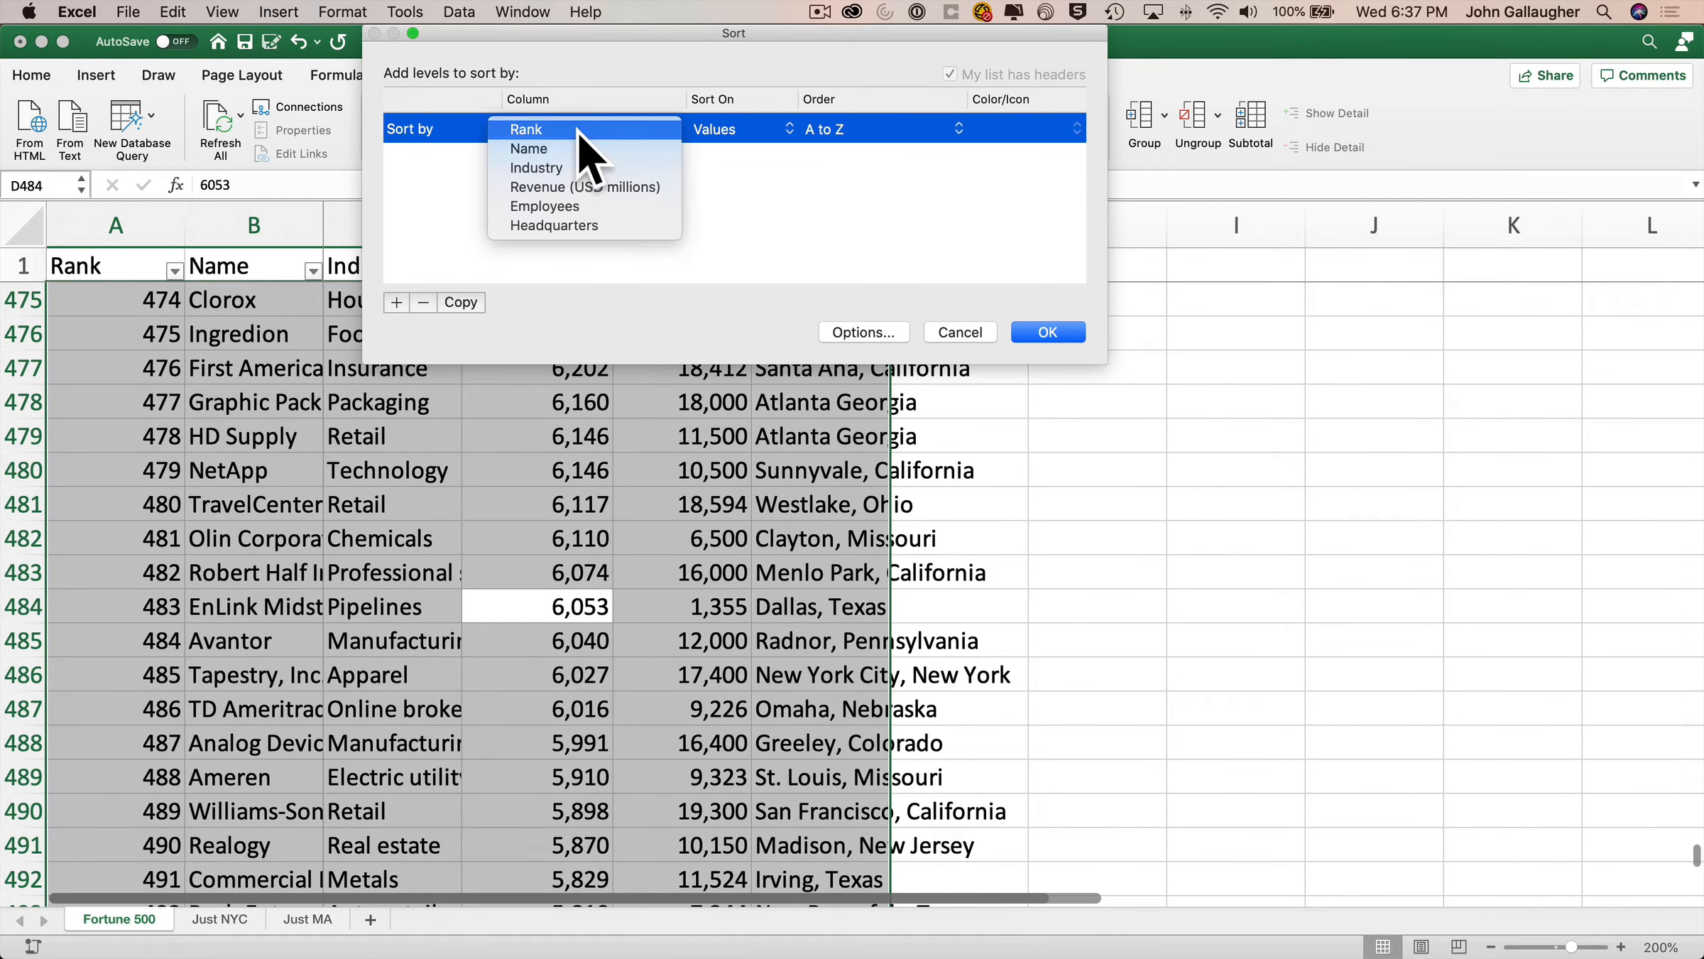
{"action": "left_click", "coordinate": [589, 168]}
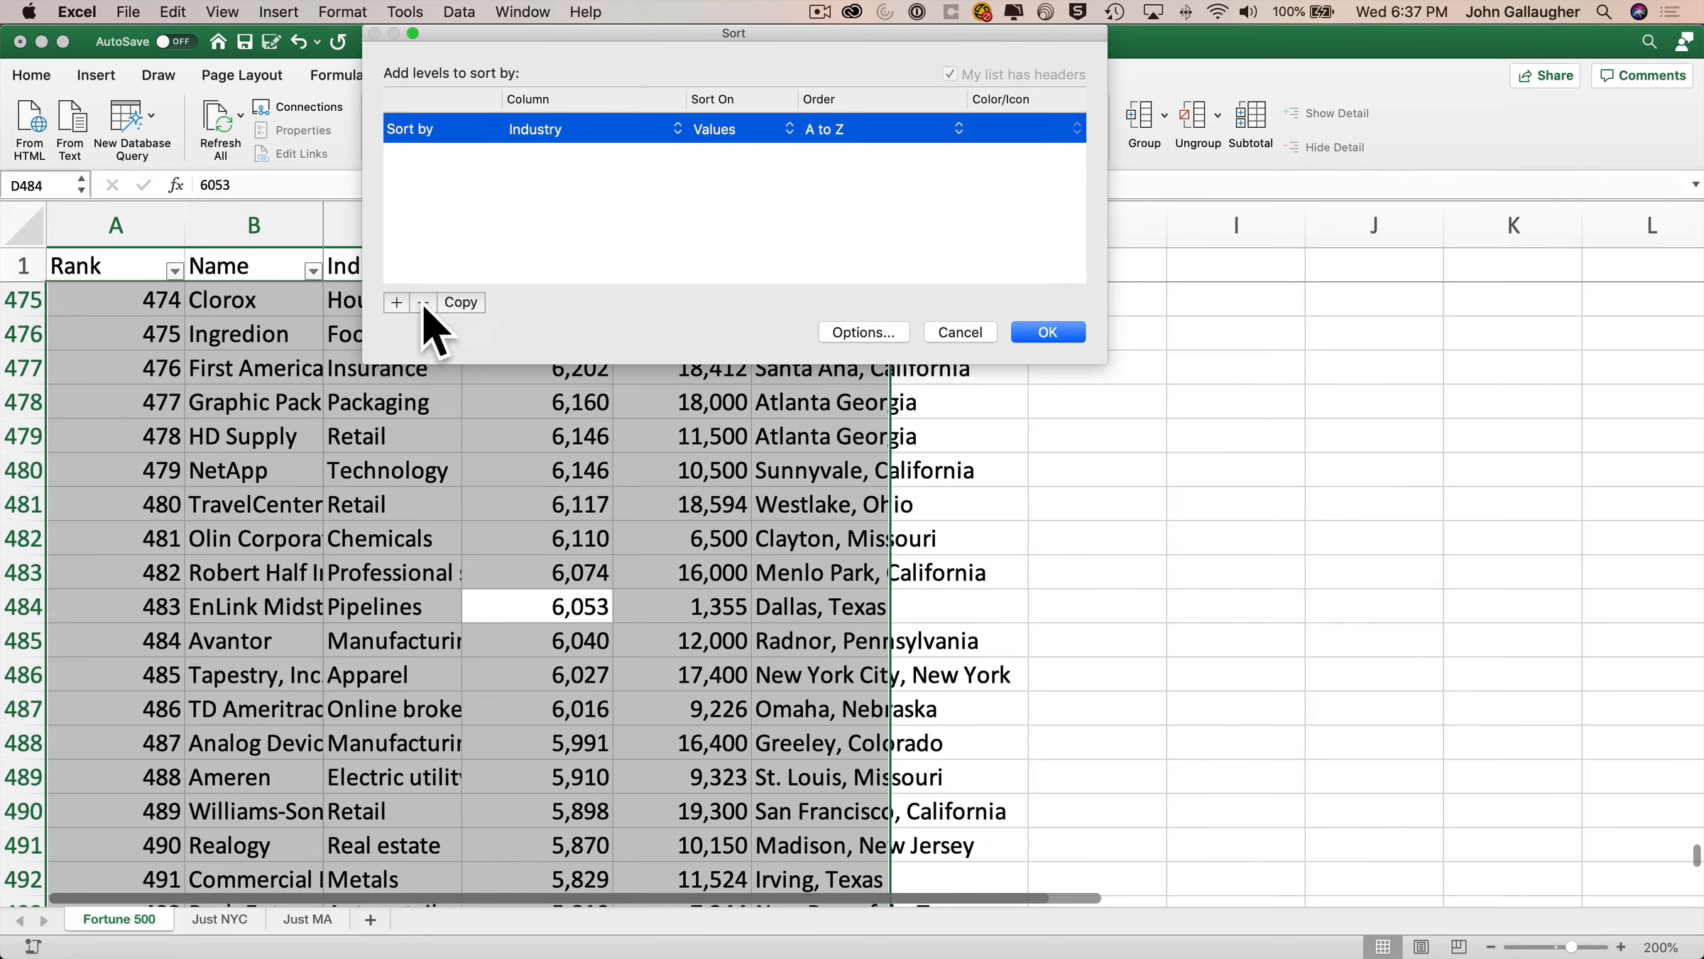
{"action": "left_click", "coordinate": [396, 303]}
{"action": "left_click", "coordinate": [596, 160]}
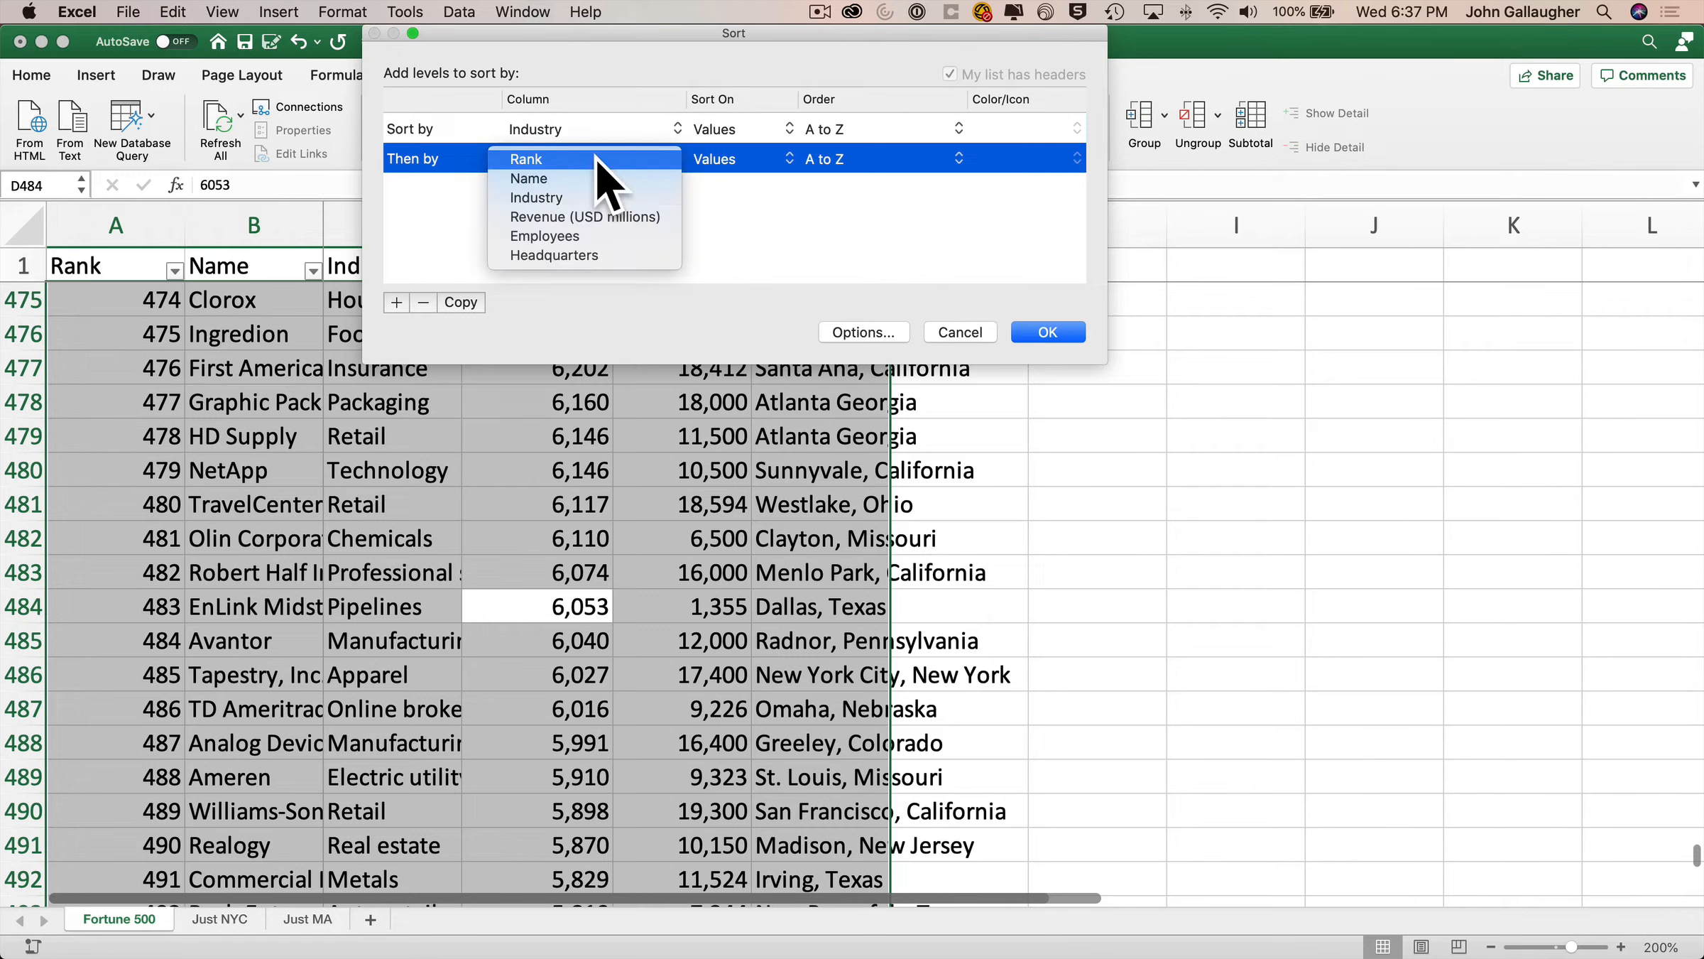
{"action": "left_click", "coordinate": [610, 216]}
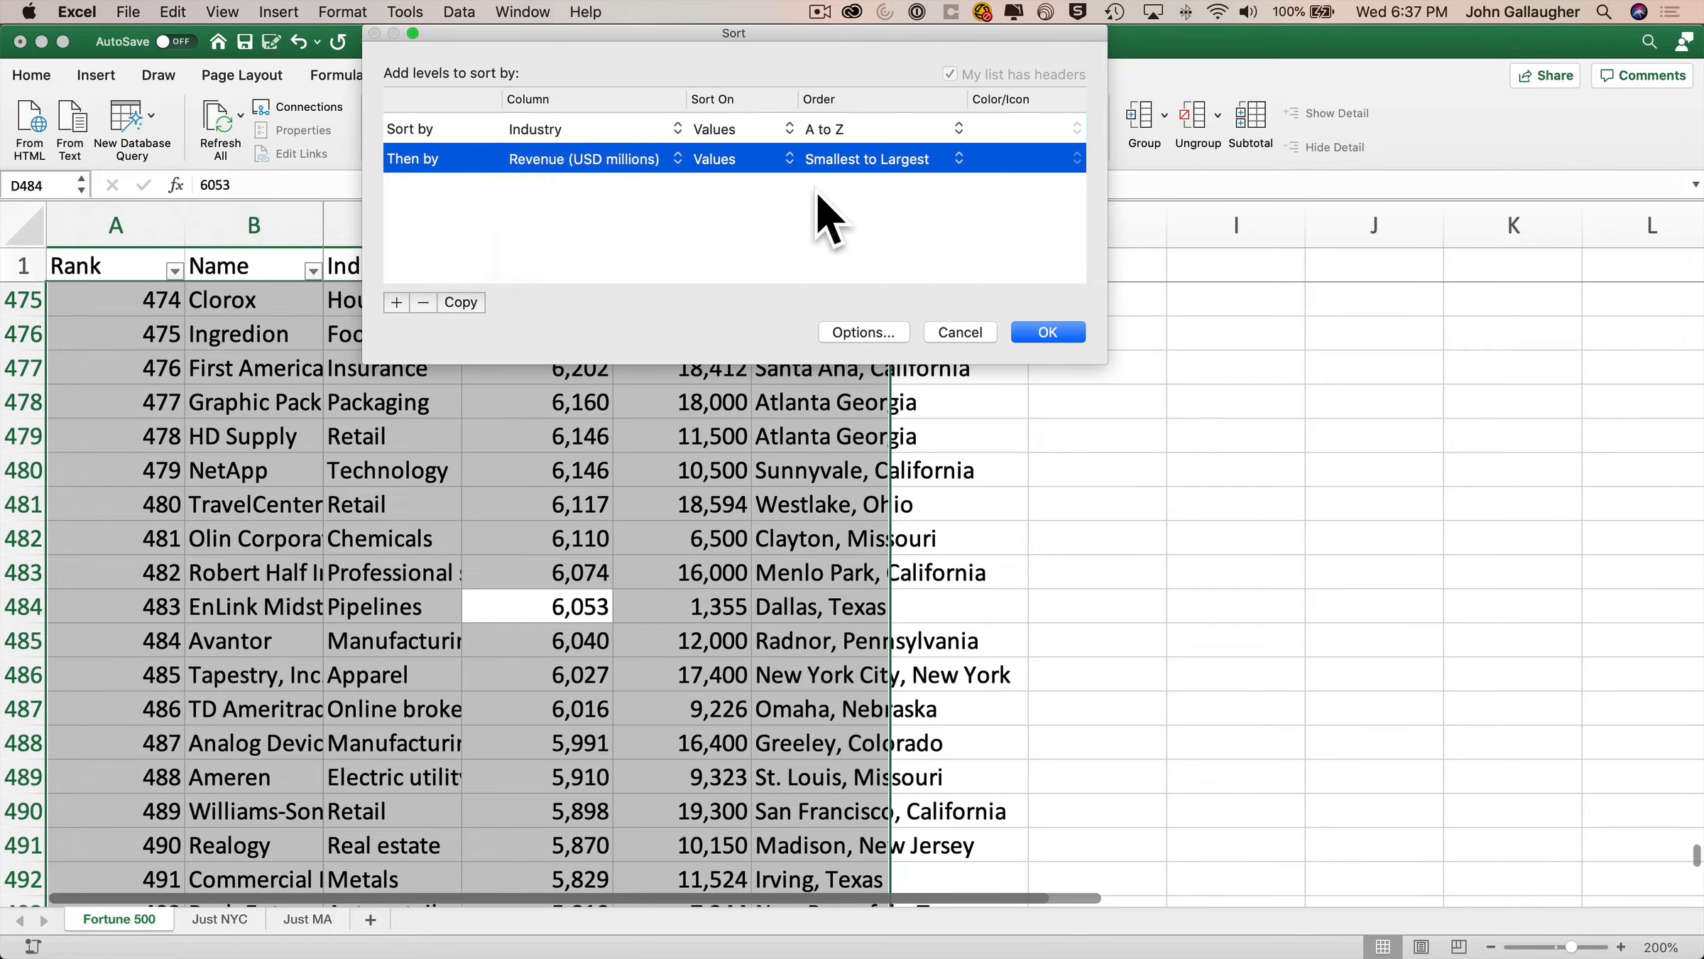
{"action": "left_click", "coordinate": [881, 157]}
{"action": "left_click", "coordinate": [884, 181]}
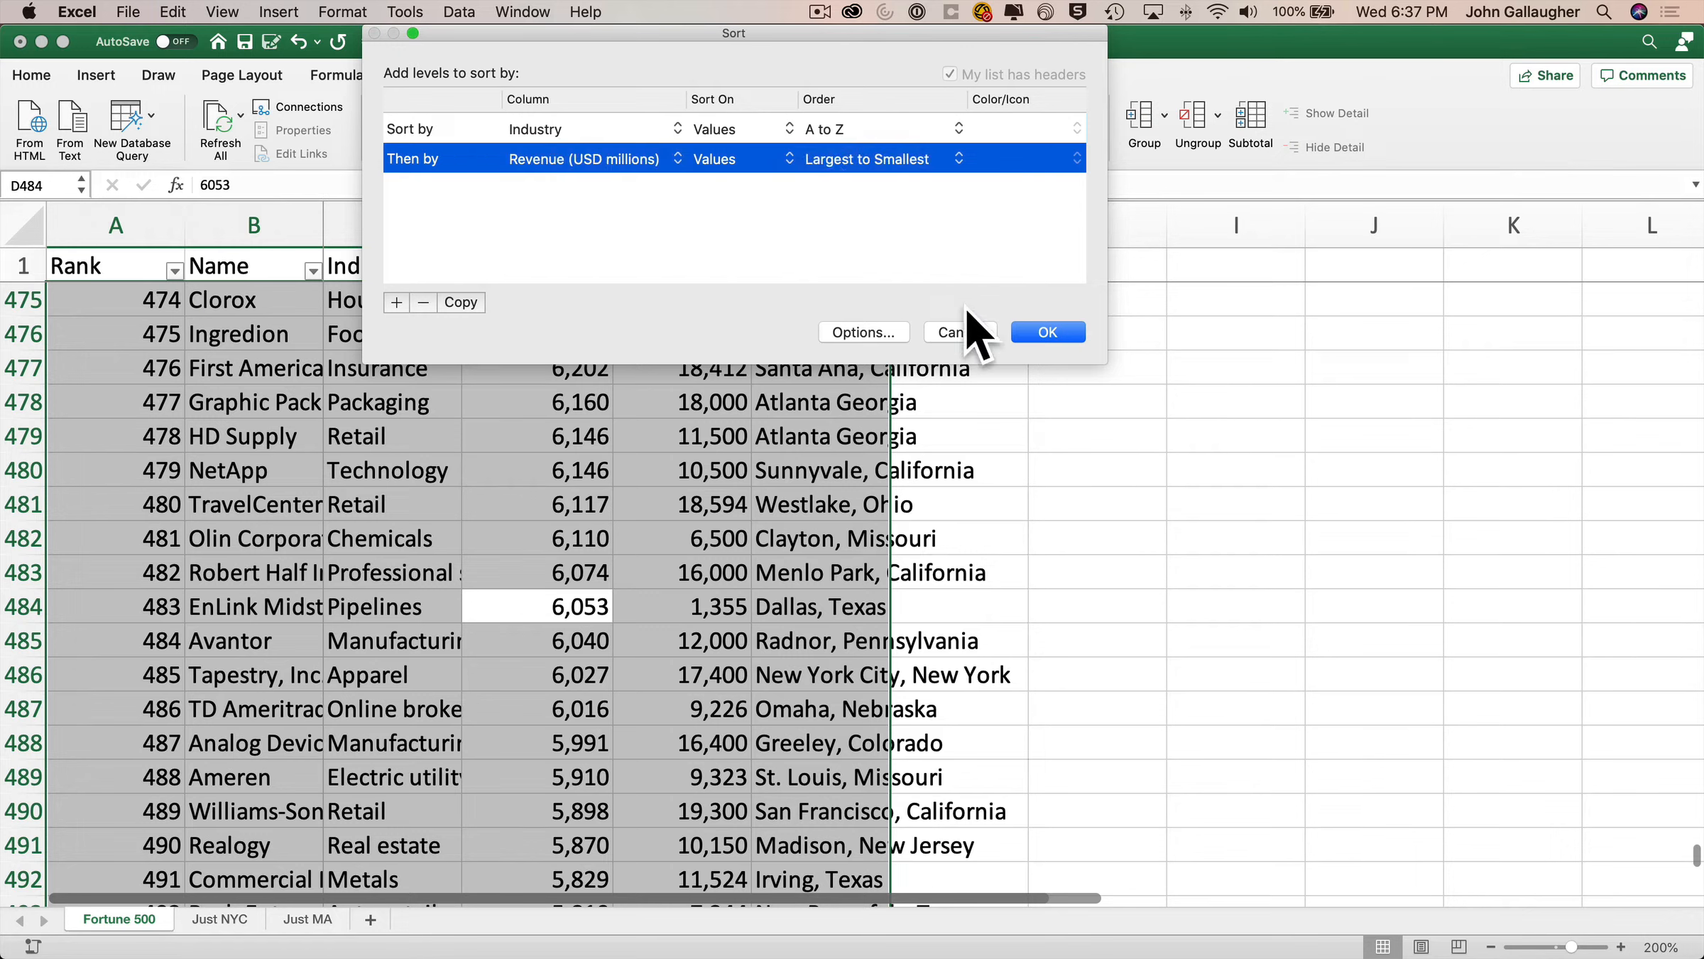
{"action": "left_click", "coordinate": [1049, 331]}
{"action": "scroll", "coordinate": [483, 671], "scroll_direction": "up", "scroll_amount": 5}
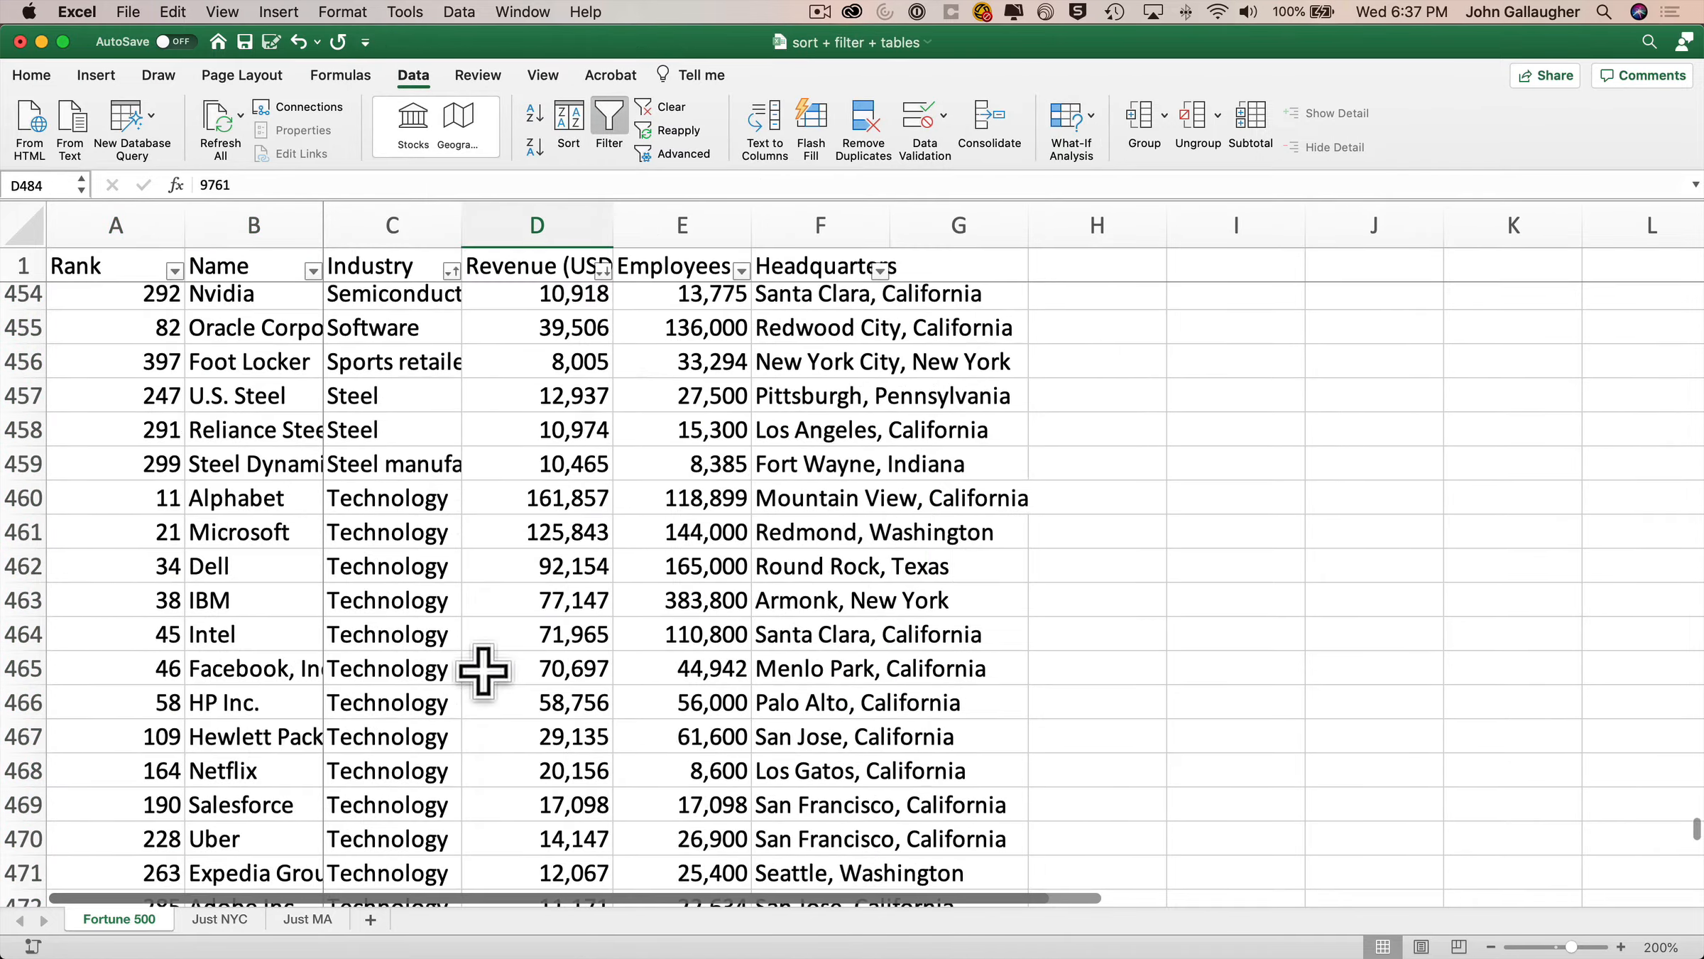
{"action": "scroll", "coordinate": [483, 671], "scroll_direction": "up", "scroll_amount": 20}
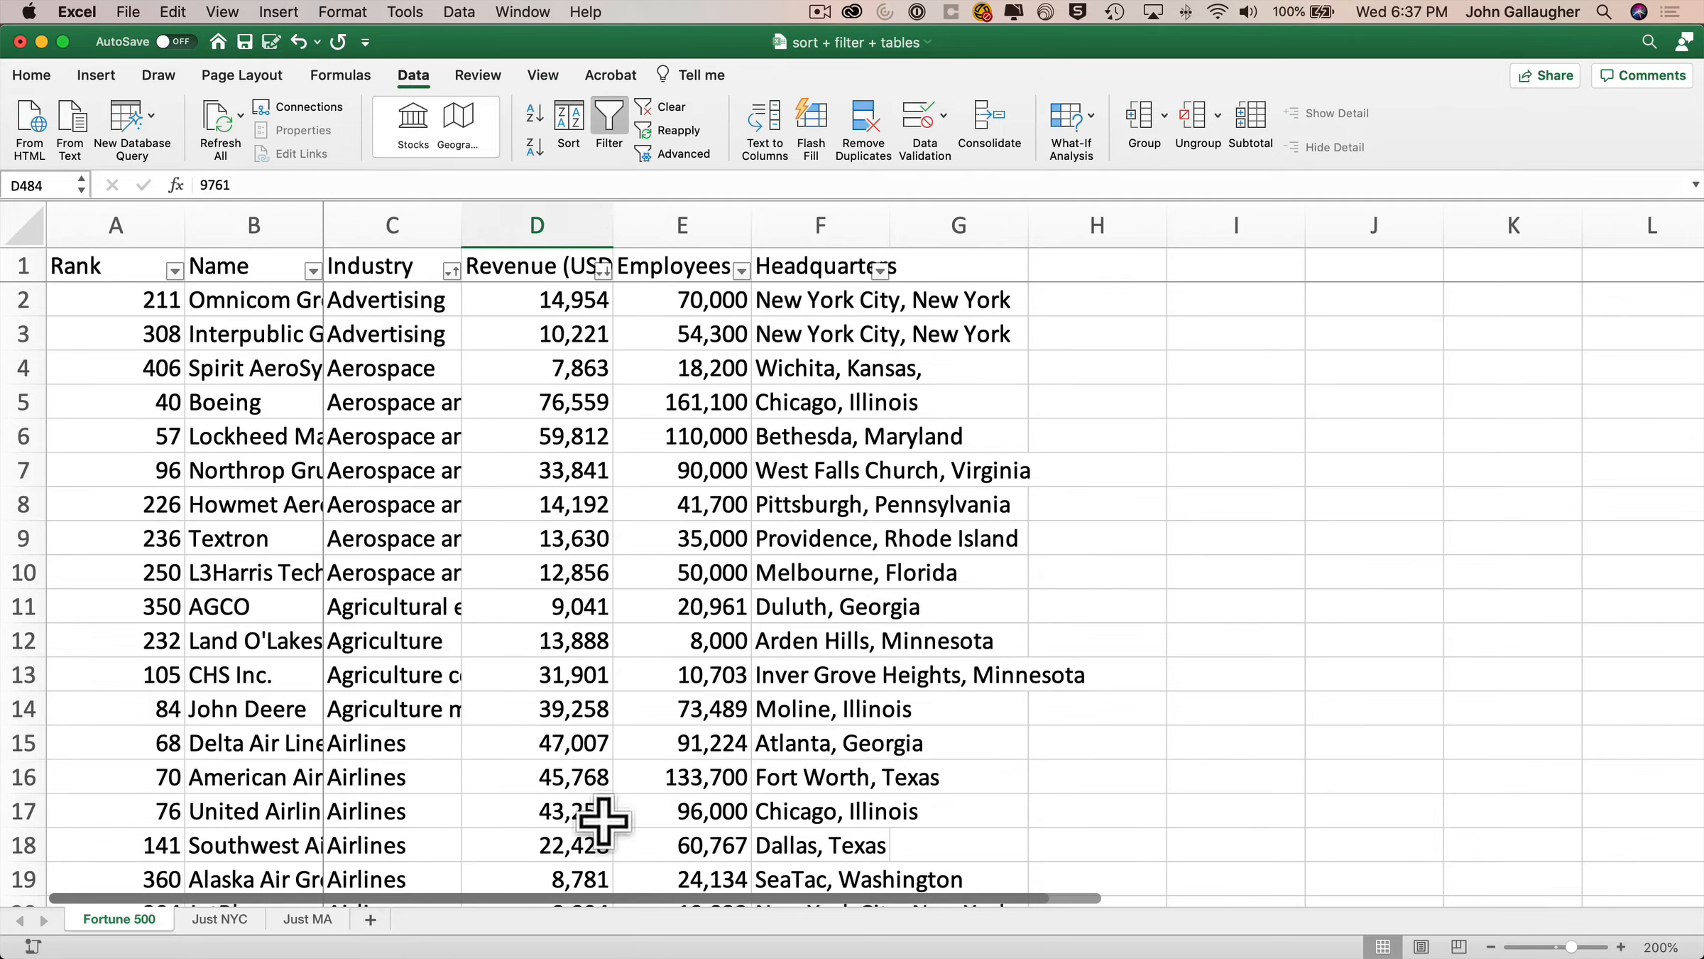
- Clear the two-level sort and sort the company list by Rank in ascending order
{"action": "left_click", "coordinate": [674, 111]}
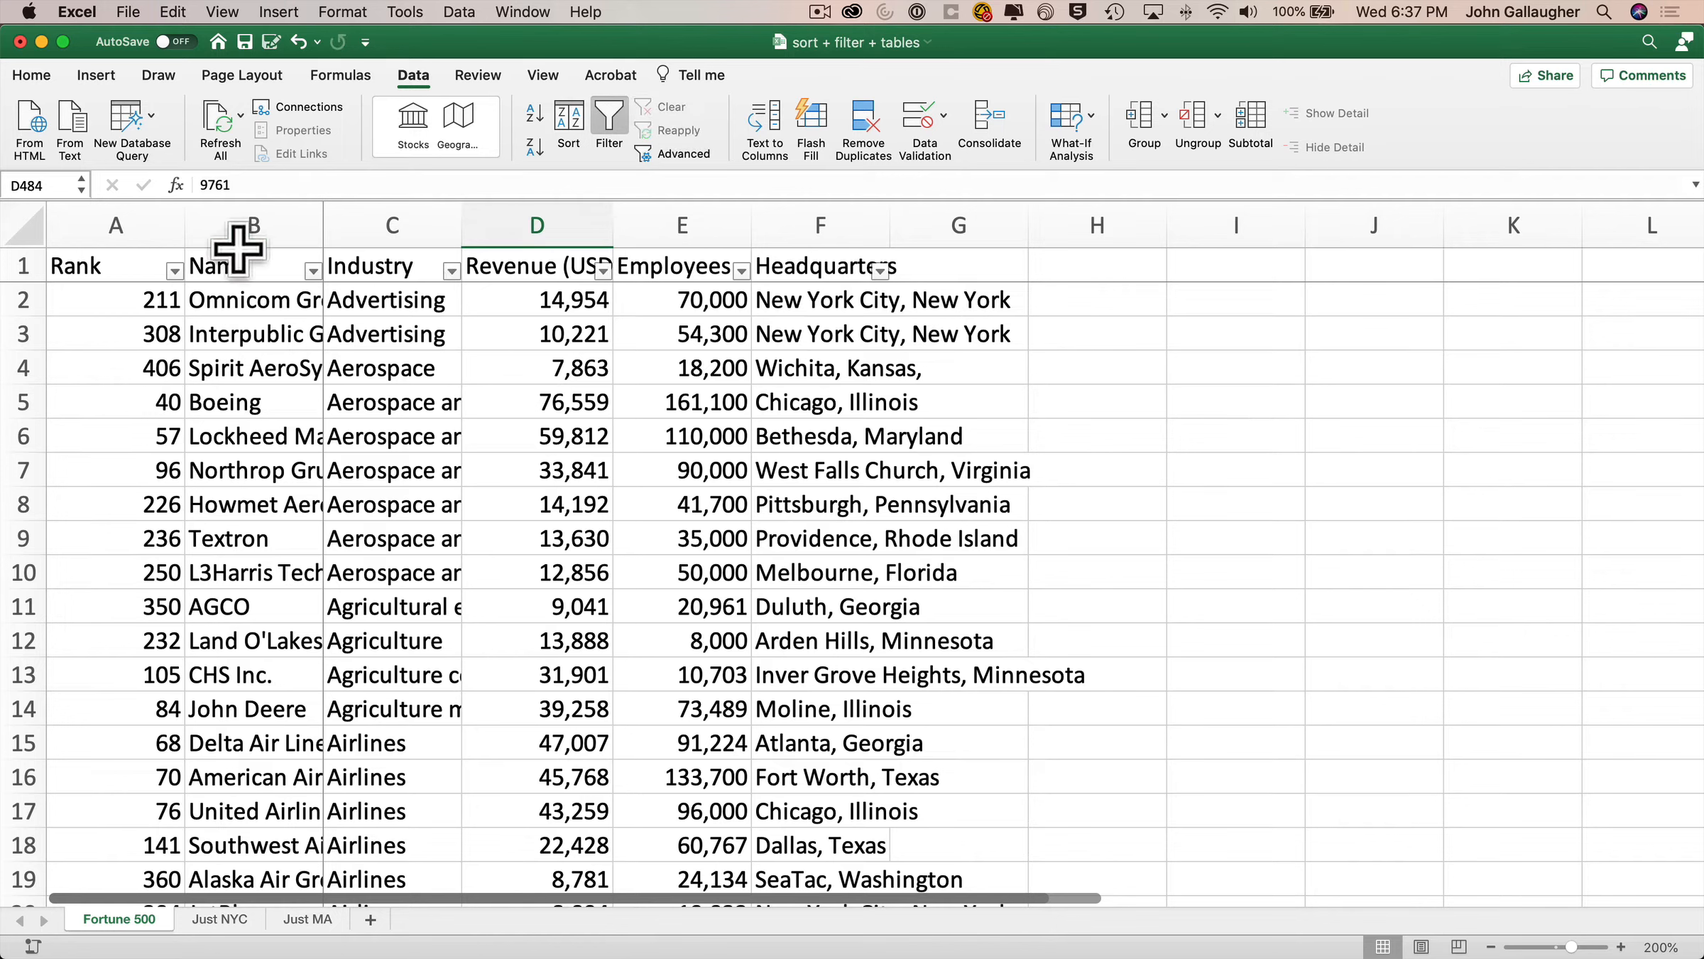
{"action": "left_click", "coordinate": [174, 272]}
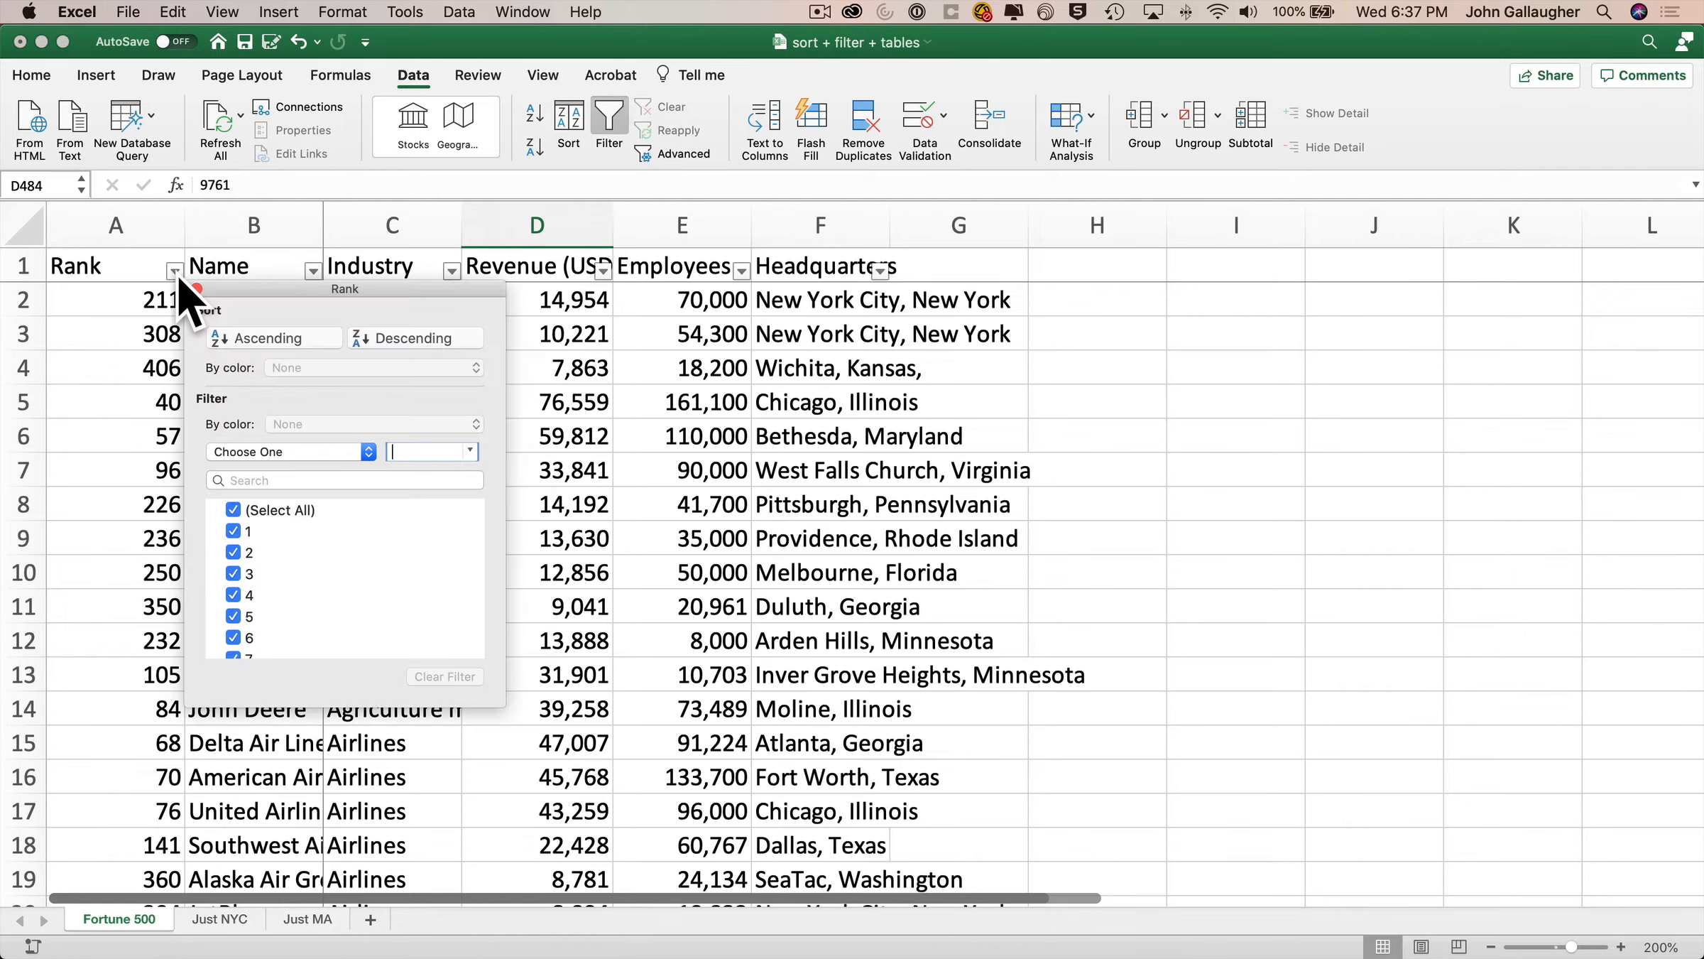
{"action": "left_click", "coordinate": [262, 337]}
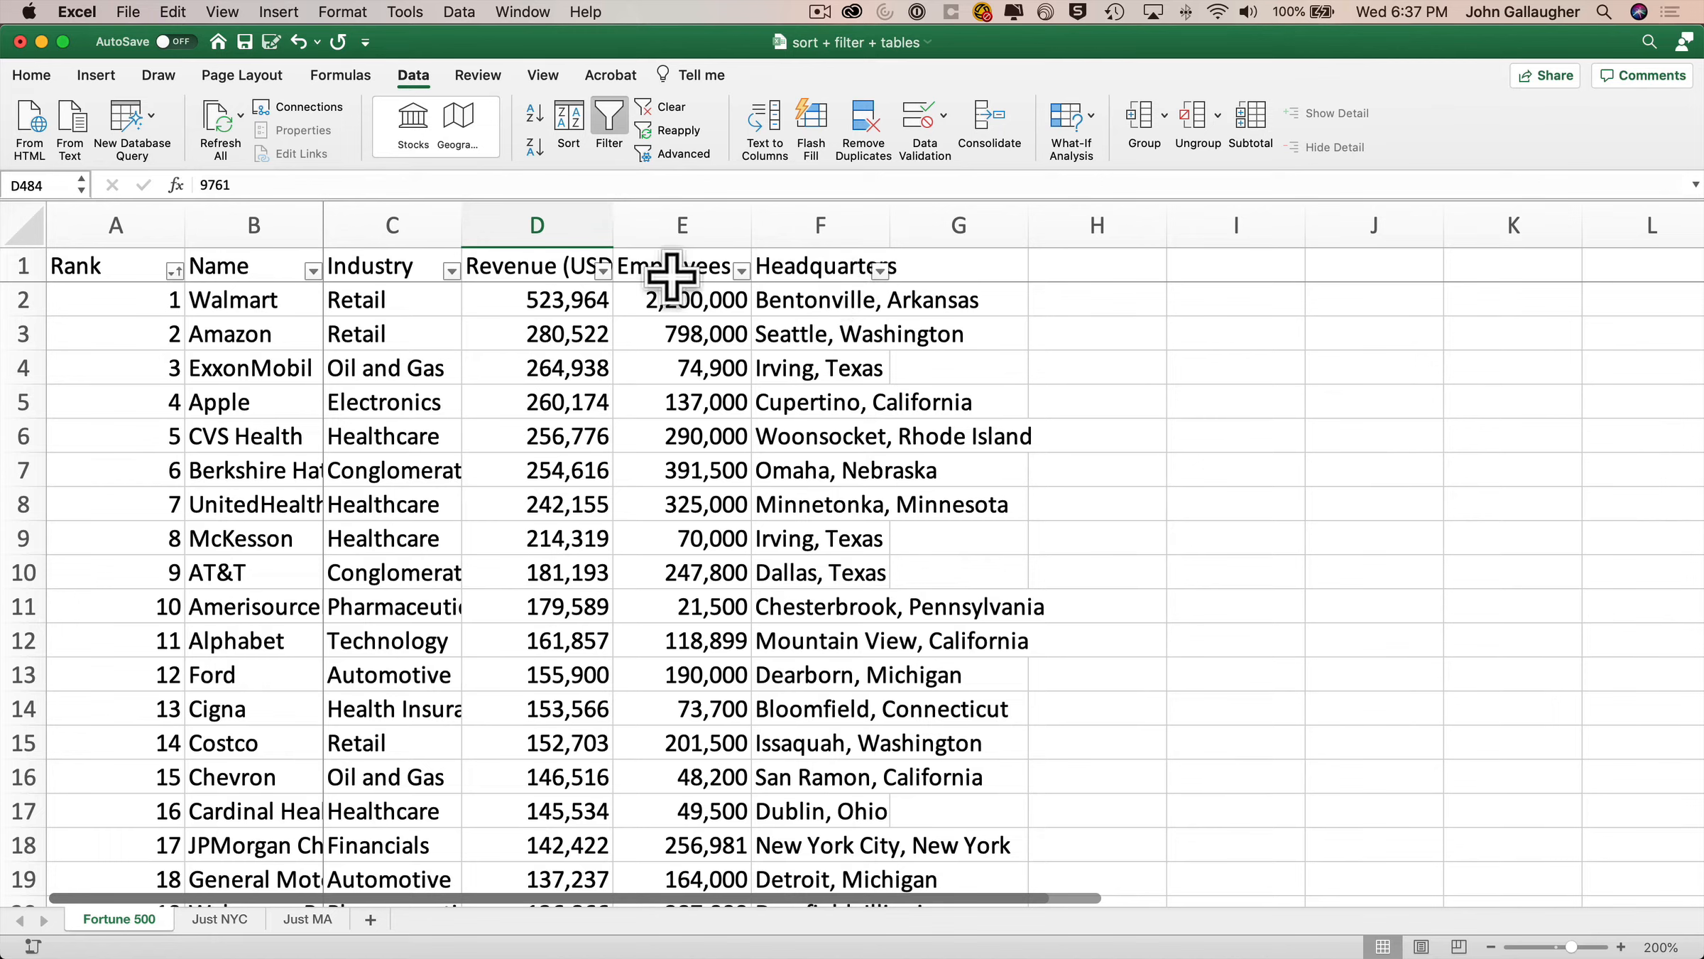
- Filter the Revenue (USD millions) column to values less than or equal to 6000 and move the filter window clear of the data
{"action": "left_click", "coordinate": [603, 270]}
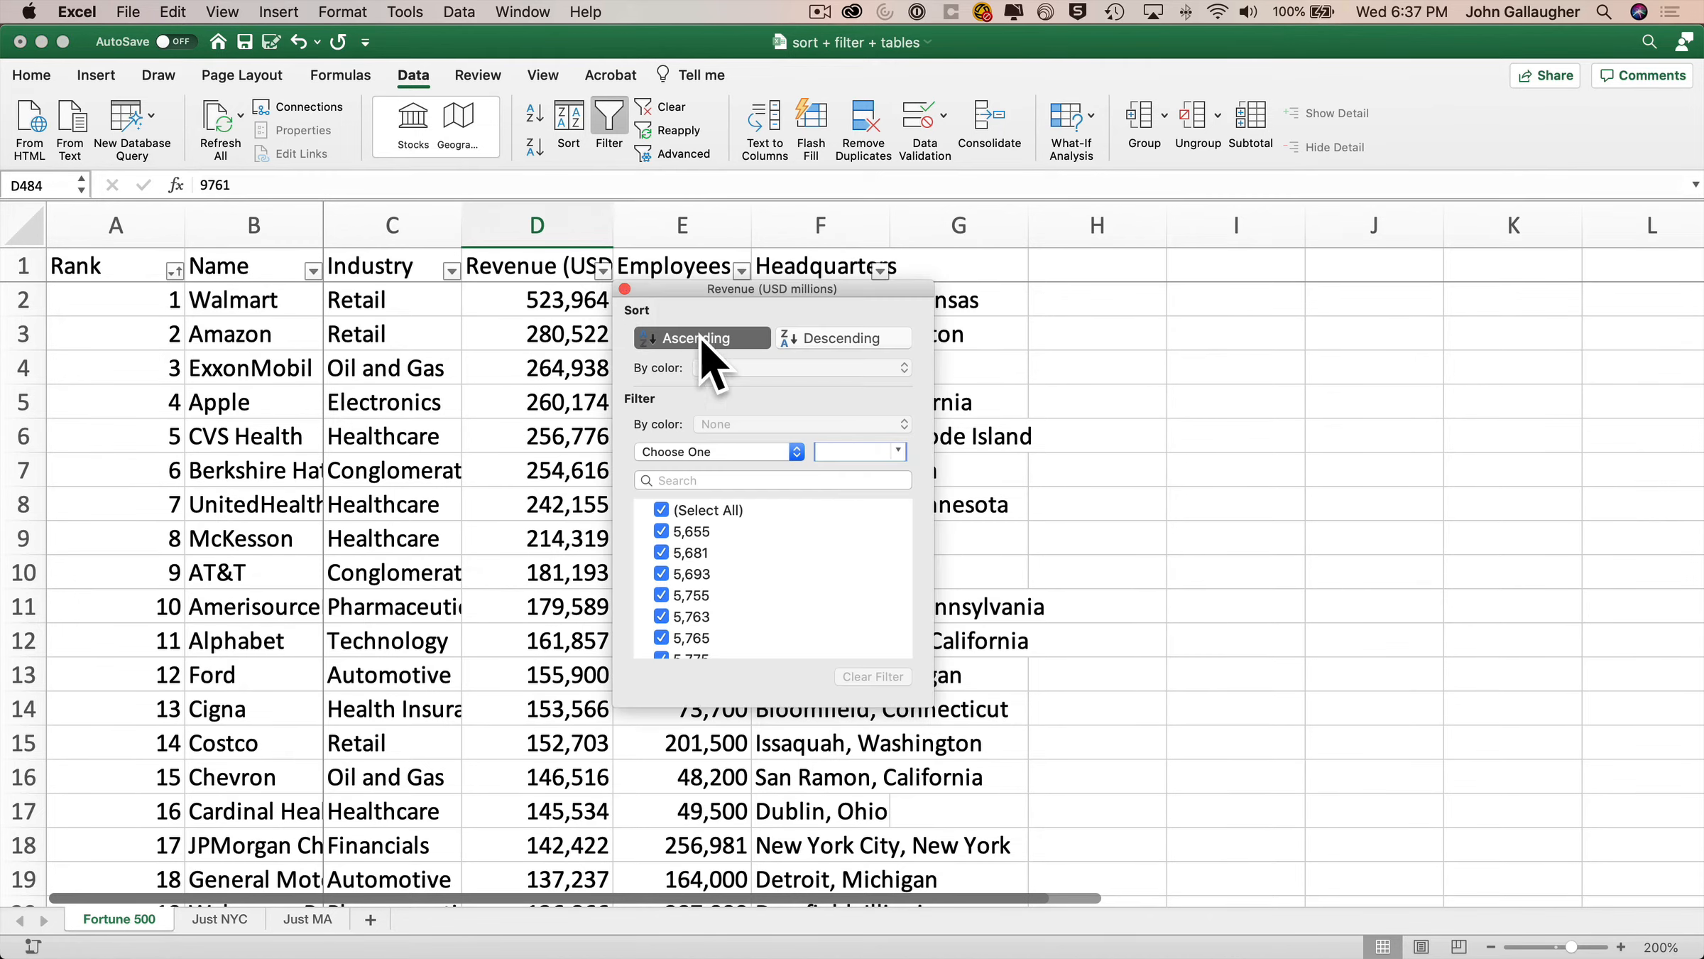
{"action": "left_click", "coordinate": [727, 452]}
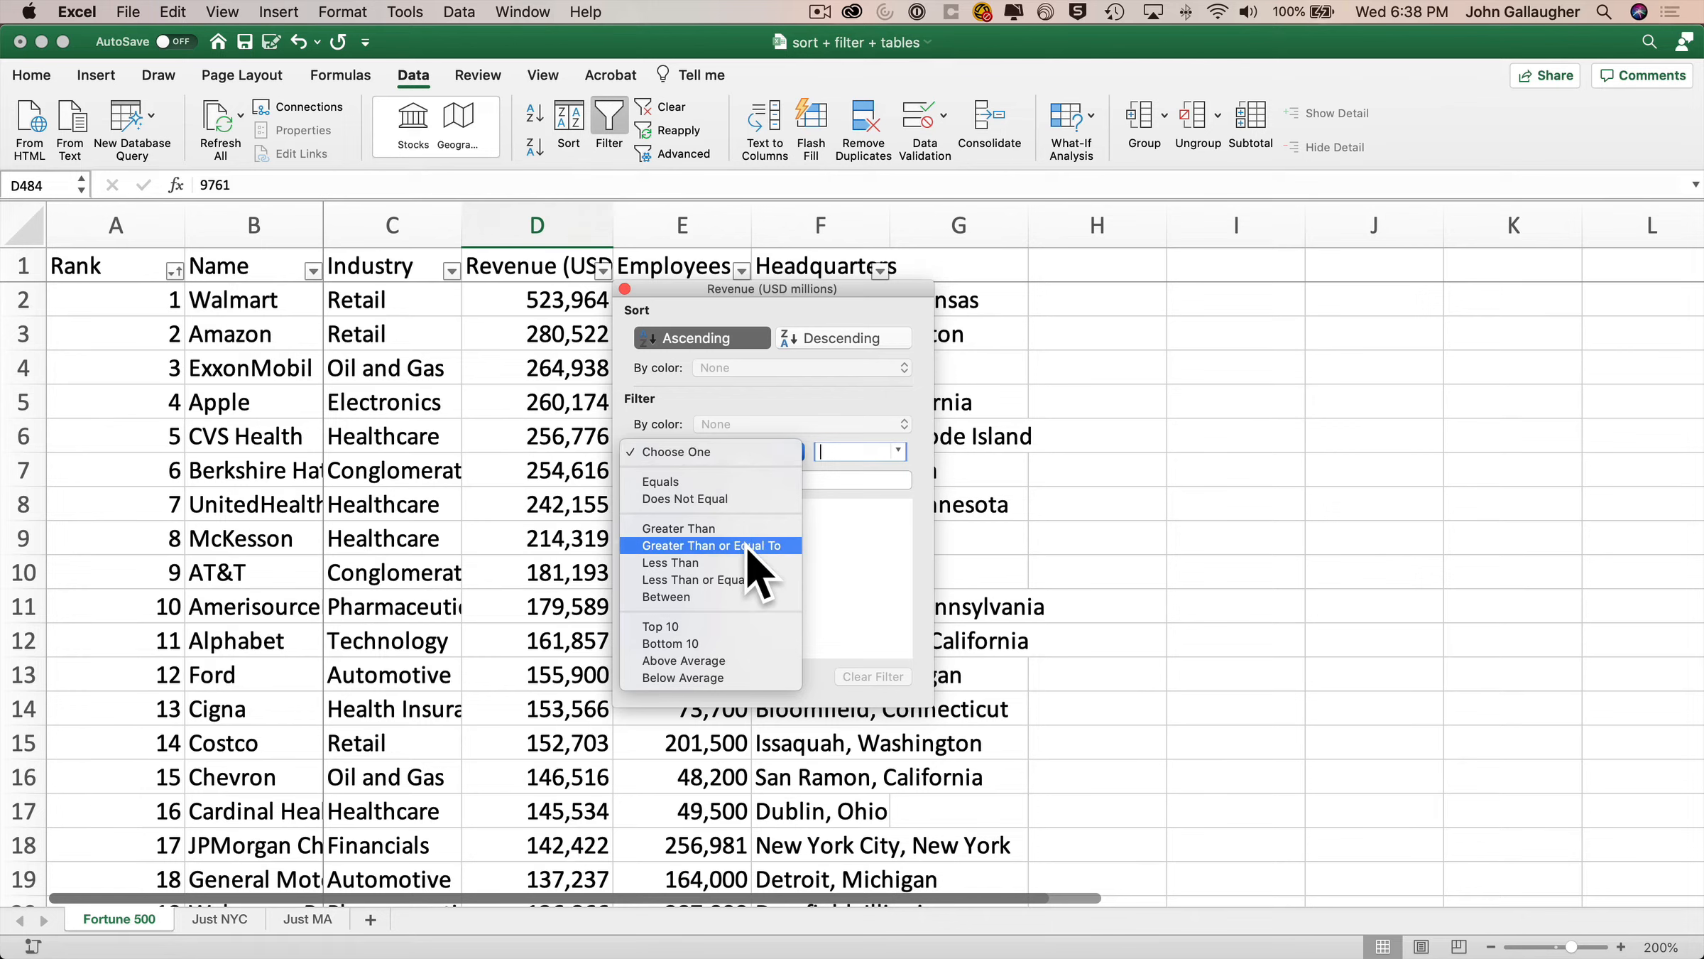
{"action": "left_click", "coordinate": [749, 579]}
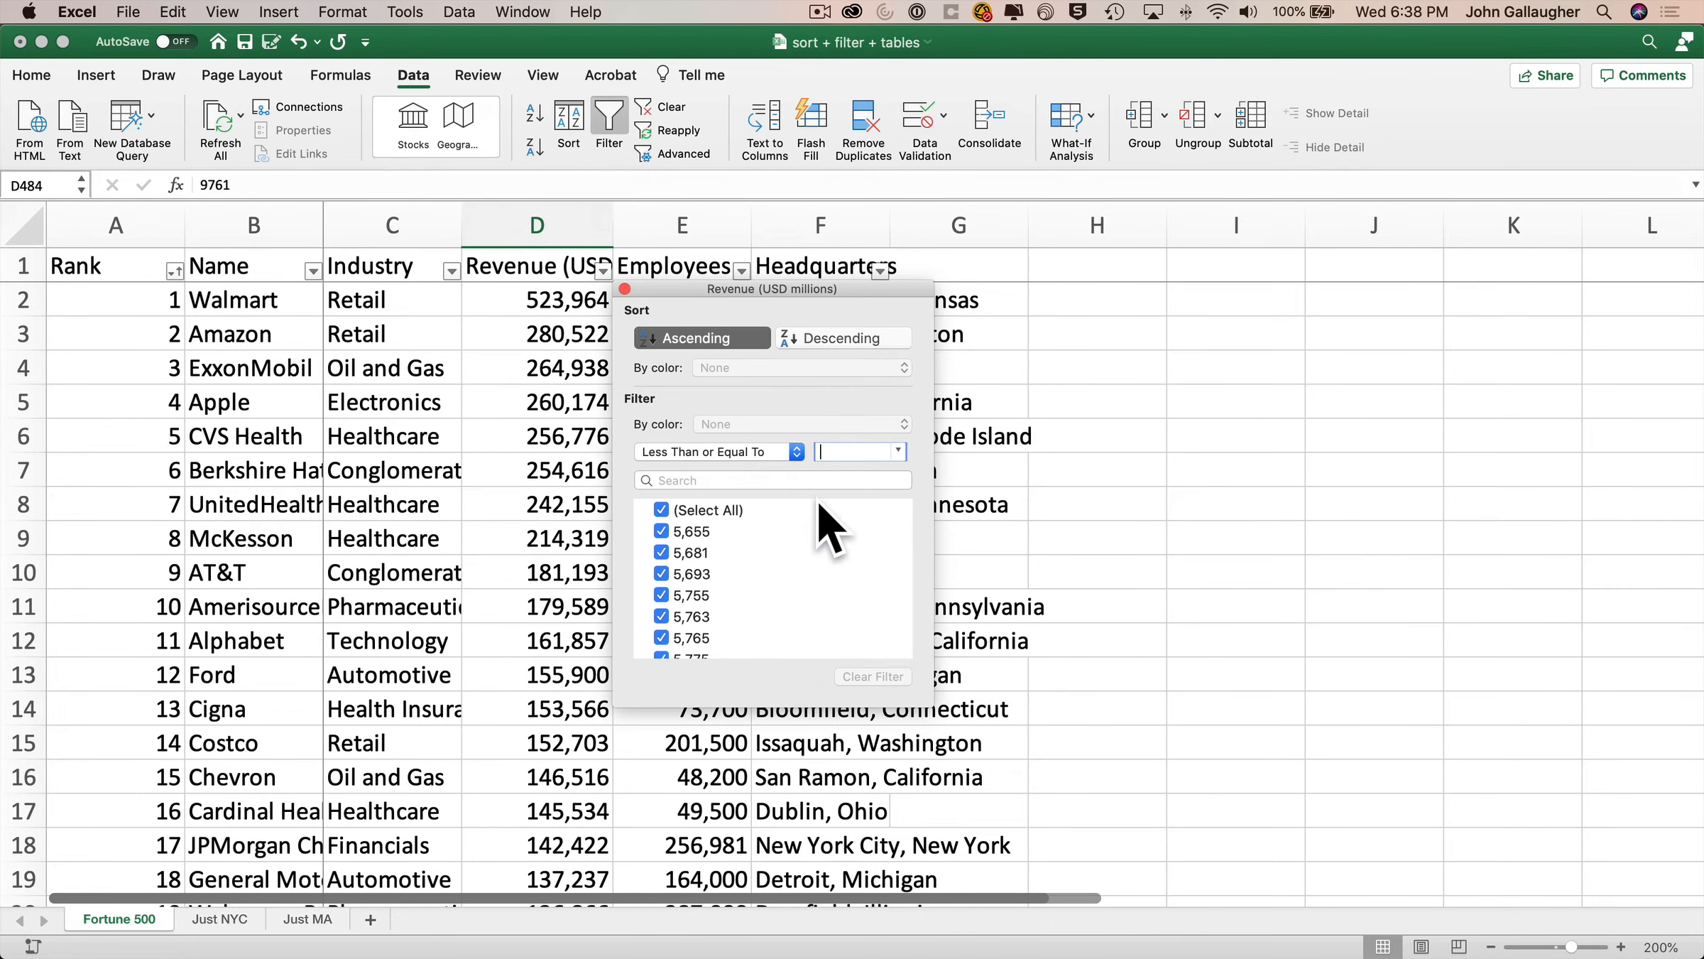
{"action": "type", "text": "6000"}
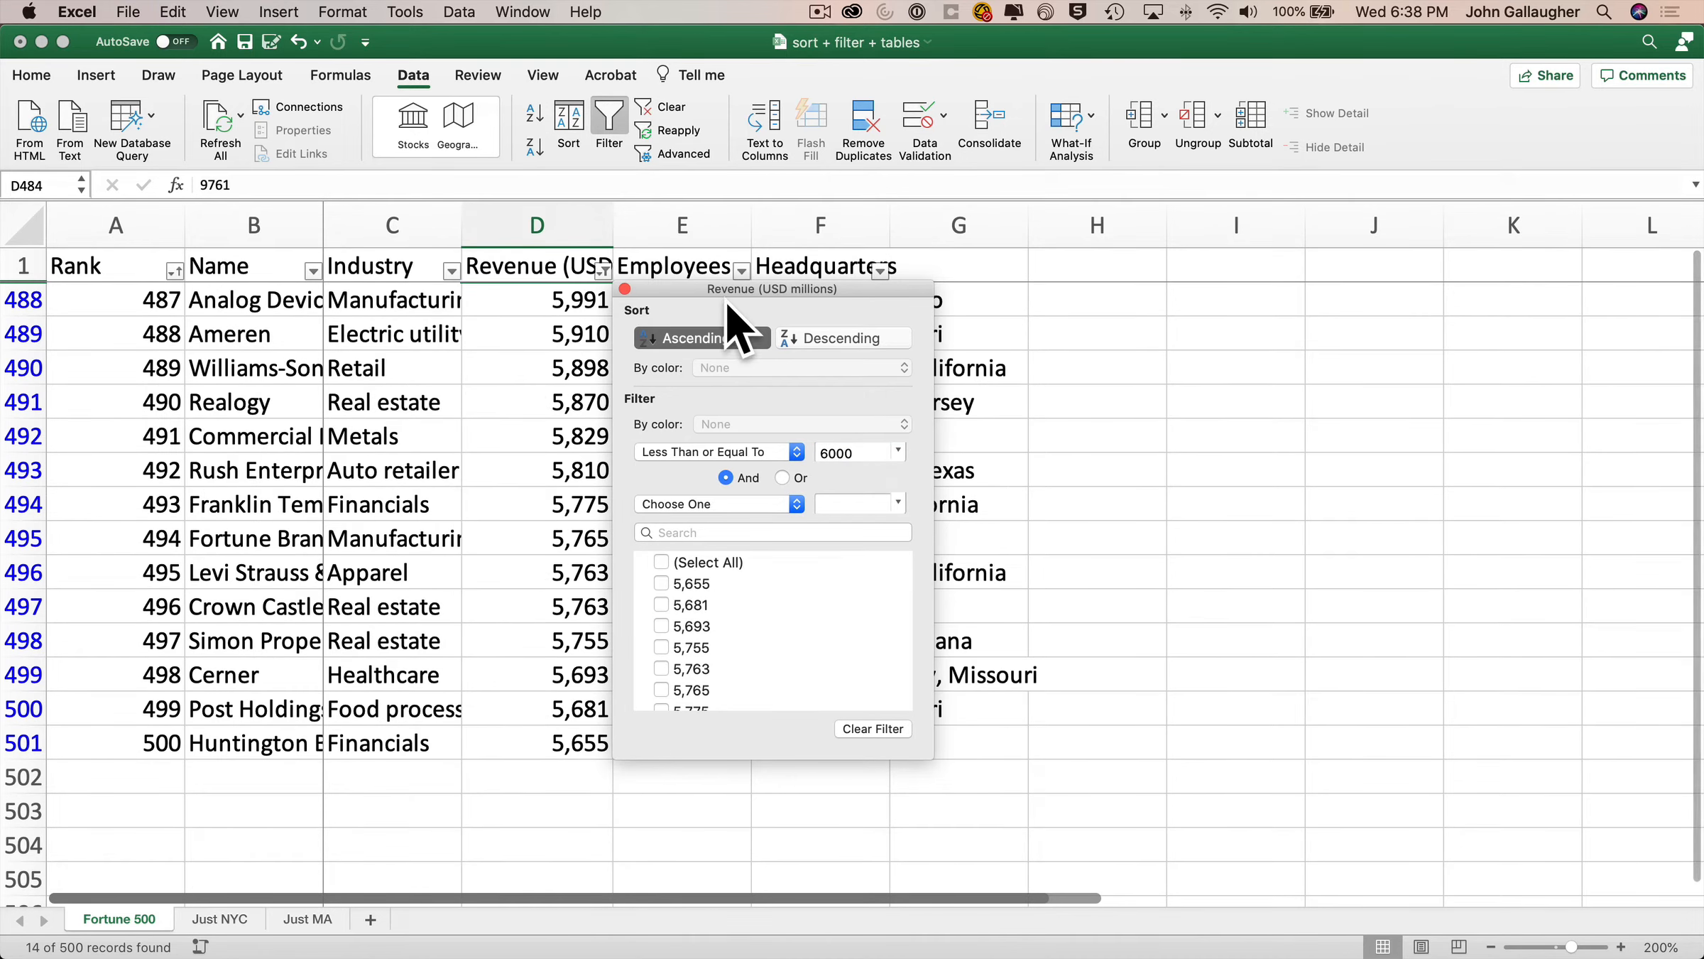
{"action": "left_click_drag", "start_coordinate": [663, 286], "coordinate": [1255, 382]}
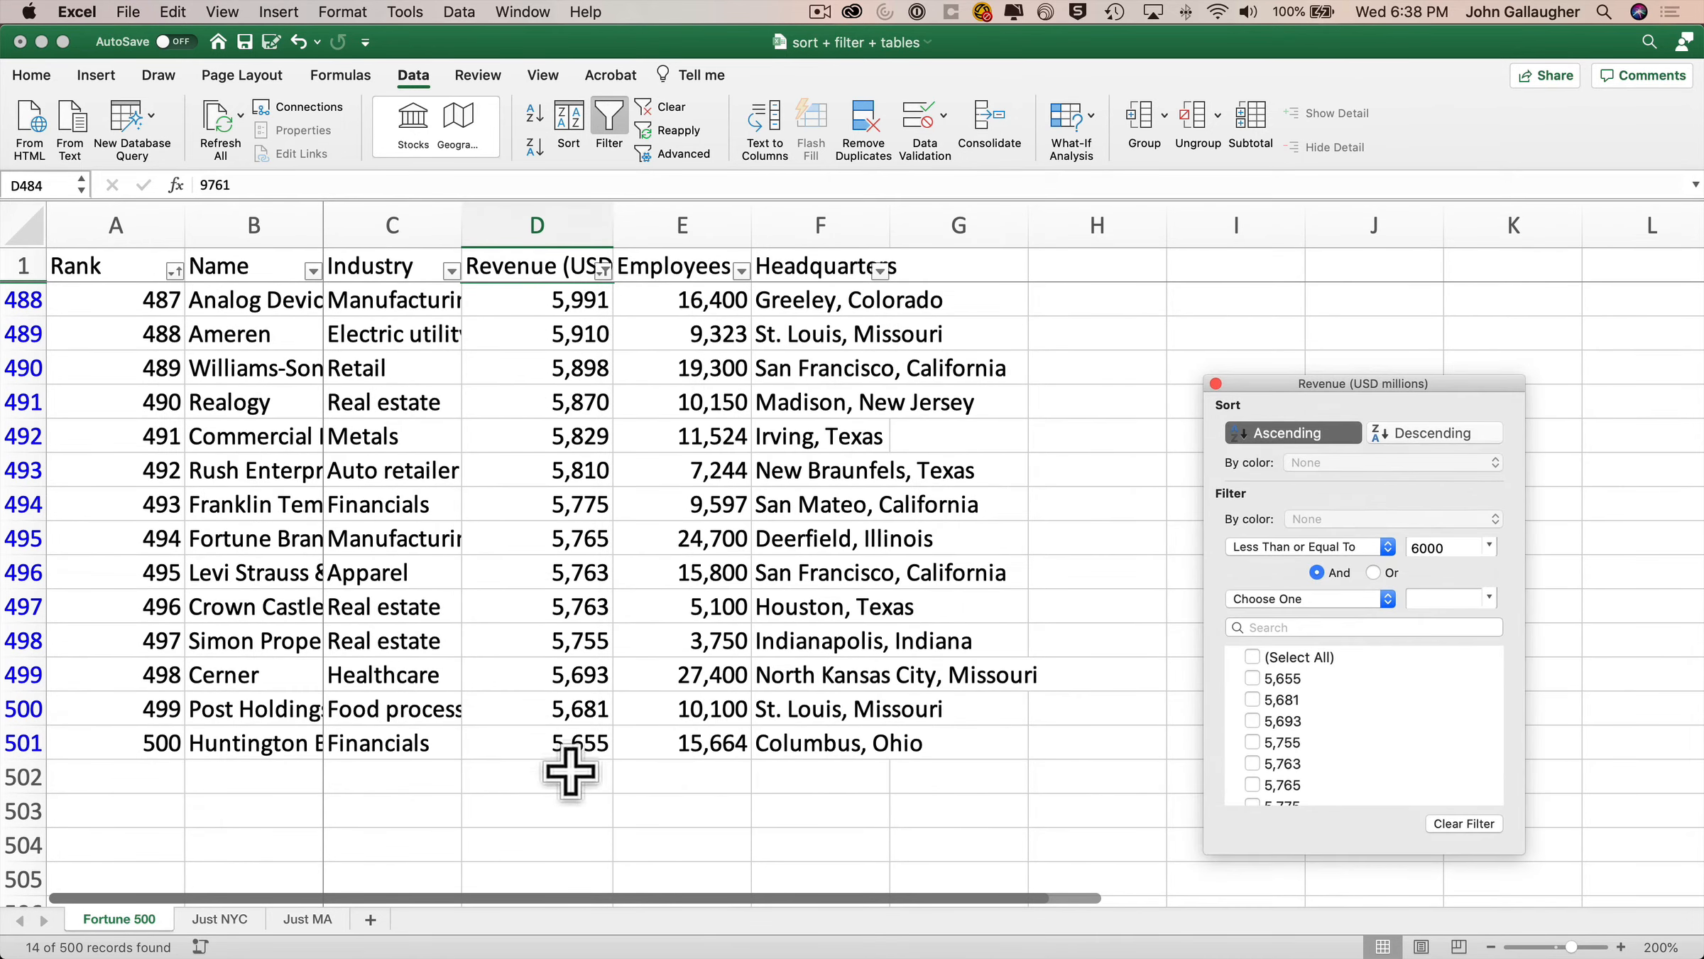
- Change the revenue filter to values greater than or equal to 500,000 and close the filter window
{"action": "left_click", "coordinate": [1382, 548]}
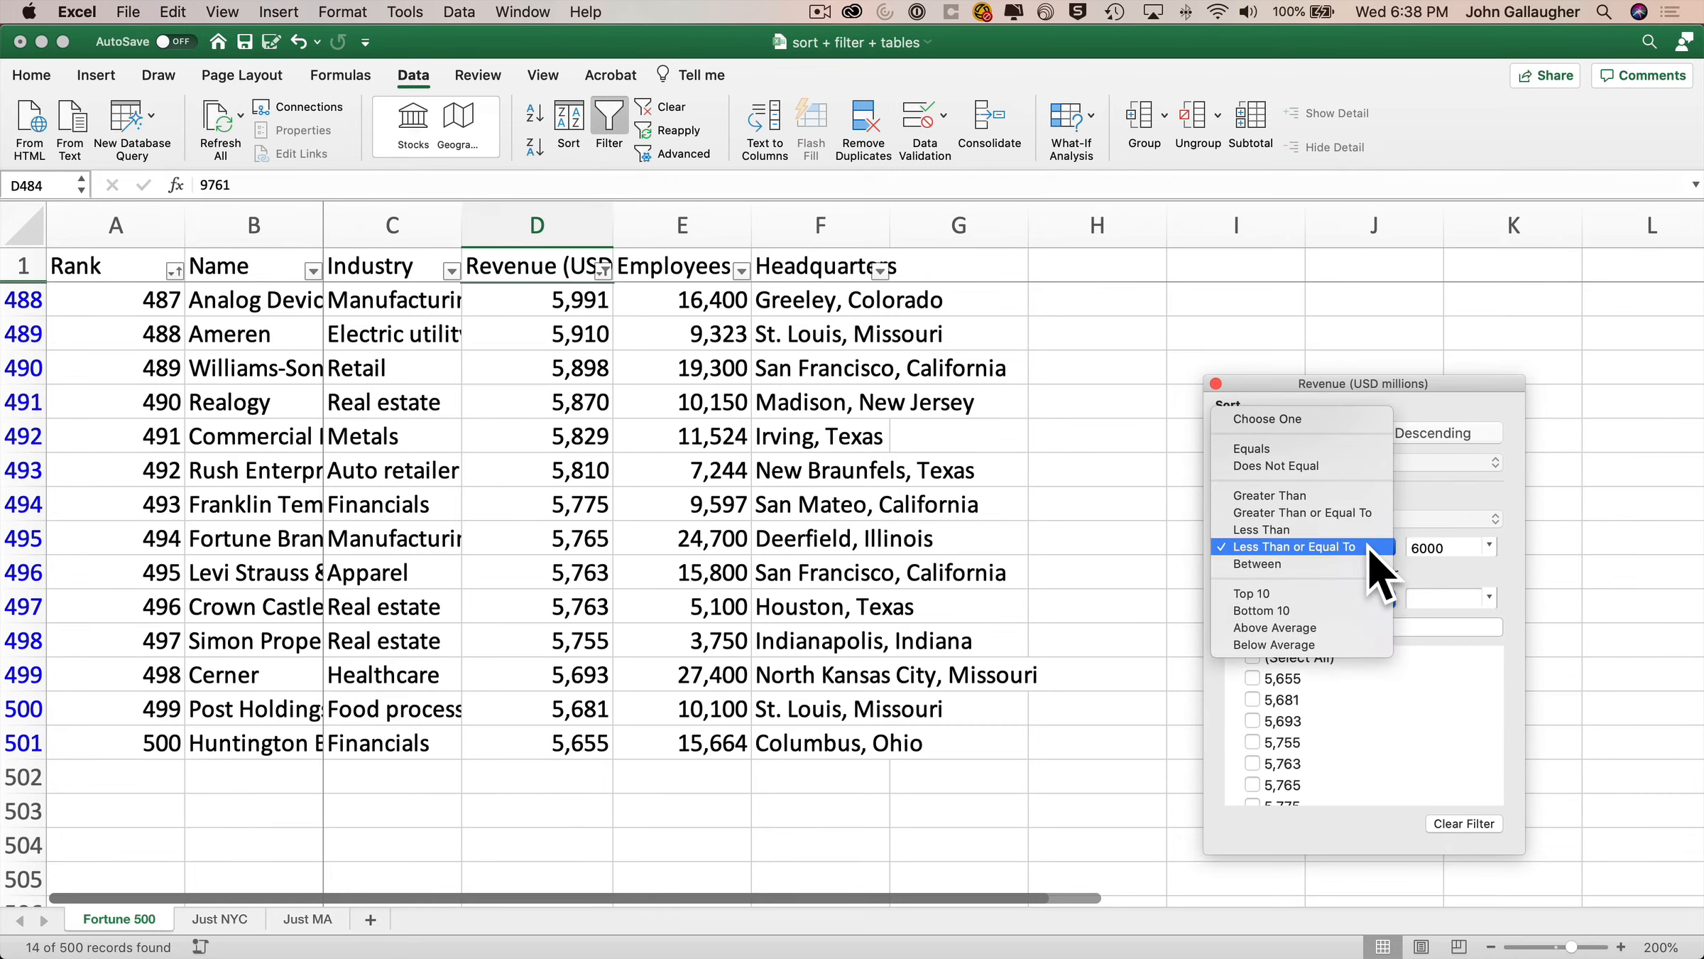
{"action": "left_click", "coordinate": [1377, 517]}
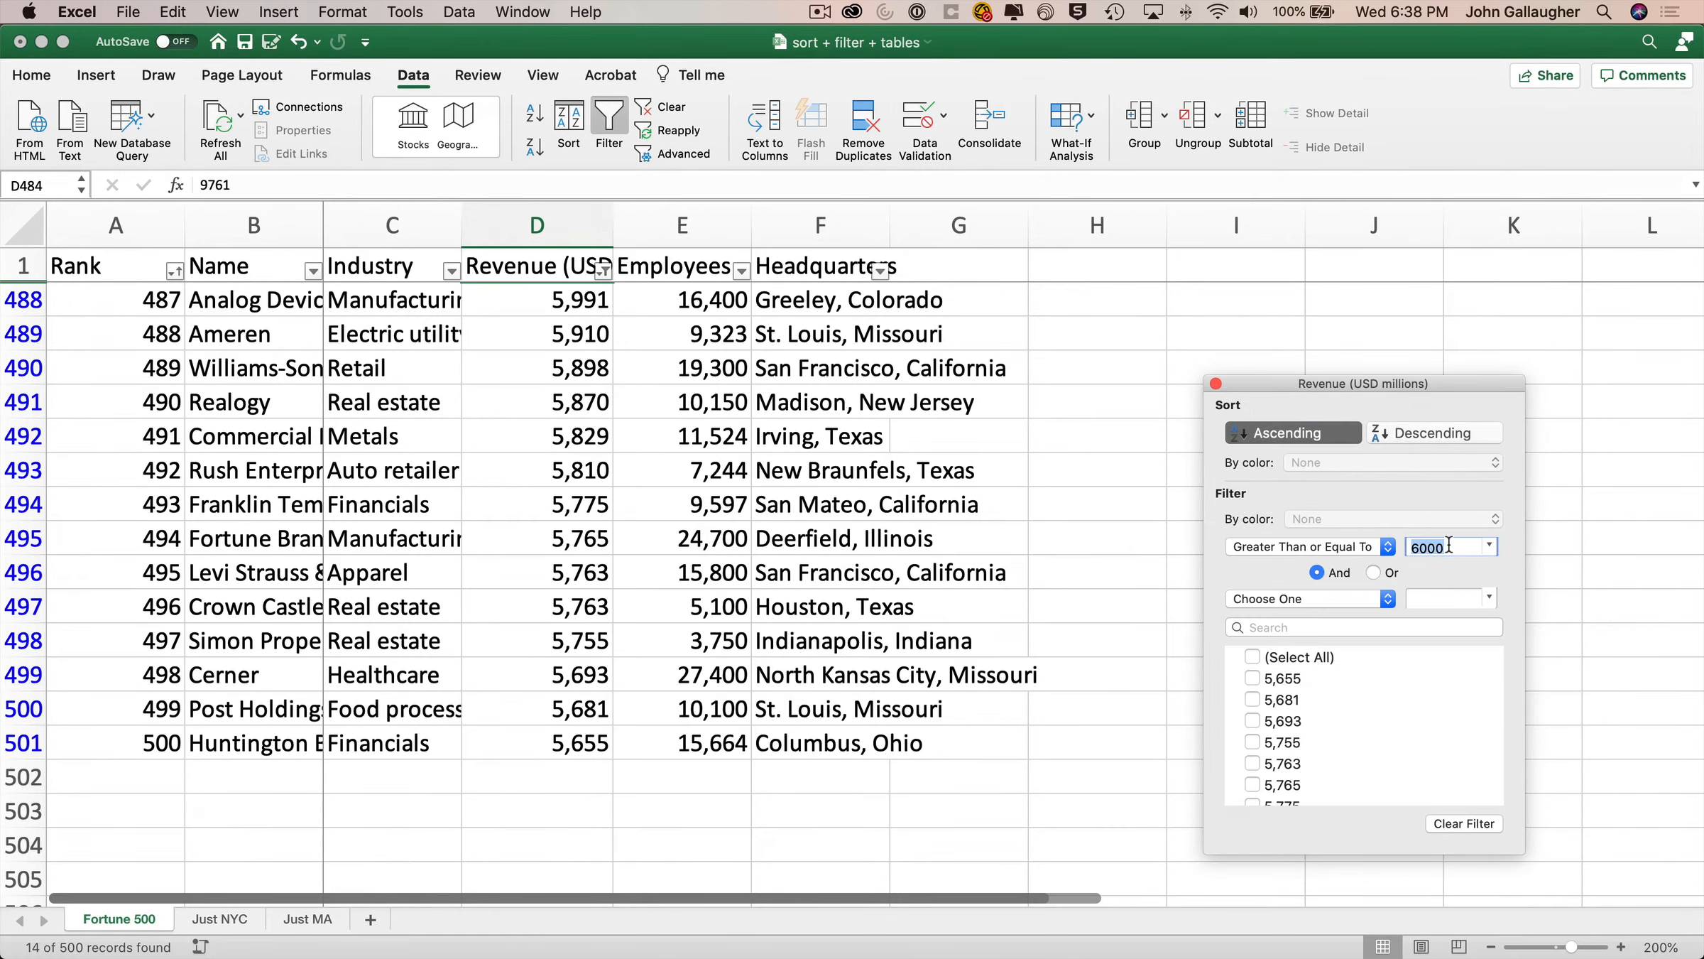
{"action": "type", "text": "500,000"}
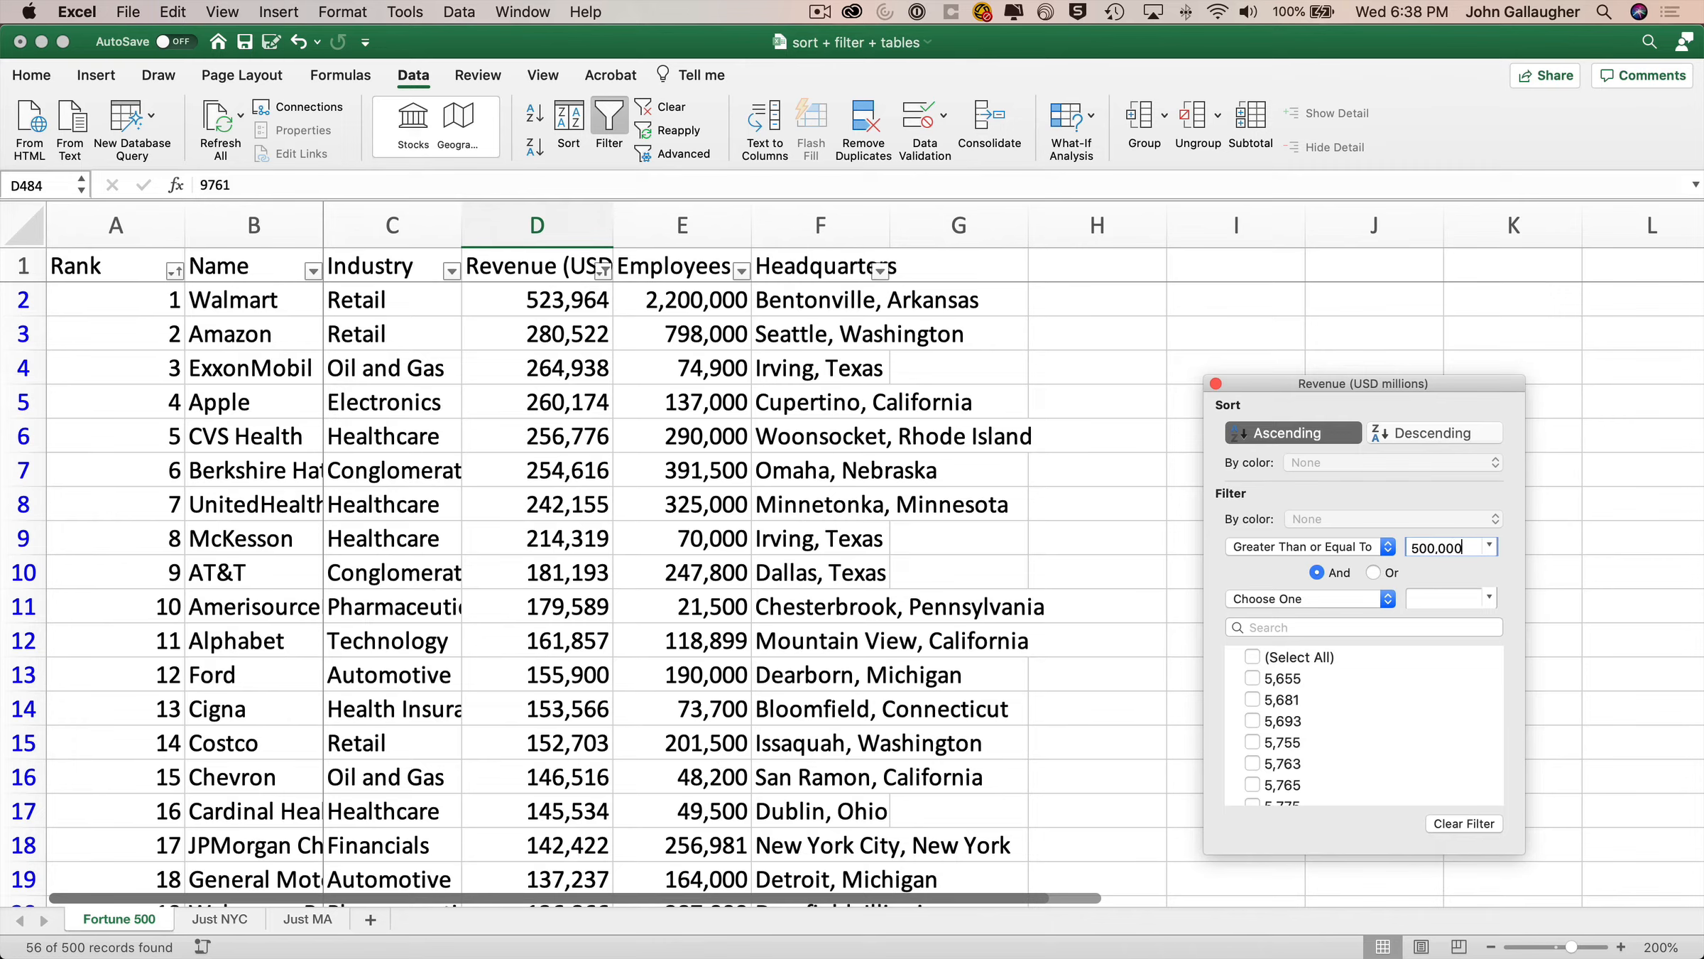
{"action": "key", "text": "Tab"}
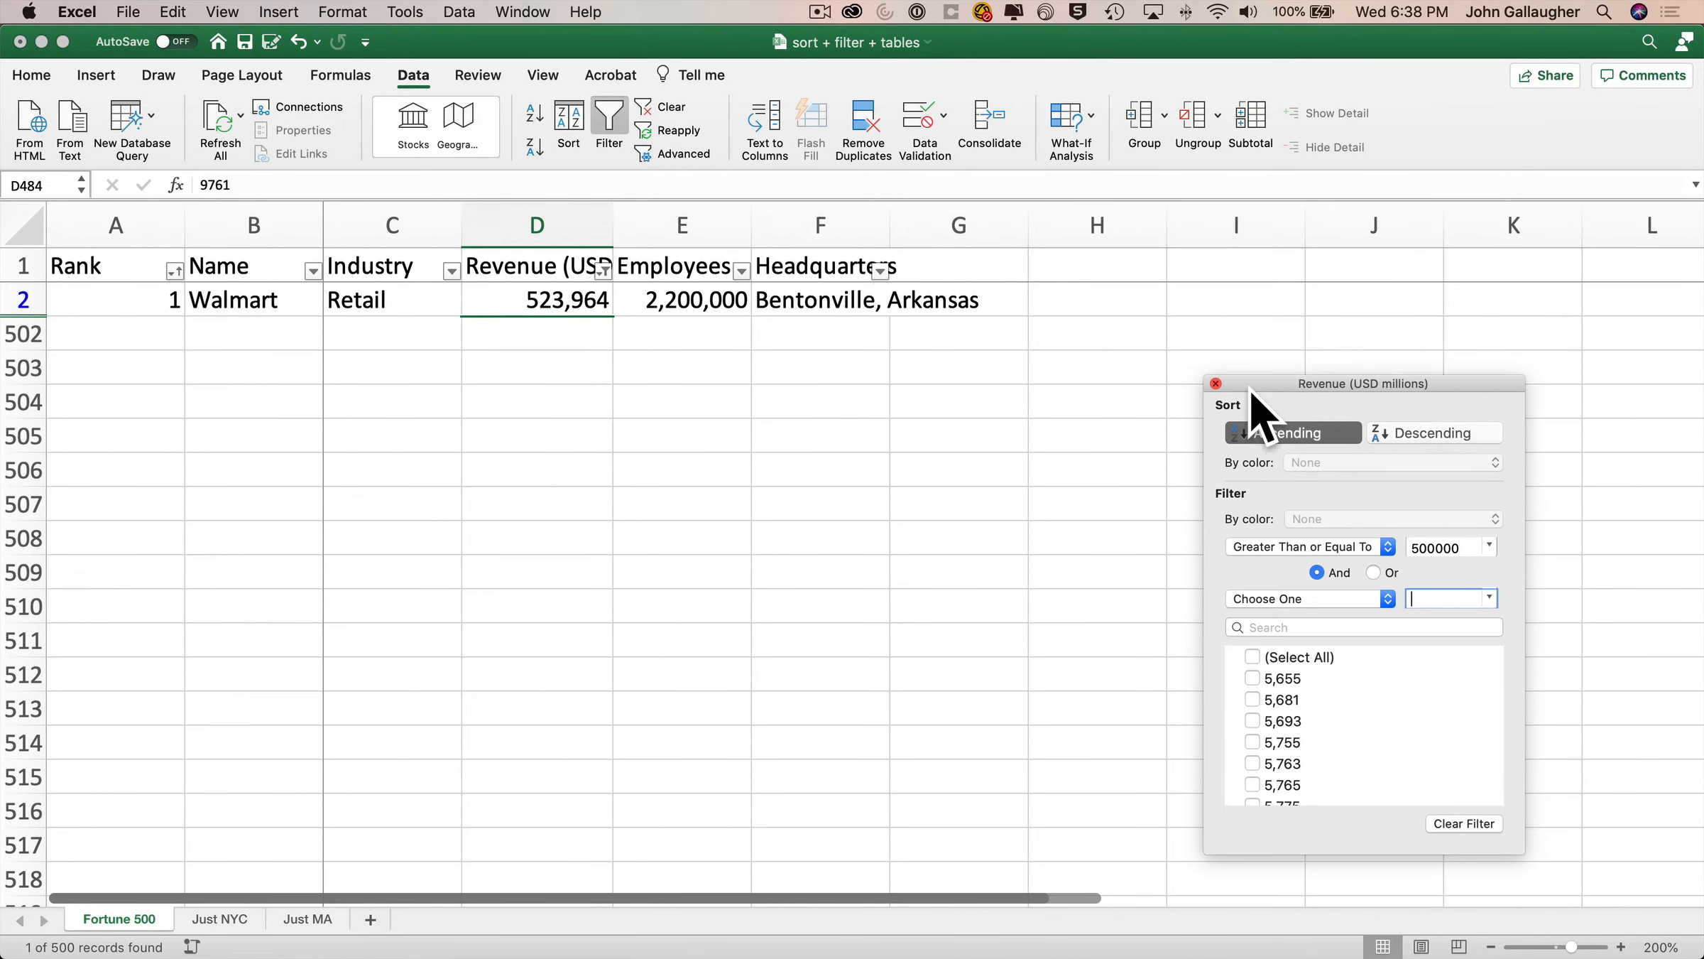
{"action": "left_click", "coordinate": [1216, 383]}
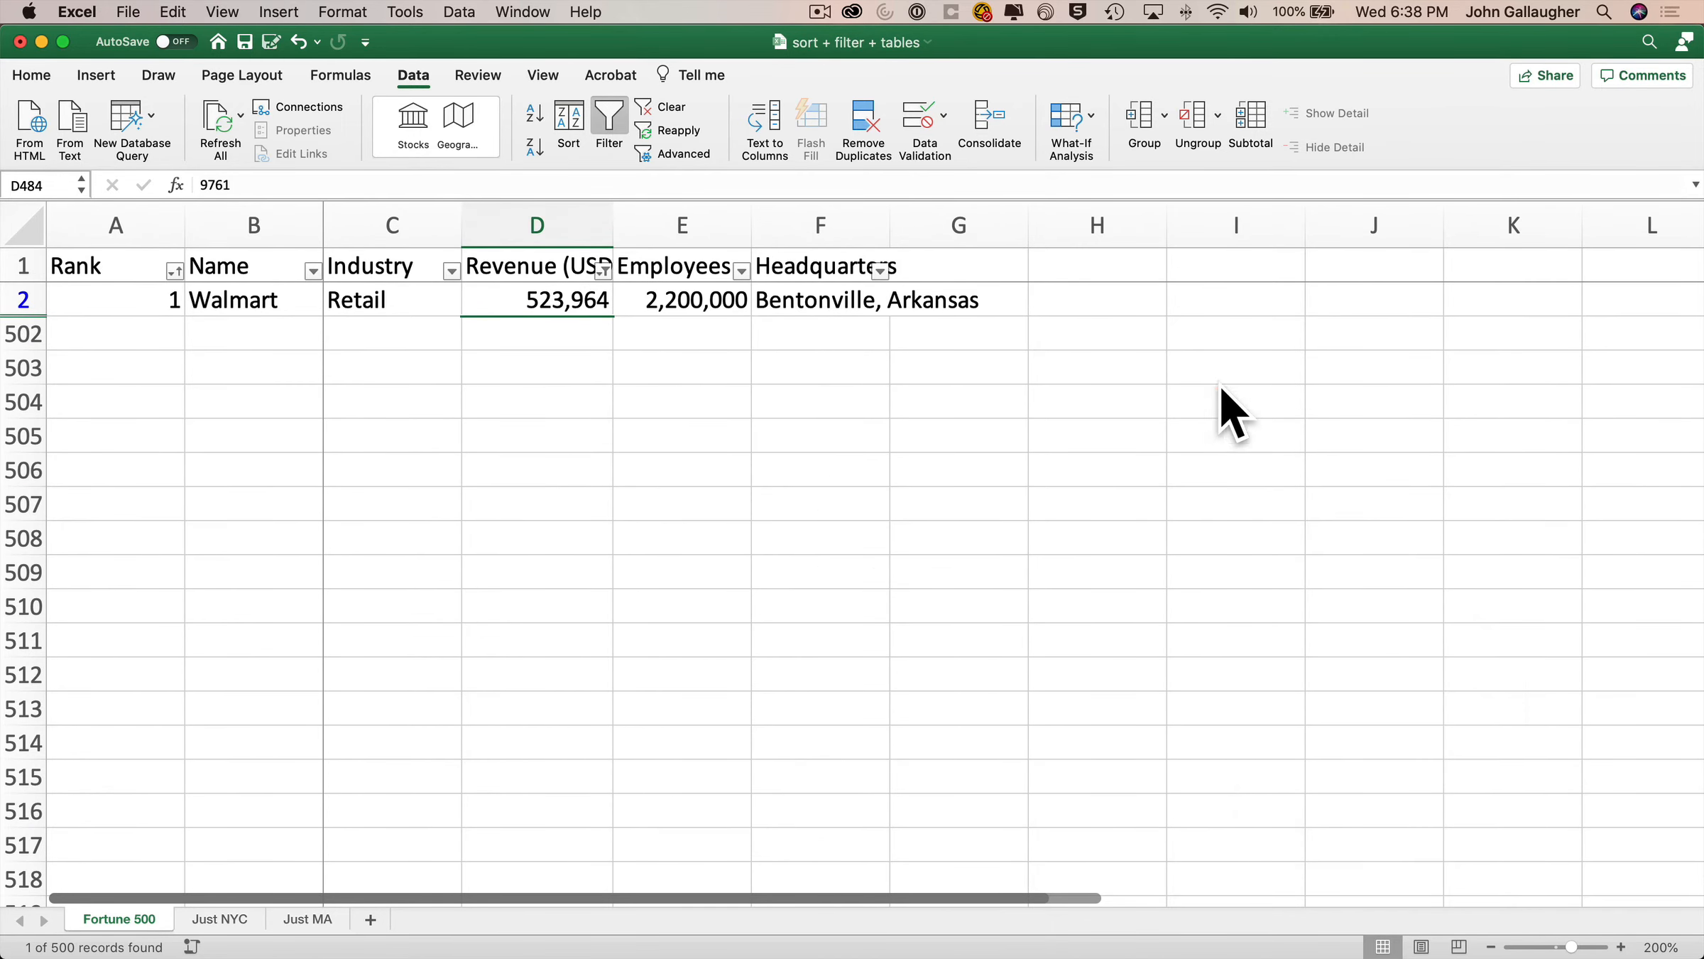
- Clear the revenue filter and turn off filtering on the Fortune 500 sheet
{"action": "left_click", "coordinate": [650, 110]}
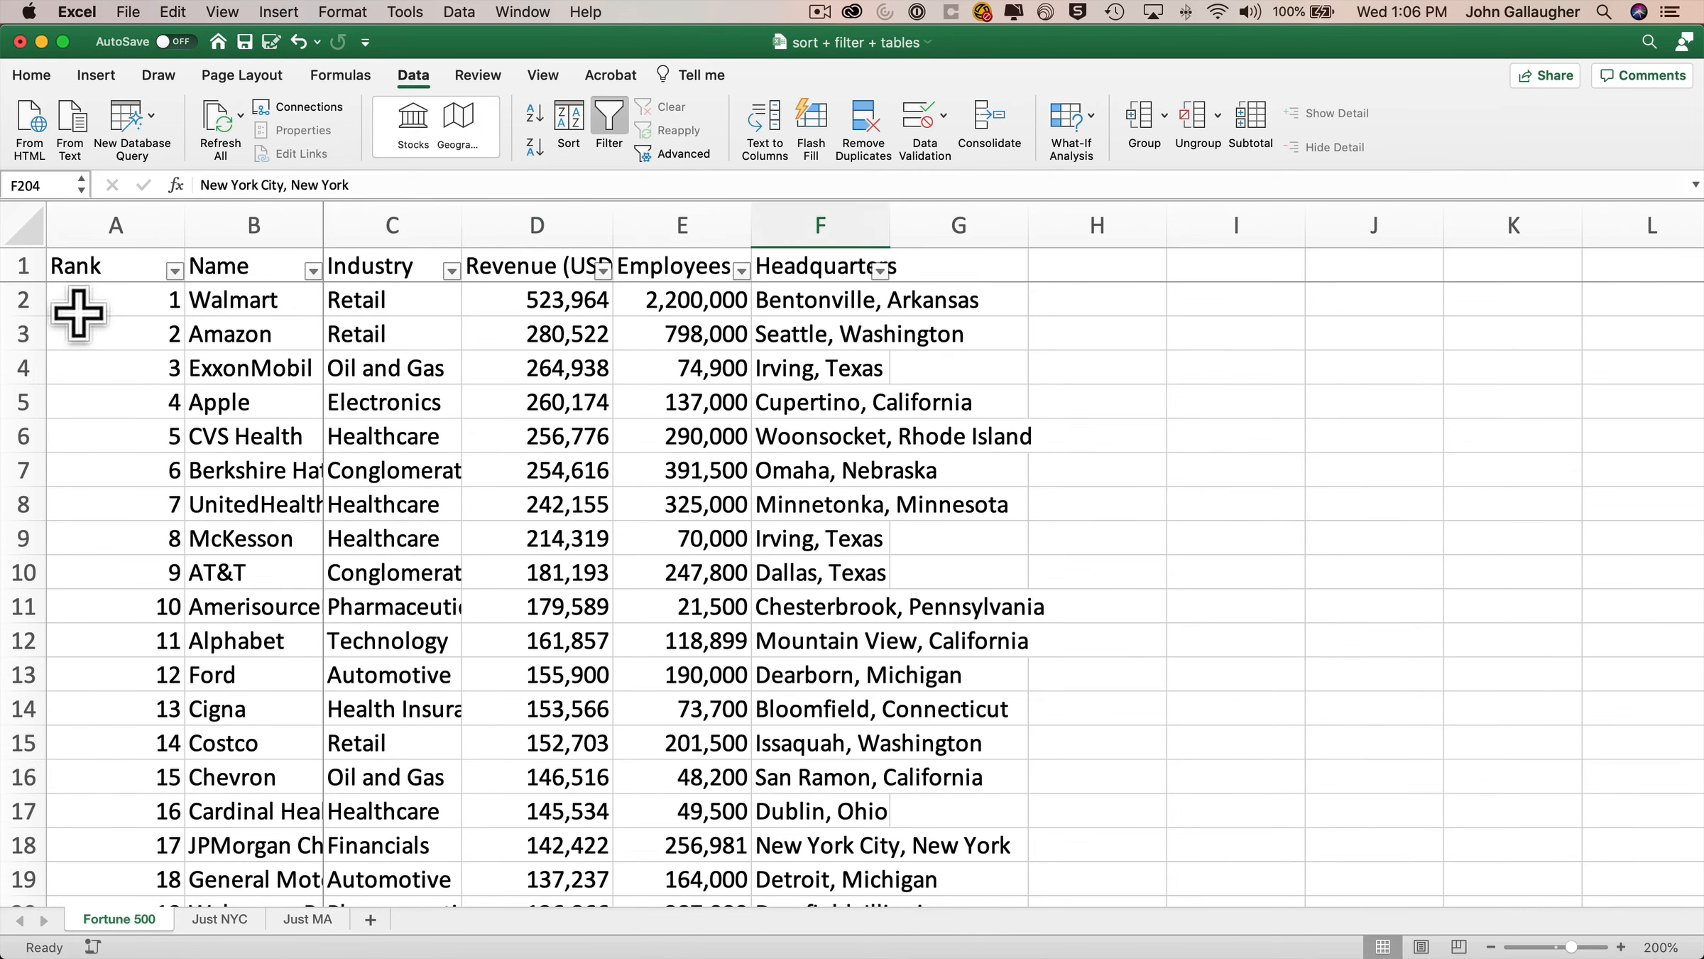
{"action": "left_click", "coordinate": [605, 116]}
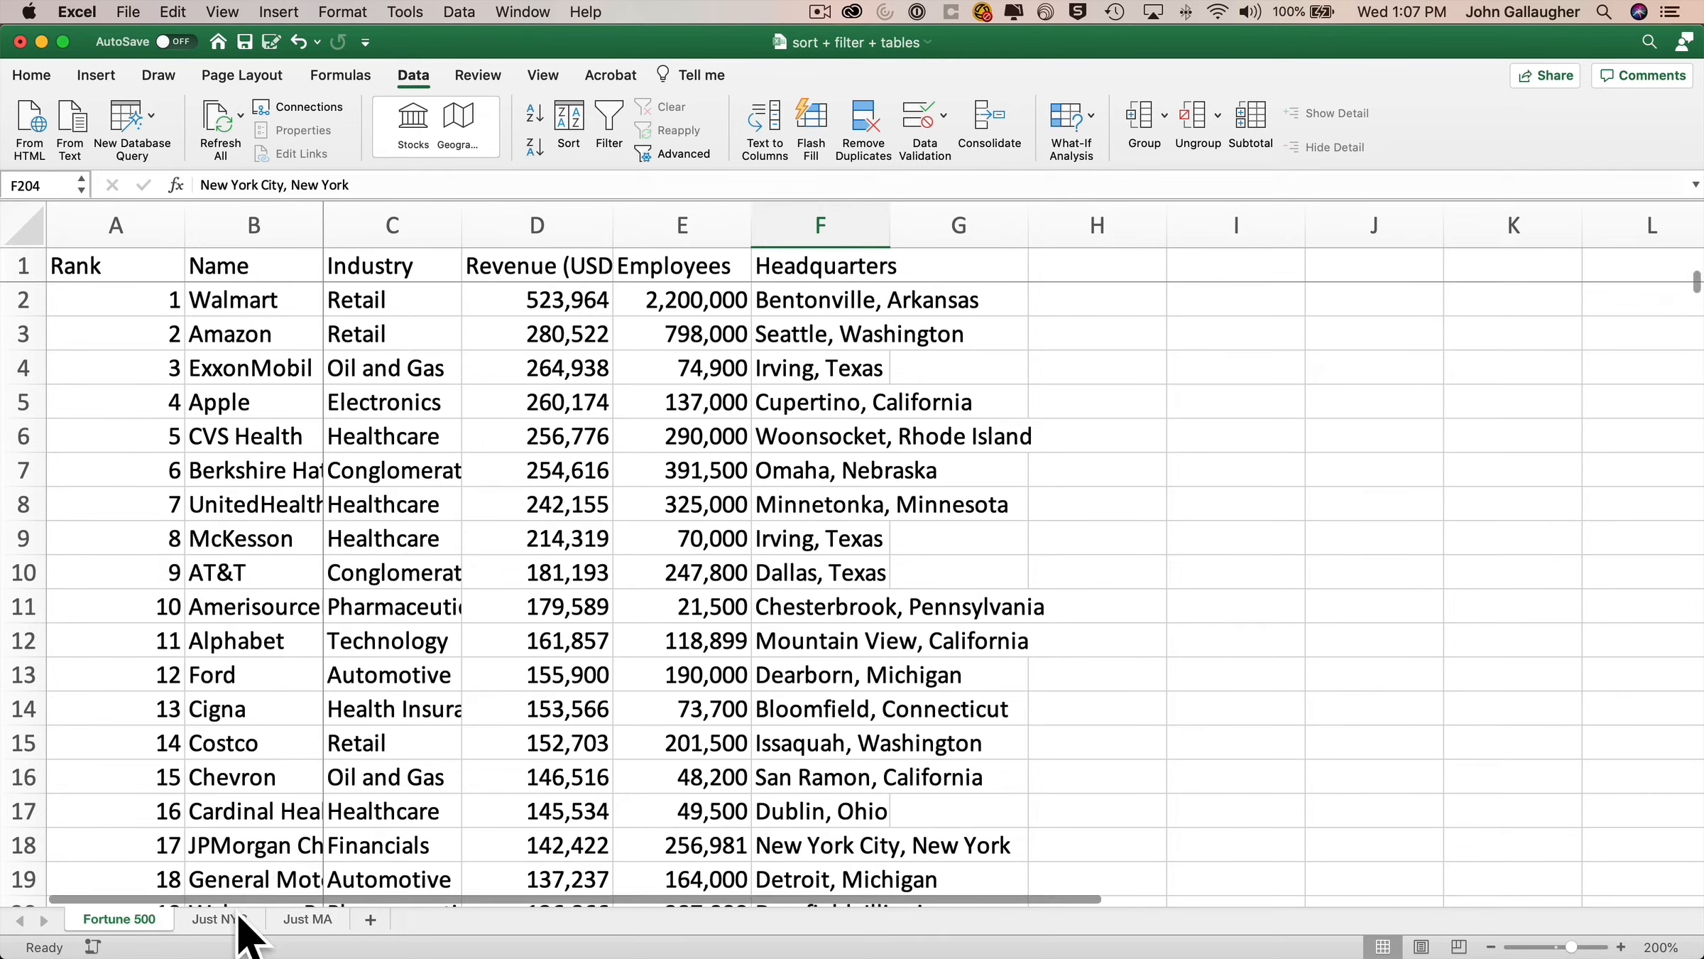
- On the Just MA sheet, copy the COUNT formula from A18 into F18 below the Headquarters column
{"action": "left_click", "coordinate": [309, 919]}
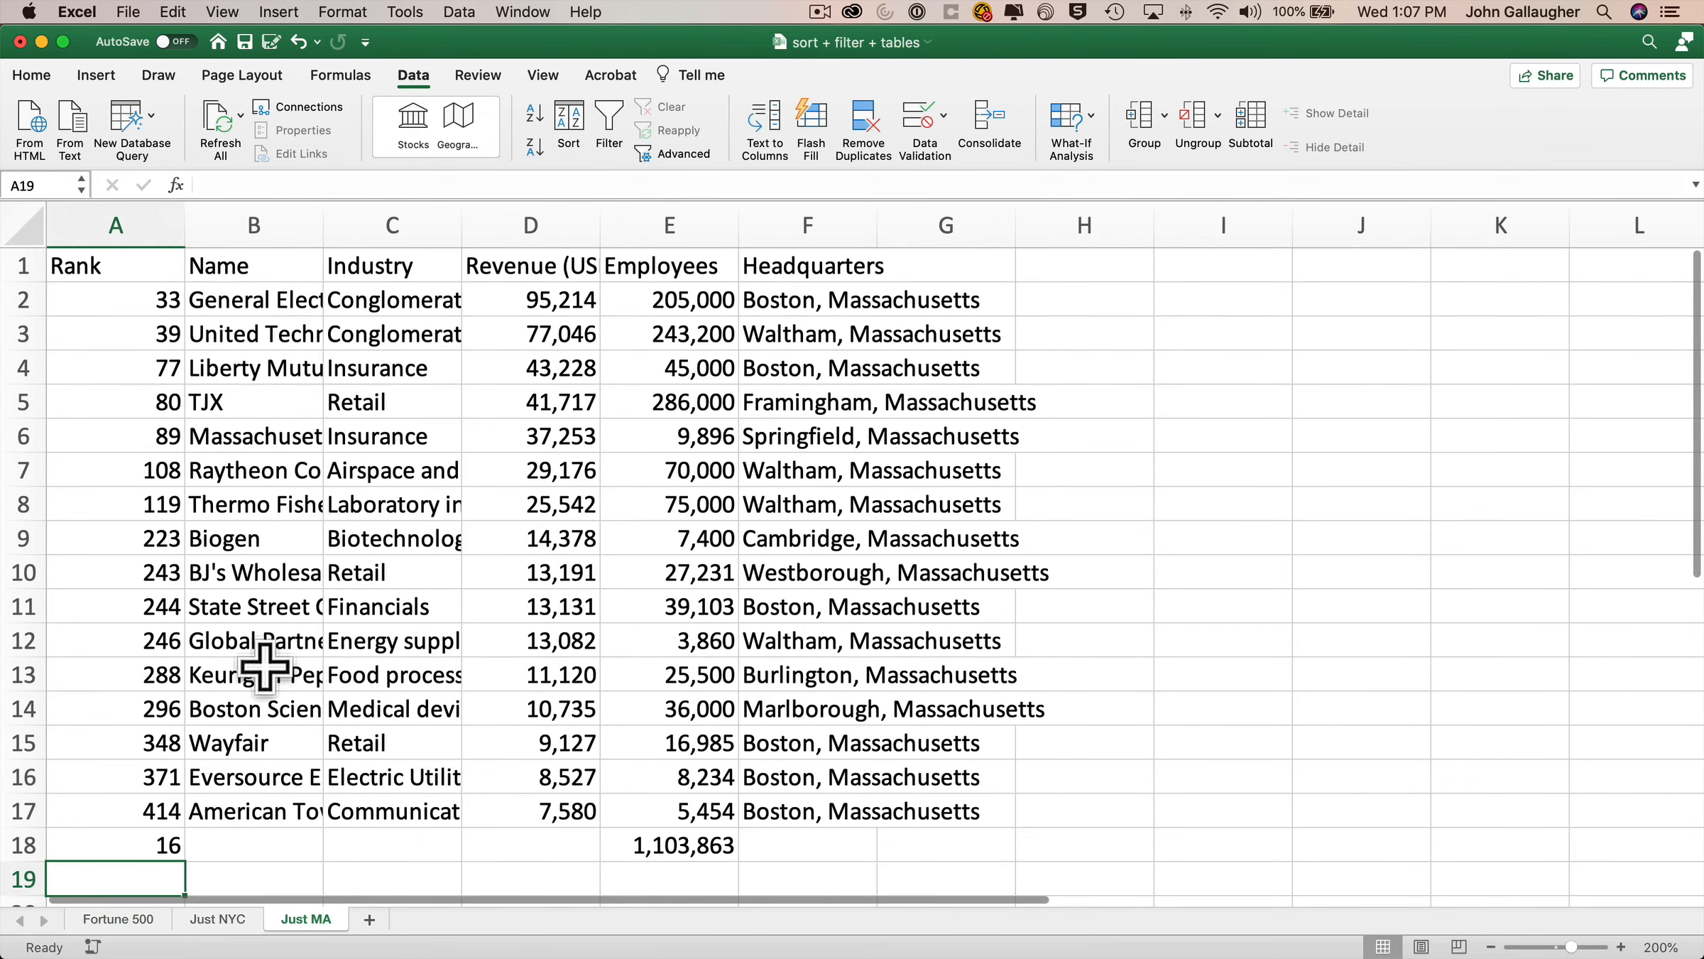
{"action": "left_click", "coordinate": [152, 844]}
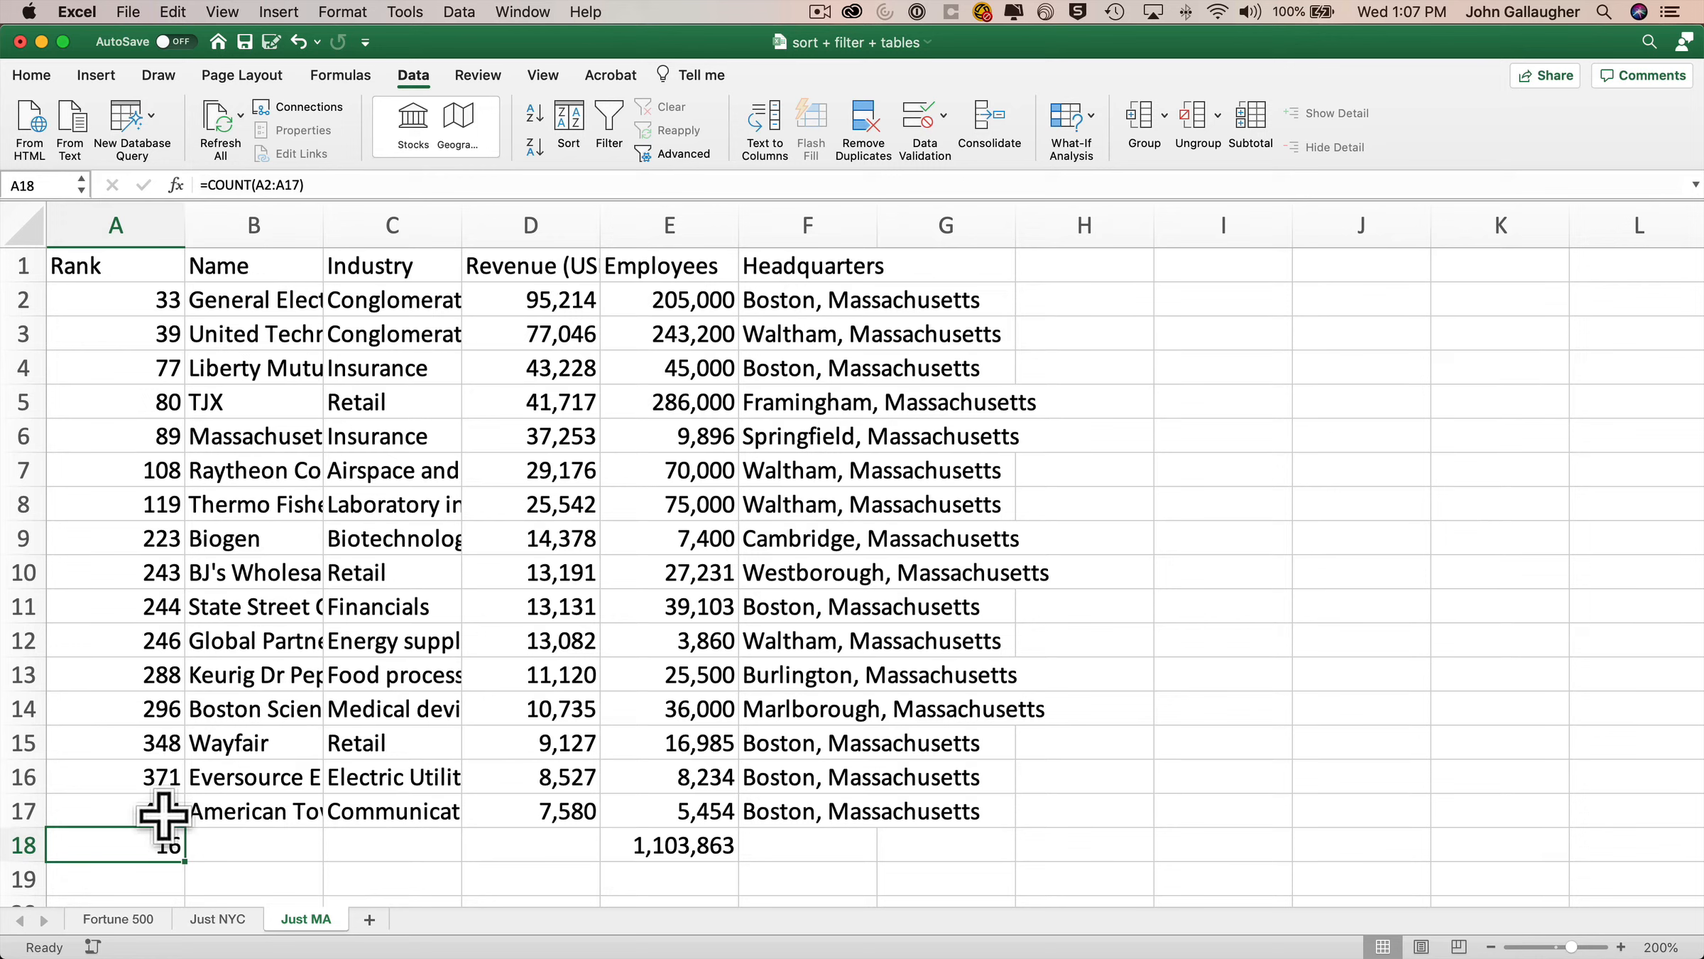
{"action": "key", "text": "super+c"}
{"action": "left_click", "coordinate": [795, 845]}
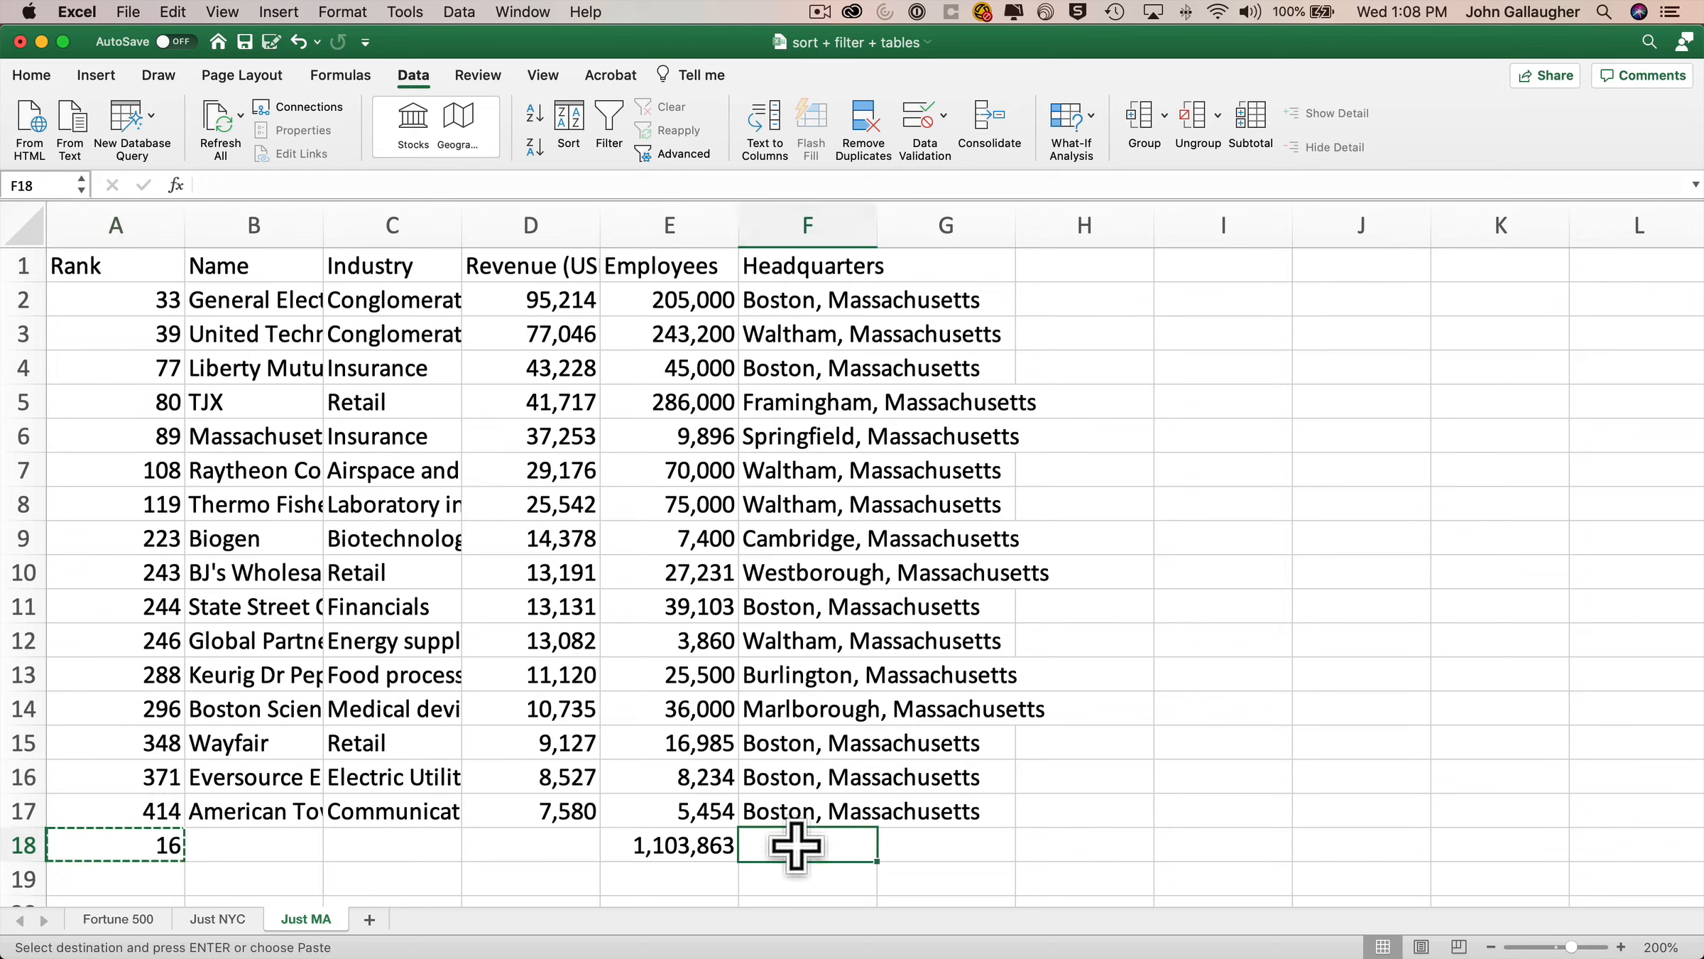
{"action": "key", "text": "super+v"}
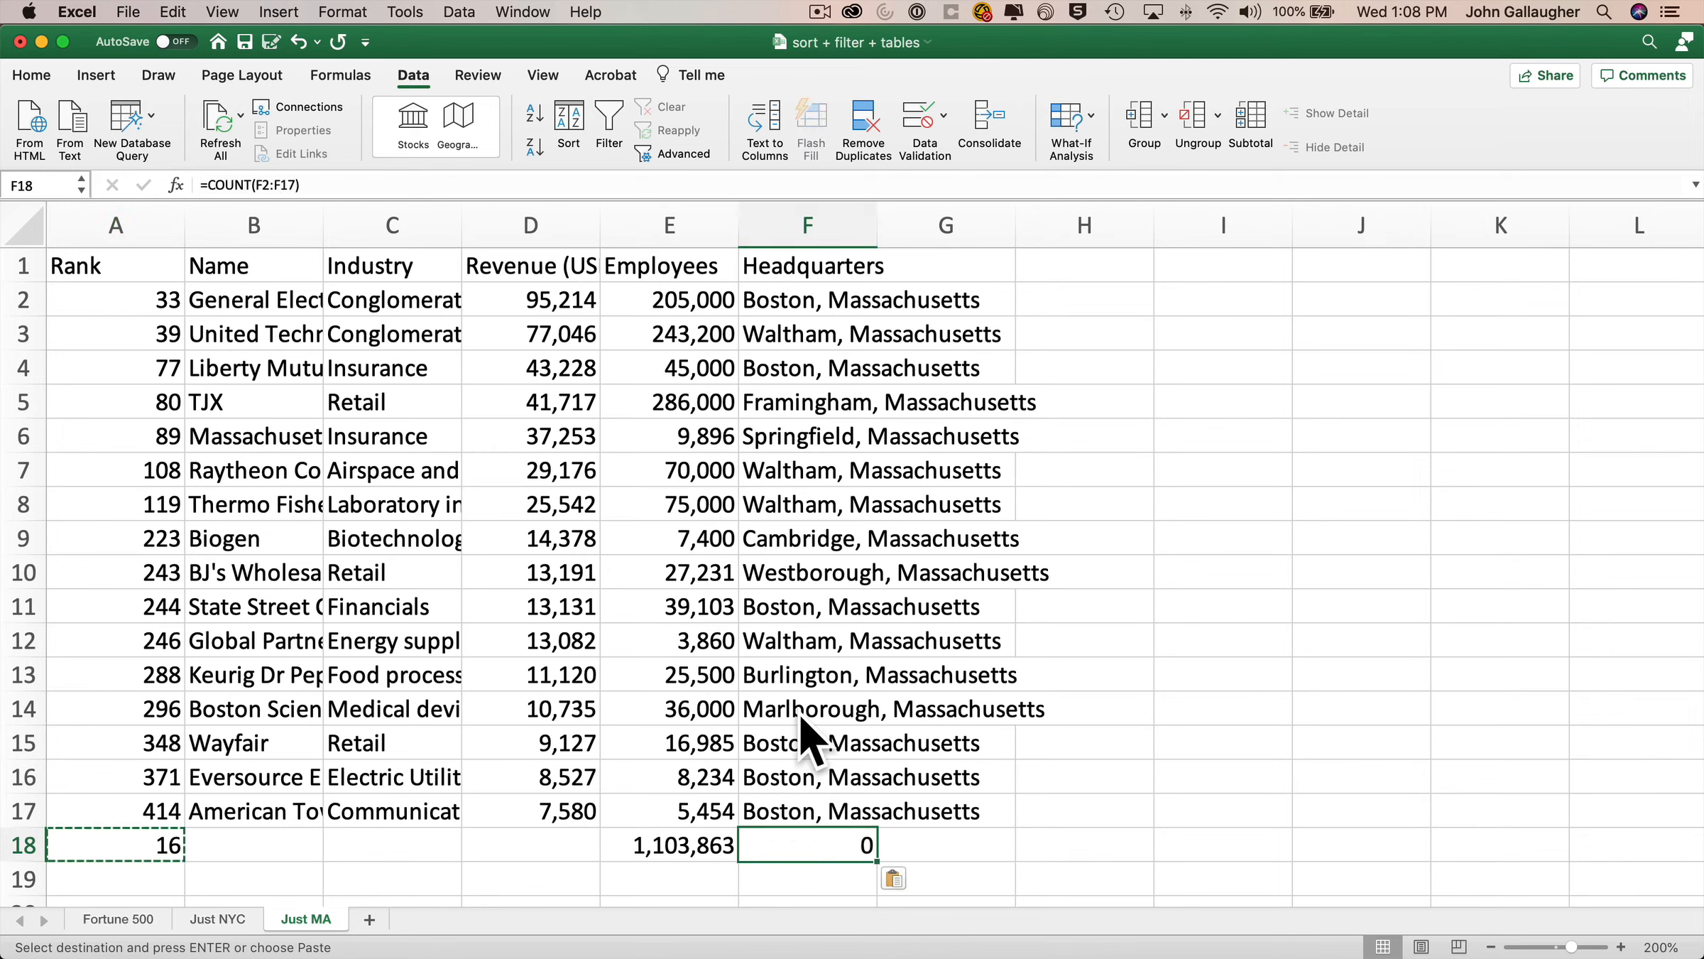
{"action": "key", "text": "Escape"}
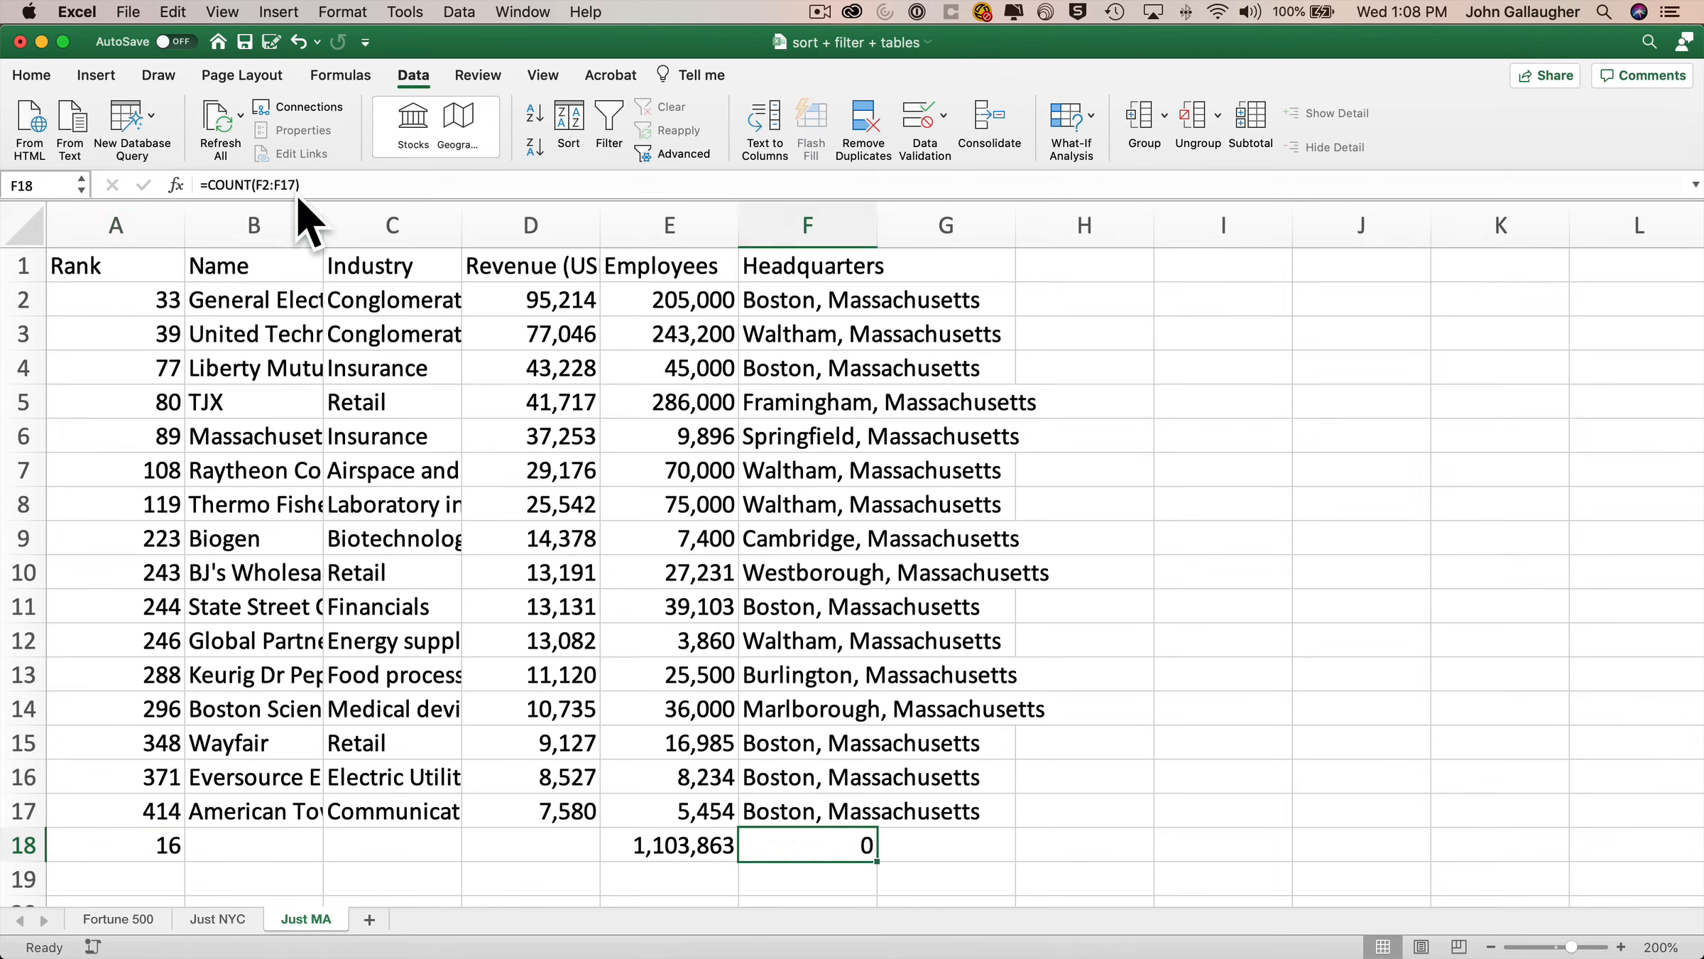
- Start a new COUNT formula in F18 and consult the function's help article on which cells it counts
{"action": "double_click", "coordinate": [852, 845]}
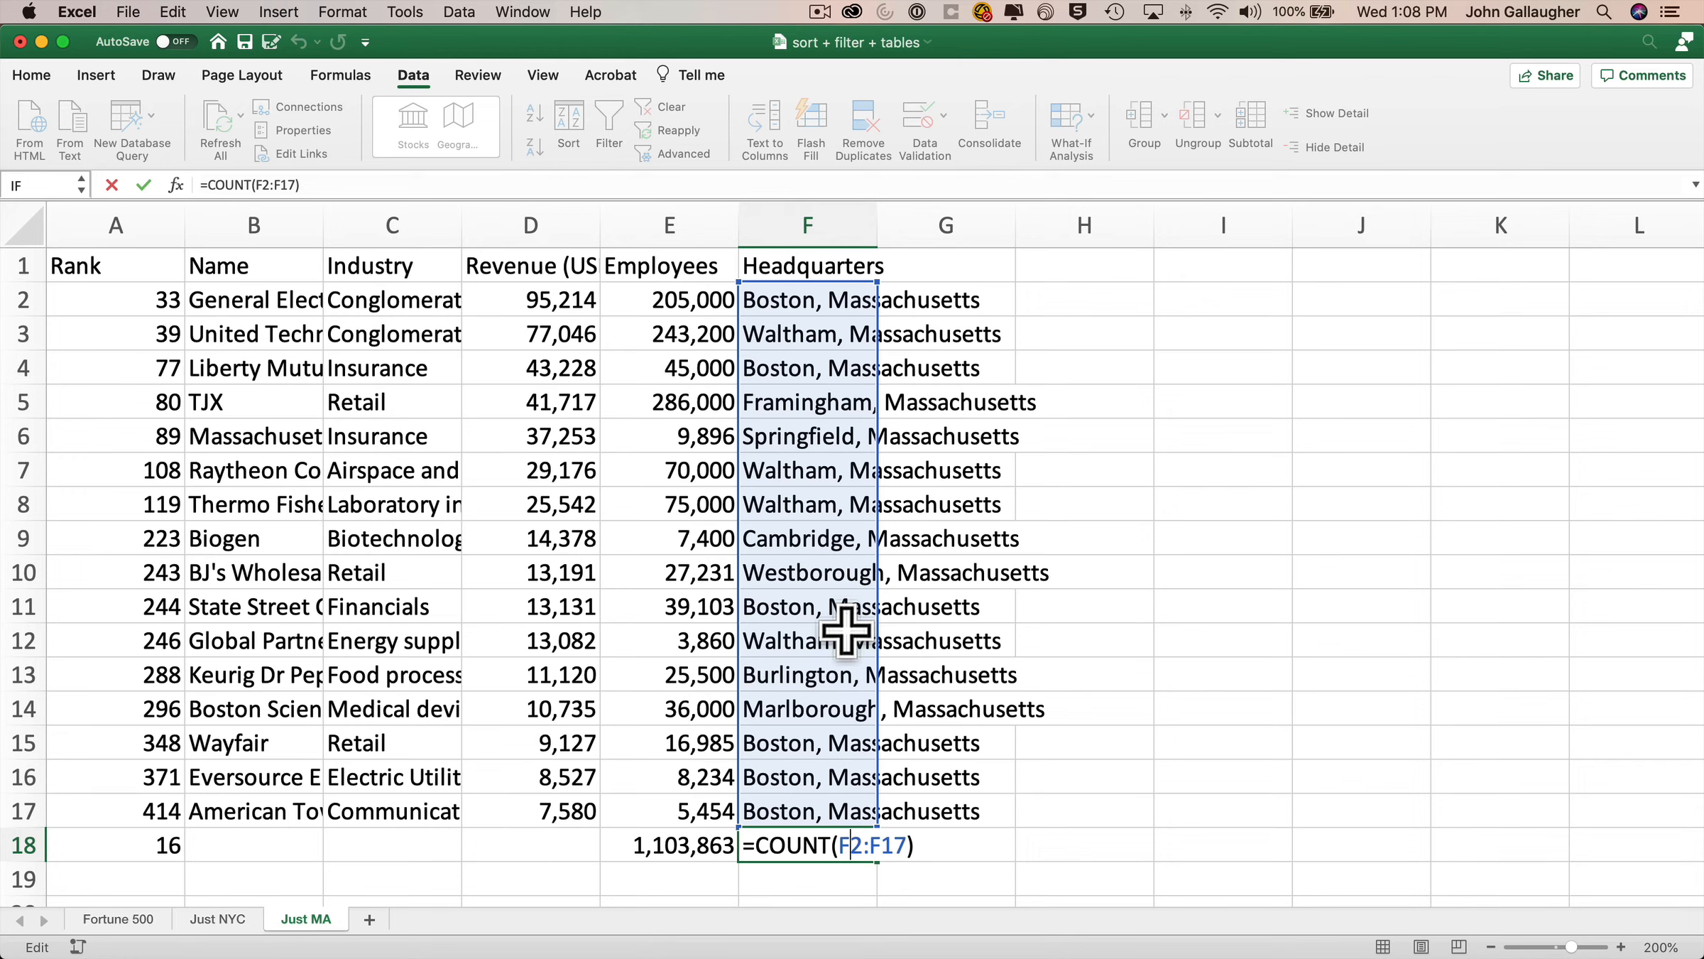
{"action": "key", "text": "Escape"}
{"action": "type", "text": "=COUNT"}
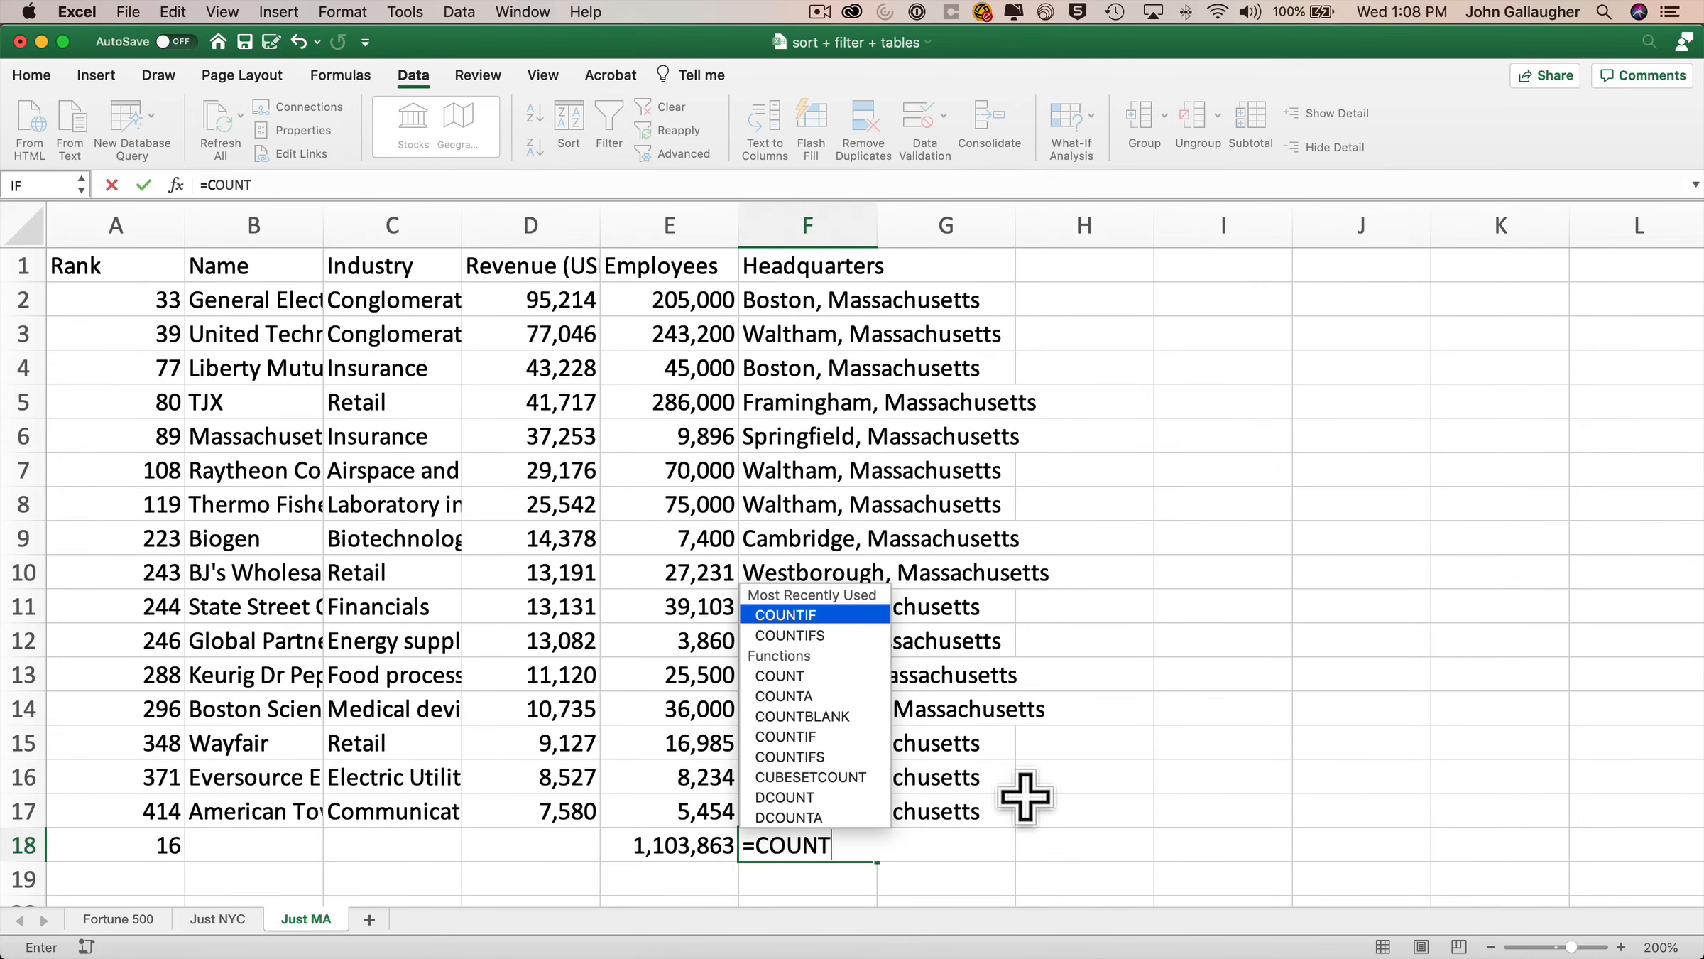
{"action": "key", "text": "Down"}
{"action": "key", "text": "Down"}
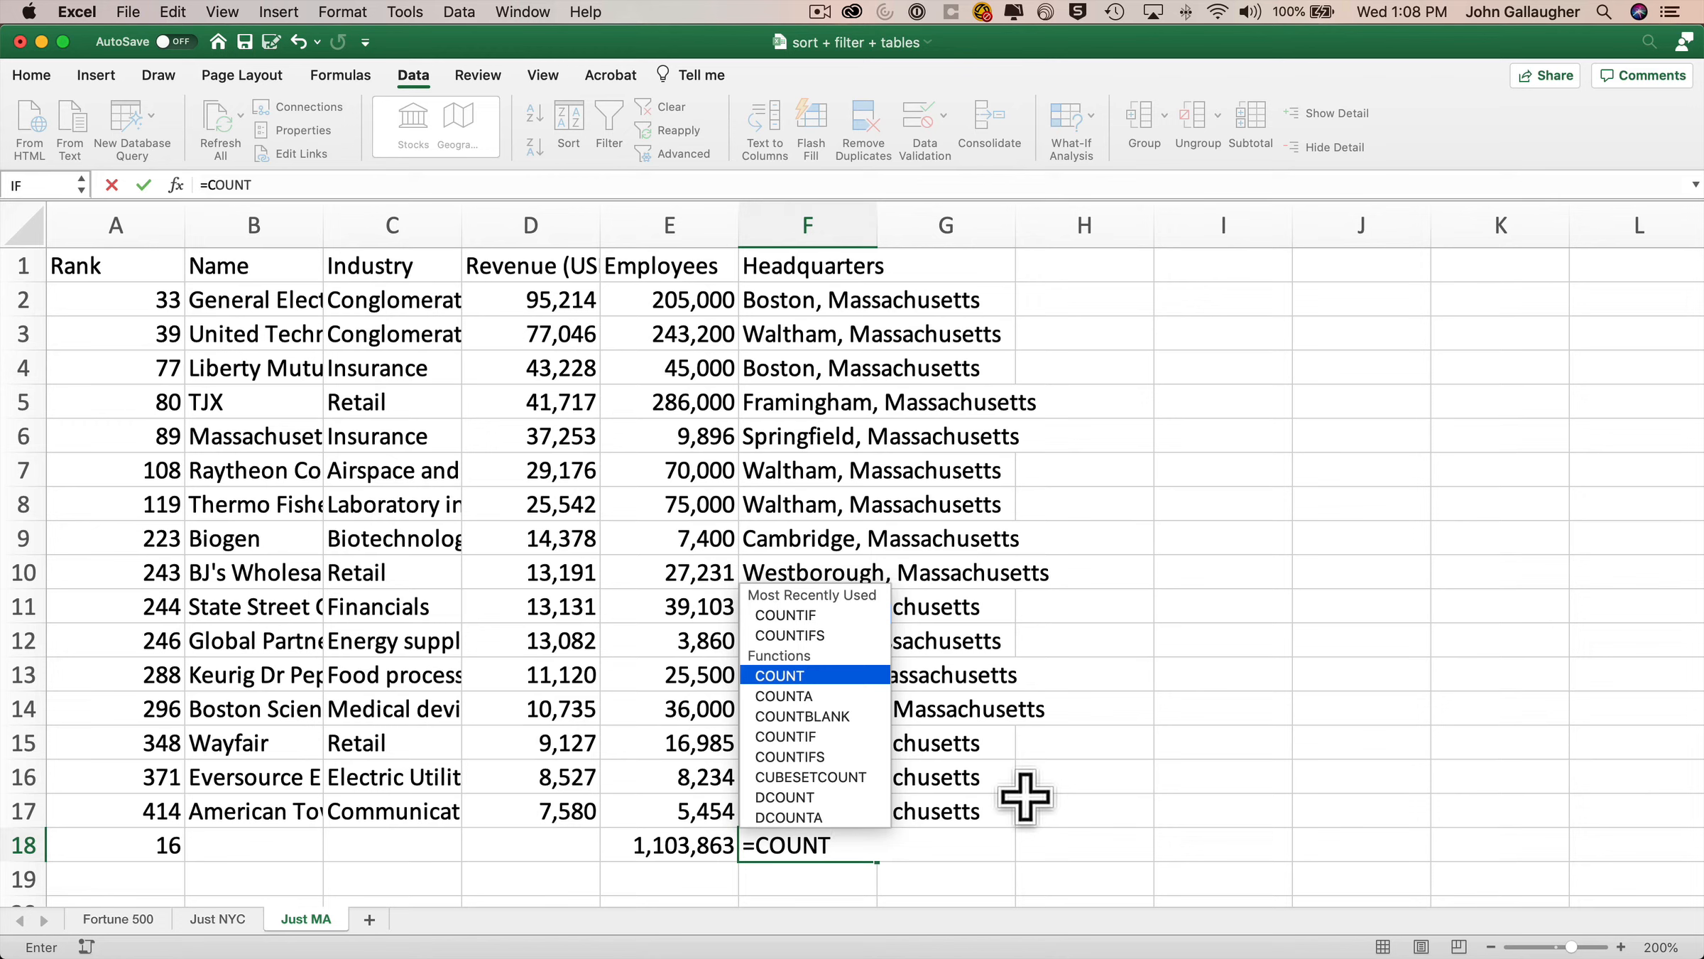
{"action": "key", "text": "Tab"}
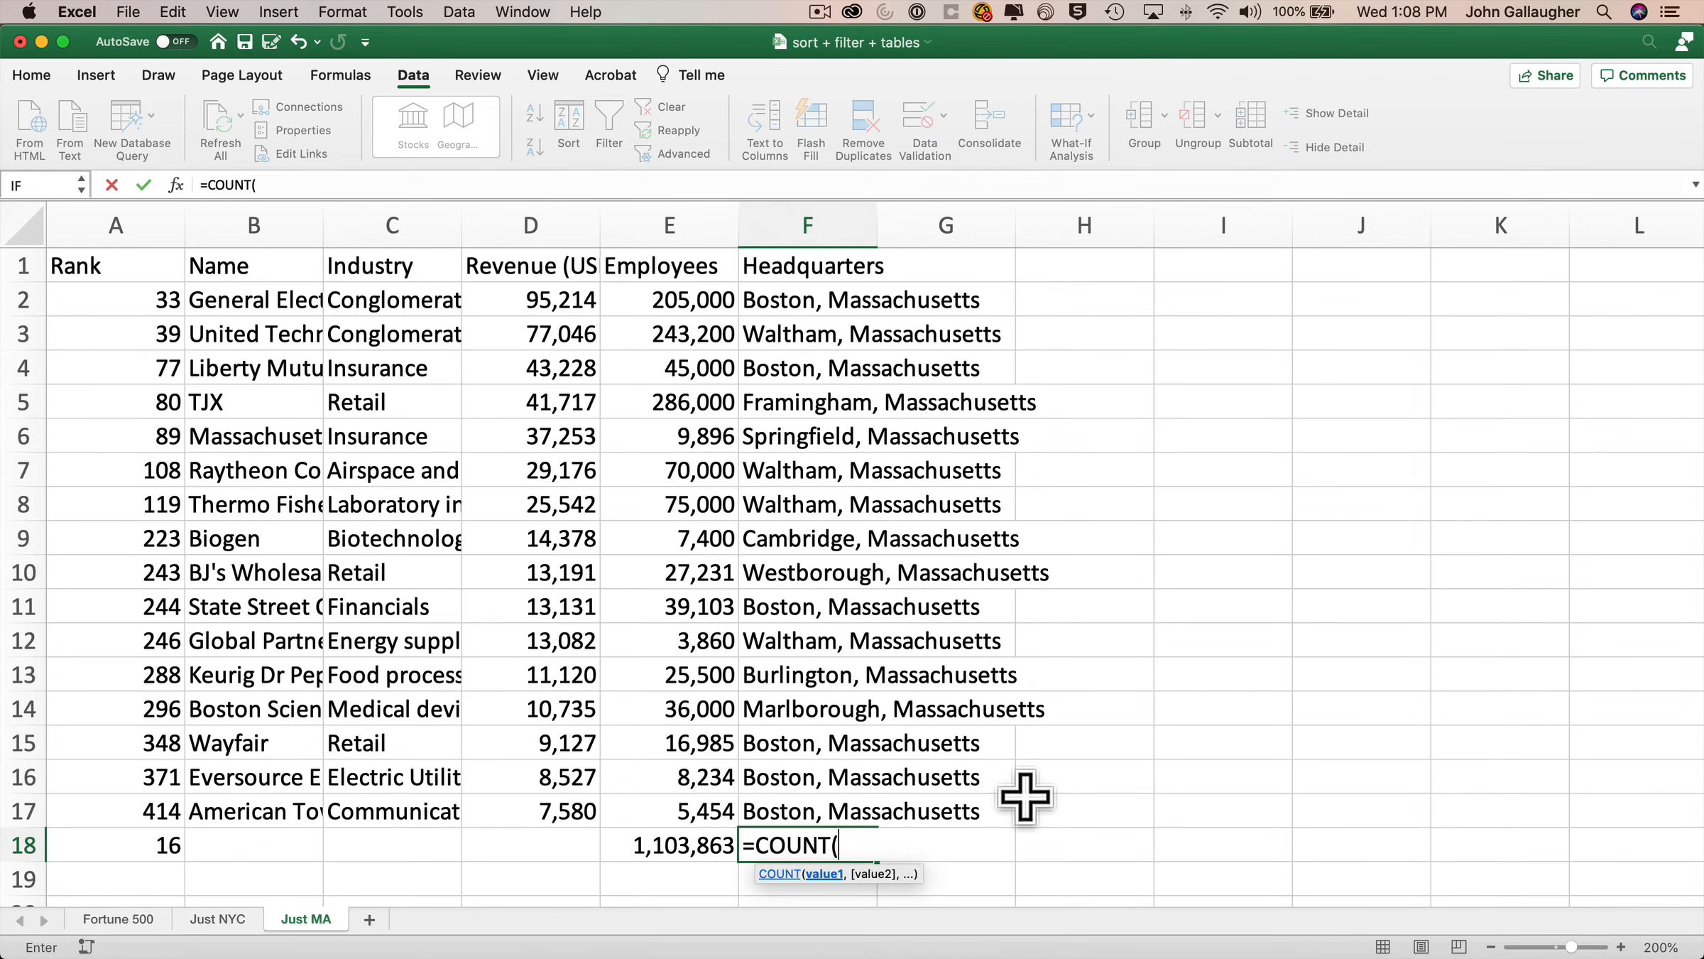
{"action": "left_click", "coordinate": [779, 874]}
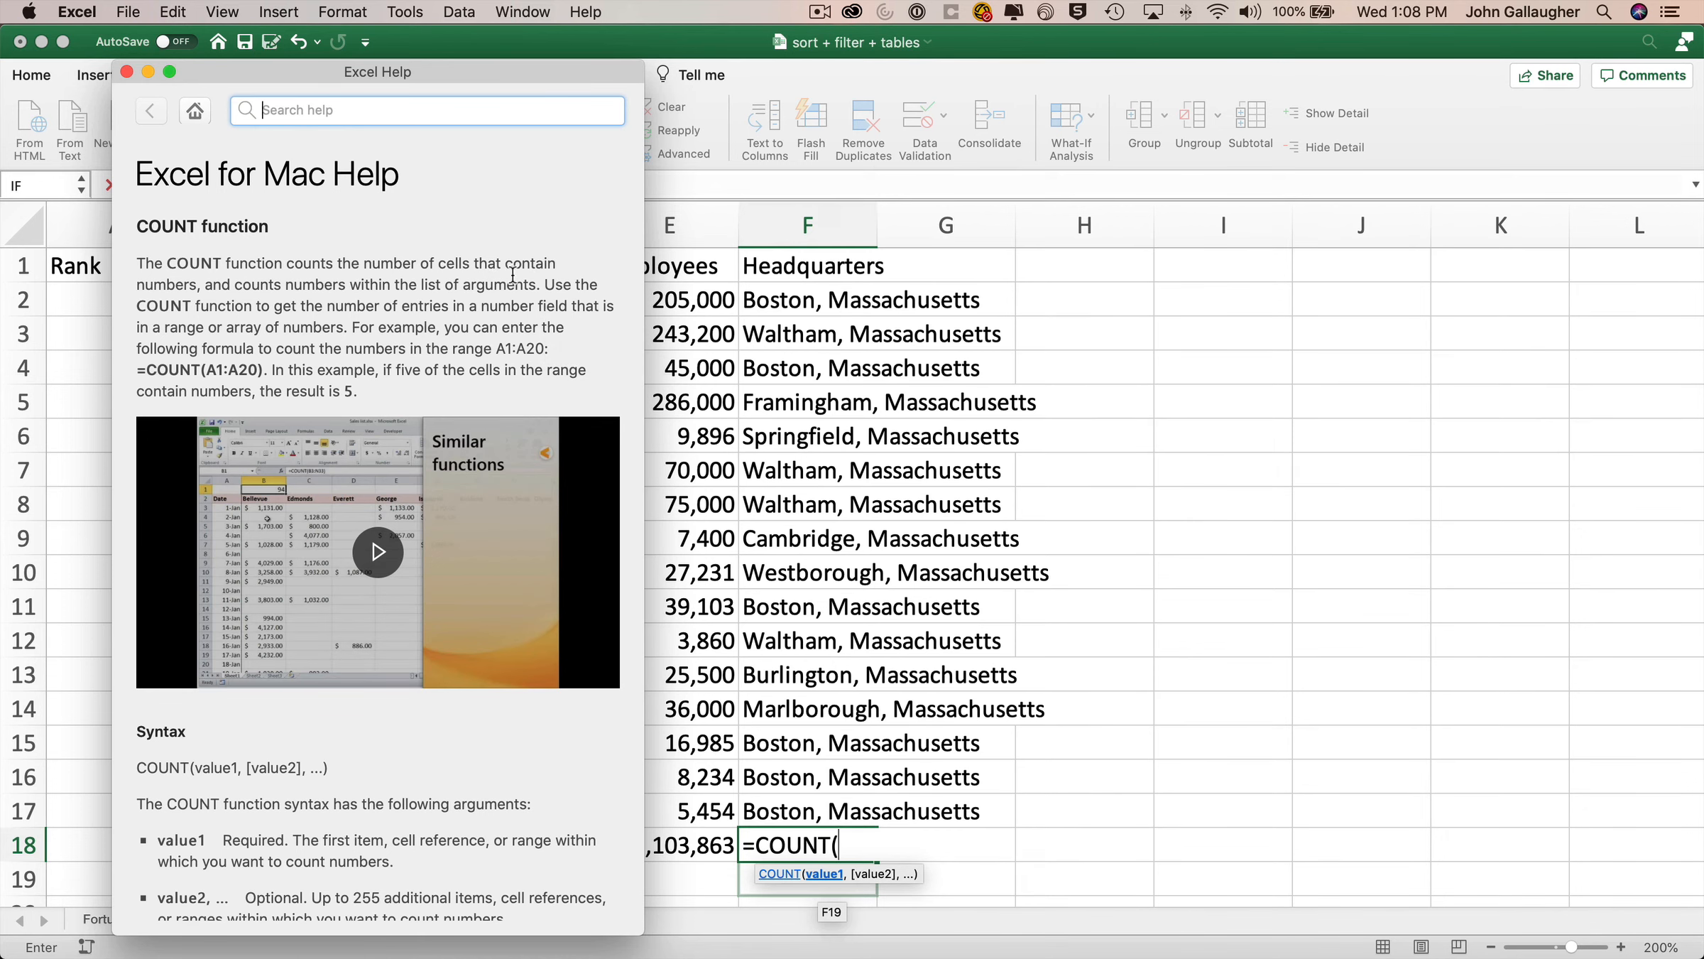
{"action": "left_click_drag", "start_coordinate": [324, 263], "coordinate": [189, 285]}
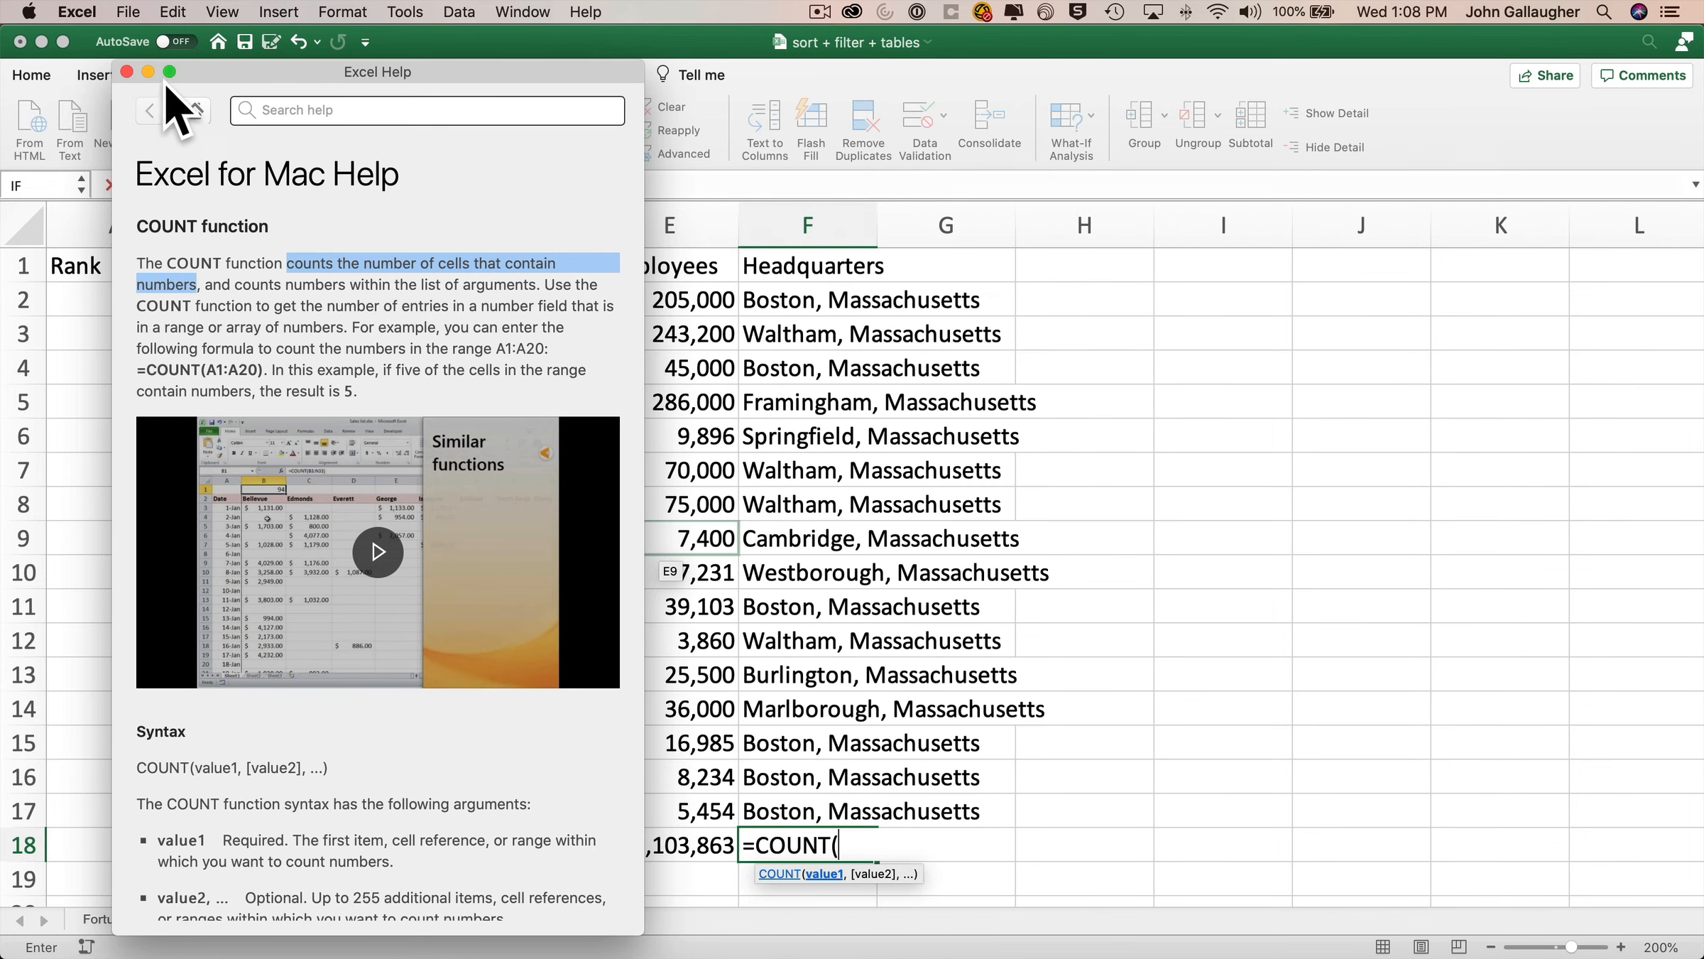
{"action": "left_click", "coordinate": [126, 72]}
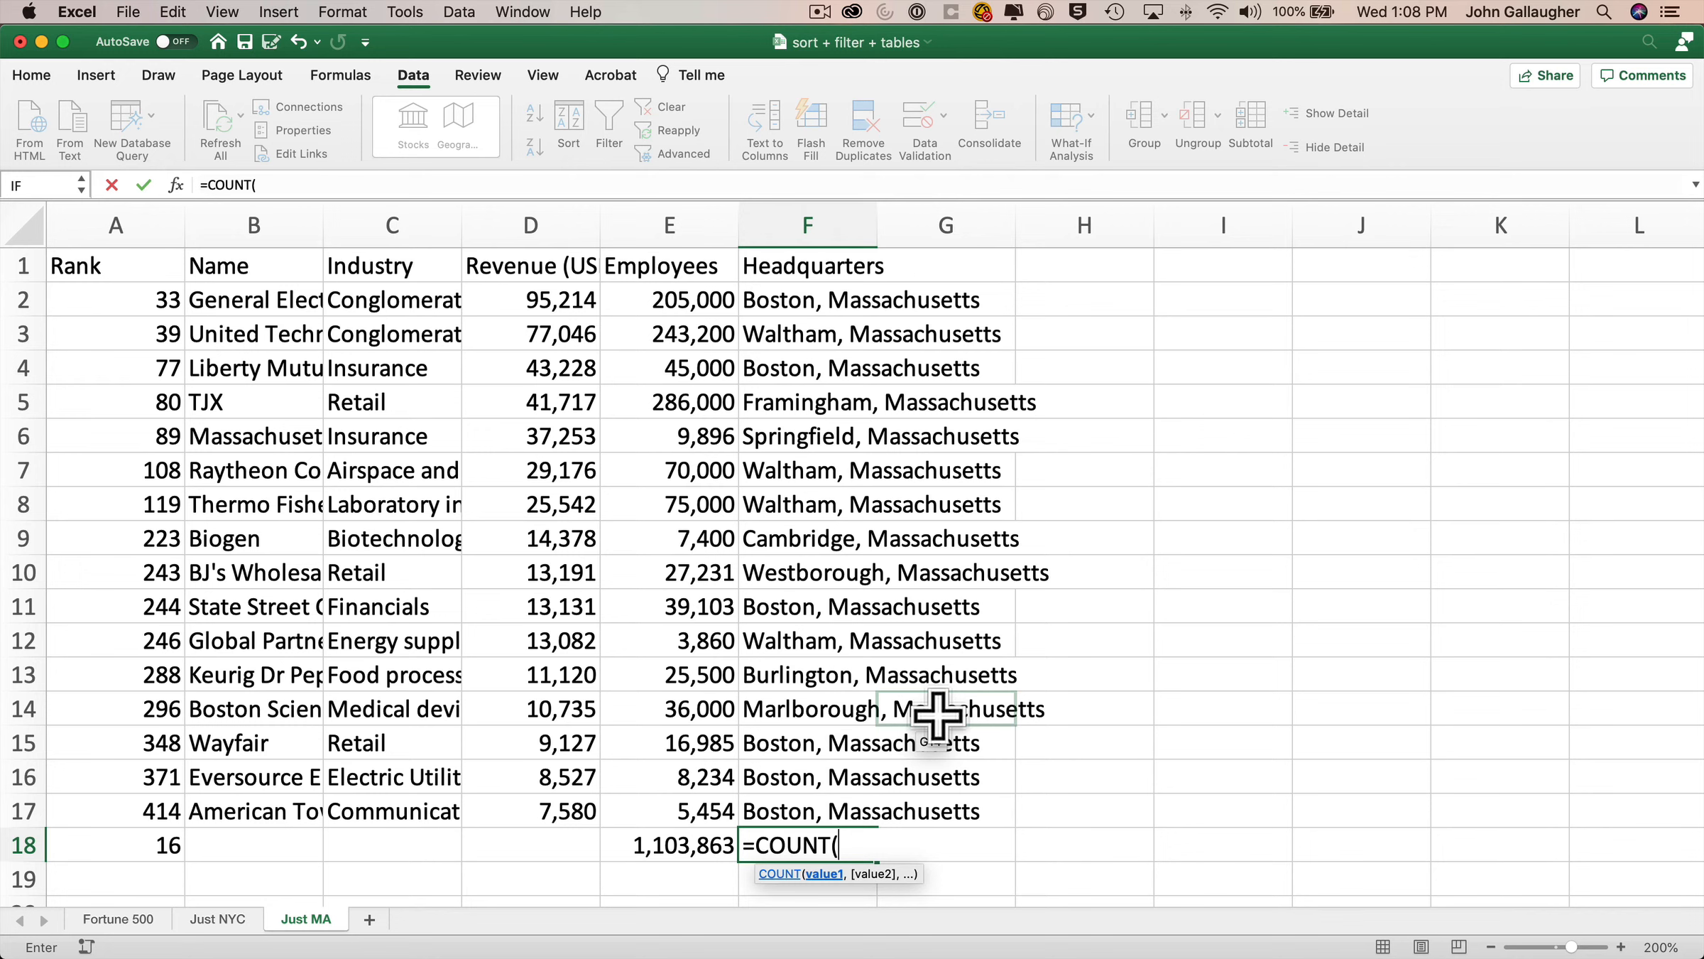
- Replace COUNT with the COUNTA function in the formula being entered in F18
{"action": "key", "text": "BackSpace"}
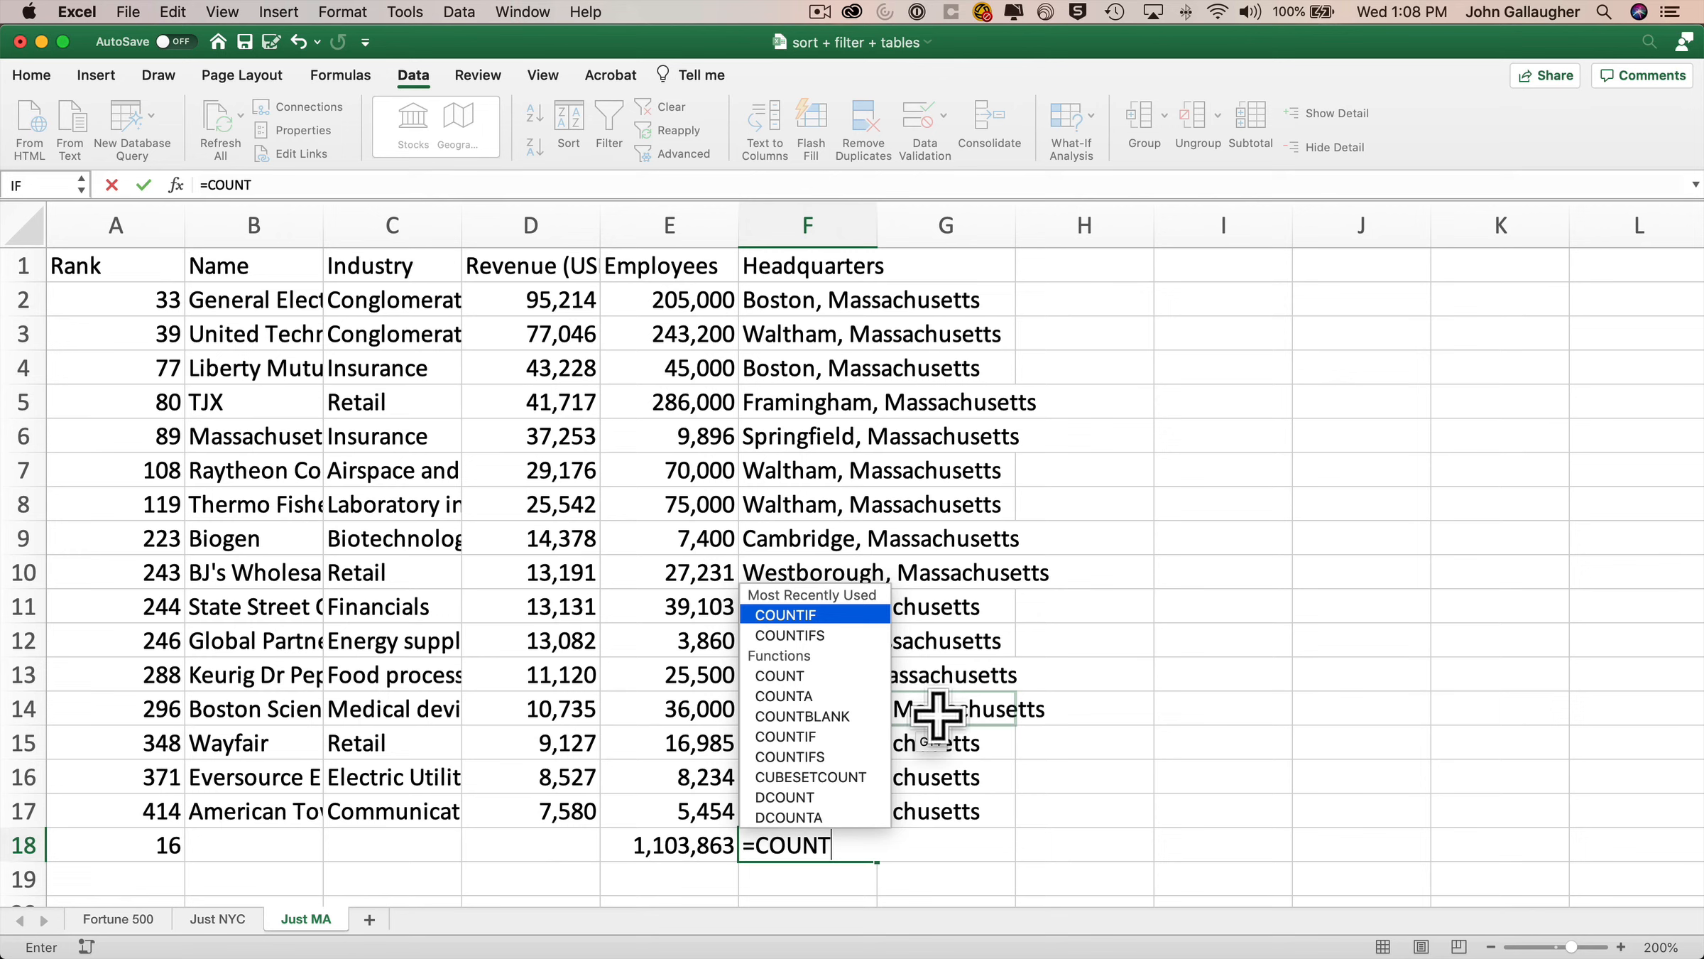
{"action": "key", "text": "Down"}
{"action": "key", "text": "Down"}
{"action": "key", "text": "Down"}
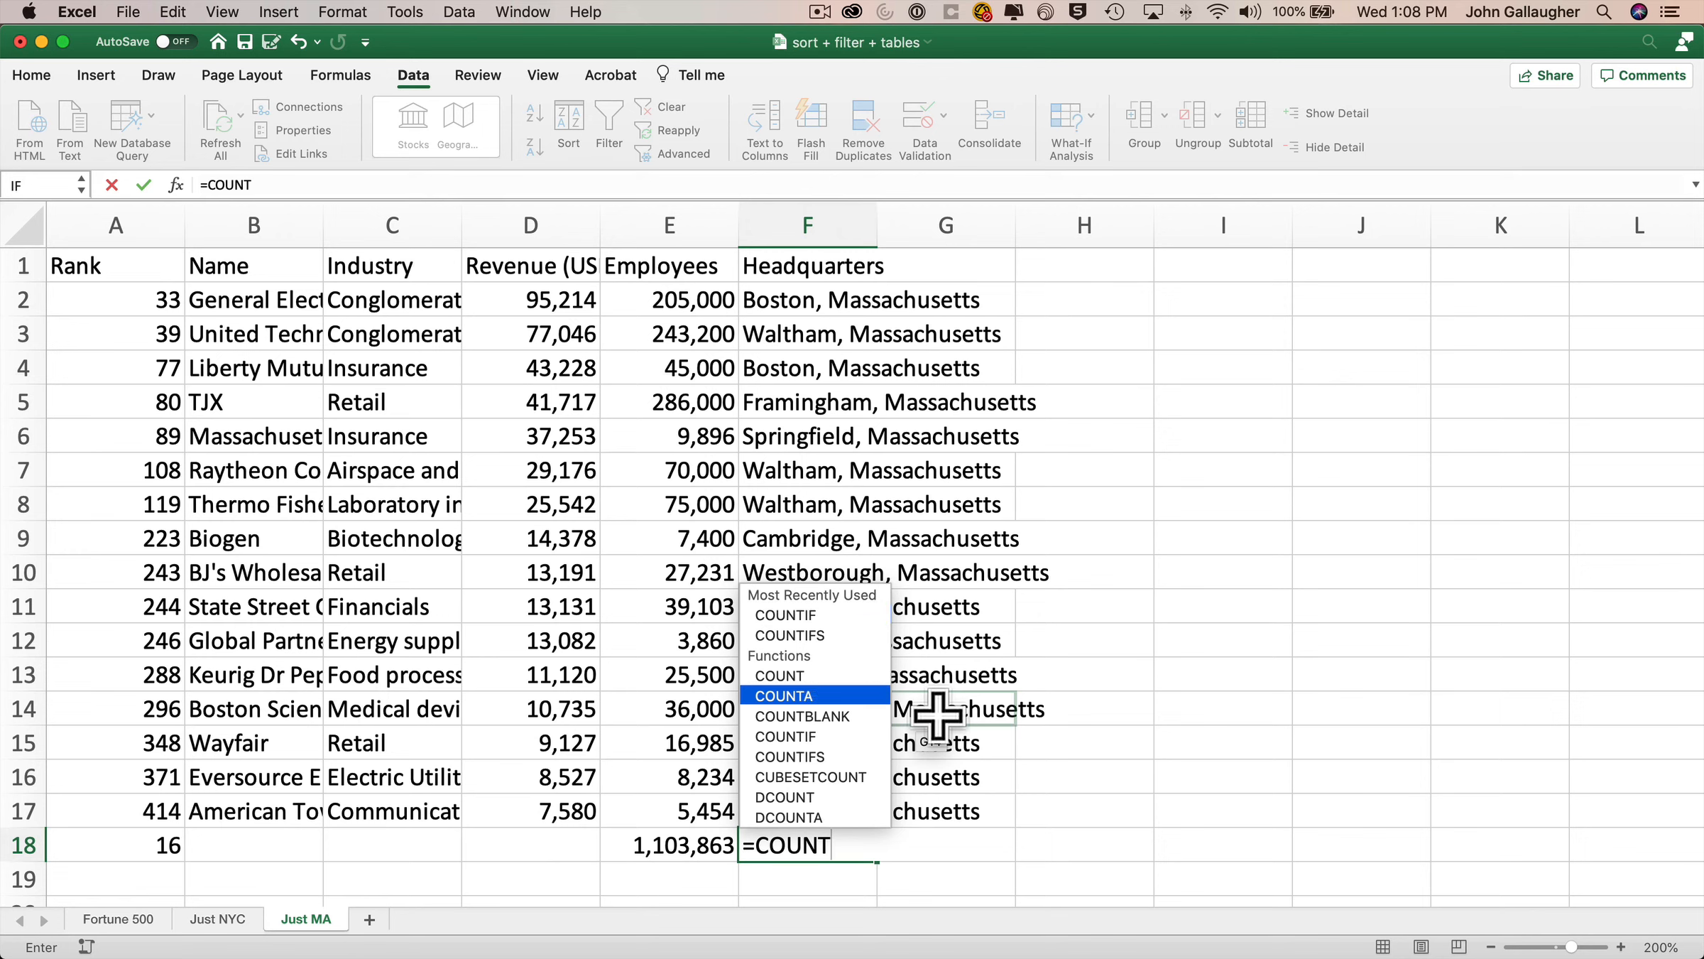
{"action": "key", "text": "Tab"}
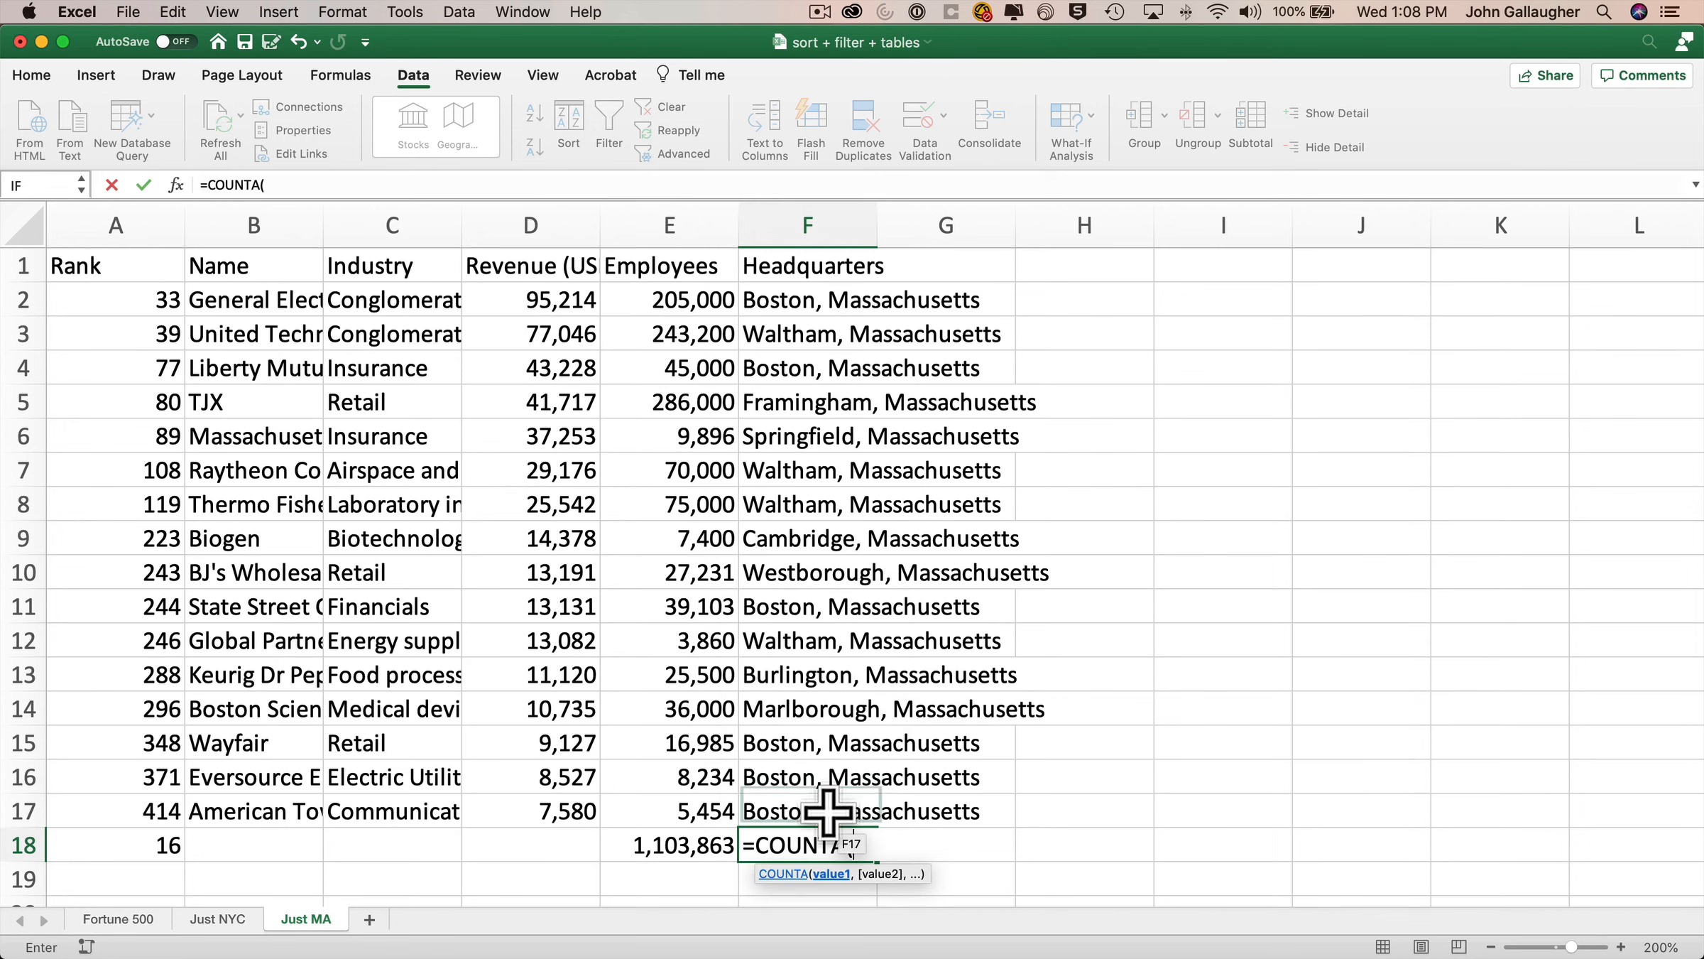
- Open the COUNTA help article, examine its description of which cells are counted, and close it
{"action": "left_click", "coordinate": [791, 874]}
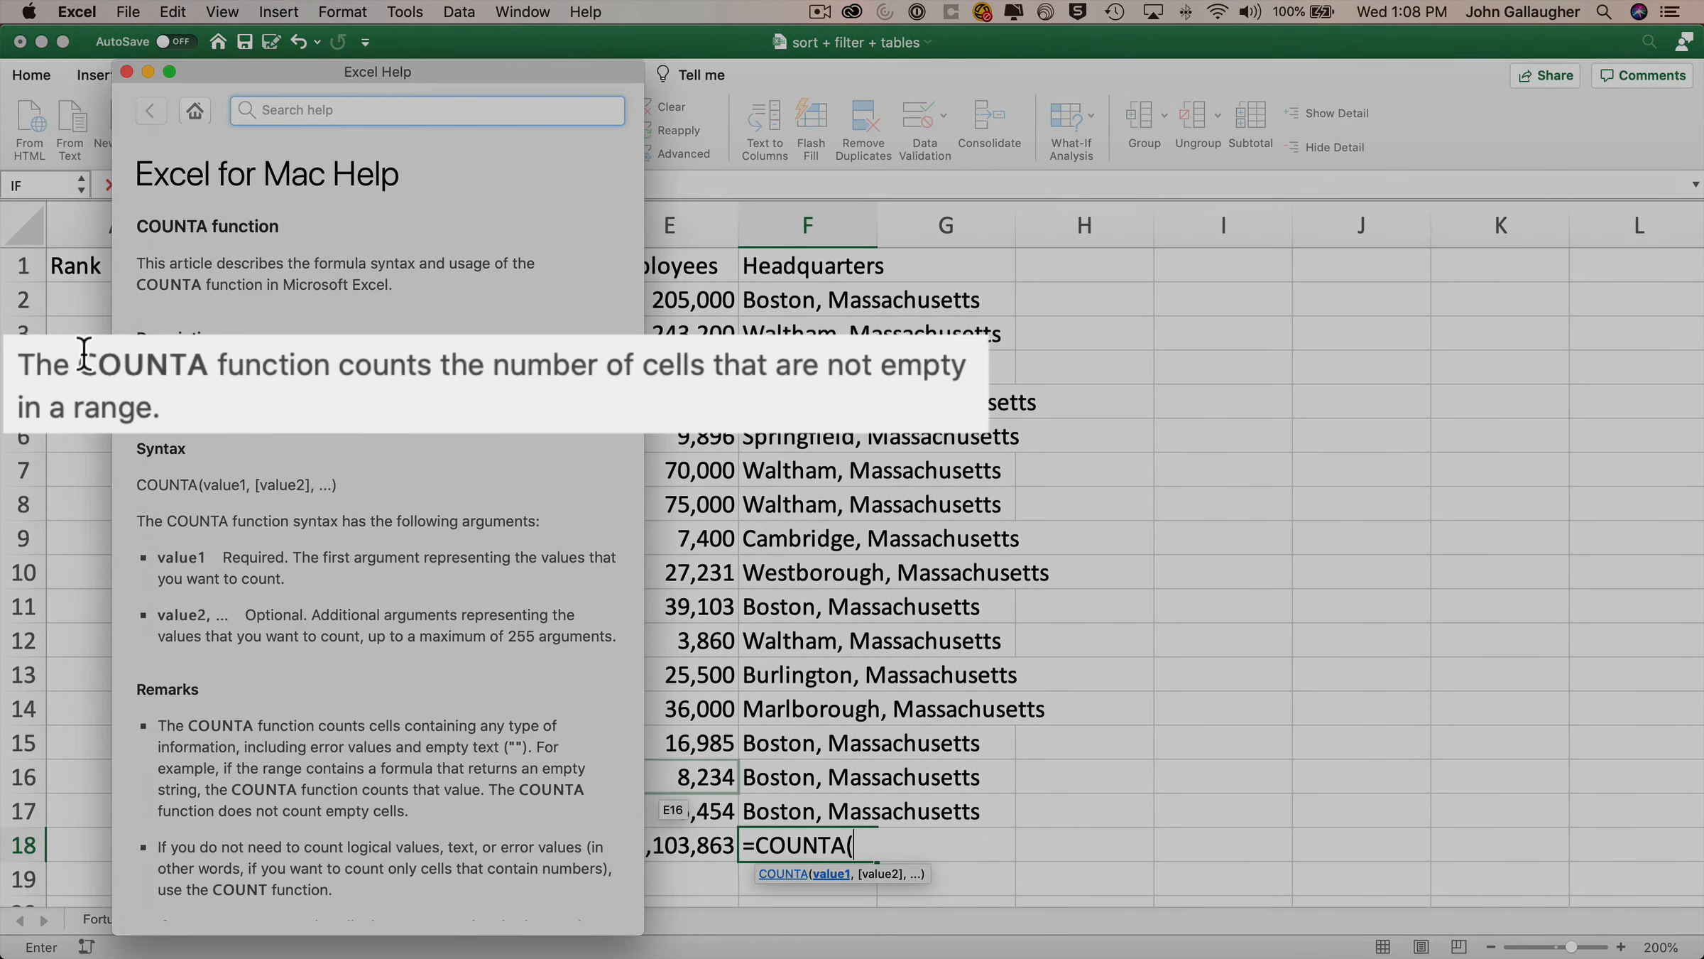
{"action": "double_click", "coordinate": [537, 357]}
{"action": "left_click_drag", "start_coordinate": [538, 357], "coordinate": [97, 415]}
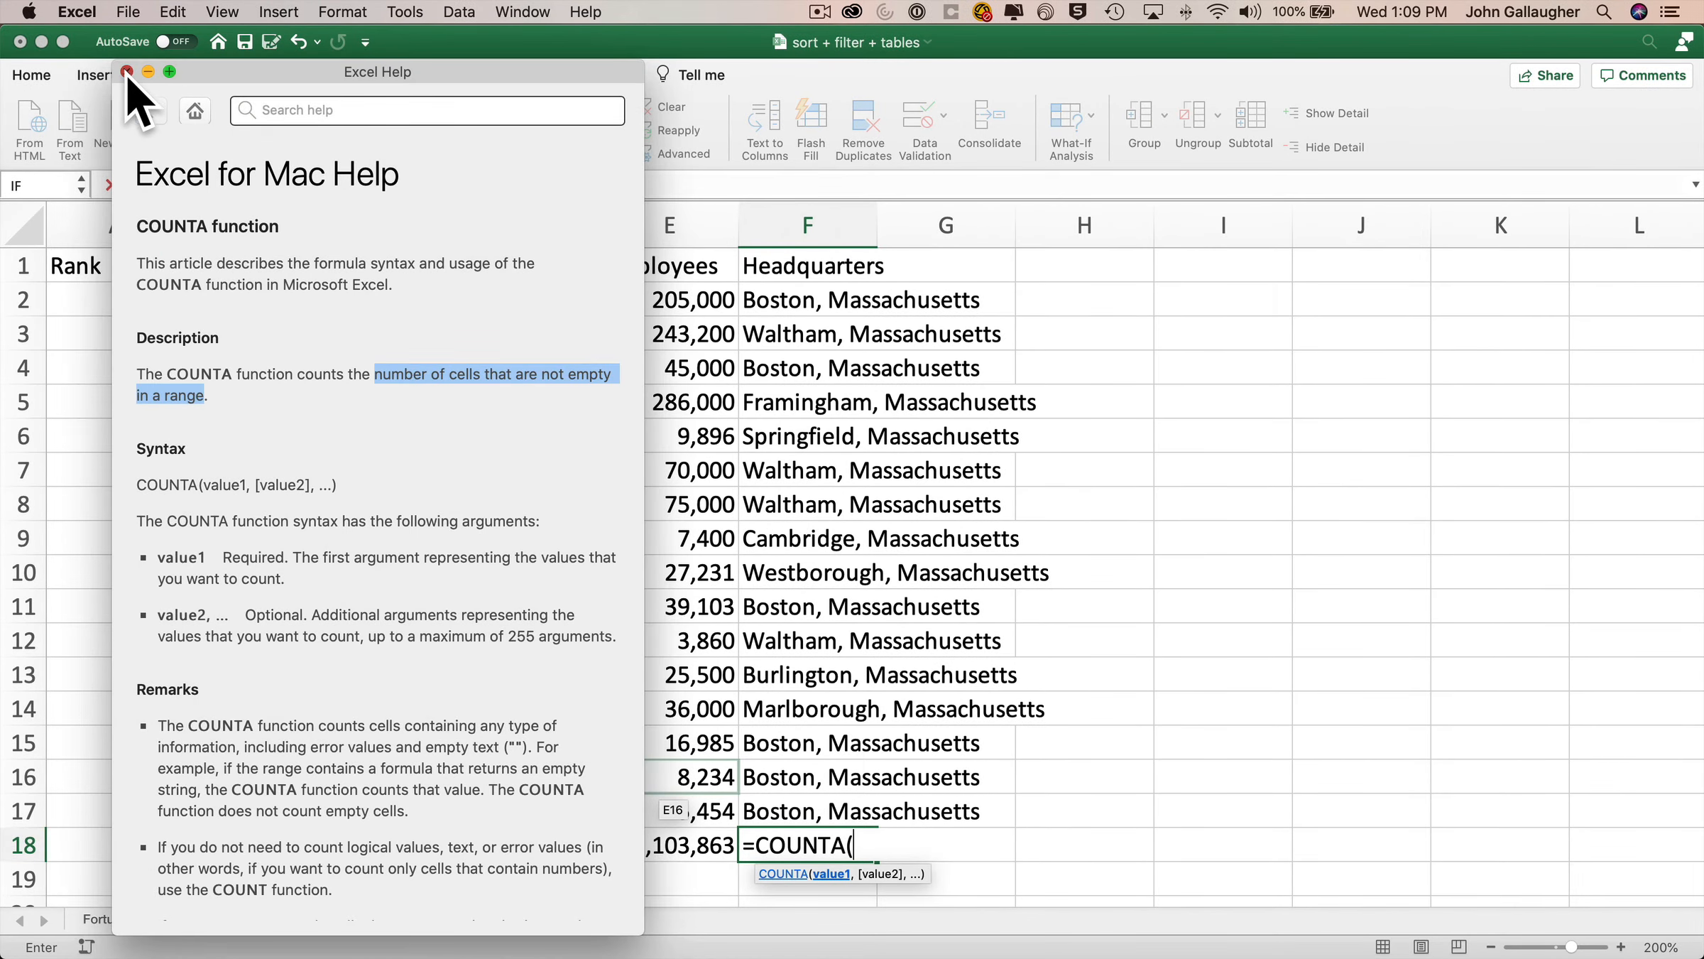
{"action": "left_click", "coordinate": [127, 71]}
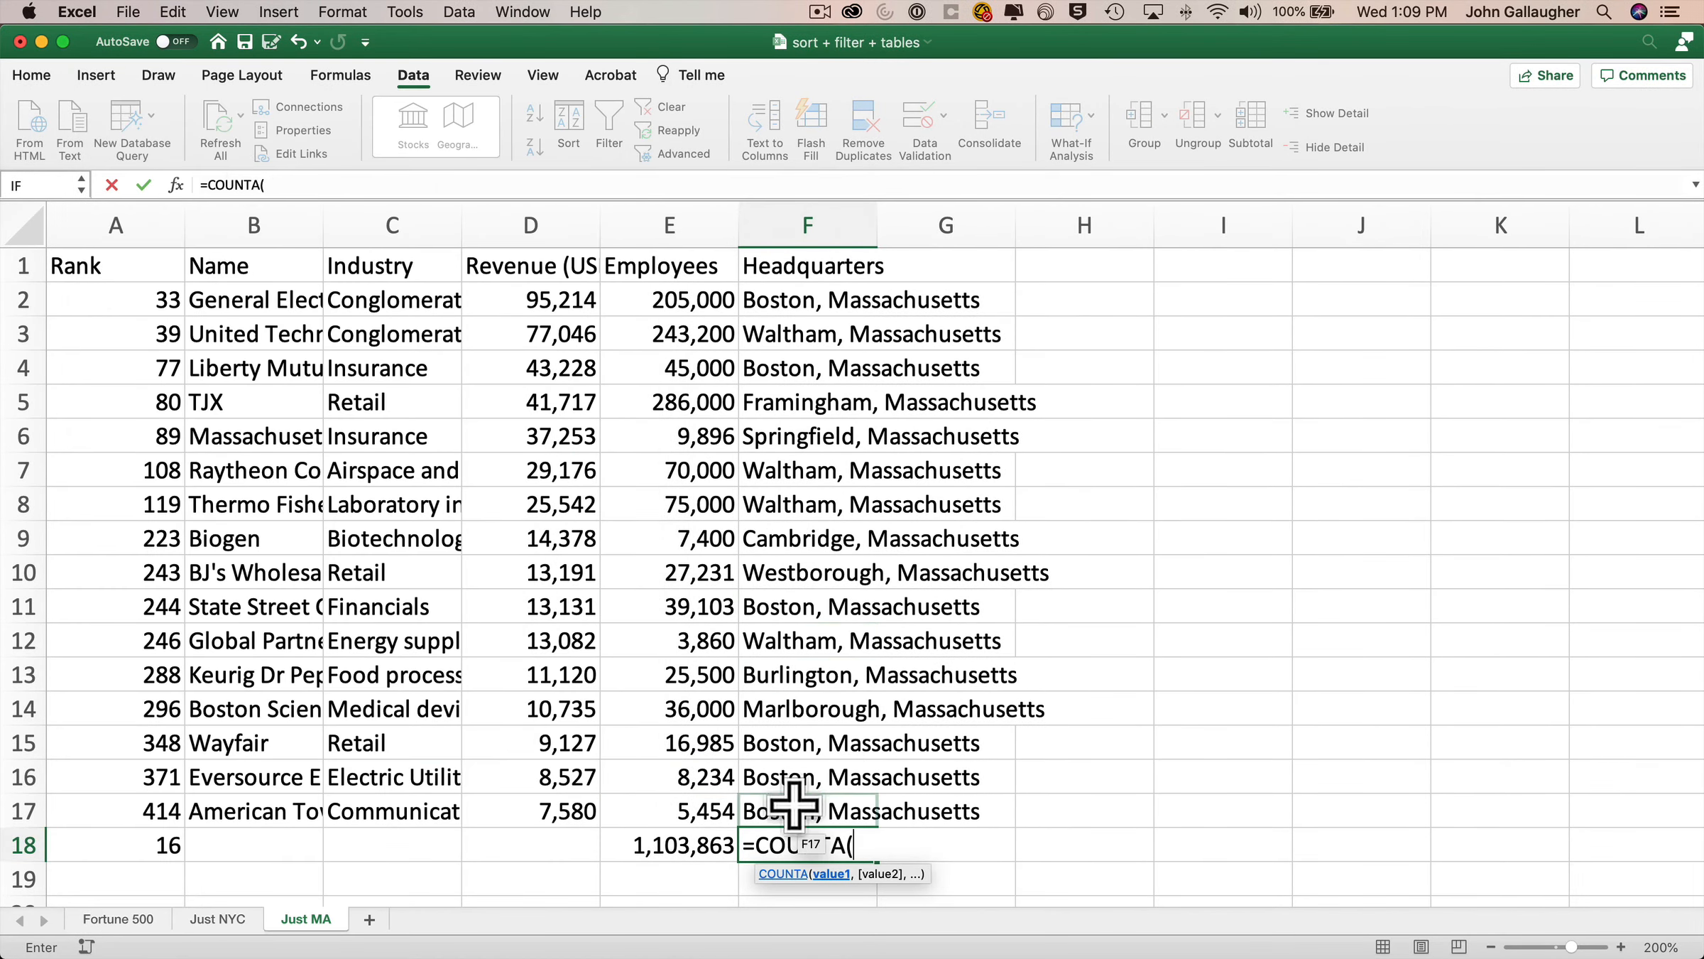
- Complete F18 as =COUNTA(F2:F17) and compare it with the COUNT formula in A18
{"action": "left_click", "coordinate": [845, 810]}
{"action": "key", "text": "ctrl+shift+Up"}
{"action": "key", "text": "shift+Down"}
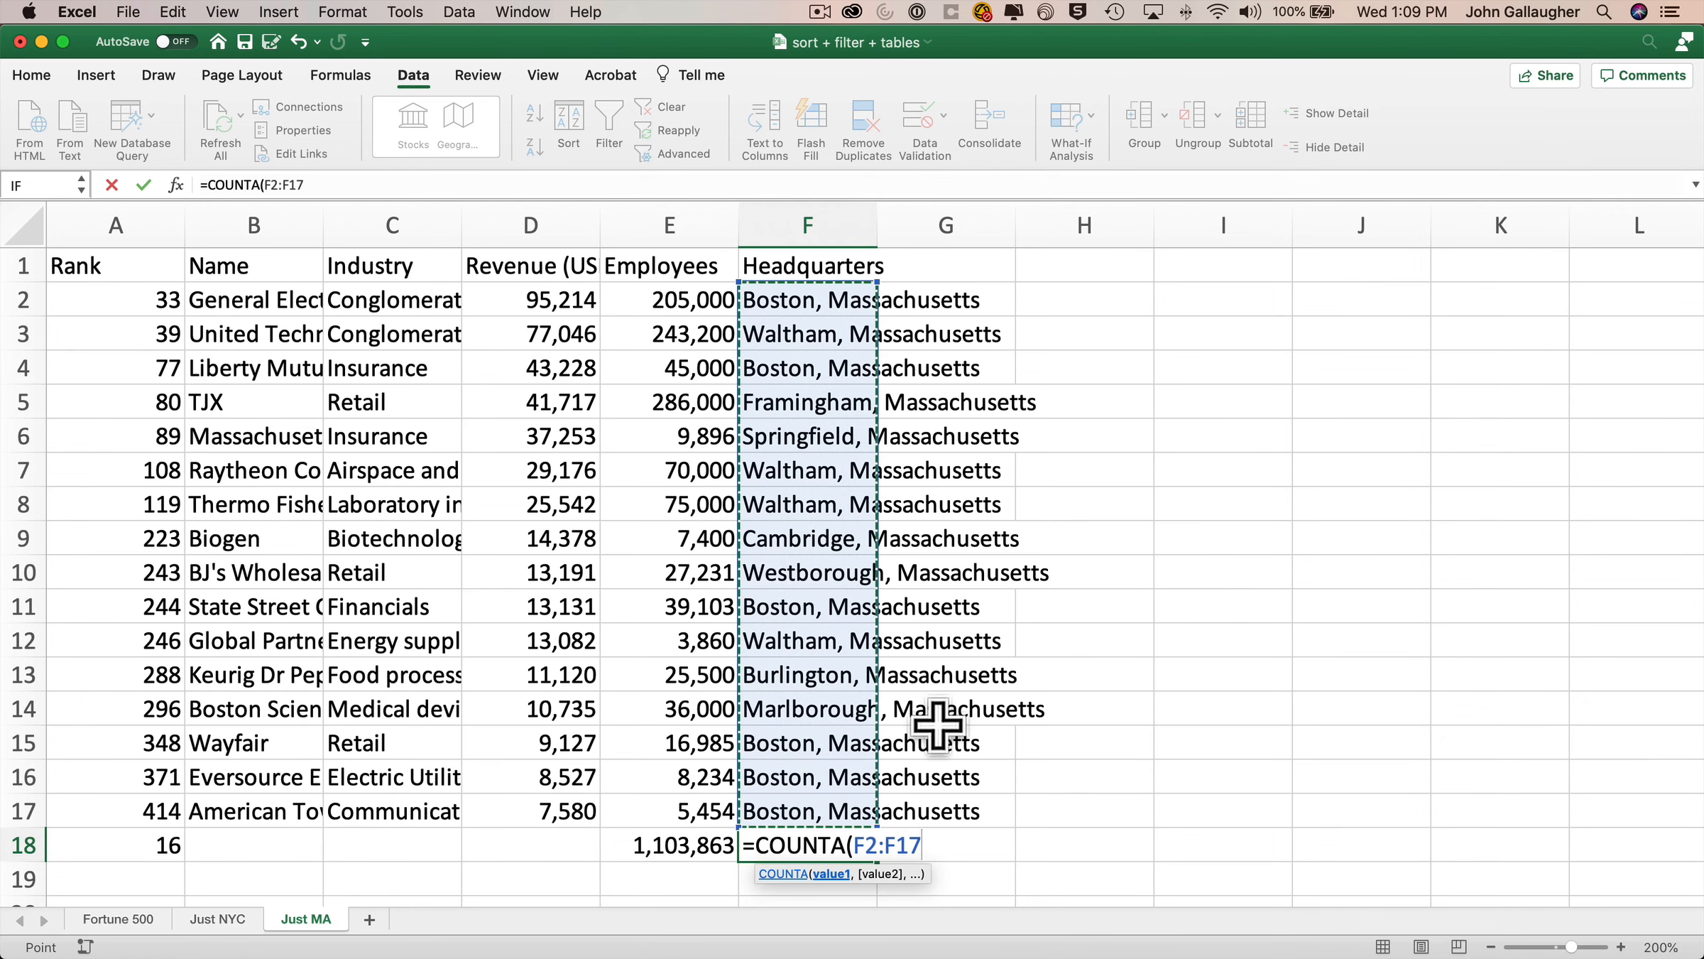
{"action": "key", "text": "Return"}
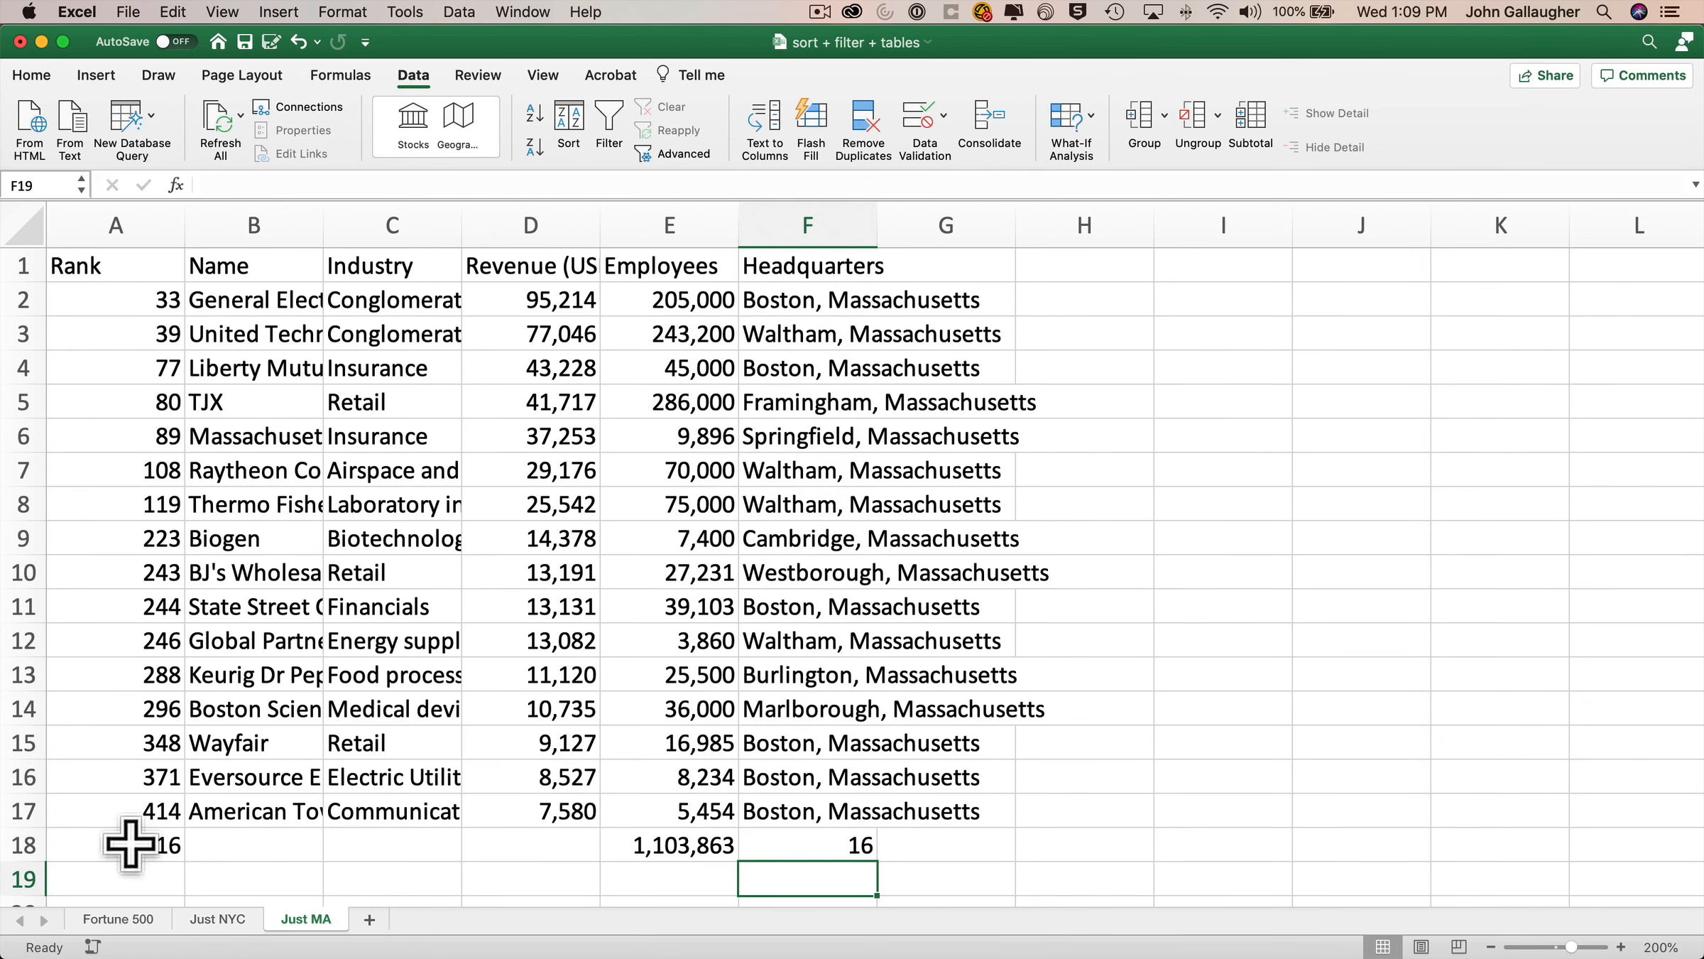
{"action": "left_click", "coordinate": [130, 843]}
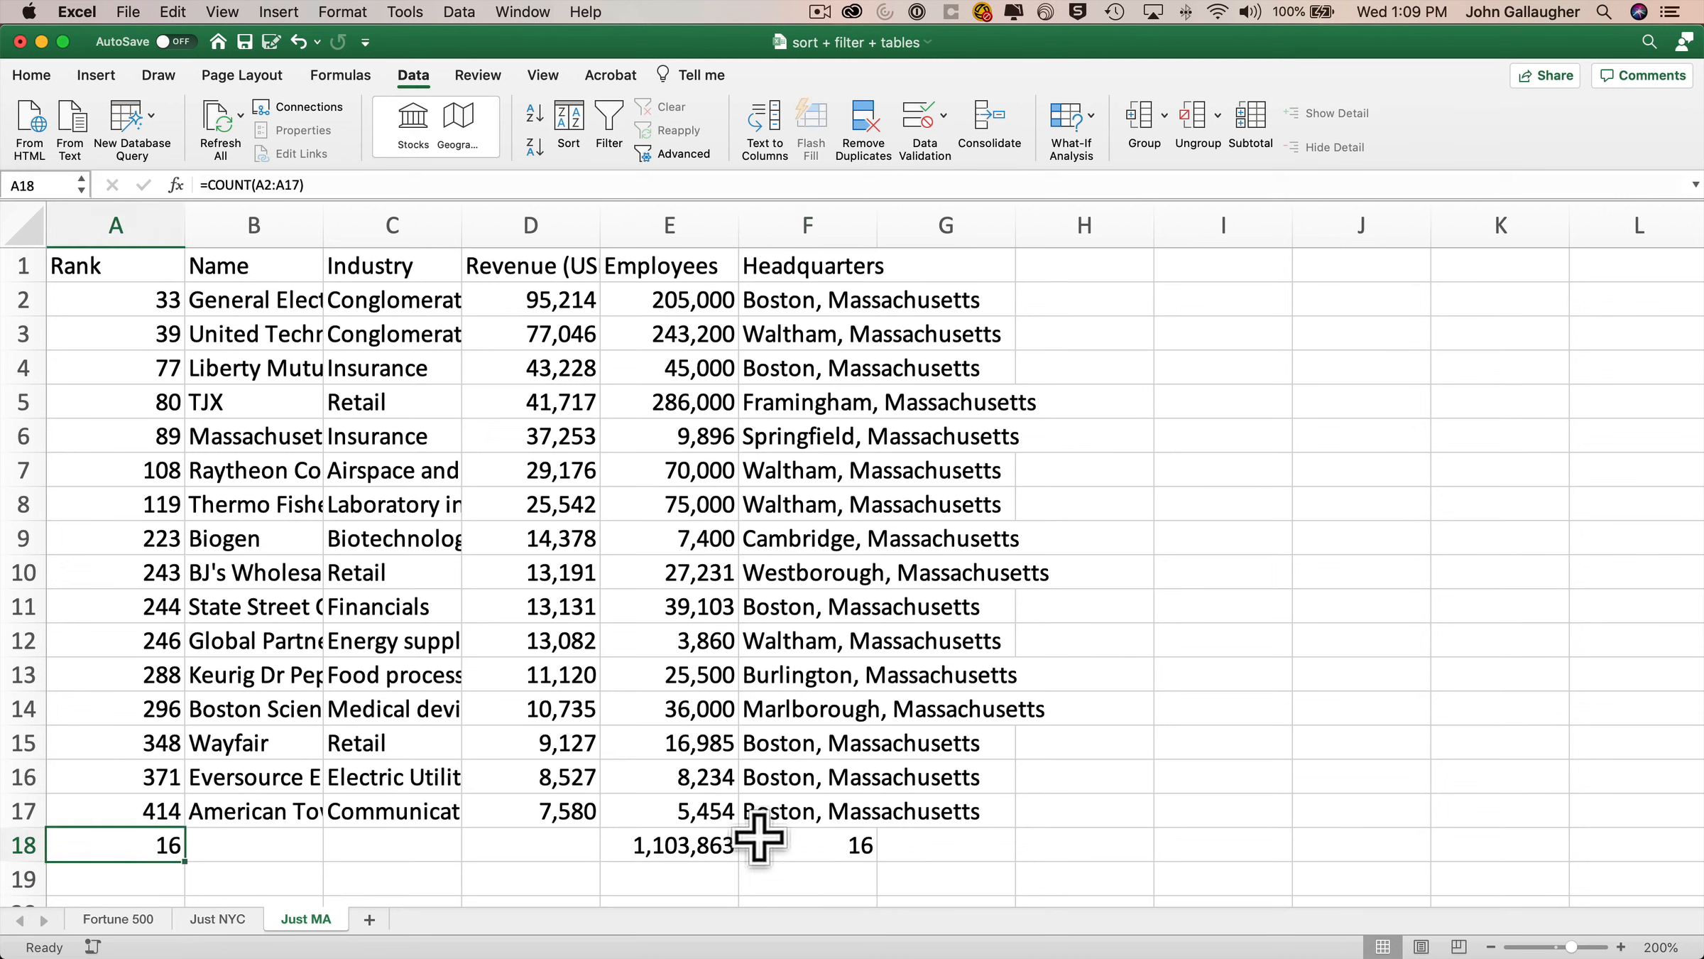
{"action": "left_click", "coordinate": [799, 845]}
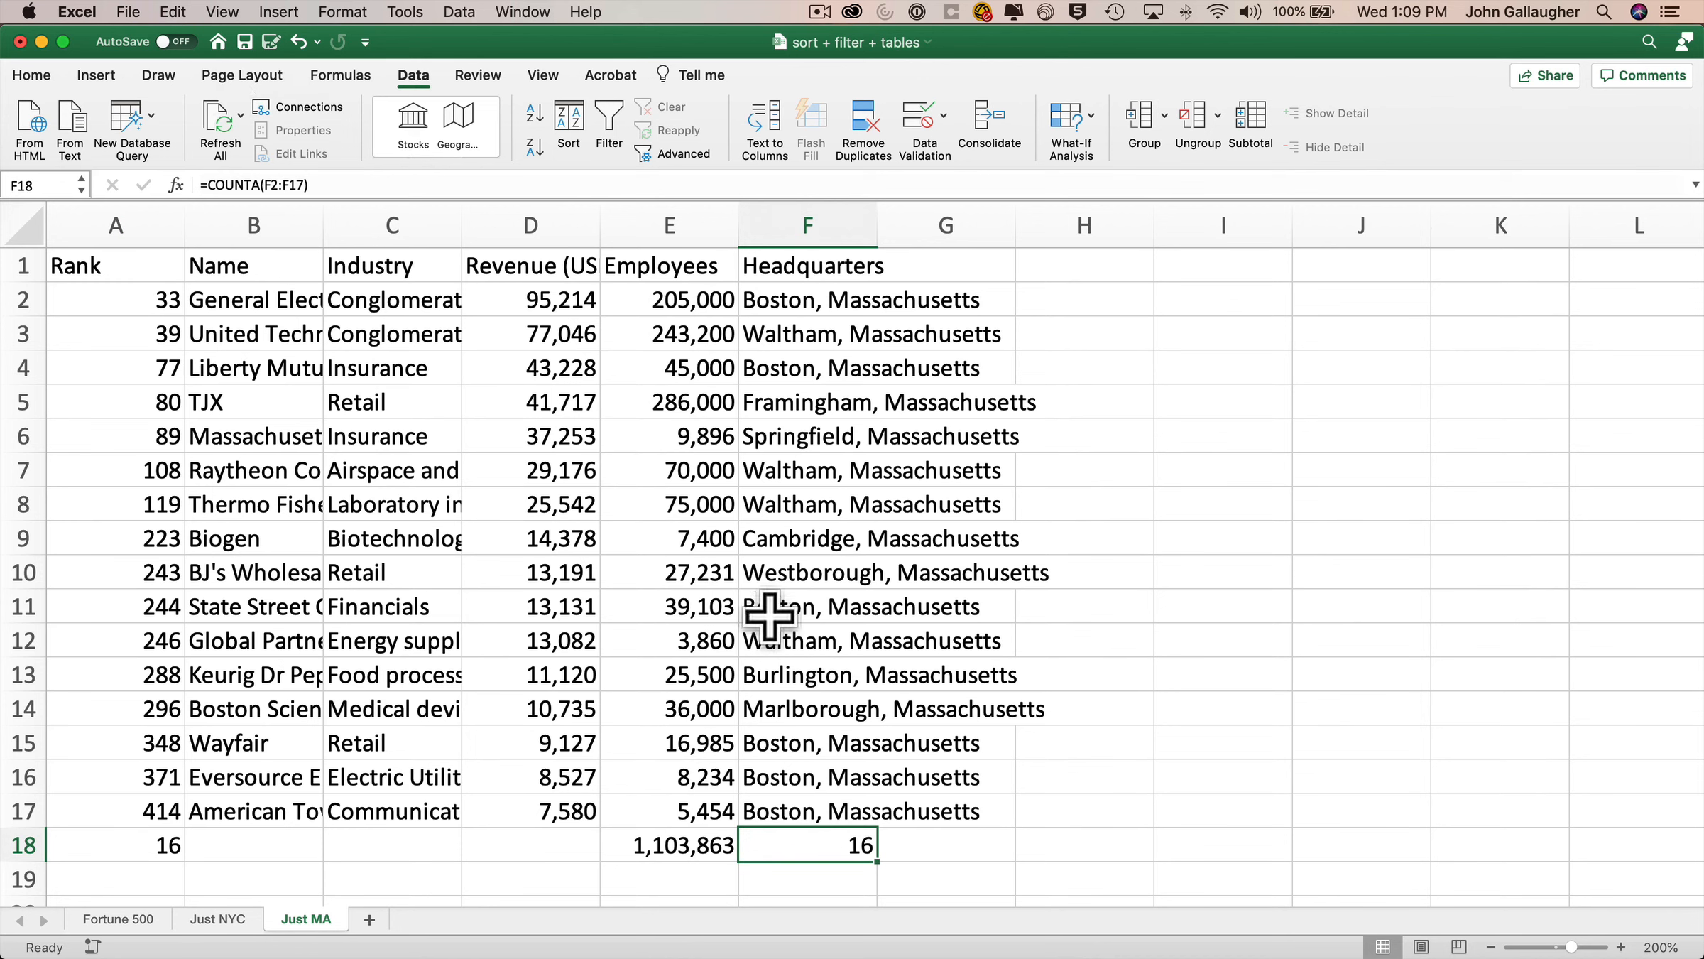